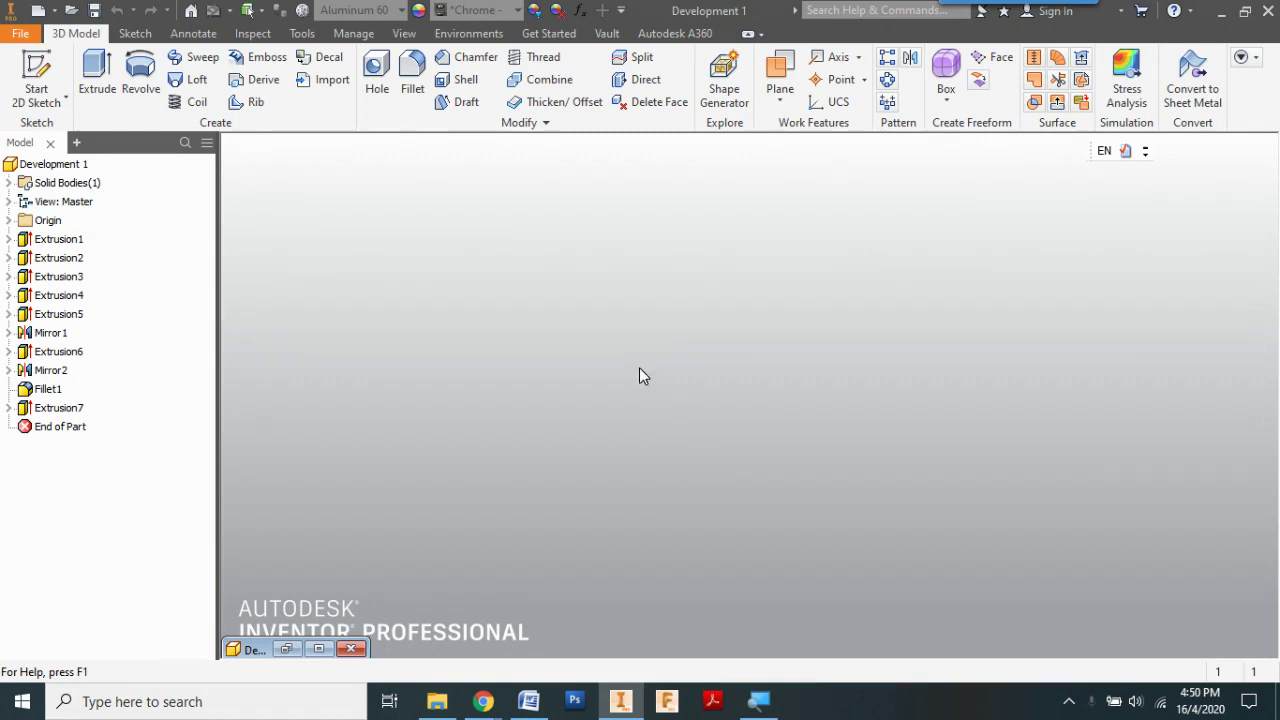
- Restore the Development 1 part window, inspect the finished car body model, and minimise it again
{"action": "left_click", "coordinate": [316, 650]}
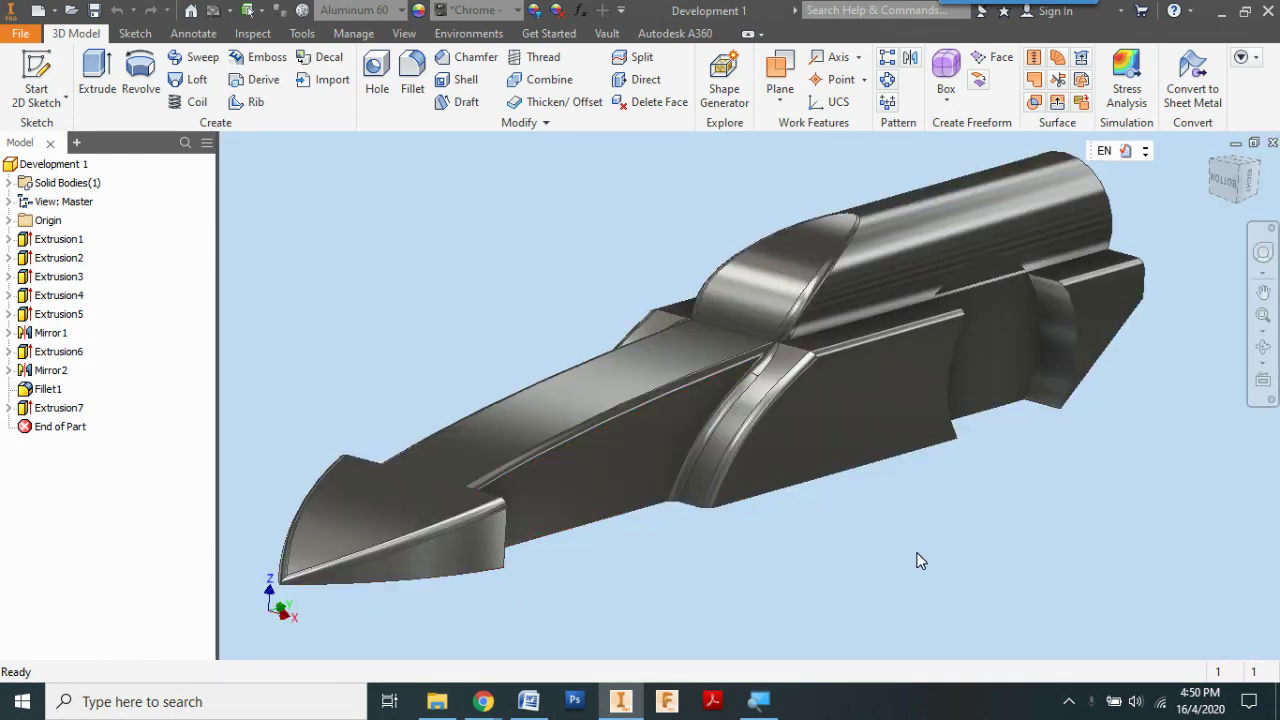
{"action": "mouse_move", "coordinate": [912, 560]}
{"action": "middle_mouse_down", "text": "shift"}
{"action": "mouse_move", "coordinate": [968, 551]}
{"action": "mouse_move", "coordinate": [909, 558]}
{"action": "middle_mouse_up", "text": "shift"}
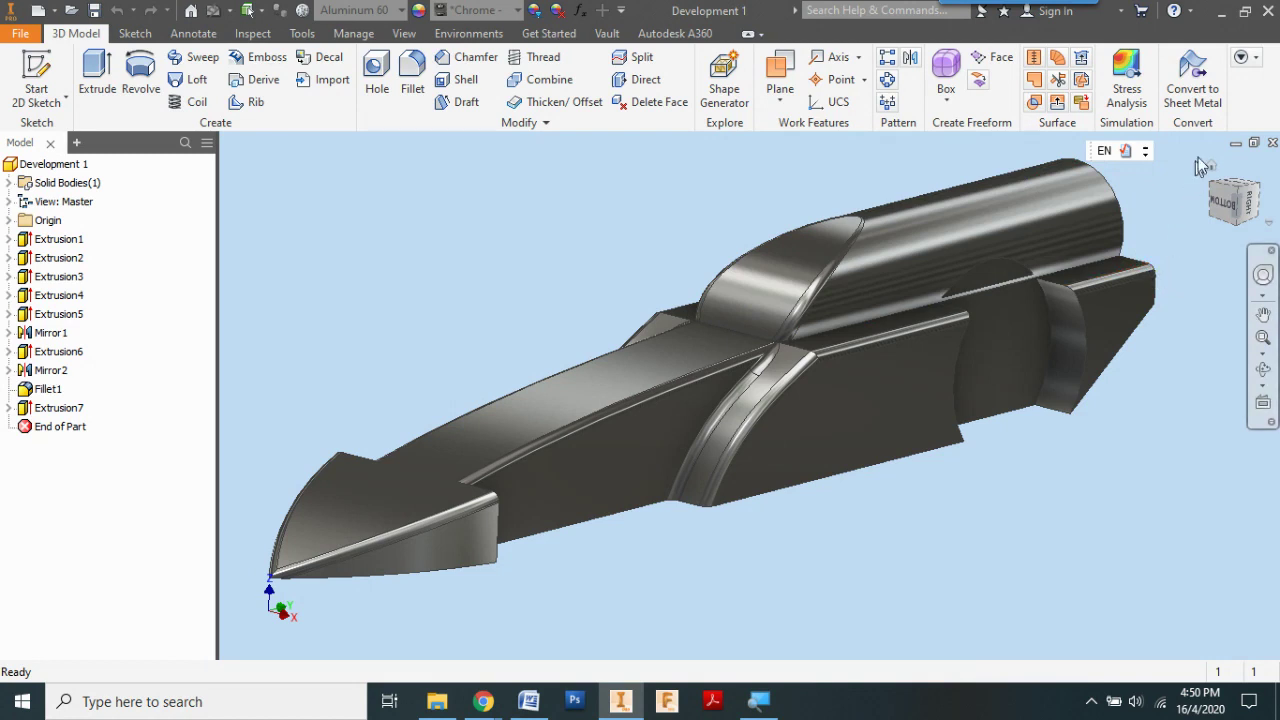
{"action": "left_click", "coordinate": [1236, 144]}
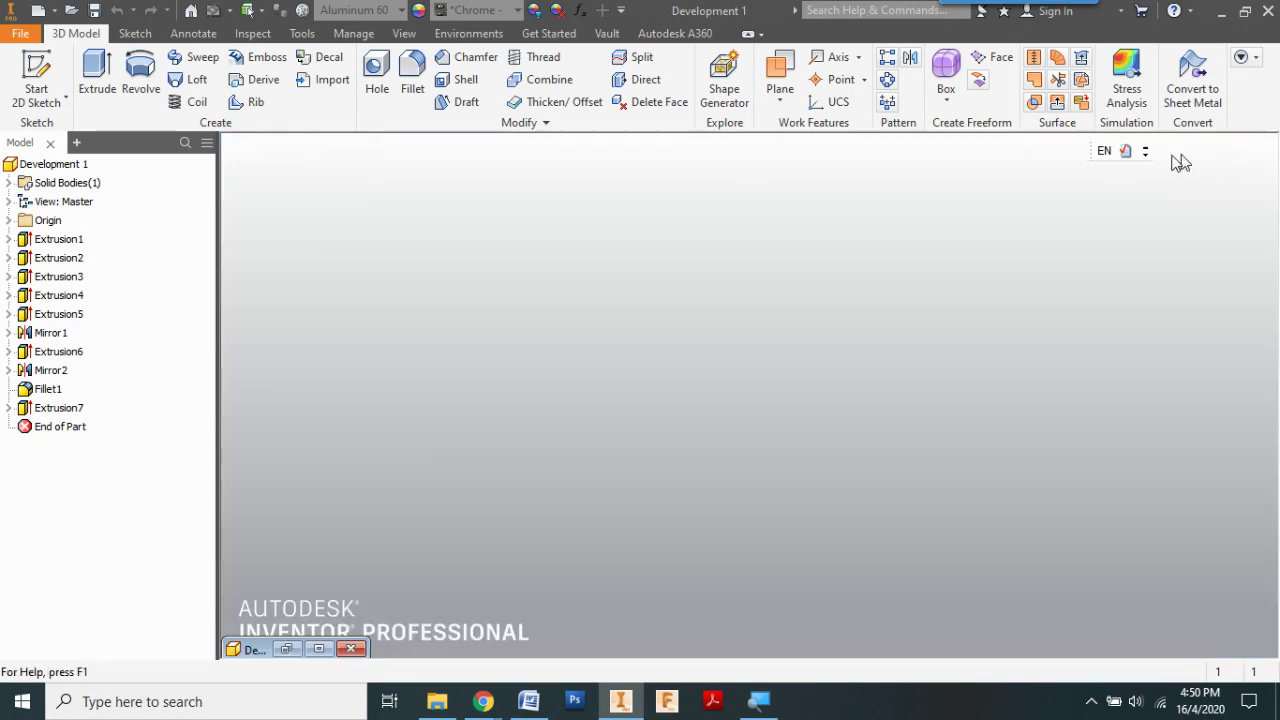
- Create a new part from the Metric template Standard (mm).ipt and maximise its window
{"action": "left_click", "coordinate": [760, 703]}
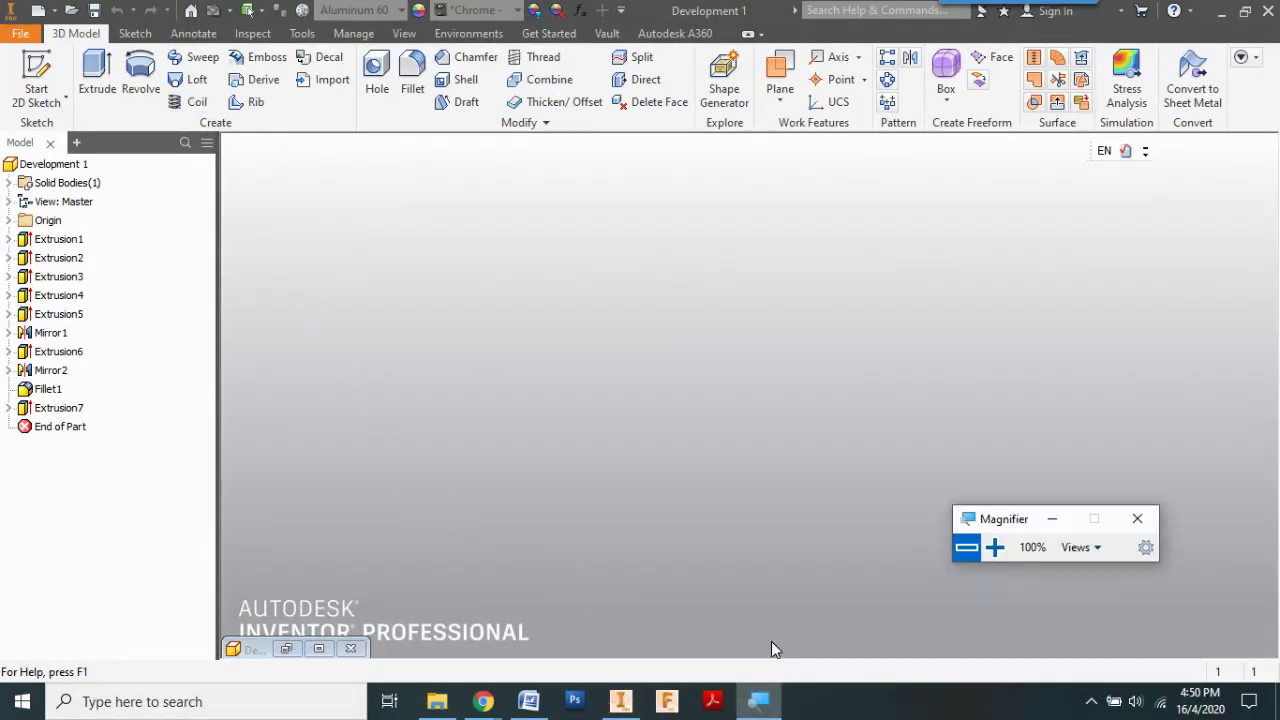
{"action": "left_click", "coordinate": [991, 546]}
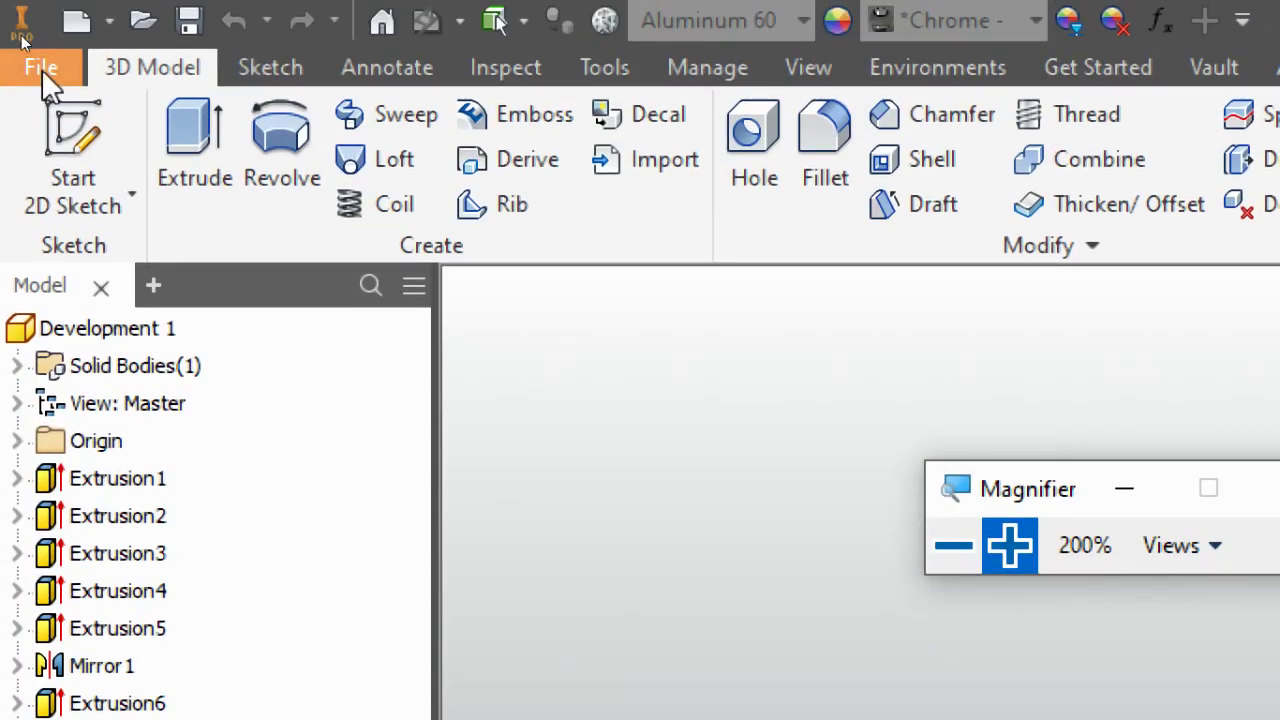
{"action": "left_click", "coordinate": [42, 69]}
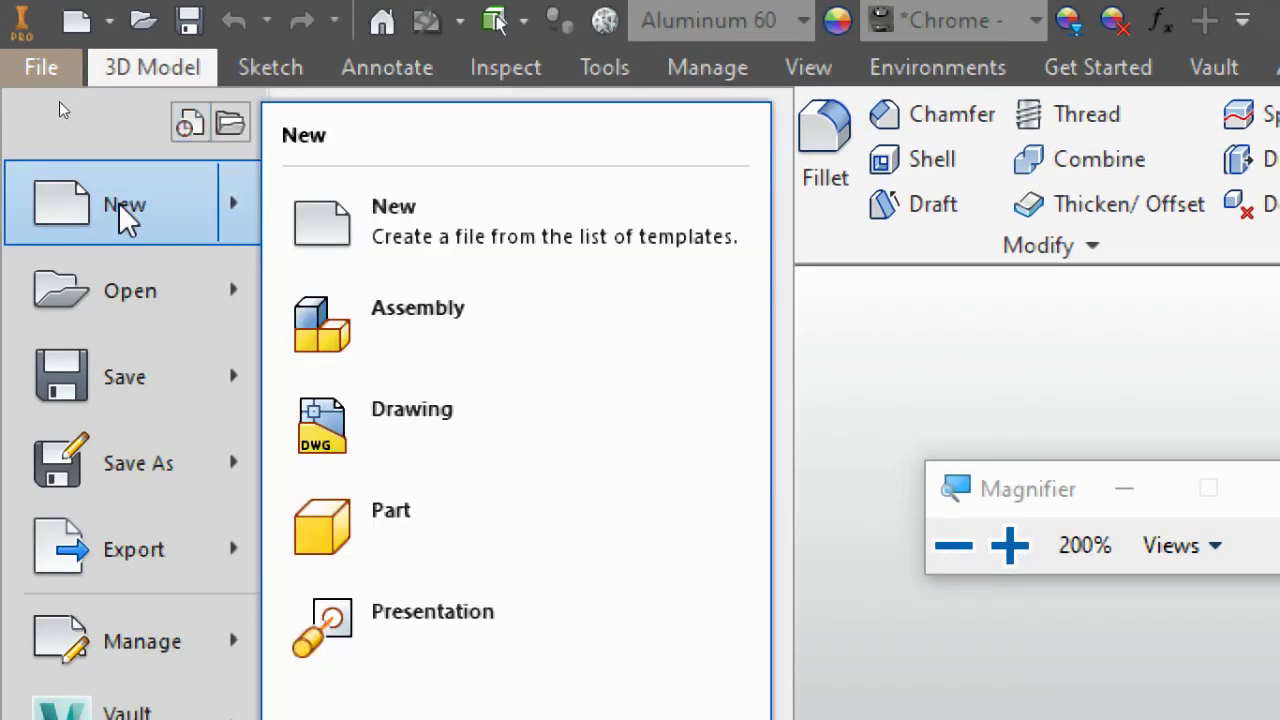
{"action": "left_click", "coordinate": [120, 212]}
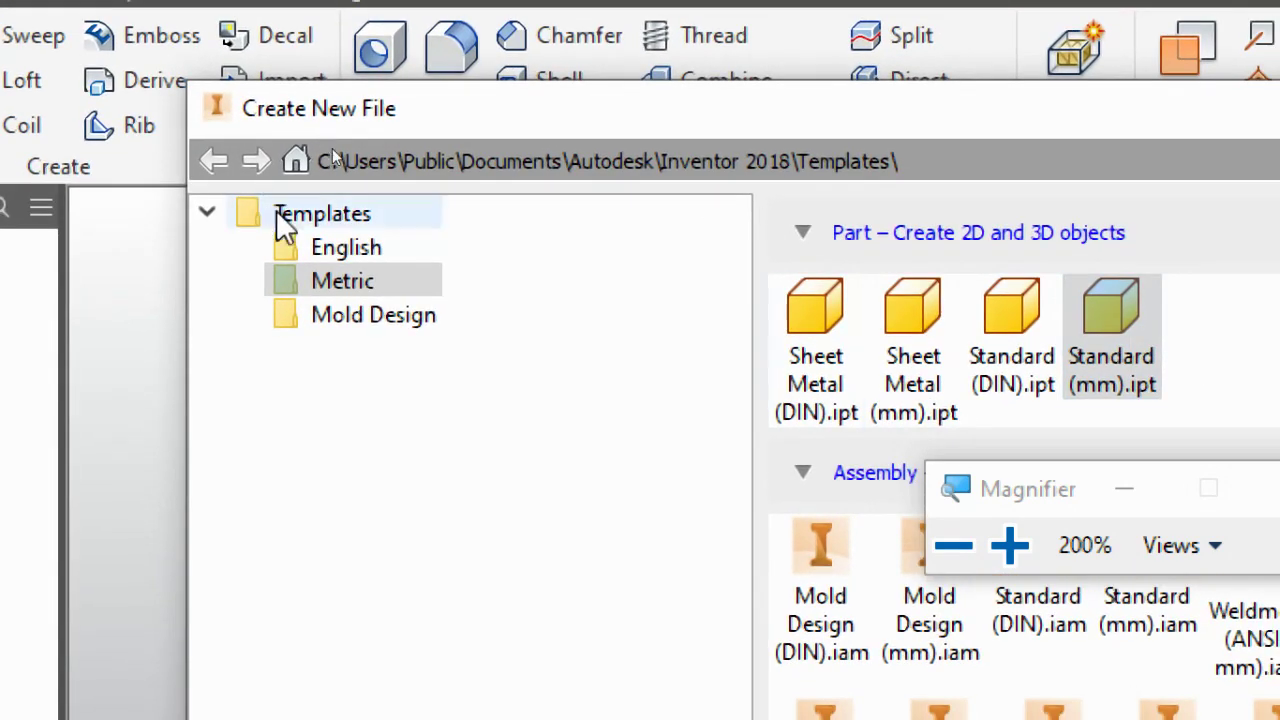
{"action": "left_click", "coordinate": [280, 215]}
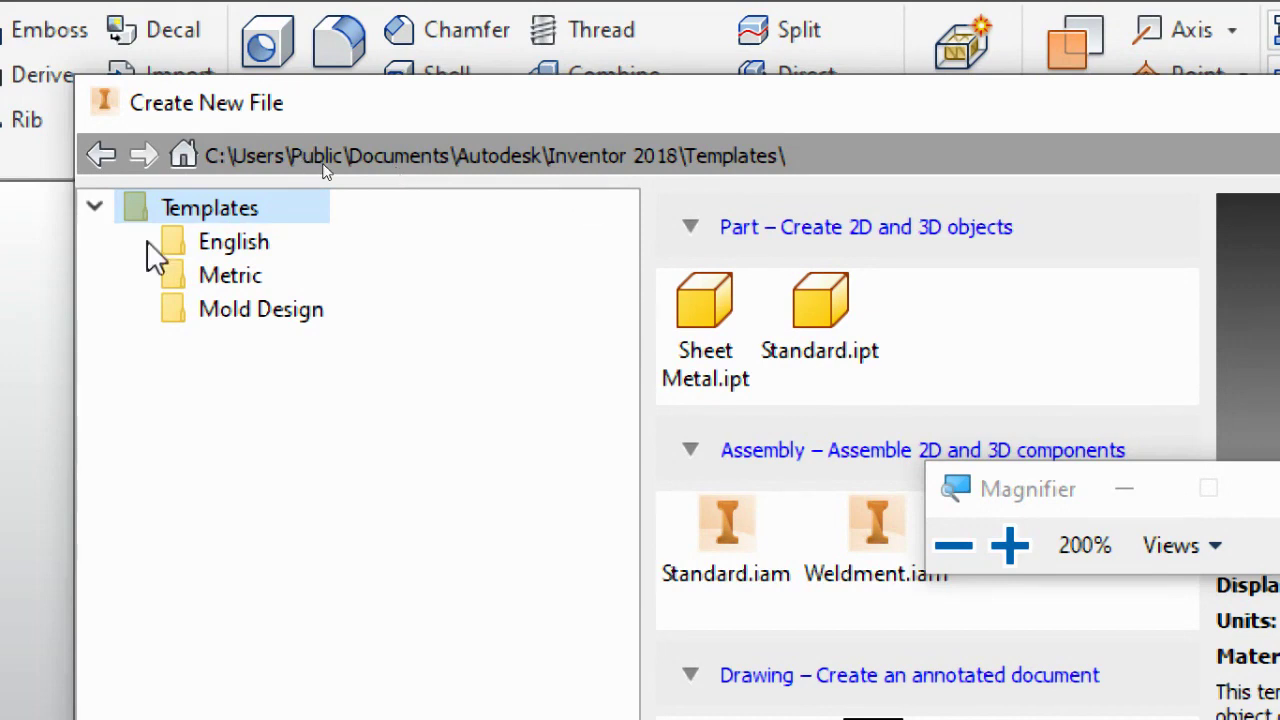
{"action": "left_click", "coordinate": [238, 280]}
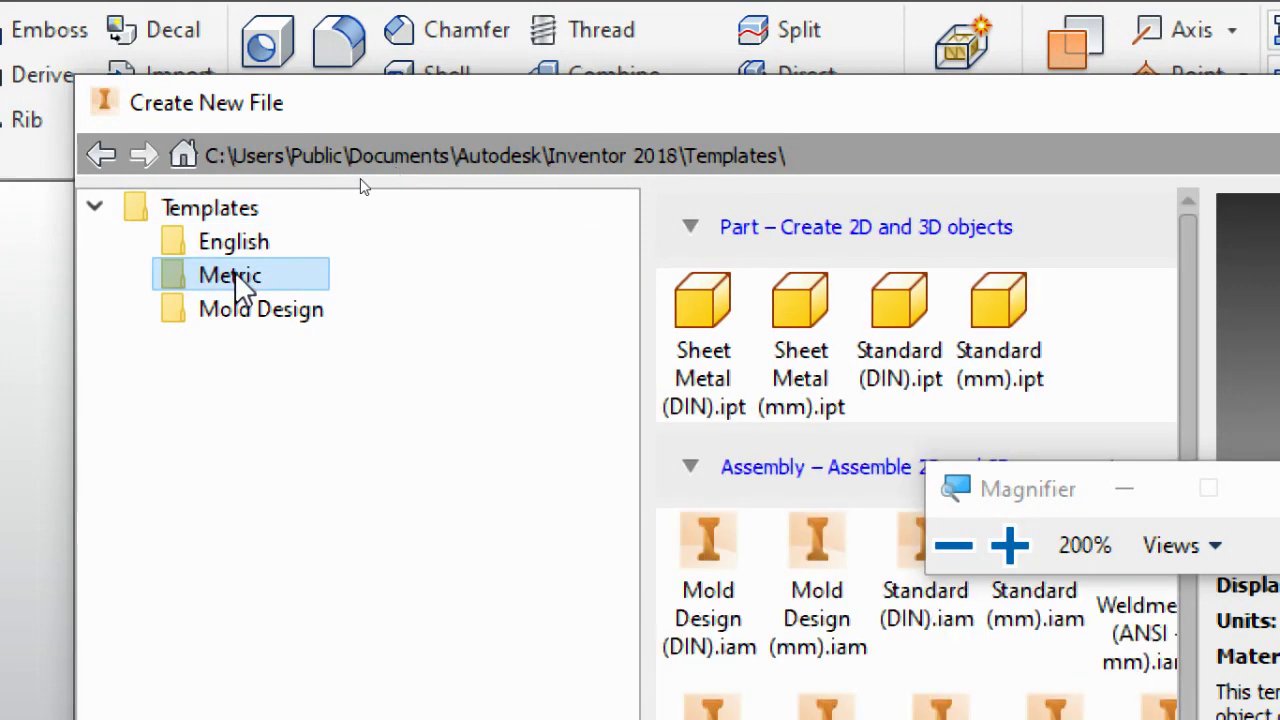
{"action": "left_click", "coordinate": [1003, 320]}
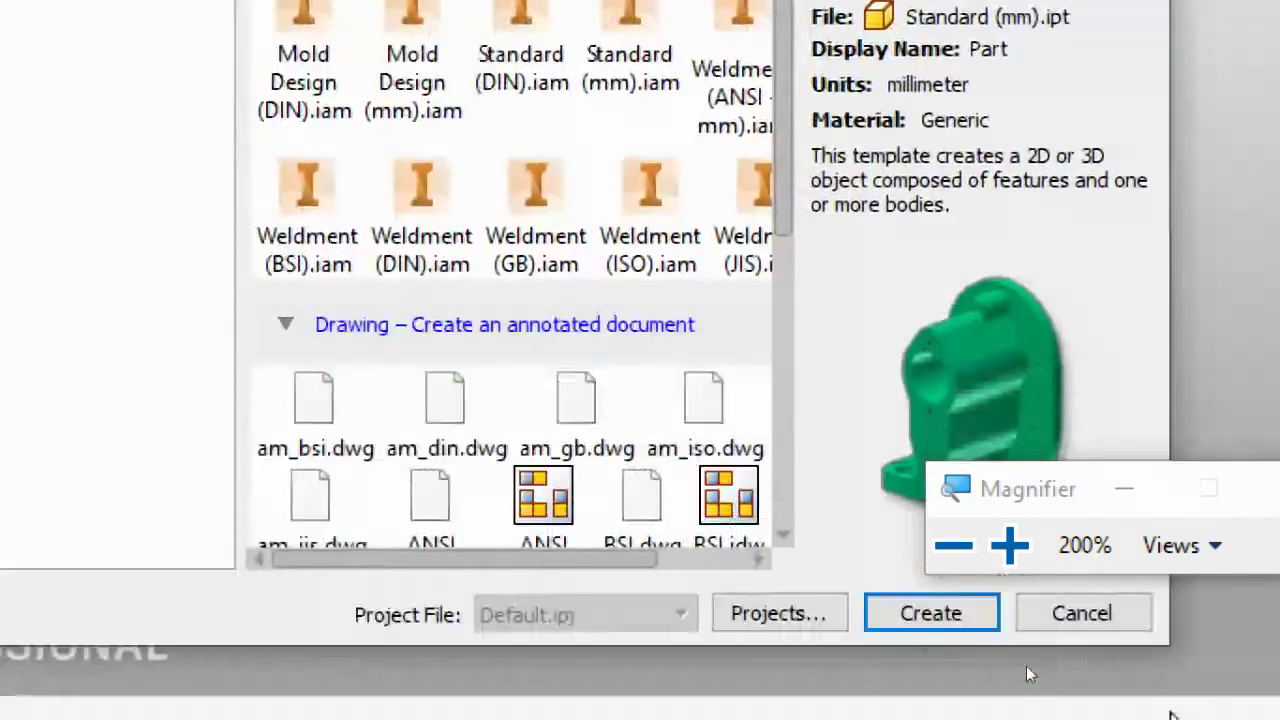
{"action": "left_click", "coordinate": [960, 624]}
{"action": "left_click", "coordinate": [954, 545]}
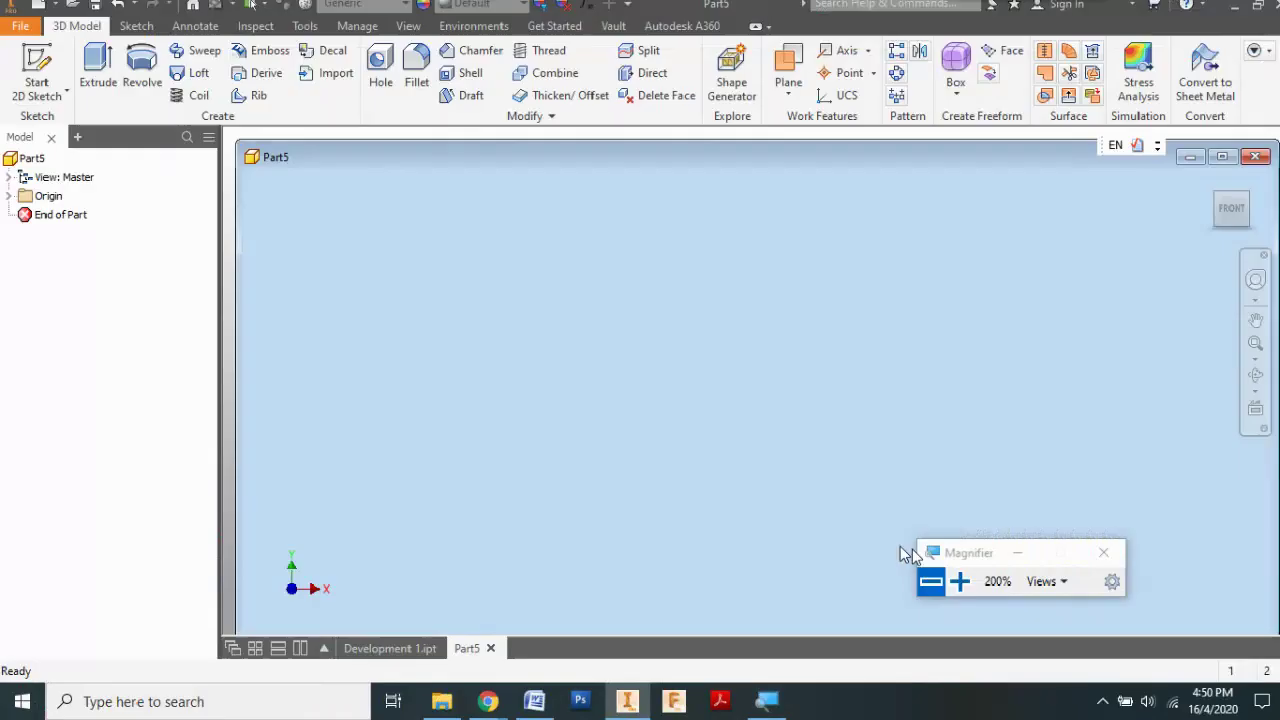
{"action": "double_click", "coordinate": [733, 163]}
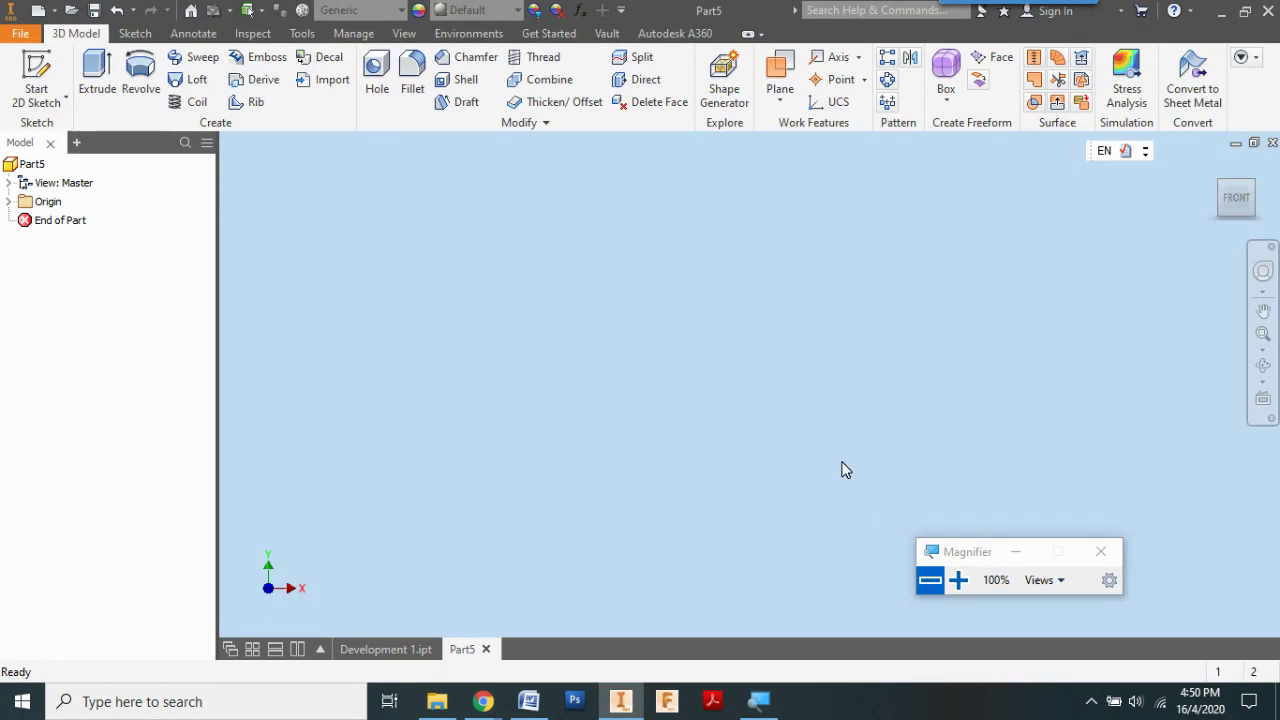
- Preview the Millennium colour scheme in the application options, and apply the Sky scheme with a background image
{"action": "left_click", "coordinate": [958, 580]}
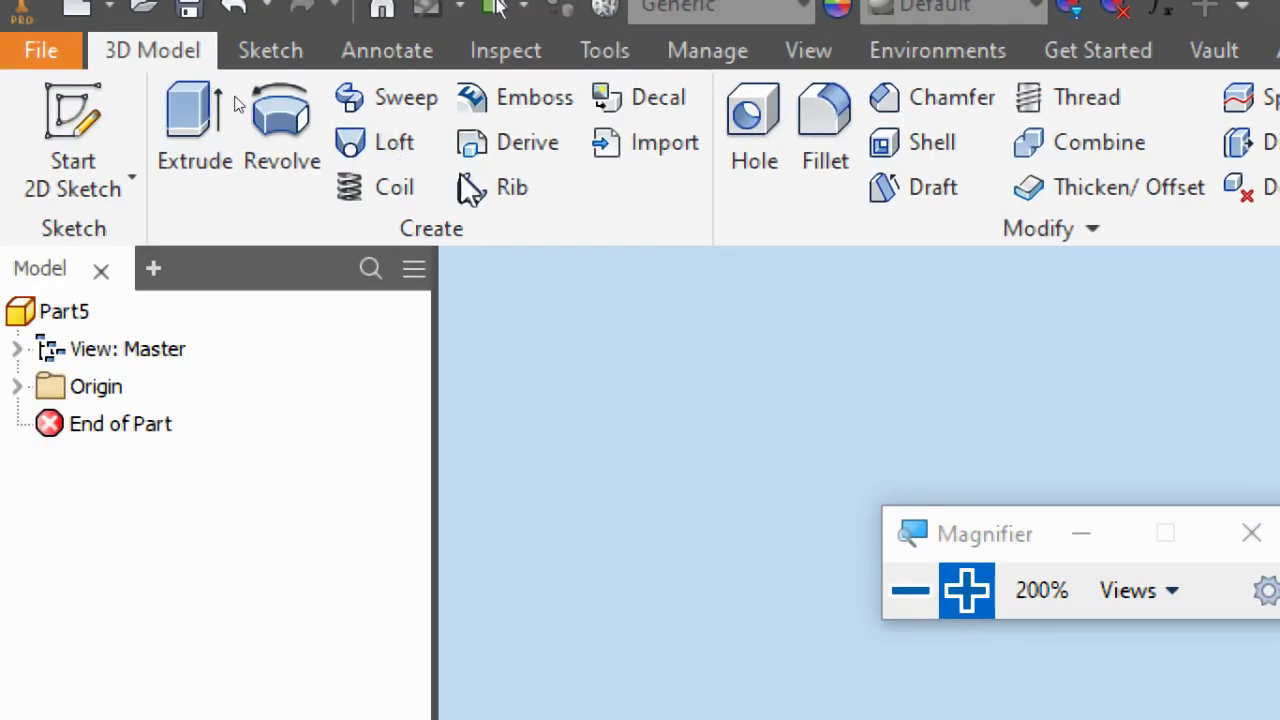
{"action": "left_click", "coordinate": [603, 55]}
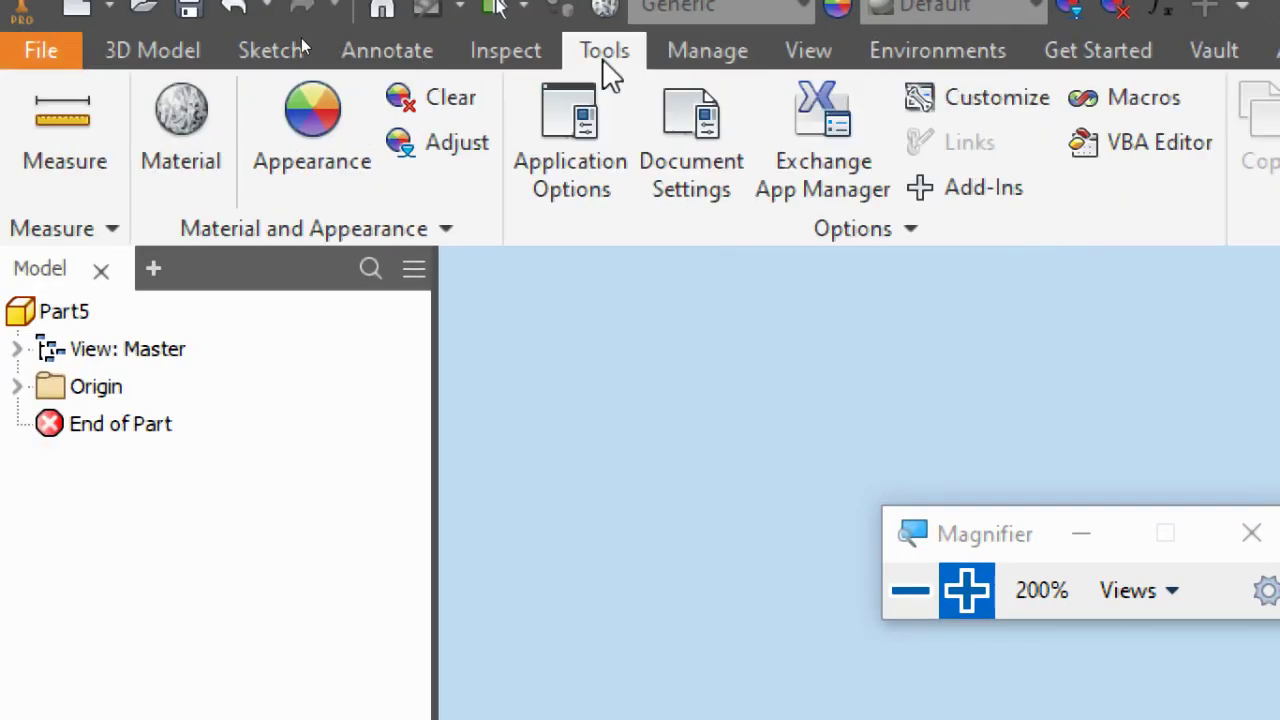
{"action": "left_click", "coordinate": [597, 165]}
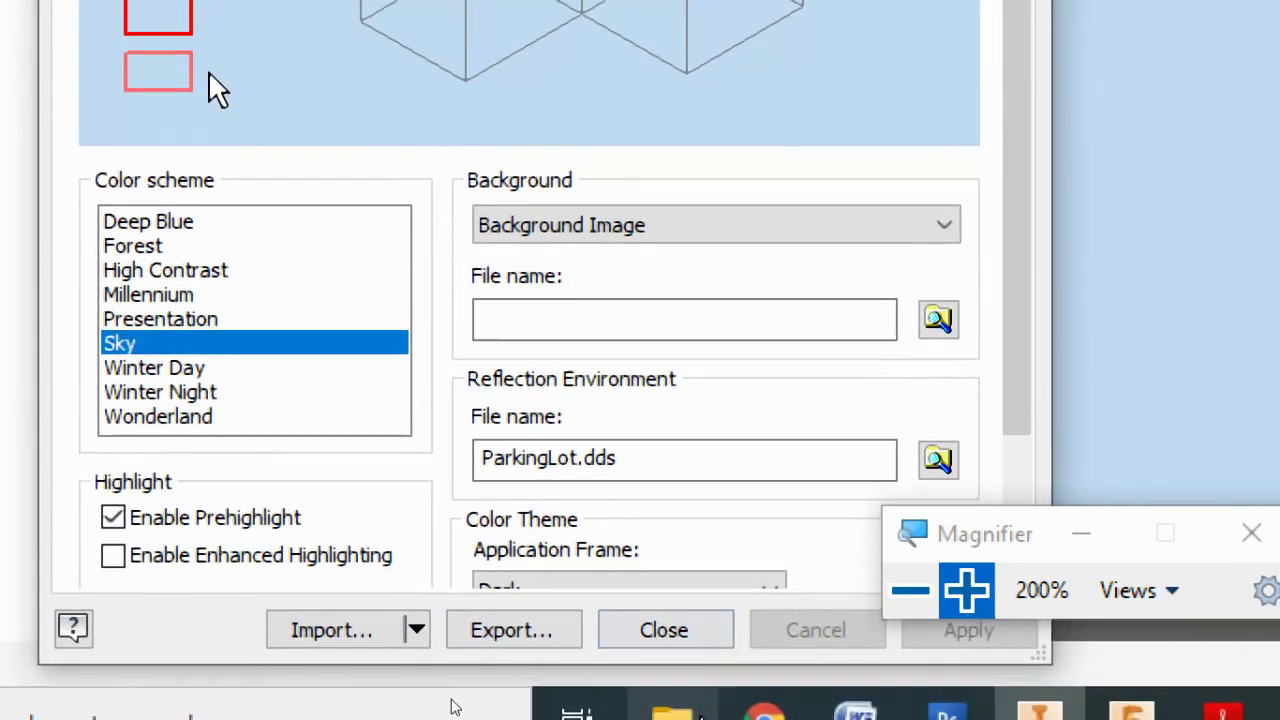
{"action": "left_click", "coordinate": [228, 299]}
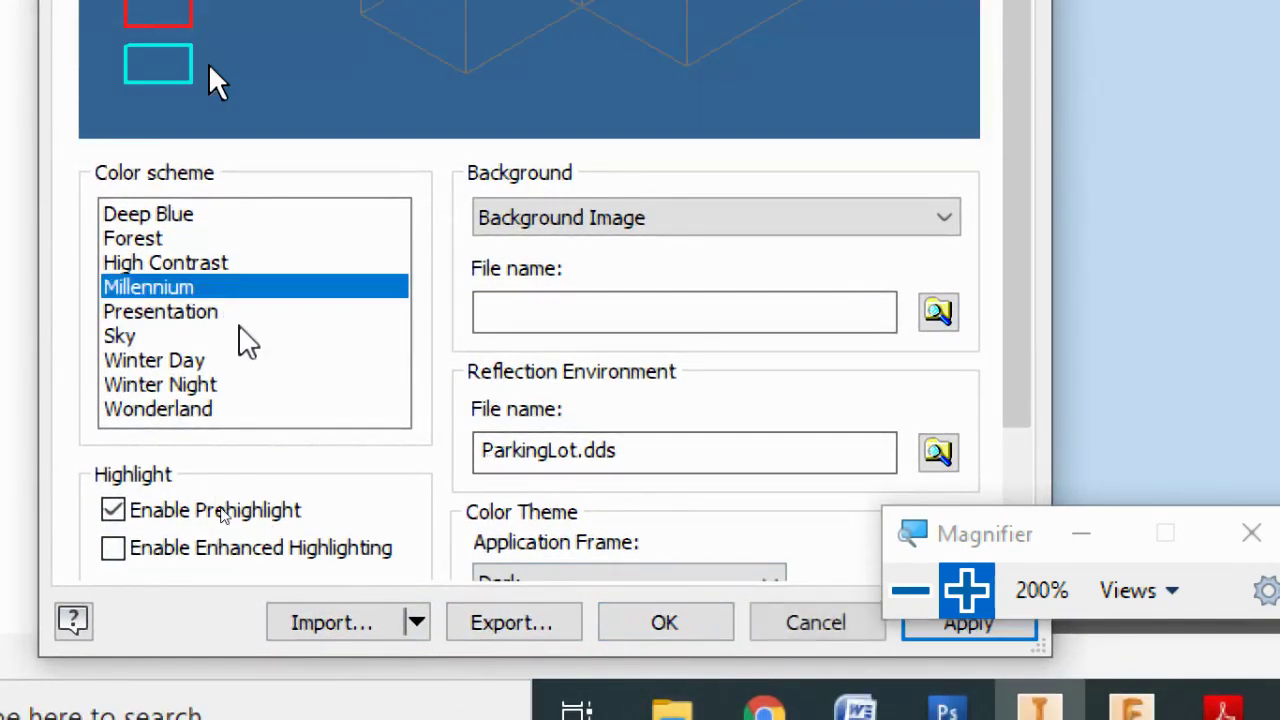
{"action": "left_click", "coordinate": [238, 342]}
{"action": "left_click", "coordinate": [670, 625]}
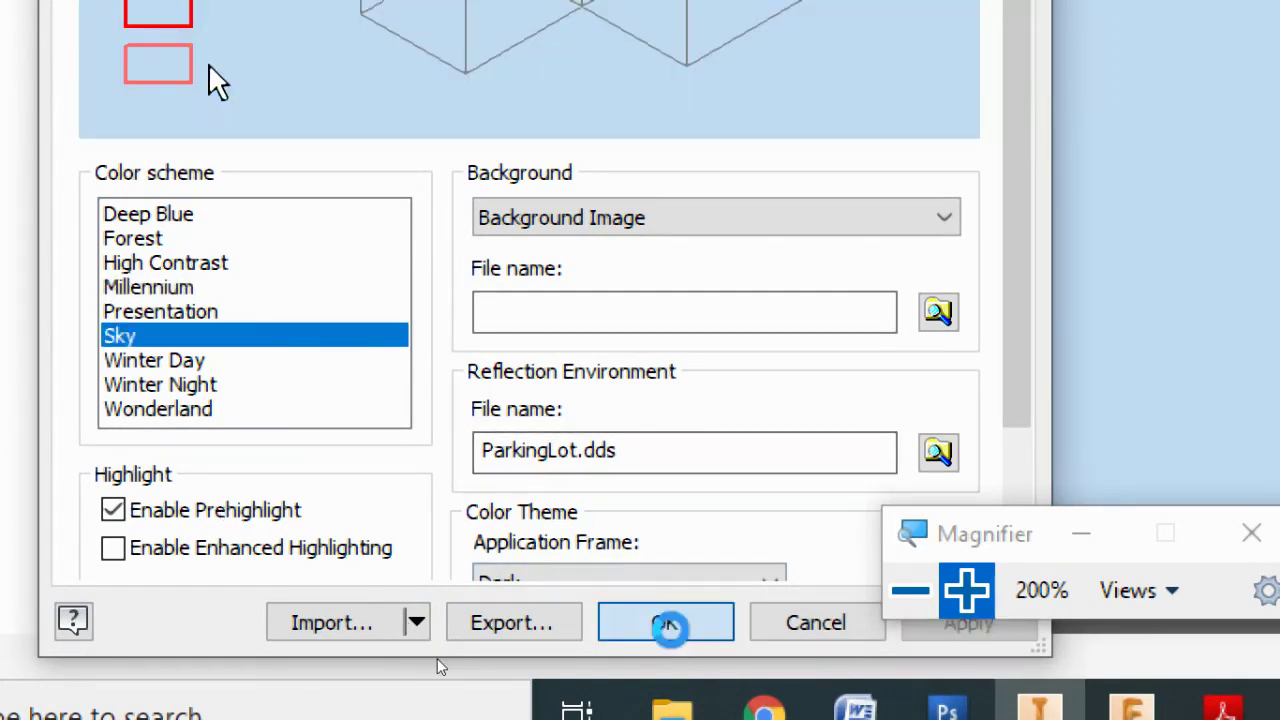
{"action": "left_click", "coordinate": [907, 594]}
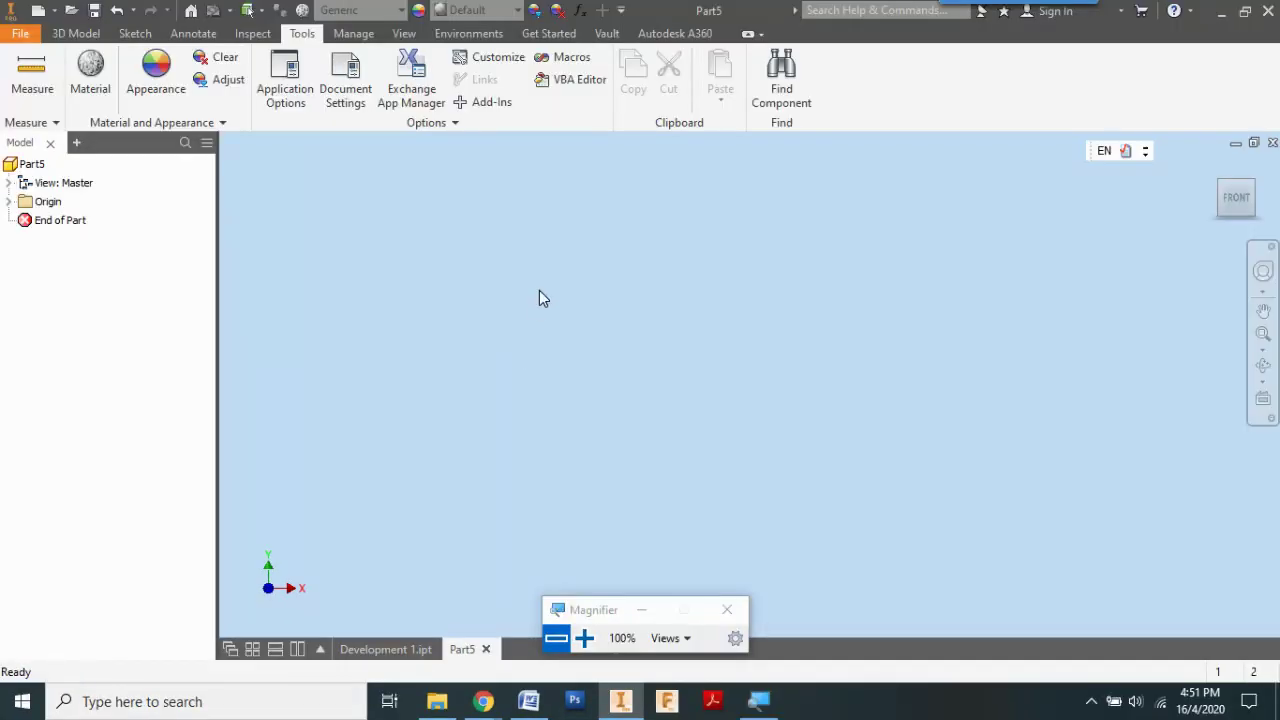
- Review which interface elements are enabled in the User Interface visibility list, including ViewCube, Navigation Bar and Marking Menu
{"action": "left_click", "coordinate": [584, 638]}
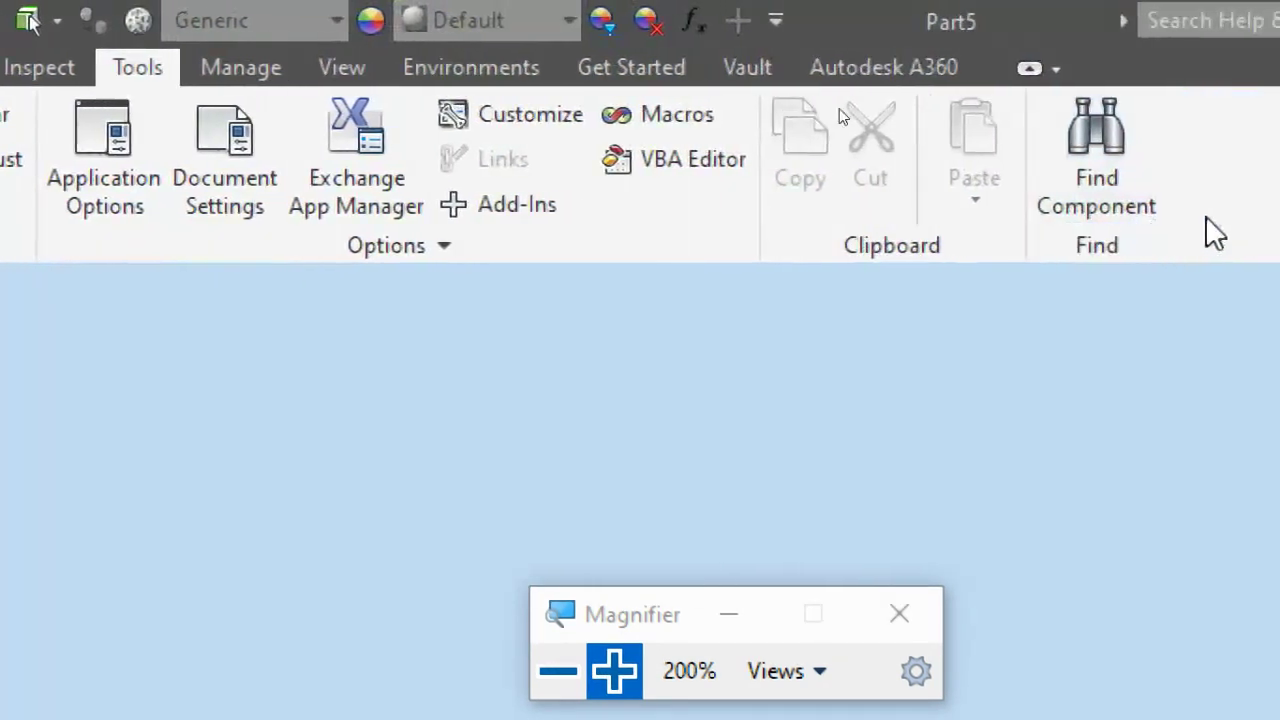
{"action": "left_click", "coordinate": [506, 67]}
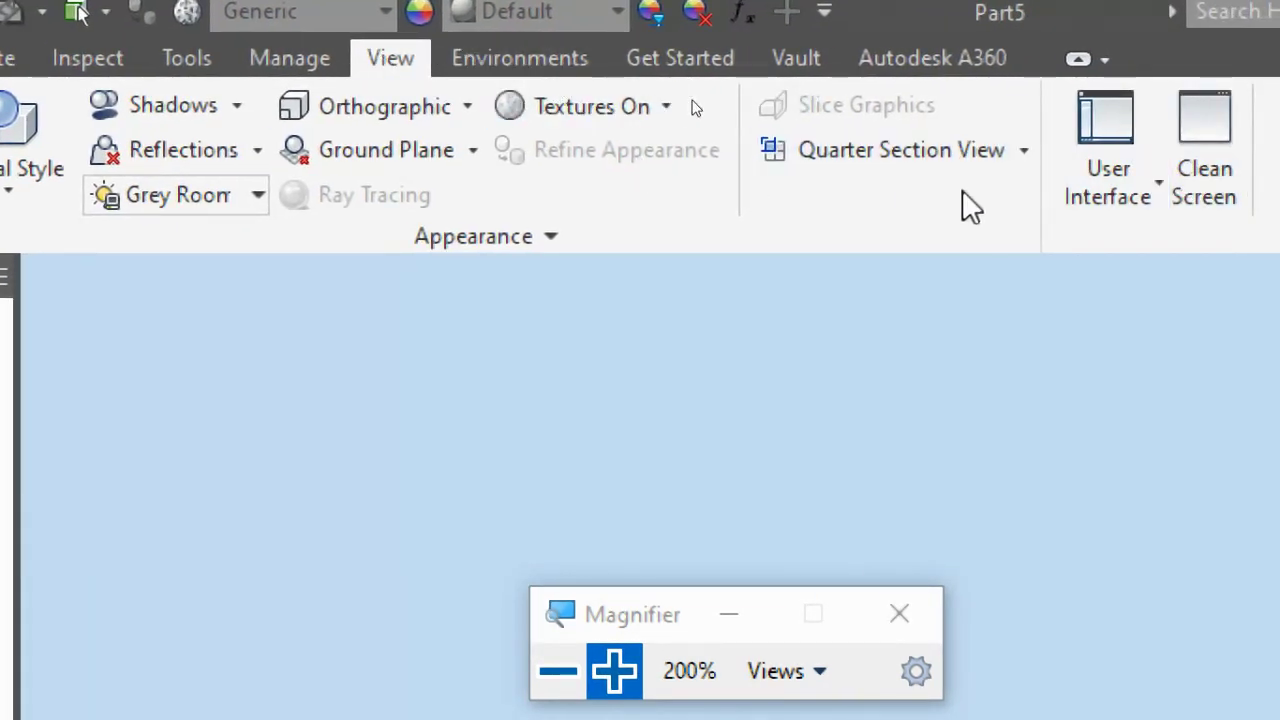
{"action": "left_click", "coordinate": [1119, 183]}
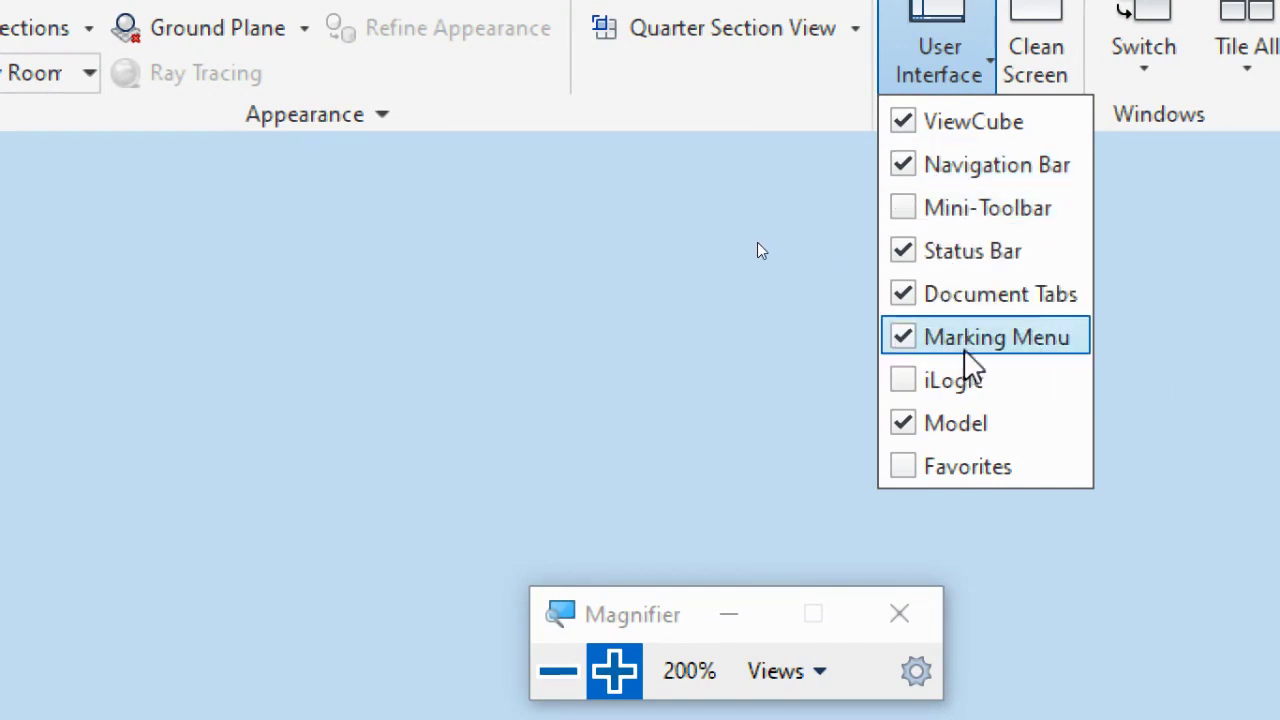
{"action": "left_click", "coordinate": [558, 670]}
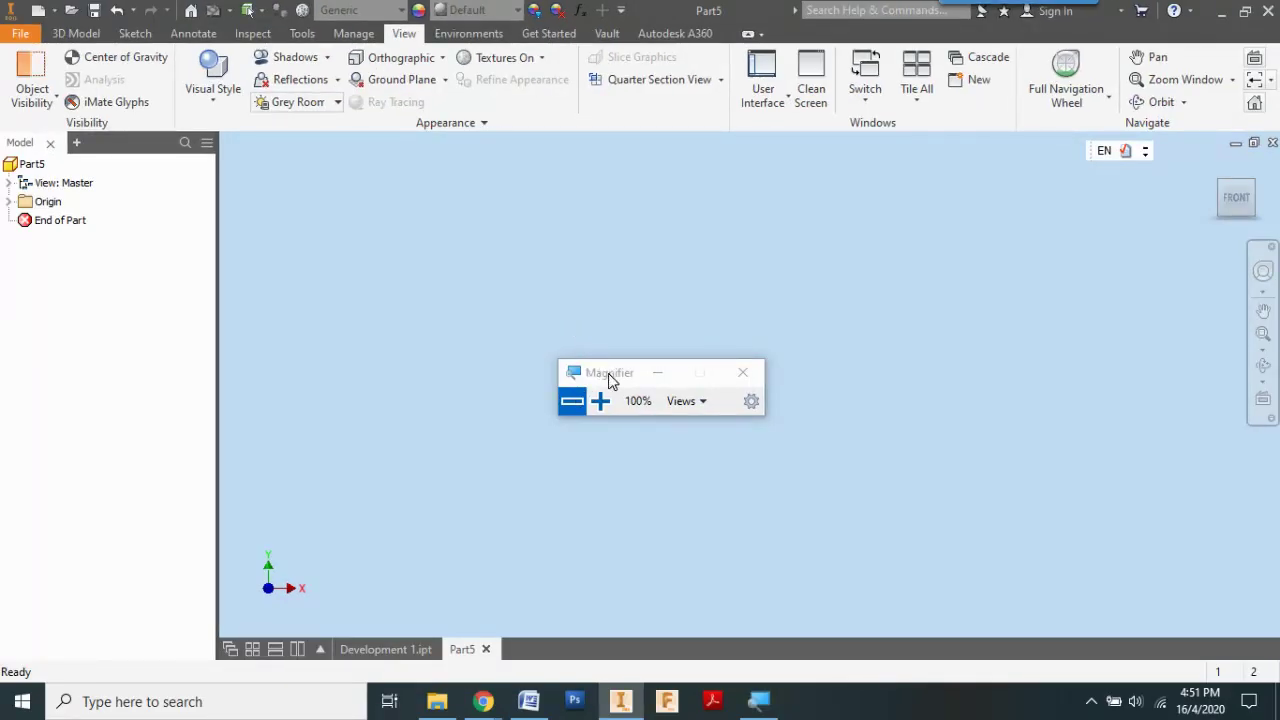
{"action": "left_click_drag", "start_coordinate": [609, 373], "coordinate": [642, 367]}
- Switch to the Word notes and review the five-step modelling workflow, highlighting the wording about starting a new sketch on a workplane or surface
{"action": "left_click", "coordinate": [528, 701]}
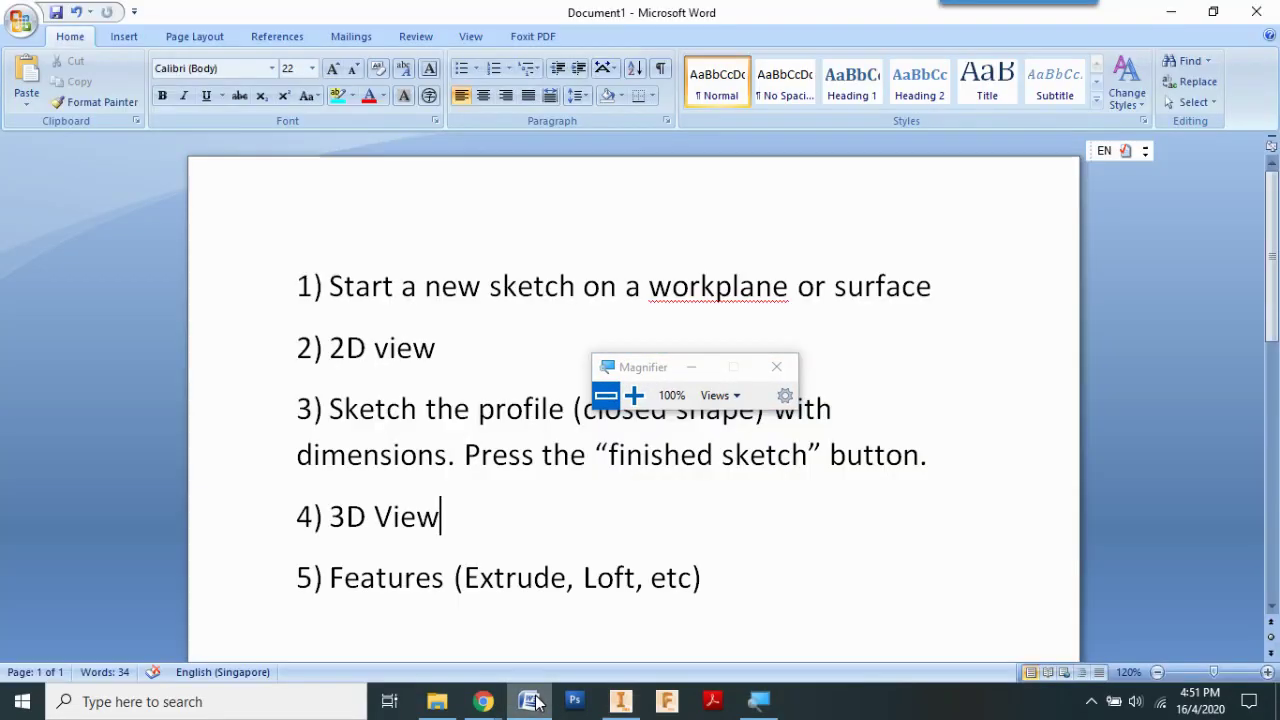
{"action": "left_click_drag", "start_coordinate": [658, 368], "coordinate": [986, 401]}
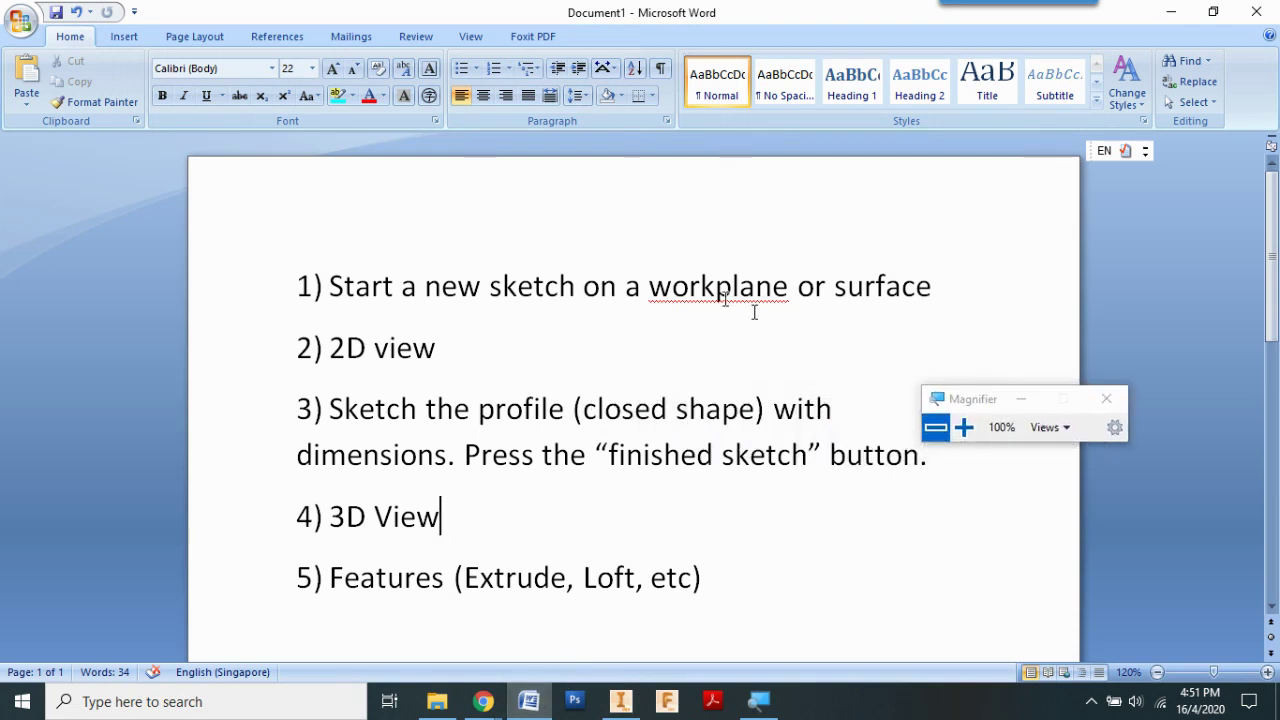
{"action": "mouse_move", "coordinate": [720, 600]}
{"action": "left_mouse_down"}
{"action": "mouse_move", "coordinate": [462, 455]}
{"action": "mouse_move", "coordinate": [296, 287]}
{"action": "mouse_move", "coordinate": [549, 302]}
{"action": "left_mouse_up"}
{"action": "left_click", "coordinate": [520, 362]}
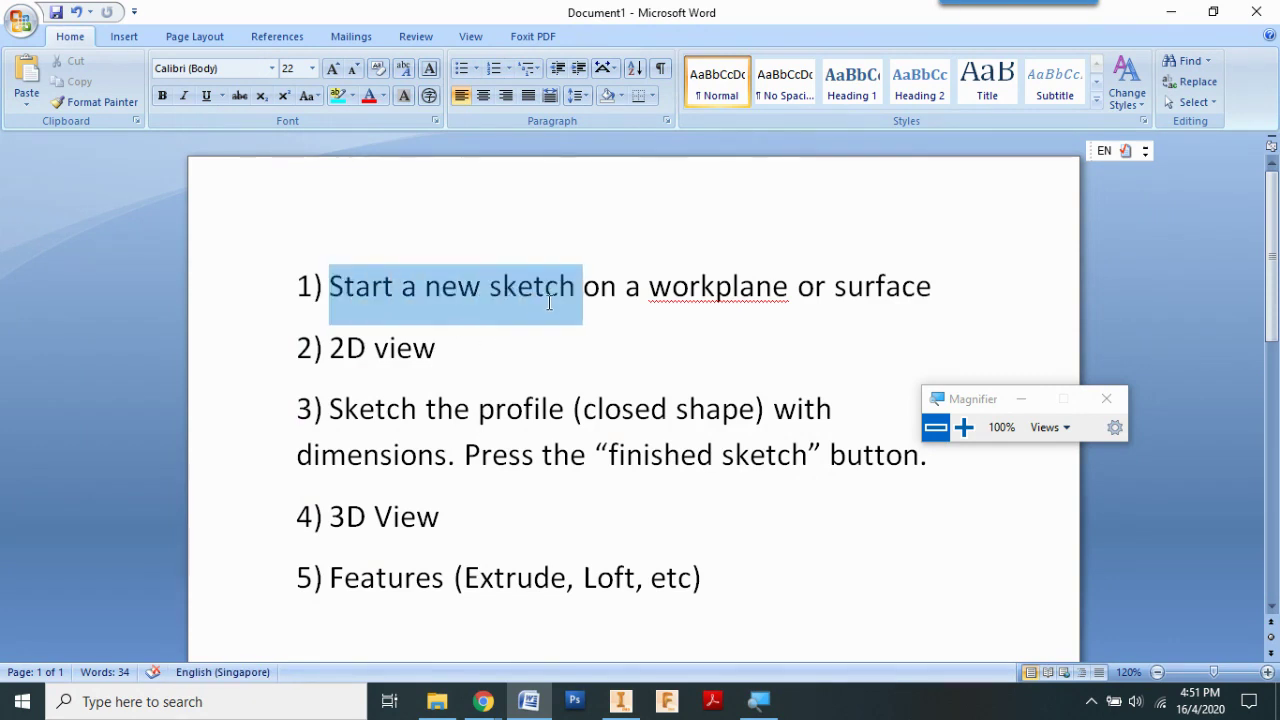
{"action": "left_click_drag", "start_coordinate": [840, 290], "coordinate": [932, 294]}
{"action": "left_click", "coordinate": [874, 288]}
{"action": "left_click", "coordinate": [758, 292]}
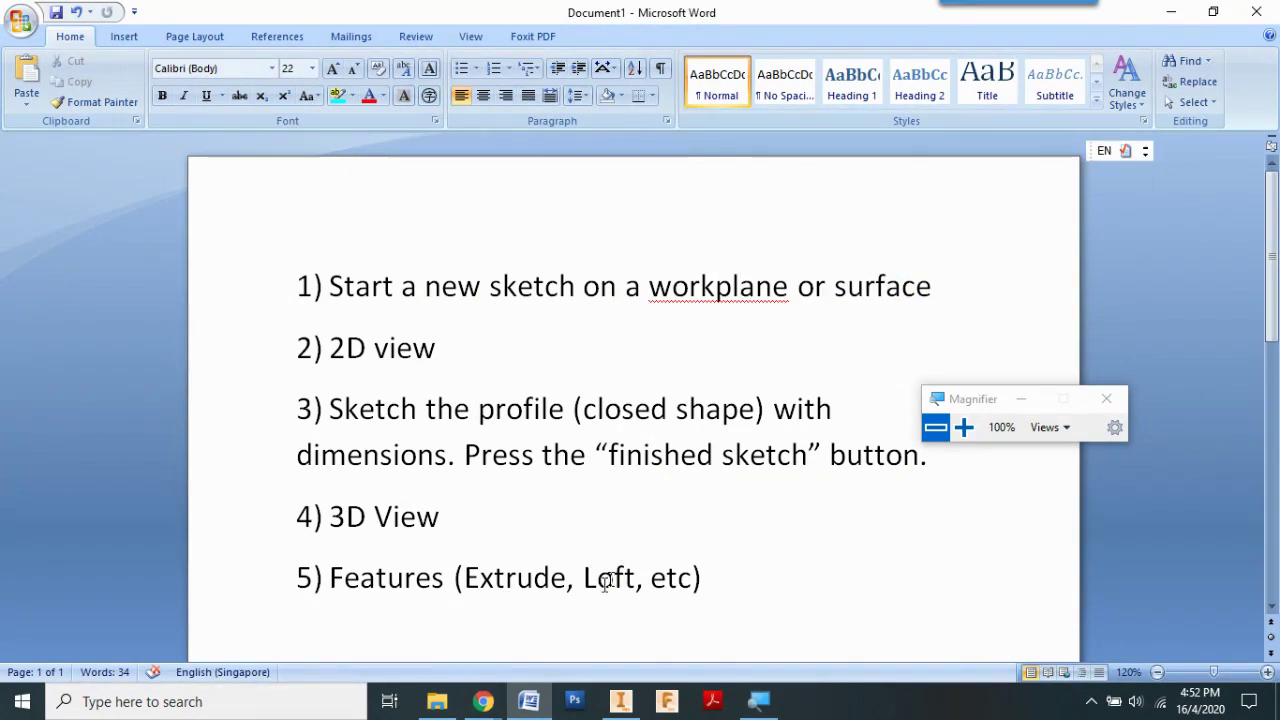
- Switch back to Inventor, set the empty part to the home view, and expand its Origin folder
{"action": "left_click", "coordinate": [620, 701]}
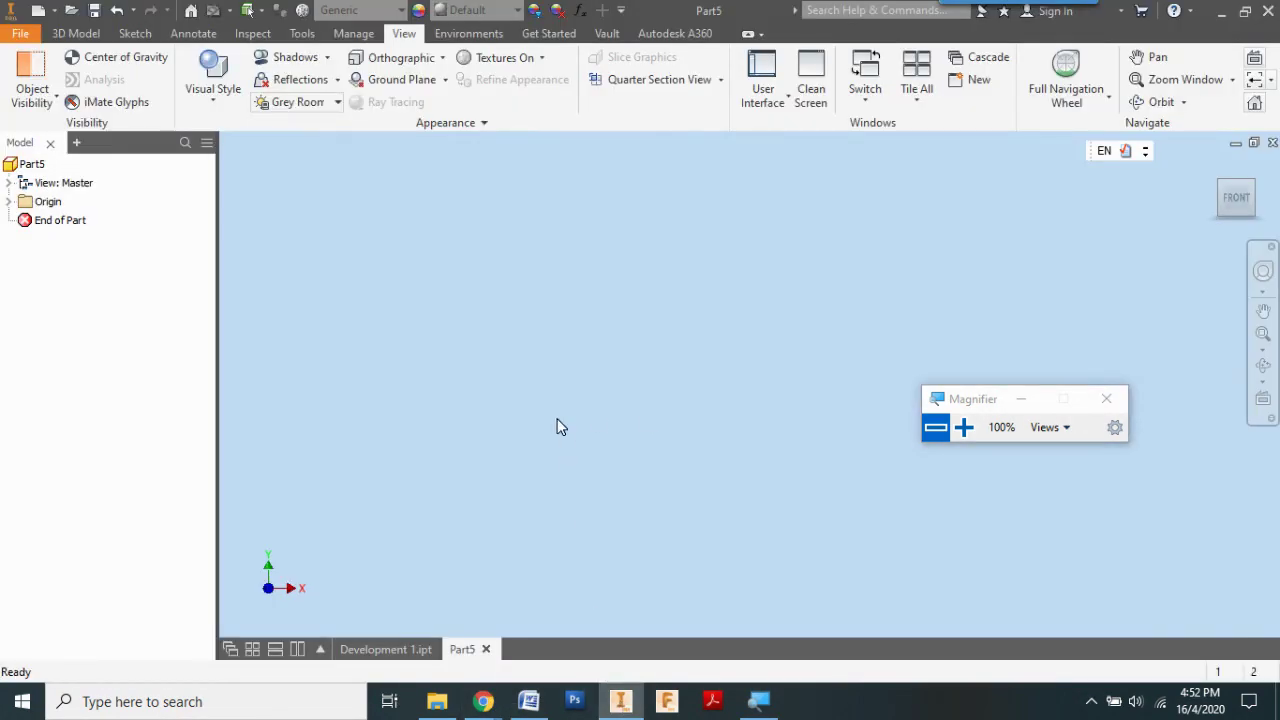
{"action": "left_click", "coordinate": [966, 428]}
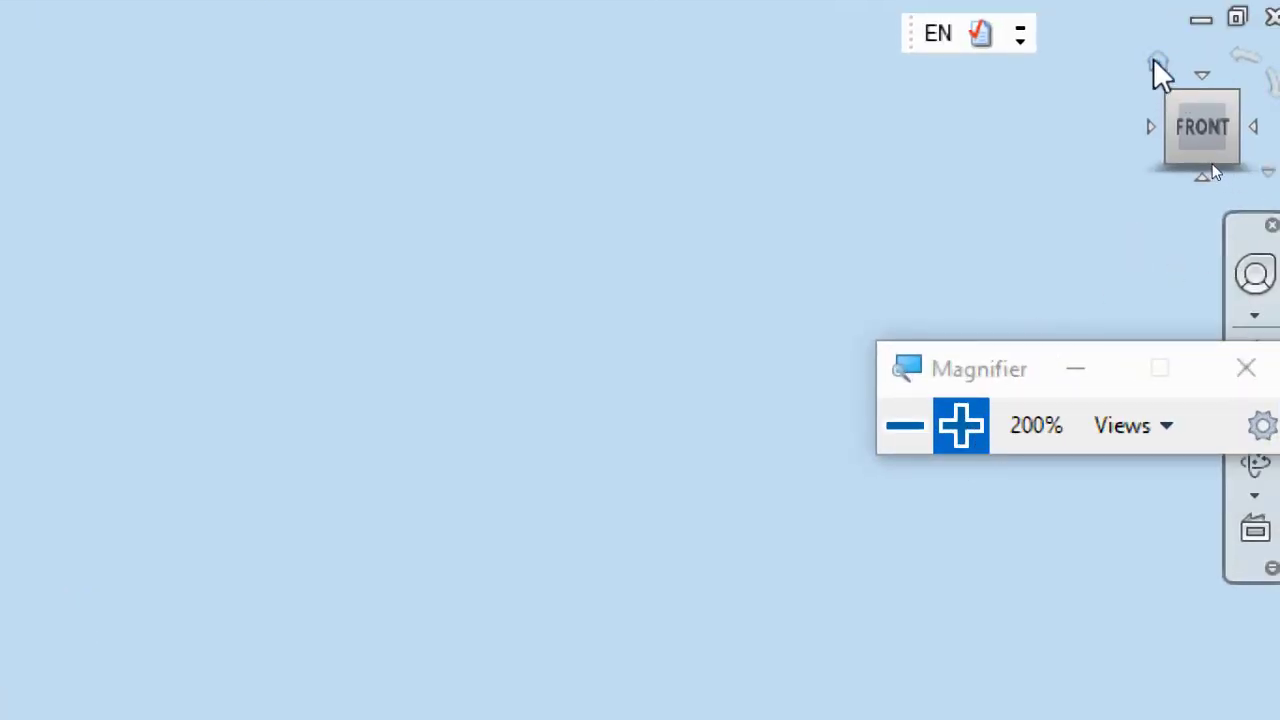
{"action": "left_click", "coordinate": [1155, 60]}
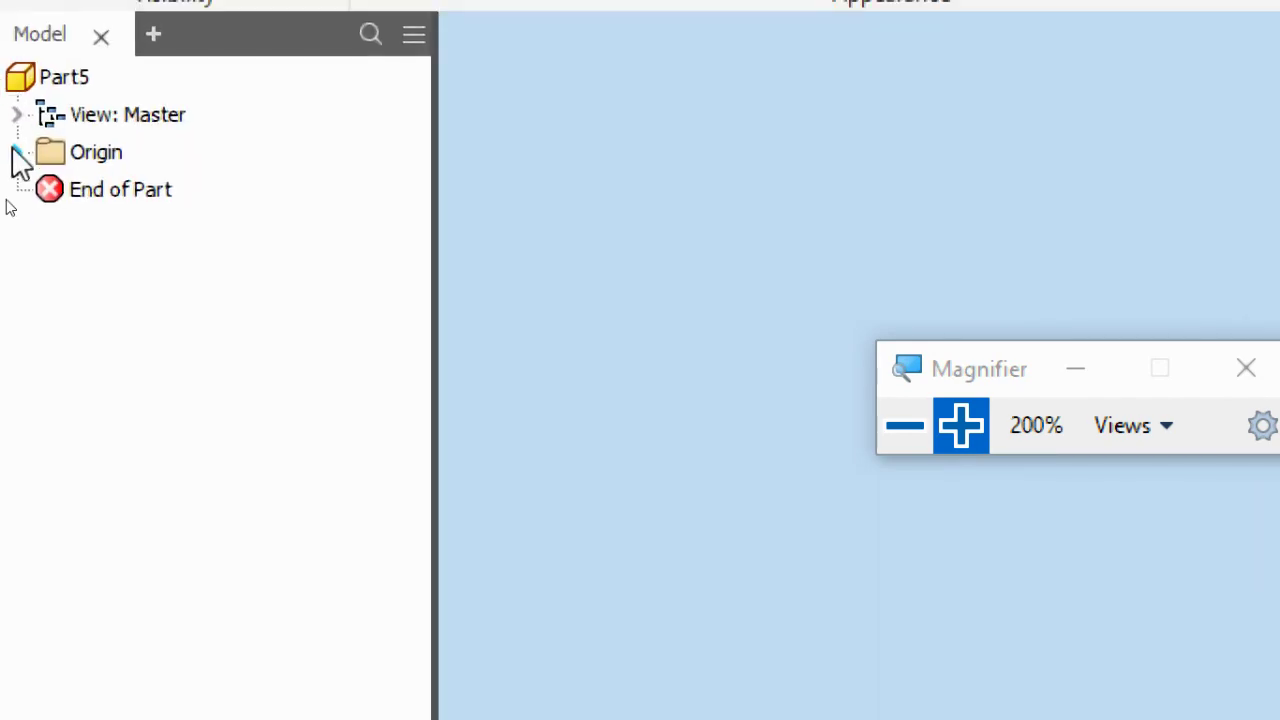
{"action": "left_click", "coordinate": [15, 152]}
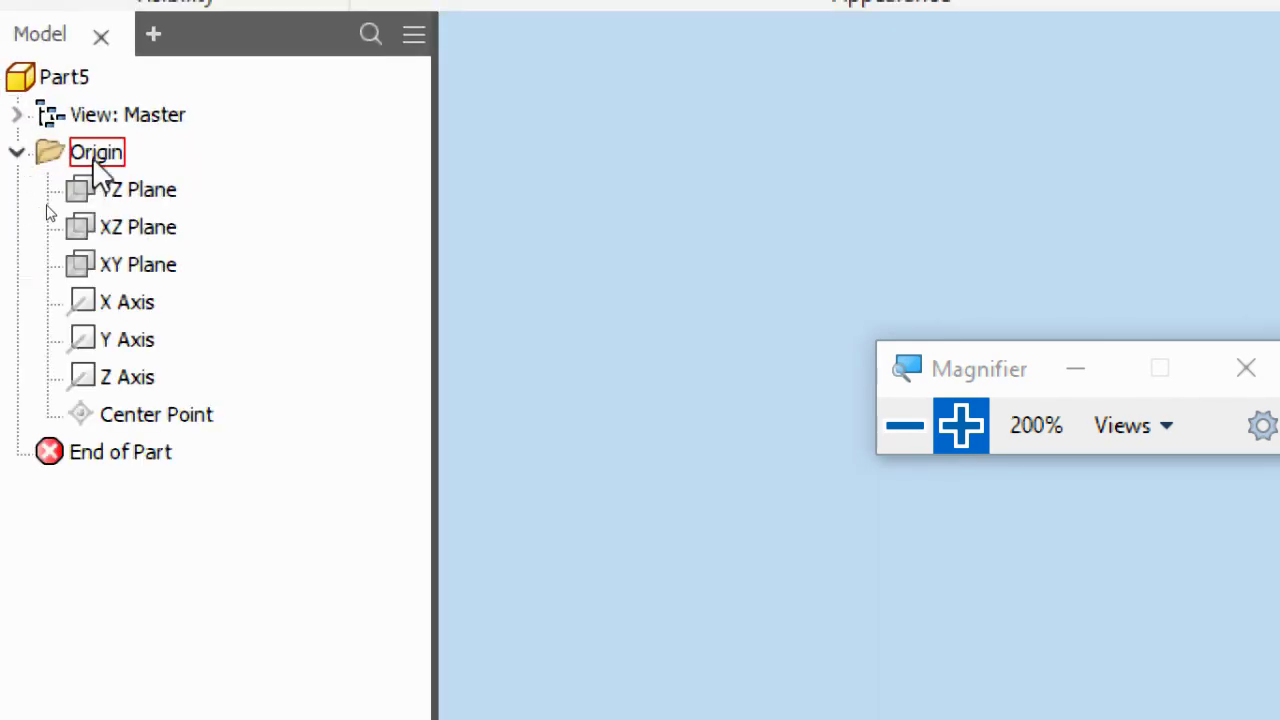
- Select the YZ, XZ and XY origin planes one after another to examine their orientation in the 3D view
{"action": "left_click", "coordinate": [137, 188]}
{"action": "left_click", "coordinate": [139, 230]}
{"action": "left_click", "coordinate": [146, 270]}
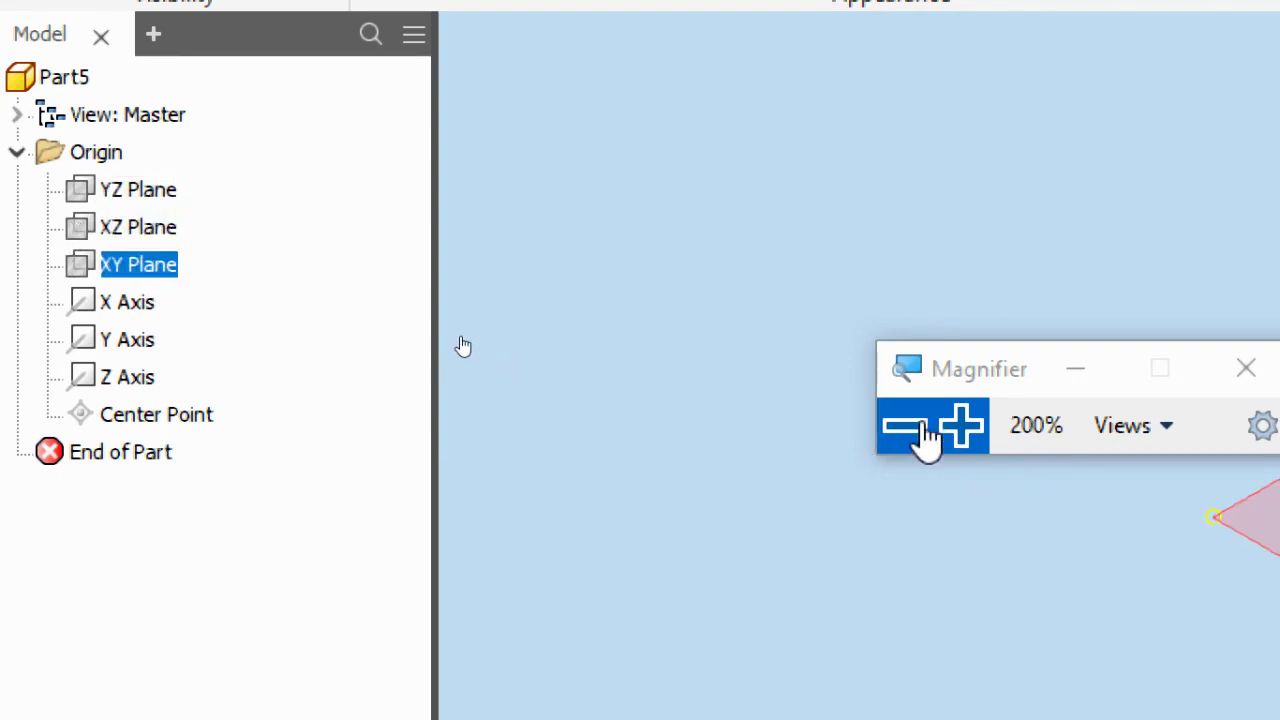
{"action": "left_click", "coordinate": [922, 428]}
{"action": "left_click", "coordinate": [138, 189]}
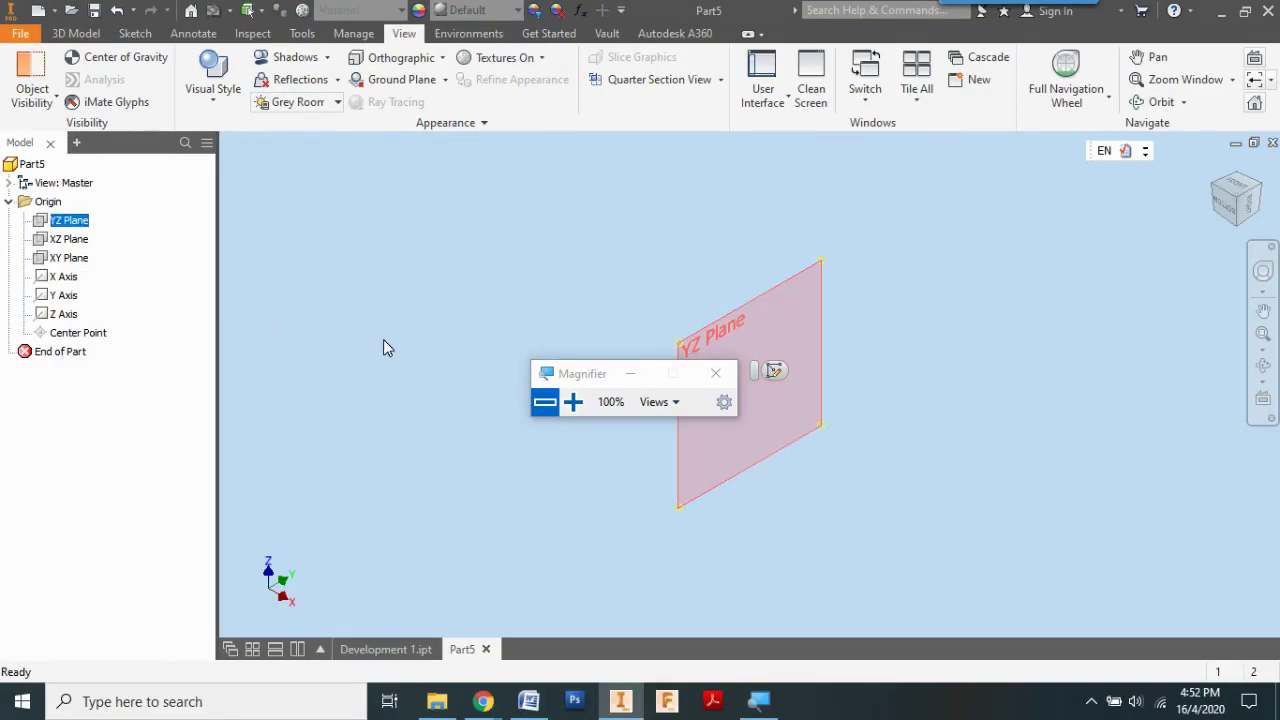
{"action": "left_click_drag", "start_coordinate": [580, 375], "coordinate": [964, 381]}
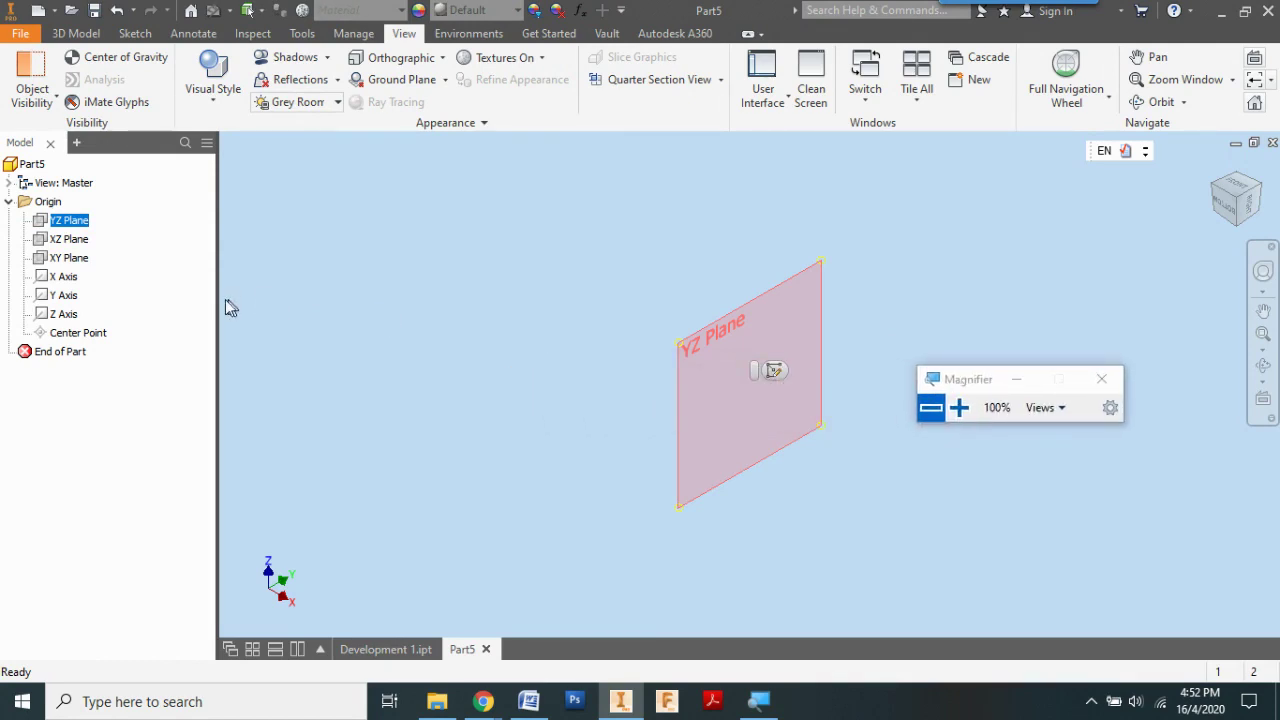
{"action": "left_click", "coordinate": [83, 240]}
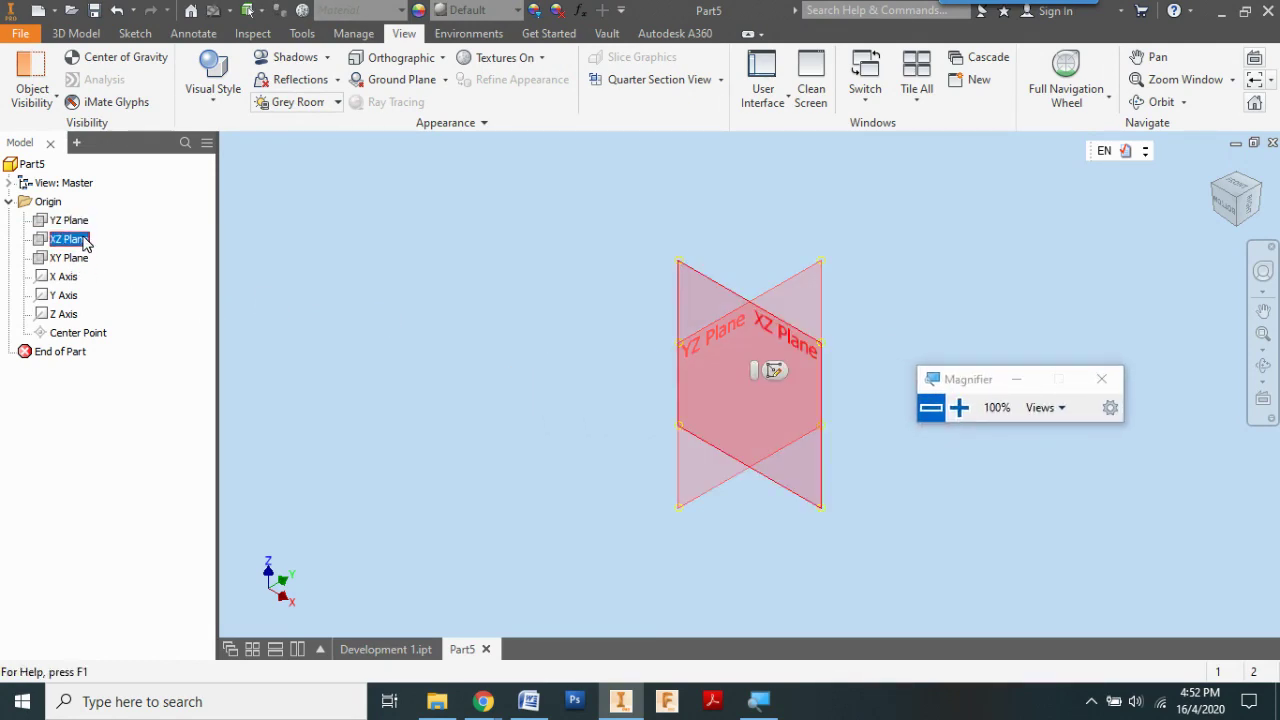
{"action": "left_click", "coordinate": [80, 258]}
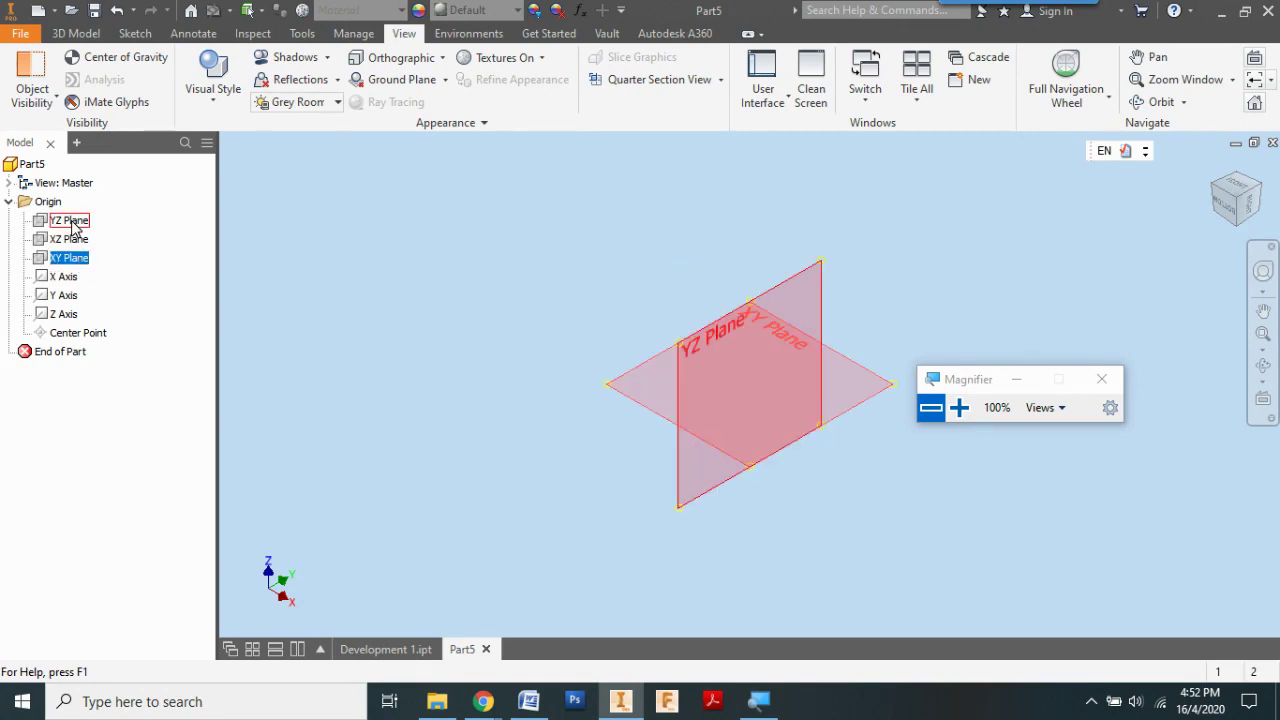
- Start a new sketch on the YZ origin plane
{"action": "left_click", "coordinate": [72, 224]}
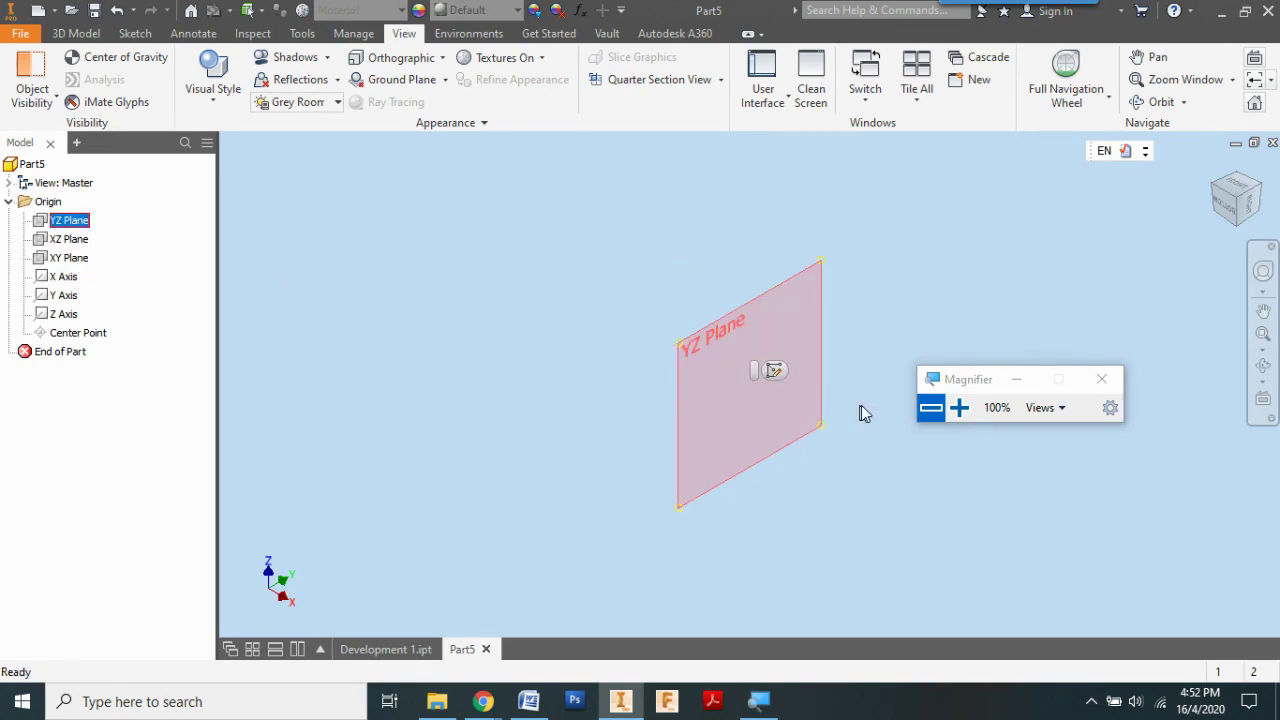
{"action": "left_click", "coordinate": [959, 407]}
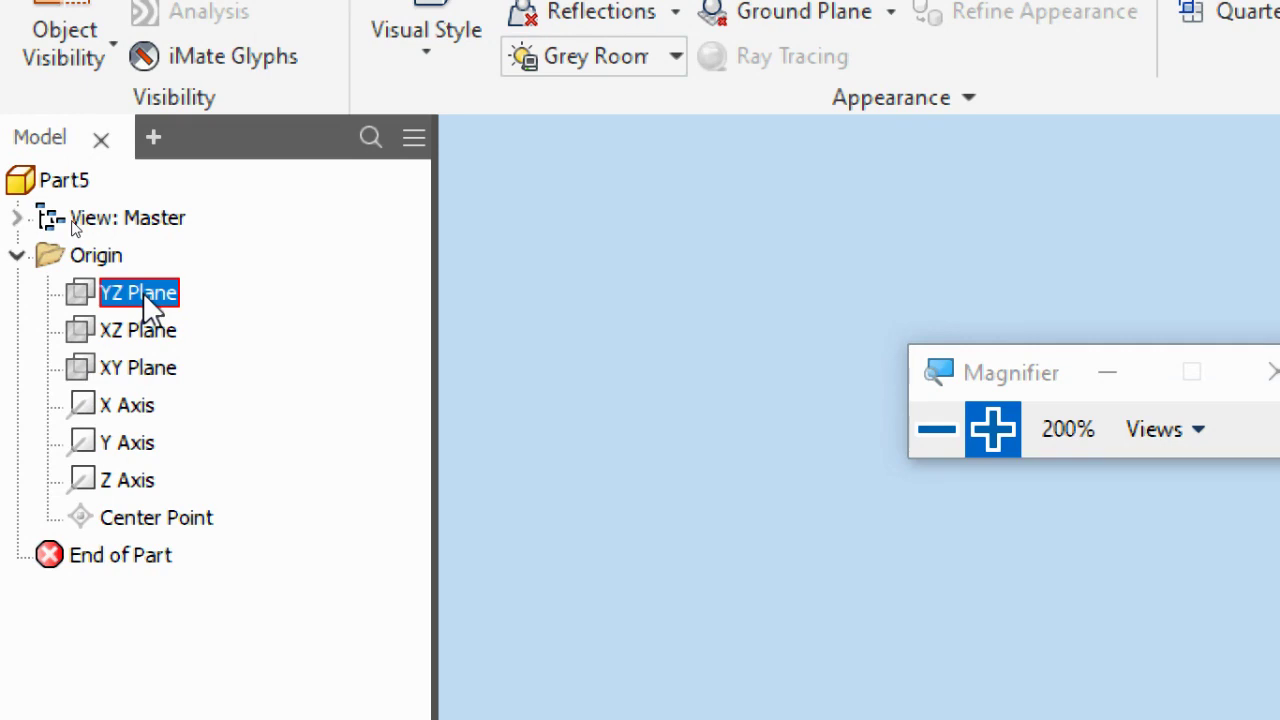
{"action": "right_click", "coordinate": [143, 292]}
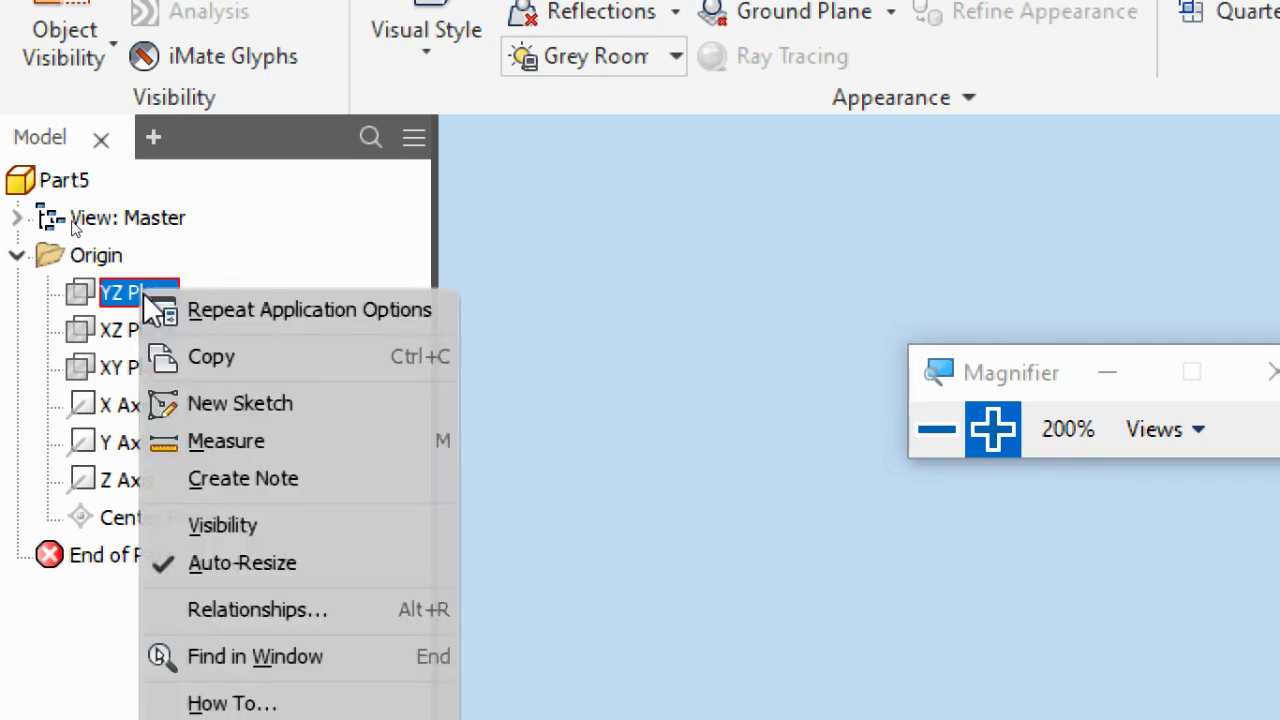
{"action": "left_click", "coordinate": [244, 412]}
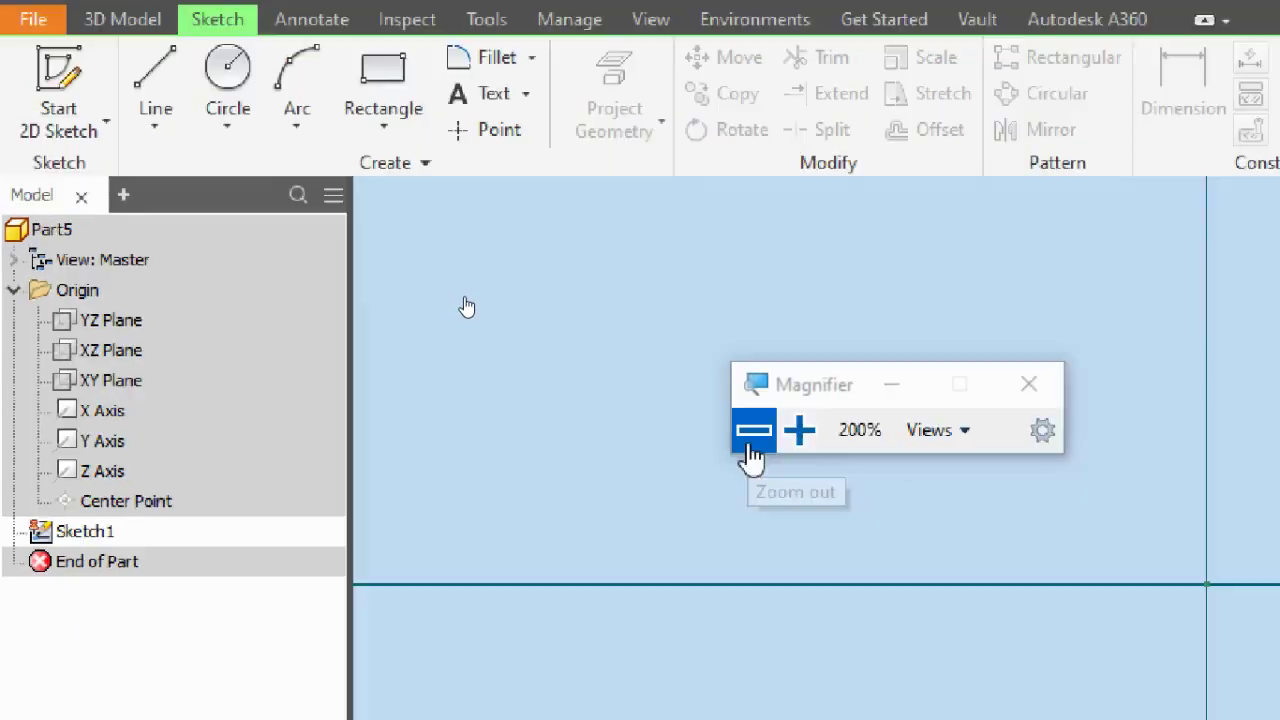
{"action": "left_click", "coordinate": [935, 440]}
{"action": "left_click_drag", "start_coordinate": [490, 272], "coordinate": [877, 415]}
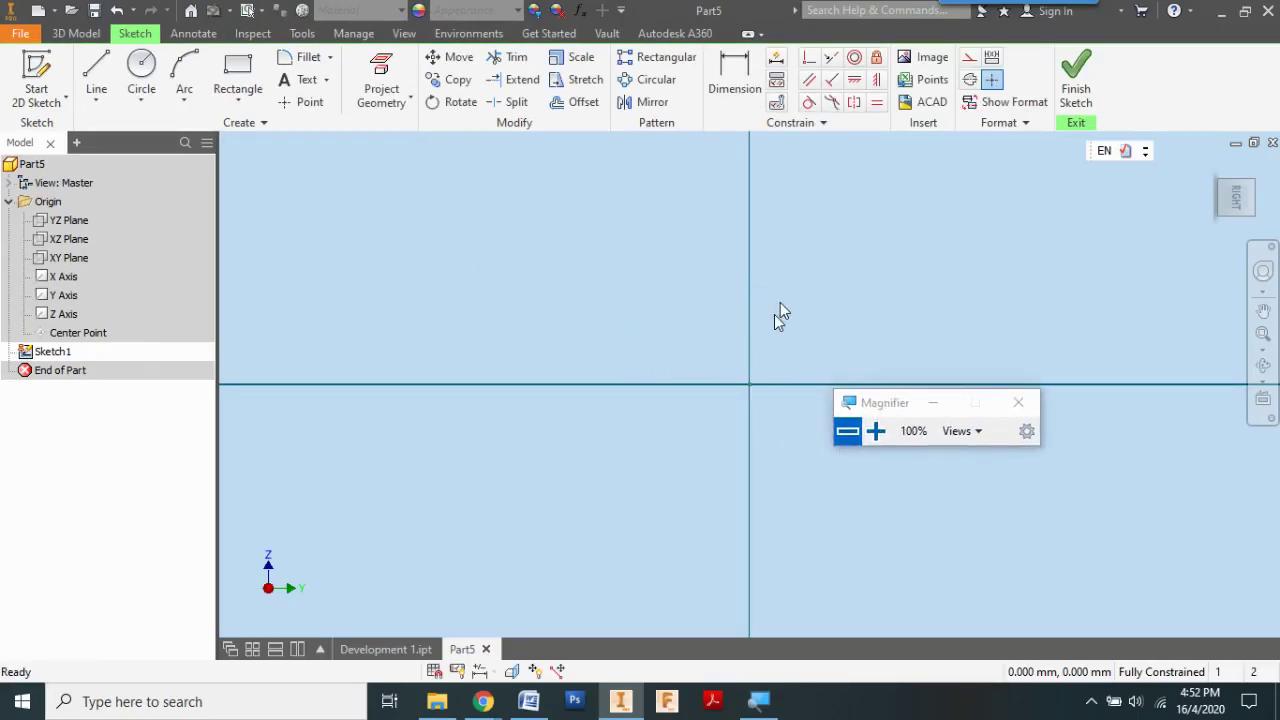
- Switch to the Word notes and review the workflow steps on the 2D view and on sketching a closed, dimensioned profile
{"action": "left_click", "coordinate": [528, 701]}
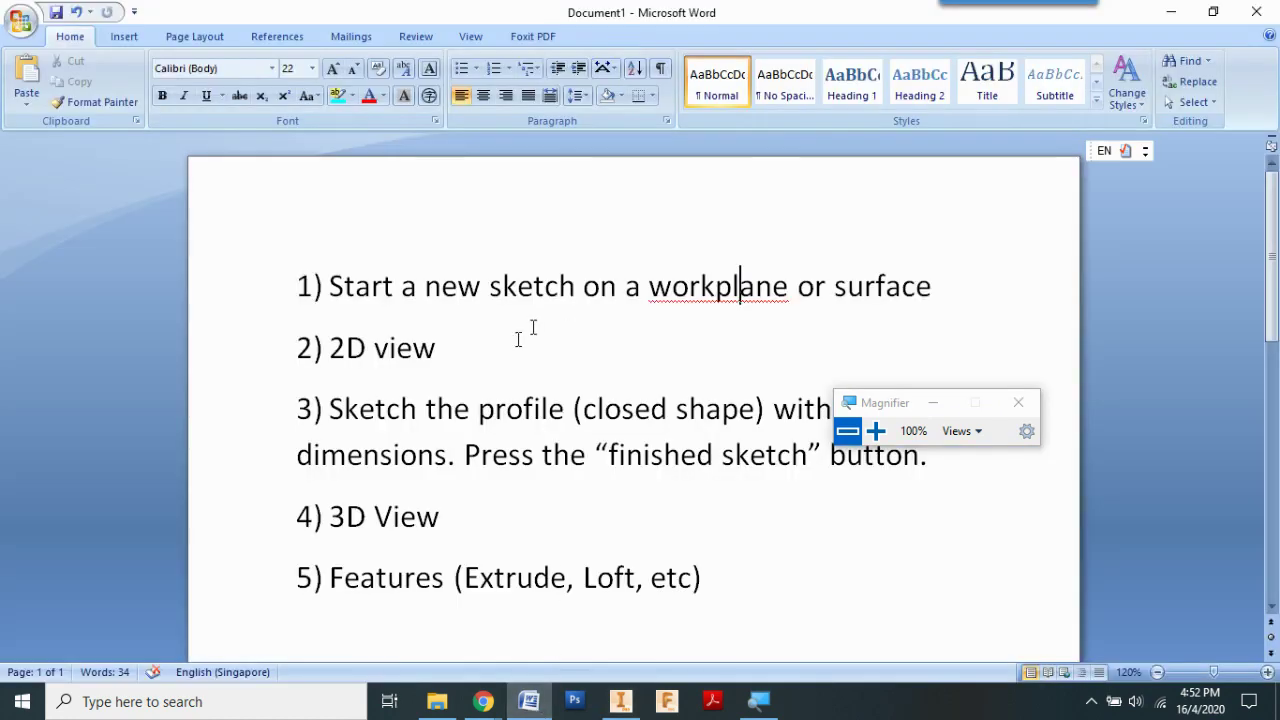
{"action": "left_click_drag", "start_coordinate": [479, 356], "coordinate": [286, 354]}
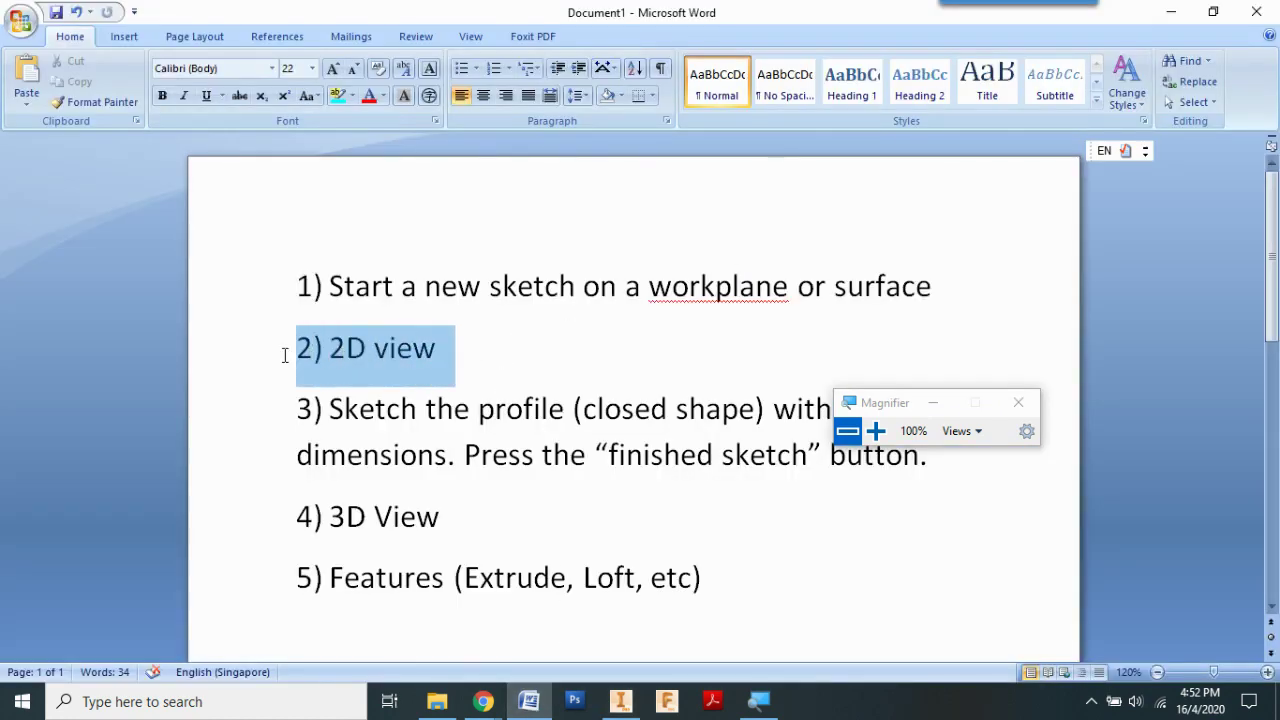
{"action": "left_click", "coordinate": [438, 356]}
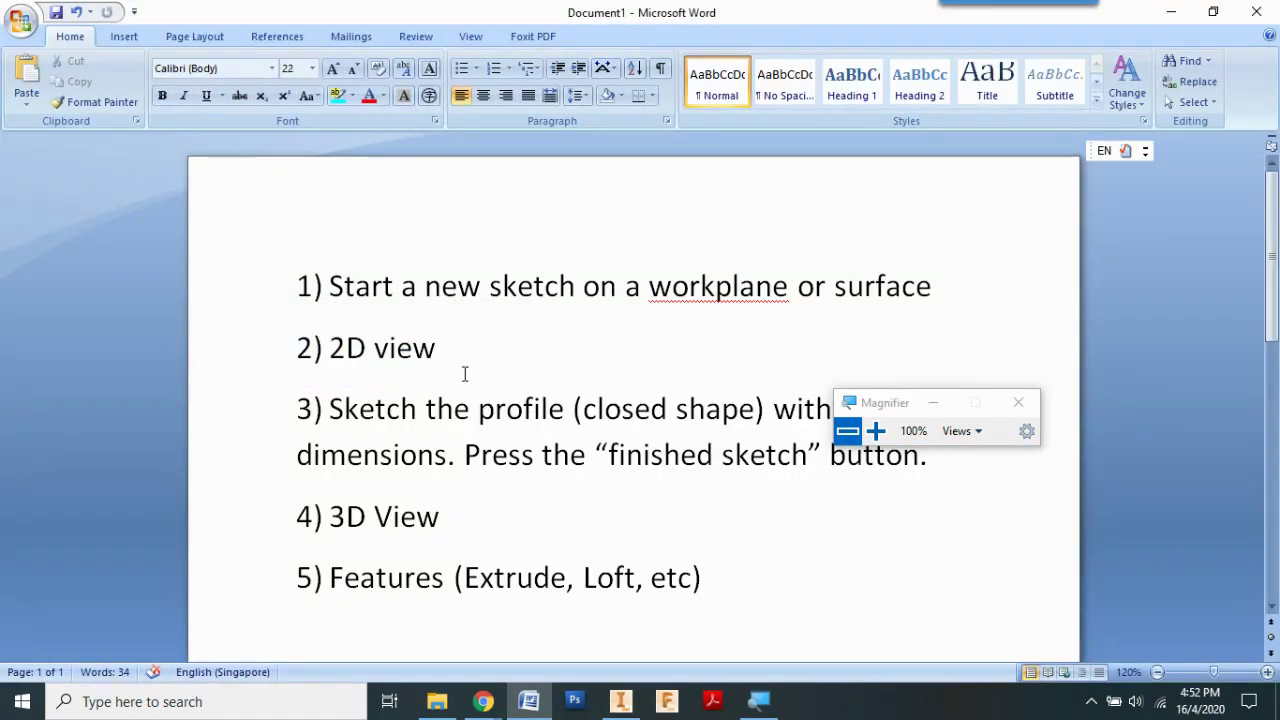
{"action": "left_click_drag", "start_coordinate": [864, 410], "coordinate": [916, 300]}
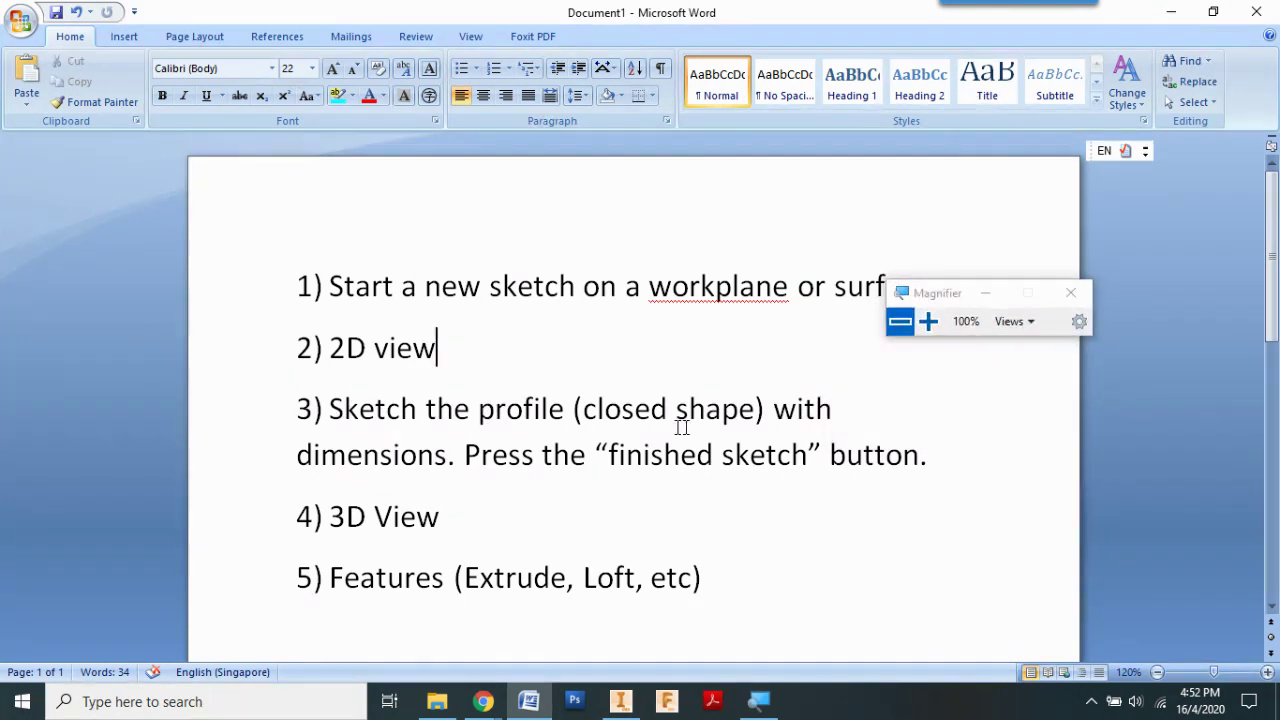
{"action": "mouse_move", "coordinate": [329, 408]}
{"action": "left_mouse_down"}
{"action": "mouse_move", "coordinate": [729, 417]}
{"action": "mouse_move", "coordinate": [736, 447]}
{"action": "mouse_move", "coordinate": [932, 456]}
{"action": "left_mouse_up"}
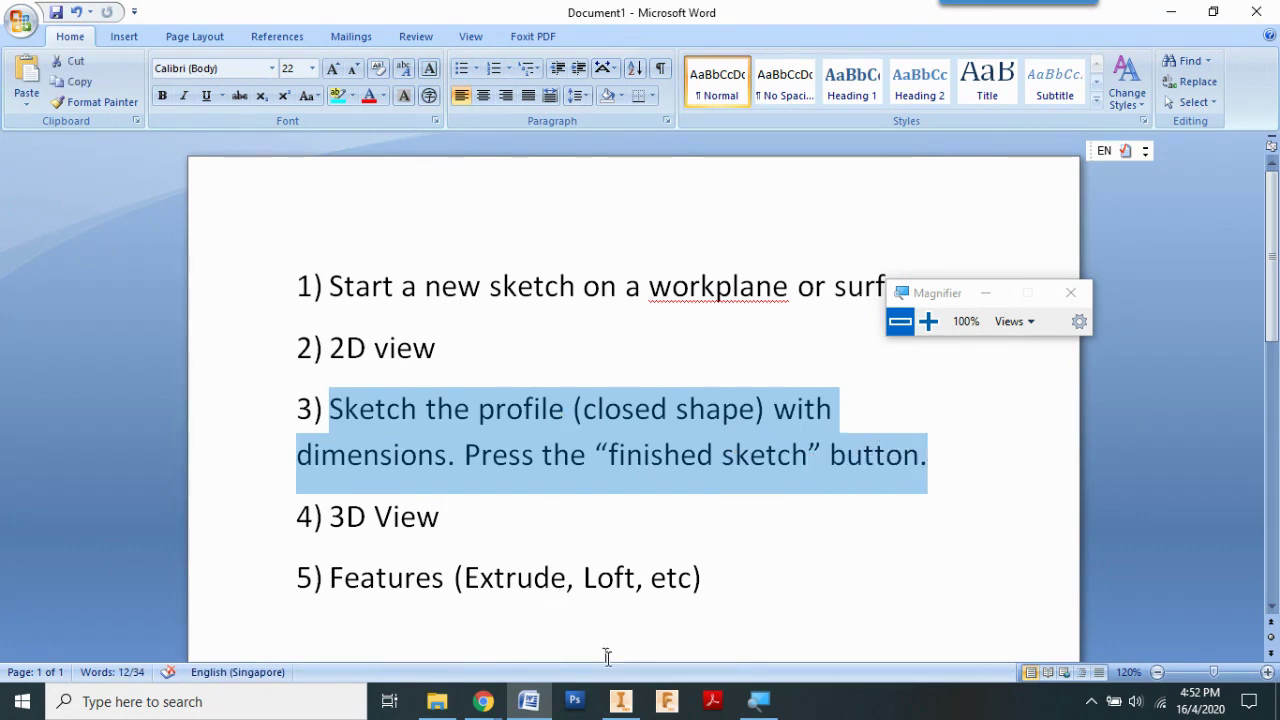
- Switch back to Inventor and draw a closed four-line profile from the origin, about 21 mm high and 40 mm long, with a sloping top
{"action": "left_click", "coordinate": [620, 701]}
{"action": "left_click_drag", "start_coordinate": [922, 302], "coordinate": [926, 340]}
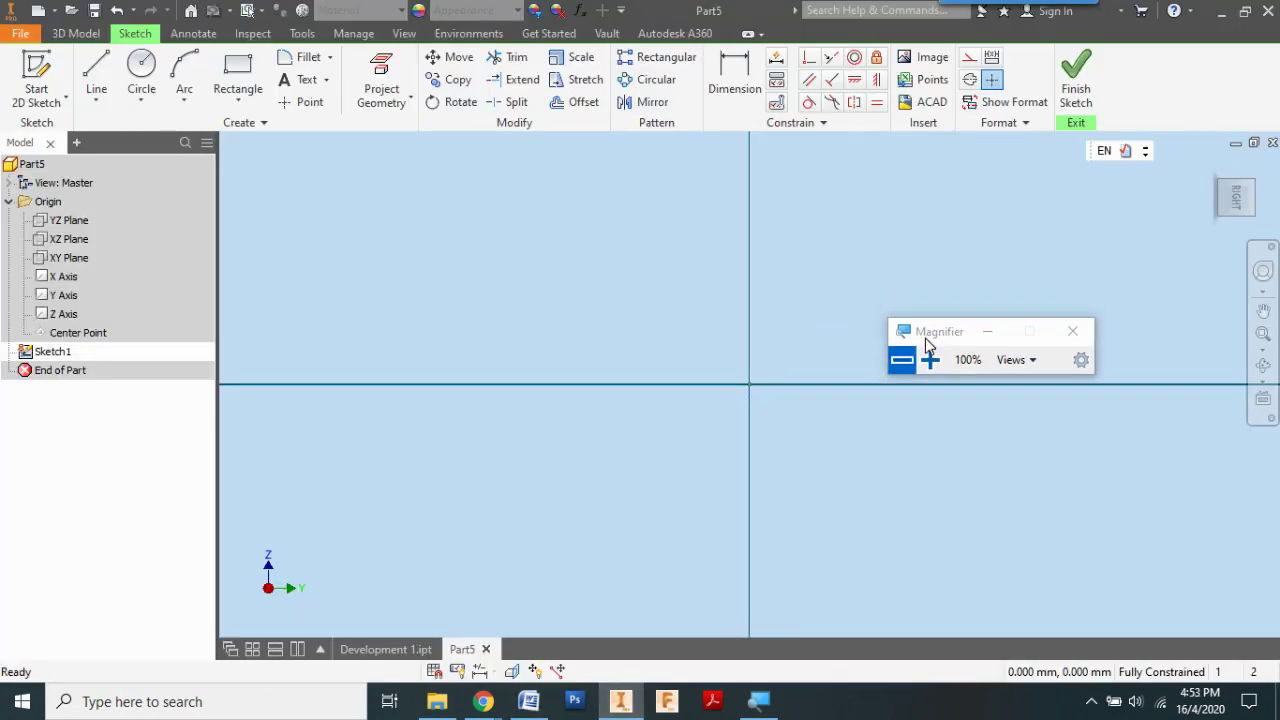
{"action": "left_click", "coordinate": [930, 360]}
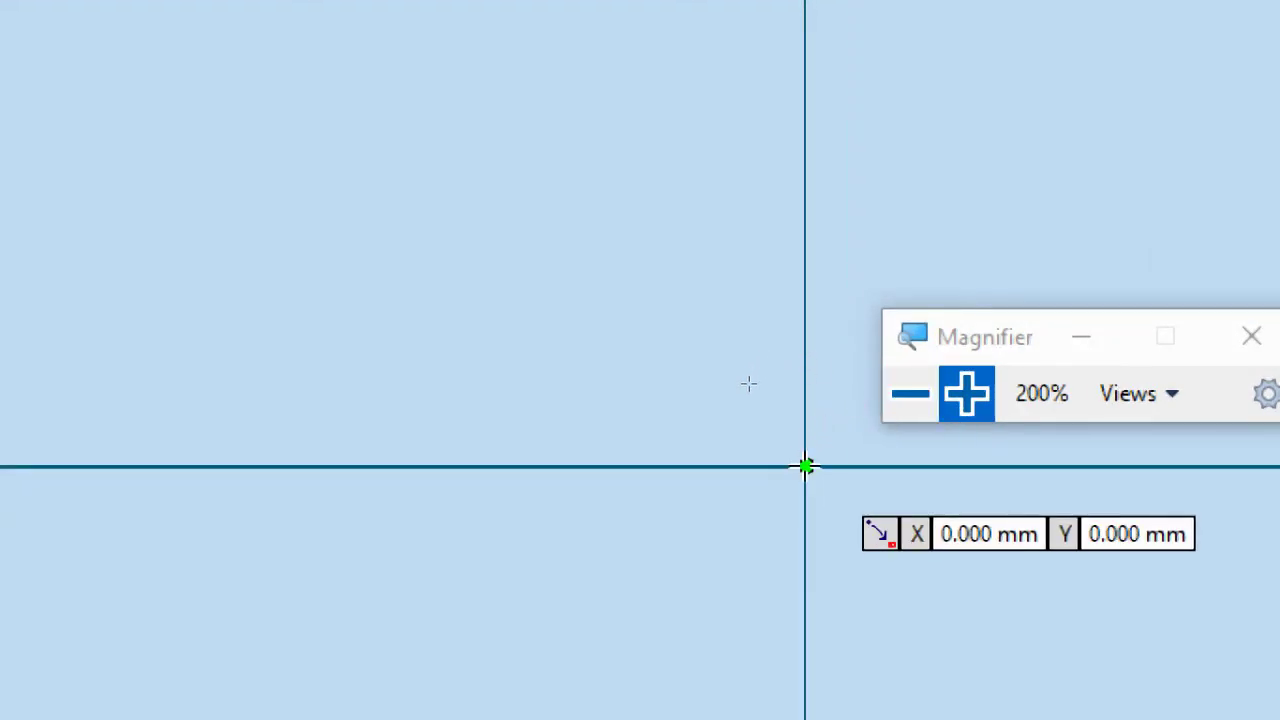
{"action": "left_click", "coordinate": [805, 466]}
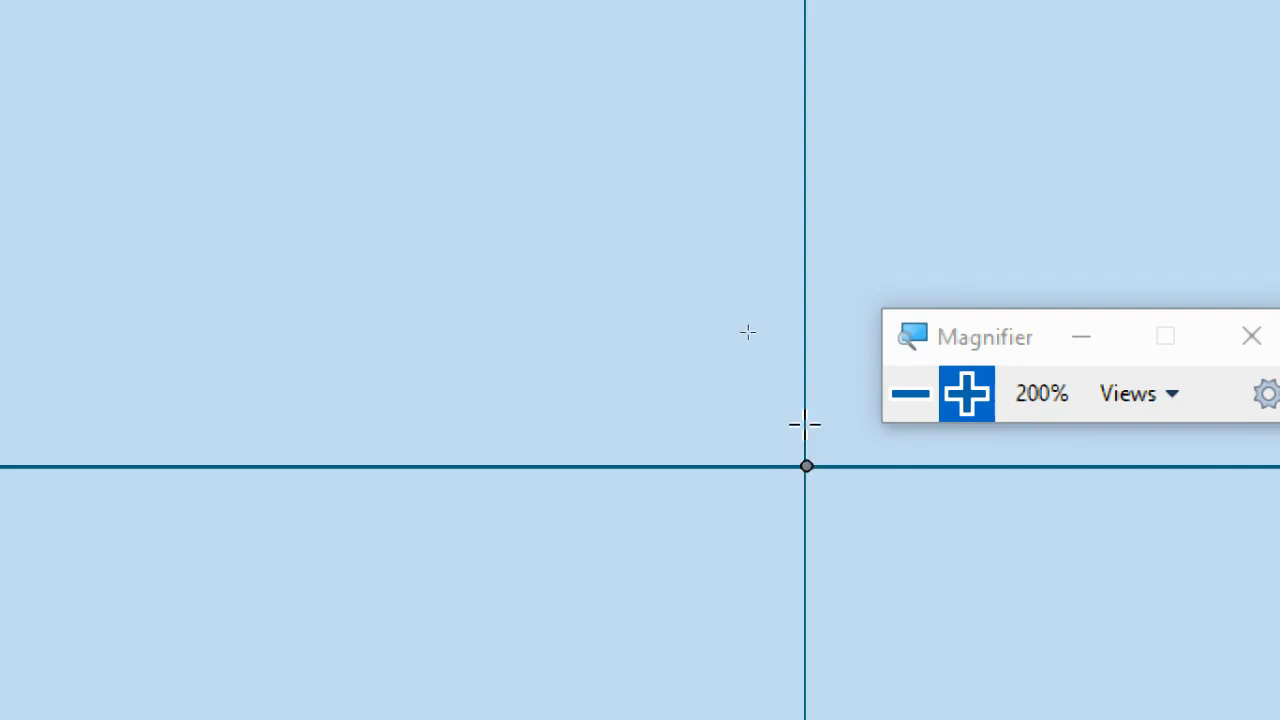
{"action": "left_click", "coordinate": [806, 90]}
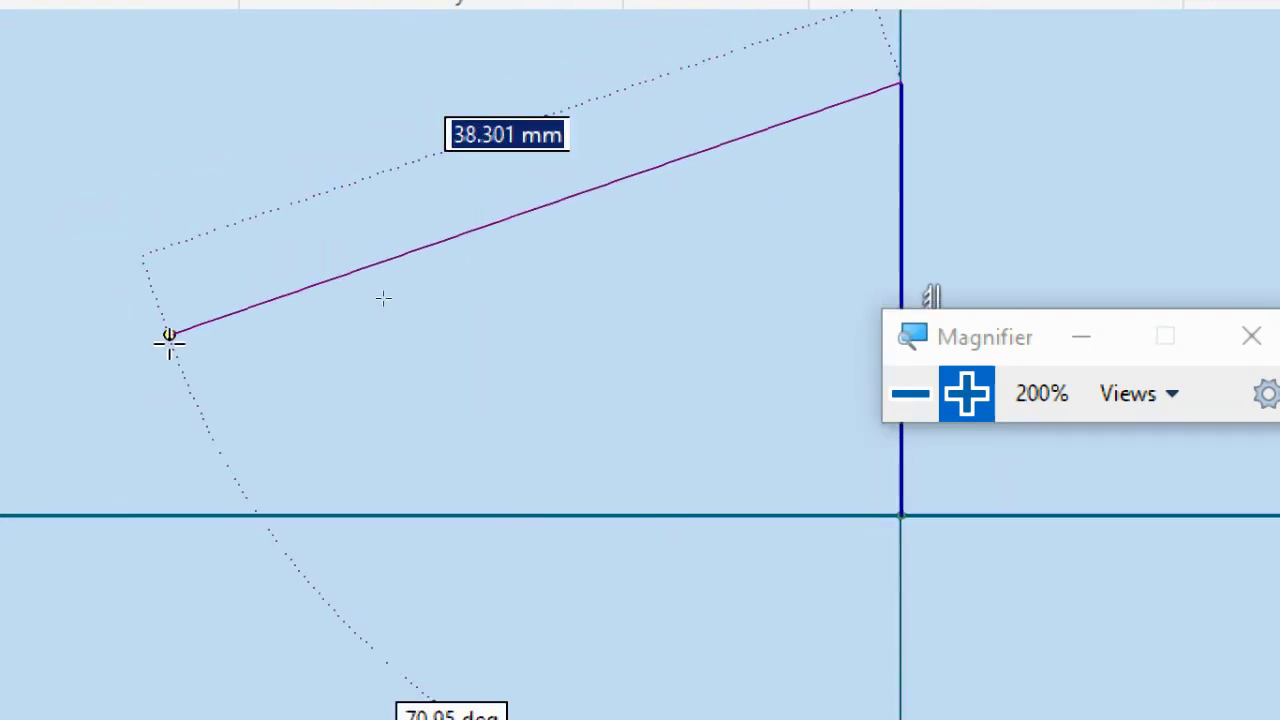
{"action": "left_click", "coordinate": [97, 398]}
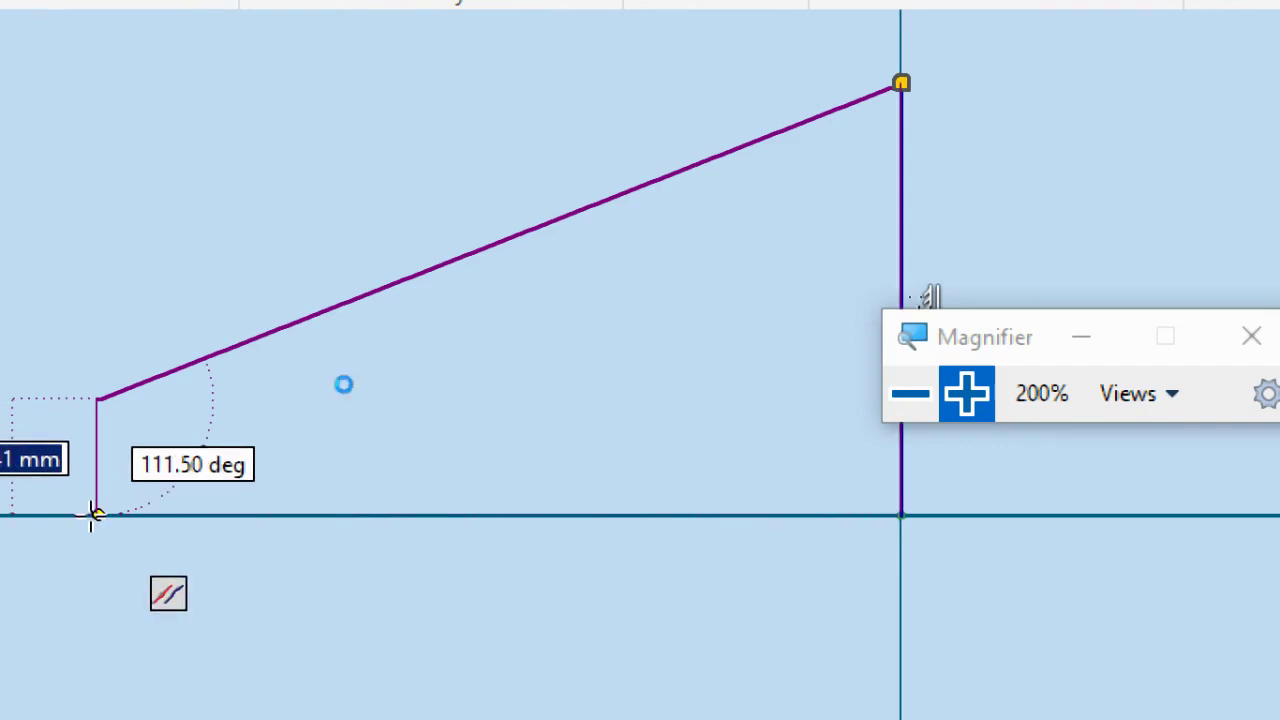
{"action": "left_click", "coordinate": [94, 514]}
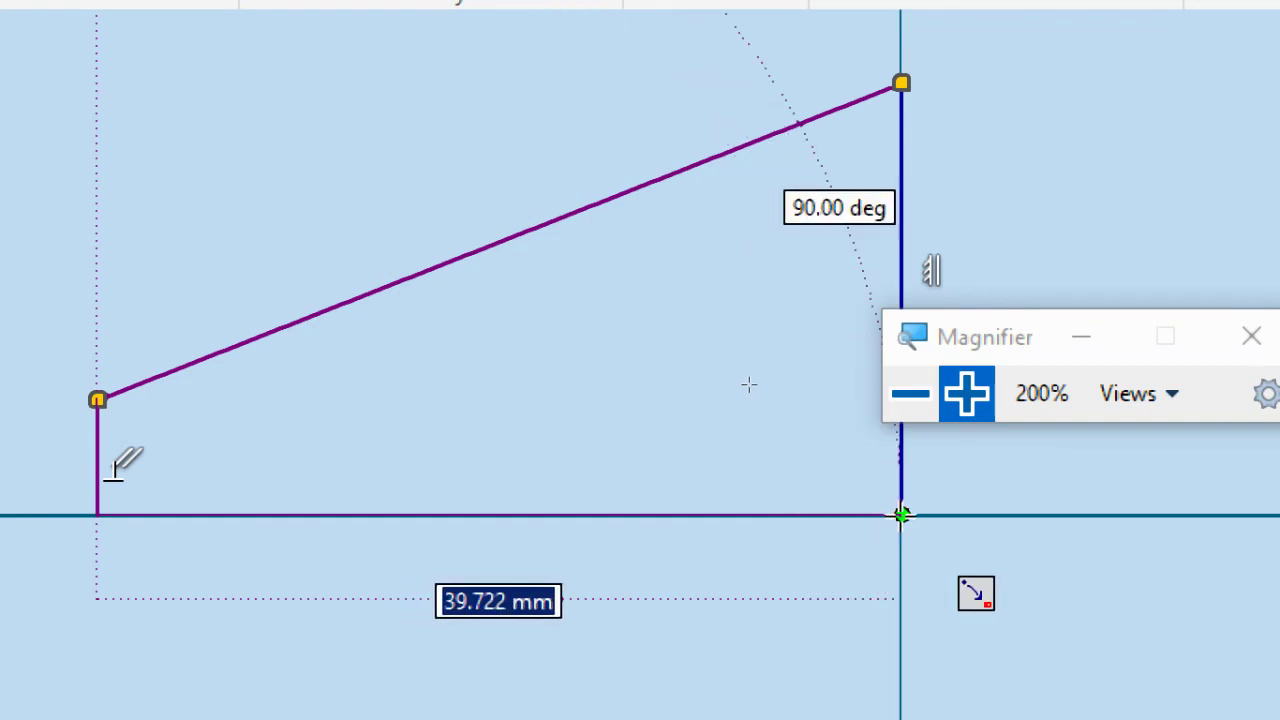
{"action": "left_click", "coordinate": [901, 515]}
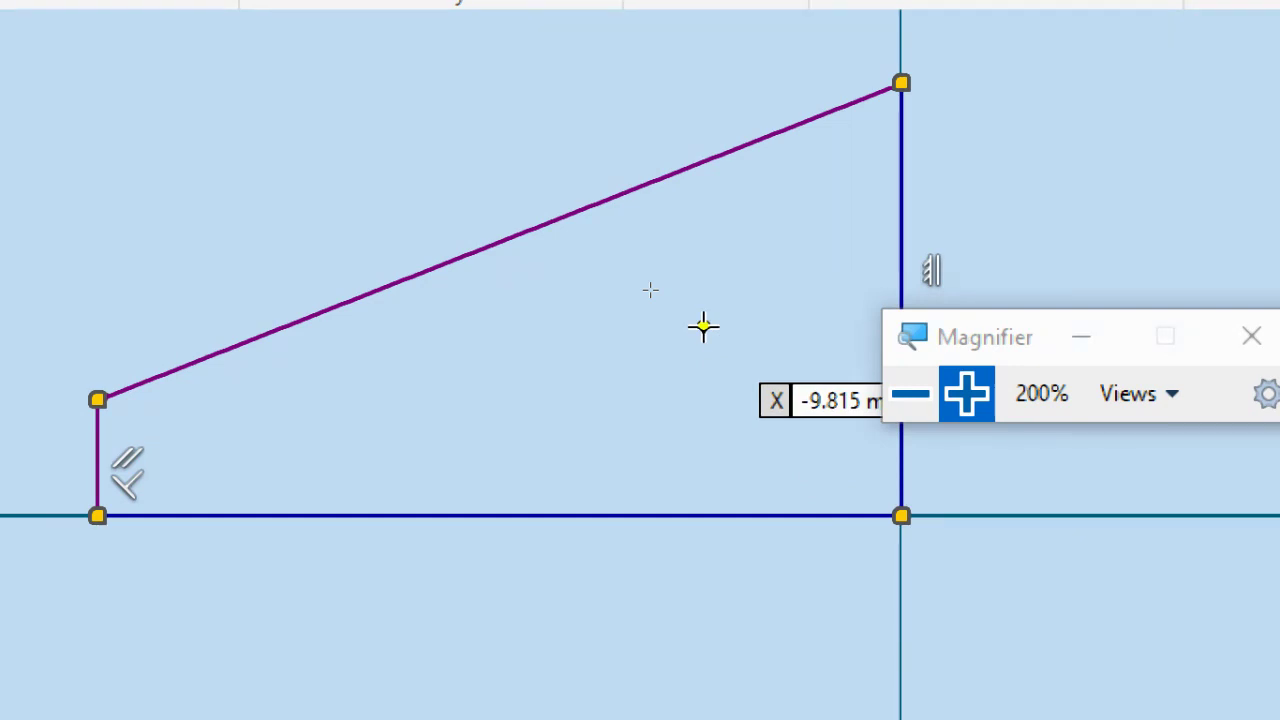
{"action": "key", "text": "Escape"}
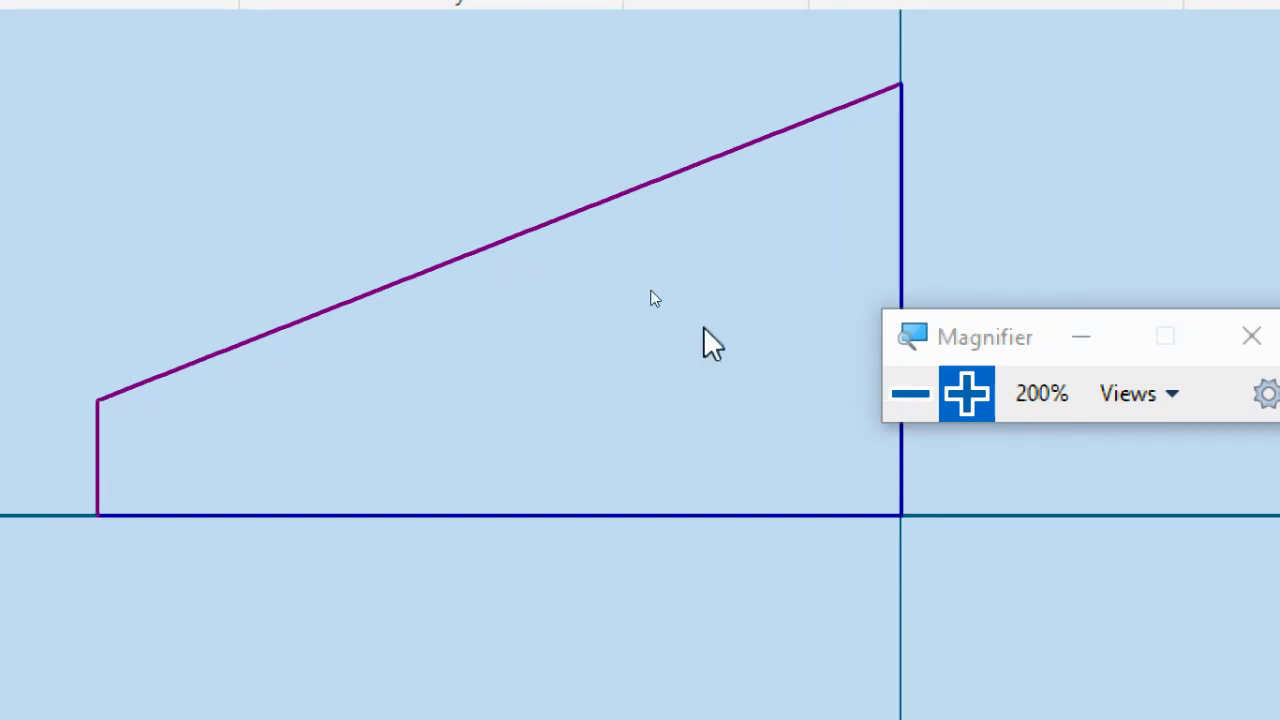
{"action": "left_click", "coordinate": [906, 394]}
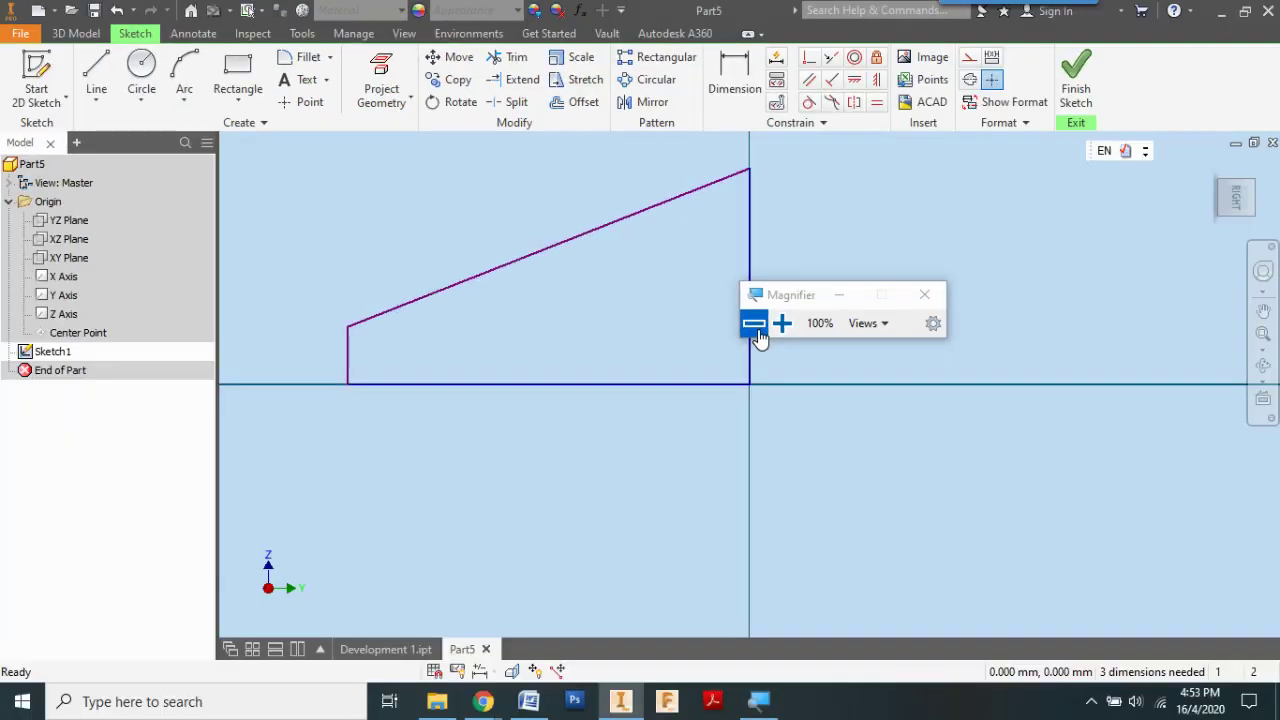
{"action": "left_click_drag", "start_coordinate": [783, 302], "coordinate": [899, 350]}
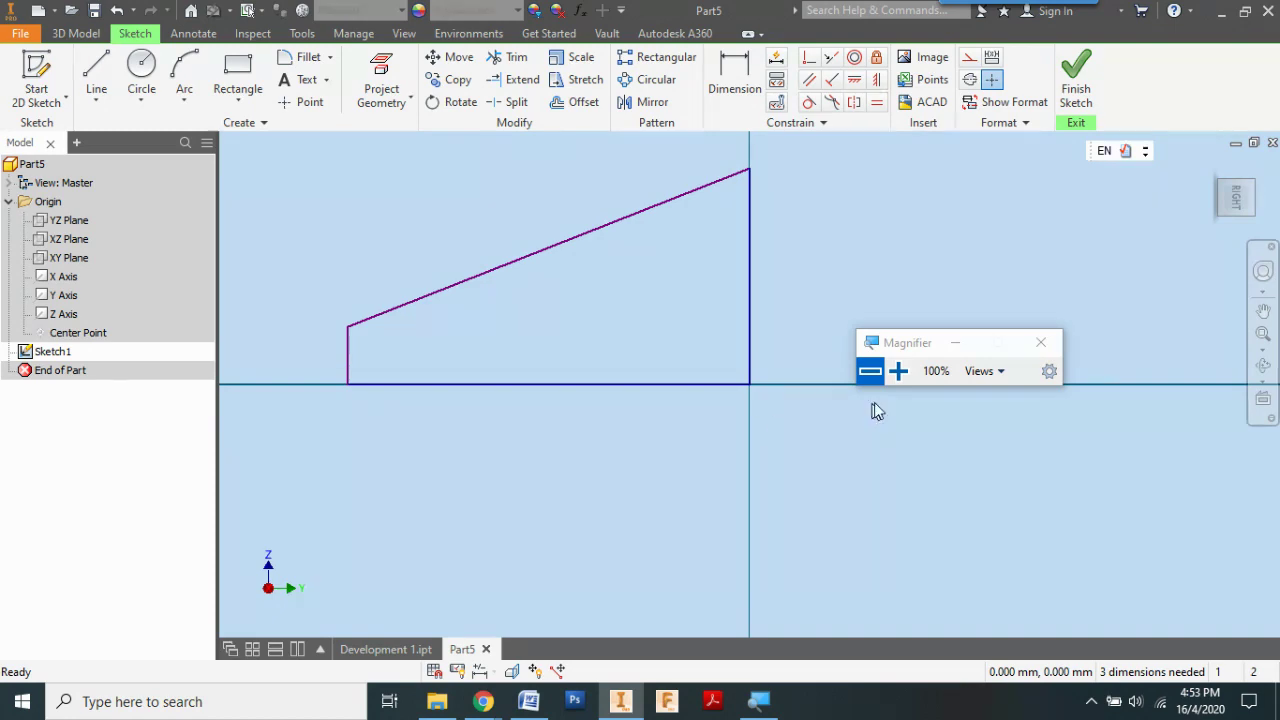
- Dimension the profile's taller vertical edge through the origin and set it to 70 mm
{"action": "left_click", "coordinate": [898, 371]}
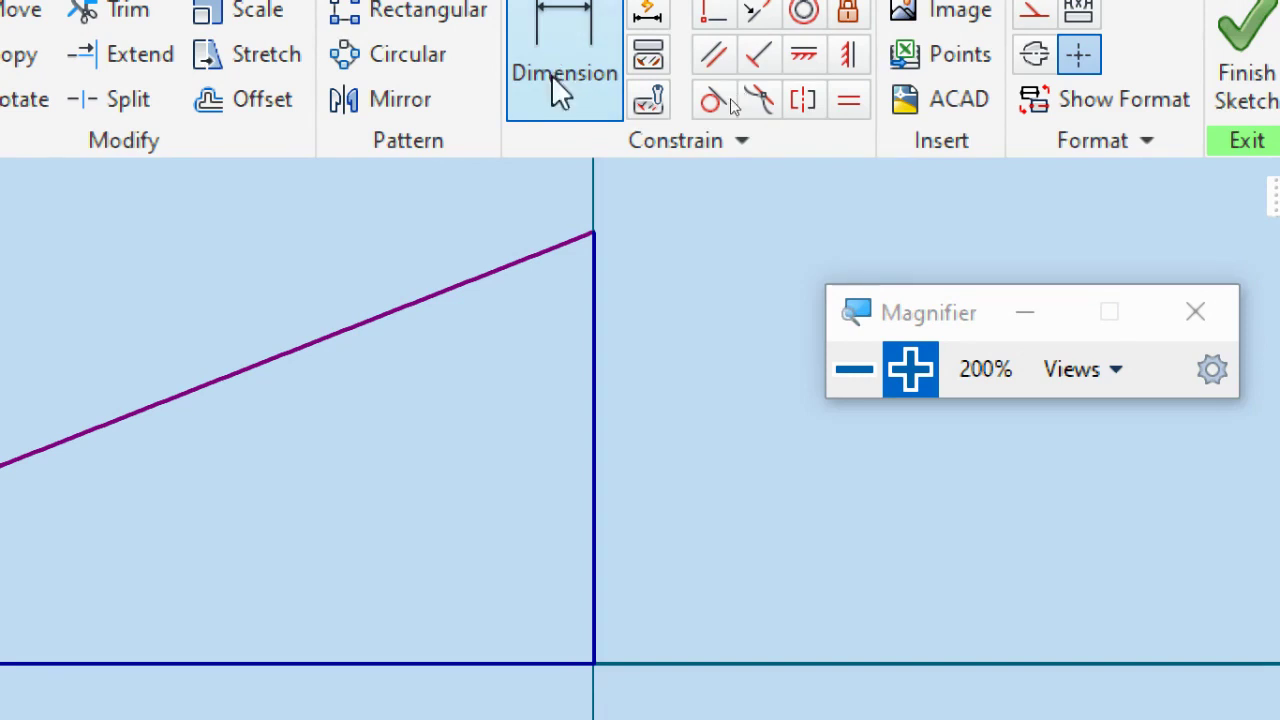
{"action": "left_click", "coordinate": [553, 80]}
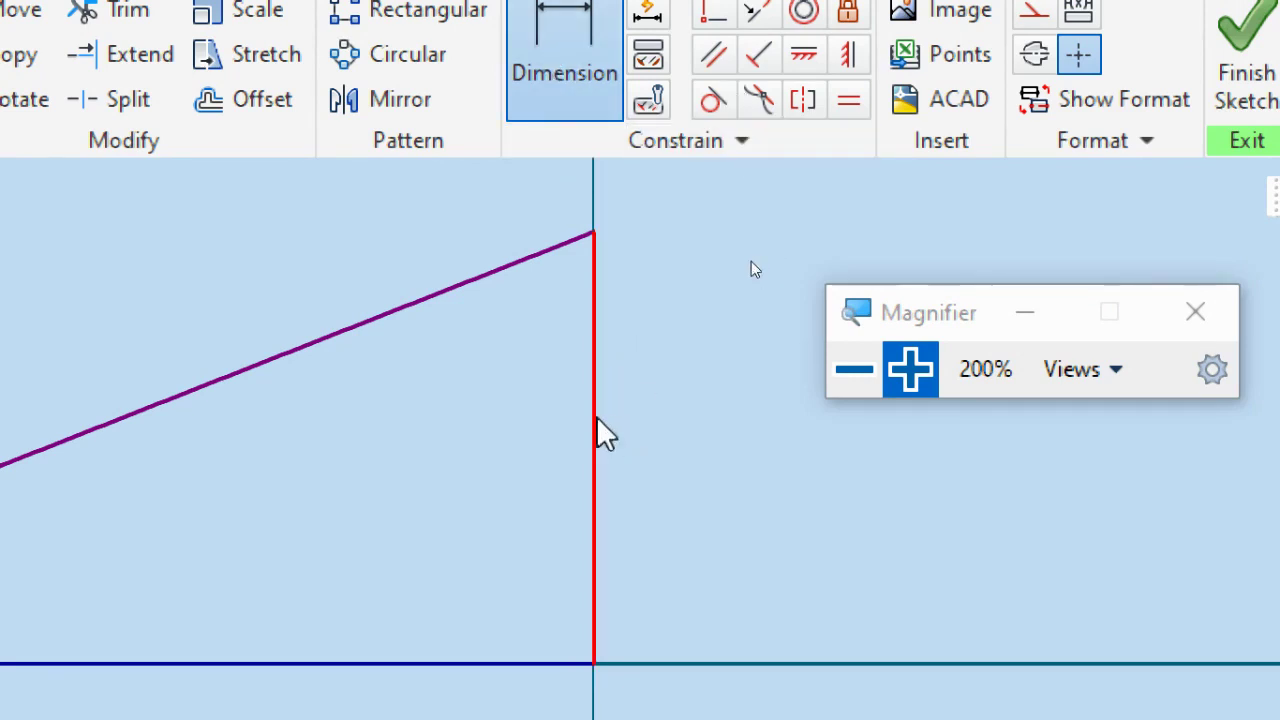
{"action": "left_click", "coordinate": [596, 420]}
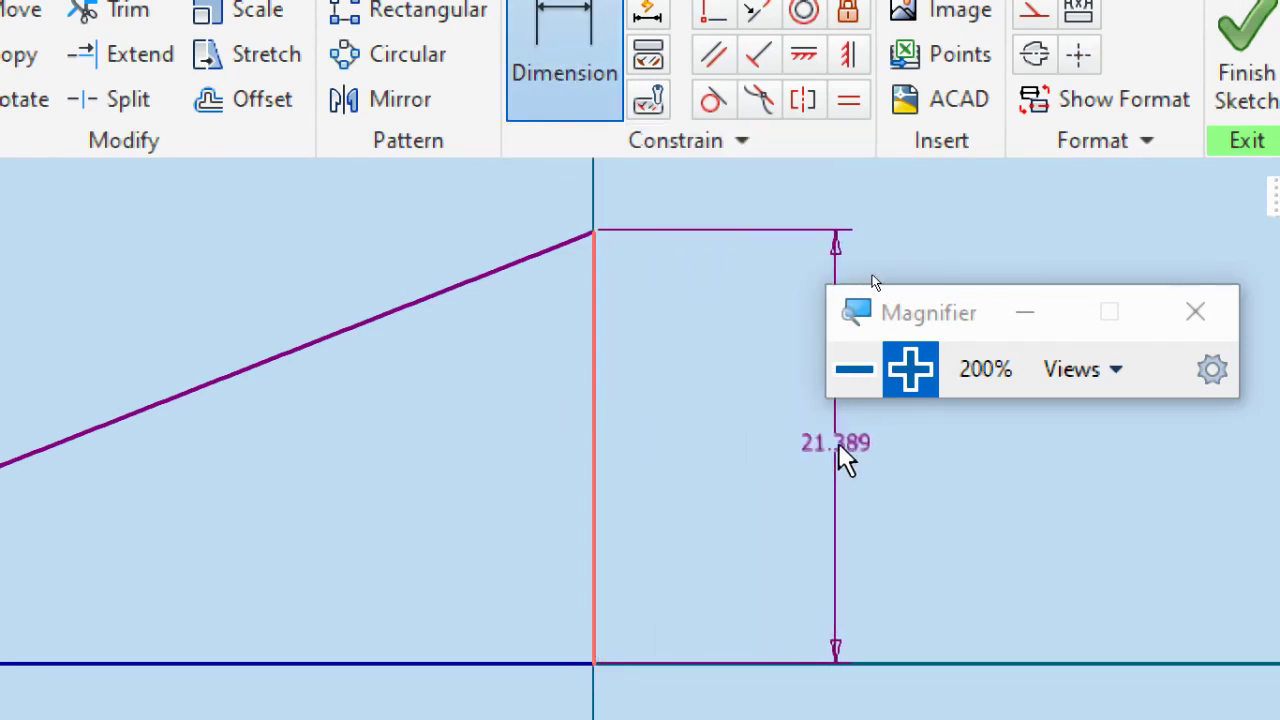
{"action": "left_click", "coordinate": [743, 443]}
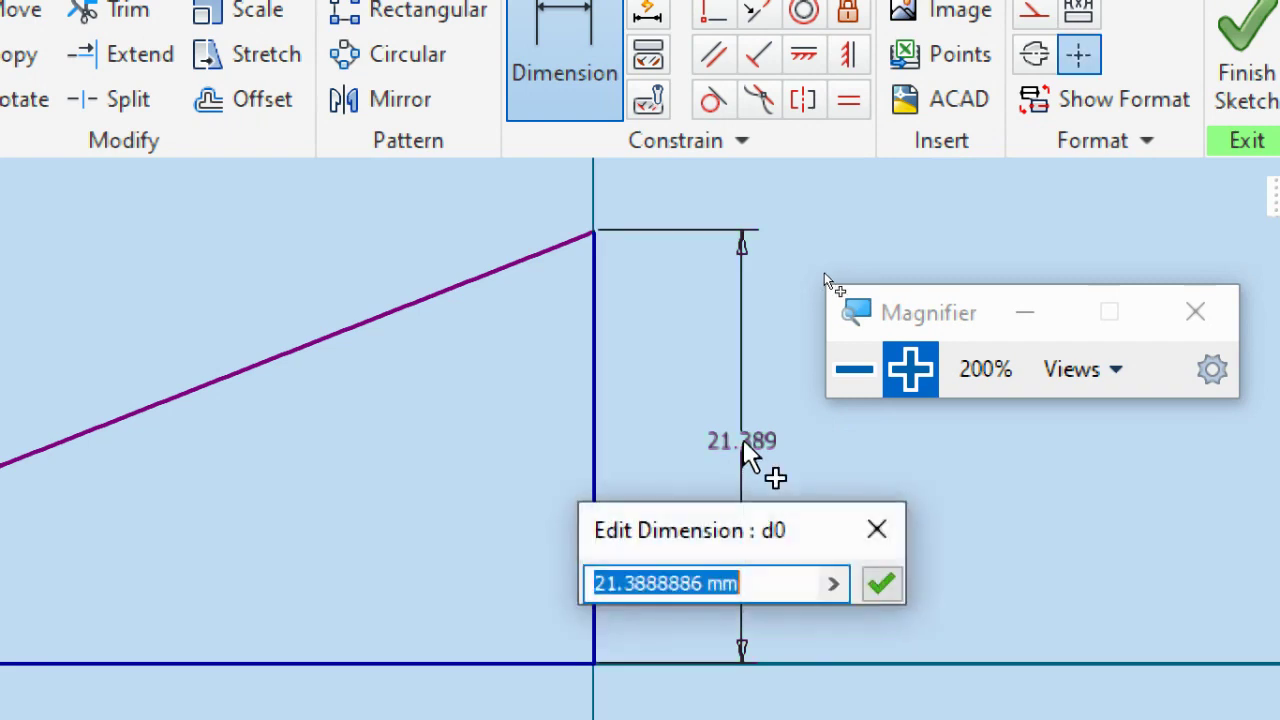
{"action": "left_click_drag", "start_coordinate": [716, 540], "coordinate": [898, 480]}
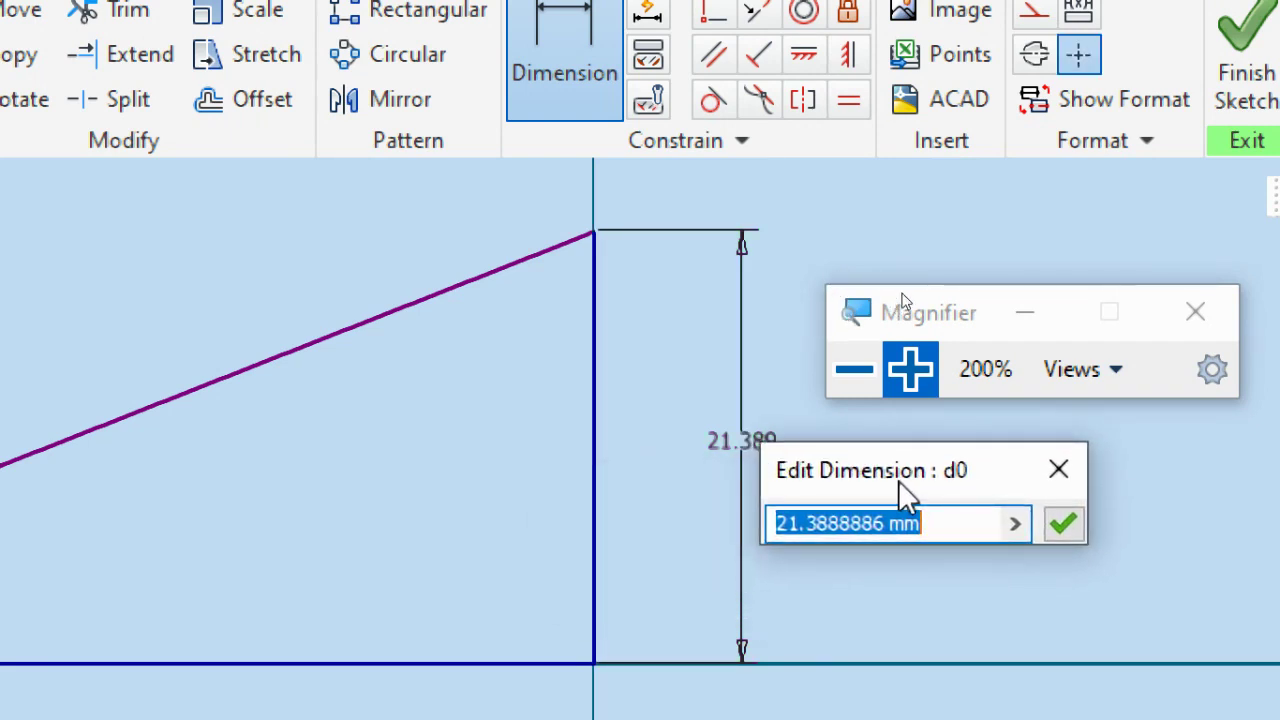
{"action": "type", "text": "70"}
{"action": "key", "text": "Return"}
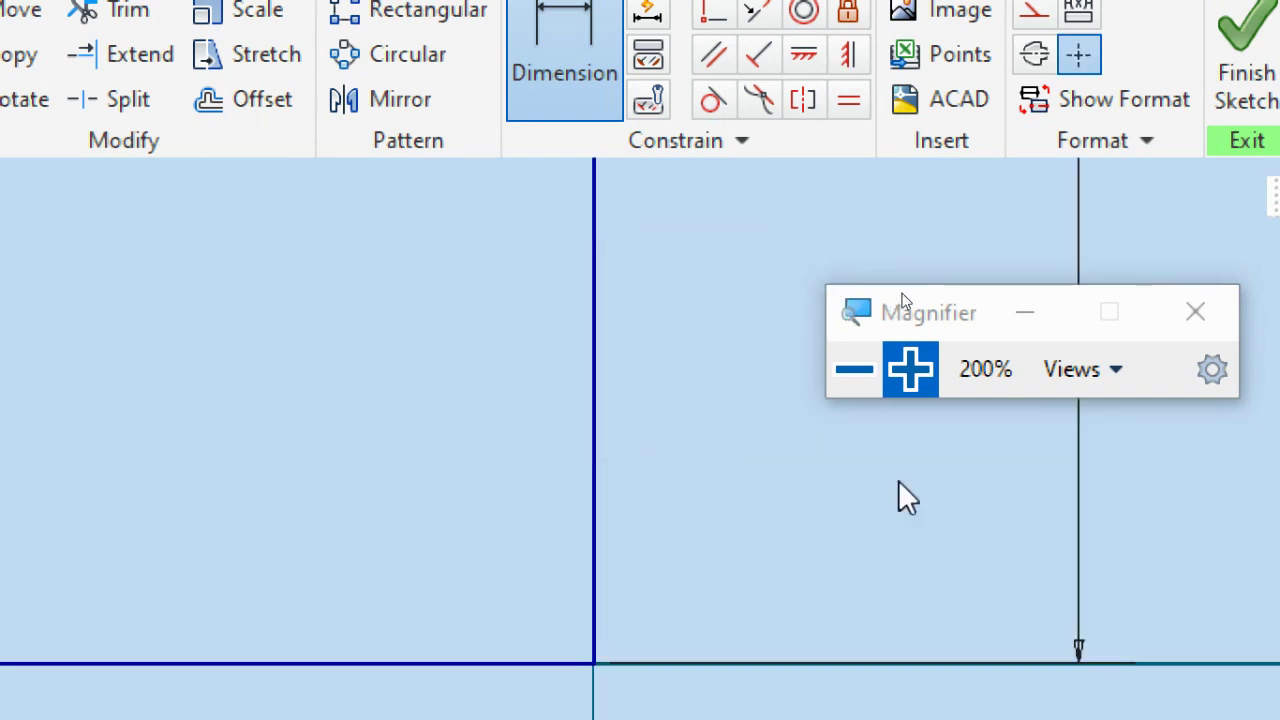
- Dimension the profile's shorter vertical edge and set it to 20 mm
{"action": "left_click", "coordinate": [868, 383]}
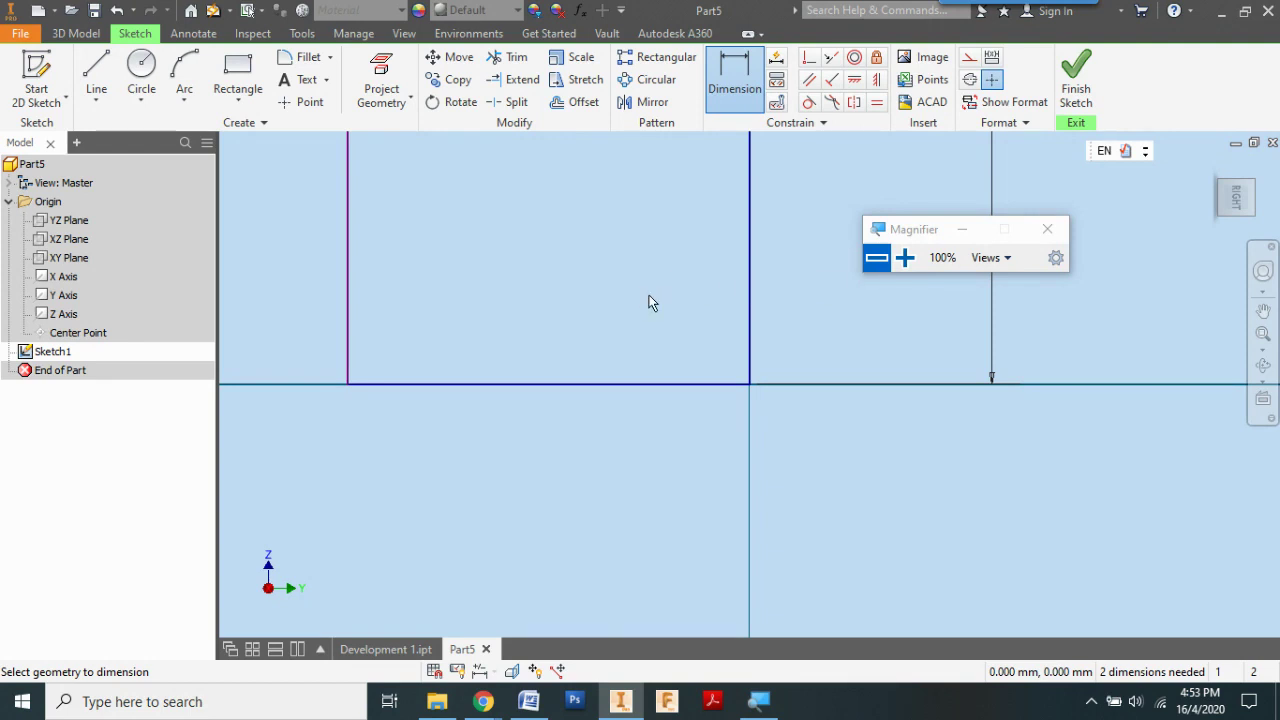
{"action": "scroll", "coordinate": [588, 262], "scroll_direction": "down", "scroll_amount": 3}
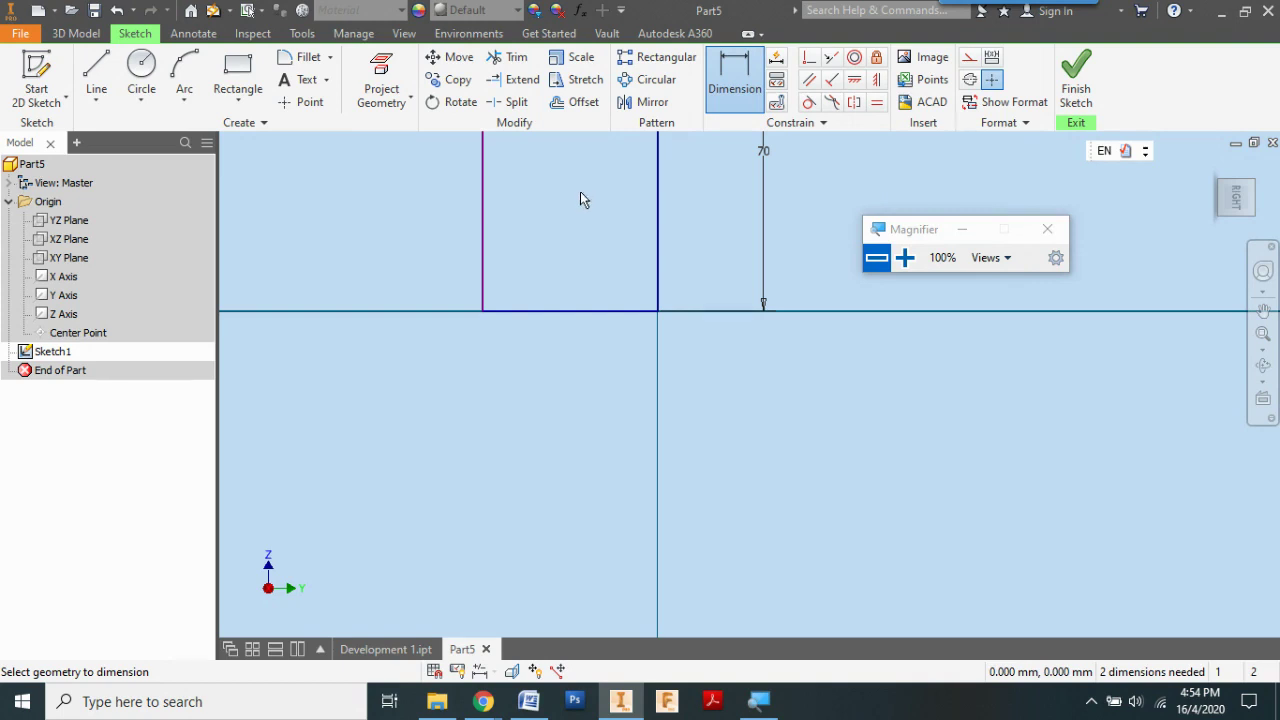
{"action": "scroll", "coordinate": [581, 193], "scroll_direction": "up", "scroll_amount": 2}
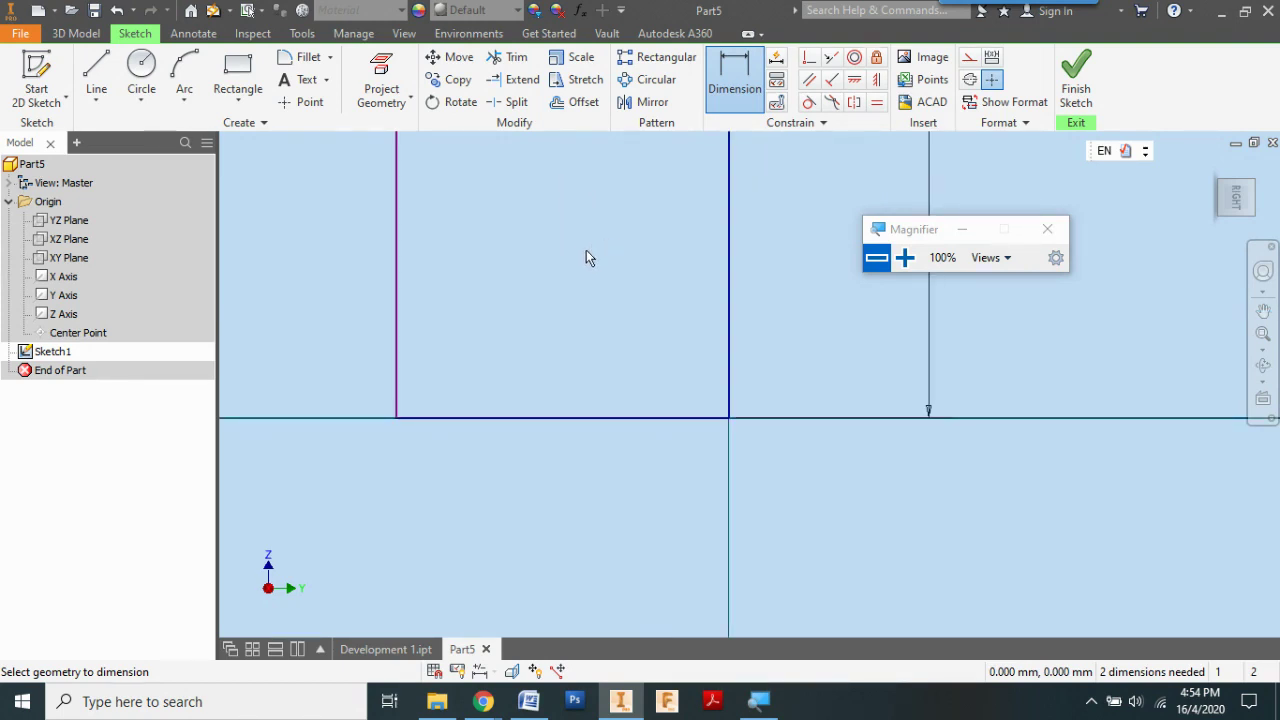
{"action": "scroll", "coordinate": [579, 273], "scroll_direction": "down", "scroll_amount": 3}
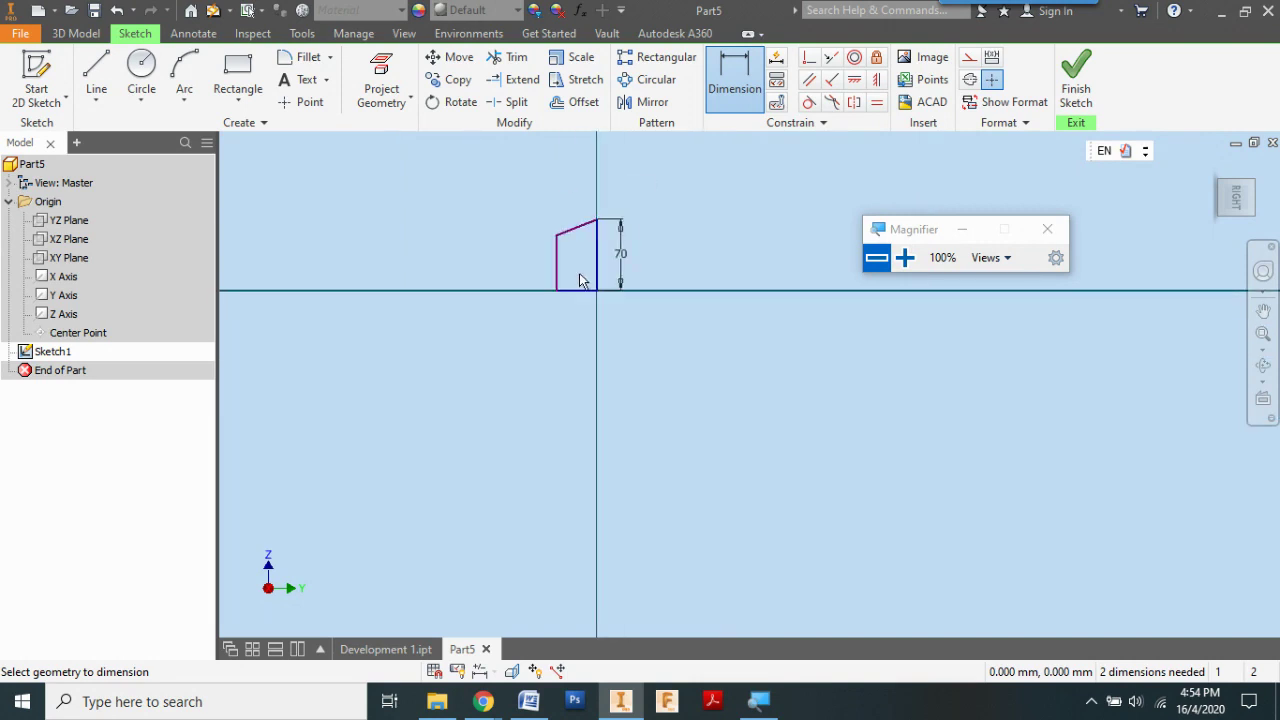
{"action": "scroll", "coordinate": [579, 273], "scroll_direction": "up", "scroll_amount": 3}
{"action": "scroll", "coordinate": [579, 273], "scroll_direction": "down", "scroll_amount": 3}
{"action": "scroll", "coordinate": [583, 290], "scroll_direction": "up", "scroll_amount": 5}
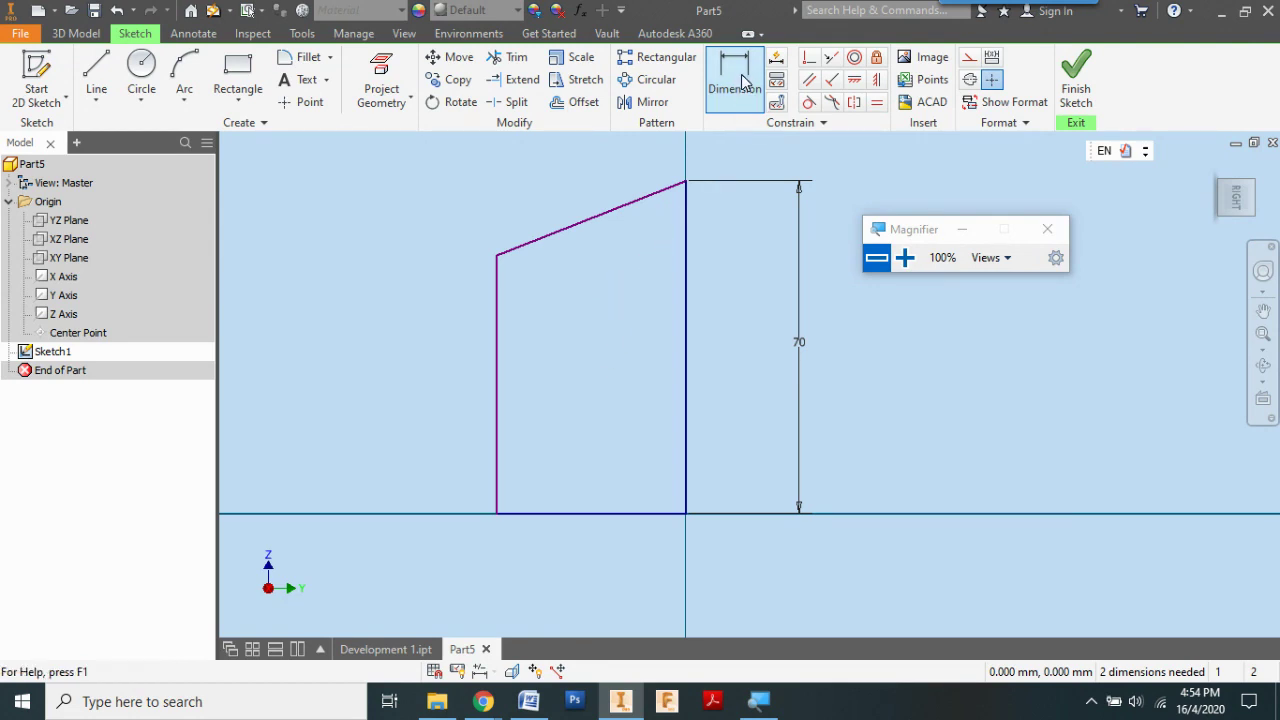
{"action": "left_click", "coordinate": [499, 367]}
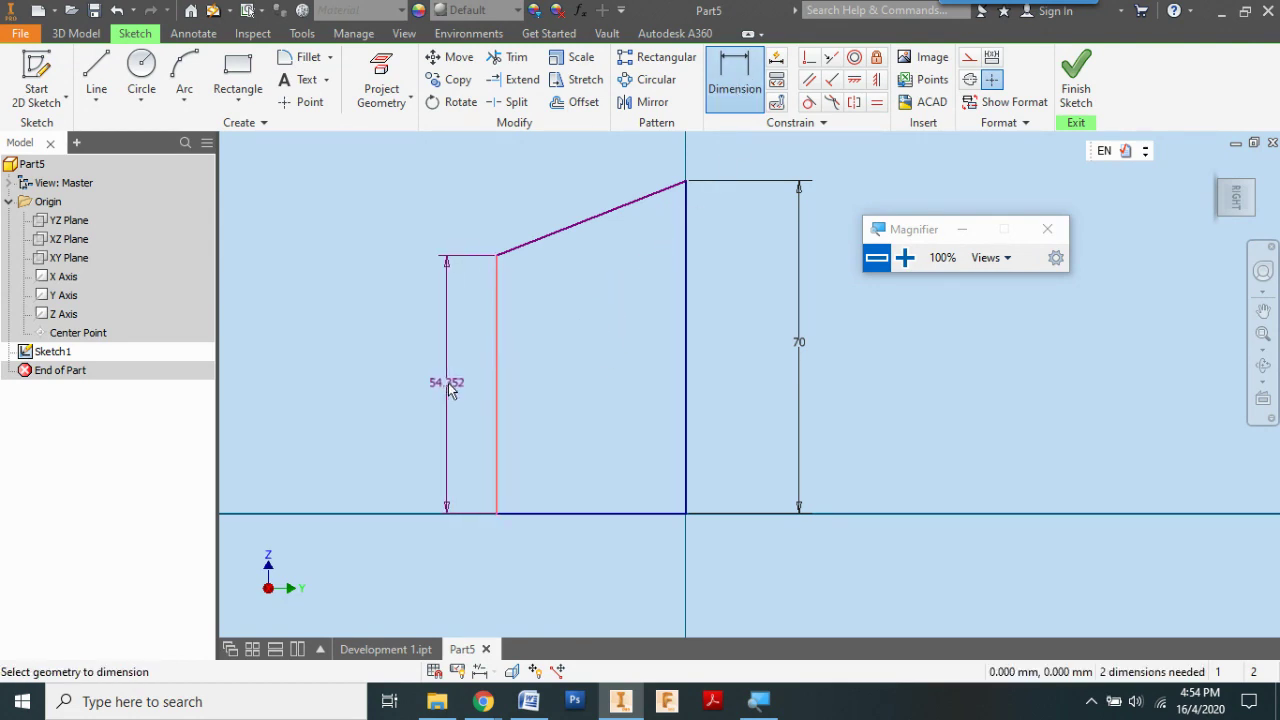
{"action": "left_click", "coordinate": [447, 385]}
{"action": "type", "text": "20"}
{"action": "key", "text": "Return"}
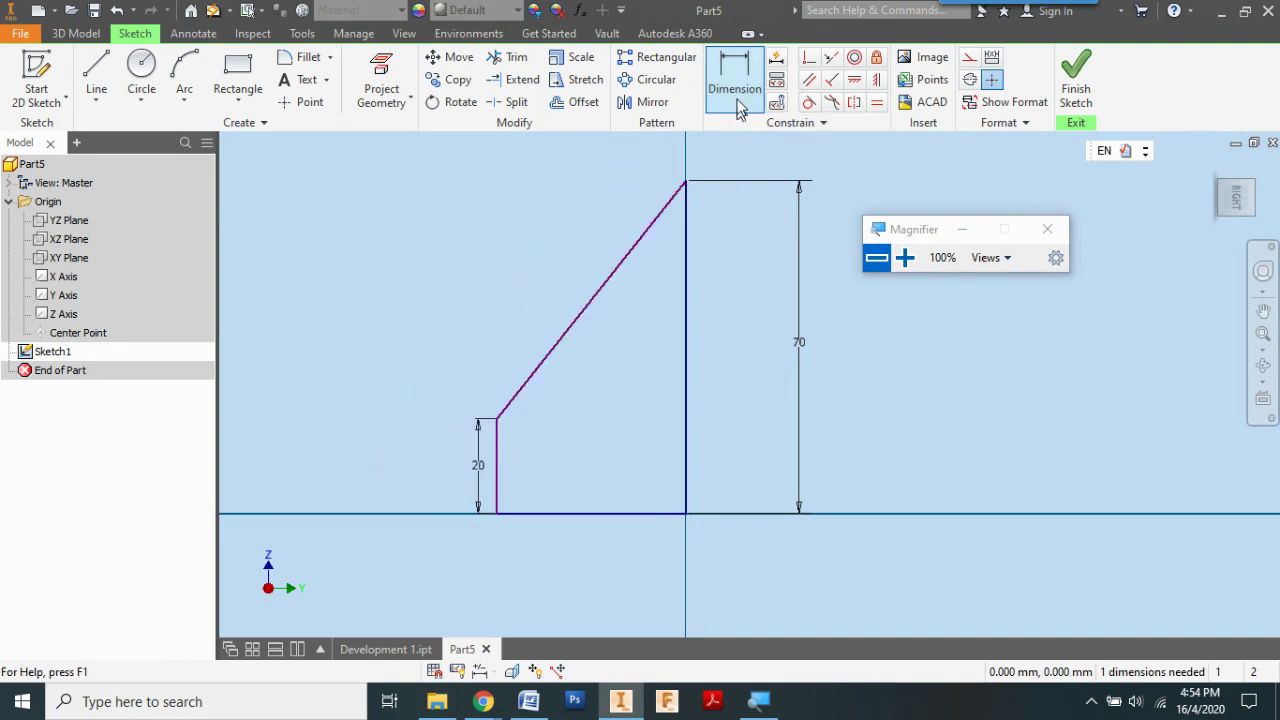
- Dimension the profile's bottom horizontal edge and set its length to 240 mm
{"action": "left_click", "coordinate": [609, 516]}
{"action": "left_click", "coordinate": [596, 543]}
{"action": "left_click", "coordinate": [904, 258]}
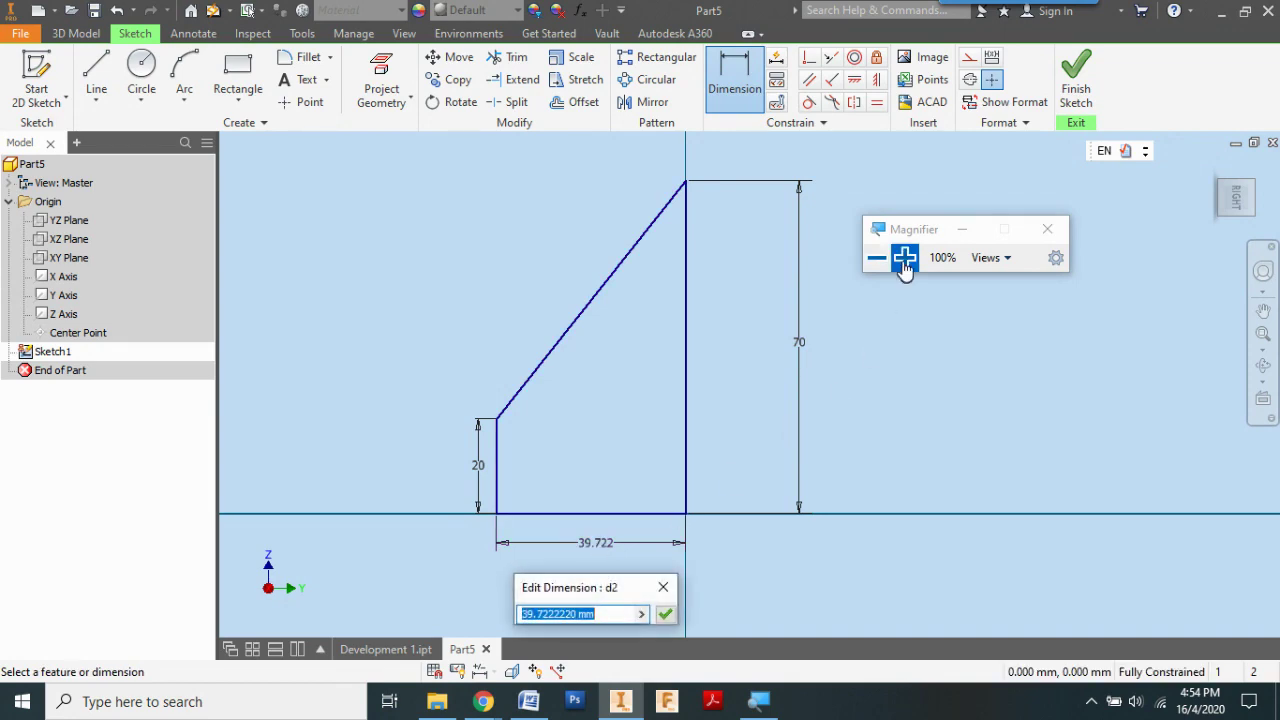
{"action": "type", "text": "240"}
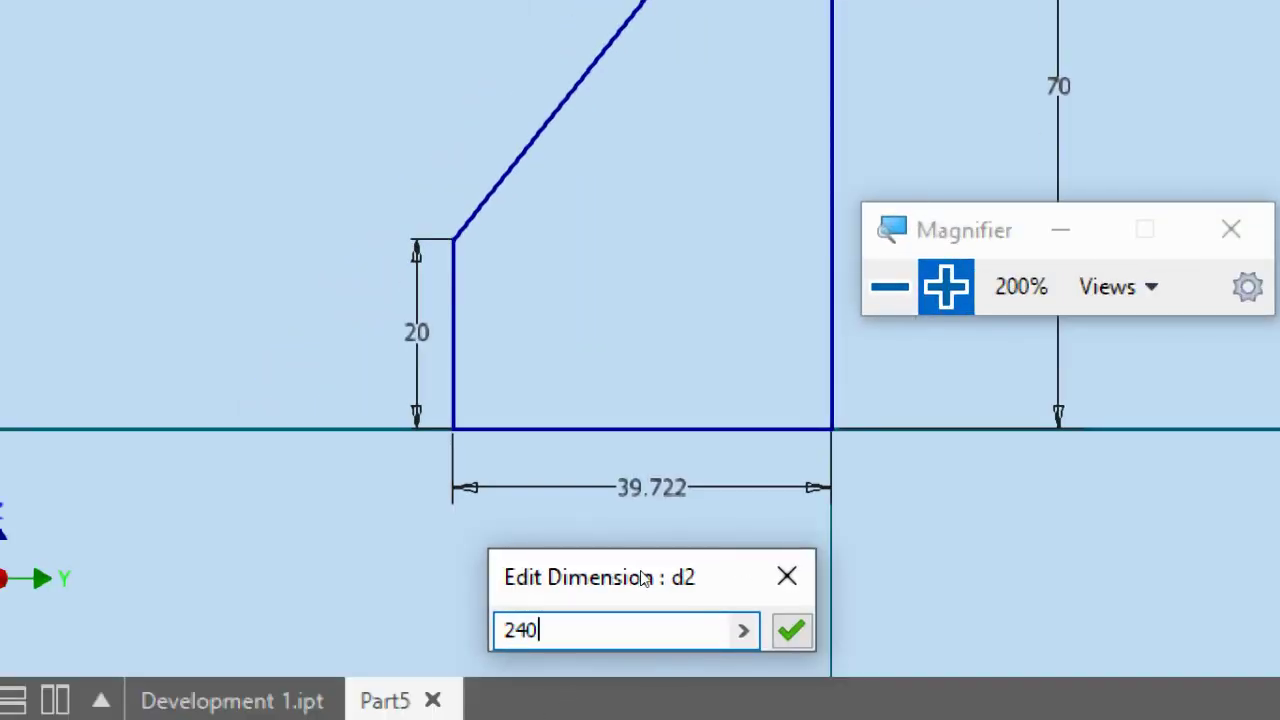
{"action": "key", "text": "Return"}
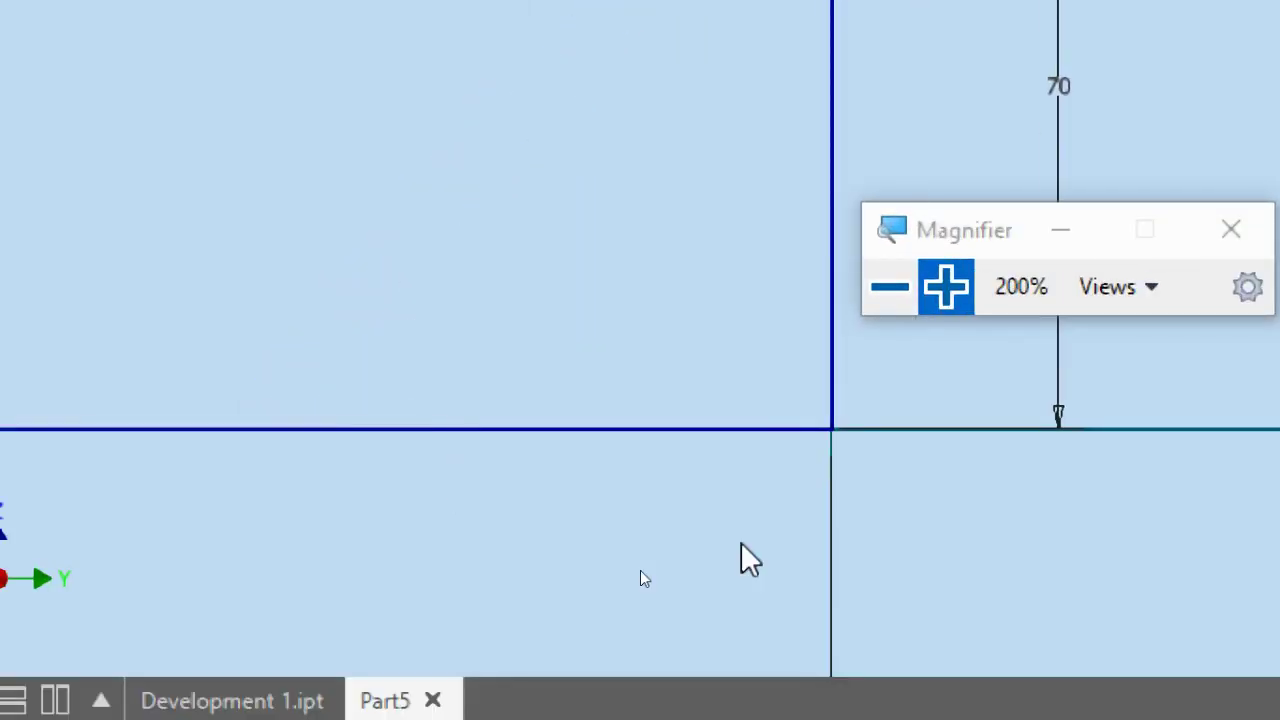
{"action": "left_click", "coordinate": [889, 287]}
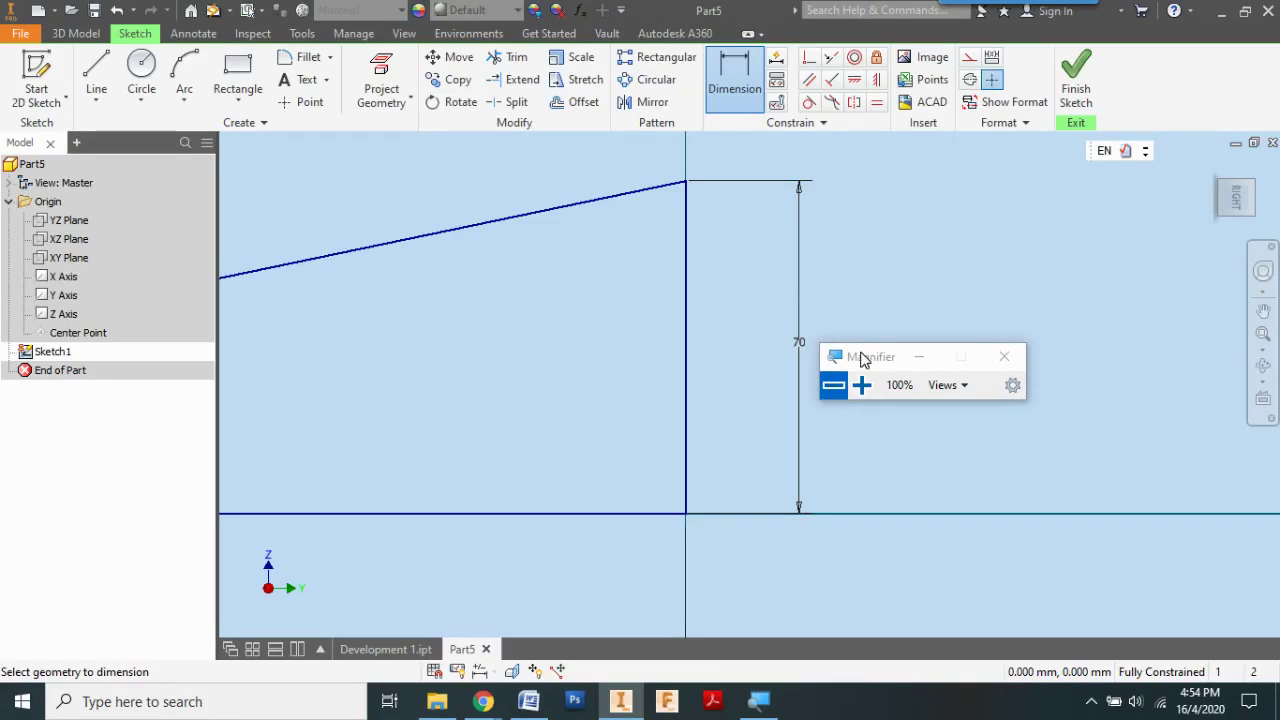
{"action": "left_click_drag", "start_coordinate": [870, 357], "coordinate": [921, 304]}
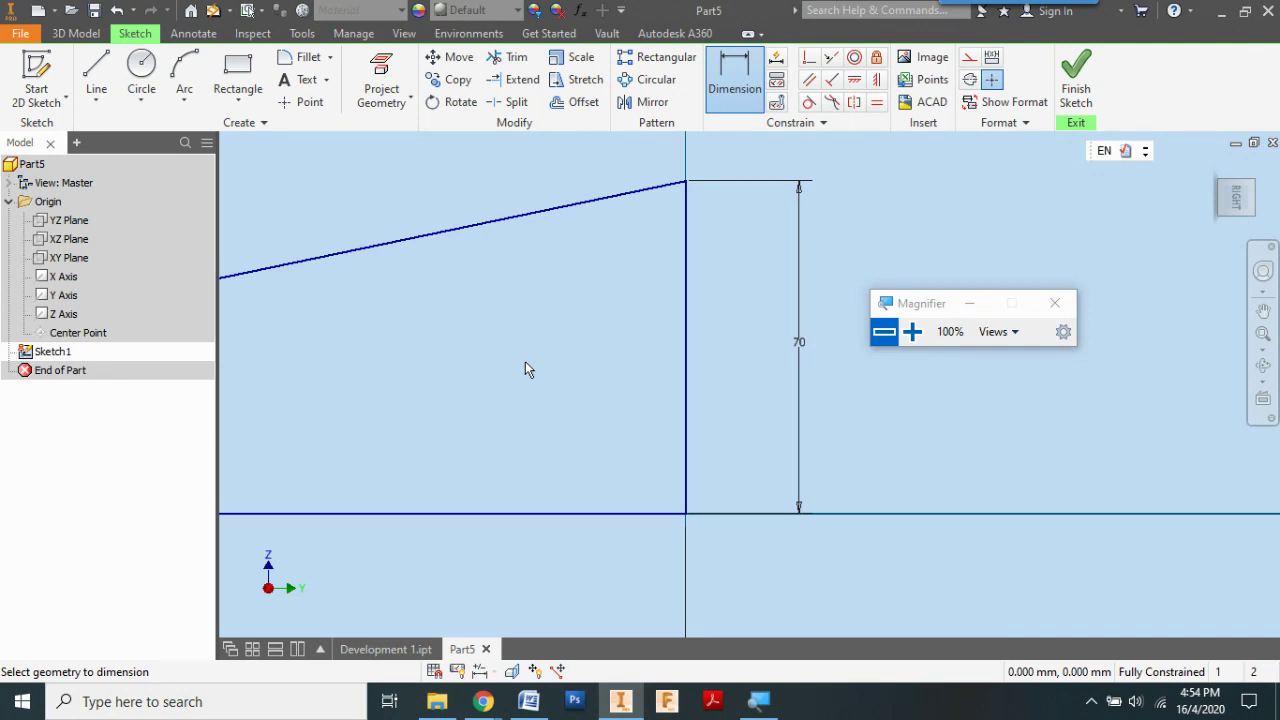
{"action": "key", "text": "F2"}
{"action": "left_click_drag", "start_coordinate": [524, 363], "coordinate": [1108, 386]}
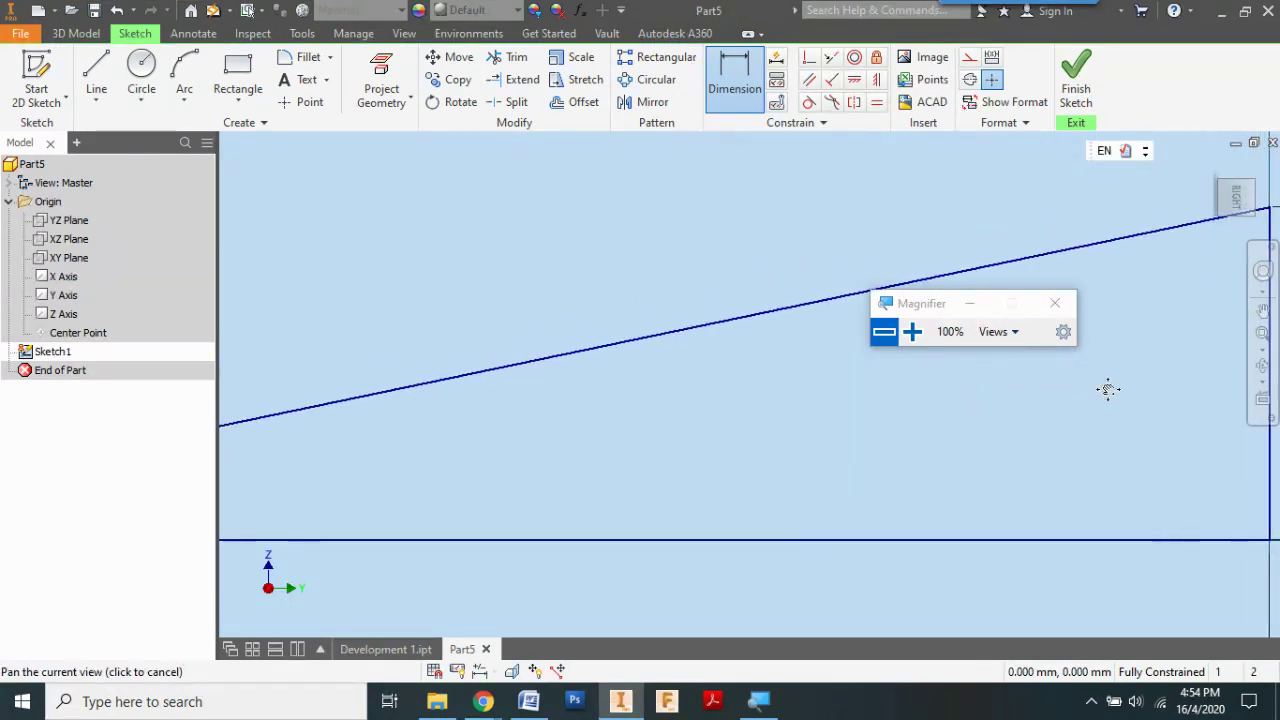
{"action": "key", "text": "Escape"}
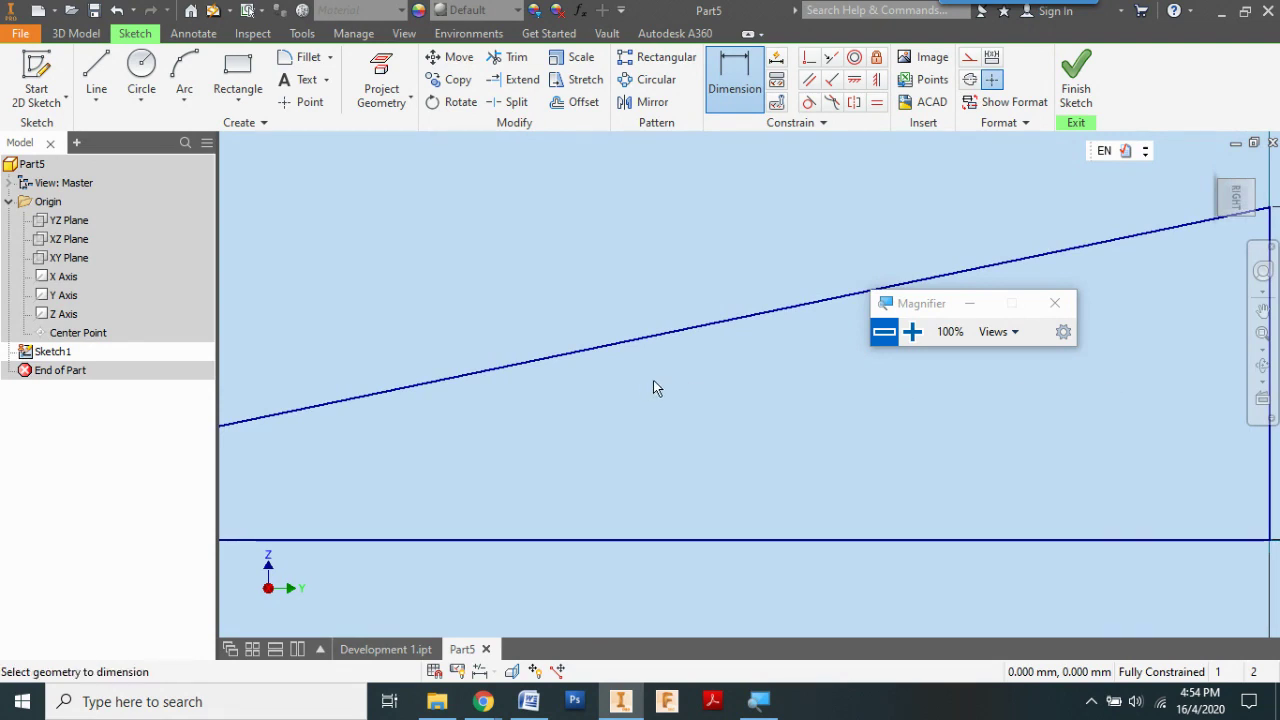
{"action": "scroll", "coordinate": [653, 388], "scroll_direction": "down", "scroll_amount": 2}
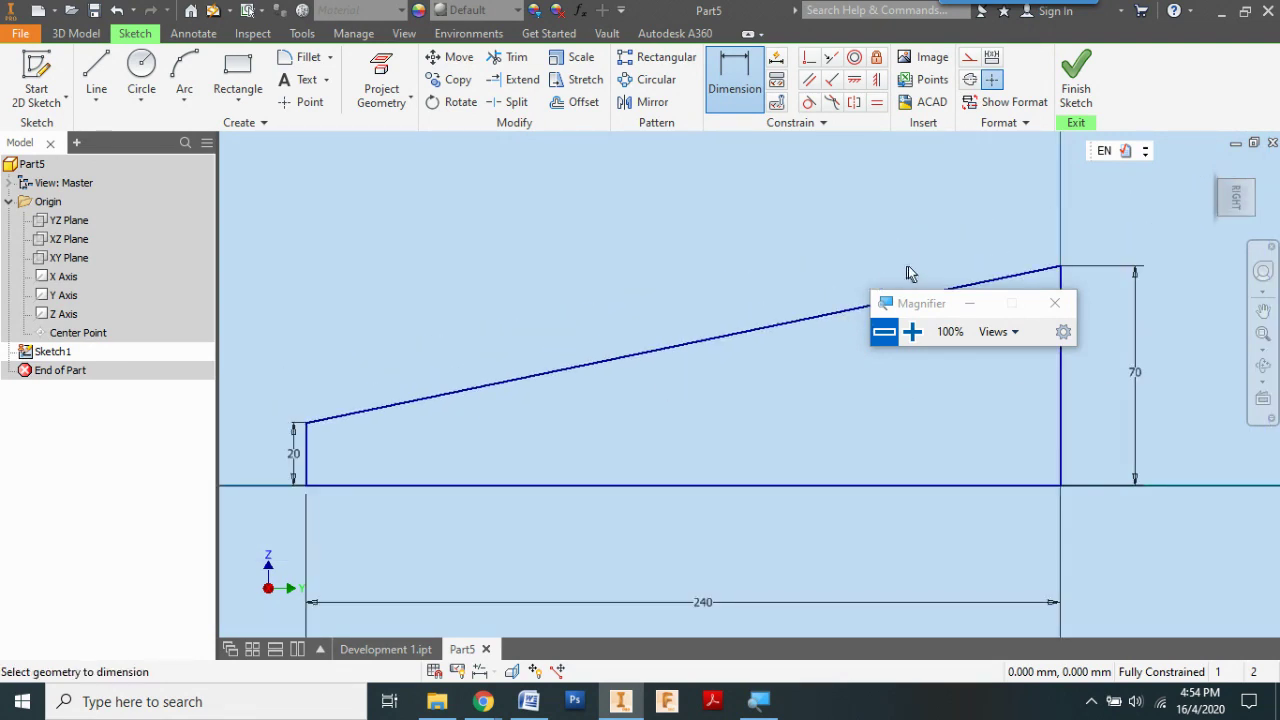
{"action": "left_click_drag", "start_coordinate": [916, 303], "coordinate": [904, 186]}
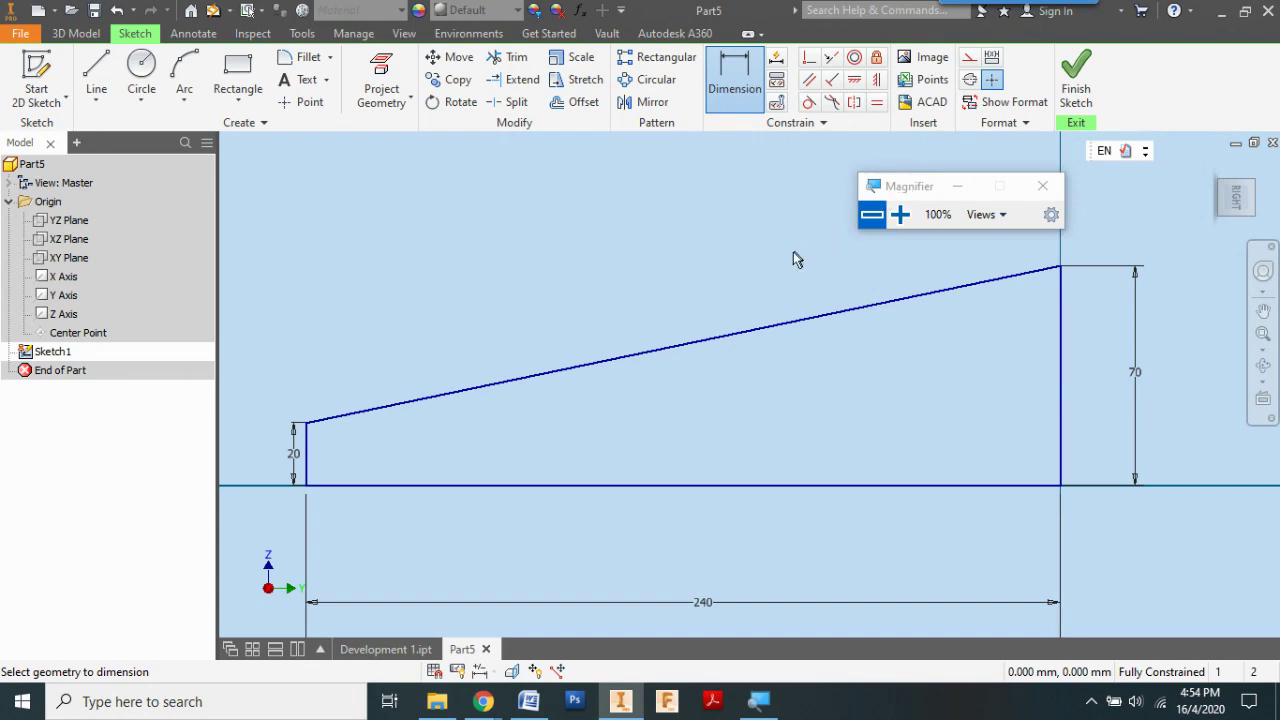
- Switch to the Word notes and review step 3 on the closed, dimensioned profile and finishing the sketch
{"action": "left_click", "coordinate": [528, 701]}
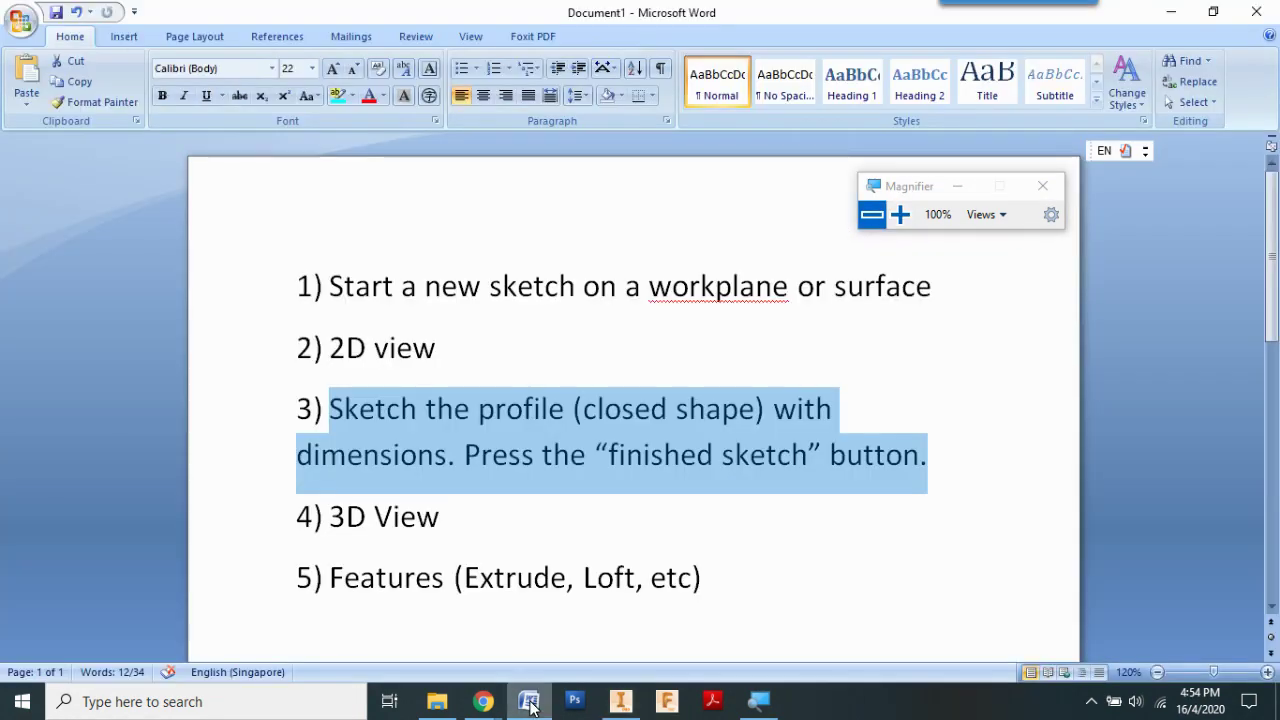
{"action": "left_click", "coordinate": [575, 408]}
{"action": "left_click_drag", "start_coordinate": [478, 410], "coordinate": [752, 416]}
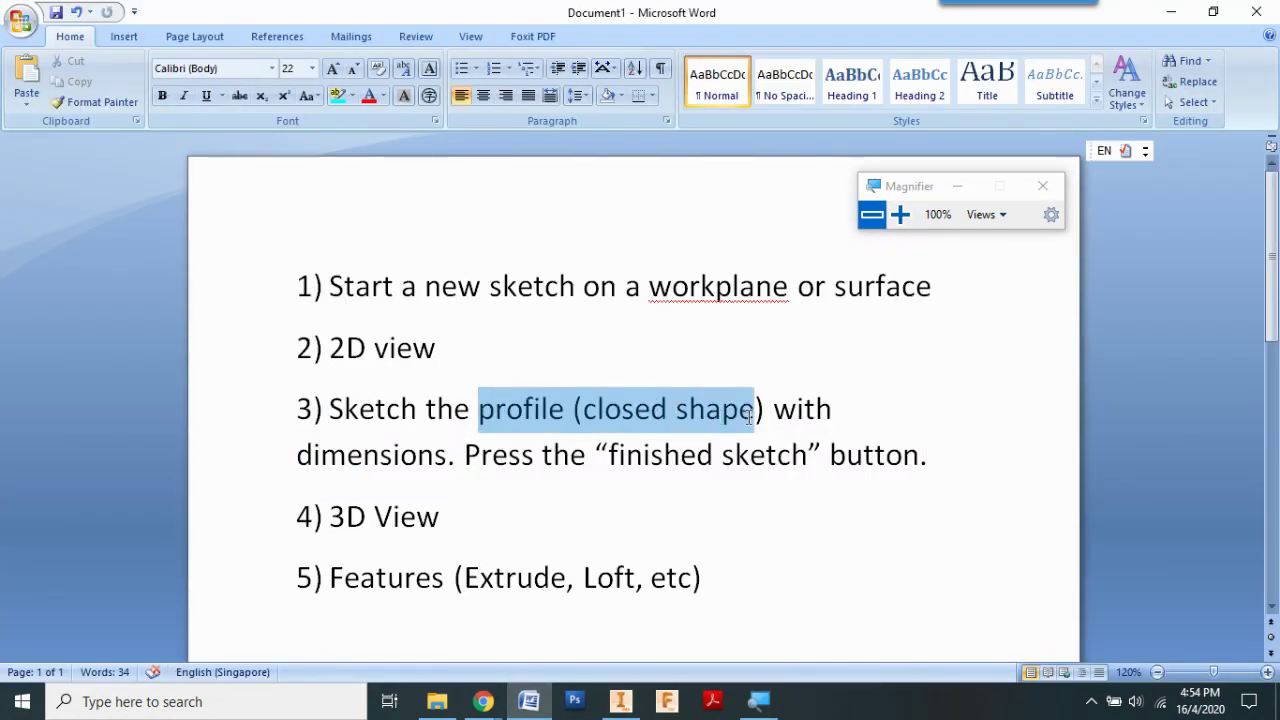
{"action": "left_click_drag", "start_coordinate": [313, 455], "coordinate": [868, 458]}
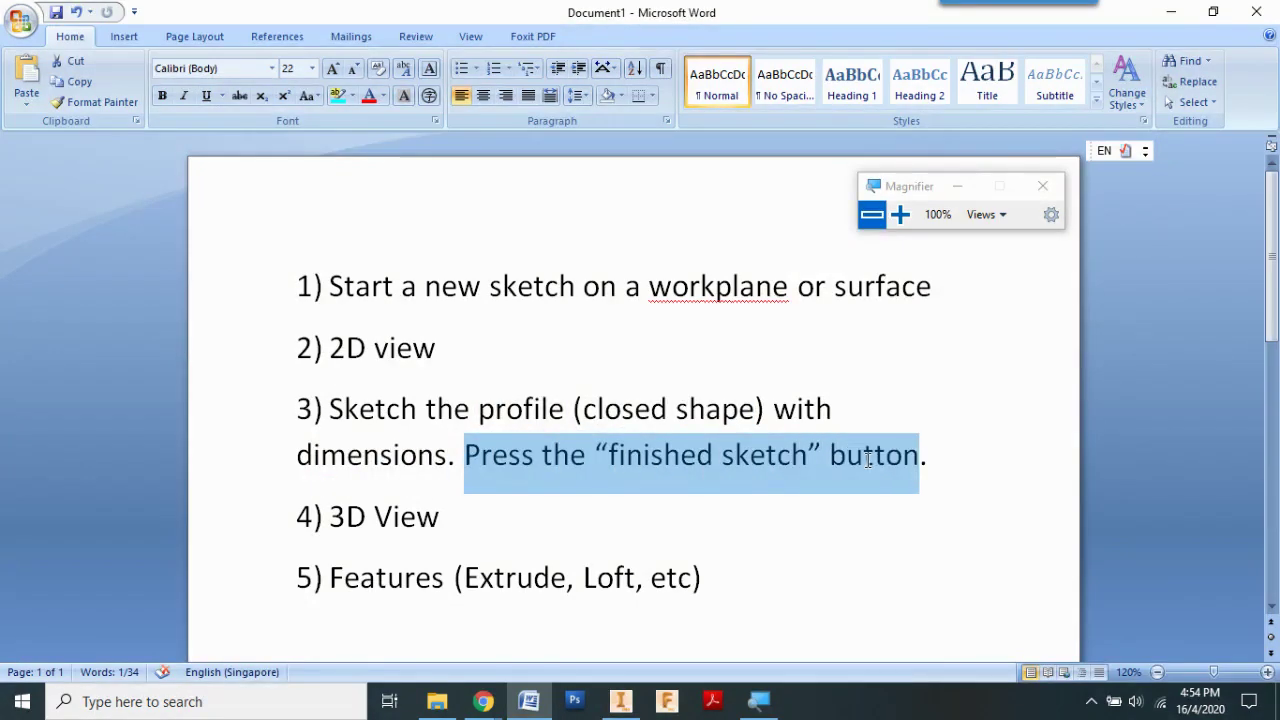
- Switch back to Inventor and finish the sketch of the side profile
{"action": "left_click", "coordinate": [620, 702]}
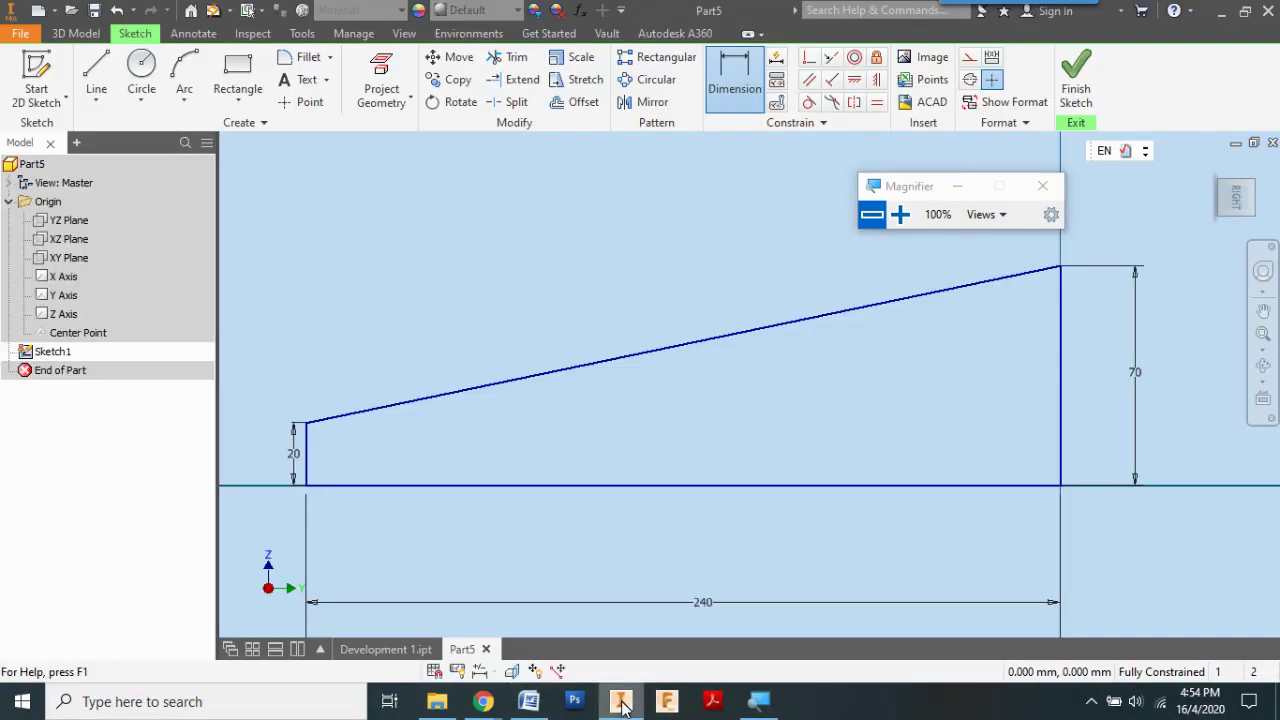
{"action": "left_click_drag", "start_coordinate": [907, 188], "coordinate": [829, 191]}
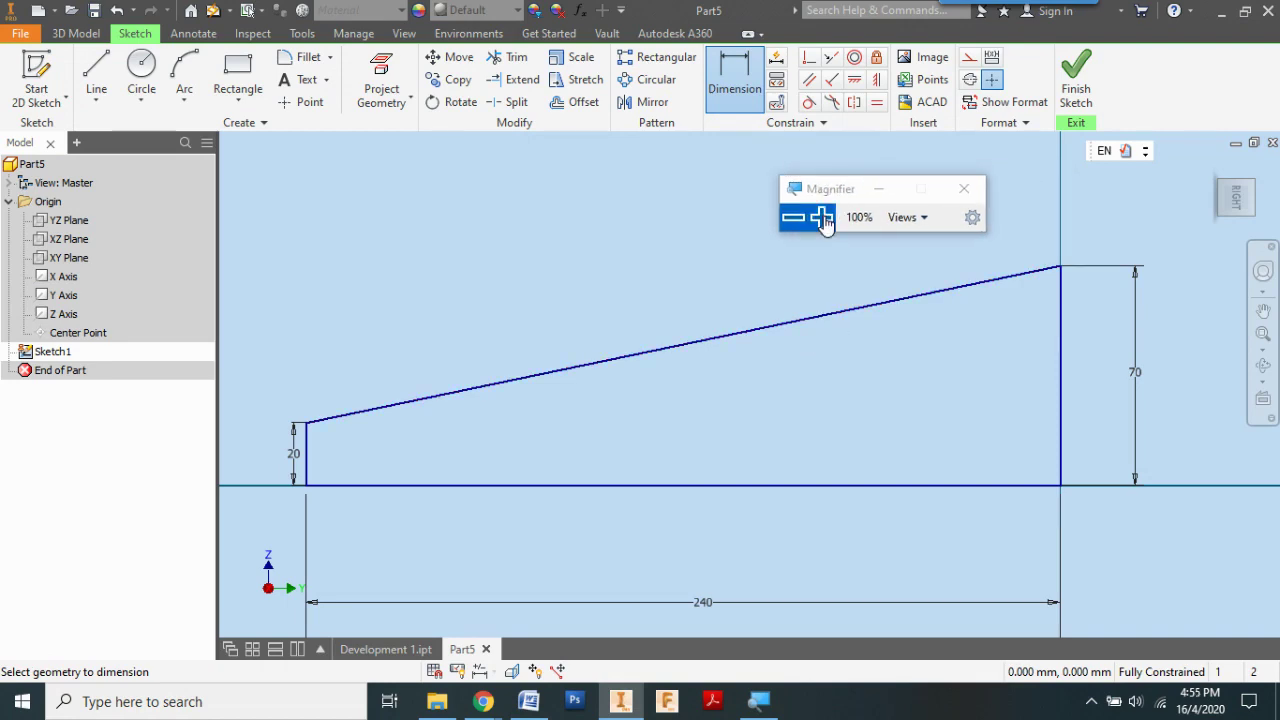
{"action": "left_click", "coordinate": [821, 217]}
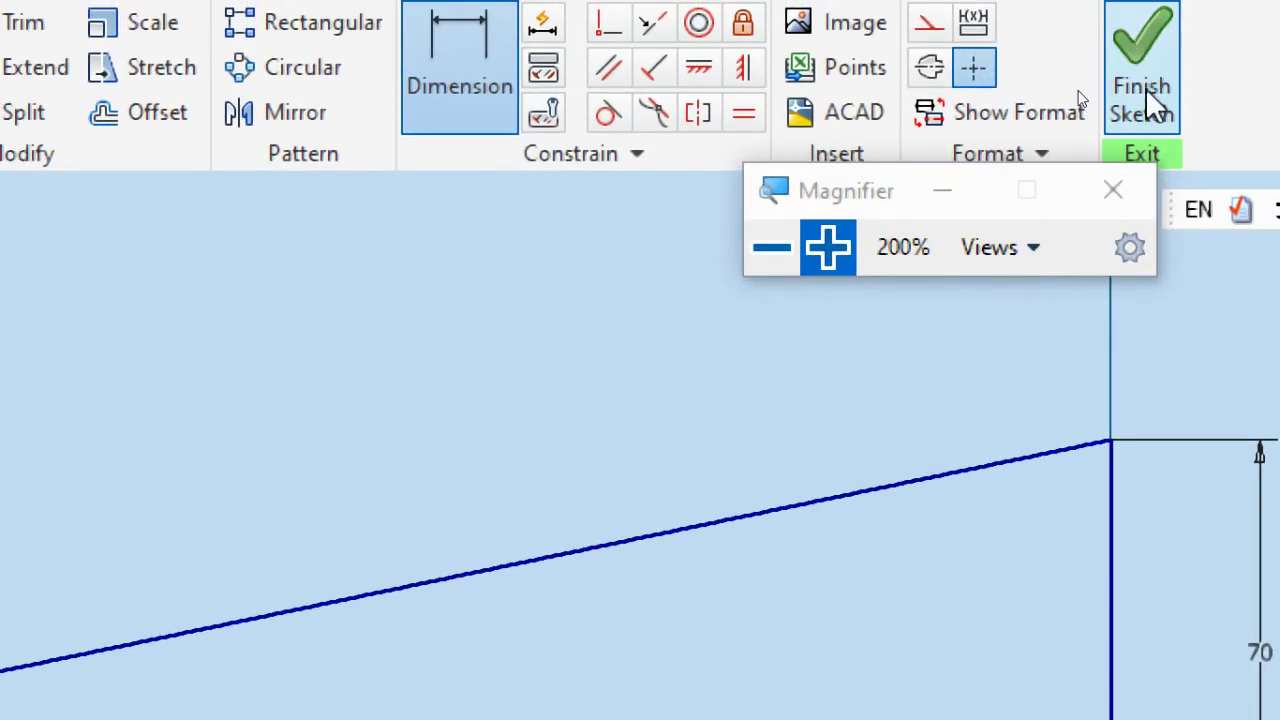
{"action": "left_click", "coordinate": [1143, 95]}
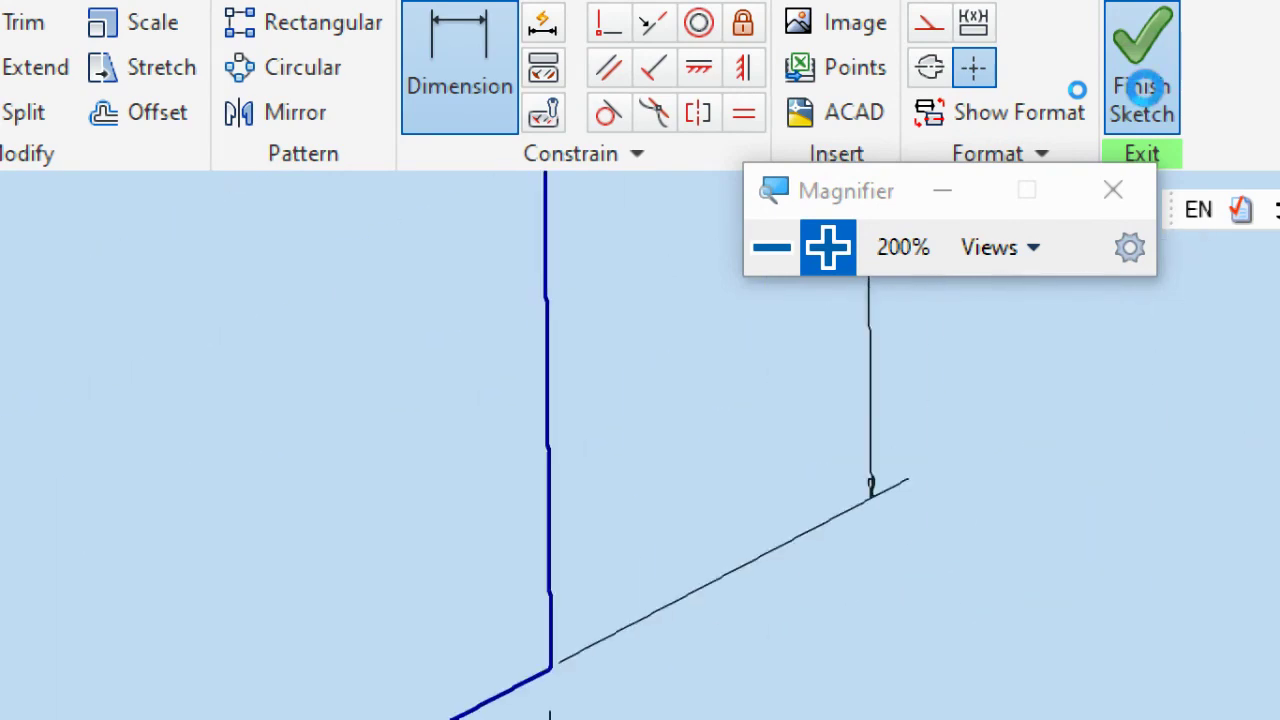
{"action": "left_click", "coordinate": [760, 250]}
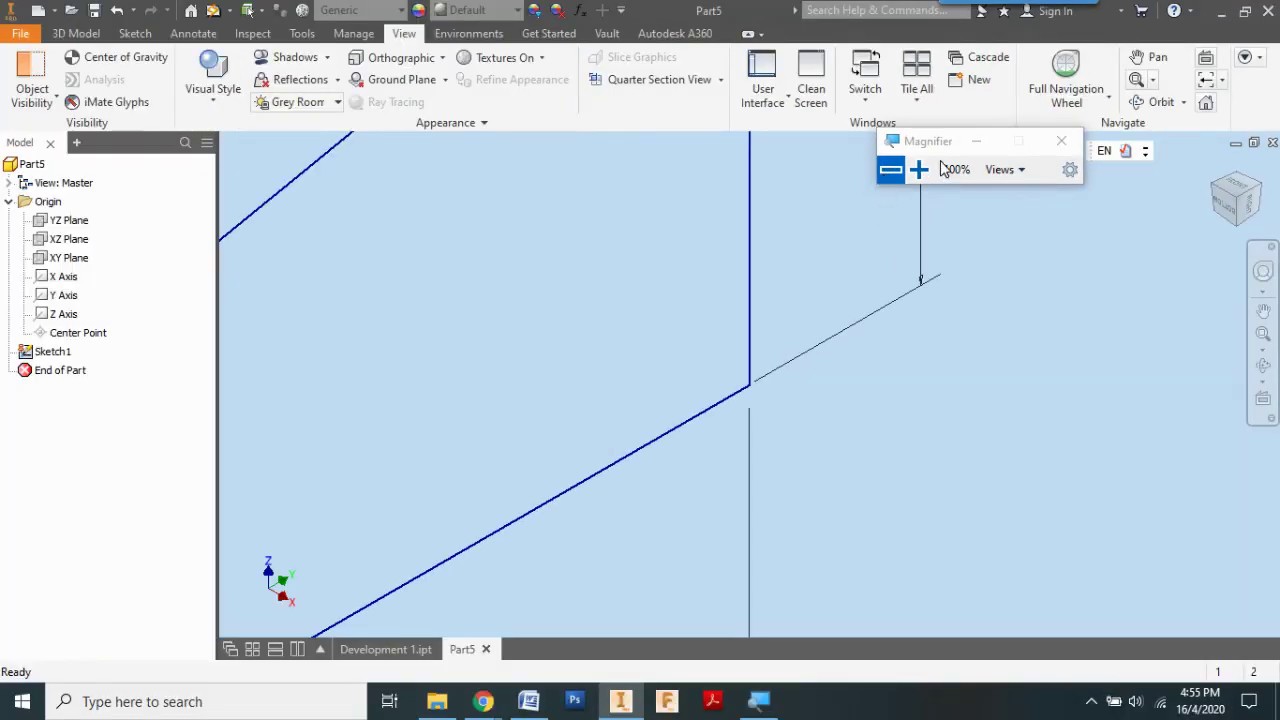
{"action": "left_click_drag", "start_coordinate": [942, 160], "coordinate": [984, 483]}
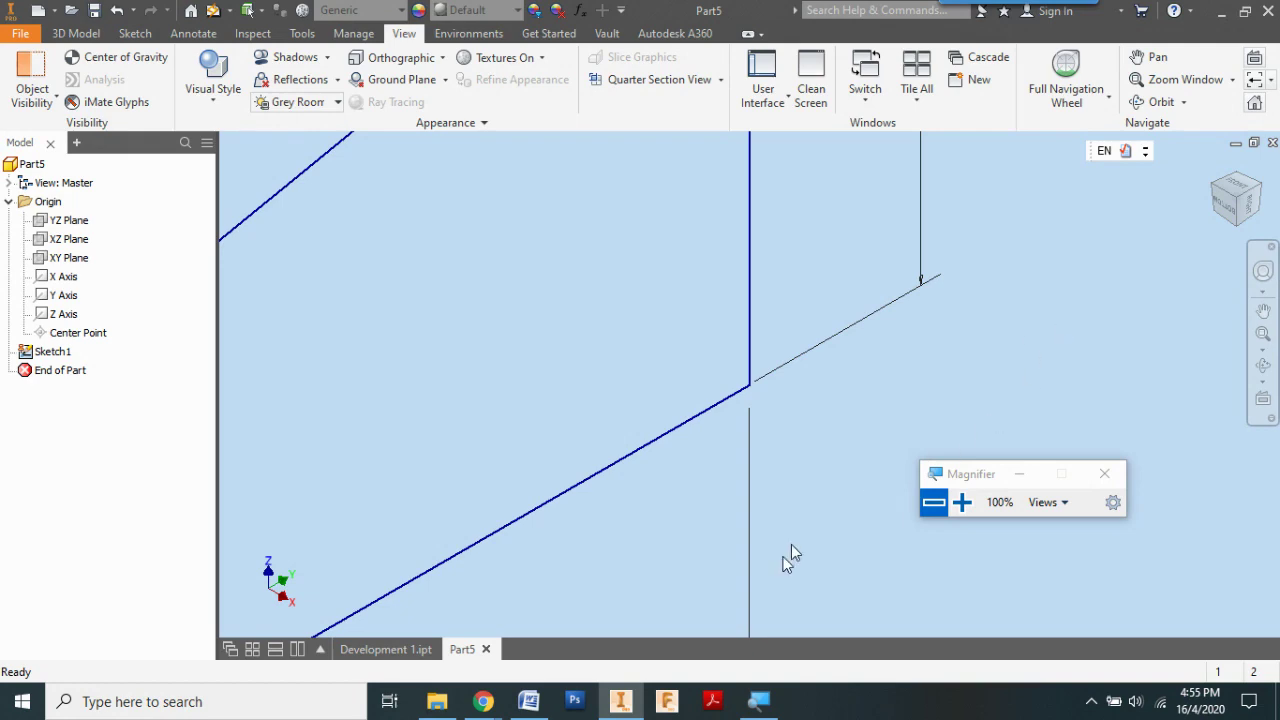
- Switch to the Word notes and review step 4 on the 3D view
{"action": "left_click", "coordinate": [526, 706]}
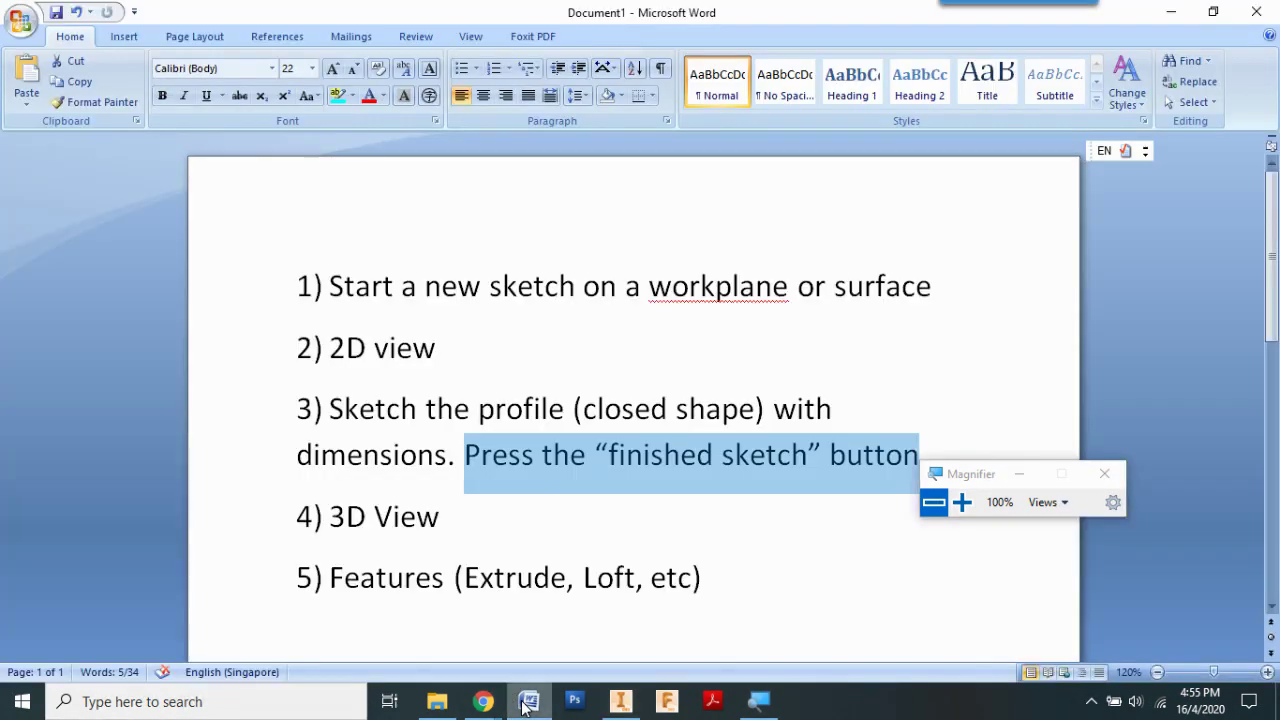
{"action": "left_click", "coordinate": [458, 520]}
{"action": "left_click_drag", "start_coordinate": [457, 526], "coordinate": [328, 518]}
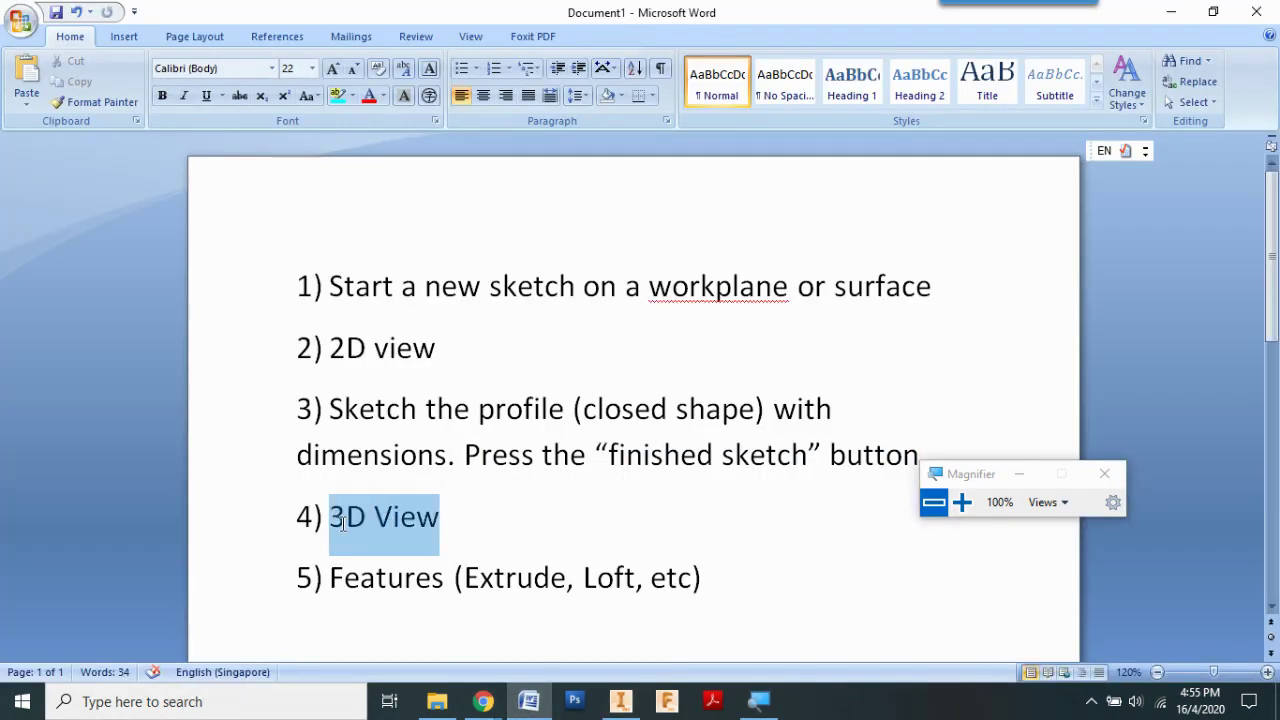
{"action": "left_click", "coordinate": [457, 531]}
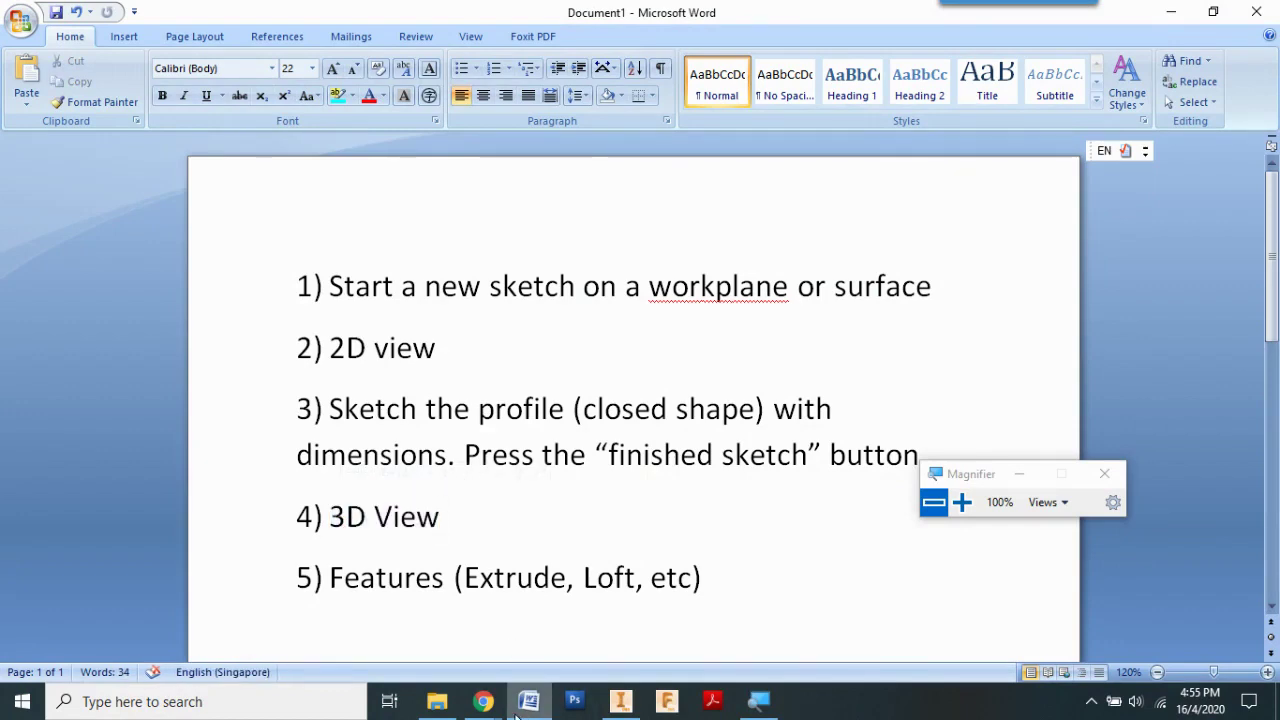
- View the whole profile in 3D in Inventor and review step 5 on features in the Word notes
{"action": "left_click", "coordinate": [621, 704]}
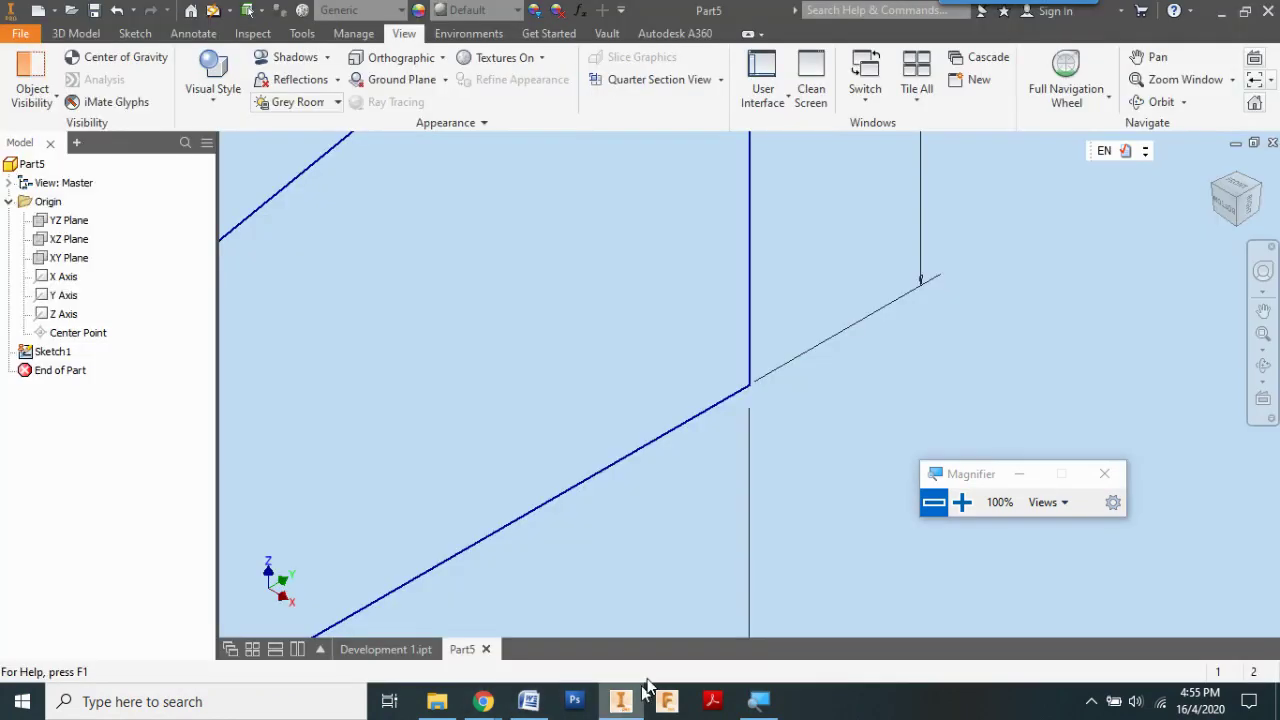
{"action": "left_click", "coordinate": [1215, 168]}
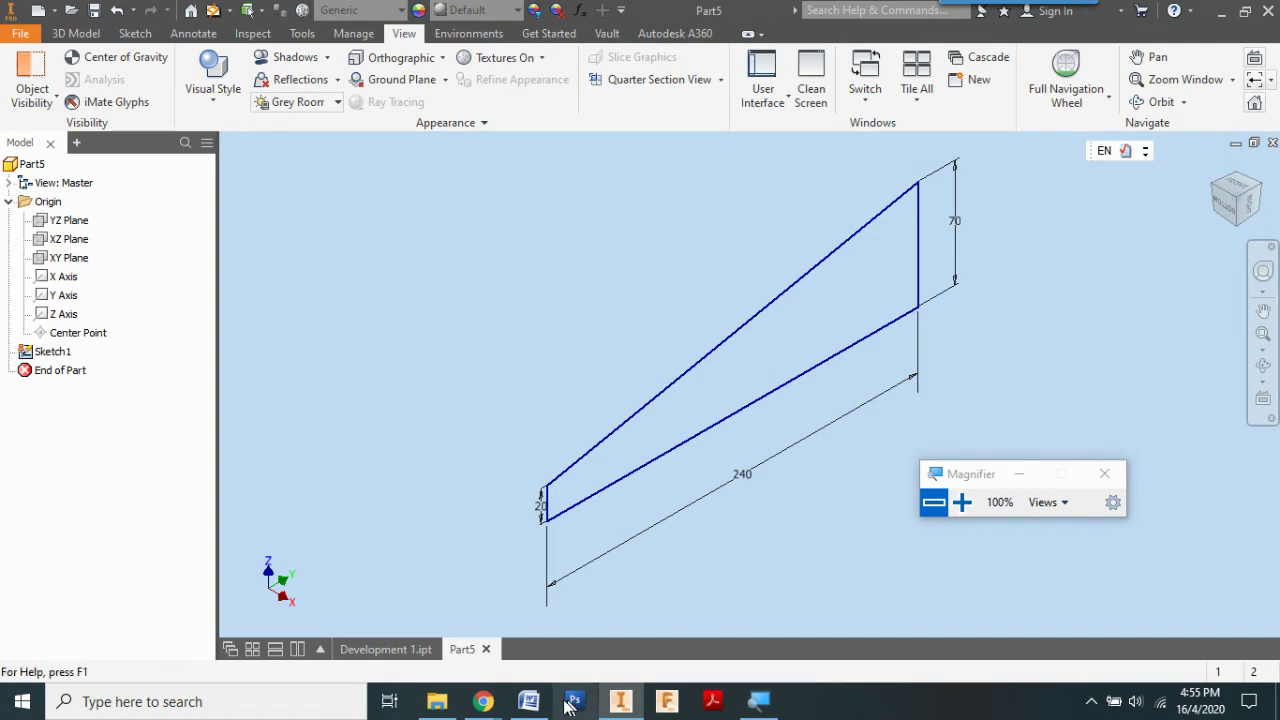
{"action": "left_click", "coordinate": [528, 701]}
{"action": "left_click_drag", "start_coordinate": [706, 588], "coordinate": [380, 590]}
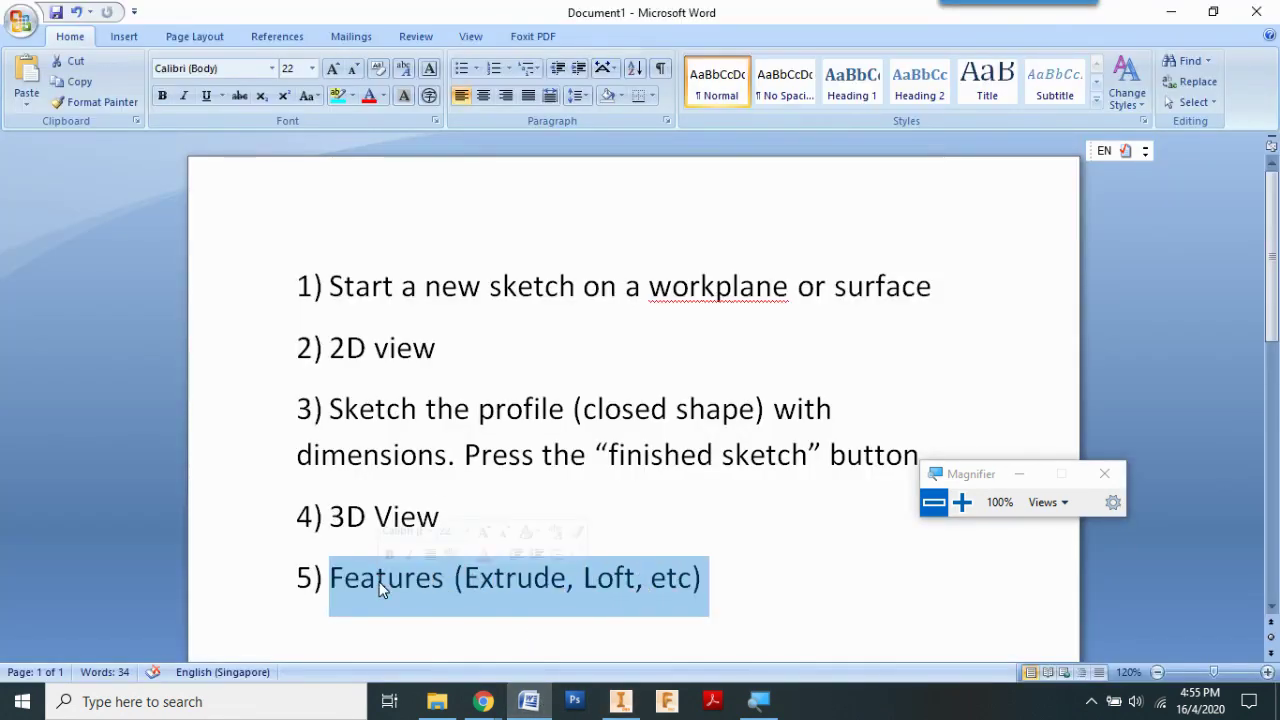
- Switch back to Inventor and extrude the side profile 42 mm as a solid, symmetric about the sketch plane
{"action": "left_click", "coordinate": [620, 701]}
{"action": "left_click", "coordinate": [968, 512]}
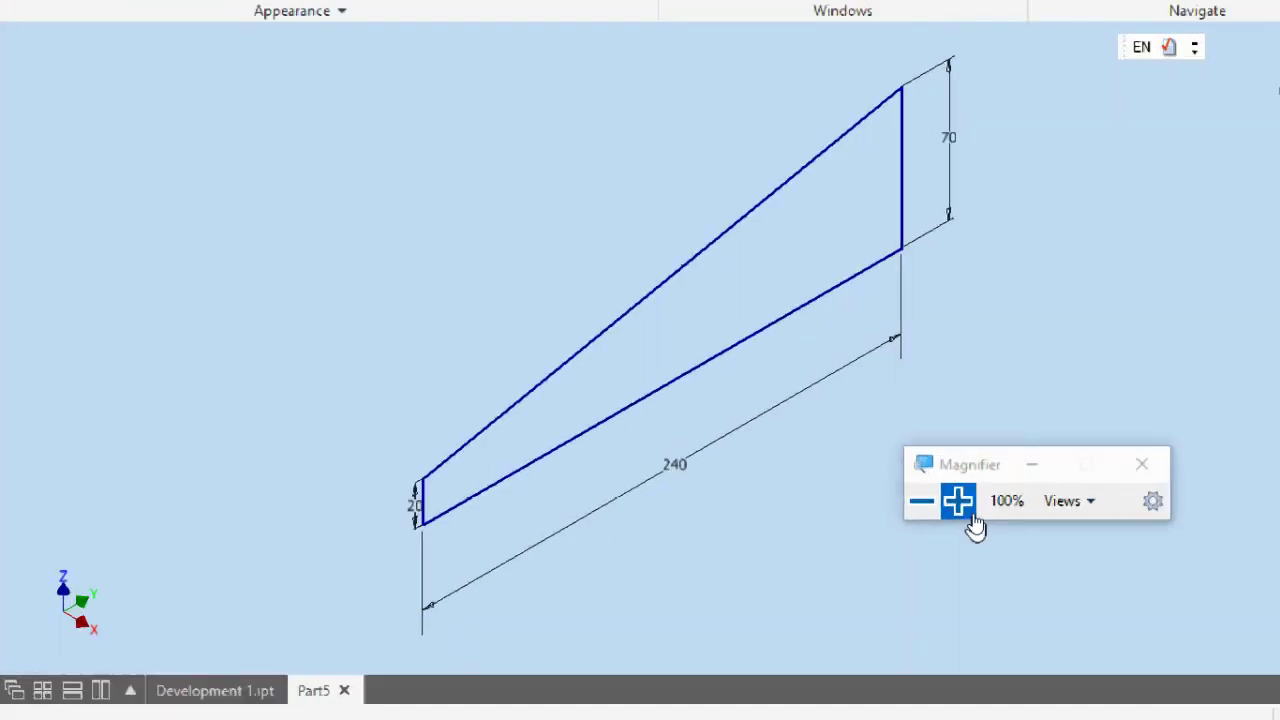
{"action": "left_click", "coordinate": [145, 67]}
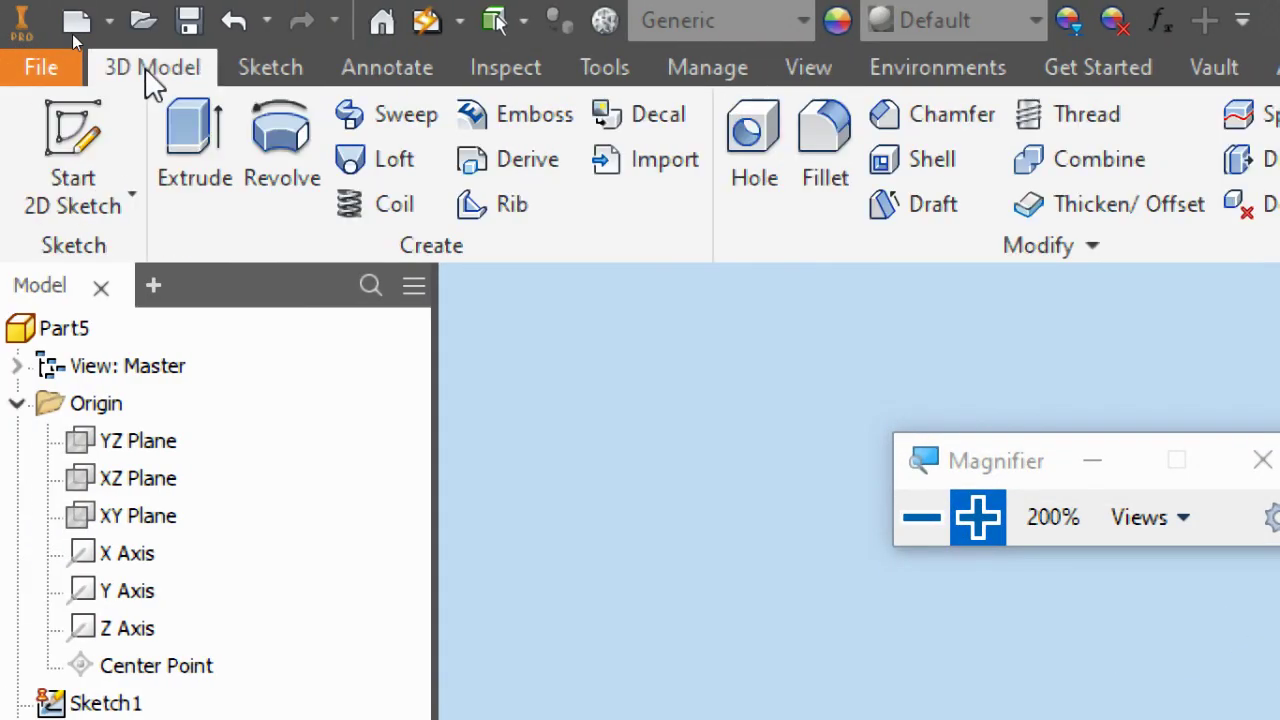
{"action": "left_click", "coordinate": [190, 154]}
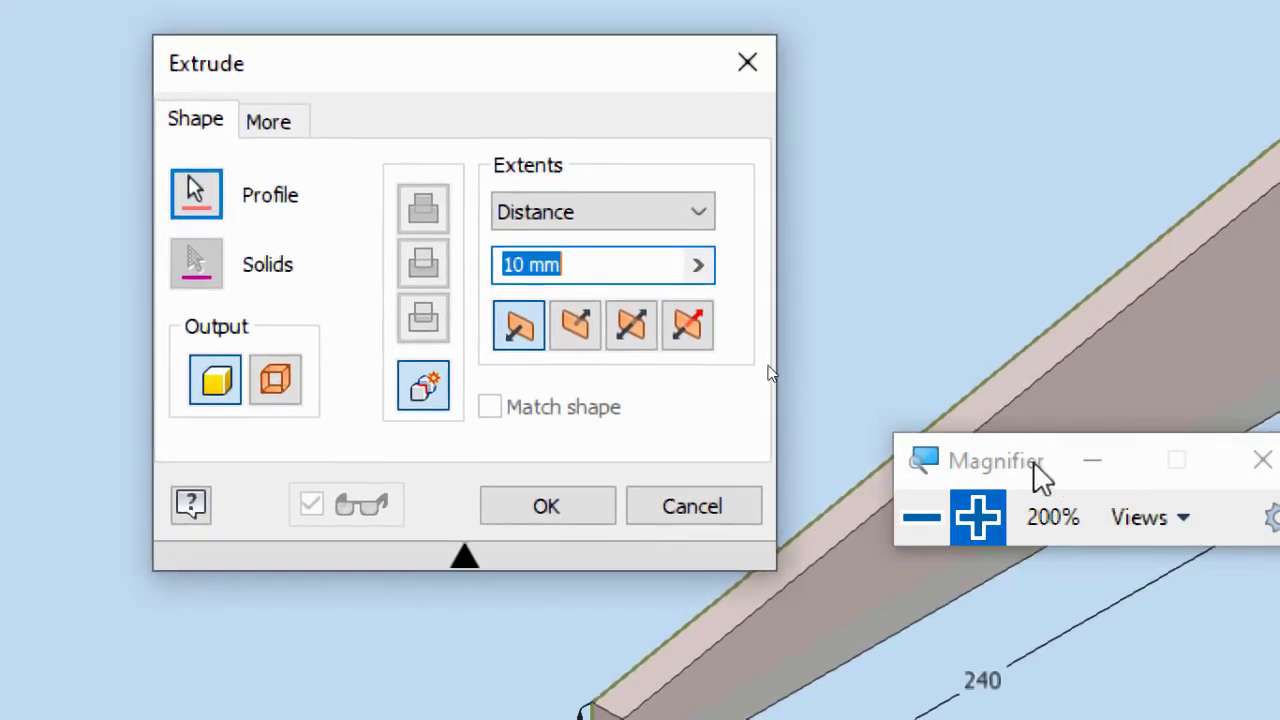
{"action": "left_click_drag", "start_coordinate": [1033, 461], "coordinate": [1000, 150]}
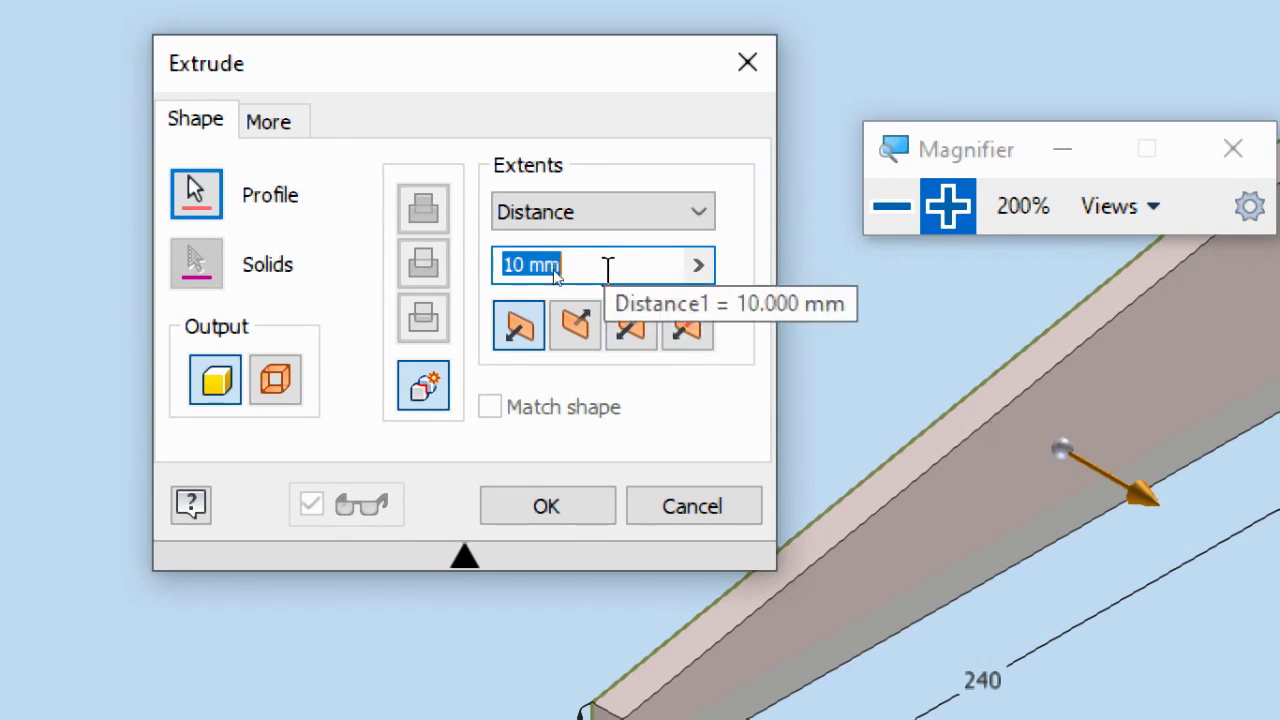
{"action": "type", "text": "42"}
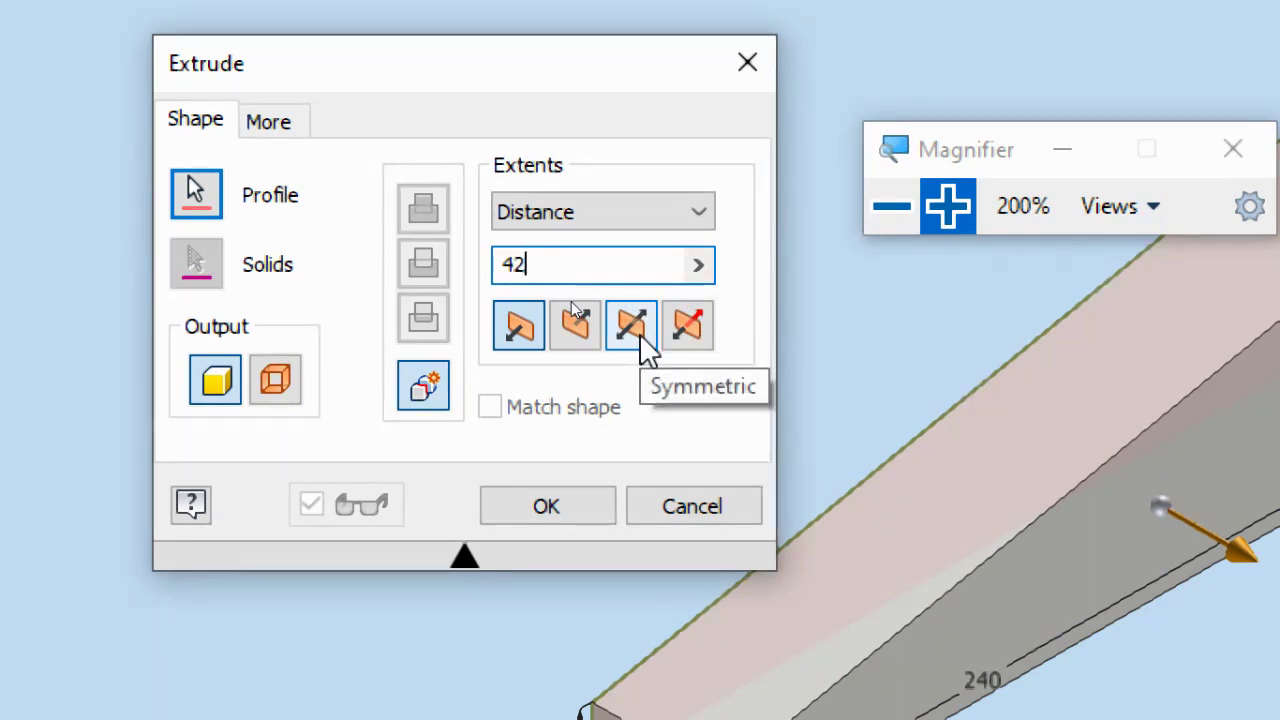
{"action": "left_click", "coordinate": [639, 333]}
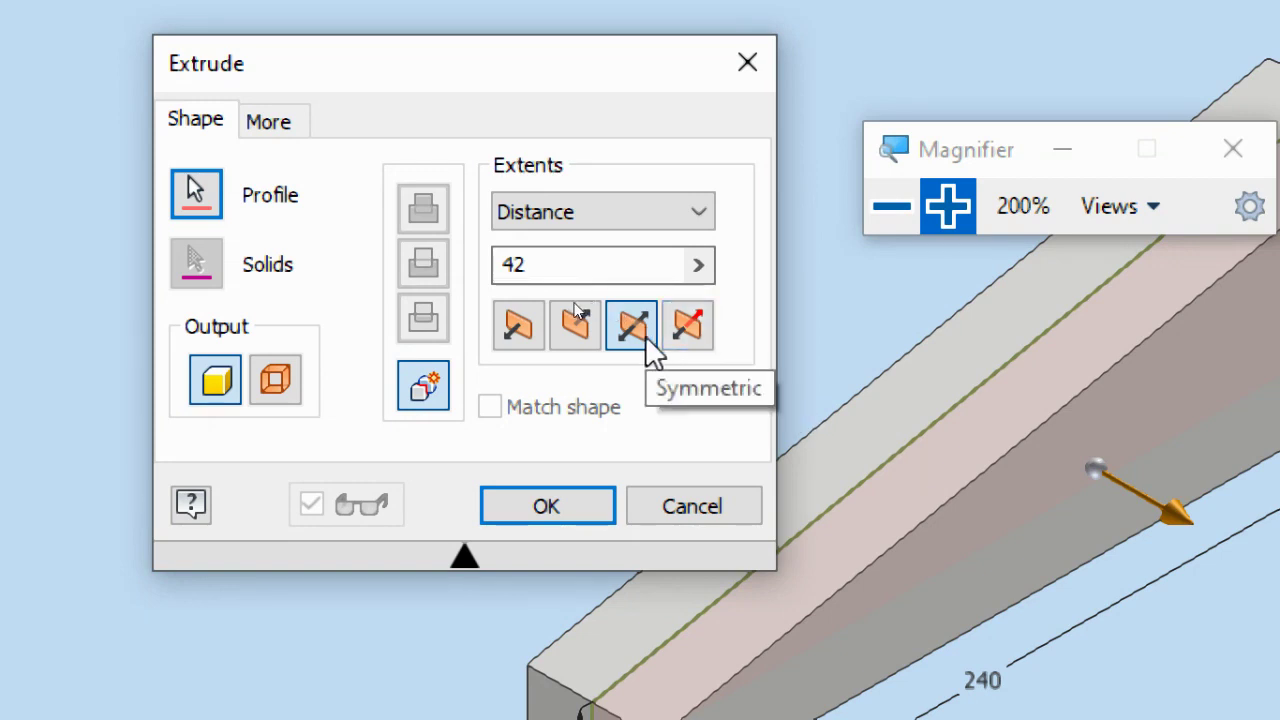
{"action": "left_click", "coordinate": [564, 503]}
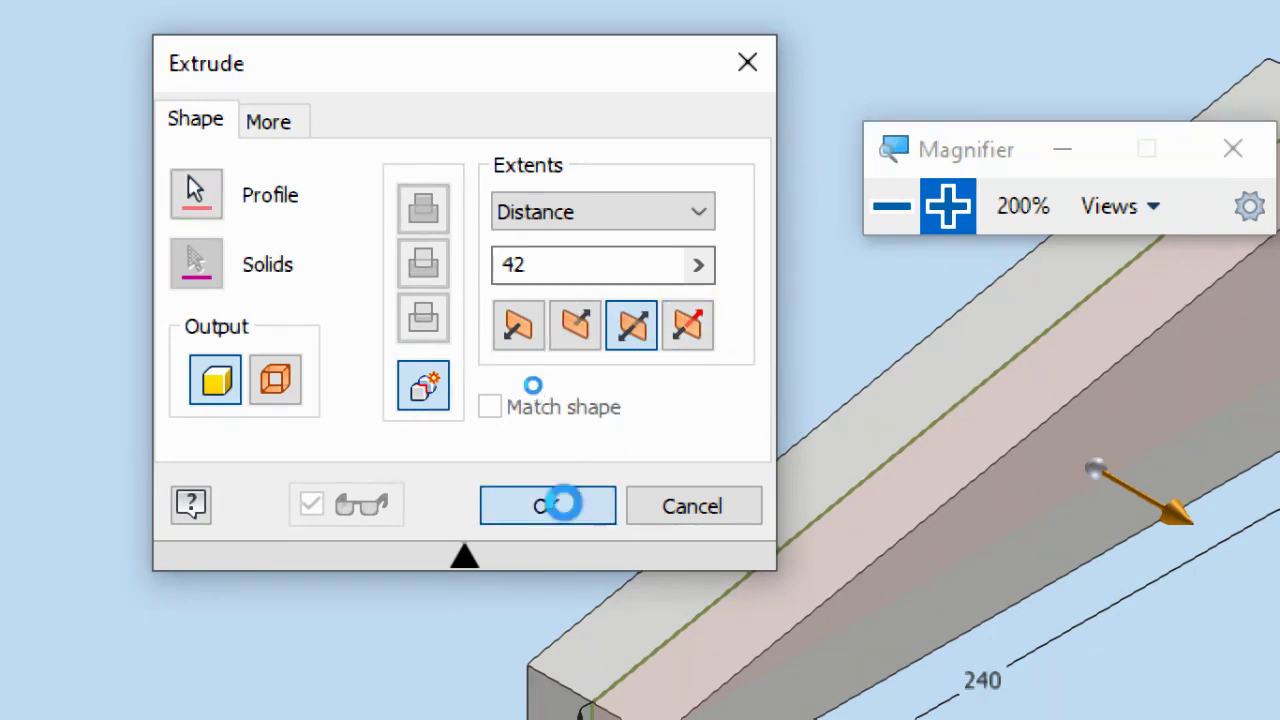
{"action": "left_click", "coordinate": [891, 206]}
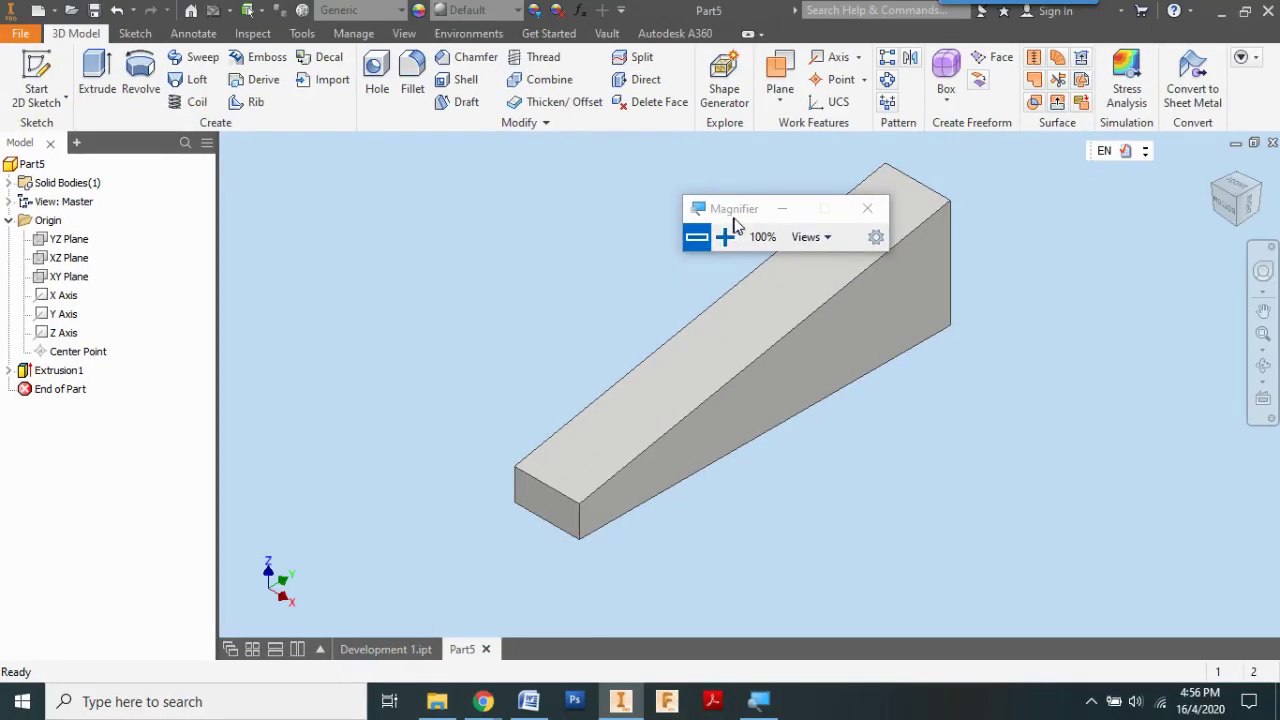
{"action": "left_click_drag", "start_coordinate": [740, 212], "coordinate": [900, 426]}
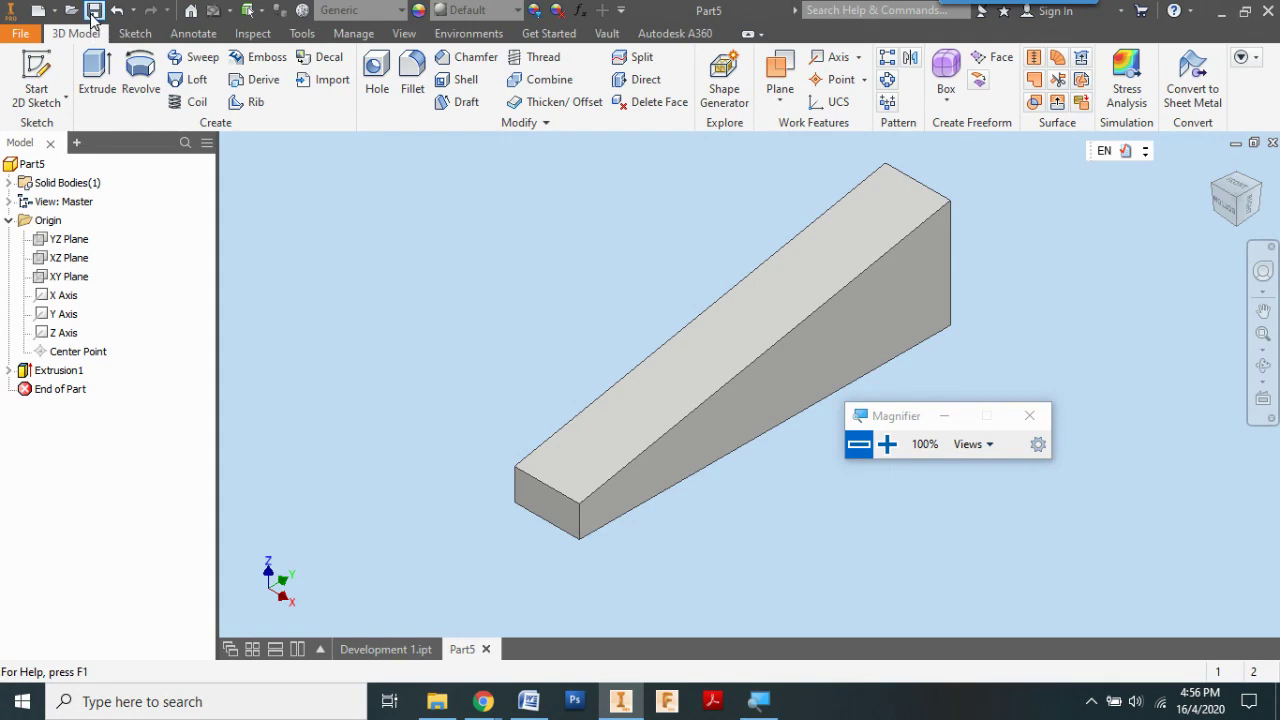
- Save the part in the Documents folder under the file name test
{"action": "key", "text": "ctrl+s"}
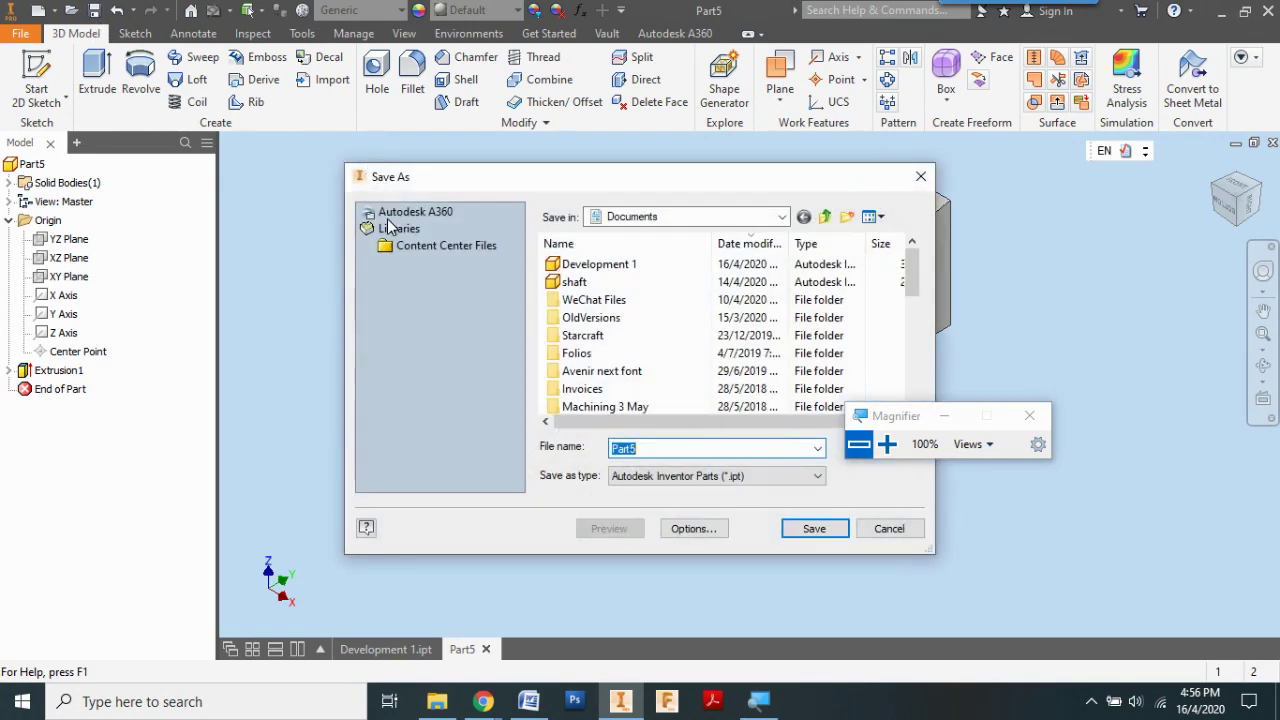
{"action": "type", "text": "test"}
{"action": "key", "text": "Return"}
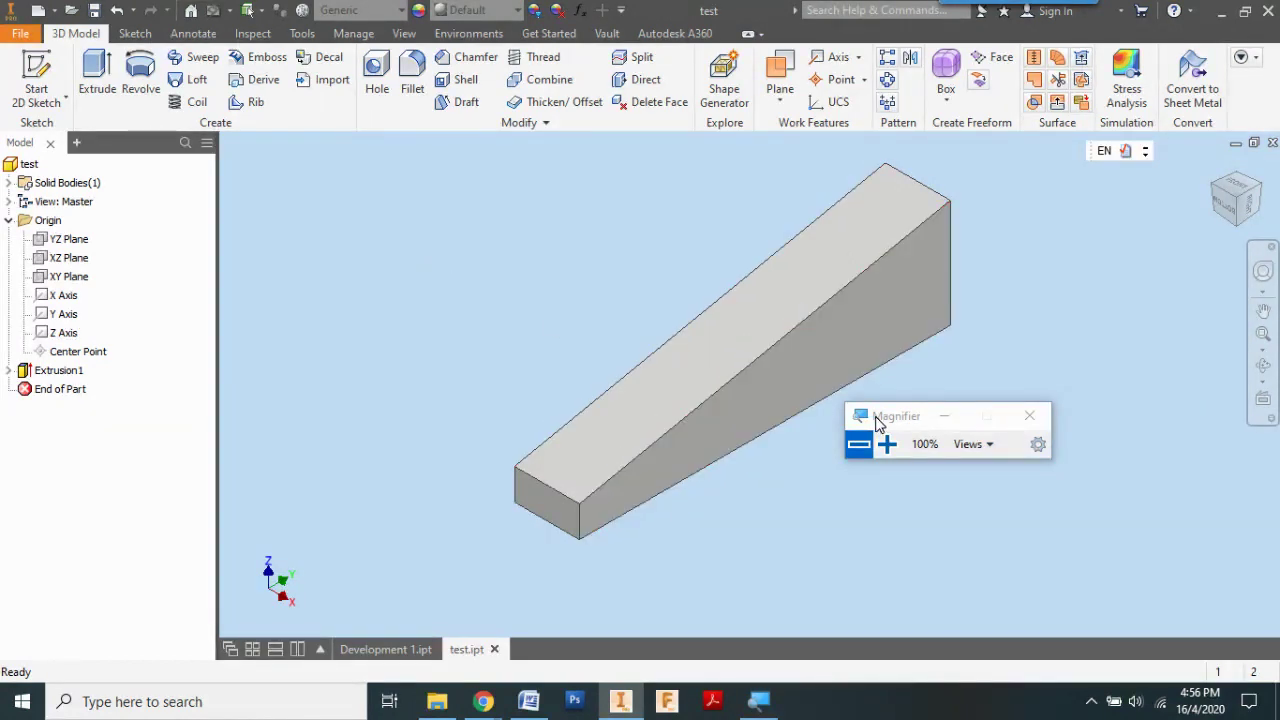
- Examine the extruded block from several angles in 3D, restore the home view, and turn the model to show its tall end face
{"action": "scroll", "coordinate": [816, 305], "scroll_direction": "up", "scroll_amount": 3}
{"action": "scroll", "coordinate": [816, 305], "scroll_direction": "down", "scroll_amount": 2}
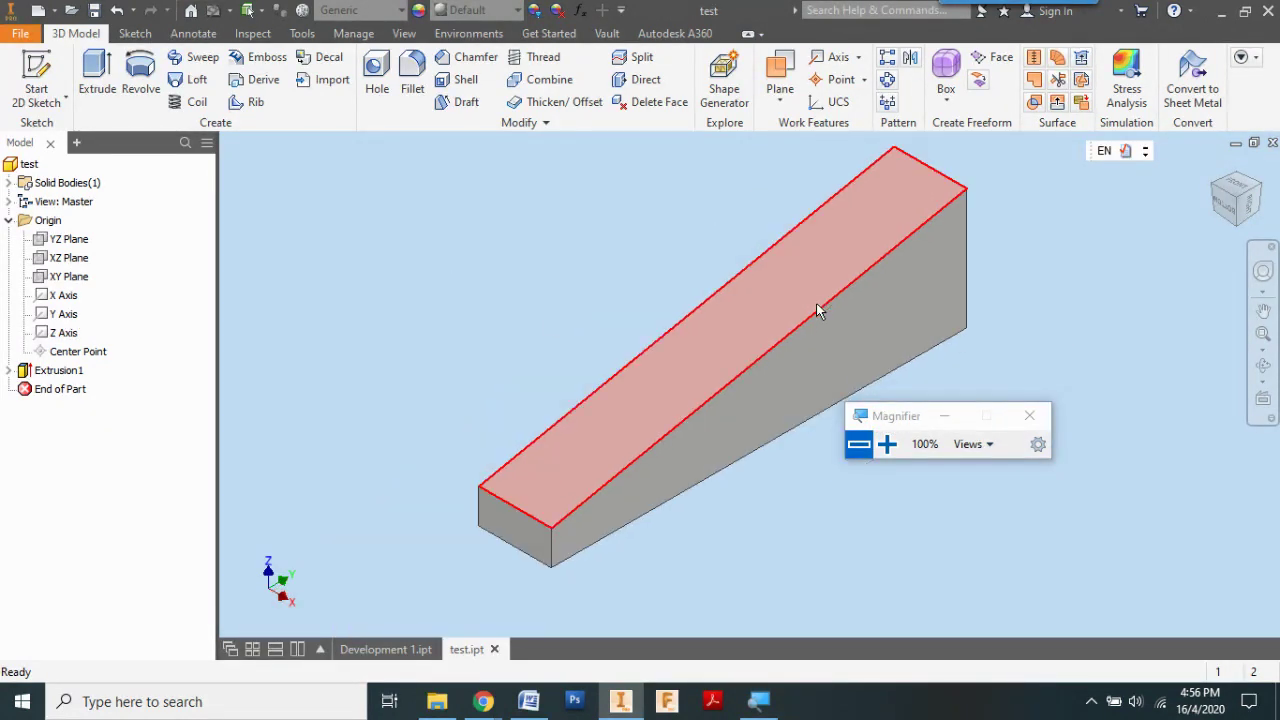
{"action": "left_click_drag", "start_coordinate": [891, 422], "coordinate": [983, 496]}
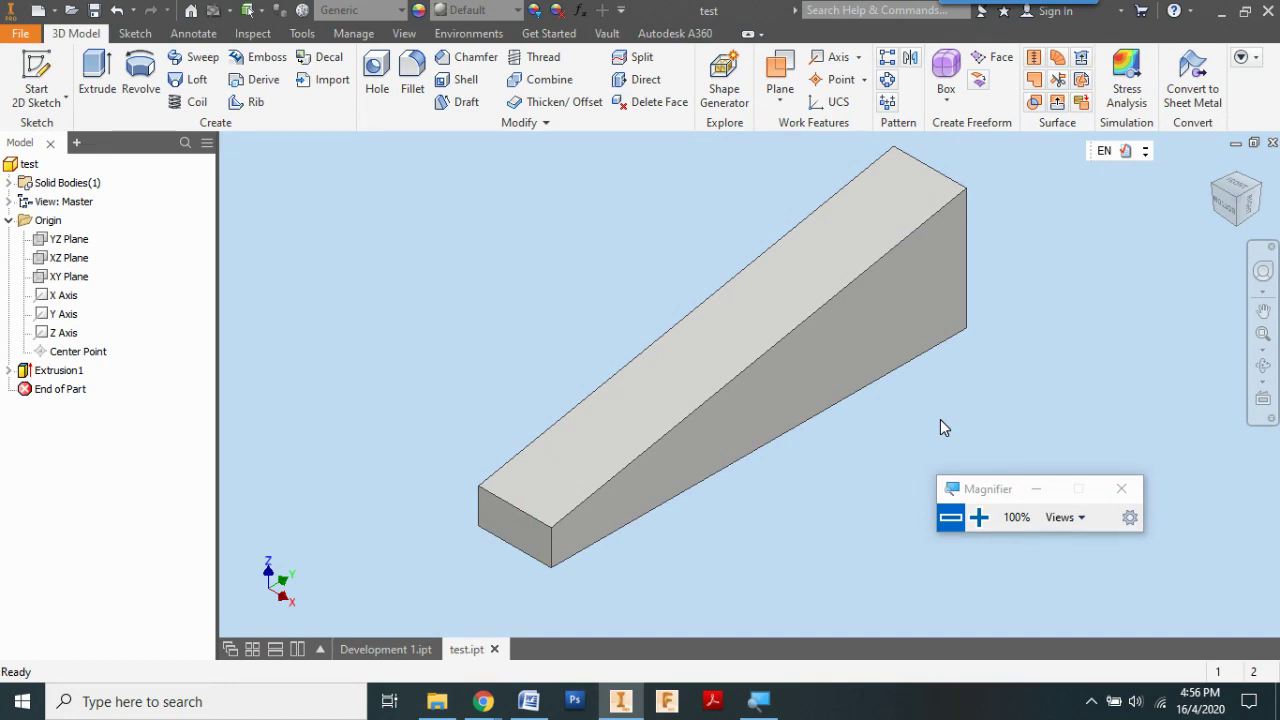
{"action": "key", "text": "F4"}
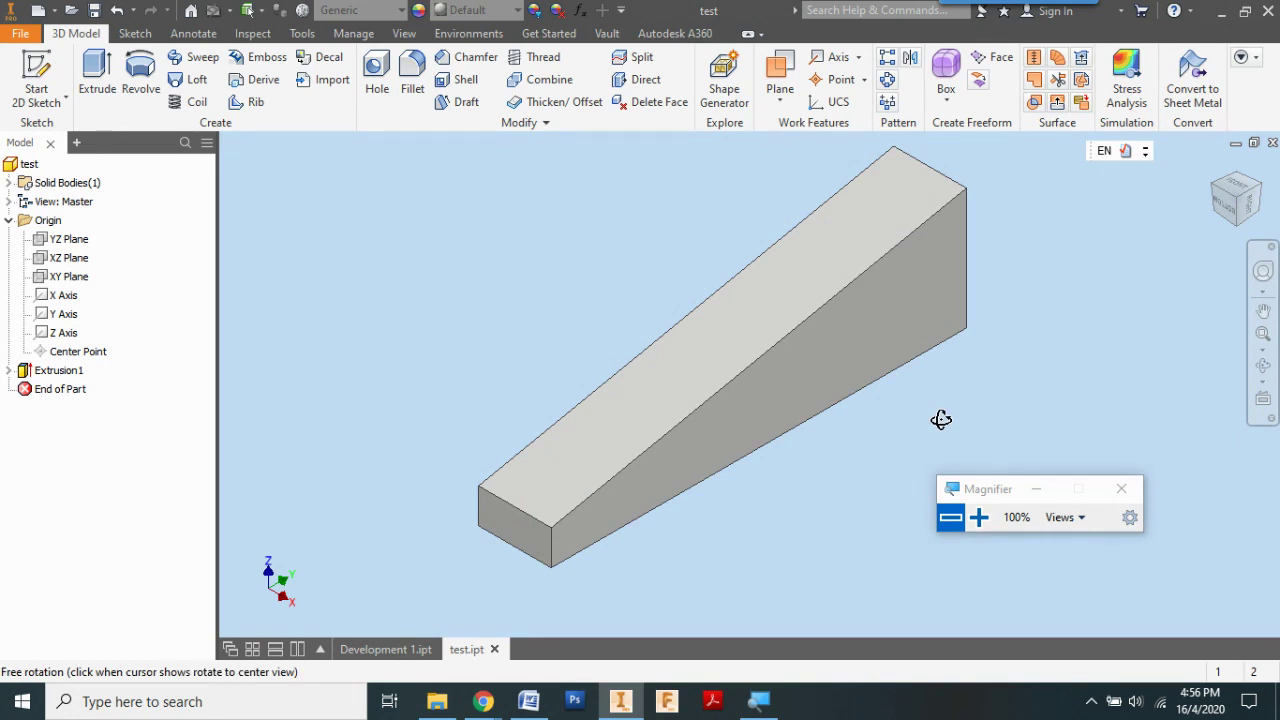
{"action": "left_click_drag", "start_coordinate": [940, 420], "coordinate": [730, 374]}
{"action": "key", "text": "Escape"}
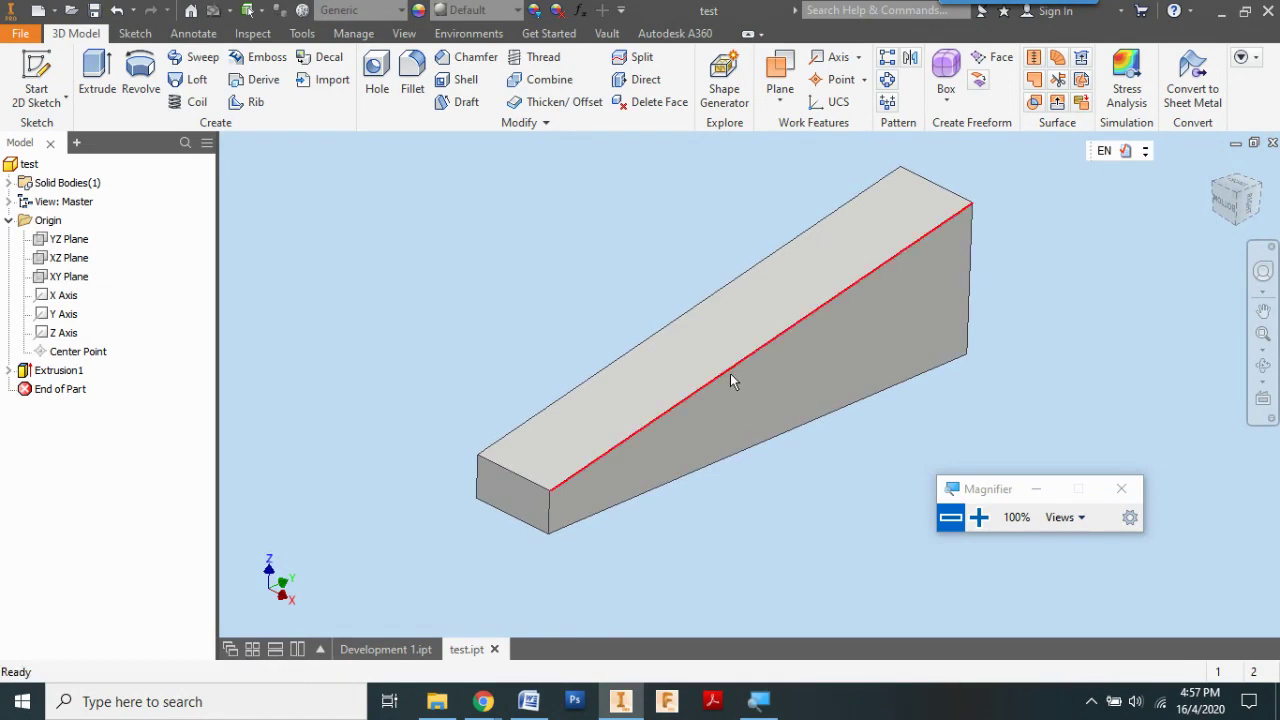
{"action": "middle_click_drag", "start_coordinate": [1035, 375], "coordinate": [886, 496], "text": "shift"}
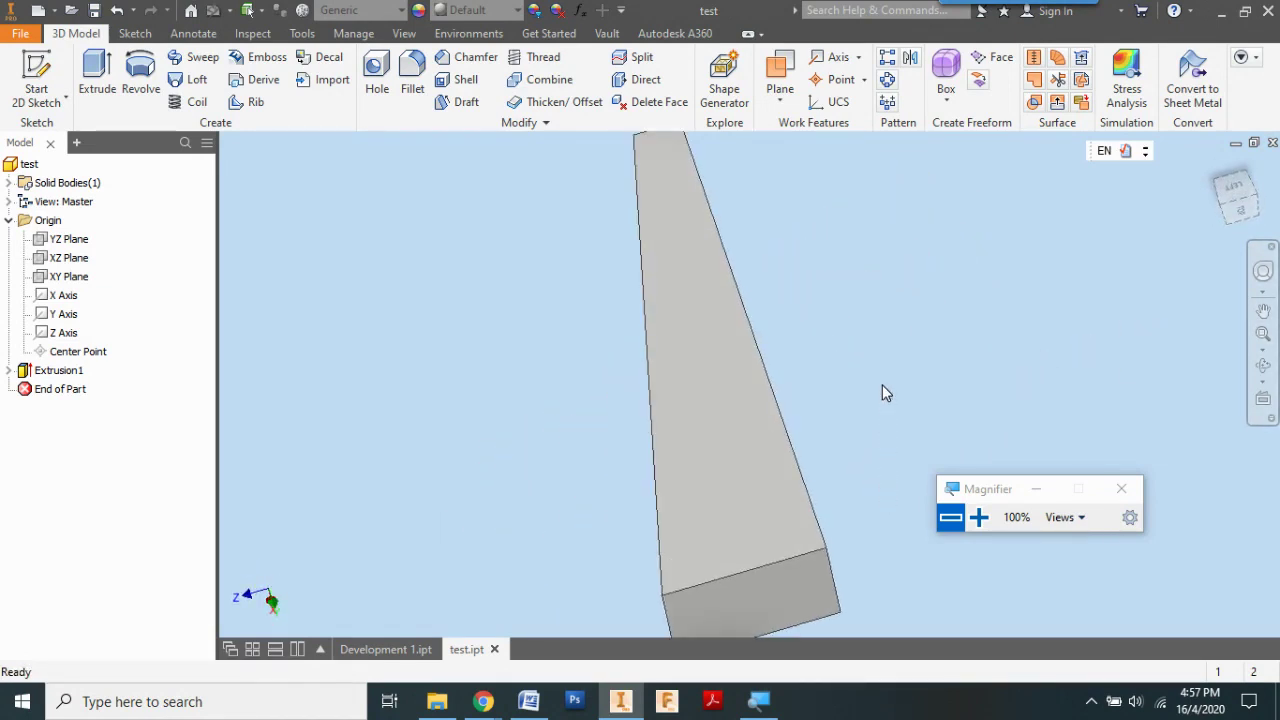
{"action": "left_click", "coordinate": [979, 517]}
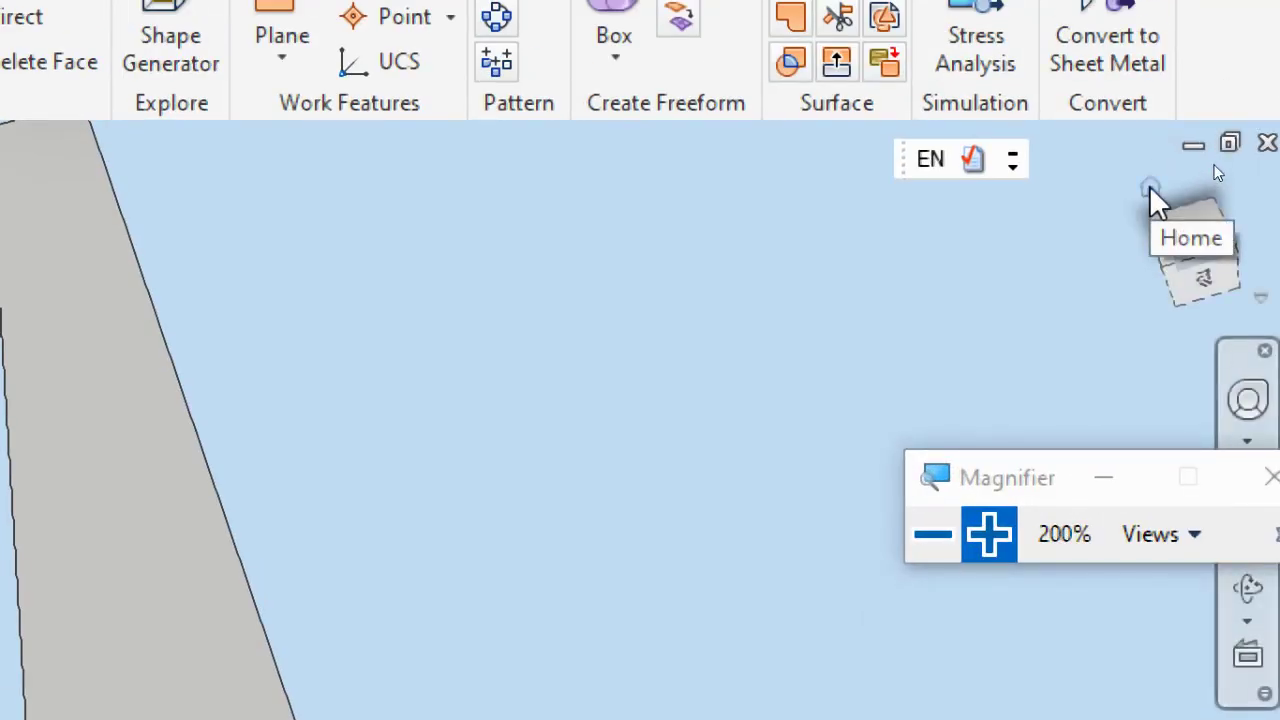
{"action": "left_click", "coordinate": [1149, 185]}
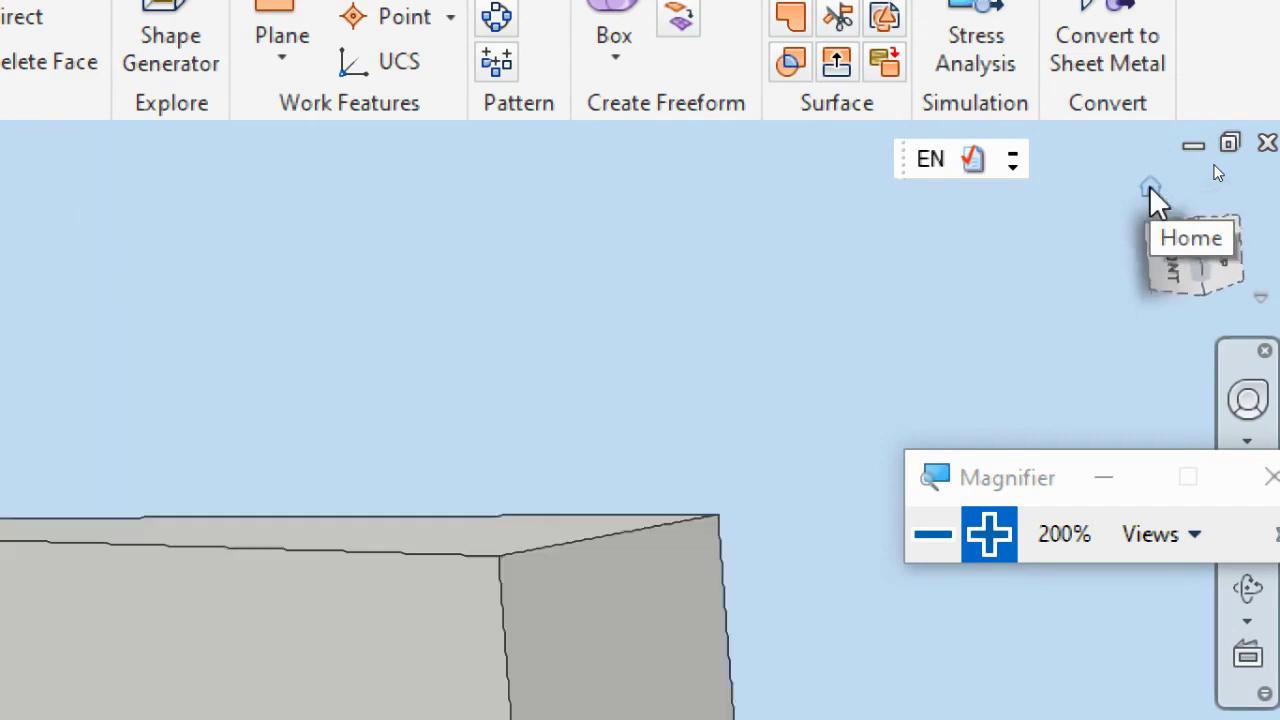
{"action": "left_click", "coordinate": [934, 540]}
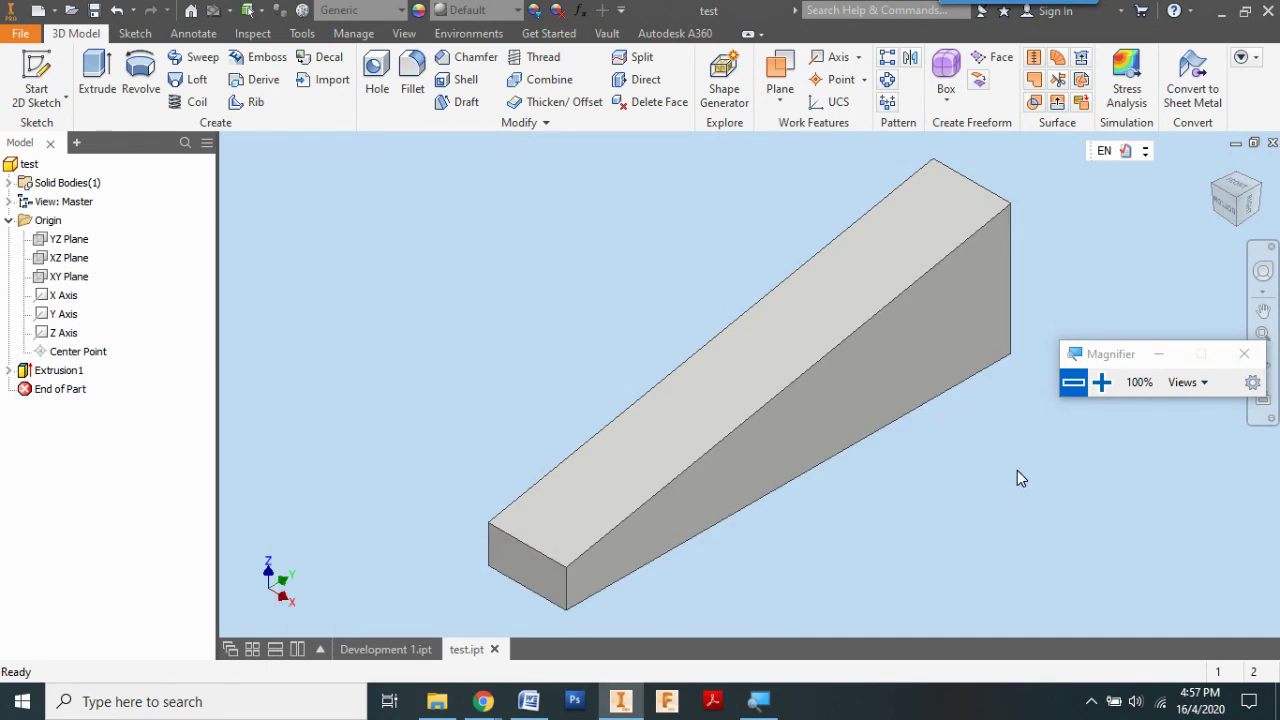
{"action": "middle_click_drag", "start_coordinate": [1017, 478], "coordinate": [791, 457], "text": "shift"}
- Switch to the Word notes and review step 1 on starting a new sketch on a workplane or surface
{"action": "left_click", "coordinate": [535, 697]}
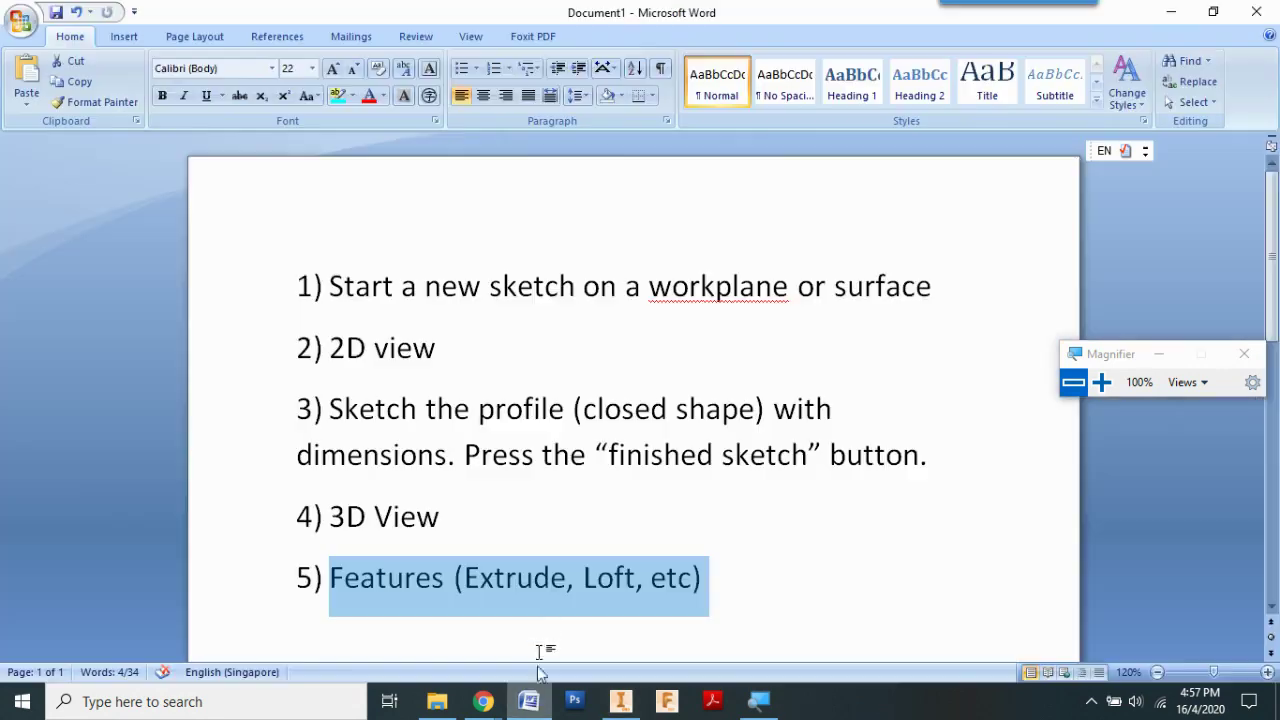
{"action": "left_click", "coordinate": [676, 530]}
{"action": "left_click_drag", "start_coordinate": [666, 570], "coordinate": [376, 348]}
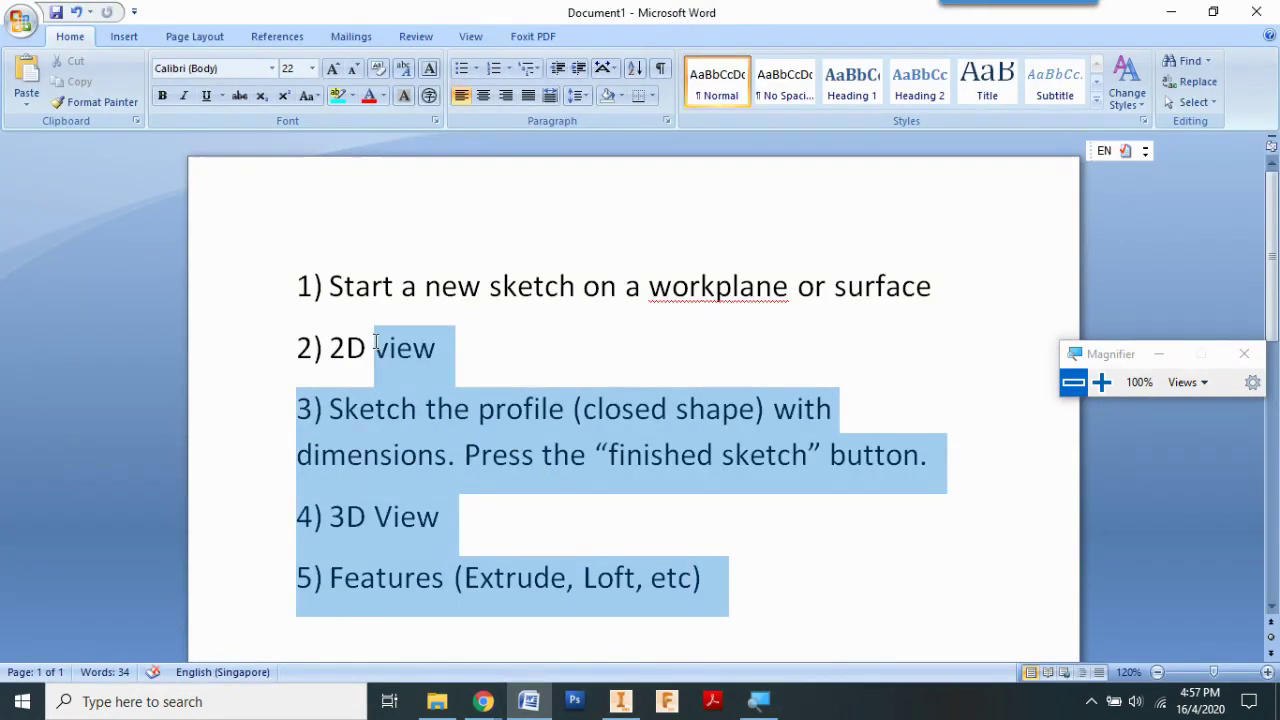
{"action": "mouse_move", "coordinate": [382, 286]}
{"action": "left_mouse_down"}
{"action": "mouse_move", "coordinate": [695, 287]}
{"action": "mouse_move", "coordinate": [701, 299]}
{"action": "left_mouse_up"}
{"action": "left_click", "coordinate": [829, 292]}
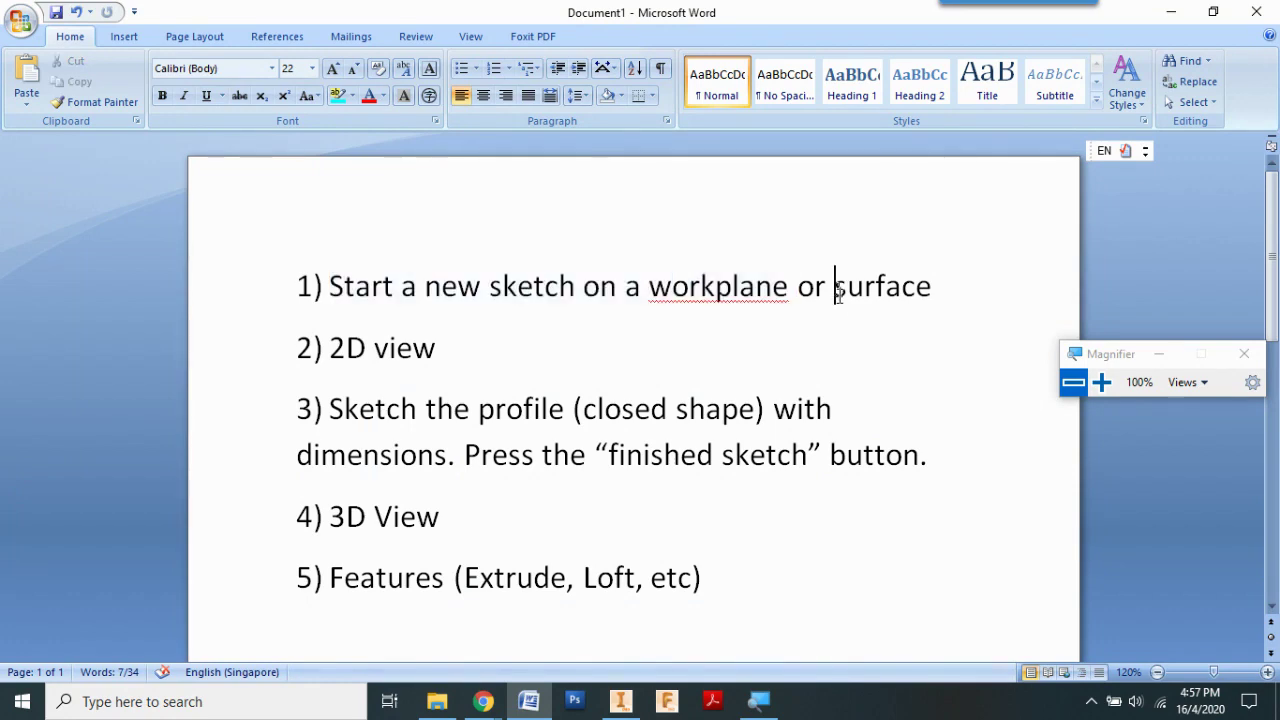
{"action": "left_click_drag", "start_coordinate": [829, 292], "coordinate": [922, 292]}
{"action": "left_click", "coordinate": [866, 292]}
- Switch back to Inventor and start a new sketch on the block's tall end face
{"action": "left_click", "coordinate": [638, 705]}
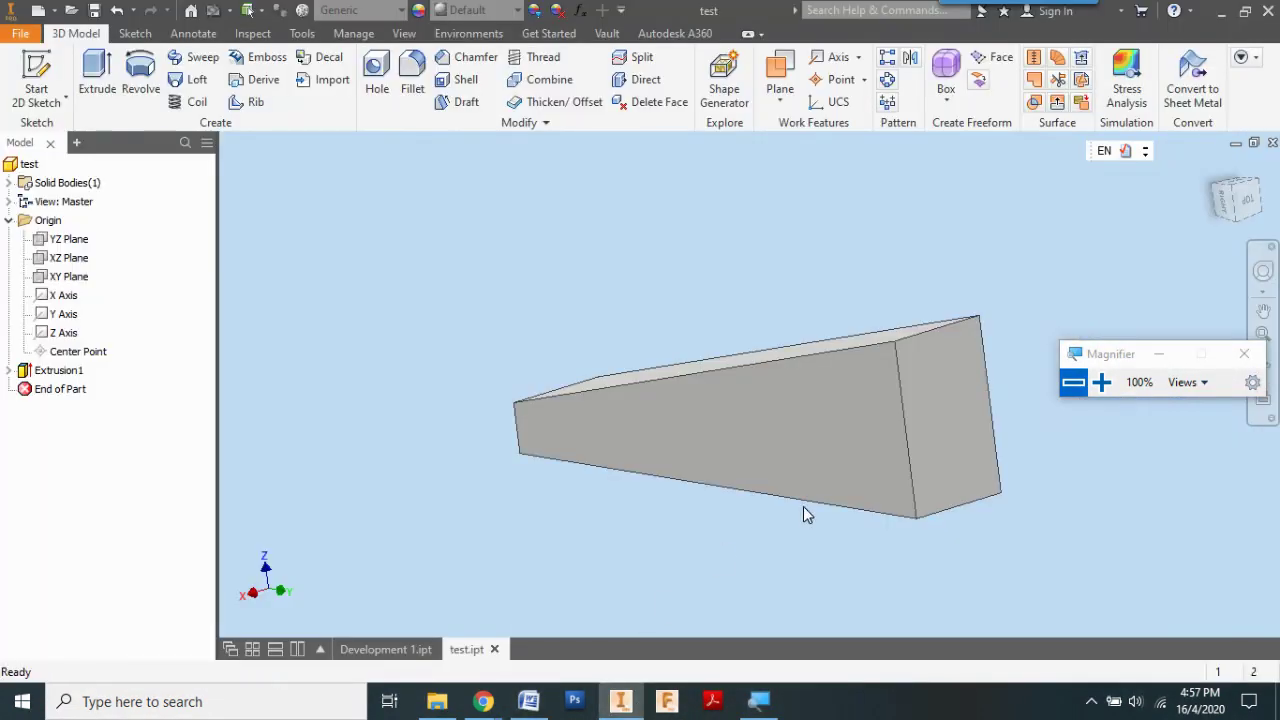
{"action": "right_click", "coordinate": [936, 420]}
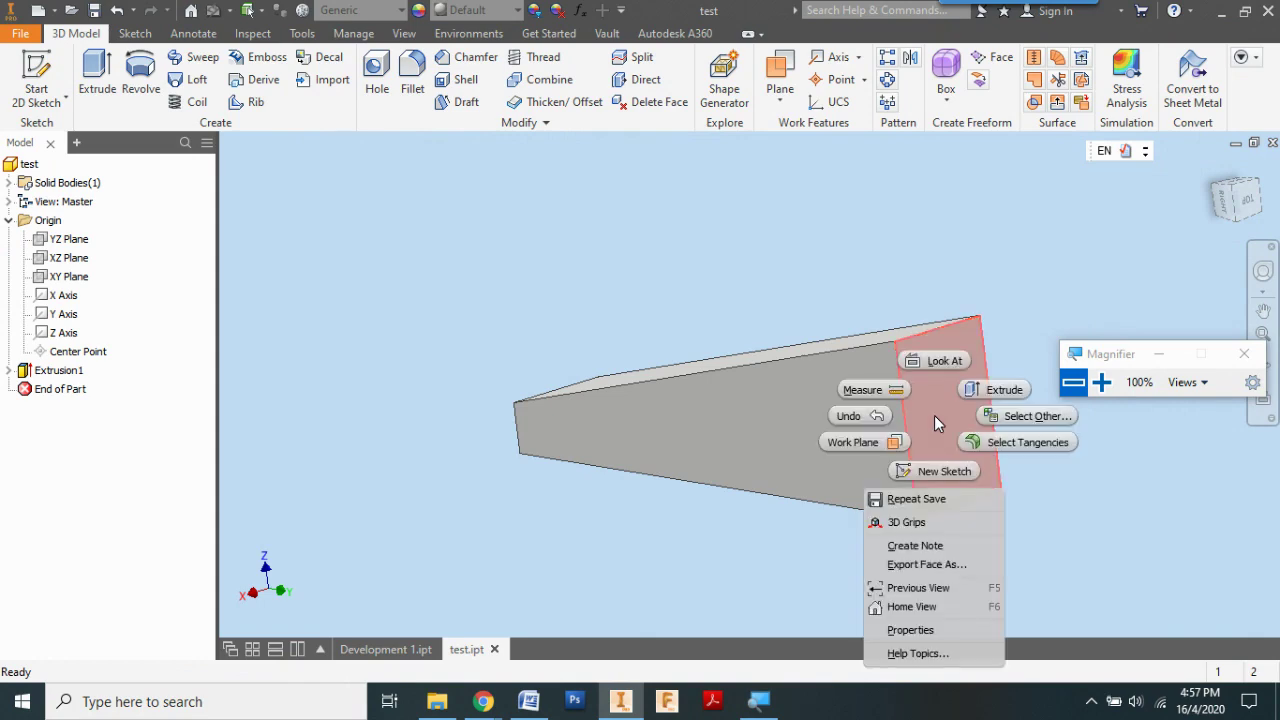
{"action": "left_click", "coordinate": [1101, 383]}
{"action": "right_click", "coordinate": [938, 422]}
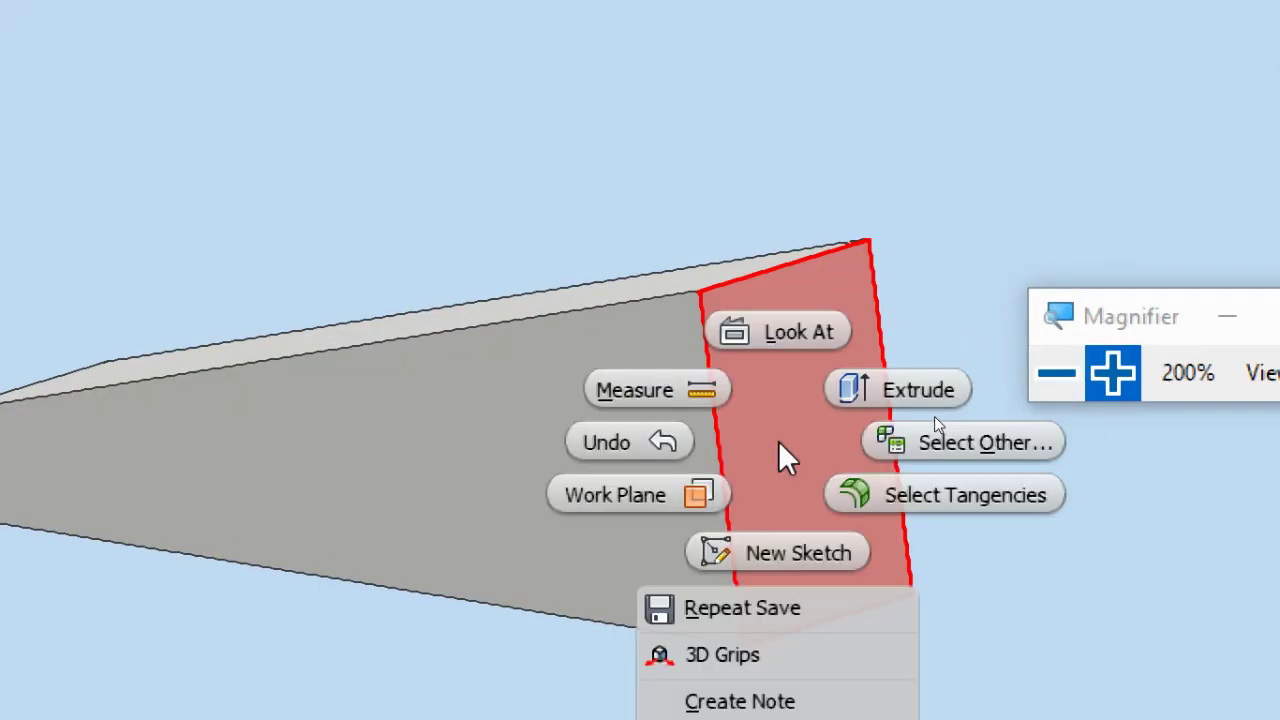
{"action": "left_click", "coordinate": [803, 541]}
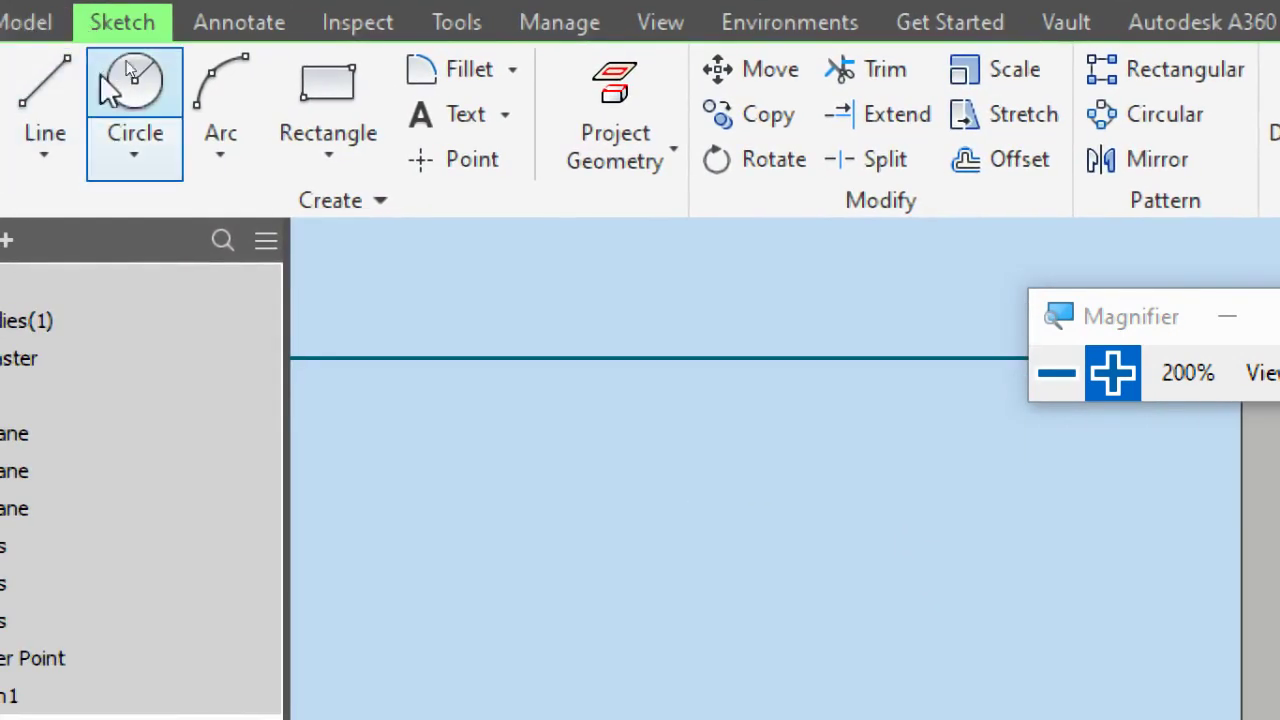
- Try an off-centre circle that crosses the side edge of the end face, and delete it
{"action": "left_click", "coordinate": [163, 108]}
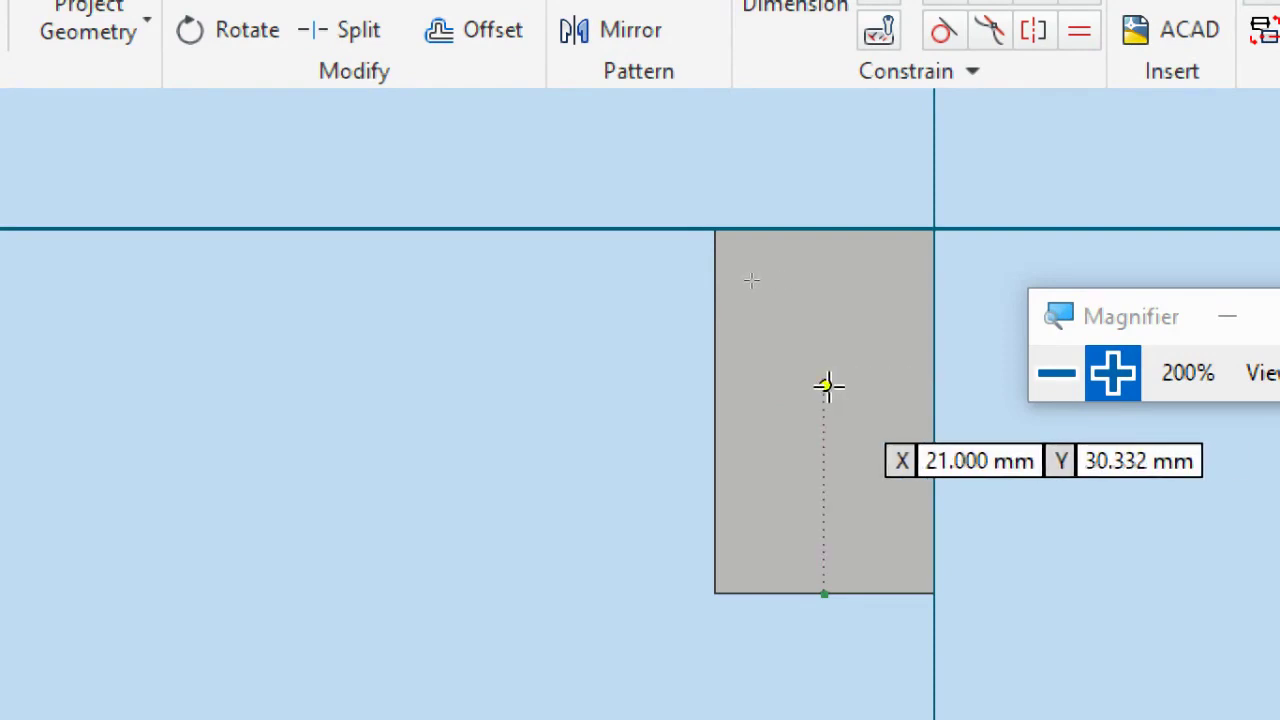
{"action": "left_click", "coordinate": [775, 395]}
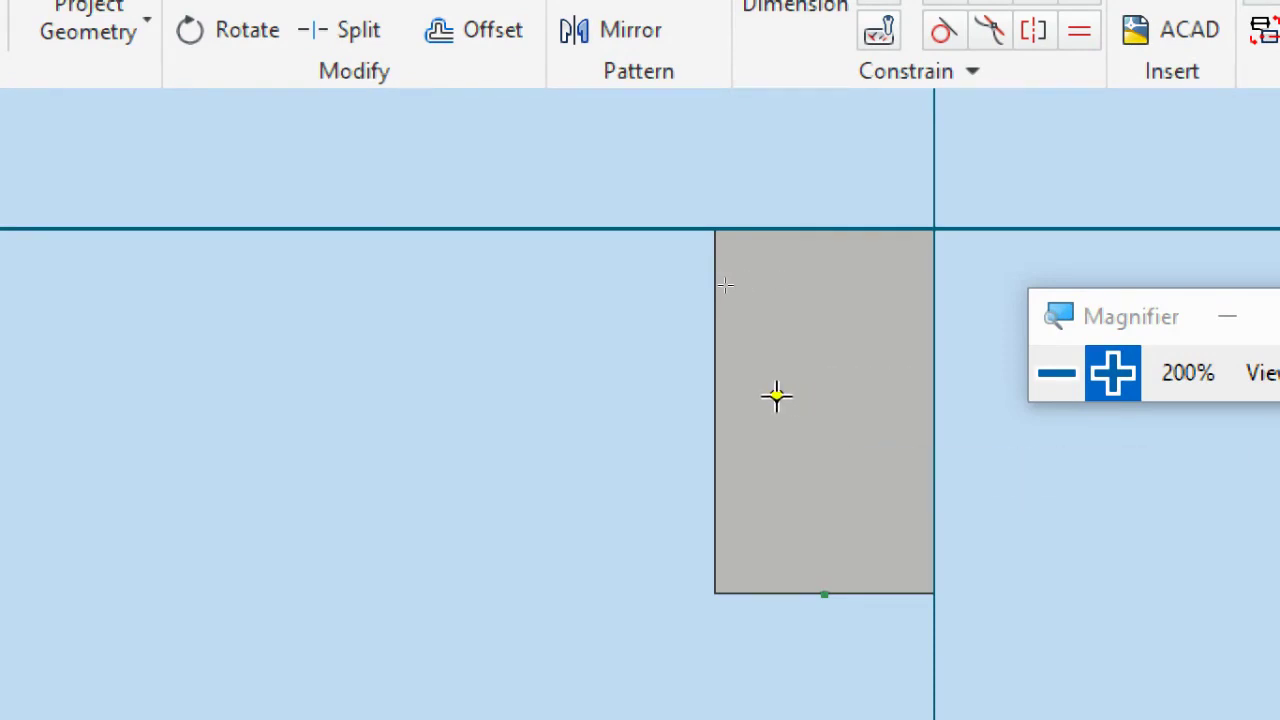
{"action": "key", "text": "Escape"}
{"action": "left_click", "coordinate": [863, 467]}
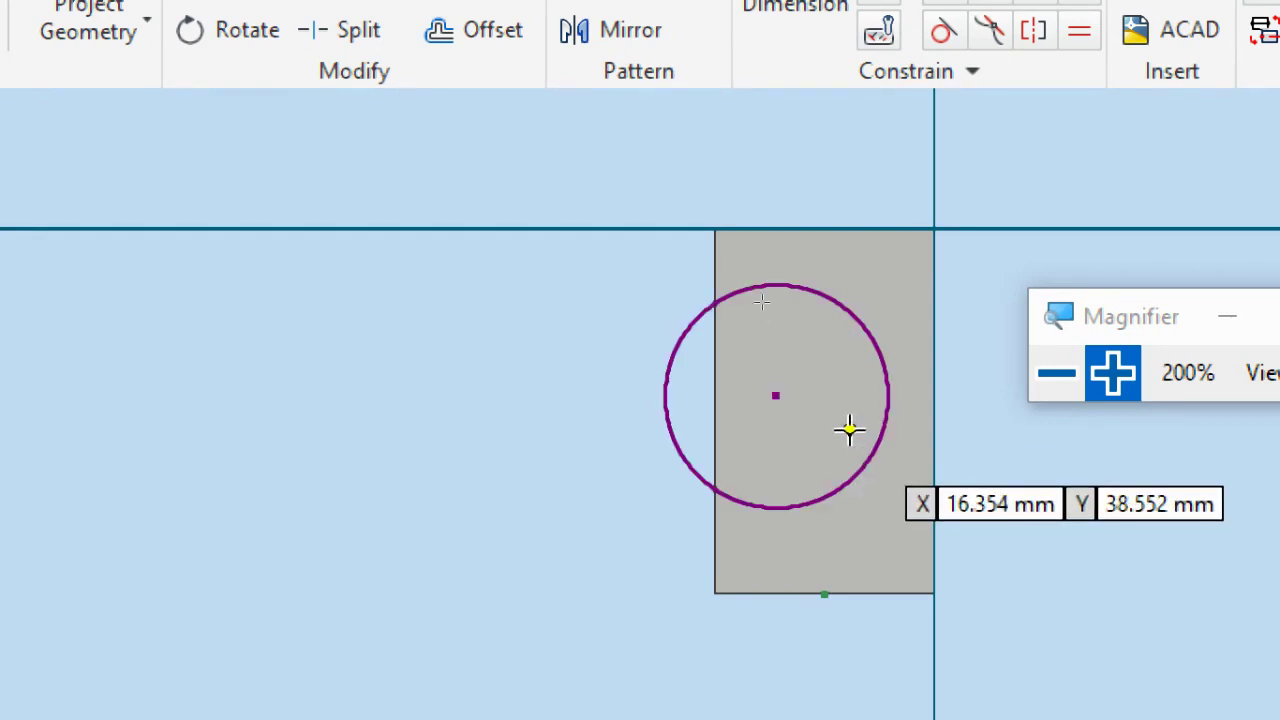
{"action": "key", "text": "Escape"}
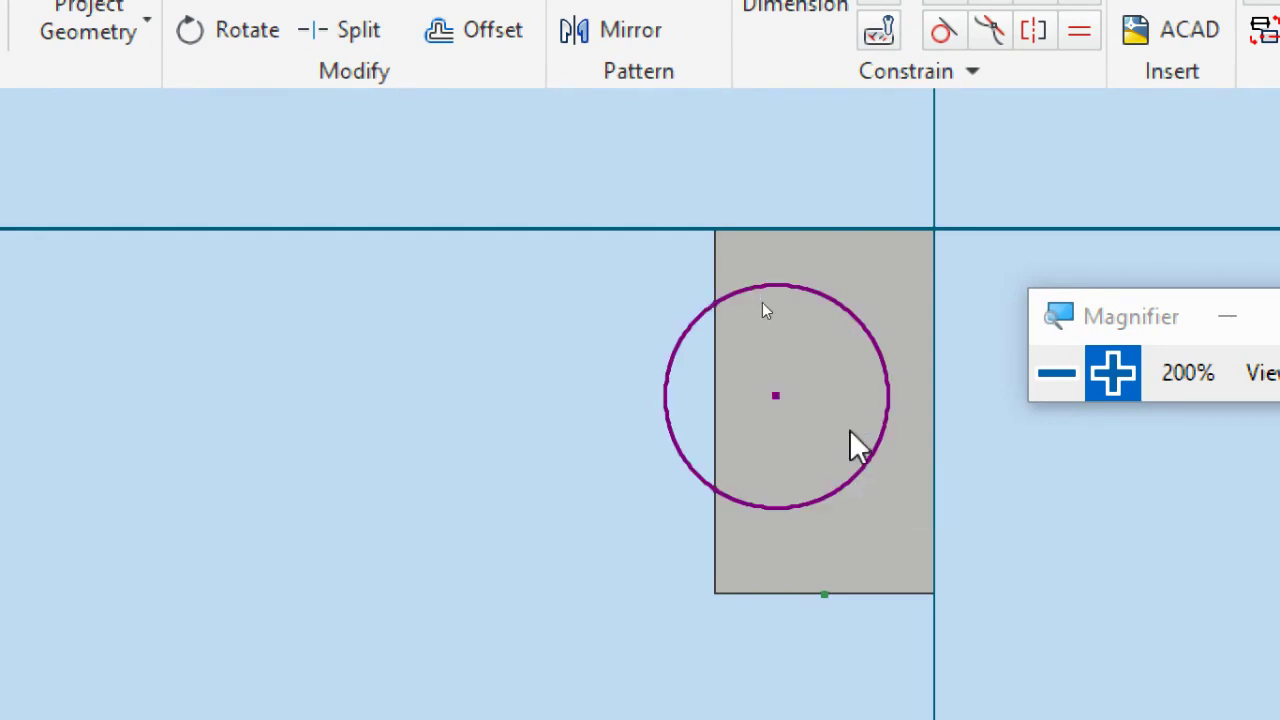
{"action": "left_click", "coordinate": [873, 350]}
{"action": "key", "text": "Delete"}
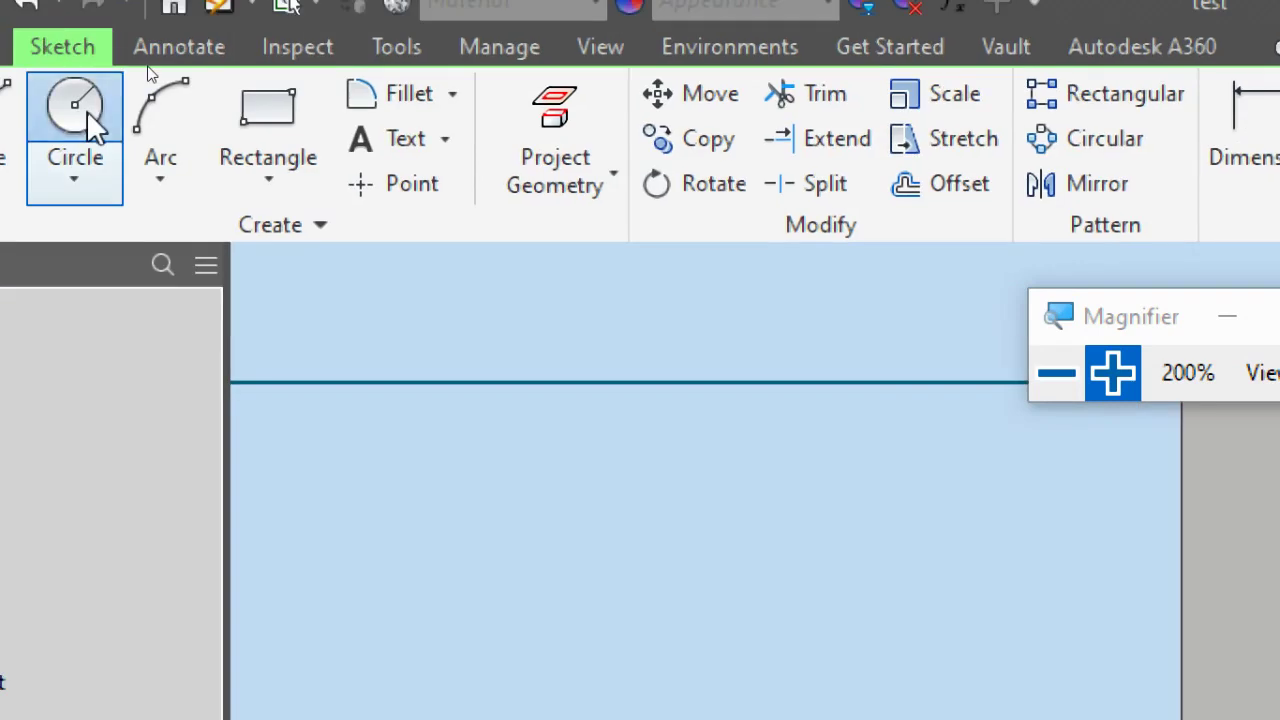
- Try a circle centred outside the end face and overlapping its upper corner
{"action": "left_click", "coordinate": [87, 111]}
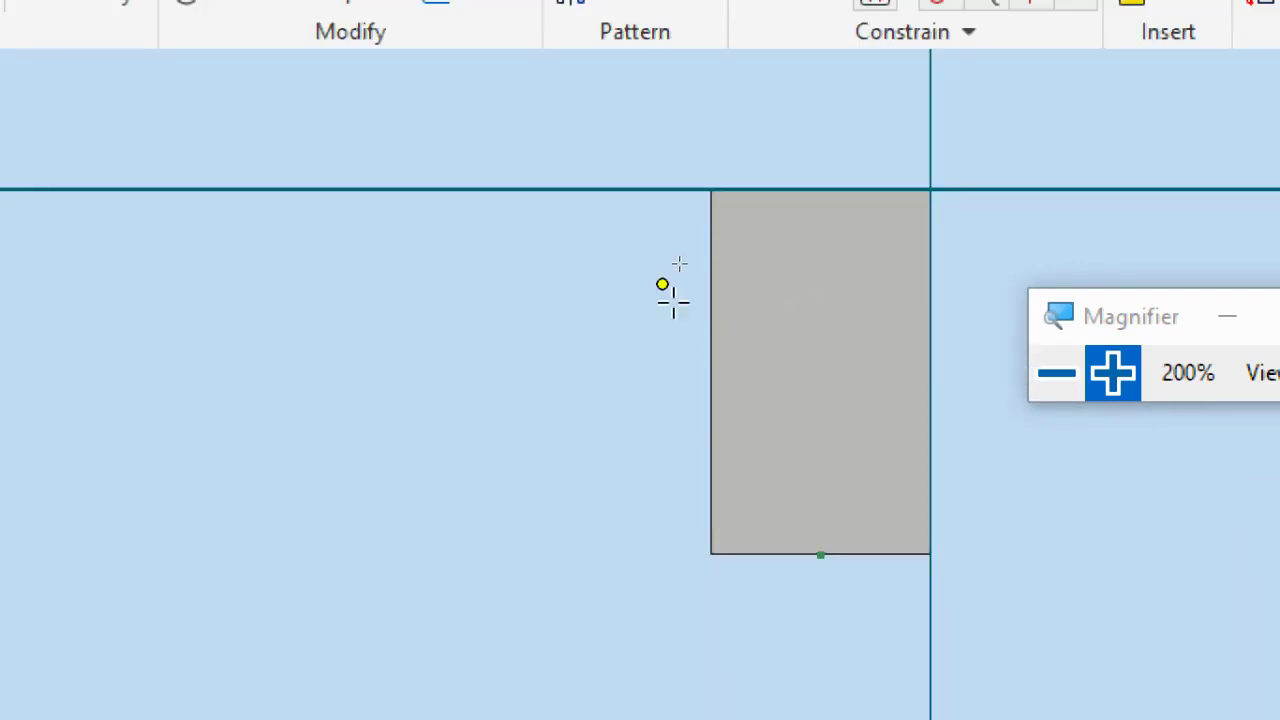
{"action": "left_click", "coordinate": [662, 285]}
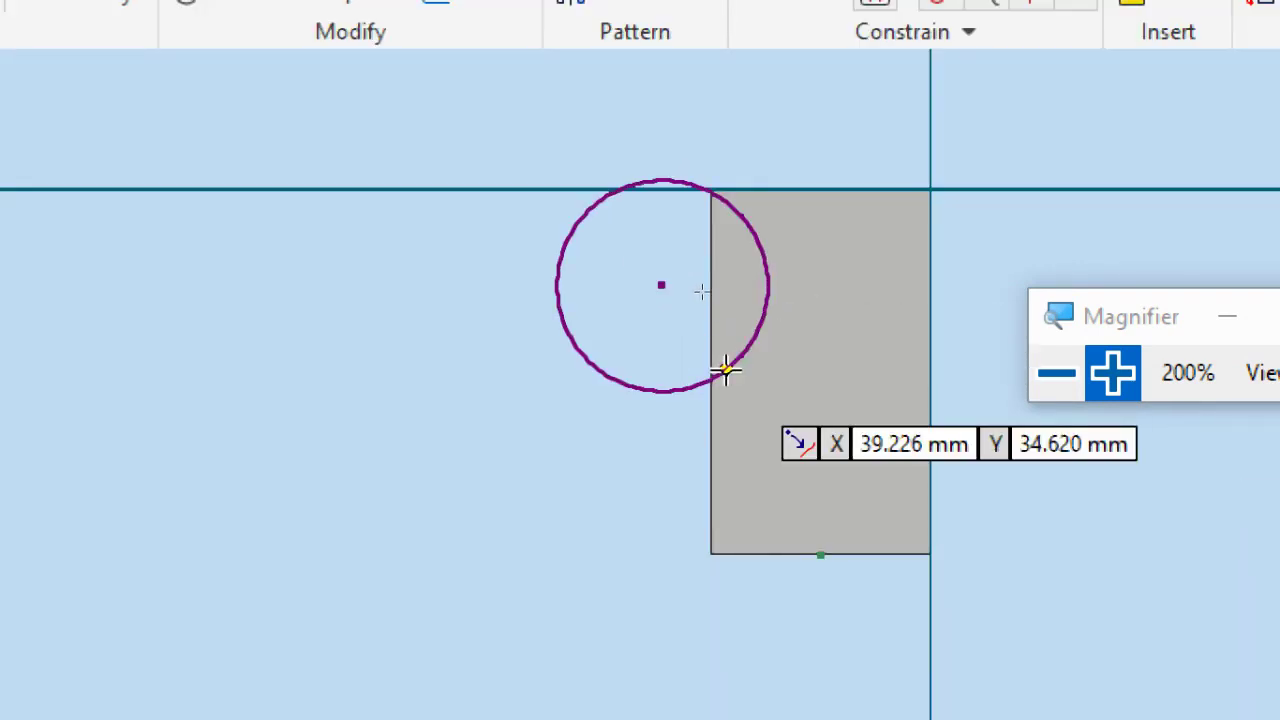
{"action": "left_click", "coordinate": [725, 370]}
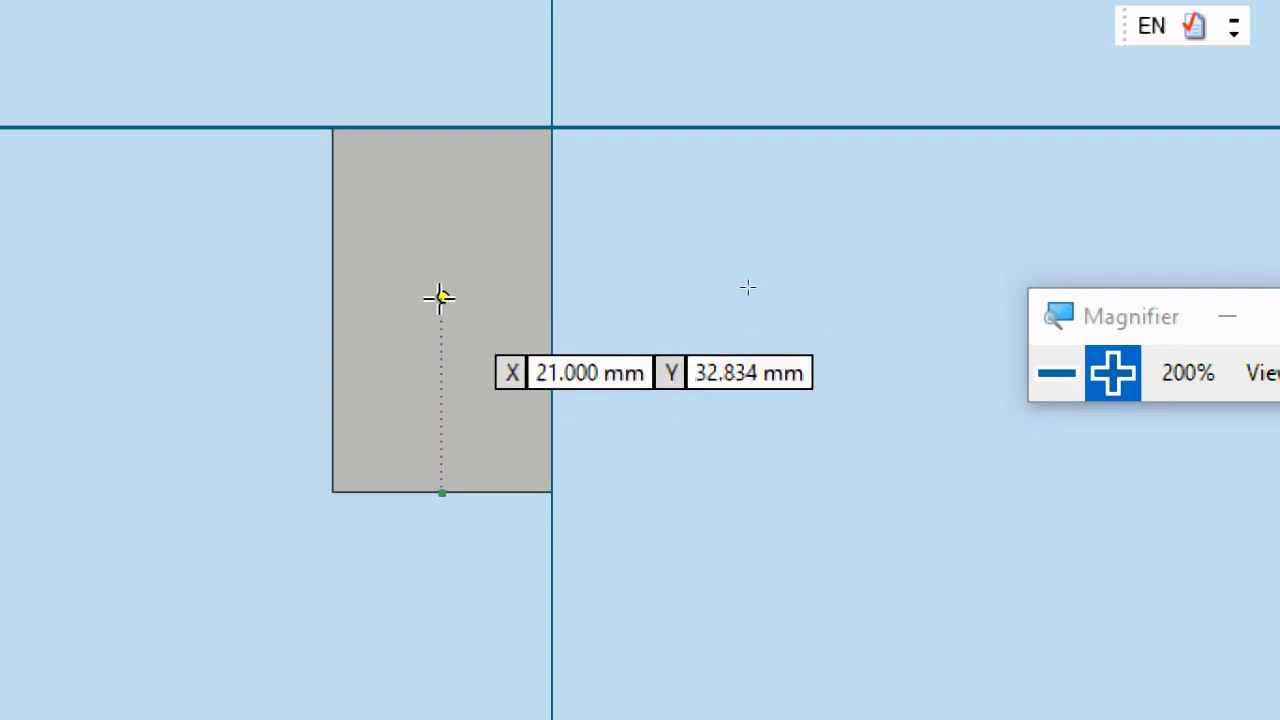
- Sketch a circle about 24 mm in diameter in the upper half of the end face, centred in line with the lower edge's midpoint
{"action": "left_click", "coordinate": [440, 219]}
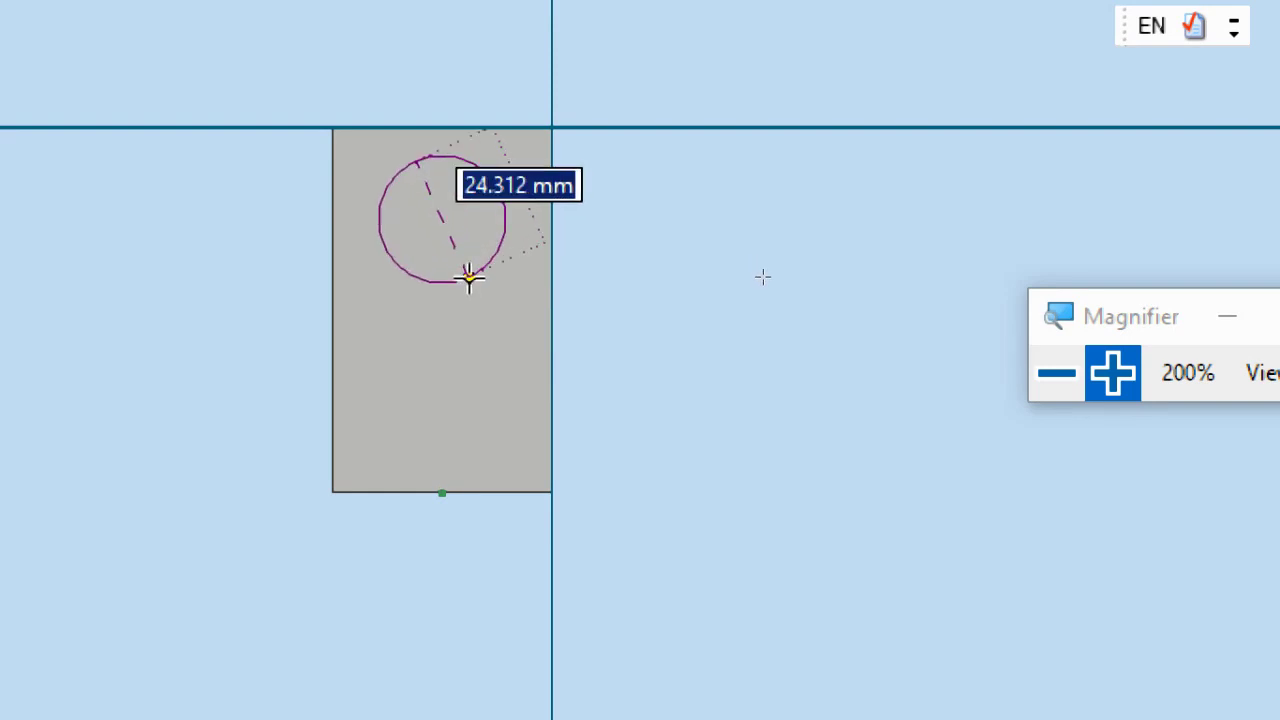
{"action": "left_click", "coordinate": [469, 277]}
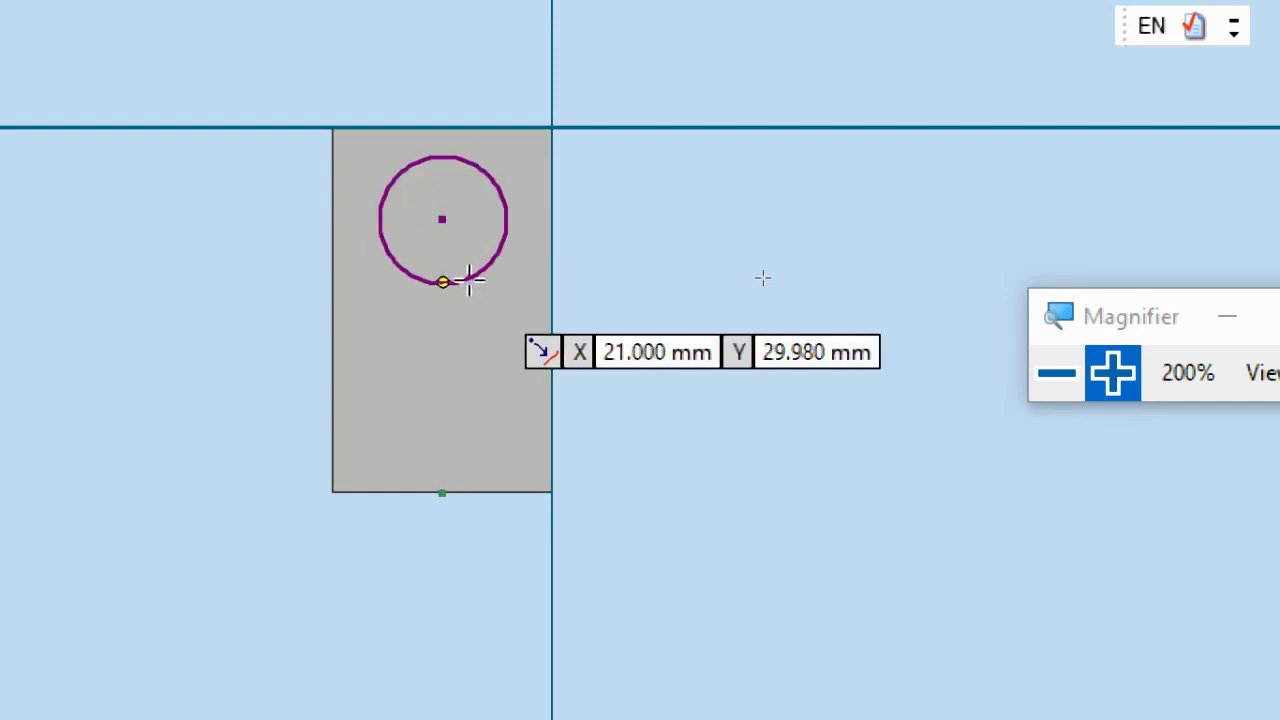
{"action": "left_click", "coordinate": [1076, 392]}
{"action": "left_click", "coordinate": [1076, 390]}
{"action": "left_click", "coordinate": [1101, 375]}
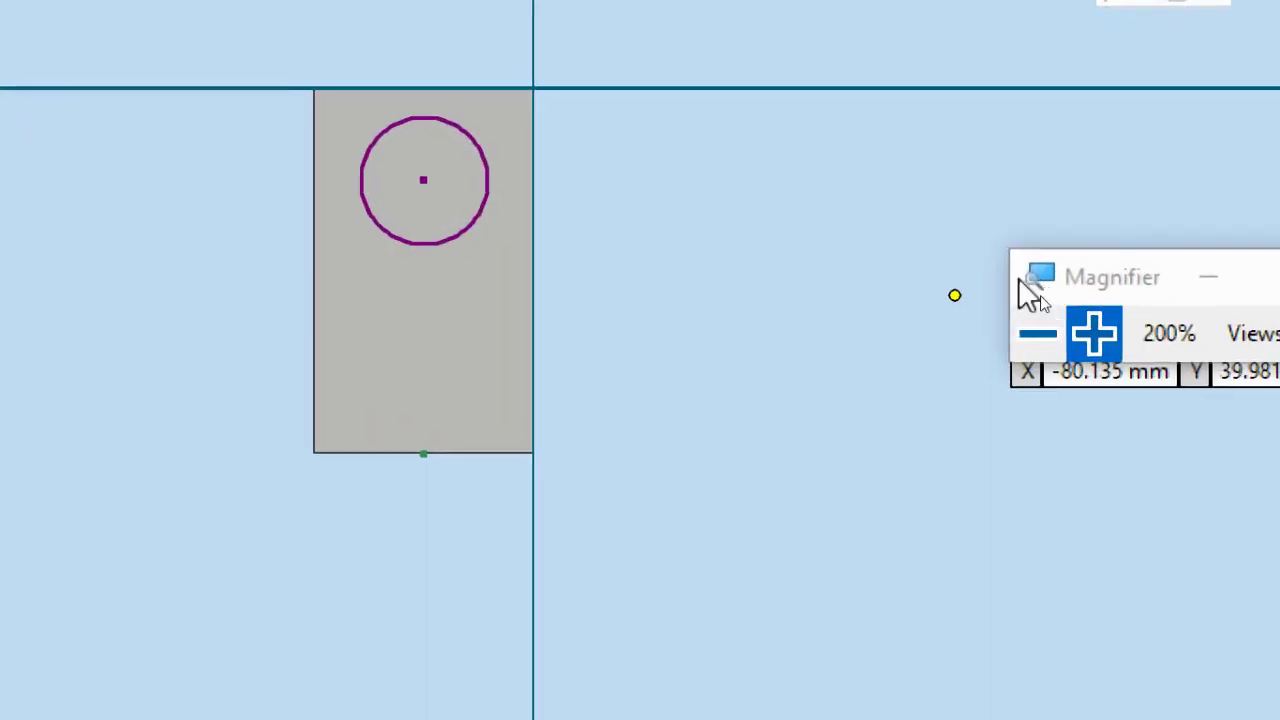
- Dimension the circle's diameter as 19 mm and undo the dimension
{"action": "left_click", "coordinate": [425, 40]}
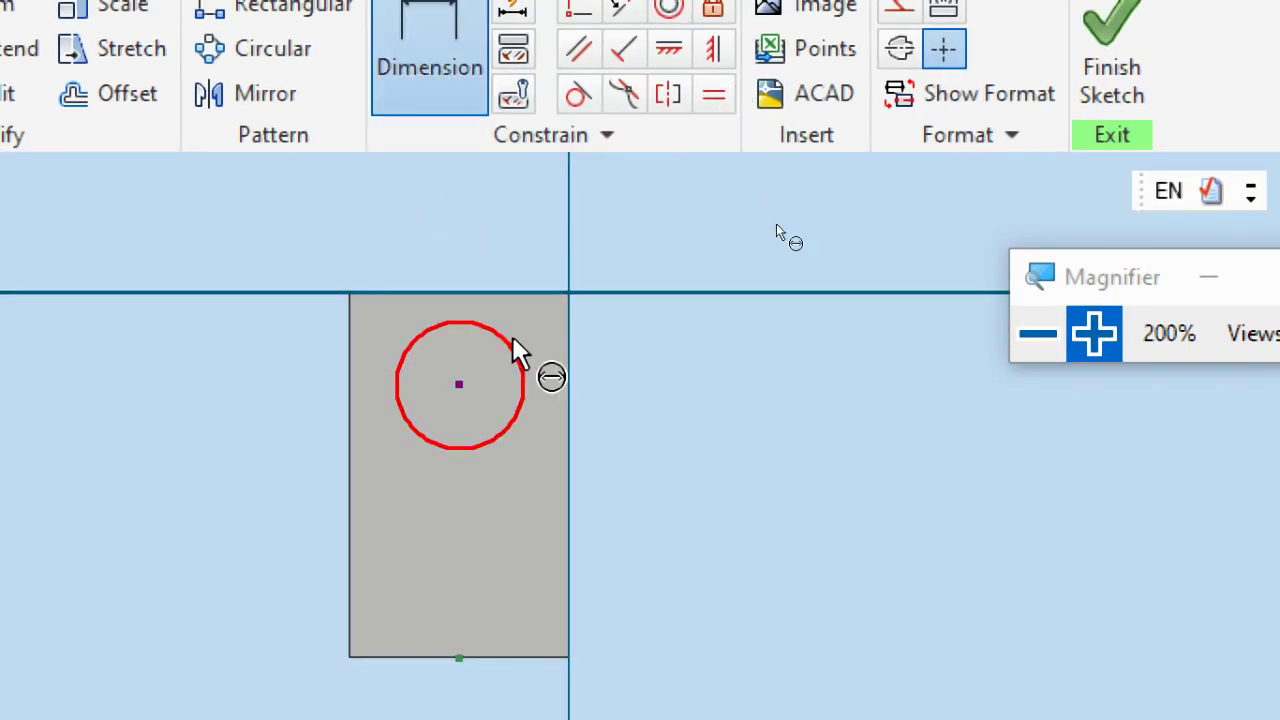
{"action": "left_click", "coordinate": [521, 375]}
{"action": "left_click", "coordinate": [663, 352]}
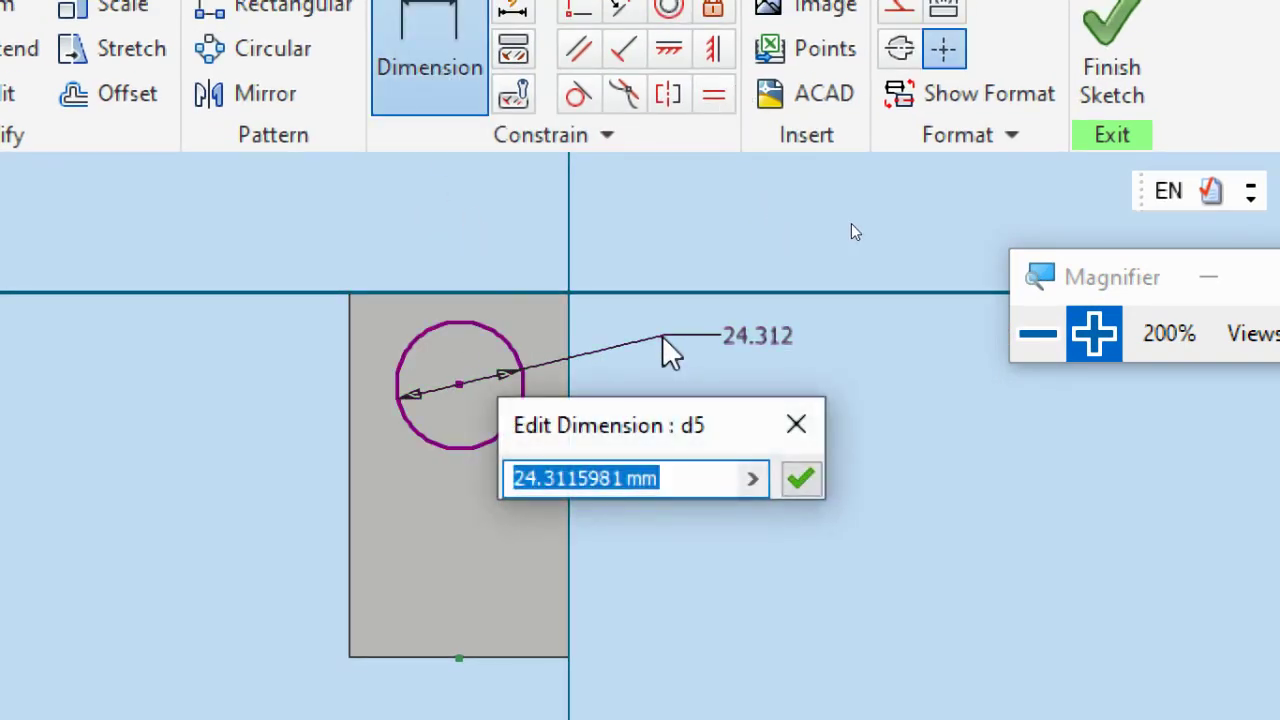
{"action": "type", "text": "19"}
{"action": "key", "text": "Return"}
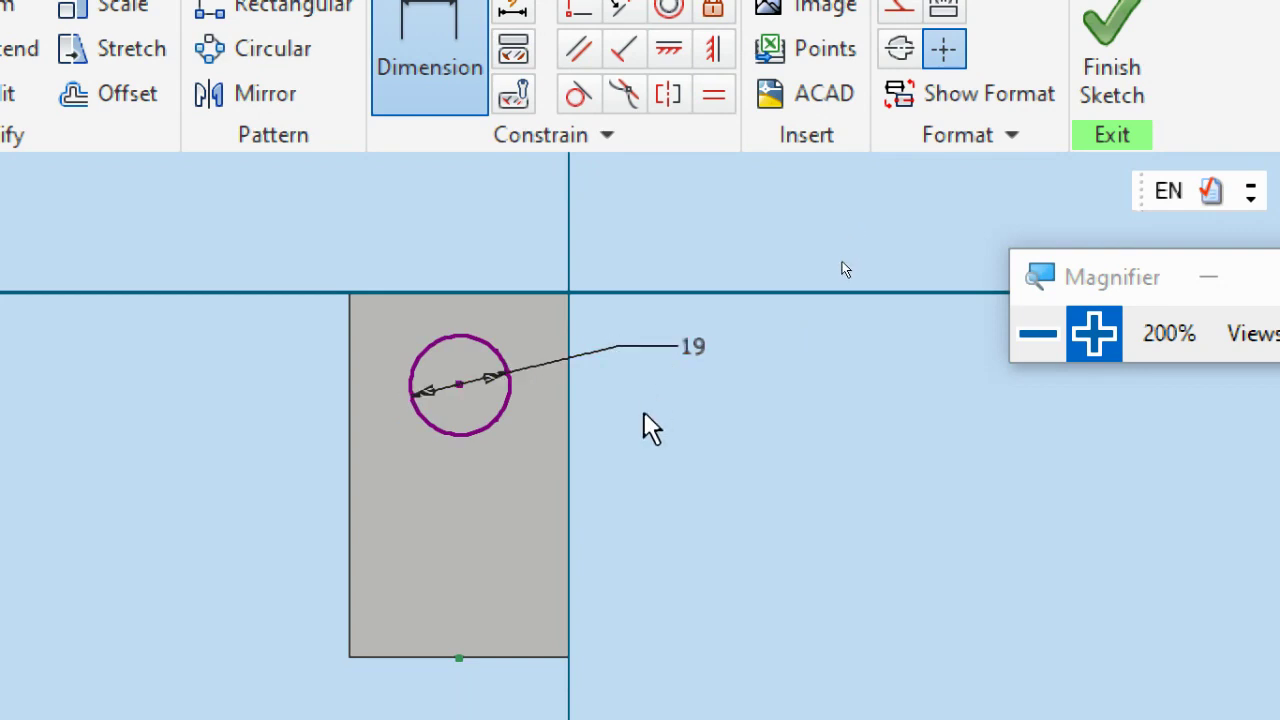
{"action": "key", "text": "ctrl+z"}
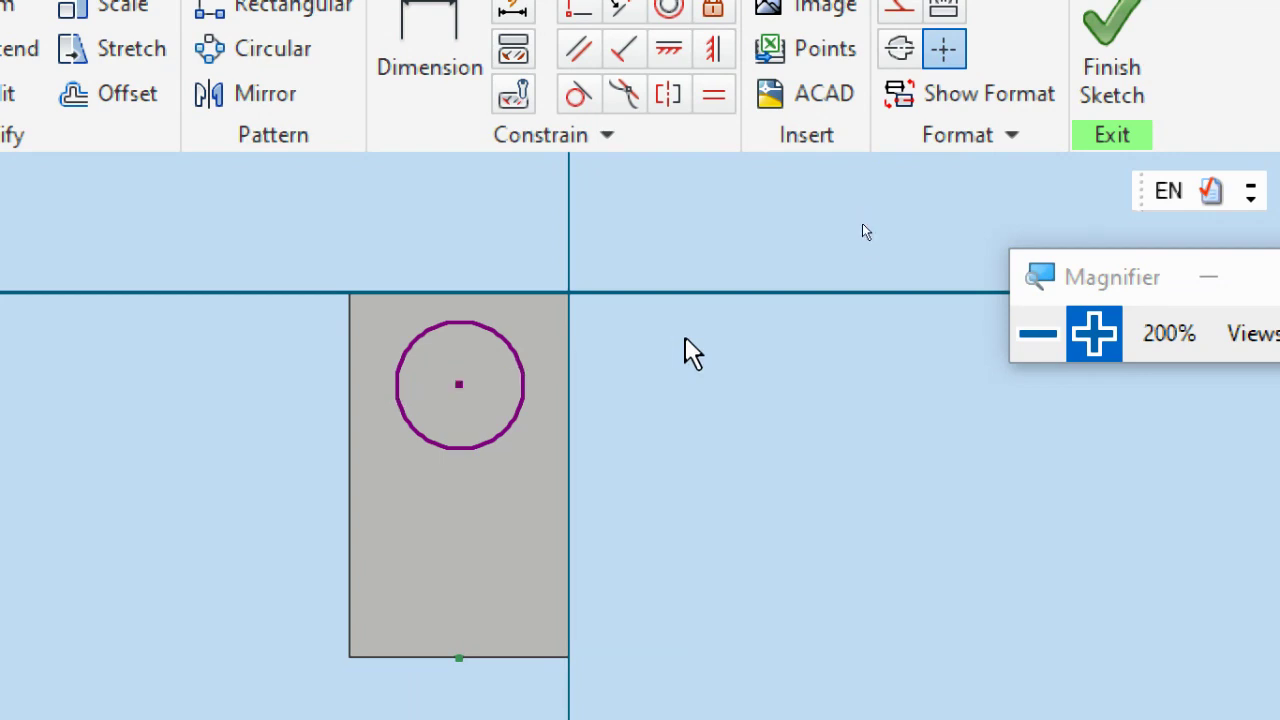
- Dimension the diameter of the circle on the end face as 19 mm
{"action": "left_click", "coordinate": [427, 60]}
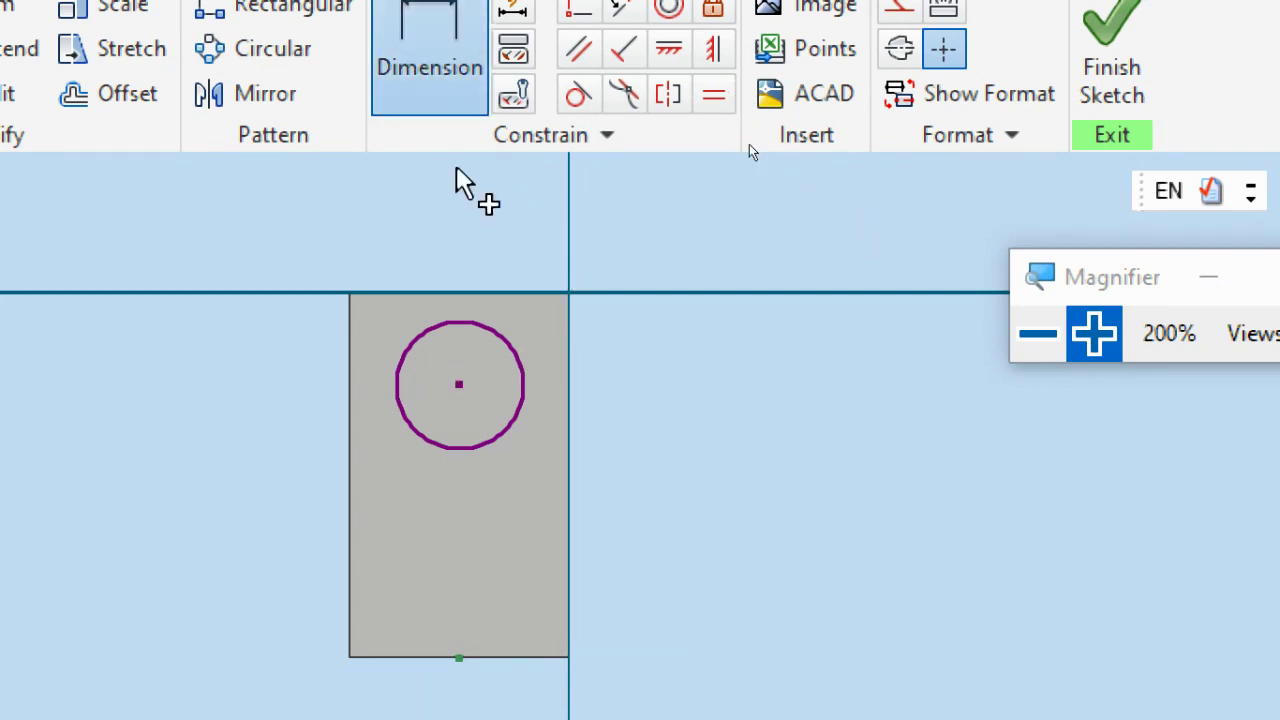
{"action": "left_click", "coordinate": [527, 380]}
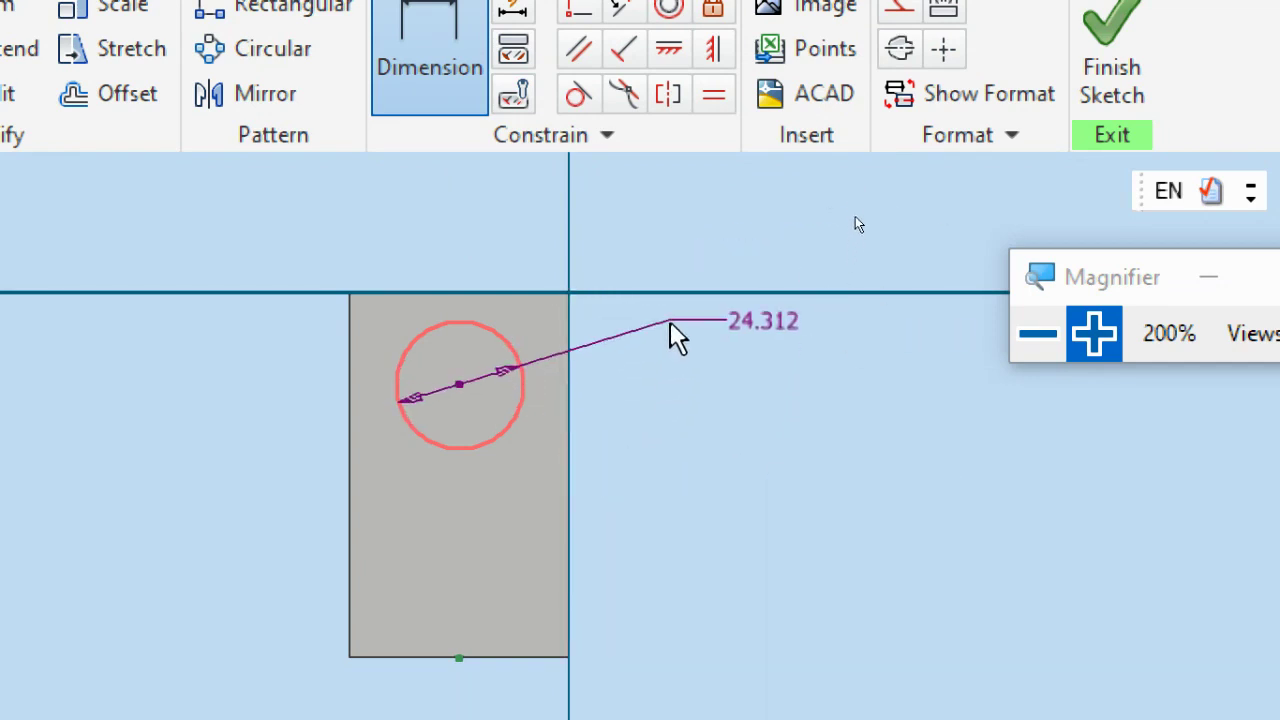
{"action": "left_click", "coordinate": [670, 323]}
{"action": "type", "text": "19"}
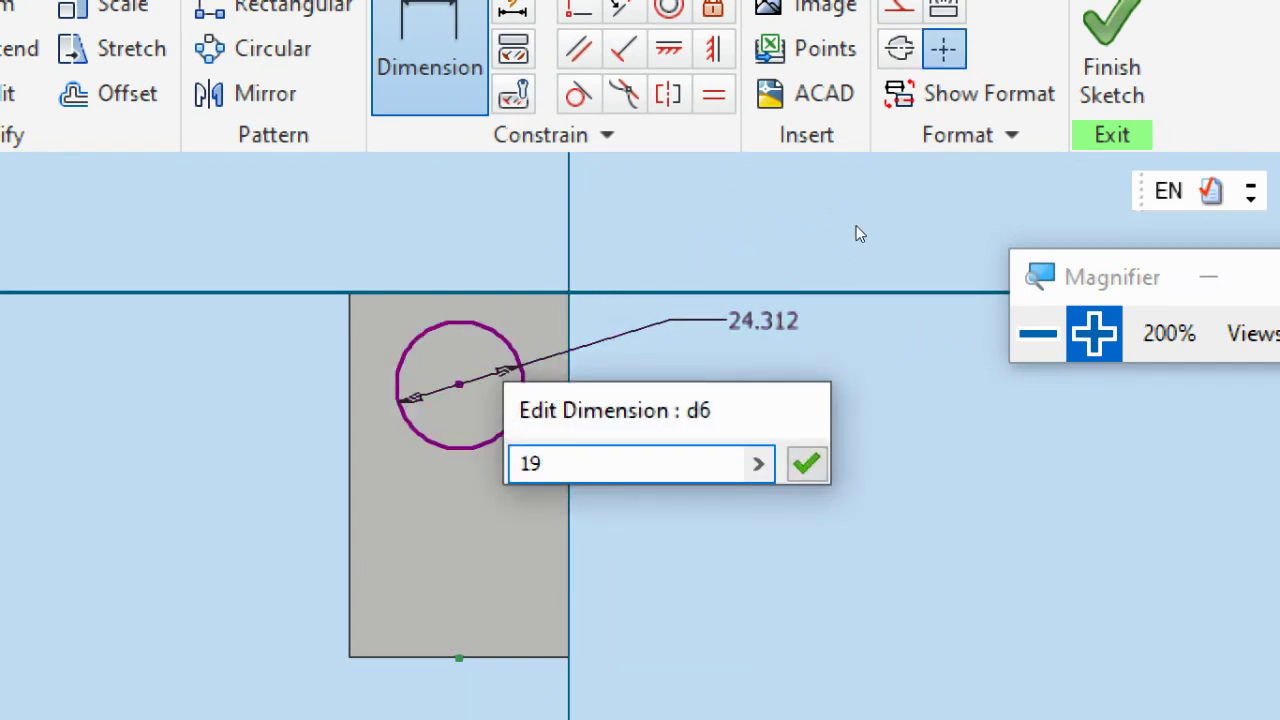
{"action": "key", "text": "Return"}
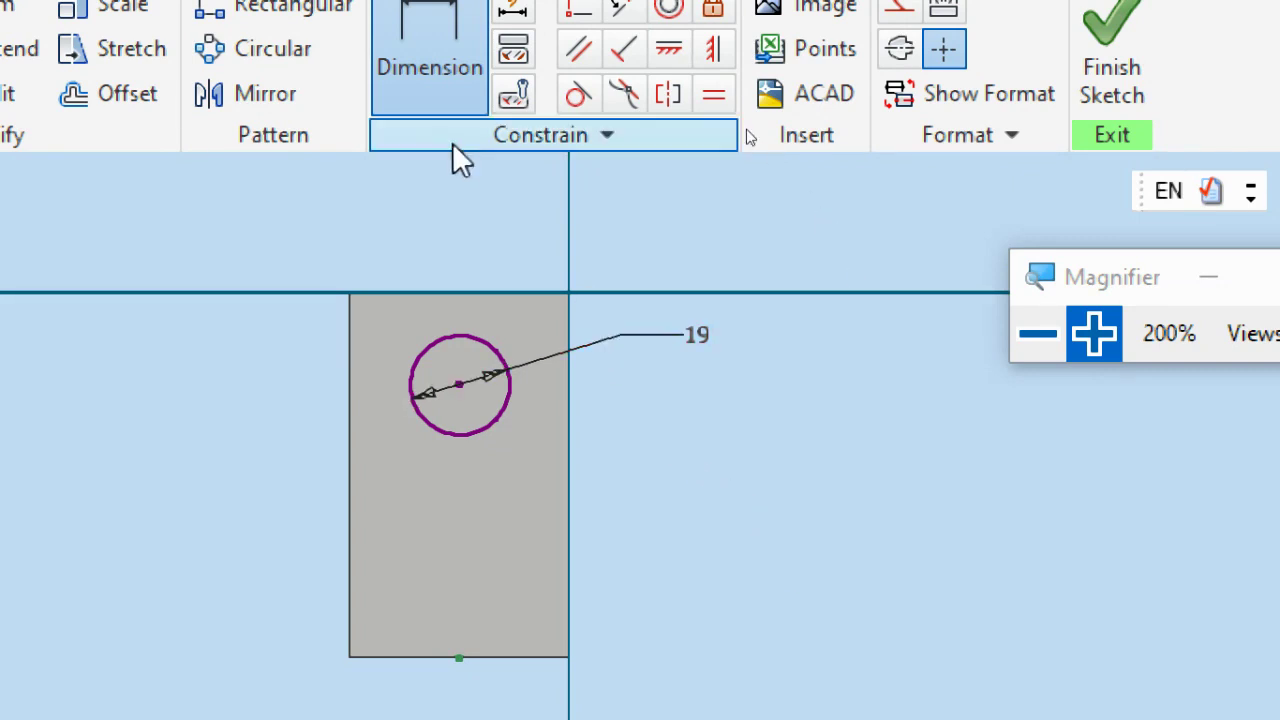
{"action": "left_click", "coordinate": [445, 78]}
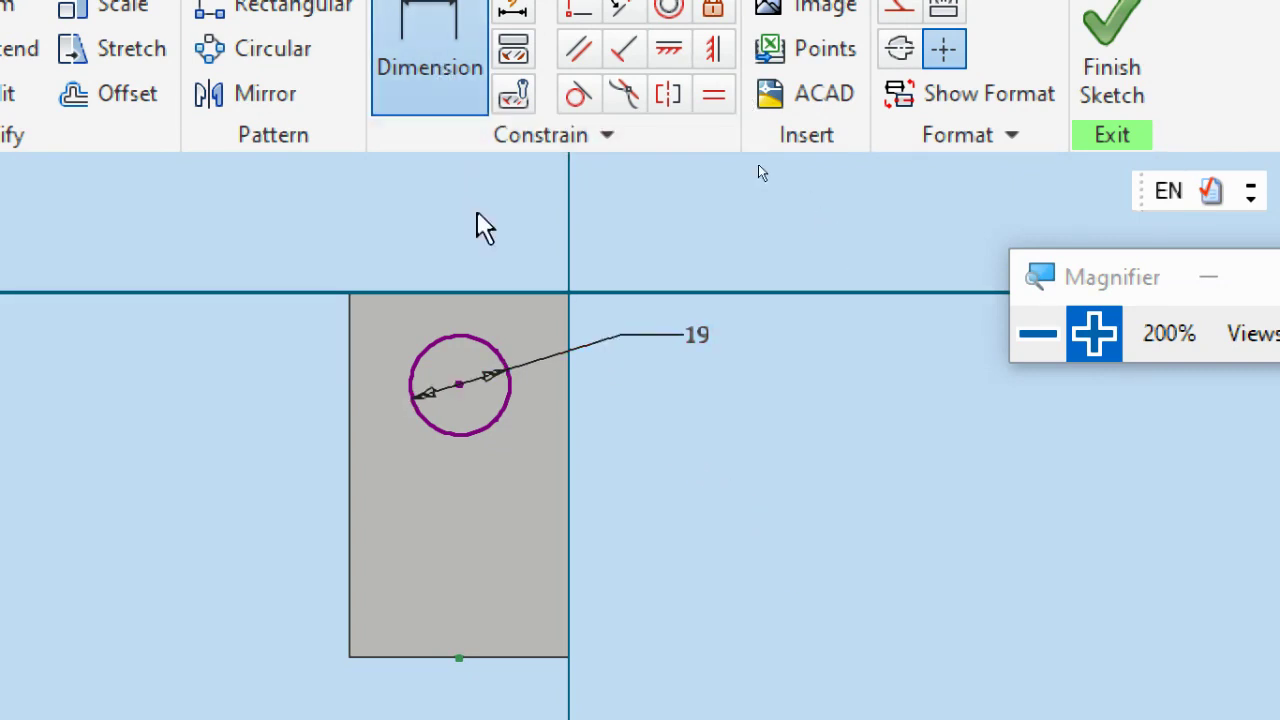
- Dimension the circle's height above the lower edge of the end face as 30 mm
{"action": "left_click", "coordinate": [505, 413]}
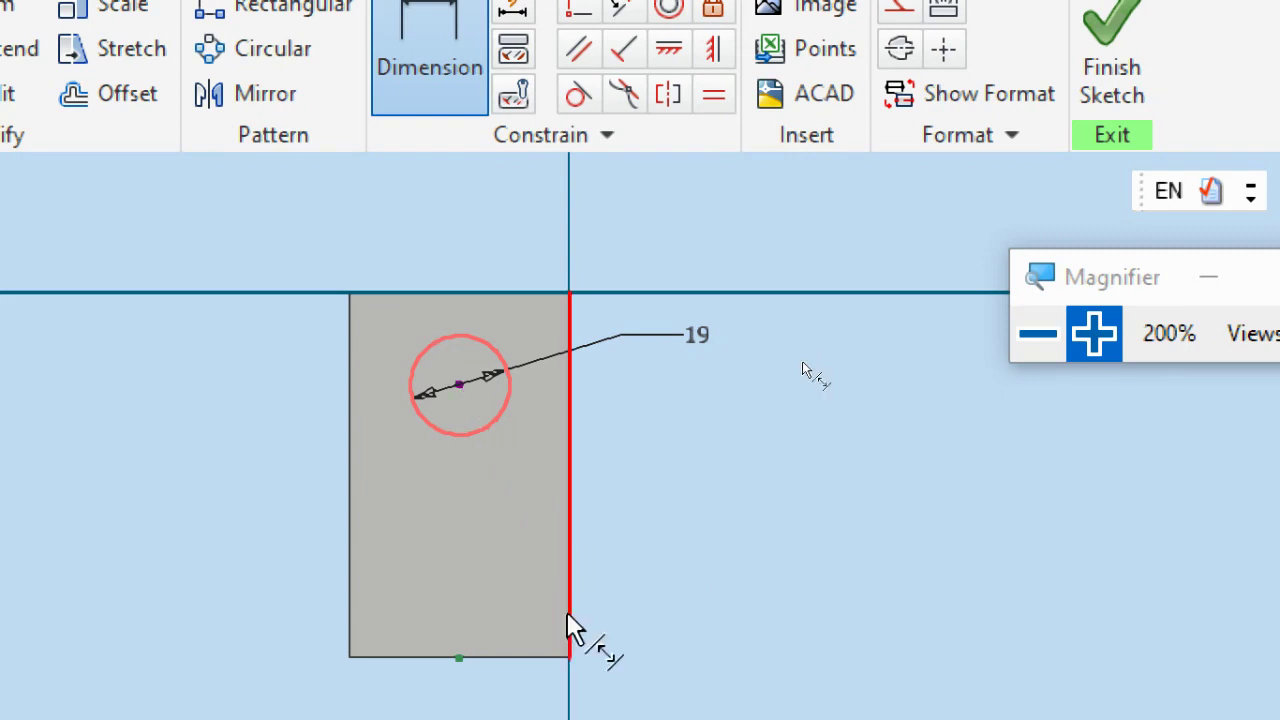
{"action": "left_click", "coordinate": [500, 660]}
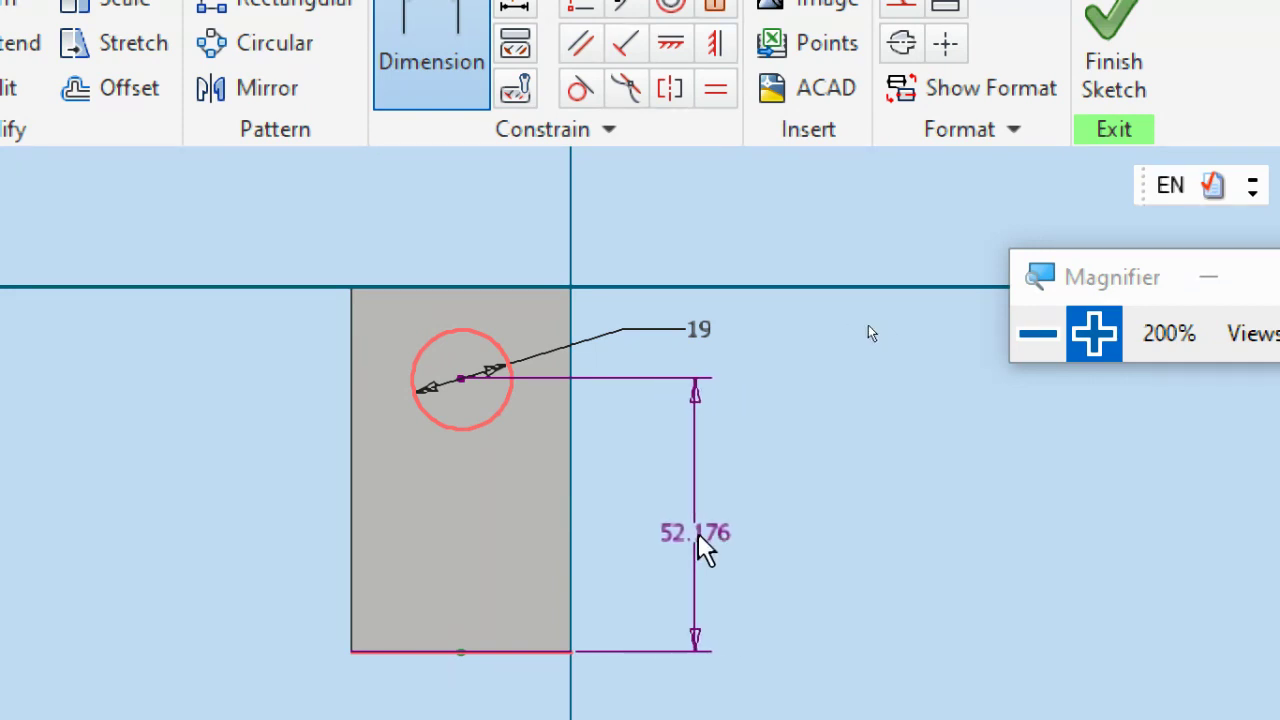
{"action": "left_click", "coordinate": [703, 548]}
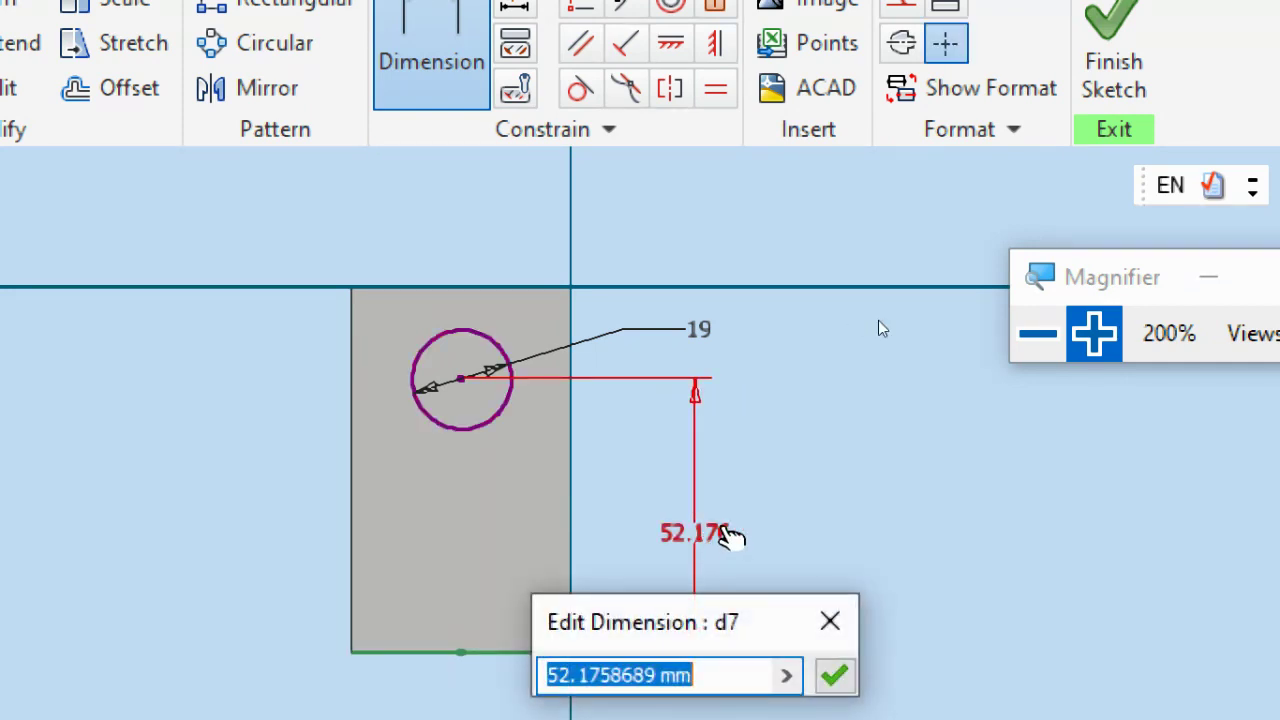
{"action": "type", "text": "30"}
{"action": "key", "text": "Return"}
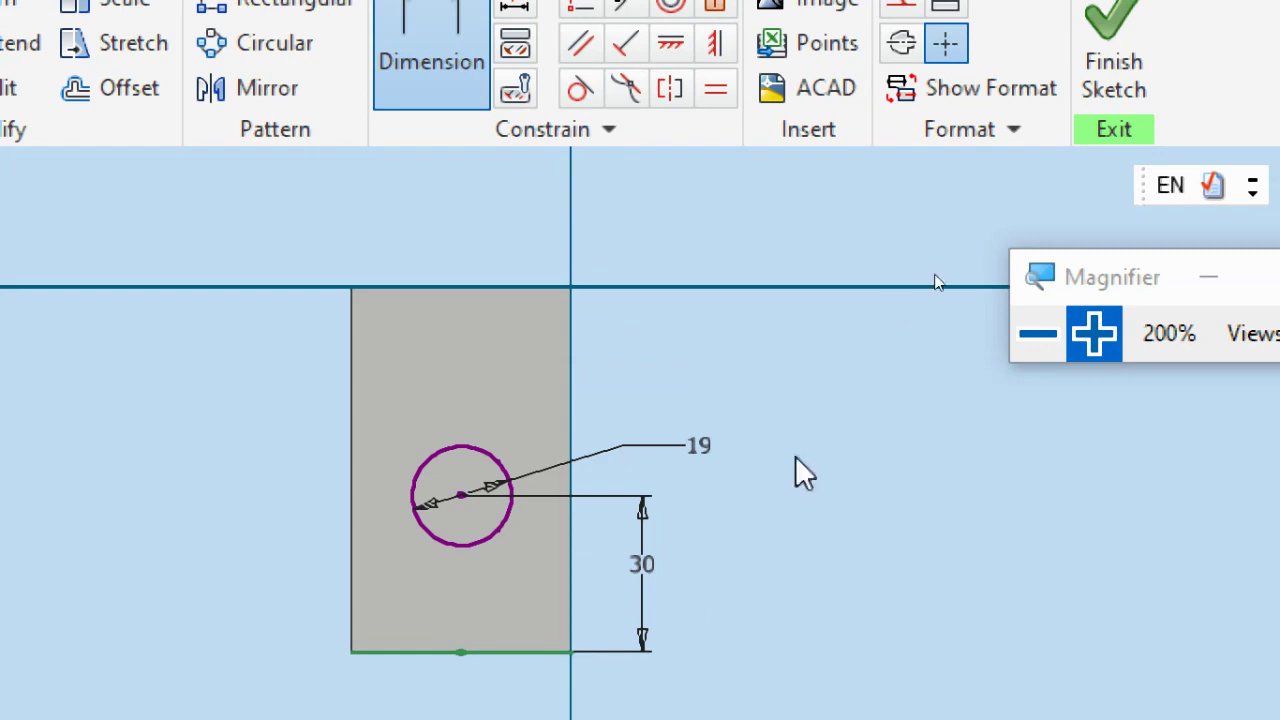
- Examine the dimensioned circle on the end face, and review step 3 of the workflow notes in Word about sketching and finishing the profile
{"action": "left_click", "coordinate": [1036, 333]}
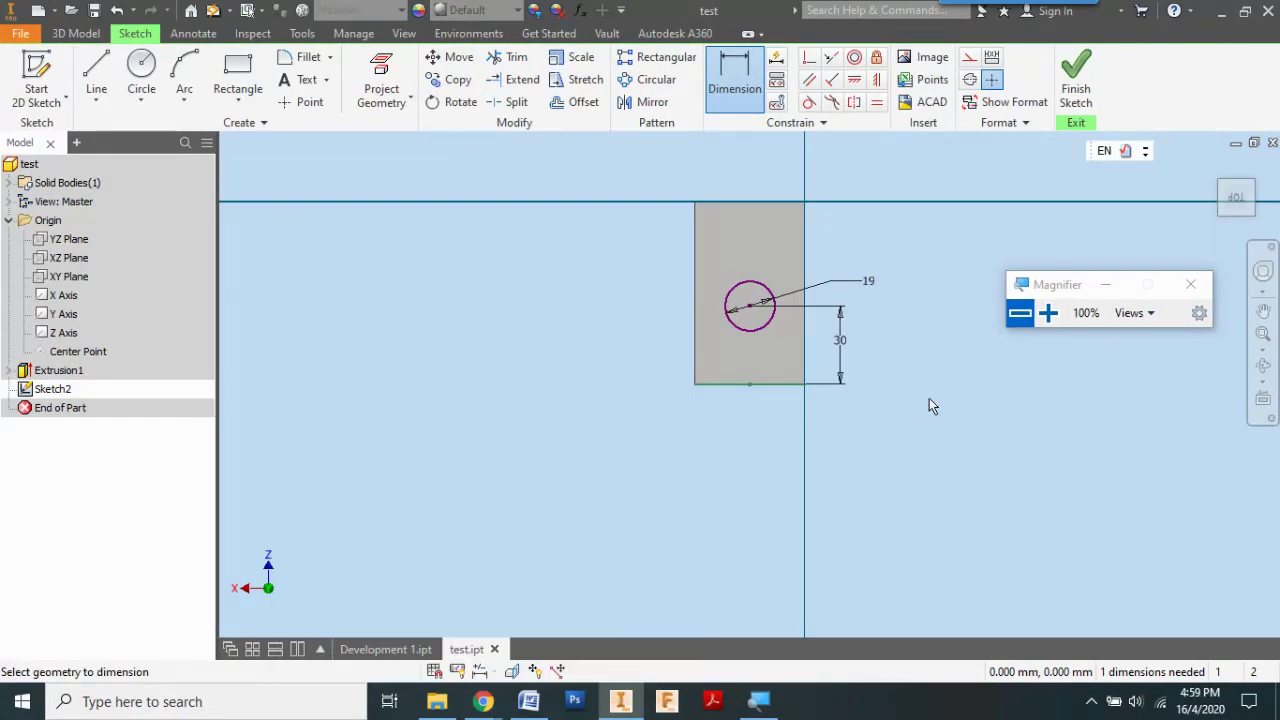
{"action": "scroll", "coordinate": [888, 305], "scroll_direction": "down", "scroll_amount": 3}
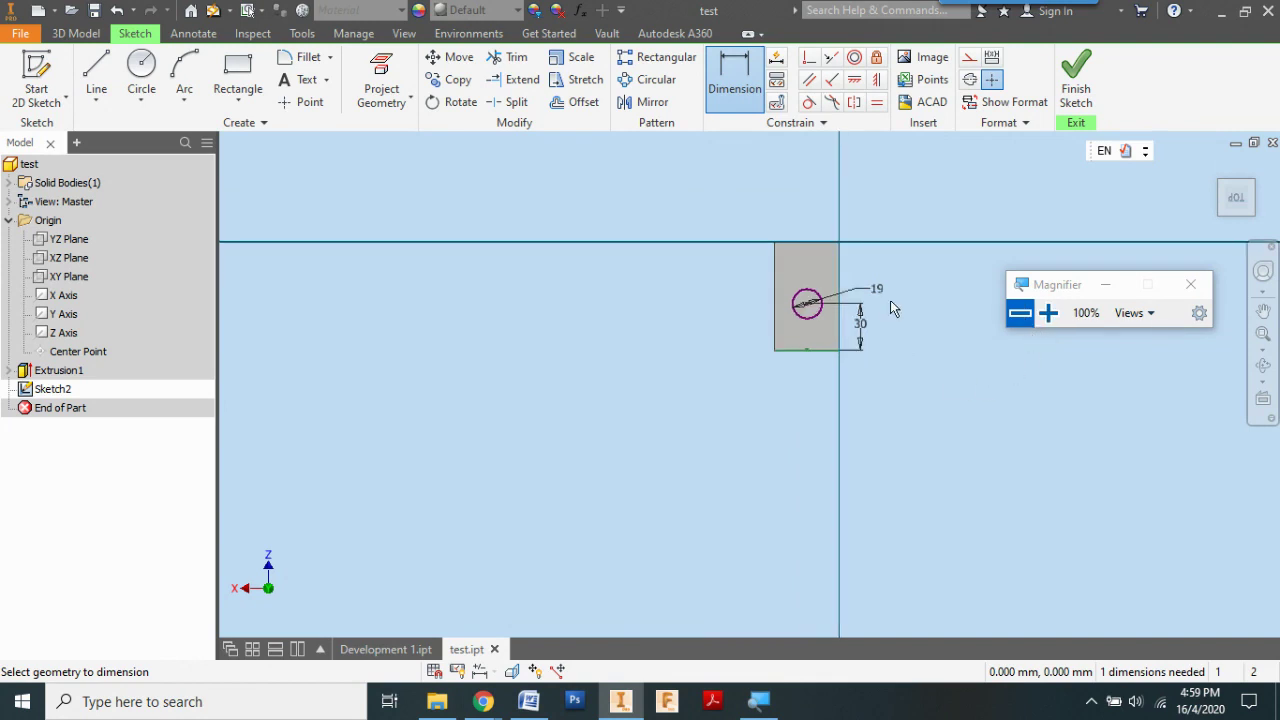
{"action": "scroll", "coordinate": [888, 305], "scroll_direction": "up", "scroll_amount": 4}
{"action": "scroll", "coordinate": [813, 283], "scroll_direction": "up", "scroll_amount": 3}
{"action": "scroll", "coordinate": [679, 268], "scroll_direction": "up", "scroll_amount": 2}
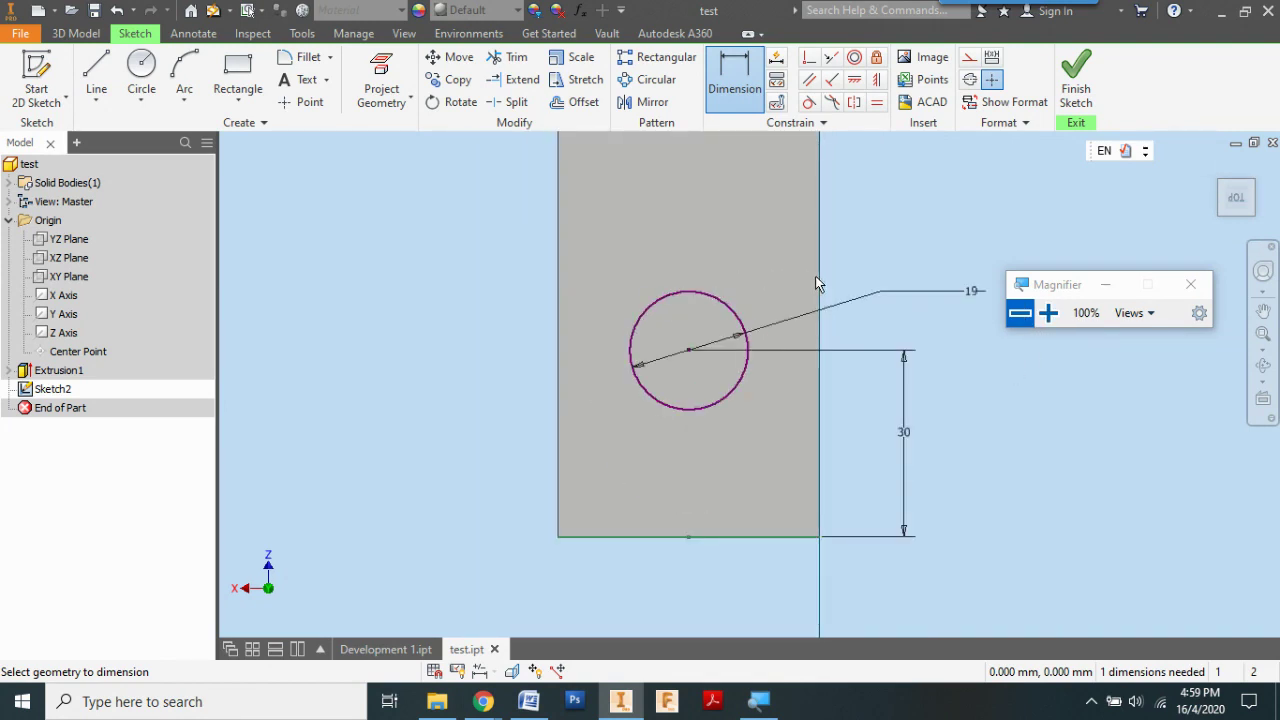
{"action": "left_click", "coordinate": [528, 701]}
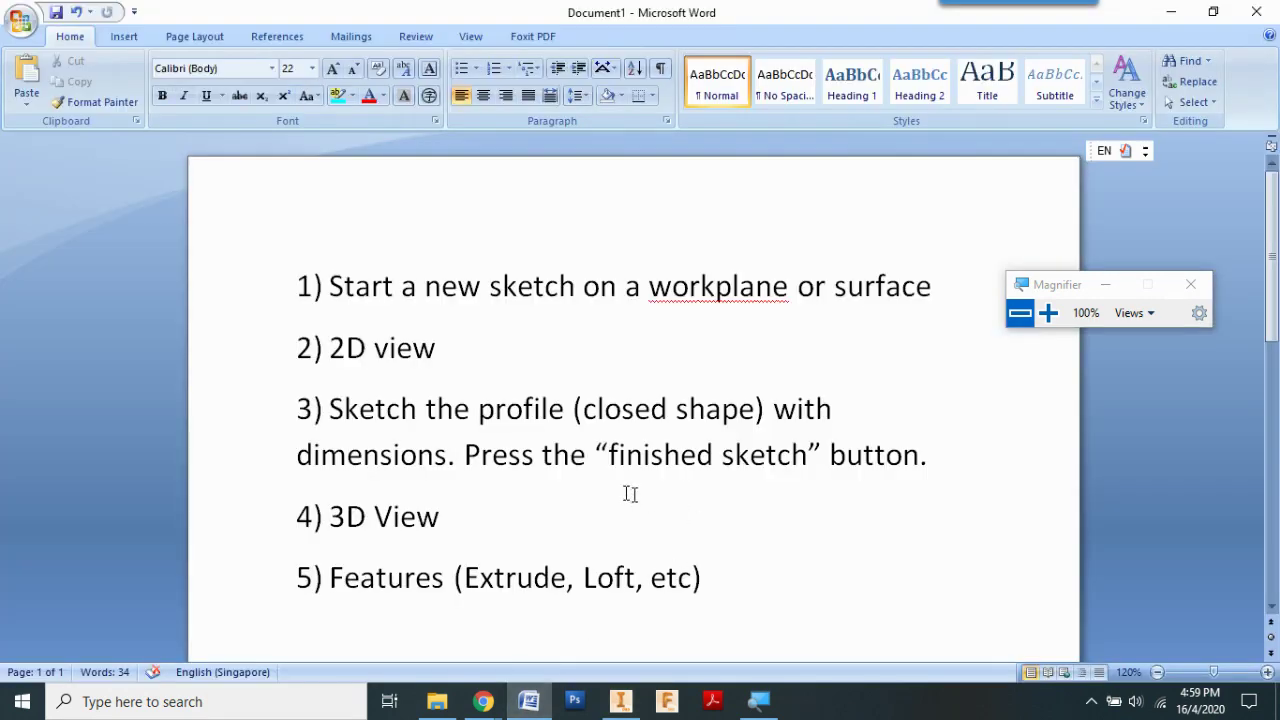
{"action": "mouse_move", "coordinate": [333, 408]}
{"action": "left_mouse_down"}
{"action": "mouse_move", "coordinate": [508, 437]}
{"action": "mouse_move", "coordinate": [890, 457]}
{"action": "left_mouse_up"}
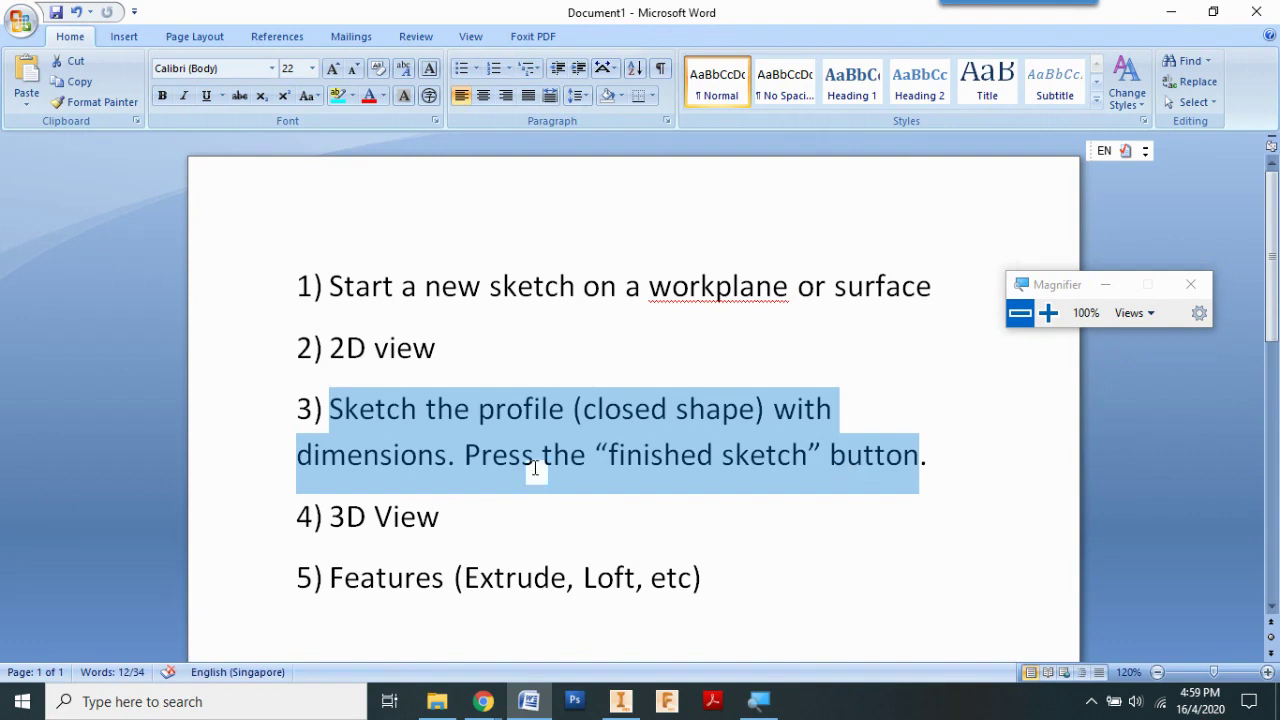
{"action": "left_click_drag", "start_coordinate": [534, 455], "coordinate": [818, 458]}
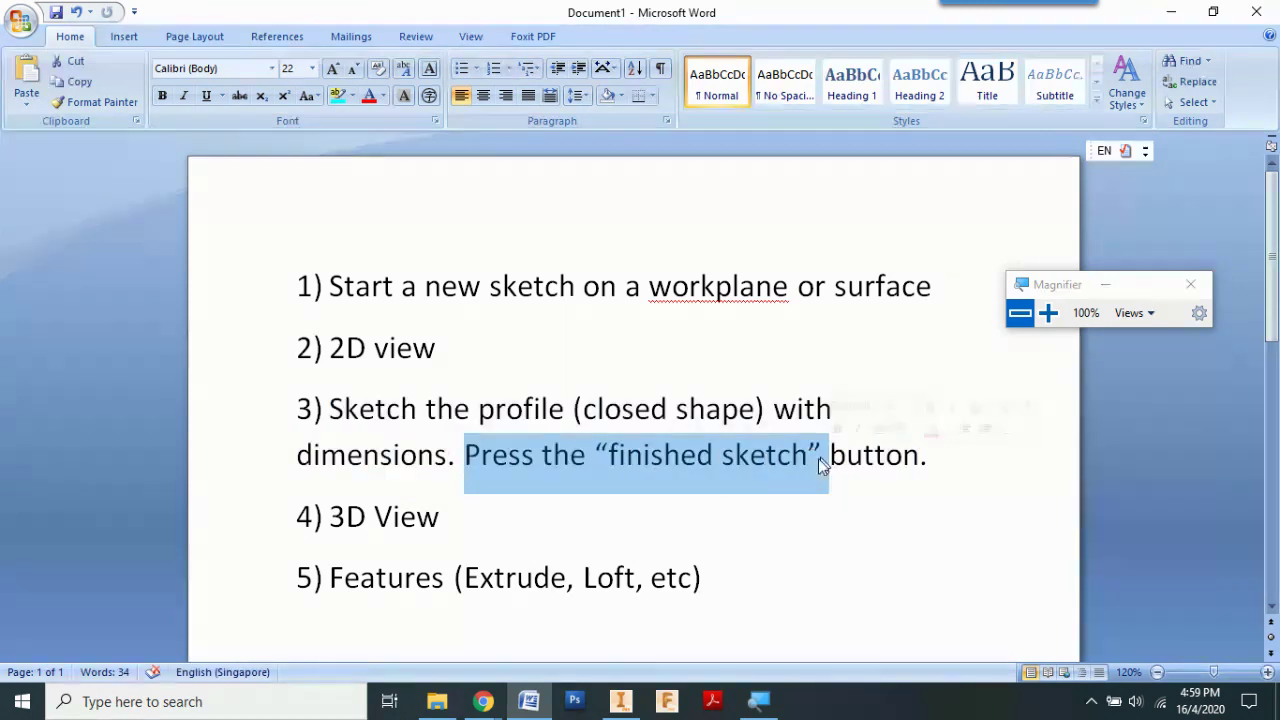
- Switch back to Inventor and finish the circle sketch to return to the 3D view
{"action": "left_click", "coordinate": [621, 701]}
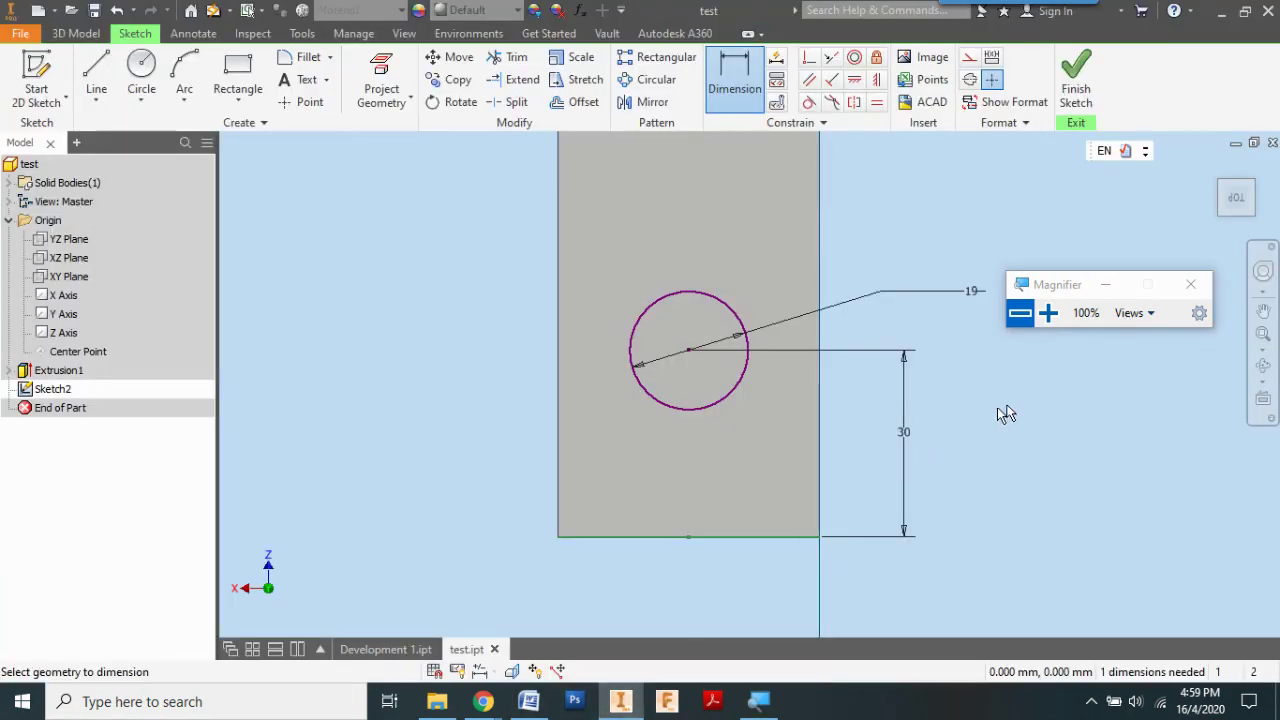
{"action": "left_click", "coordinate": [1047, 313]}
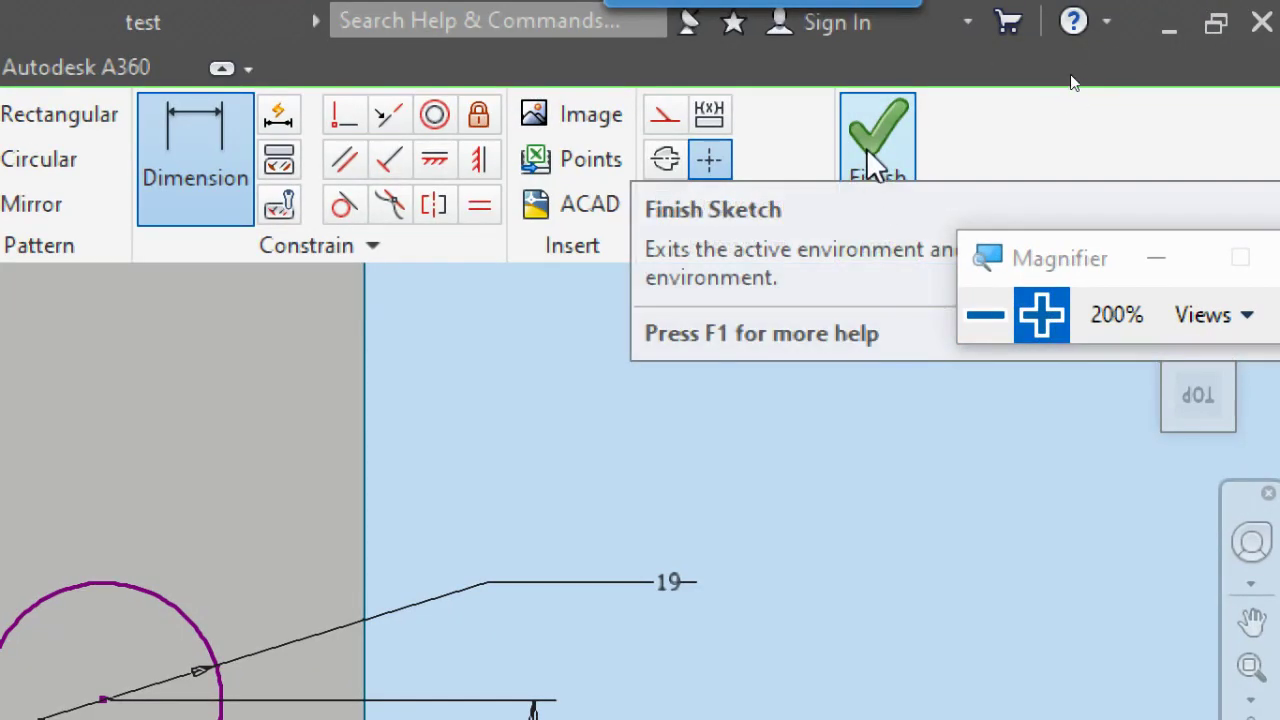
{"action": "left_click", "coordinate": [866, 148]}
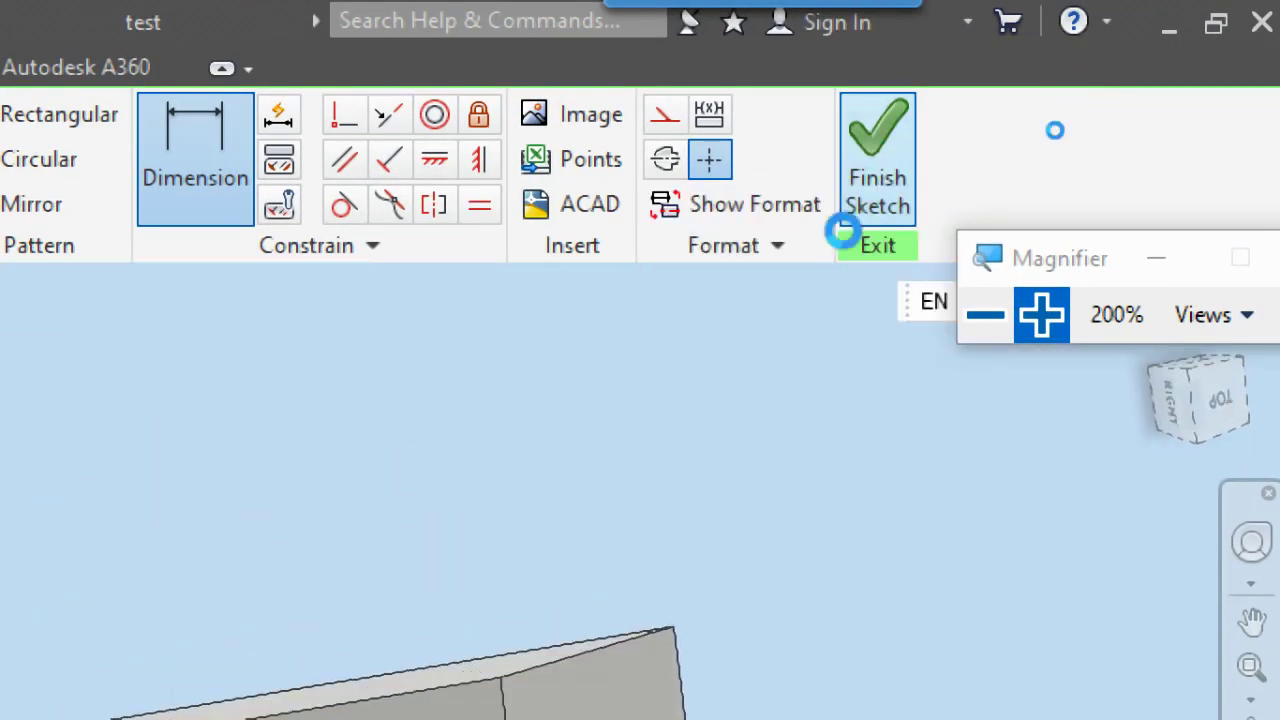
{"action": "left_click", "coordinate": [1003, 340]}
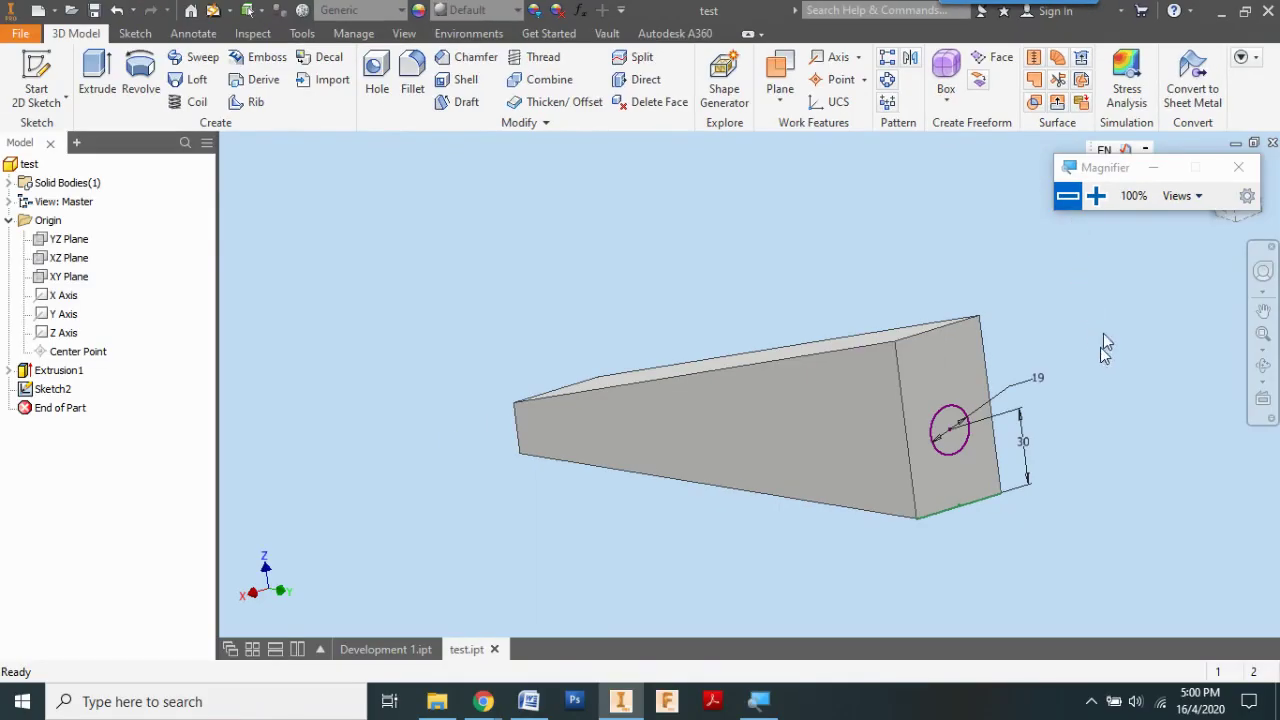
{"action": "left_click_drag", "start_coordinate": [1108, 182], "coordinate": [1115, 355]}
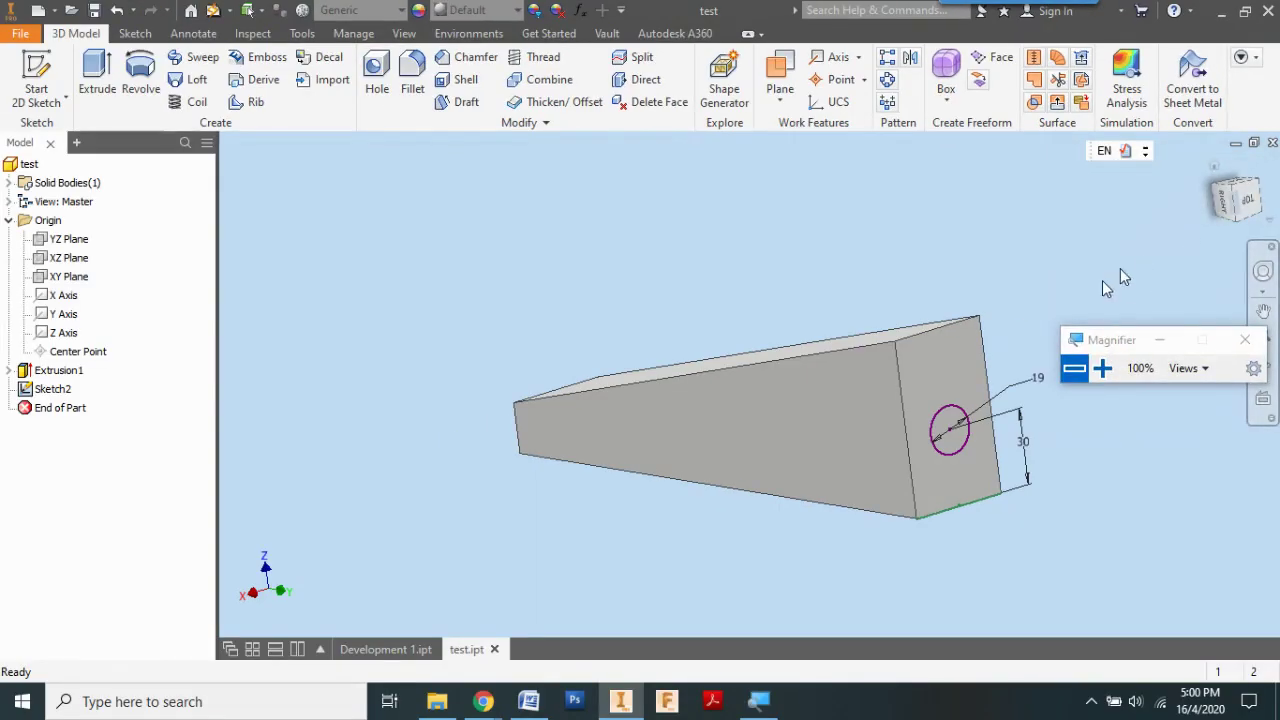
- Check the workflow notes in Word, and in Inventor extrude the circle as a cut 55 mm deep into the block's end face
{"action": "left_click", "coordinate": [528, 701]}
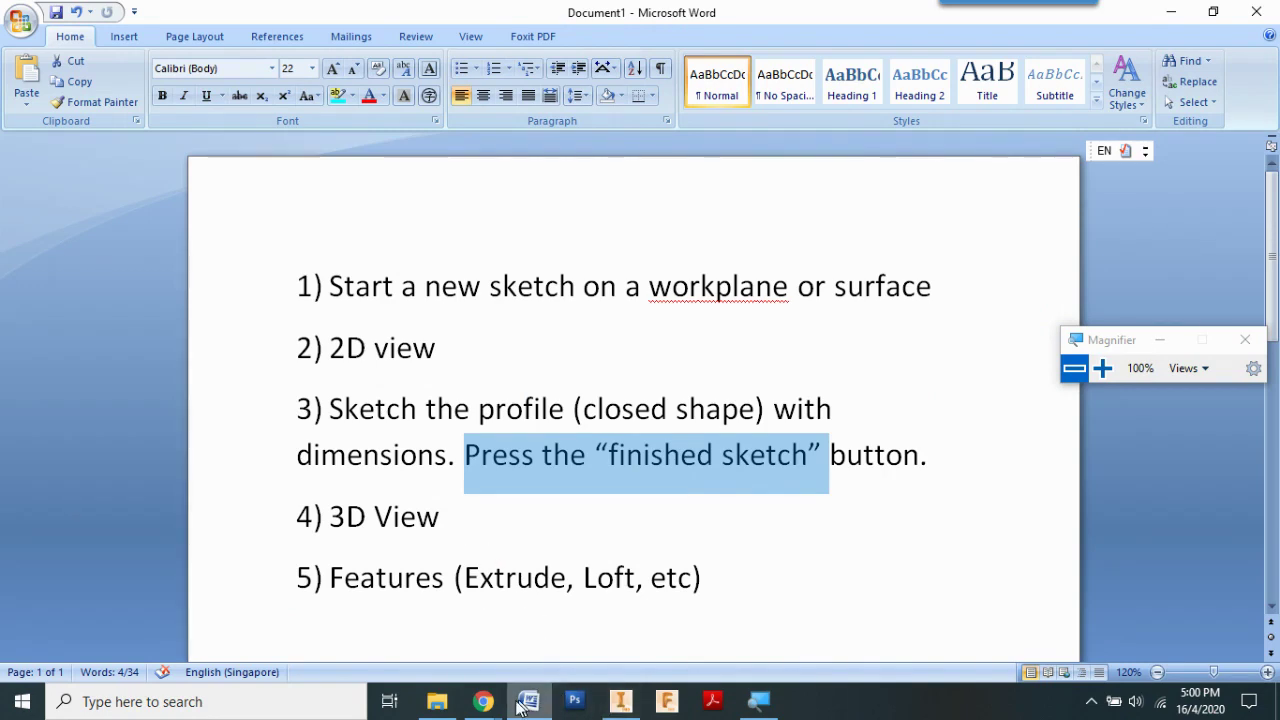
{"action": "left_click", "coordinate": [620, 701]}
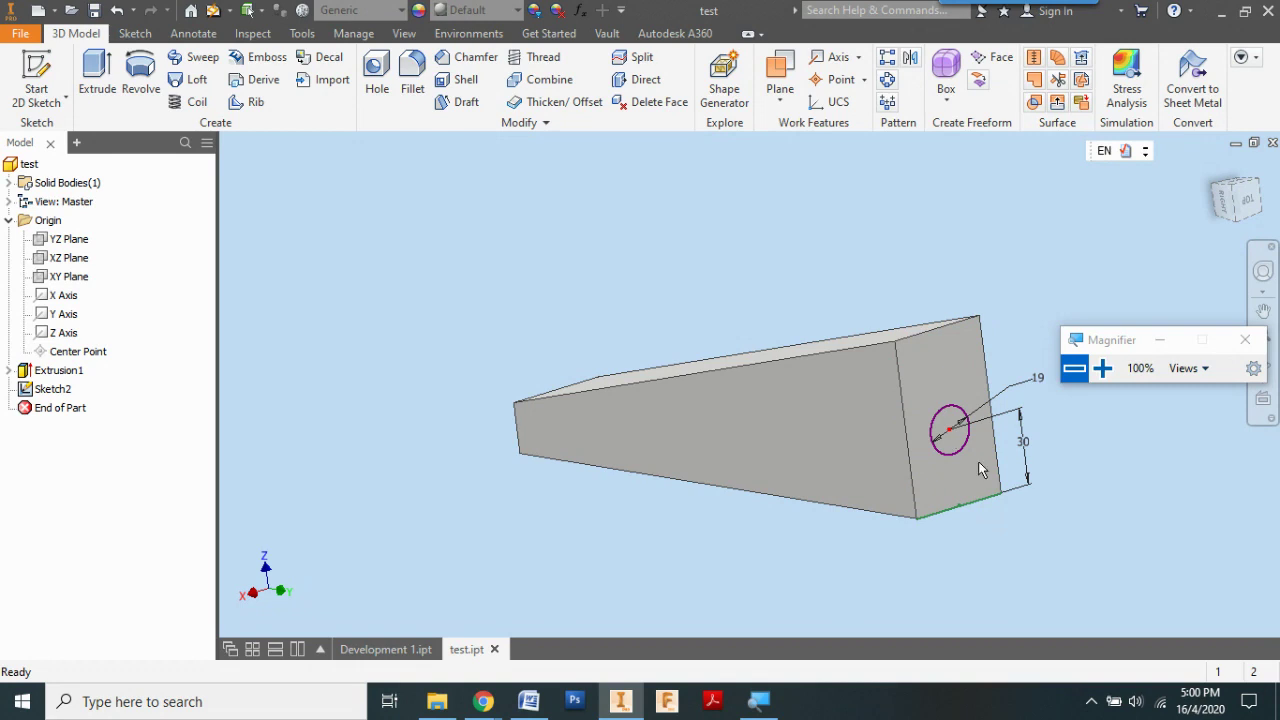
{"action": "scroll", "coordinate": [1037, 488], "scroll_direction": "up", "scroll_amount": 3}
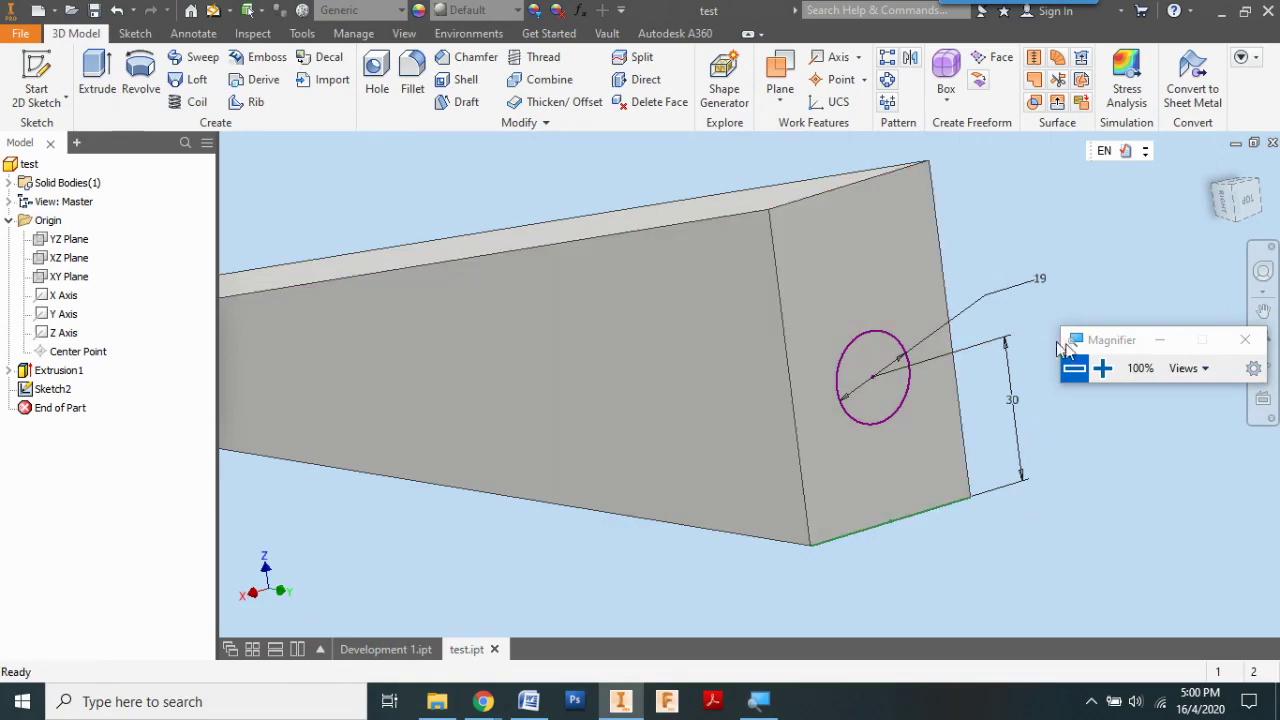
{"action": "left_click", "coordinate": [1102, 368]}
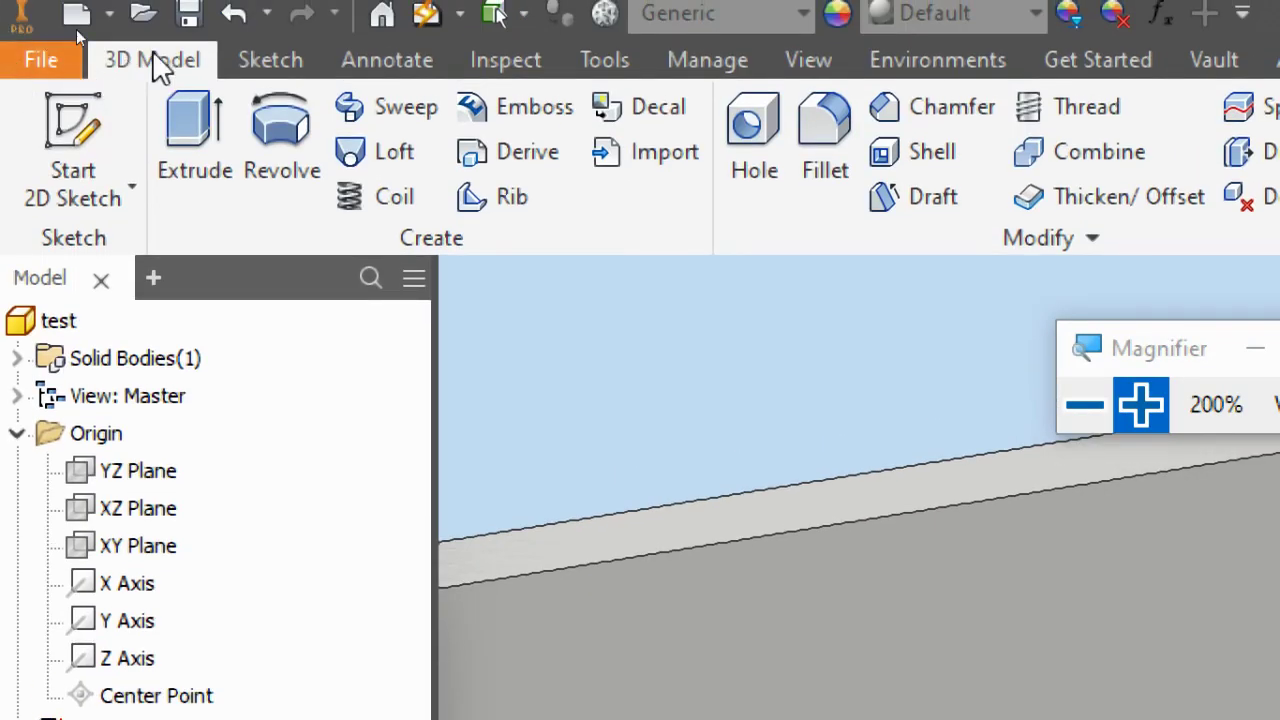
{"action": "left_click", "coordinate": [191, 142]}
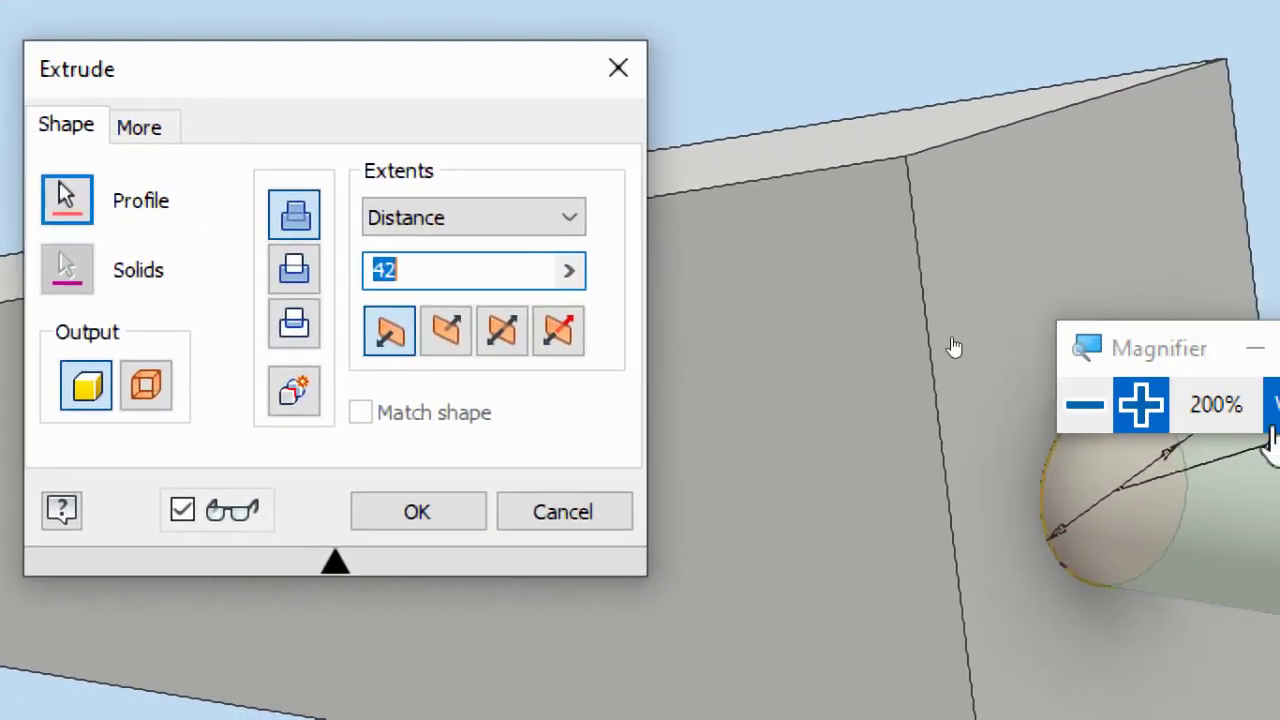
{"action": "left_click_drag", "start_coordinate": [1114, 343], "coordinate": [933, 92]}
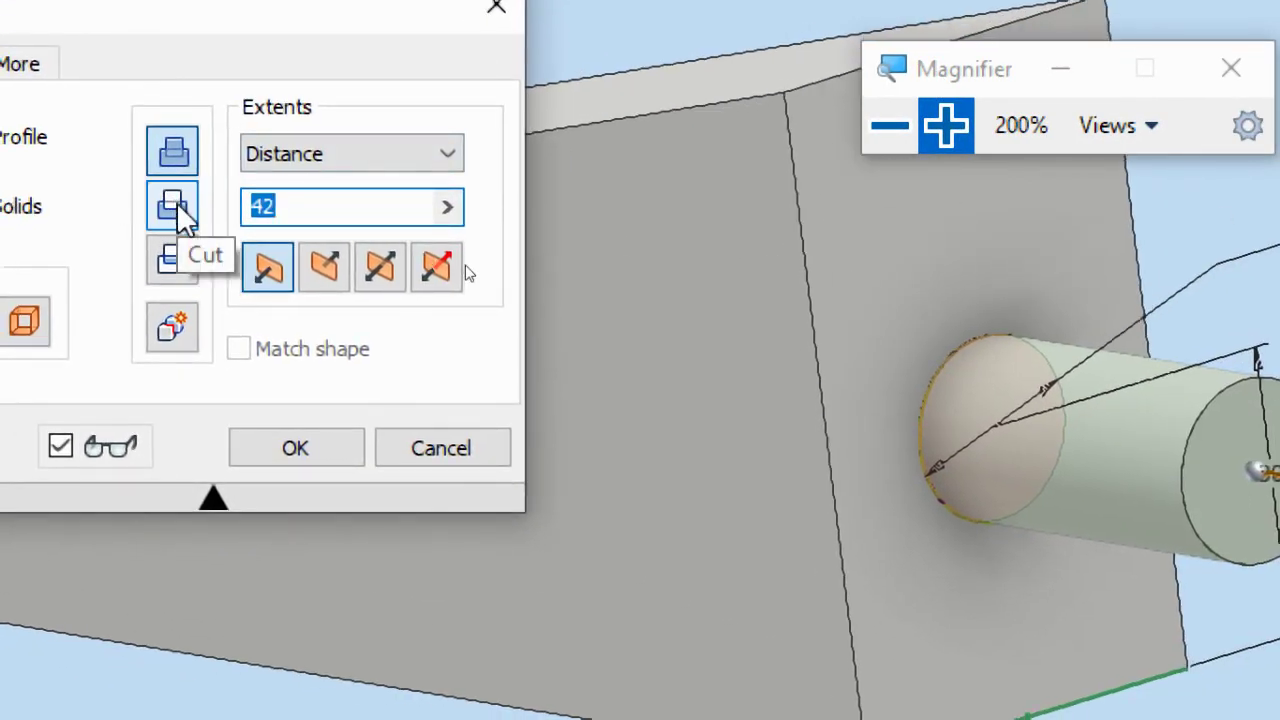
{"action": "left_click", "coordinate": [176, 206]}
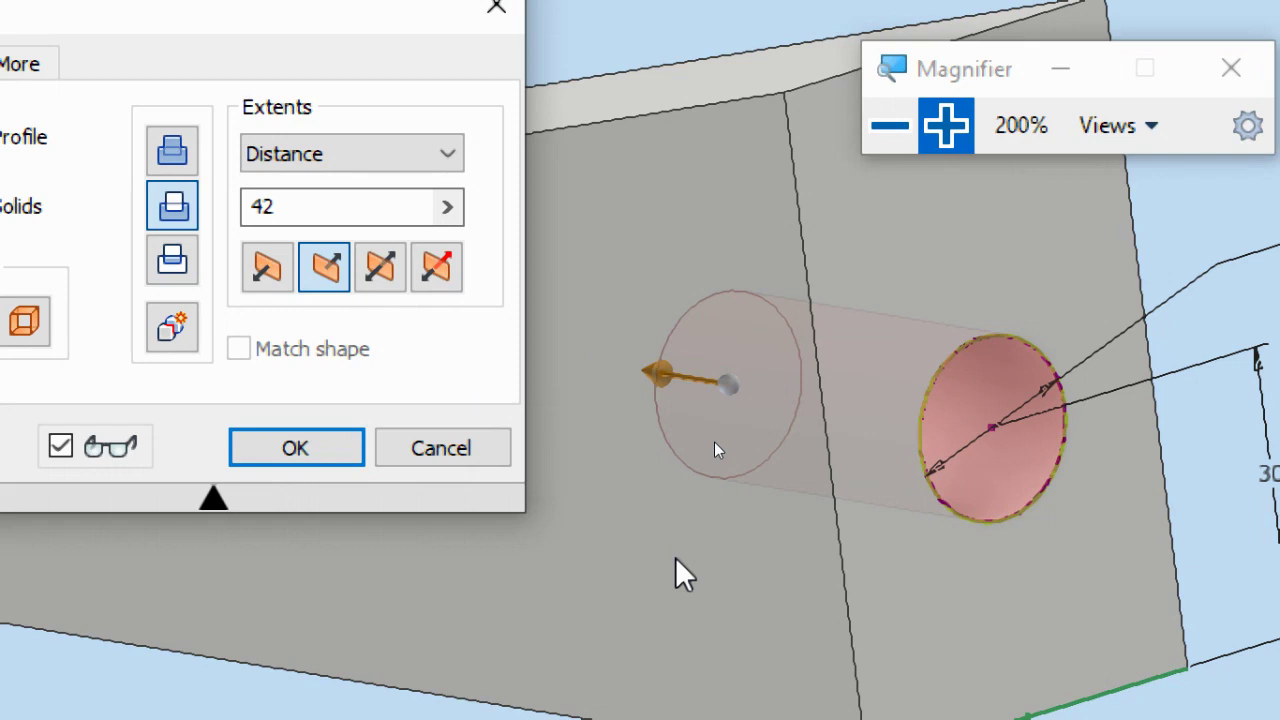
{"action": "double_click", "coordinate": [288, 206]}
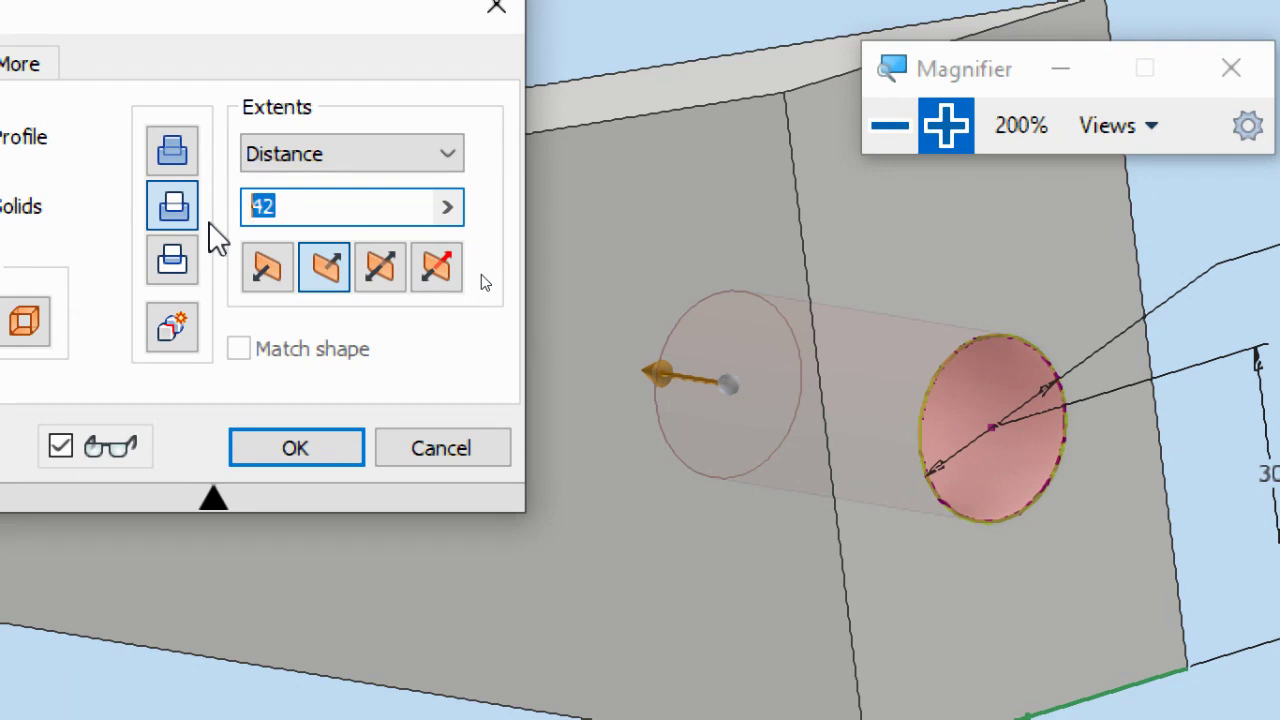
{"action": "type", "text": "55"}
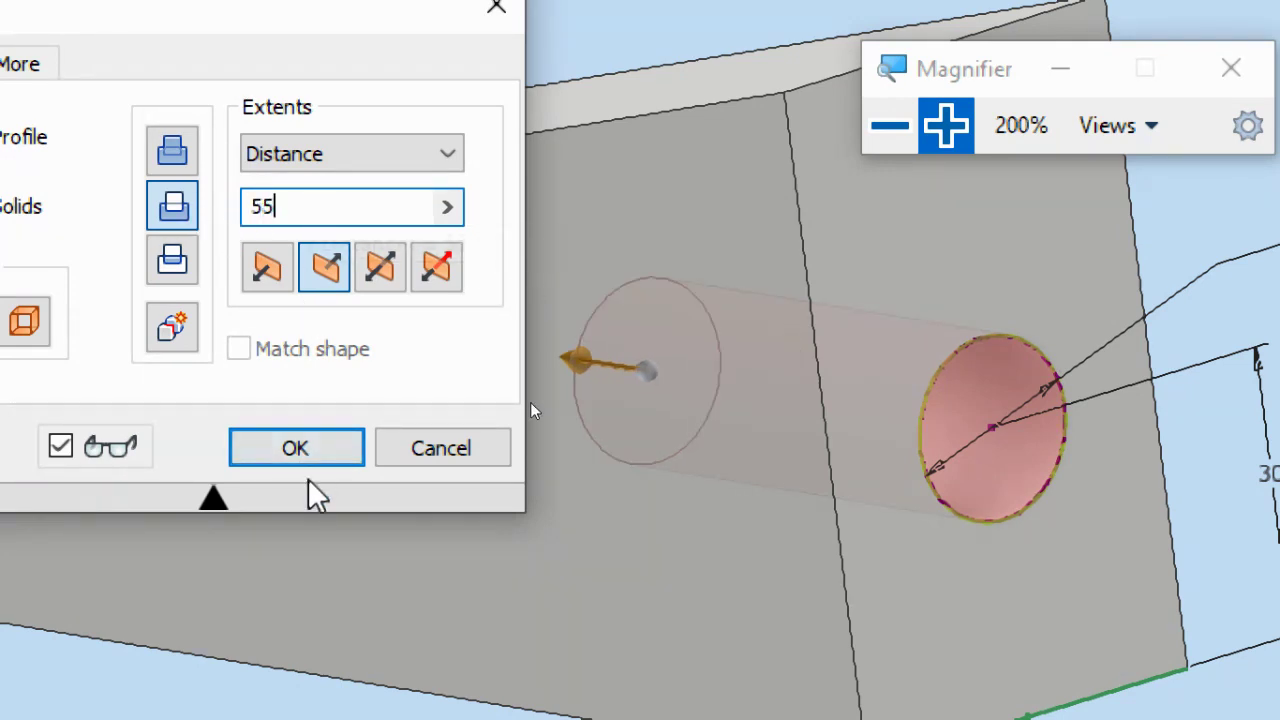
{"action": "left_click", "coordinate": [332, 452]}
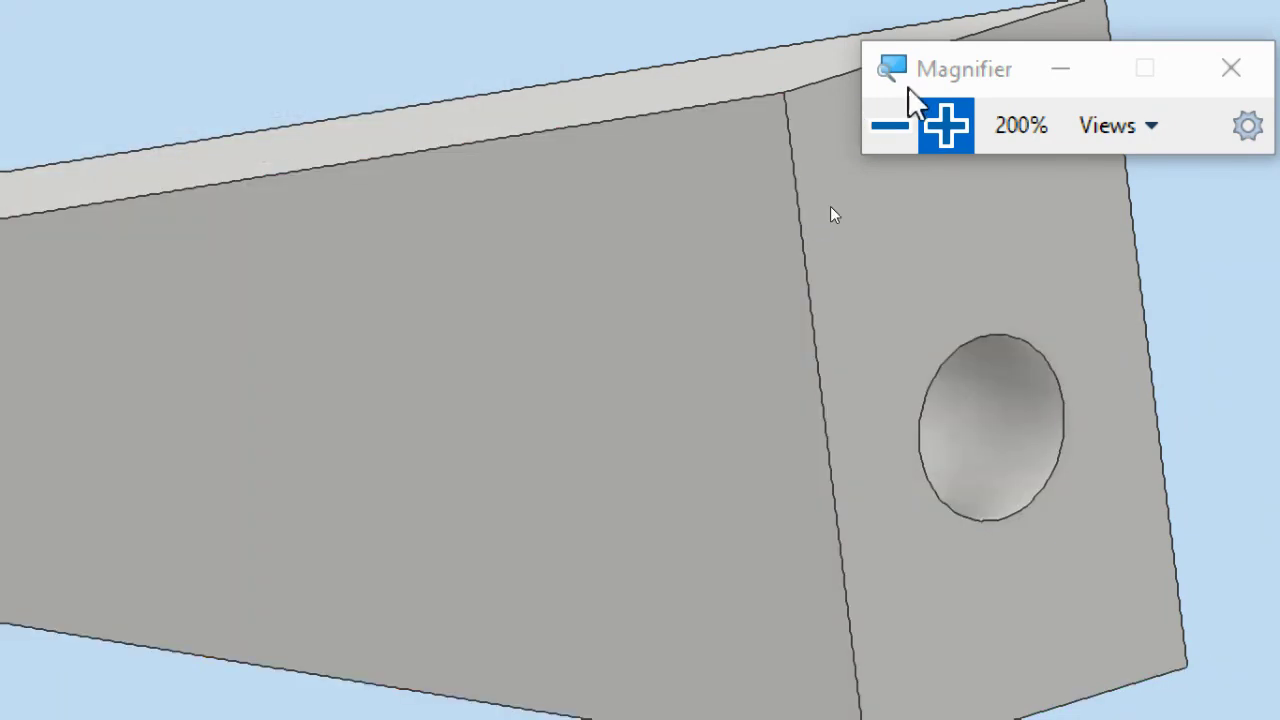
- Examine the block and the hole in its tall end face in 3D, and compare the process with the workflow notes in Word
{"action": "left_click", "coordinate": [891, 126]}
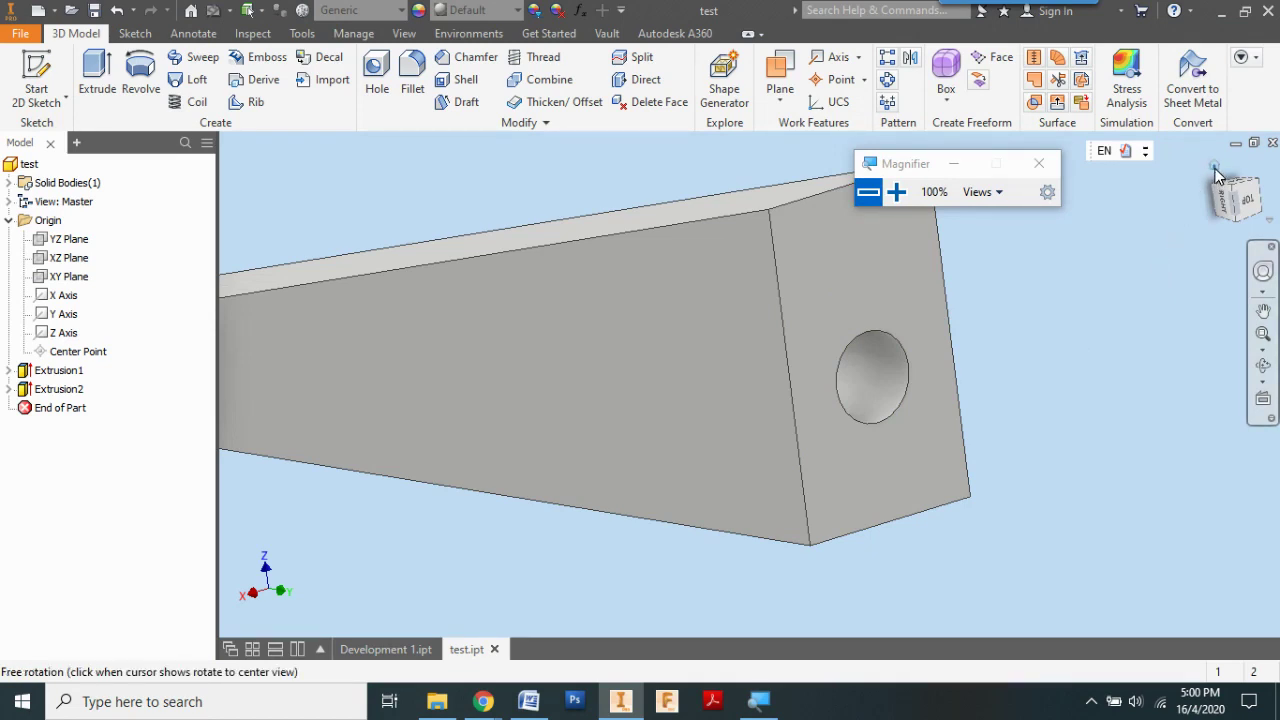
{"action": "left_click", "coordinate": [1214, 168]}
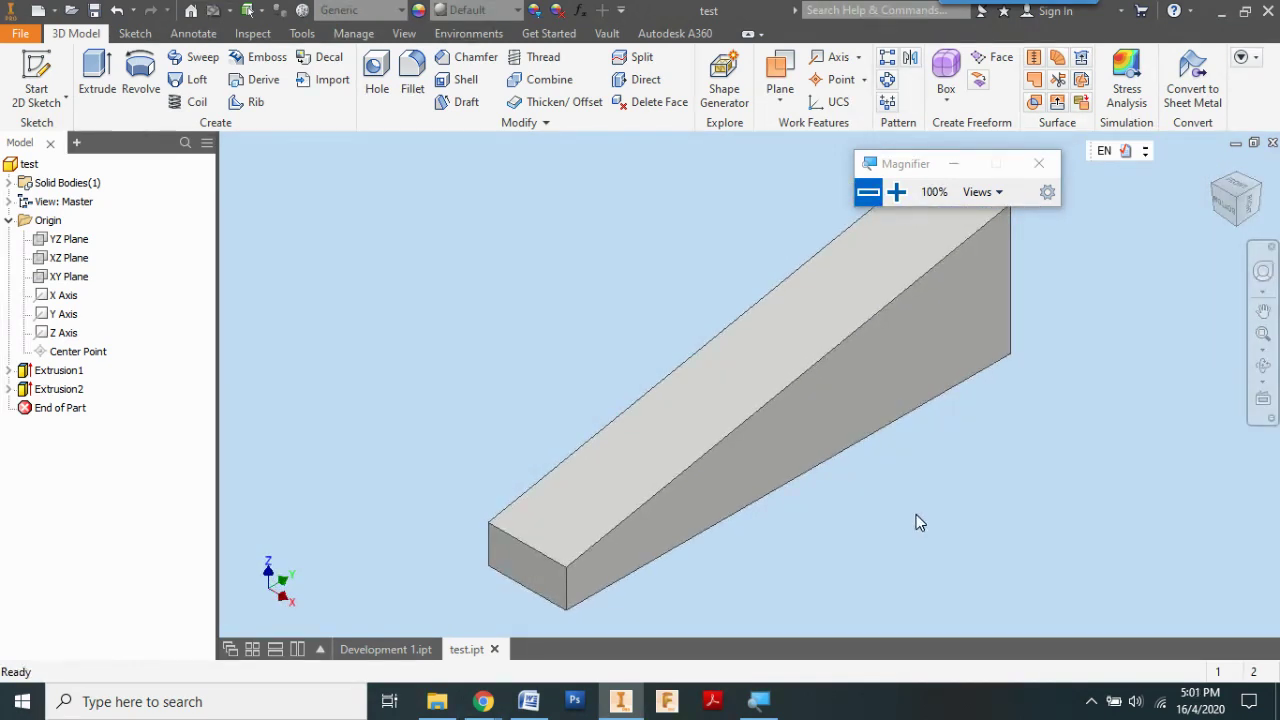
{"action": "middle_click_drag", "start_coordinate": [916, 515], "coordinate": [762, 477], "text": "shift"}
{"action": "middle_click_drag", "start_coordinate": [851, 494], "coordinate": [862, 503], "text": "shift"}
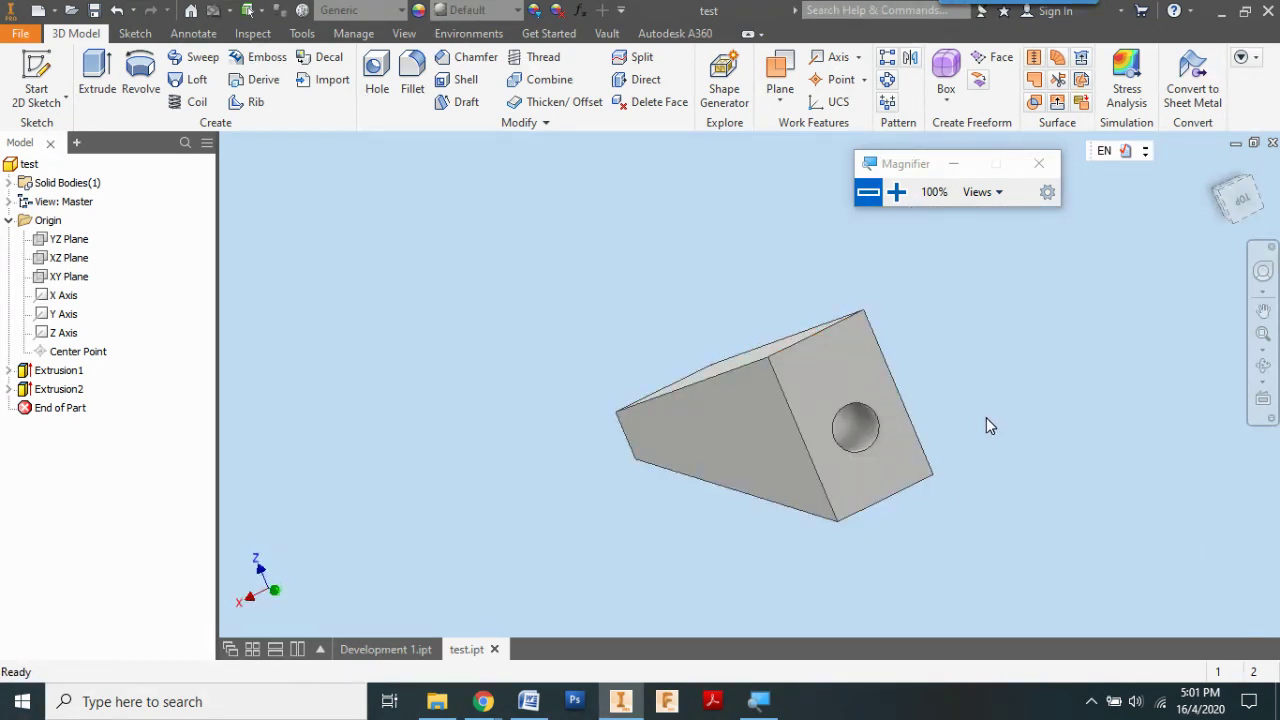
{"action": "left_click", "coordinate": [528, 701]}
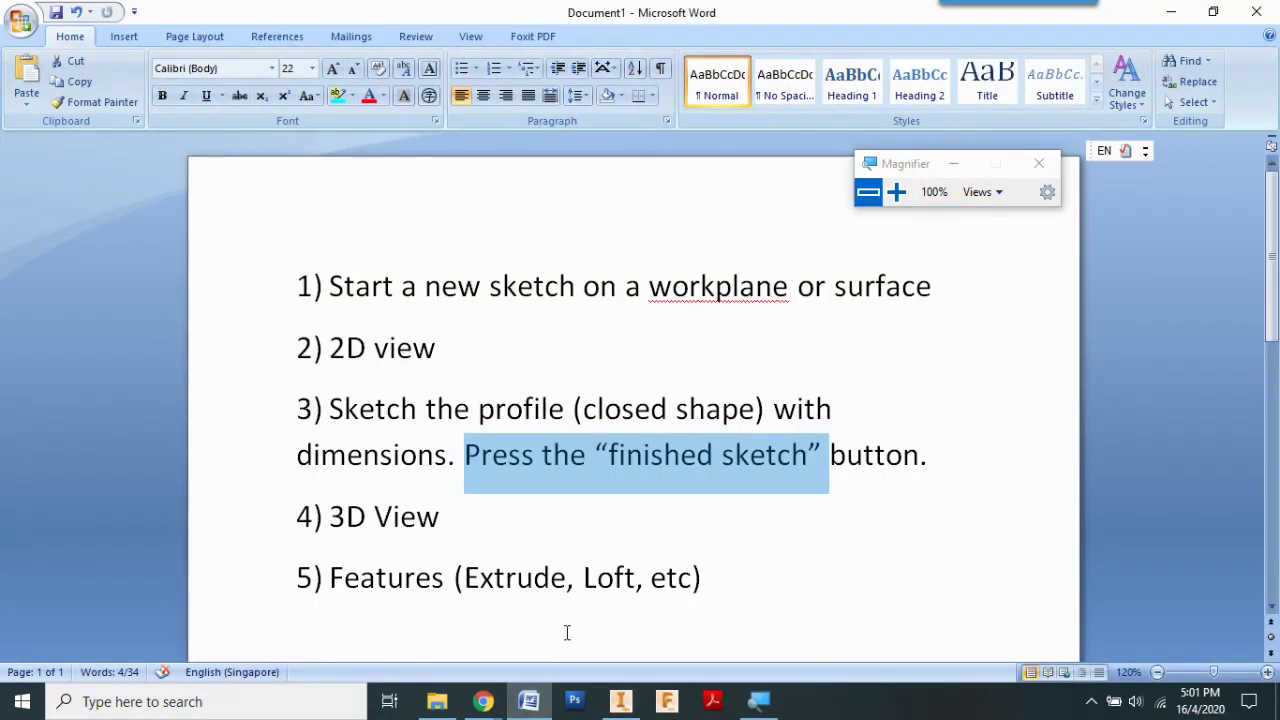
{"action": "left_click", "coordinate": [533, 703]}
{"action": "mouse_move", "coordinate": [485, 705]}
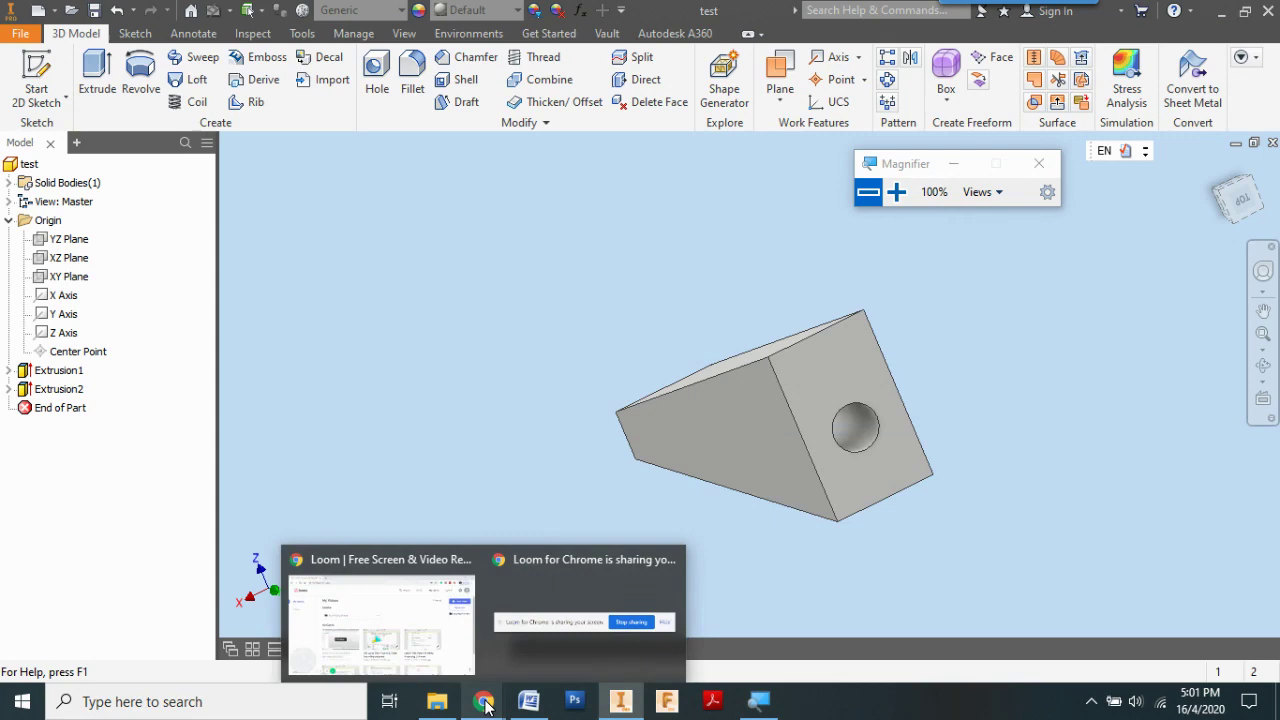
{"action": "left_click", "coordinate": [620, 701]}
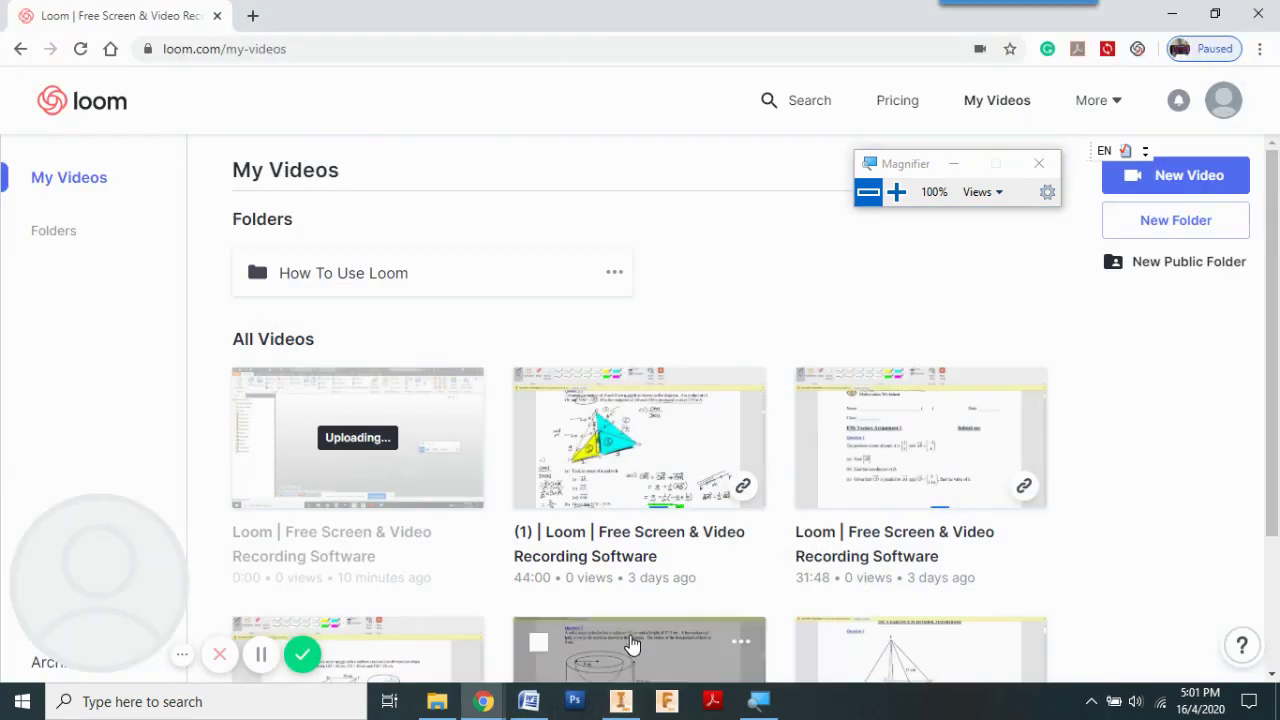
- Switch to the Development 1 part in Inventor and suppress all features from Extrusion4 through Extrusion7
{"action": "left_click", "coordinate": [620, 701]}
{"action": "left_click", "coordinate": [399, 658]}
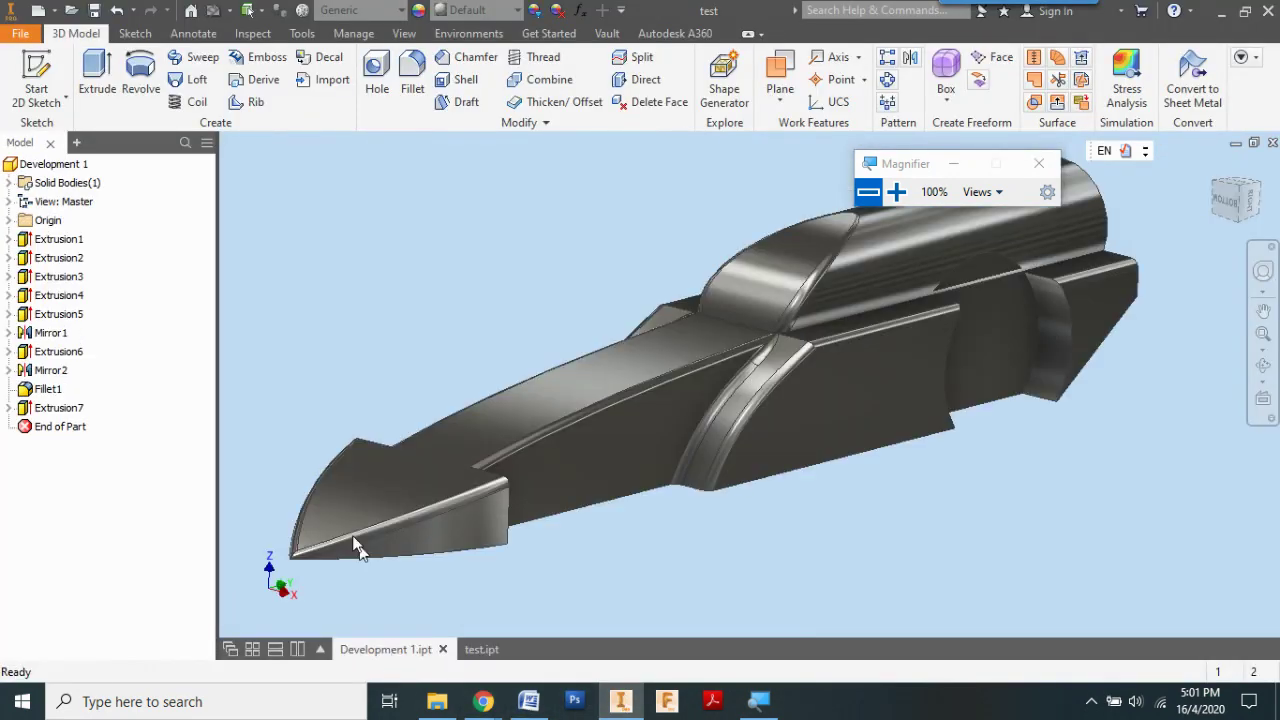
{"action": "left_click", "coordinate": [69, 298]}
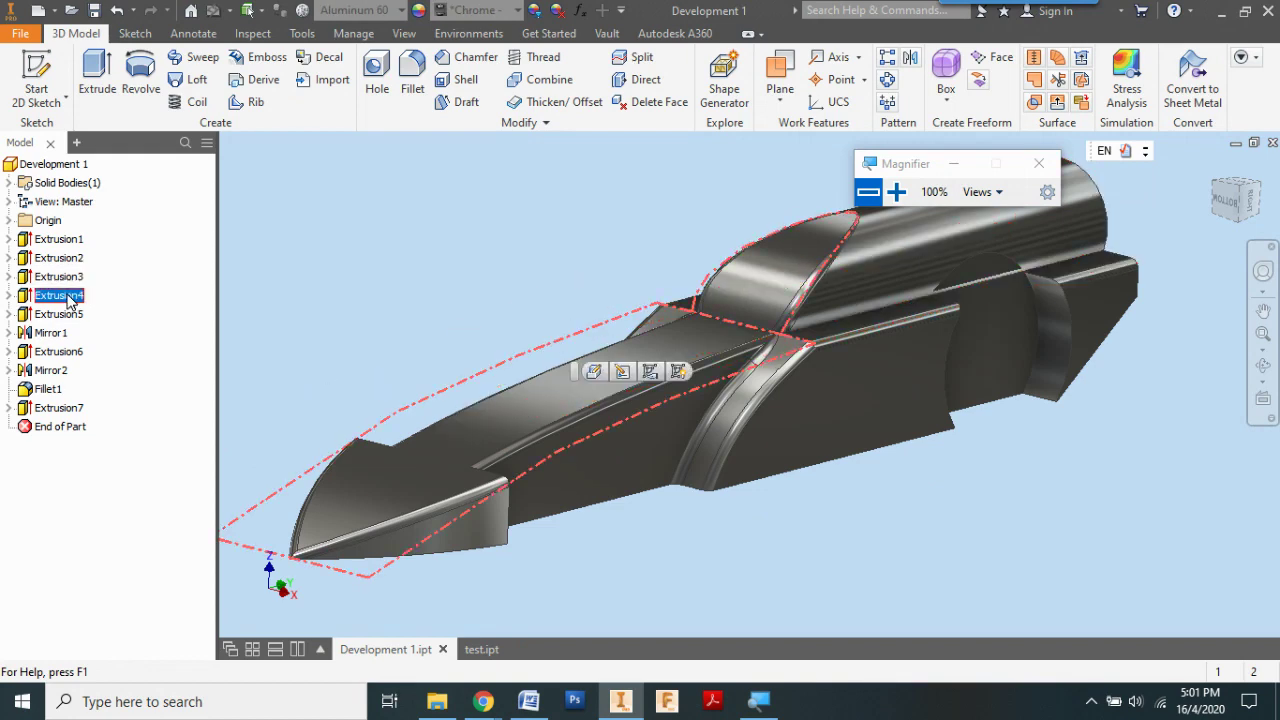
{"action": "left_click", "coordinate": [60, 410], "text": "shift"}
{"action": "right_click", "coordinate": [60, 410]}
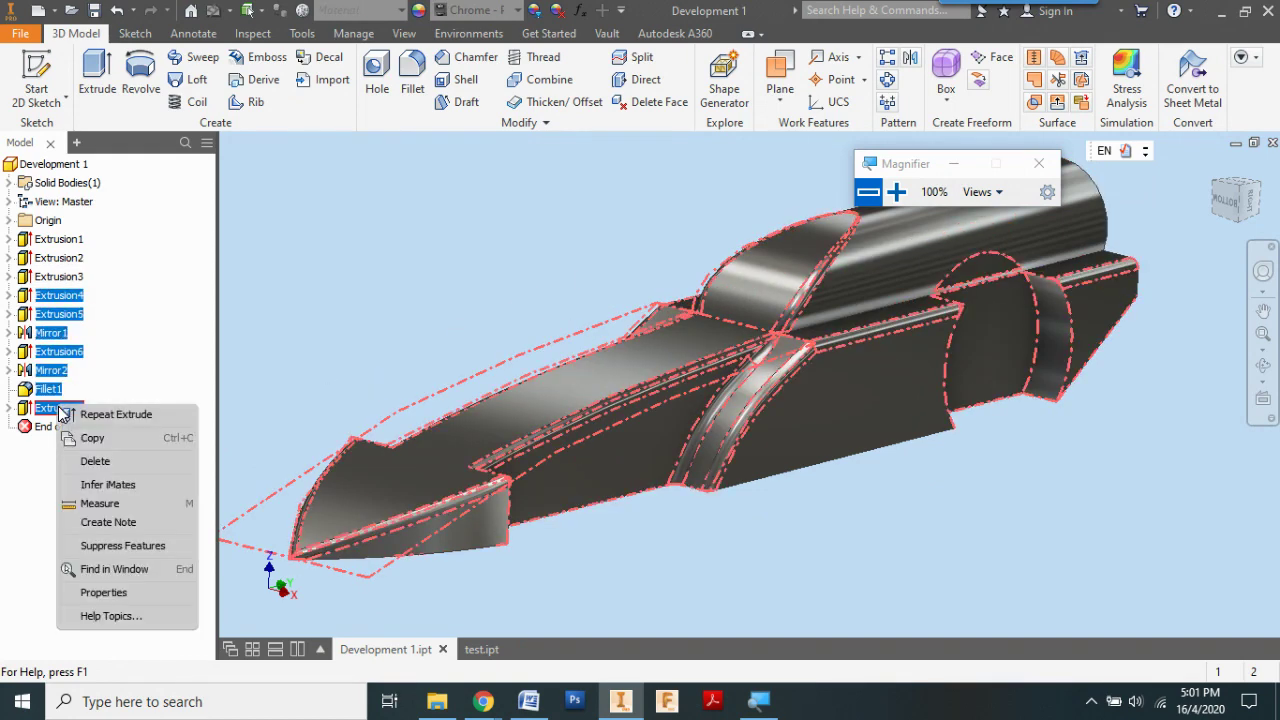
{"action": "left_click", "coordinate": [121, 547]}
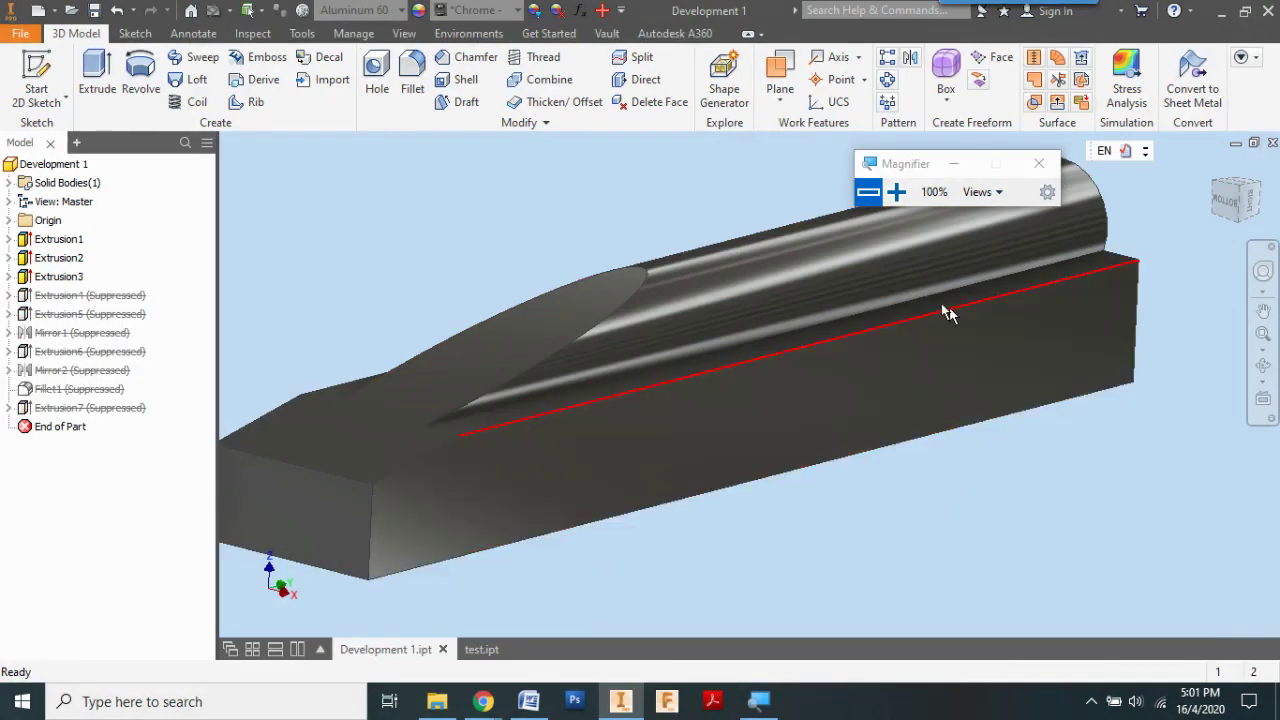
- Turn the Development 1 part to show its open tube end and set the visual style to Wireframe with Hidden Edges
{"action": "left_click_drag", "start_coordinate": [913, 172], "coordinate": [993, 540]}
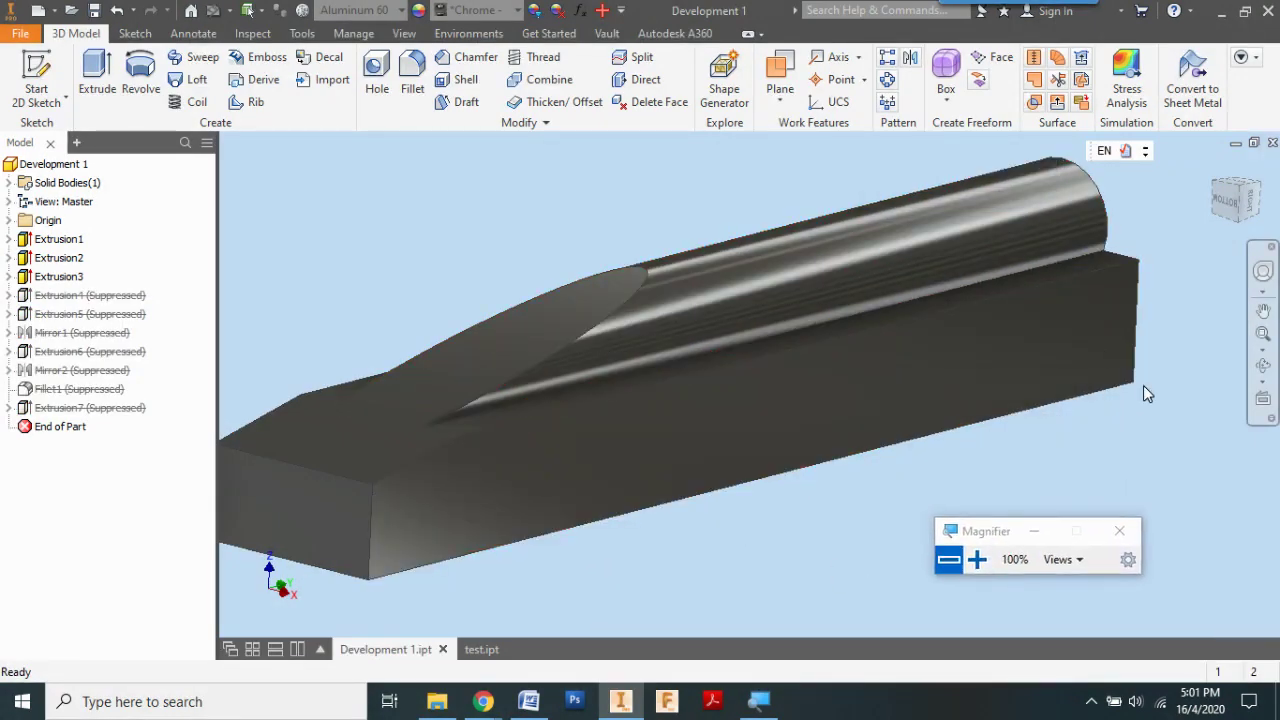
{"action": "left_click", "coordinate": [1263, 365]}
{"action": "left_click_drag", "start_coordinate": [1137, 389], "coordinate": [953, 428]}
{"action": "key", "text": "Escape"}
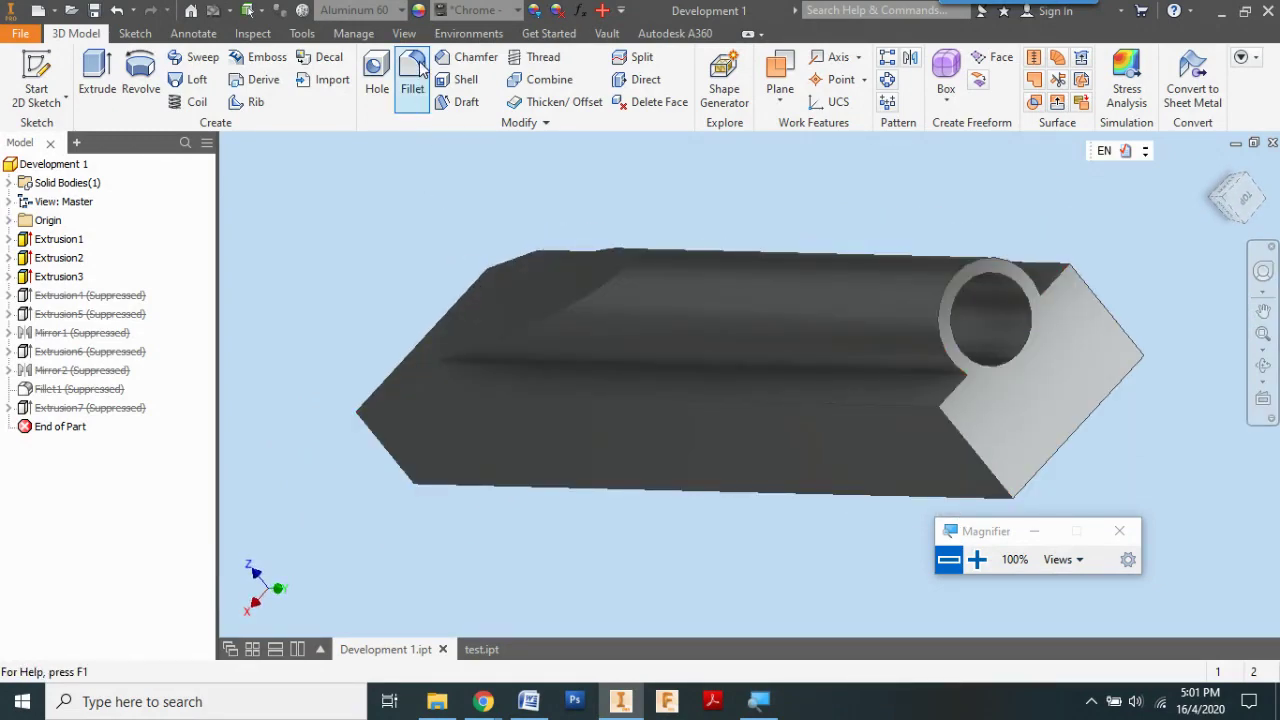
{"action": "left_click", "coordinate": [404, 33]}
{"action": "left_click", "coordinate": [213, 85]}
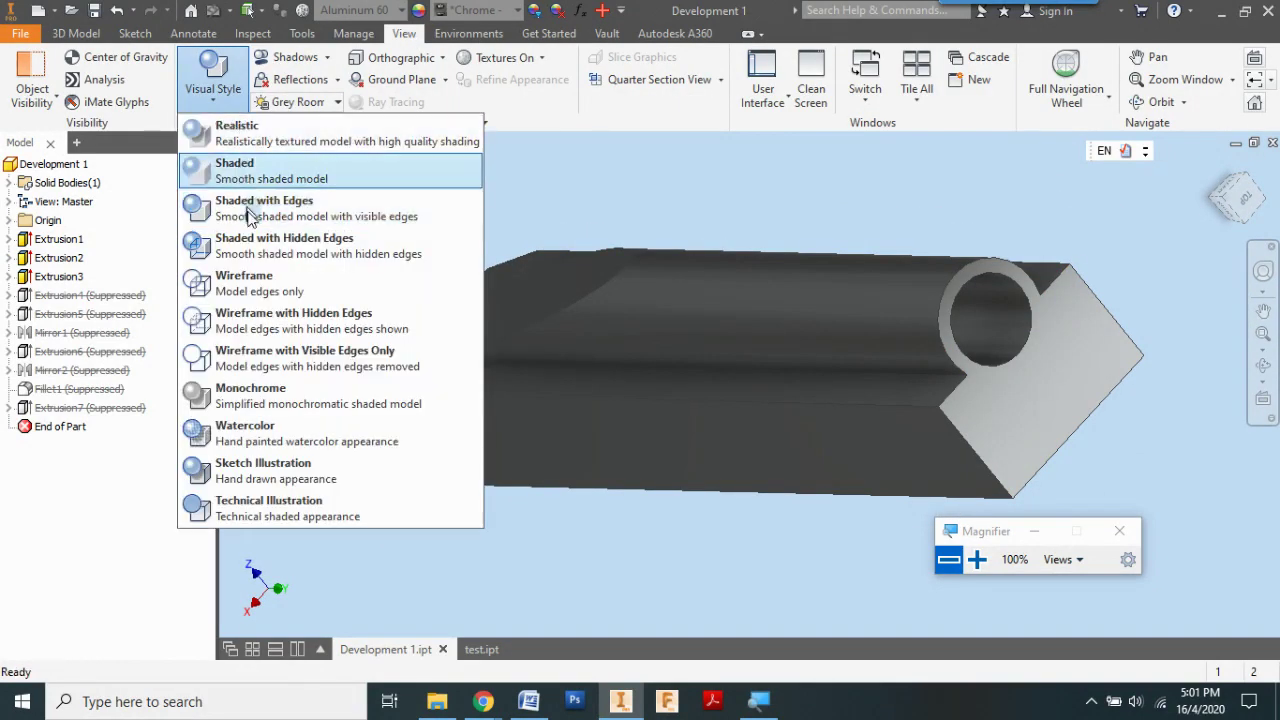
{"action": "left_click", "coordinate": [282, 323]}
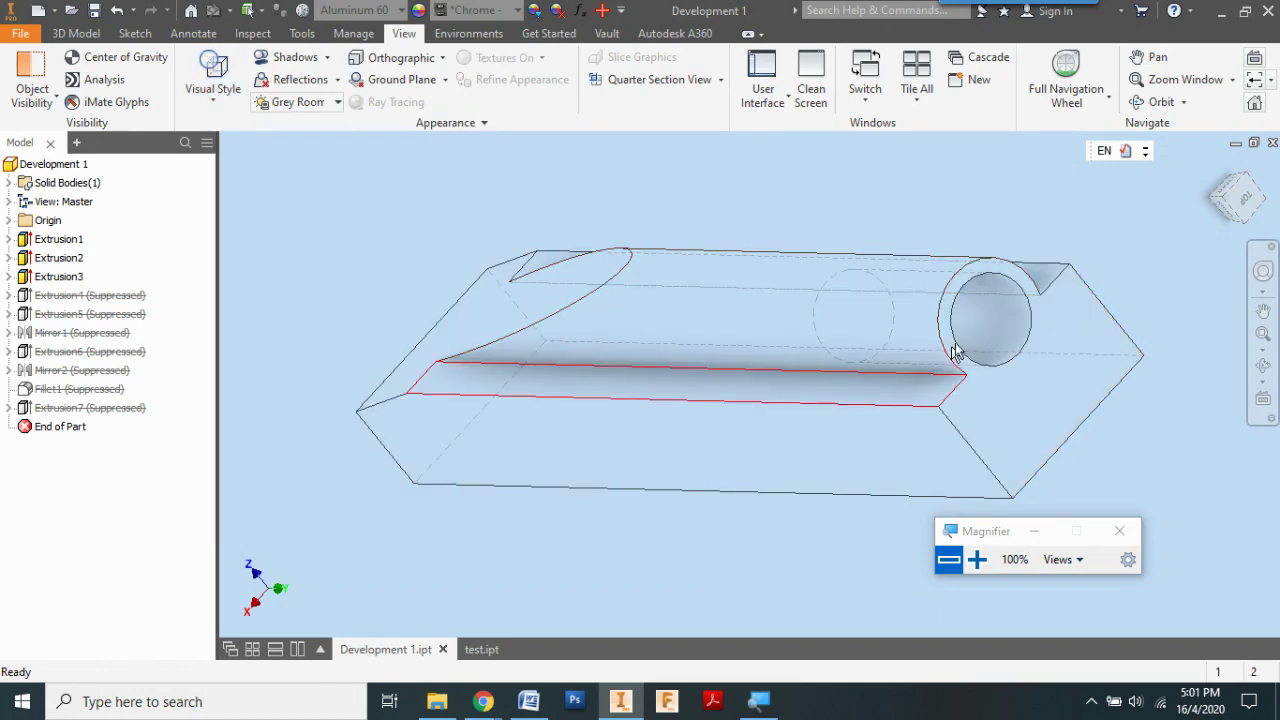
{"action": "key", "text": "F6"}
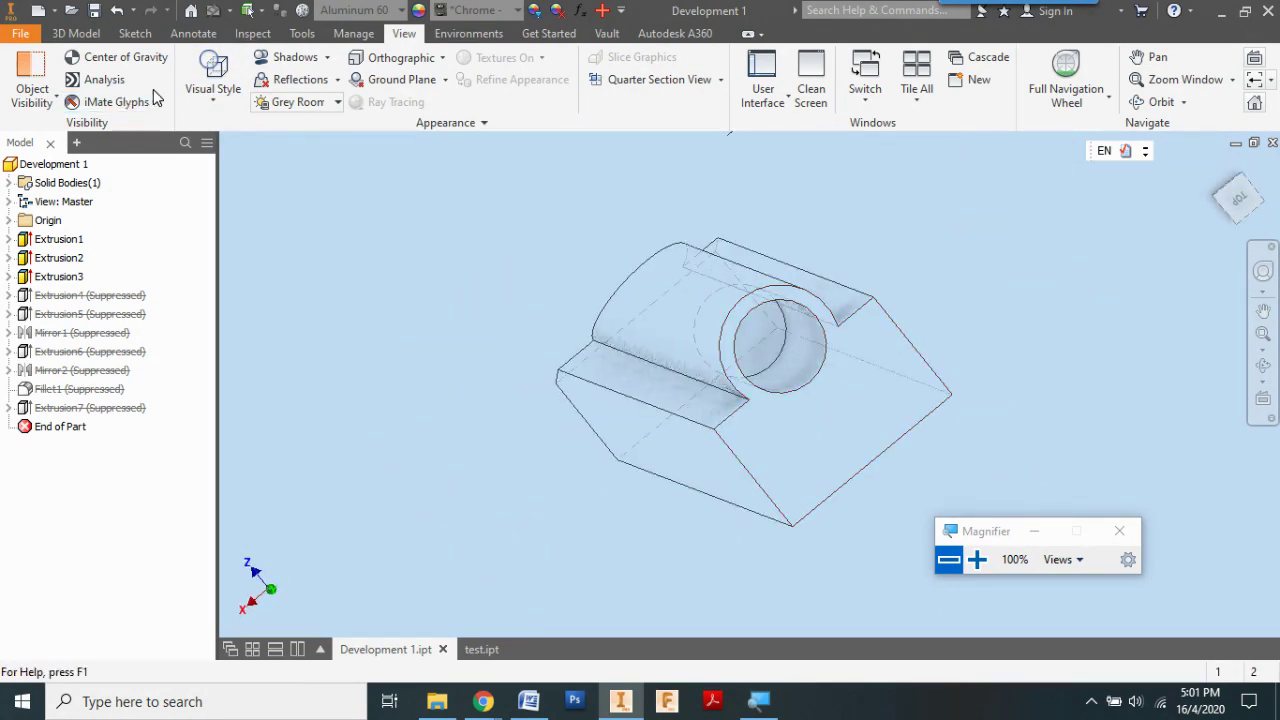
- Switch the visual style to Shaded with Edges for comparison, and return it to Wireframe with Hidden Edges
{"action": "left_click", "coordinate": [207, 102]}
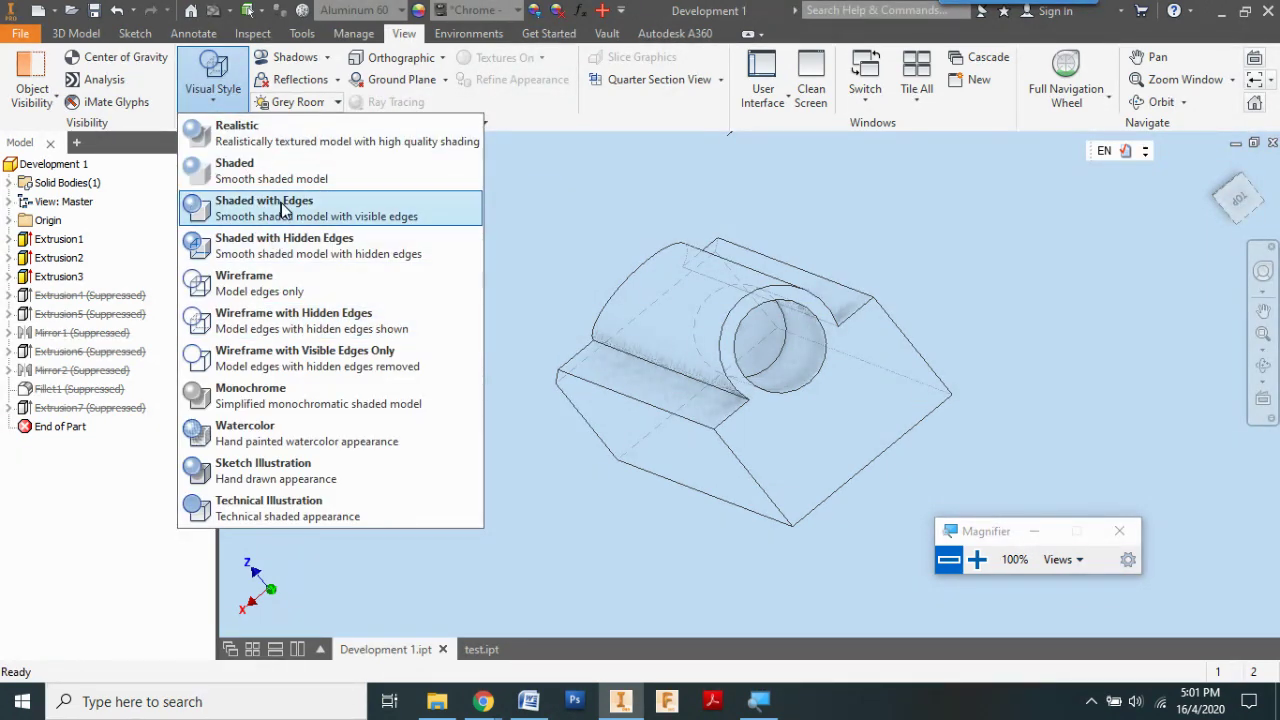
{"action": "left_click", "coordinate": [283, 207]}
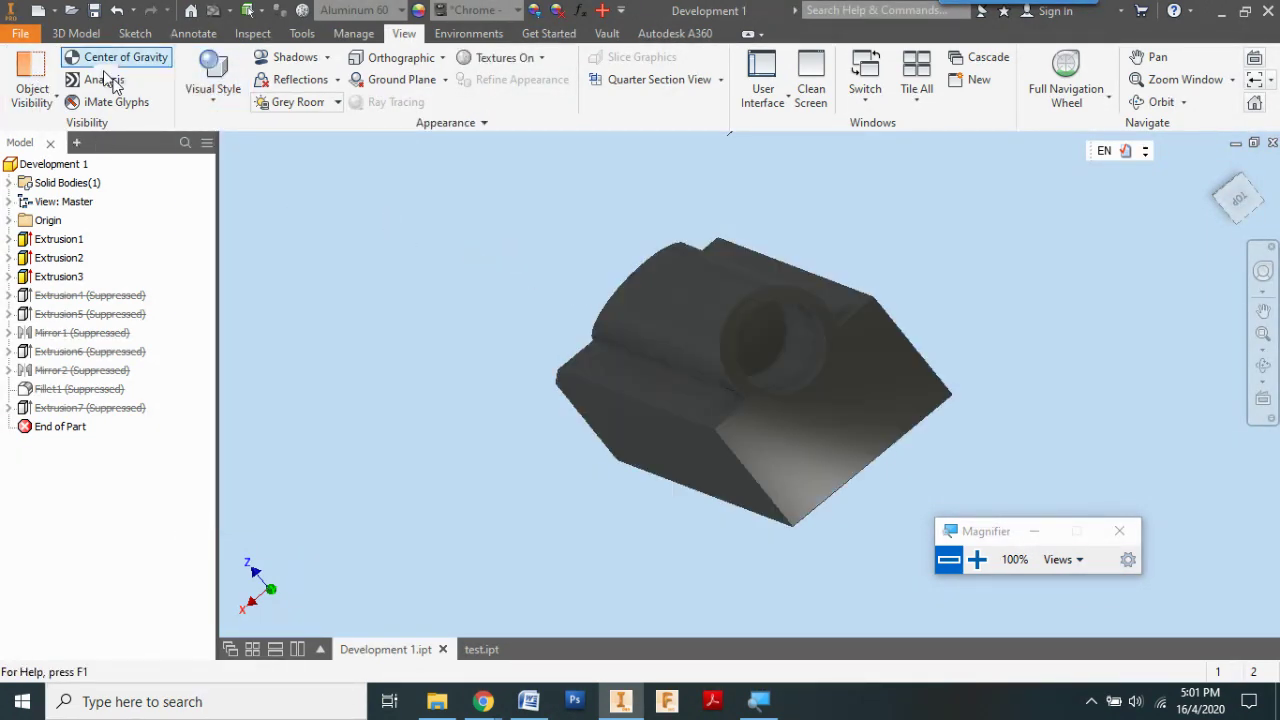
{"action": "left_click", "coordinate": [204, 104]}
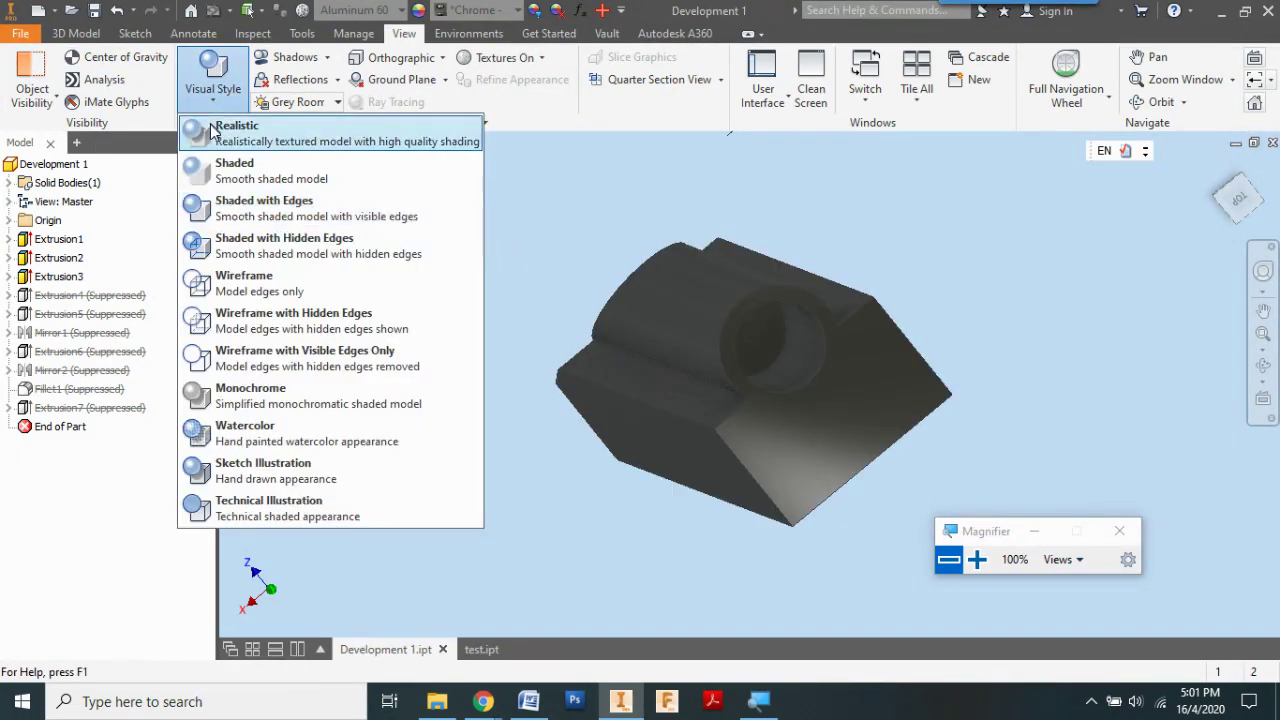
{"action": "left_click", "coordinate": [289, 321]}
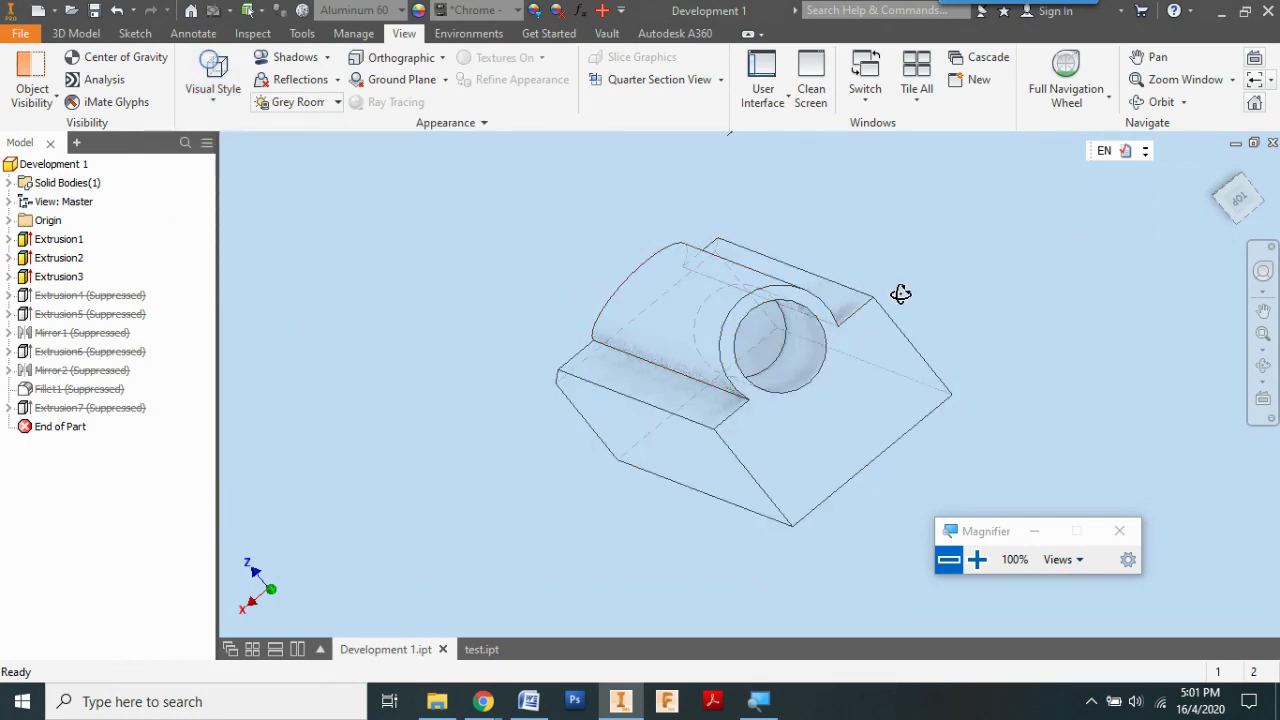
- Examine Sketch3 of Extrusion3, including its circles and surrounding outline, and its available sketch operations
{"action": "middle_click_drag", "start_coordinate": [900, 293], "coordinate": [845, 303], "text": "shift"}
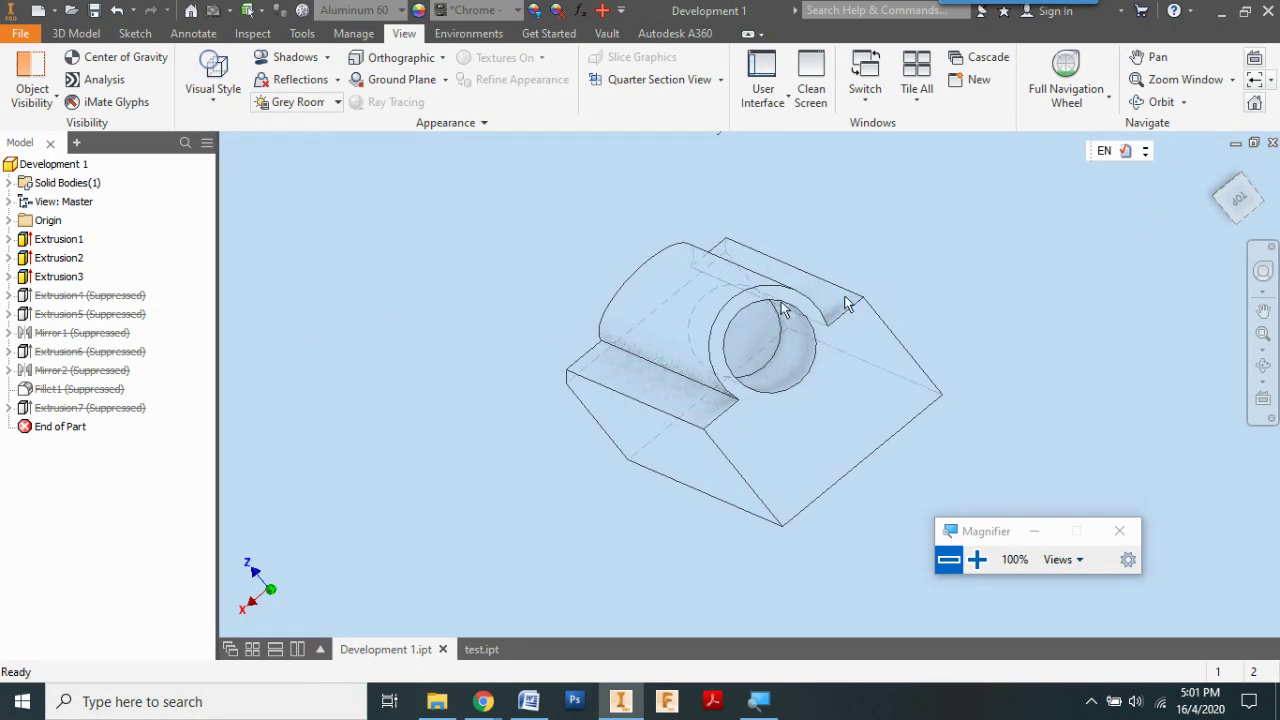
{"action": "left_click", "coordinate": [9, 276]}
{"action": "left_click", "coordinate": [53, 299]}
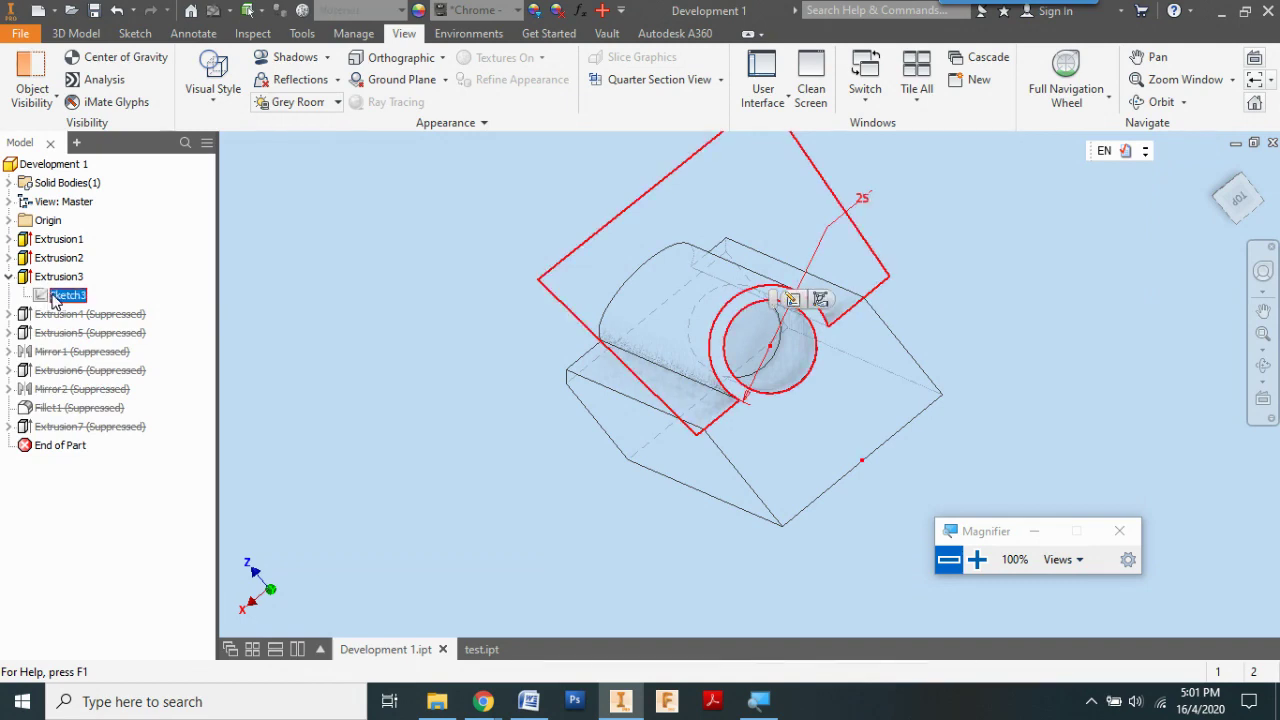
{"action": "key", "text": "Menu"}
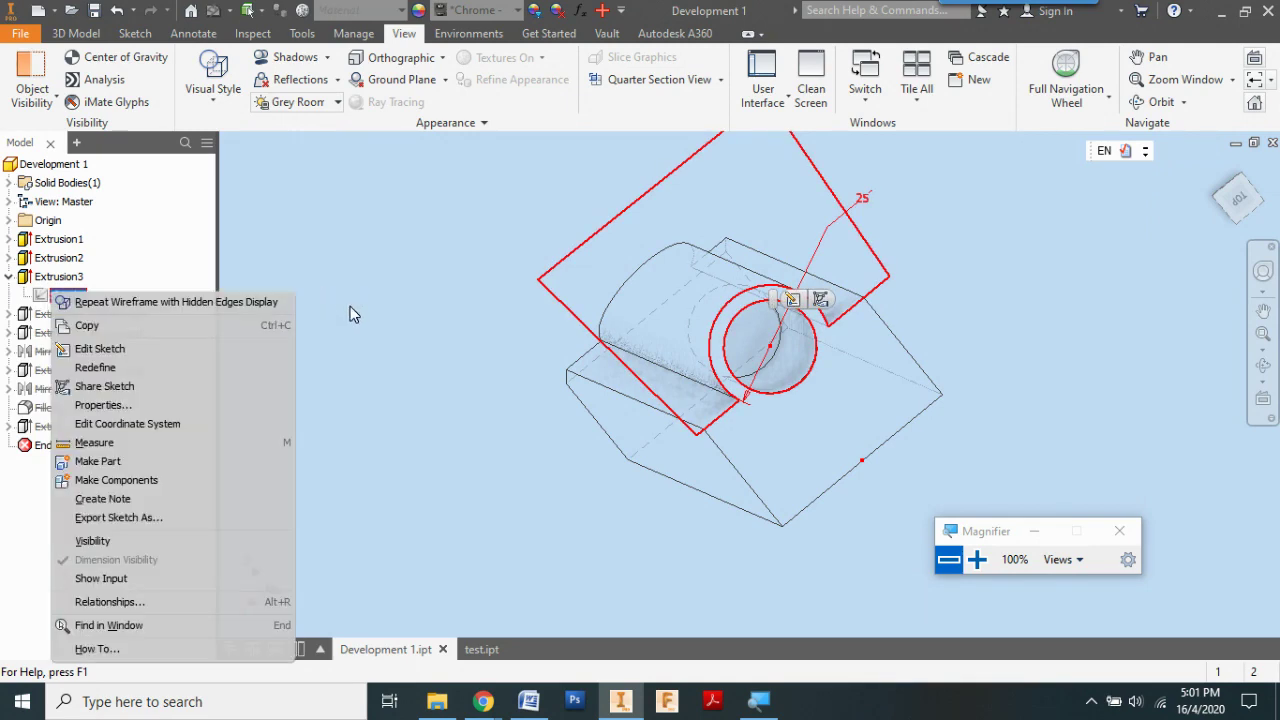
{"action": "key", "text": "Escape"}
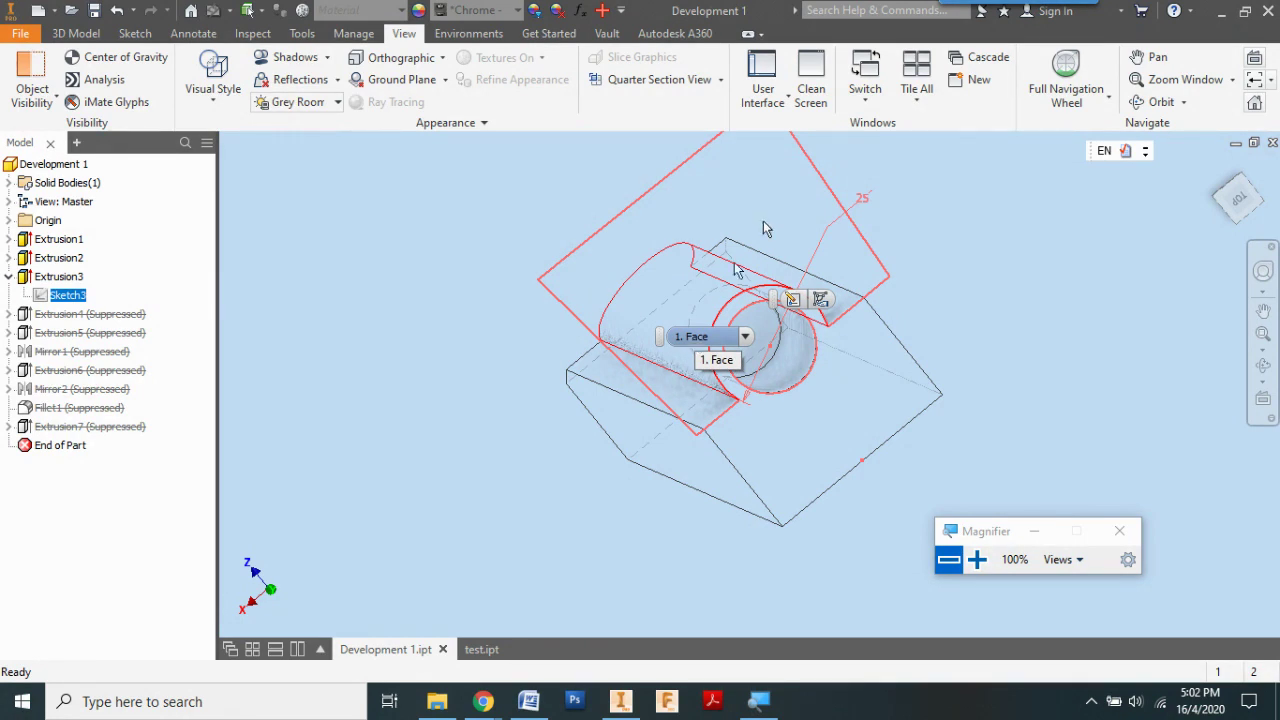
{"action": "left_click", "coordinate": [523, 494]}
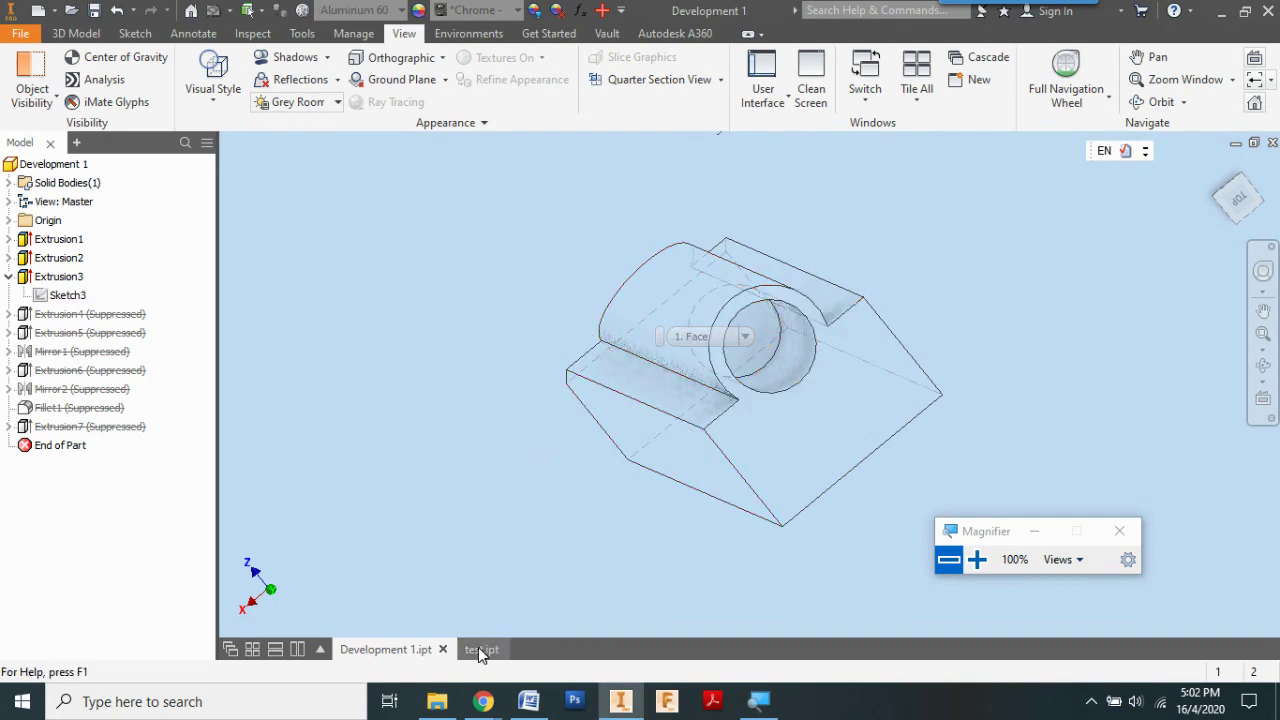
- Open the test part, highlight the workflow note about sketching on a workplane or surface in Word, and return to Inventor
{"action": "left_click", "coordinate": [480, 649]}
{"action": "middle_click_drag", "start_coordinate": [566, 529], "coordinate": [620, 523], "text": "shift"}
{"action": "left_click", "coordinate": [528, 701]}
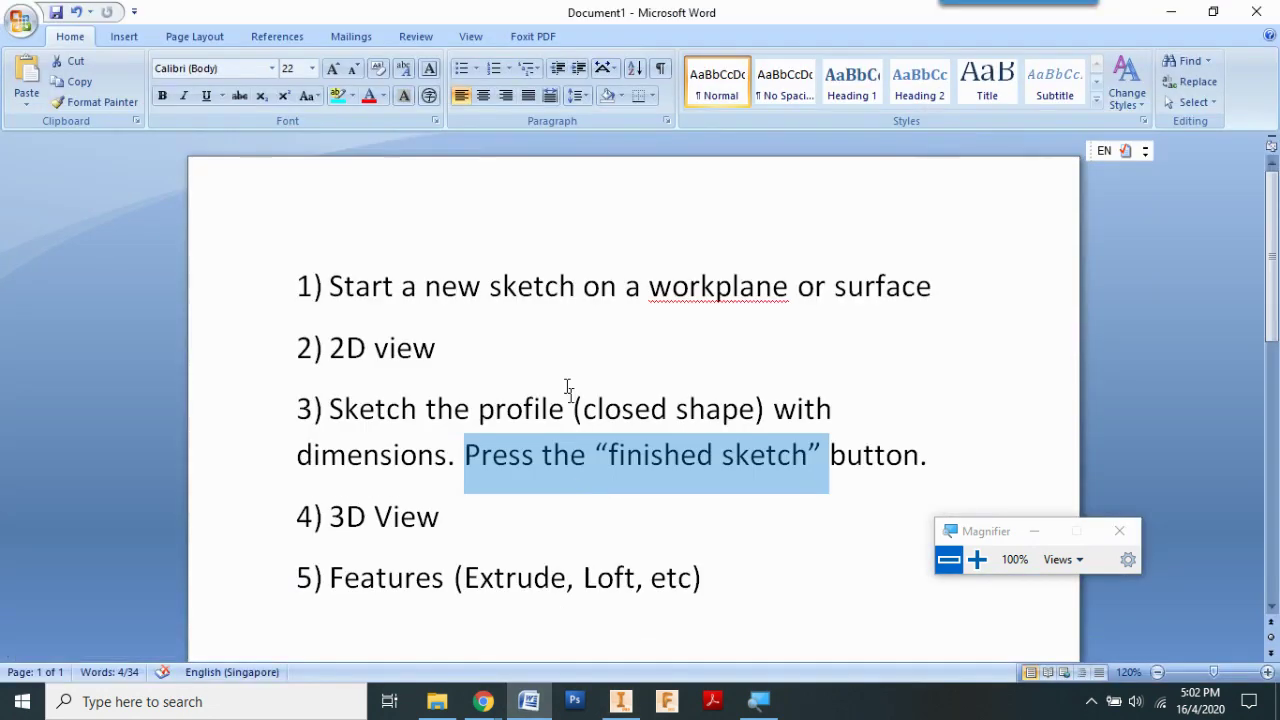
{"action": "left_click_drag", "start_coordinate": [528, 289], "coordinate": [893, 283]}
{"action": "left_click", "coordinate": [620, 701]}
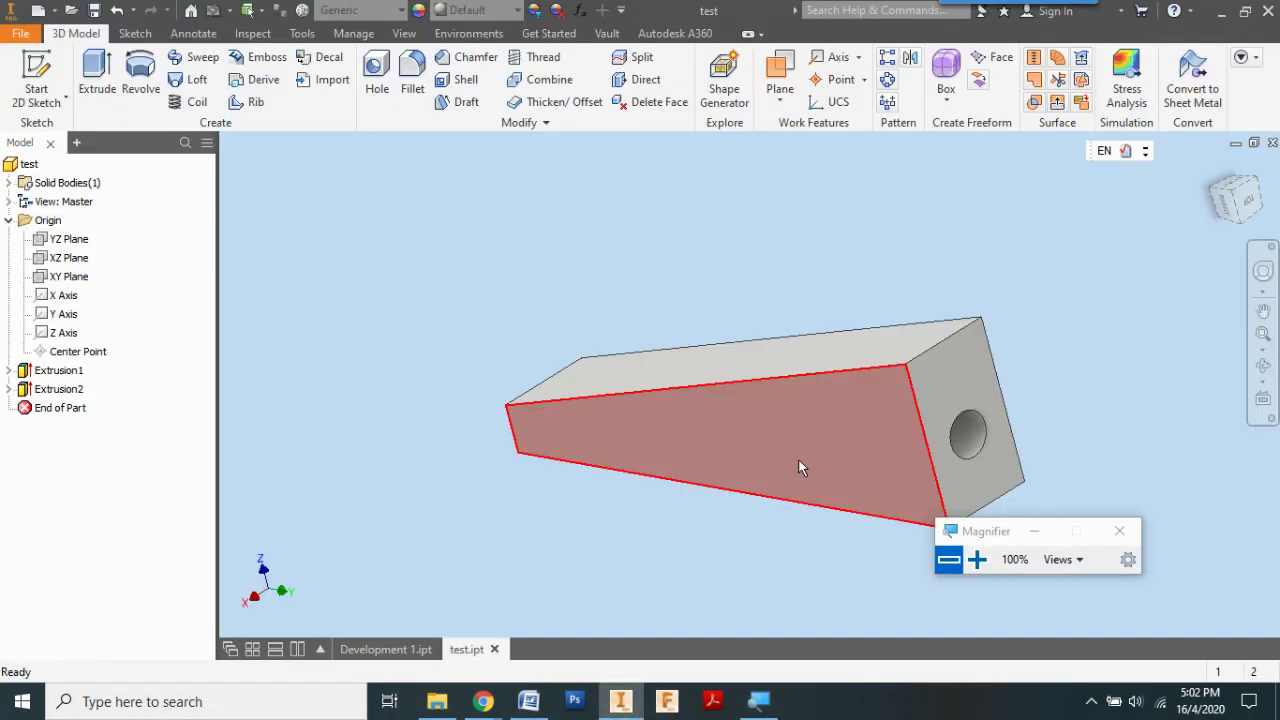
- Magnify the screen to 200% and start a new sketch on the block's tall end face containing the hole
{"action": "left_click", "coordinate": [976, 560]}
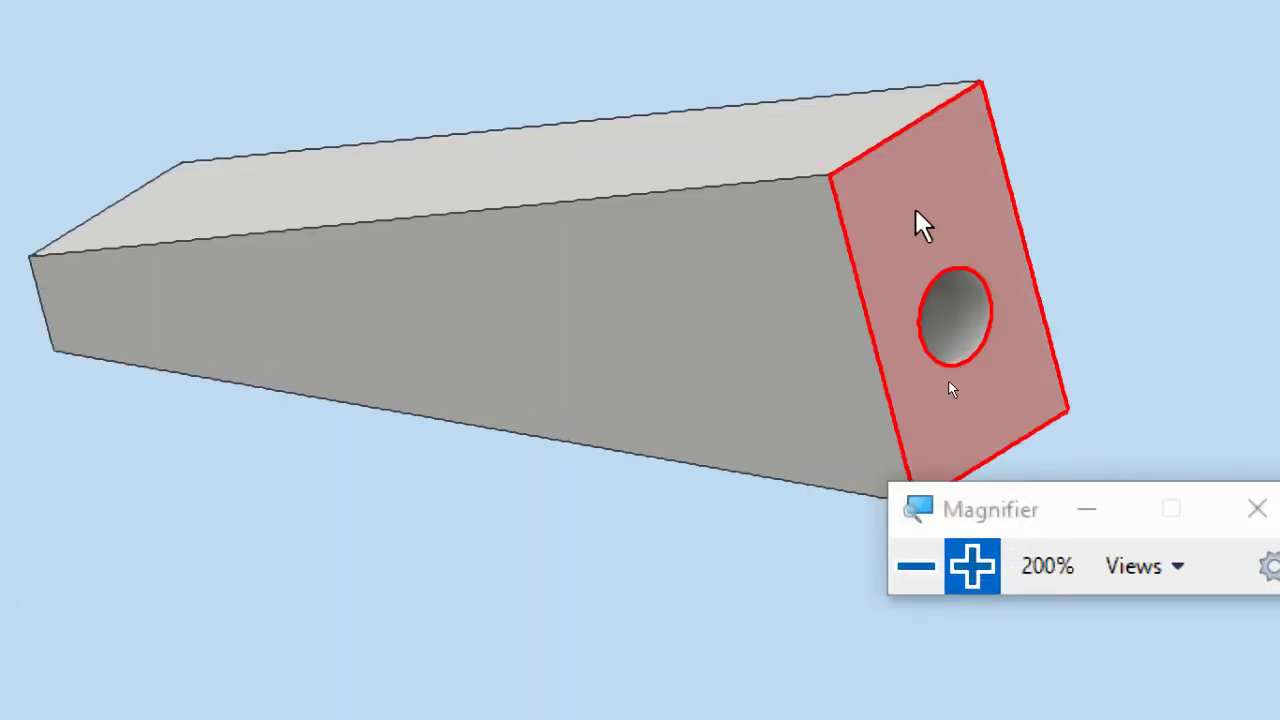
{"action": "left_click", "coordinate": [951, 251]}
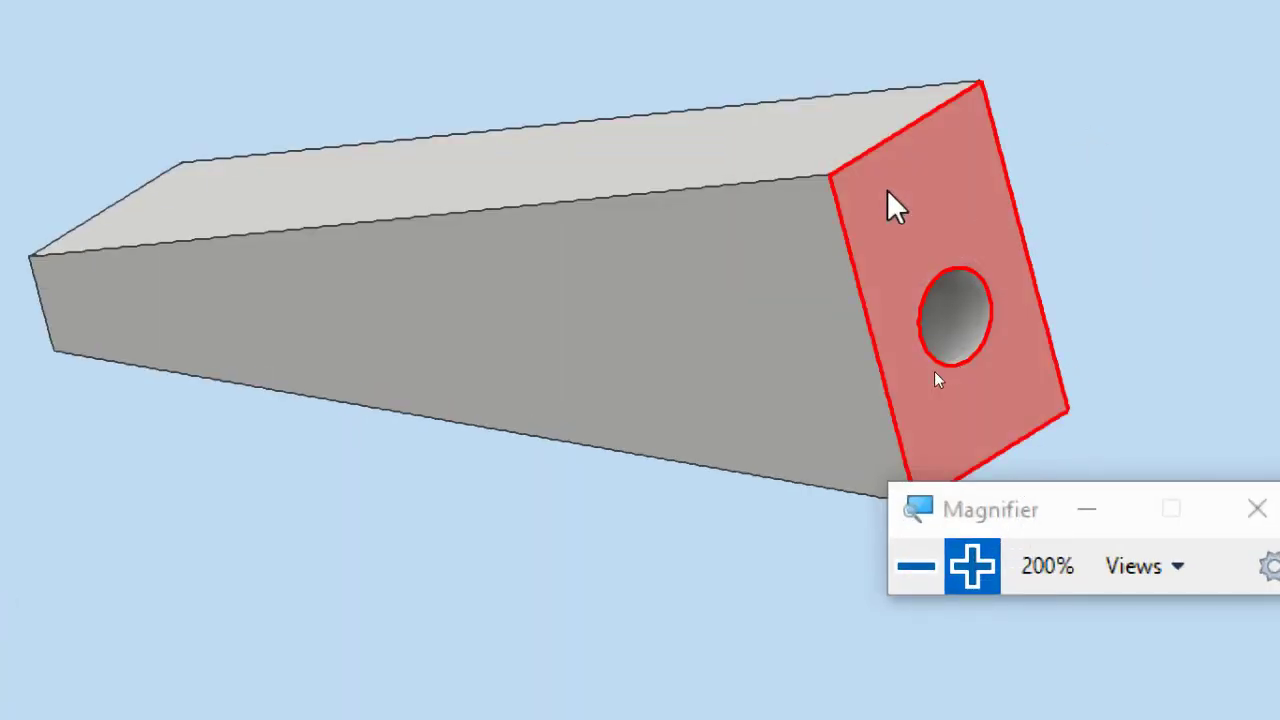
{"action": "right_click", "coordinate": [893, 205]}
{"action": "left_click", "coordinate": [893, 302]}
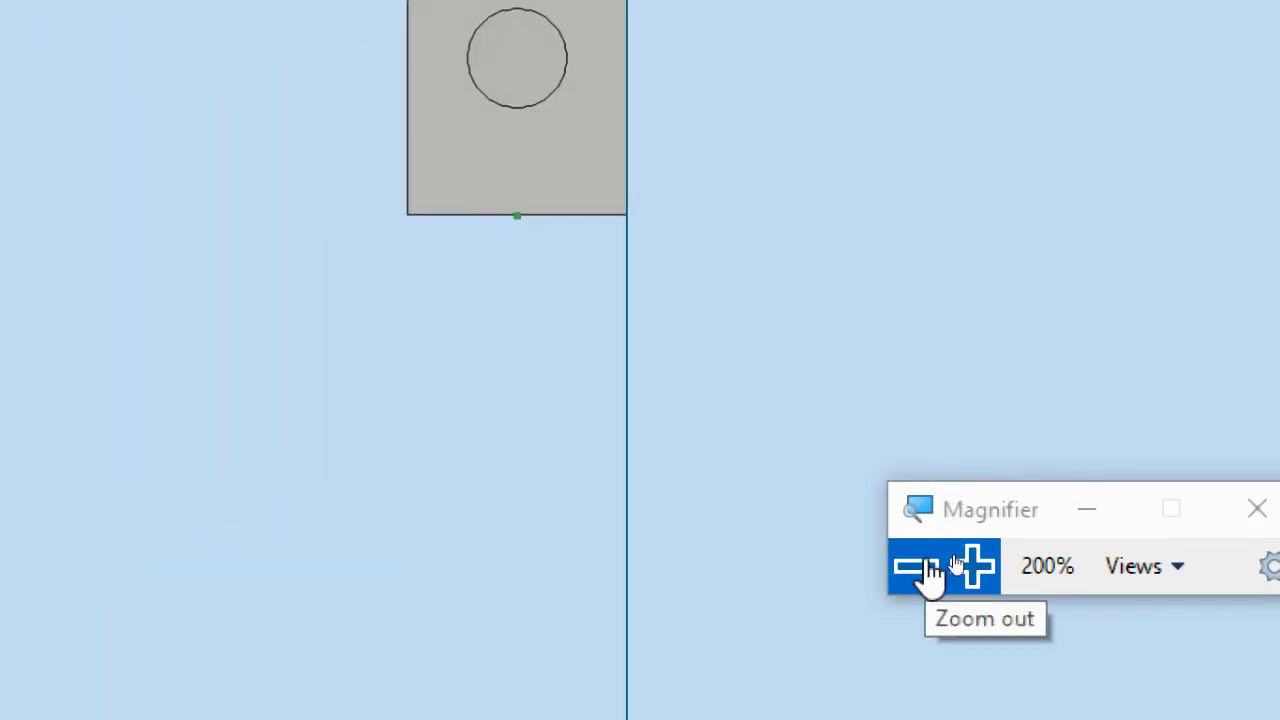
{"action": "left_click_drag", "start_coordinate": [994, 523], "coordinate": [800, 209]}
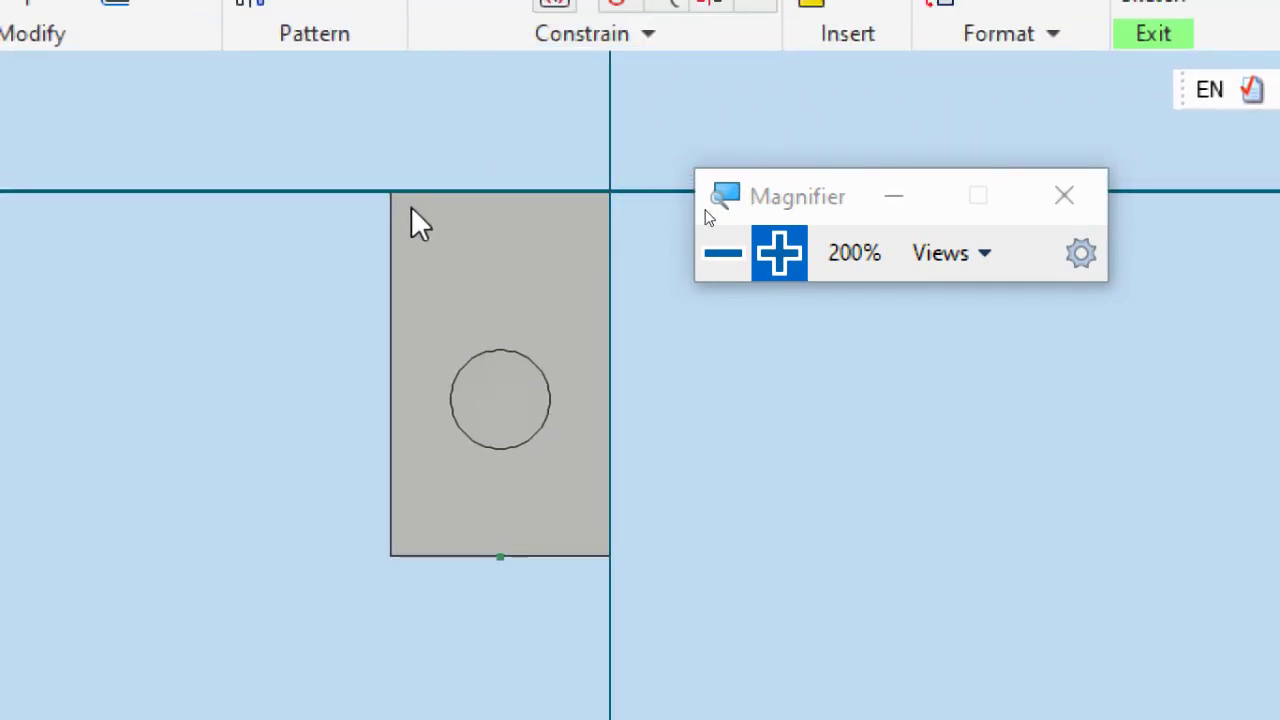
{"action": "scroll", "coordinate": [394, 285], "scroll_direction": "up", "scroll_amount": 3}
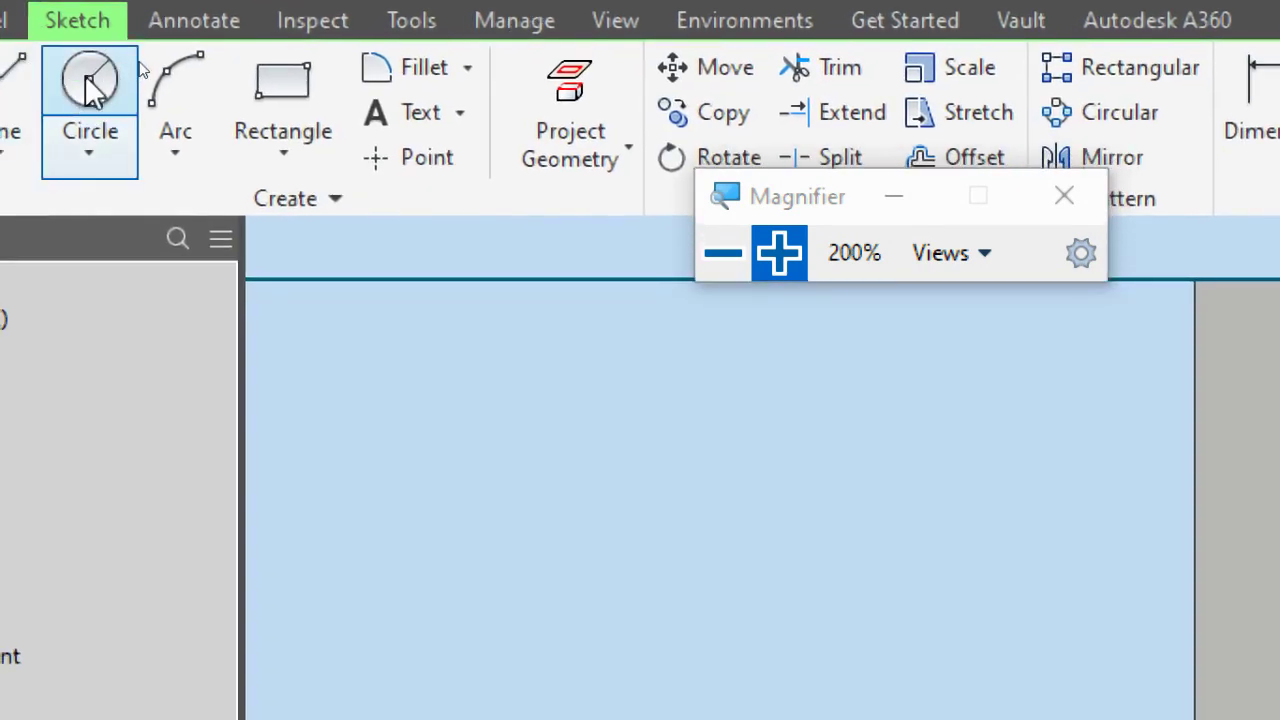
- Sketch a circle about 34 mm in diameter, concentric with the existing hole on the end face
{"action": "left_click", "coordinate": [89, 83]}
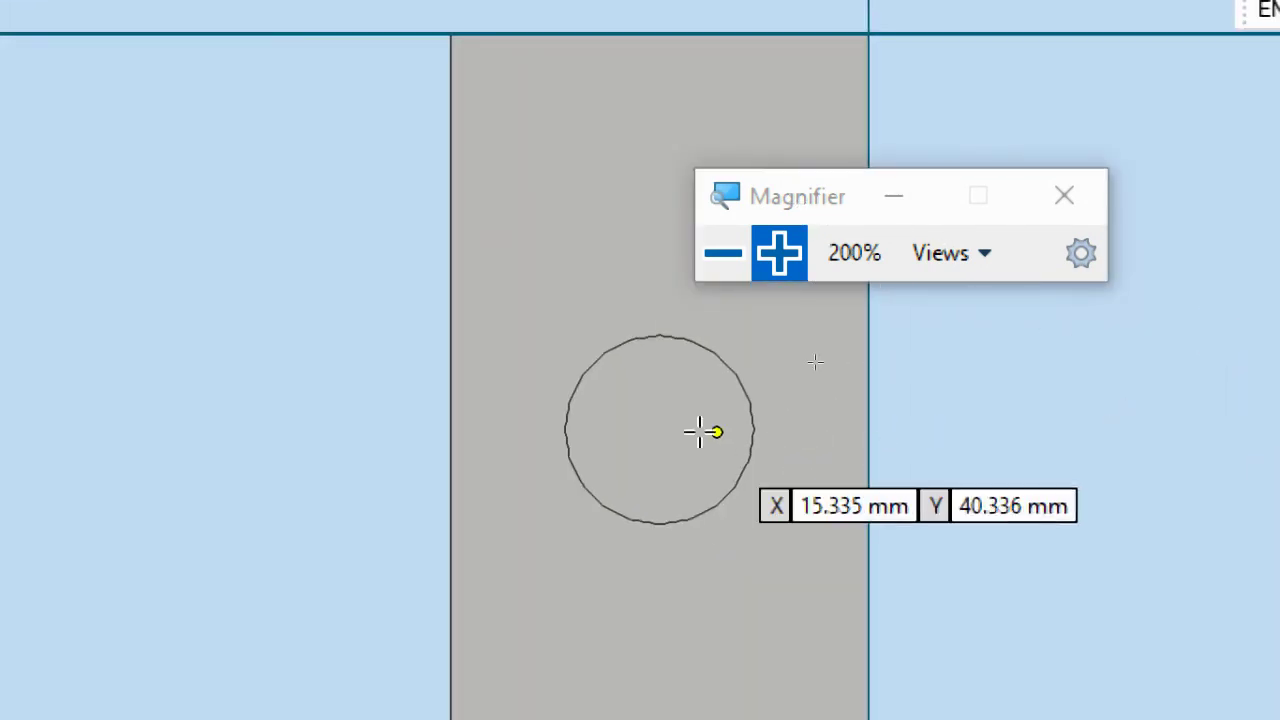
{"action": "left_click", "coordinate": [742, 385]}
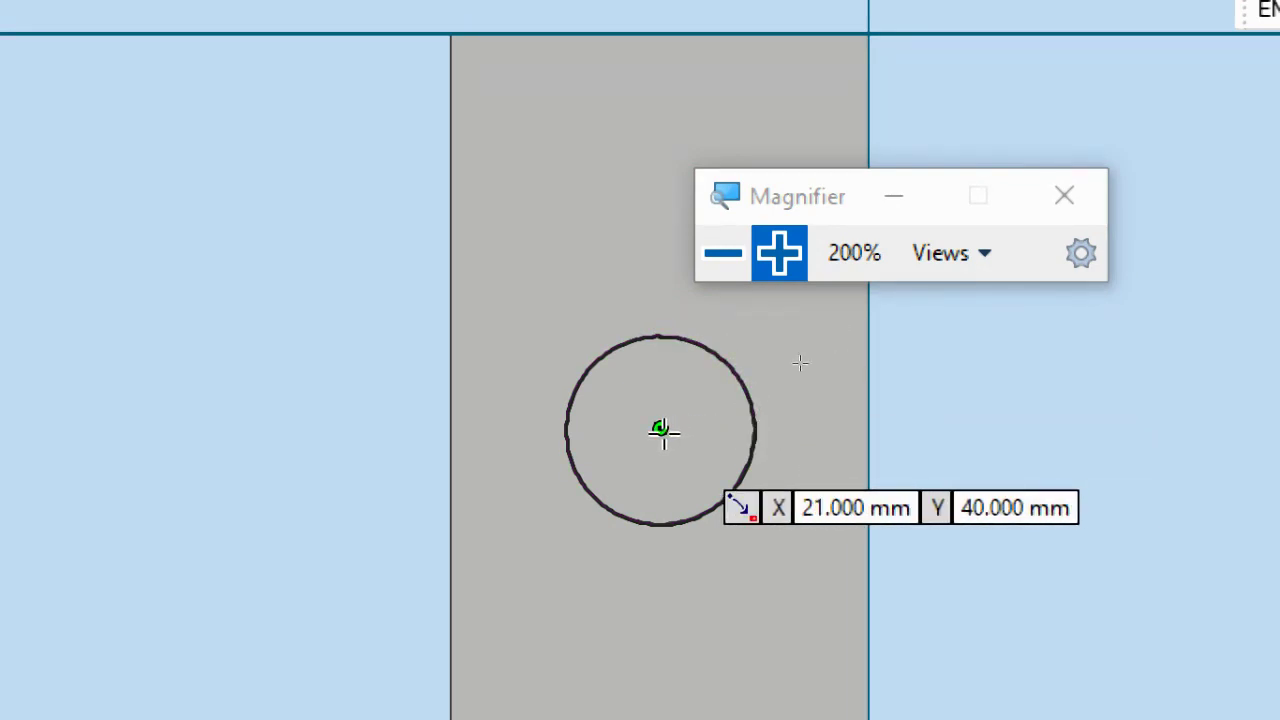
{"action": "left_click", "coordinate": [662, 430]}
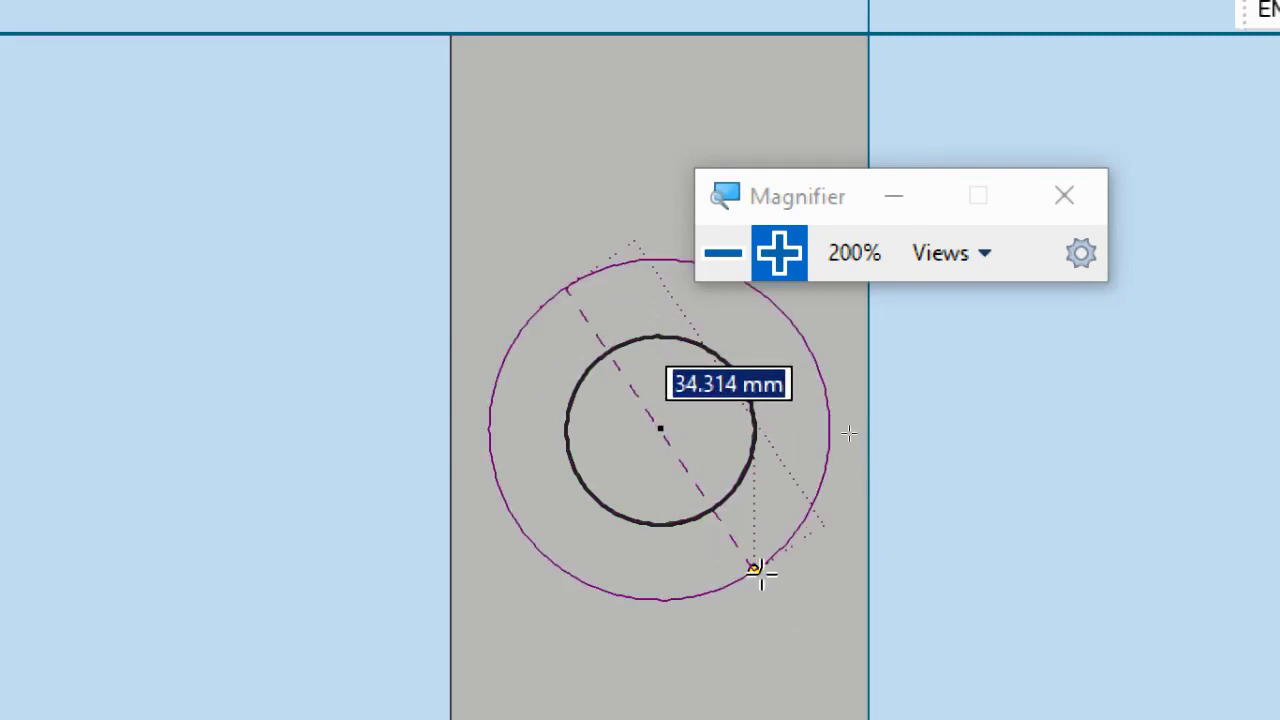
{"action": "left_click", "coordinate": [760, 572]}
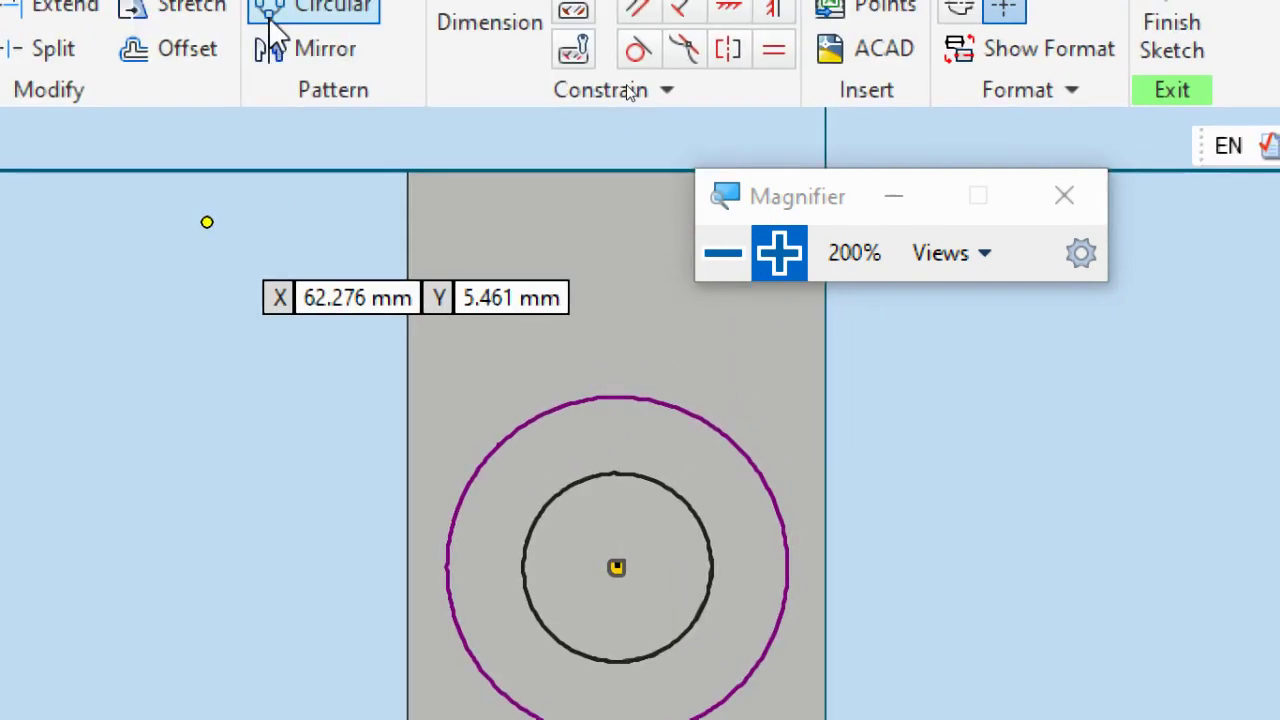
- Dimension the outer circle's diameter and set it to 25 mm
{"action": "left_click", "coordinate": [502, 32]}
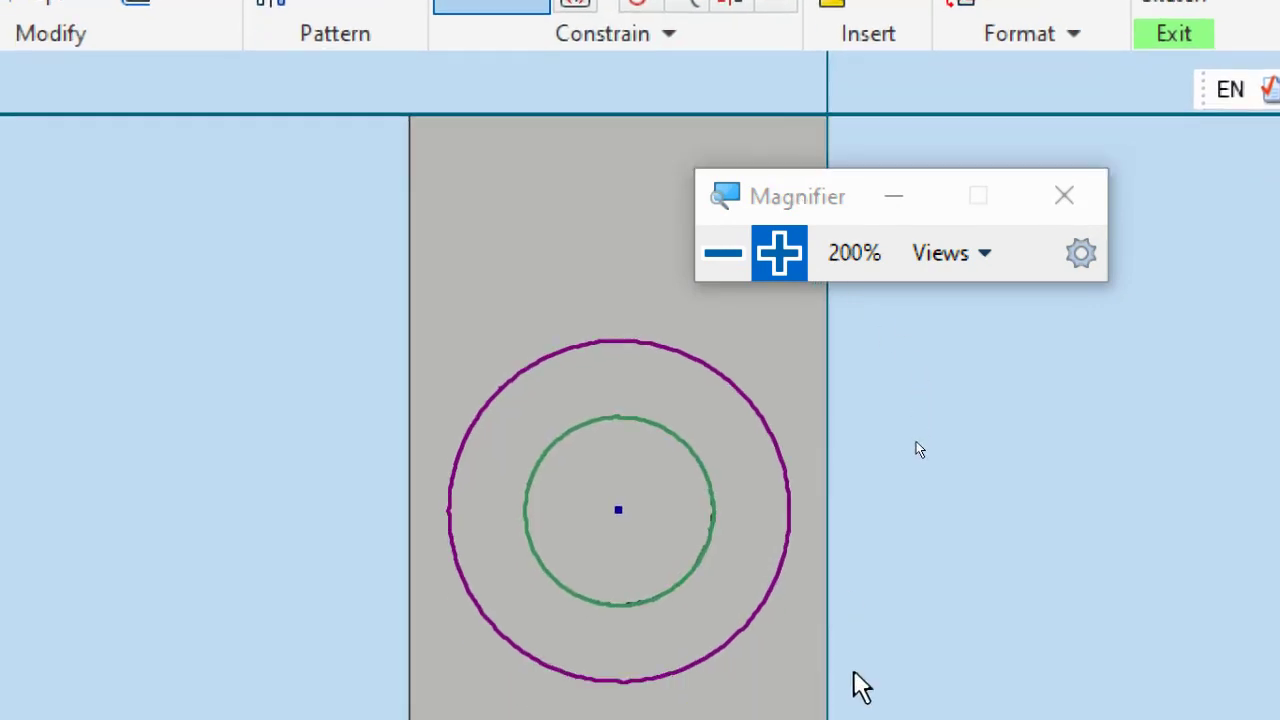
{"action": "left_click", "coordinate": [791, 477]}
{"action": "left_click", "coordinate": [924, 398]}
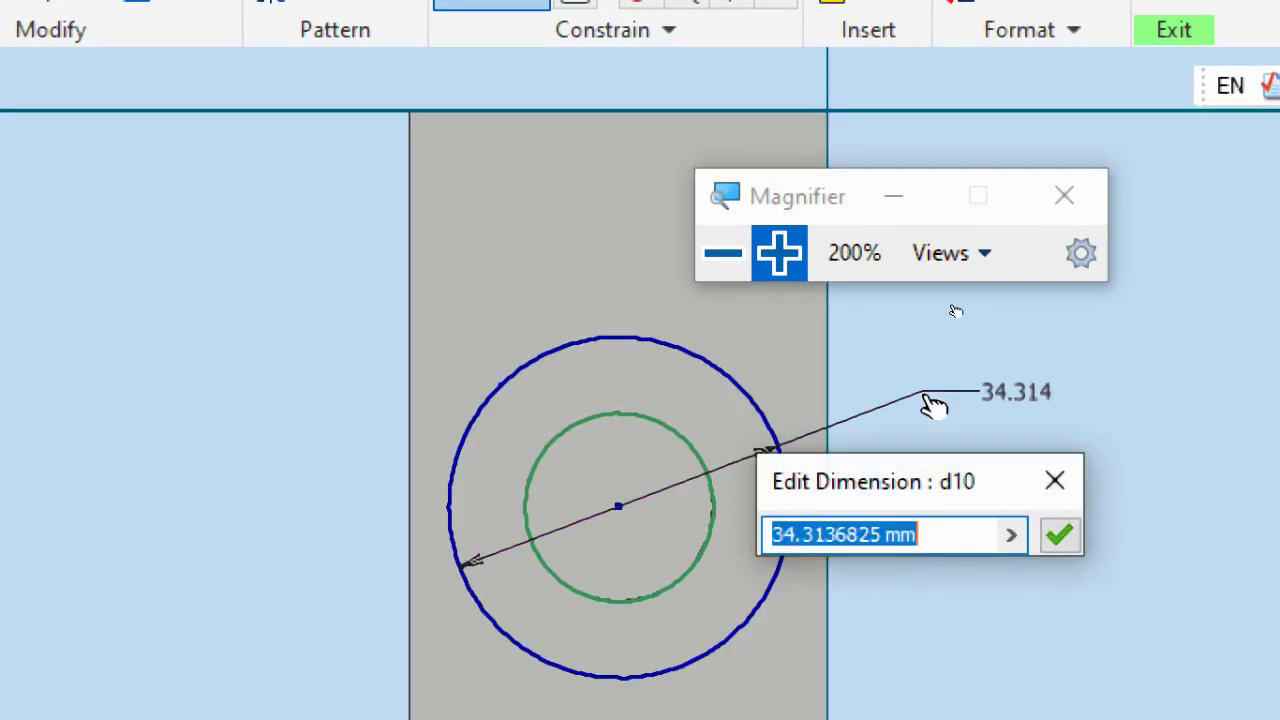
{"action": "type", "text": "25"}
{"action": "key", "text": "Return"}
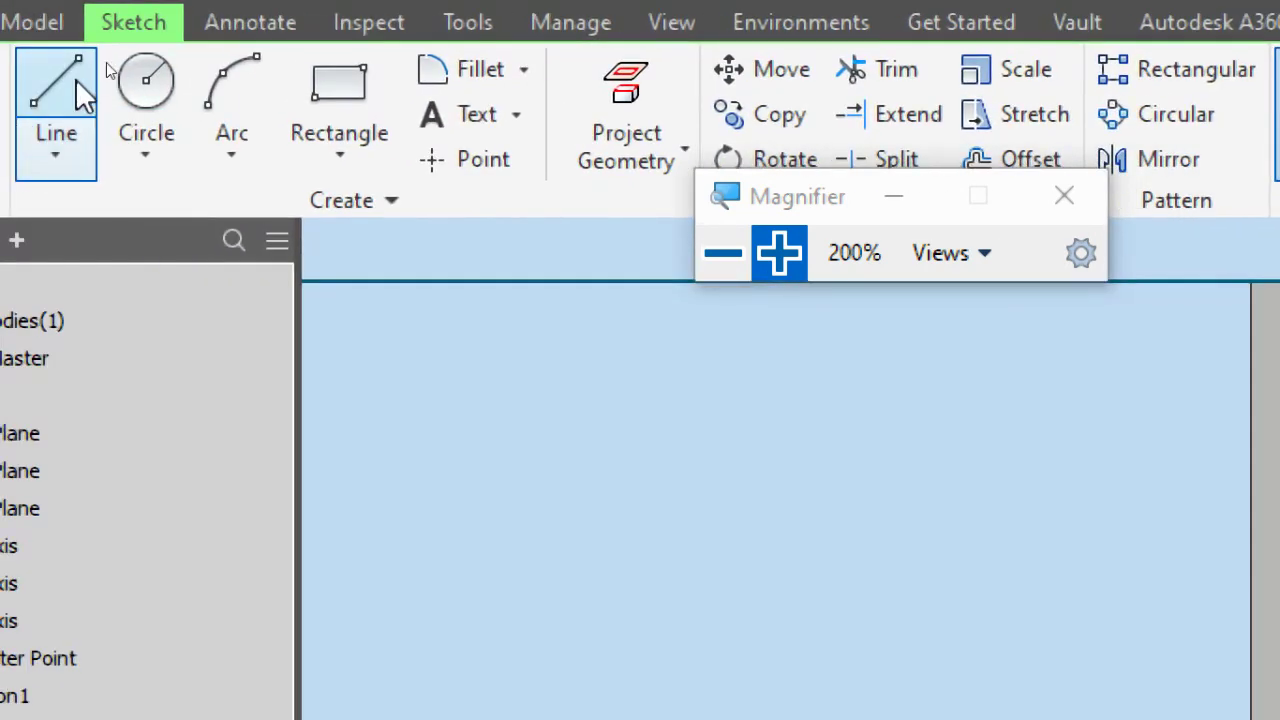
- Sketch a closed four-sided outline with a horizontal base about 52 mm long crossing both circles and slanted sides extending beyond the block's top
{"action": "left_click", "coordinate": [76, 79]}
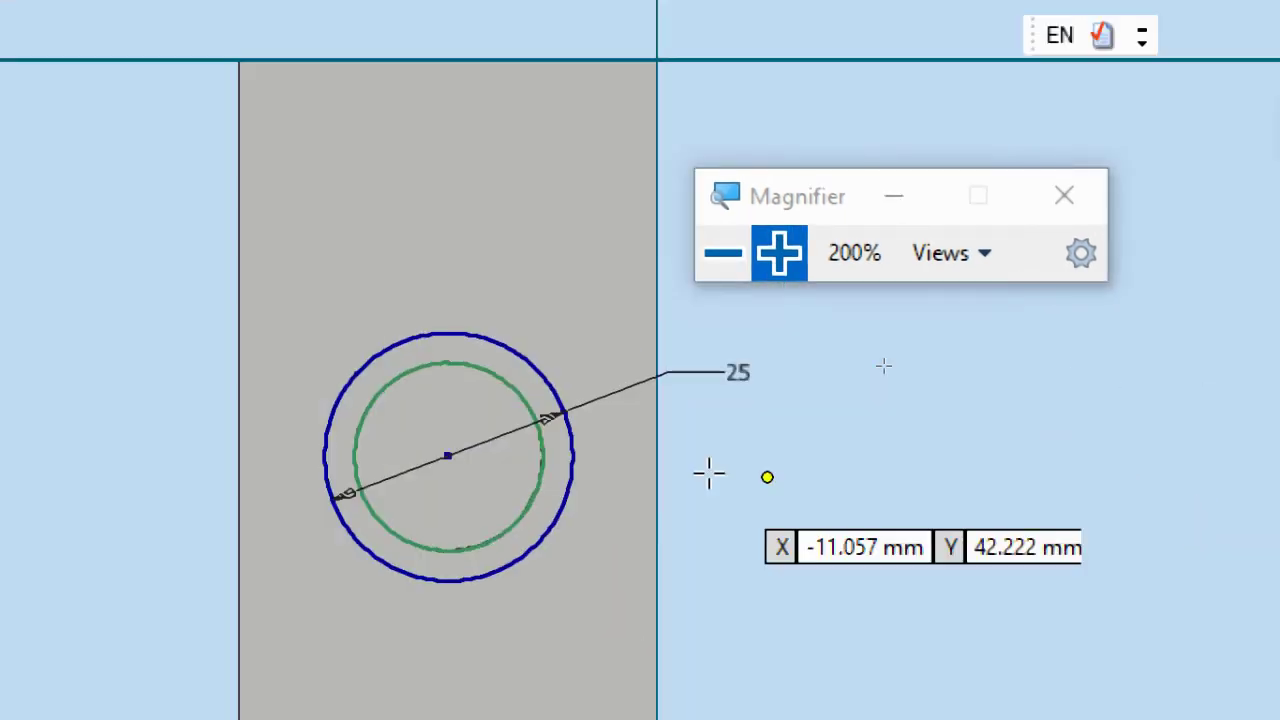
{"action": "left_click", "coordinate": [203, 500]}
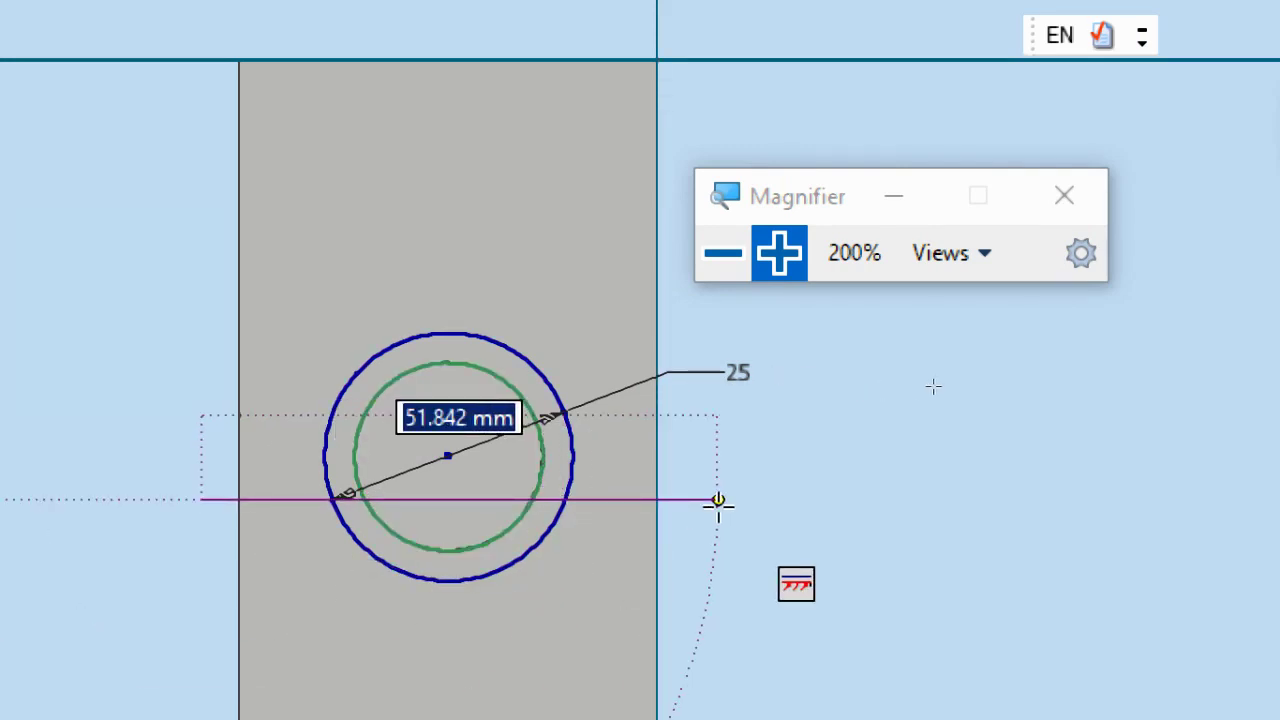
{"action": "left_click", "coordinate": [718, 500]}
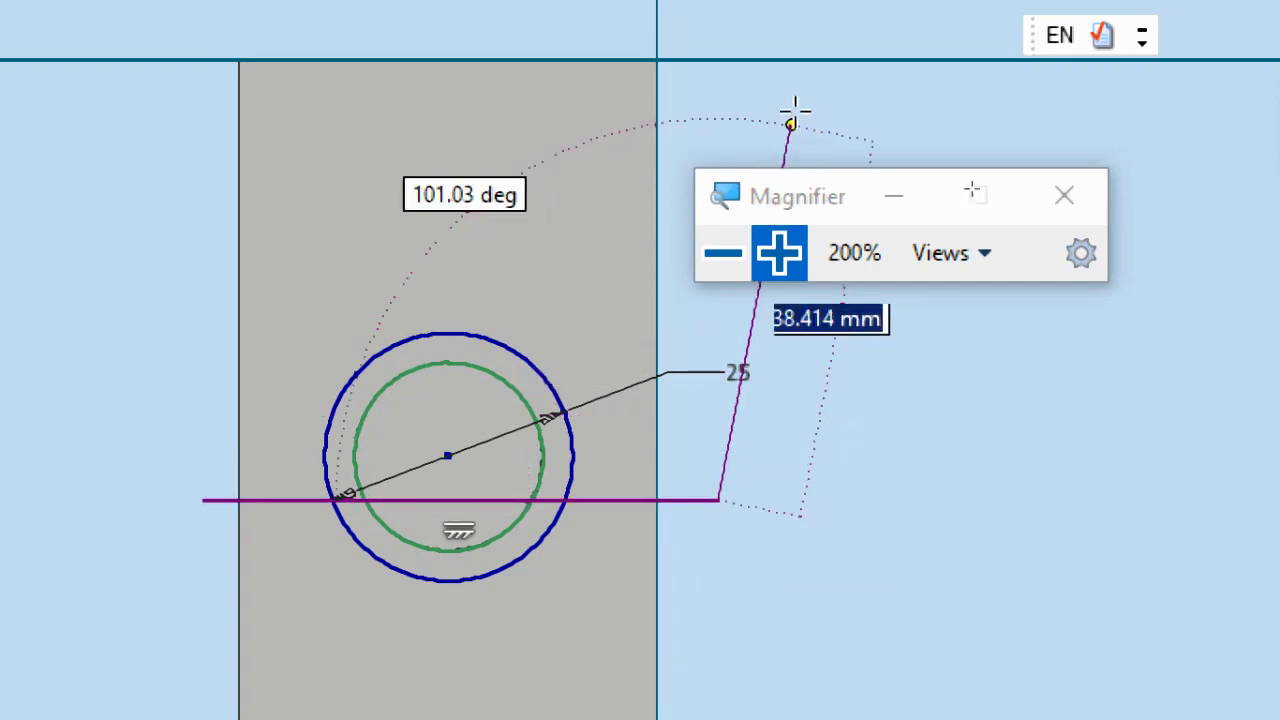
{"action": "left_click", "coordinate": [817, 22]}
{"action": "key", "text": "Escape"}
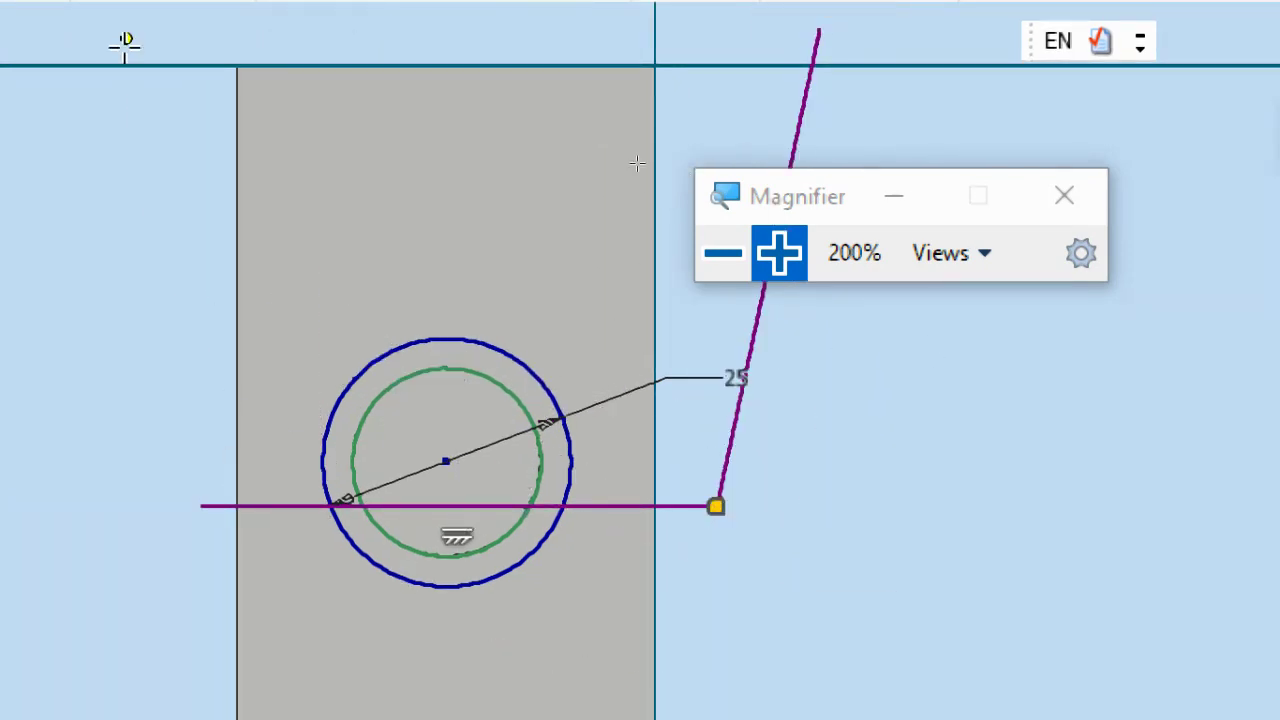
{"action": "left_click", "coordinate": [125, 42]}
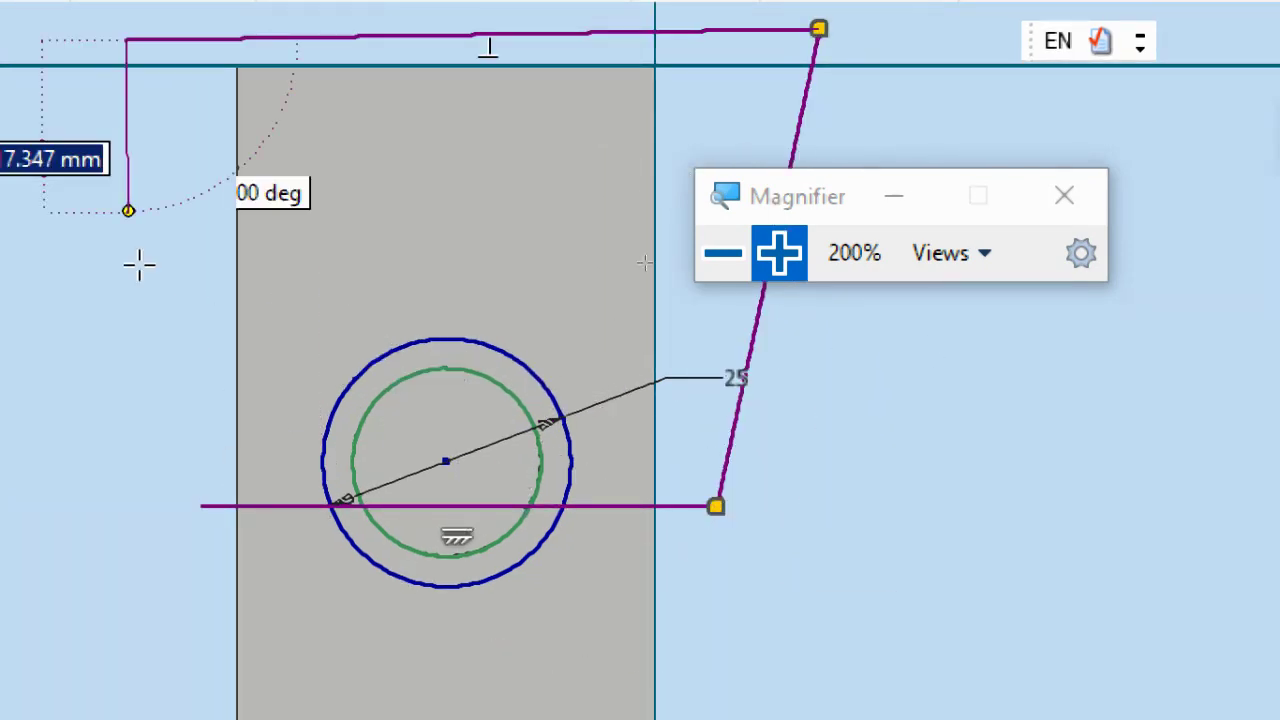
{"action": "left_click", "coordinate": [200, 505]}
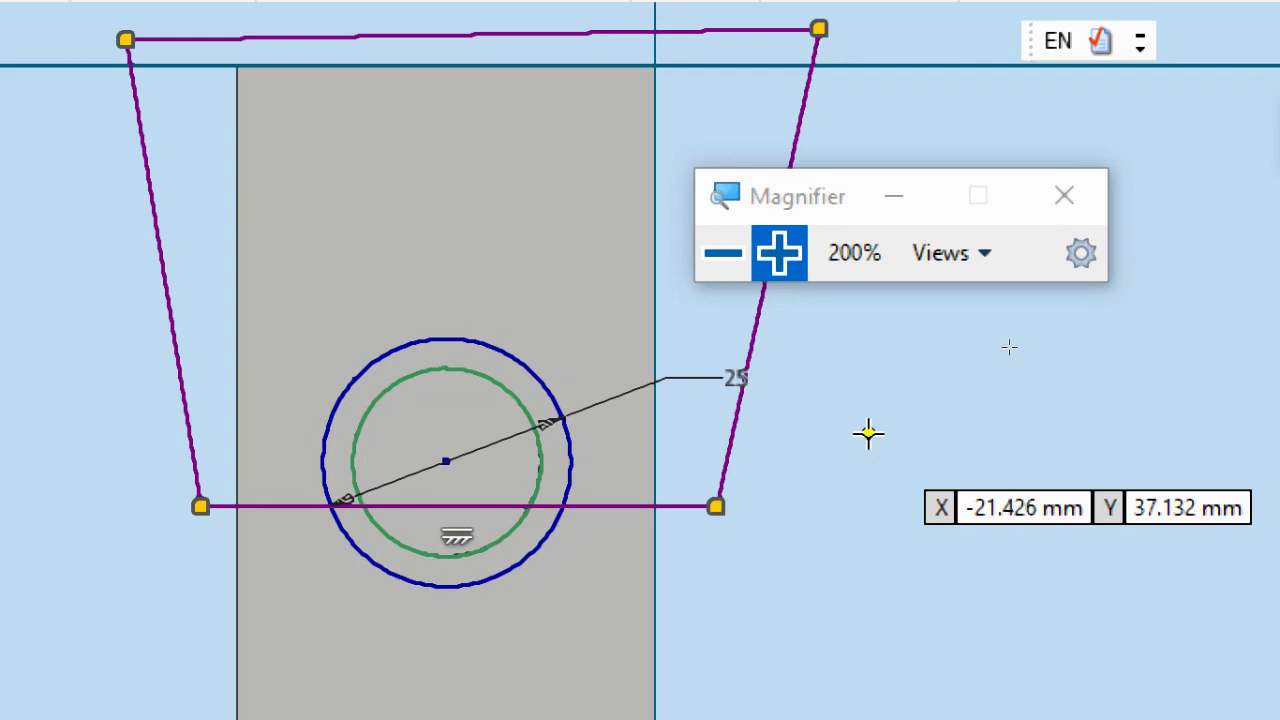
{"action": "key", "text": "Escape"}
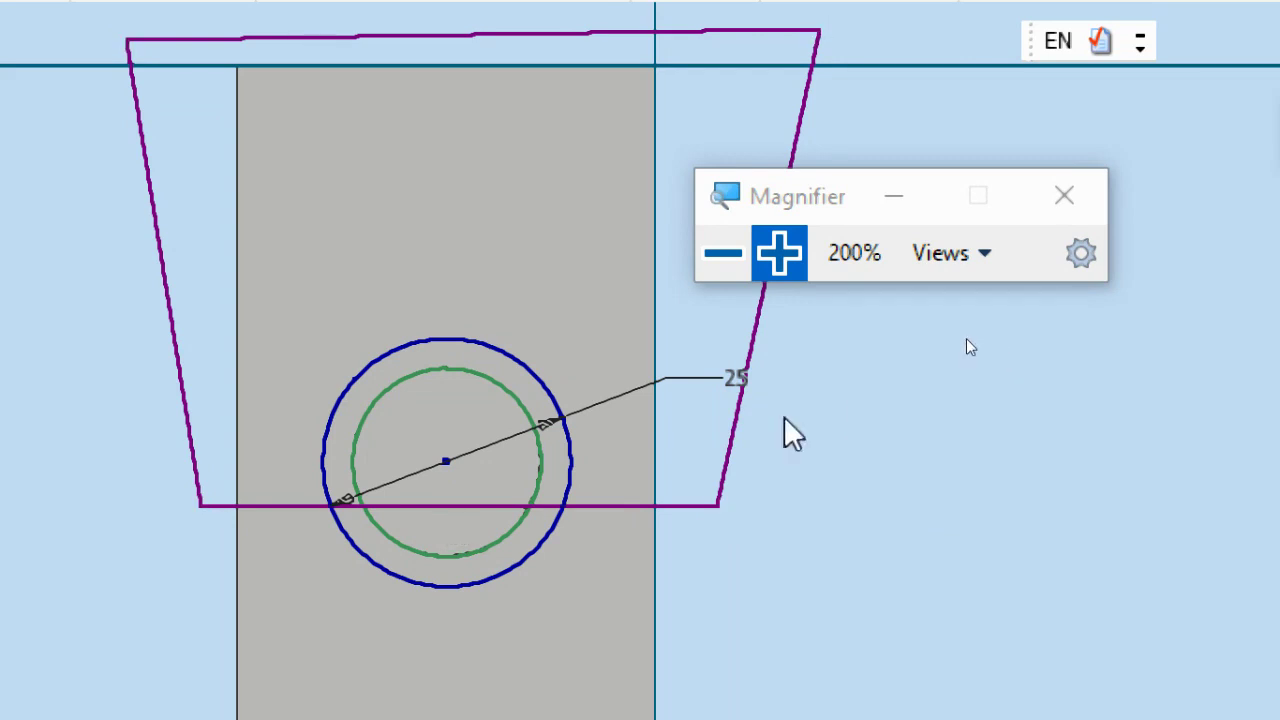
- Restore the magnification to 100% and check Extrusion3's Sketch3 in the Development 1 part before returning to the test part
{"action": "left_click", "coordinate": [723, 253]}
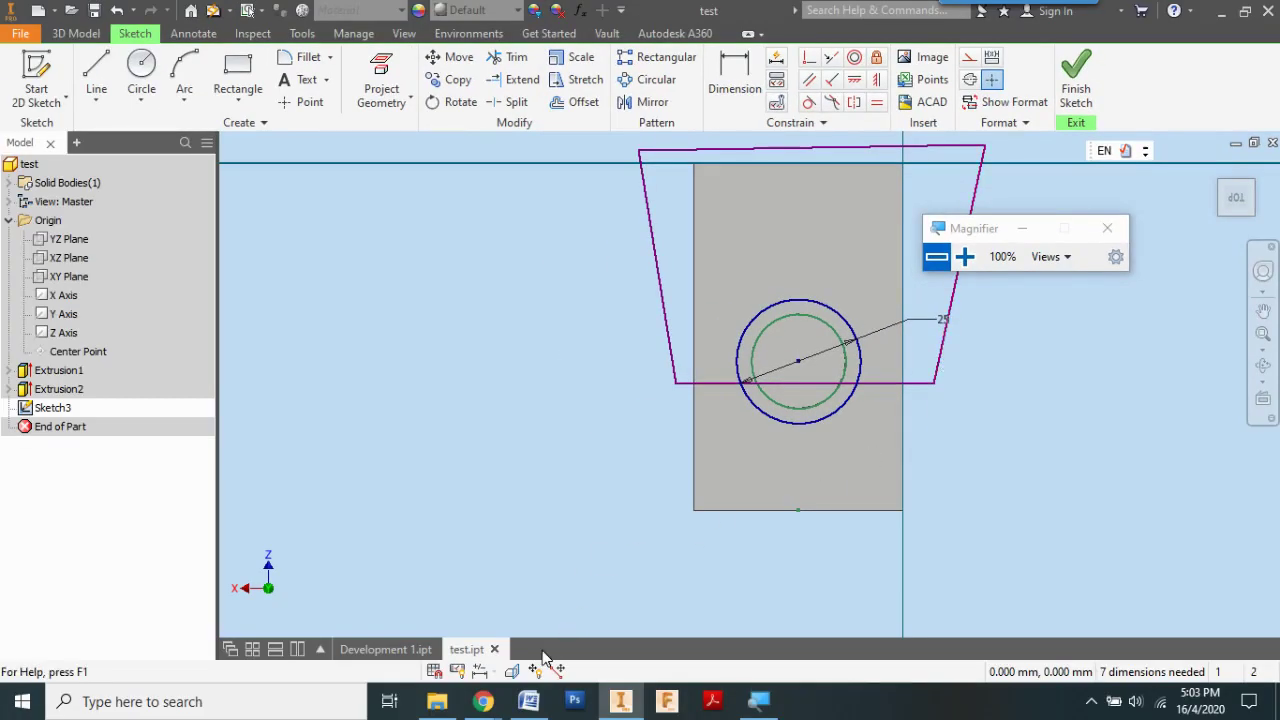
{"action": "mouse_move", "coordinate": [483, 701]}
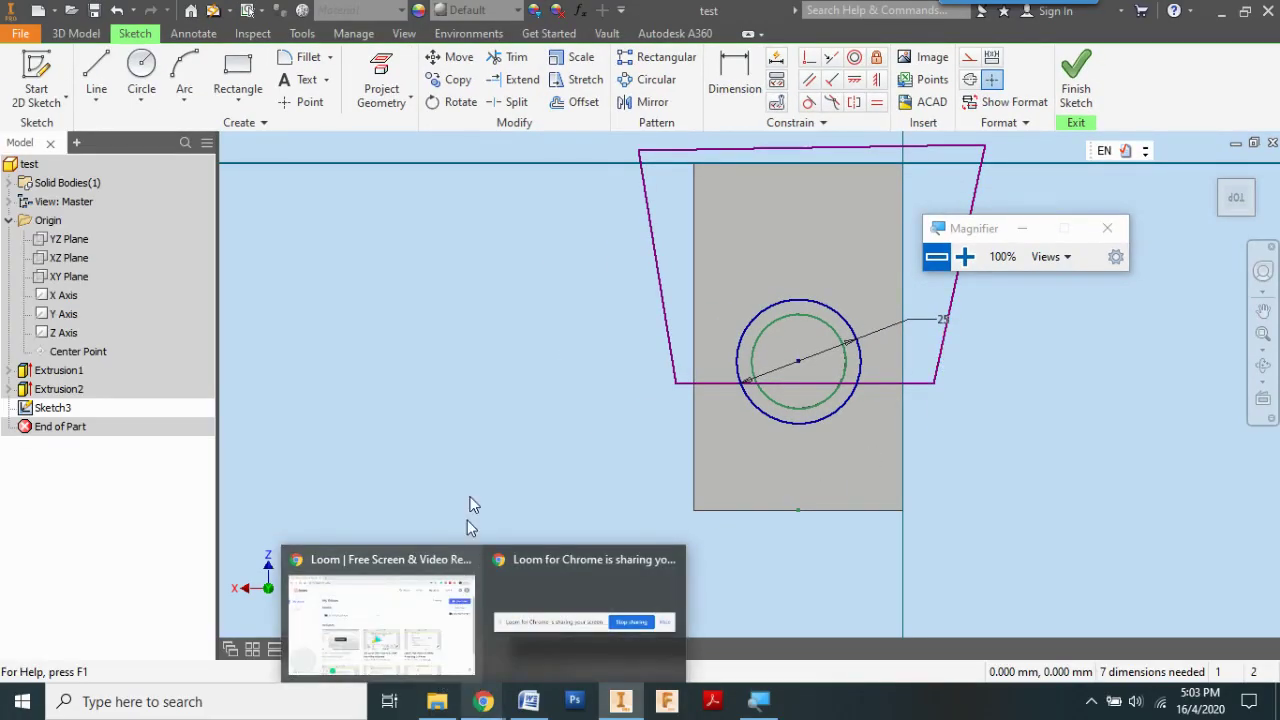
{"action": "left_click", "coordinate": [400, 649]}
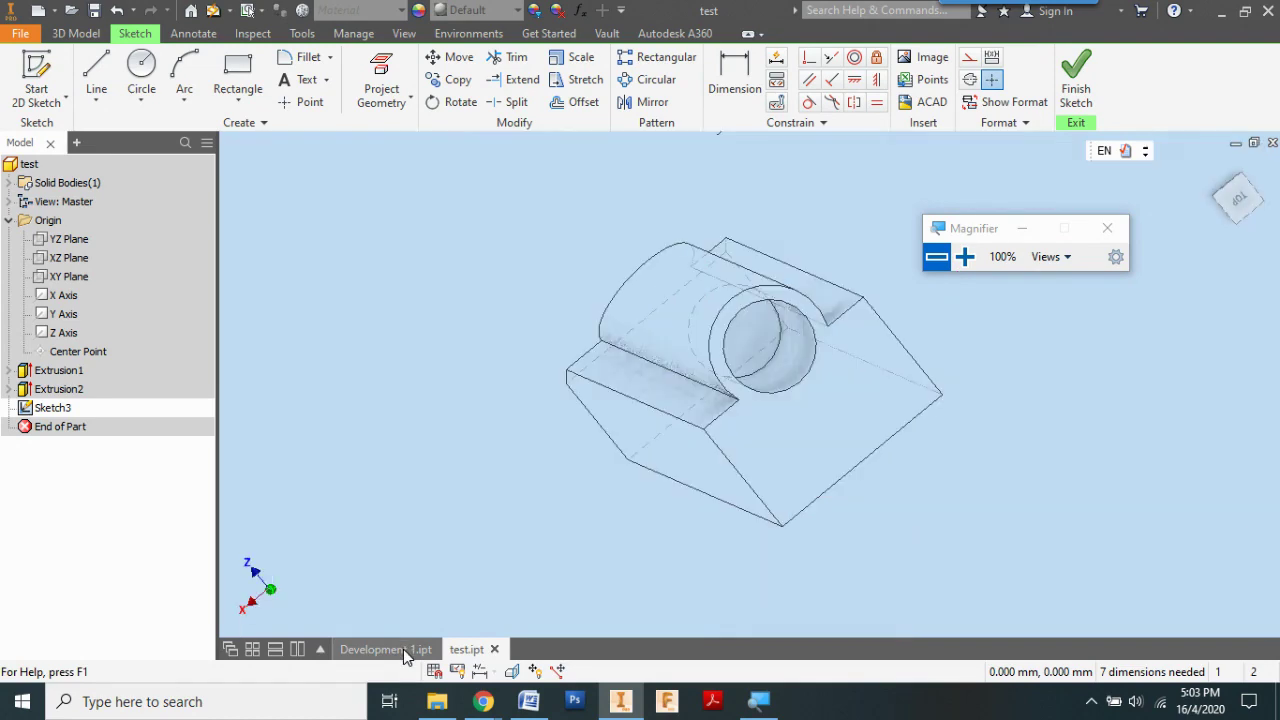
{"action": "left_click", "coordinate": [64, 296]}
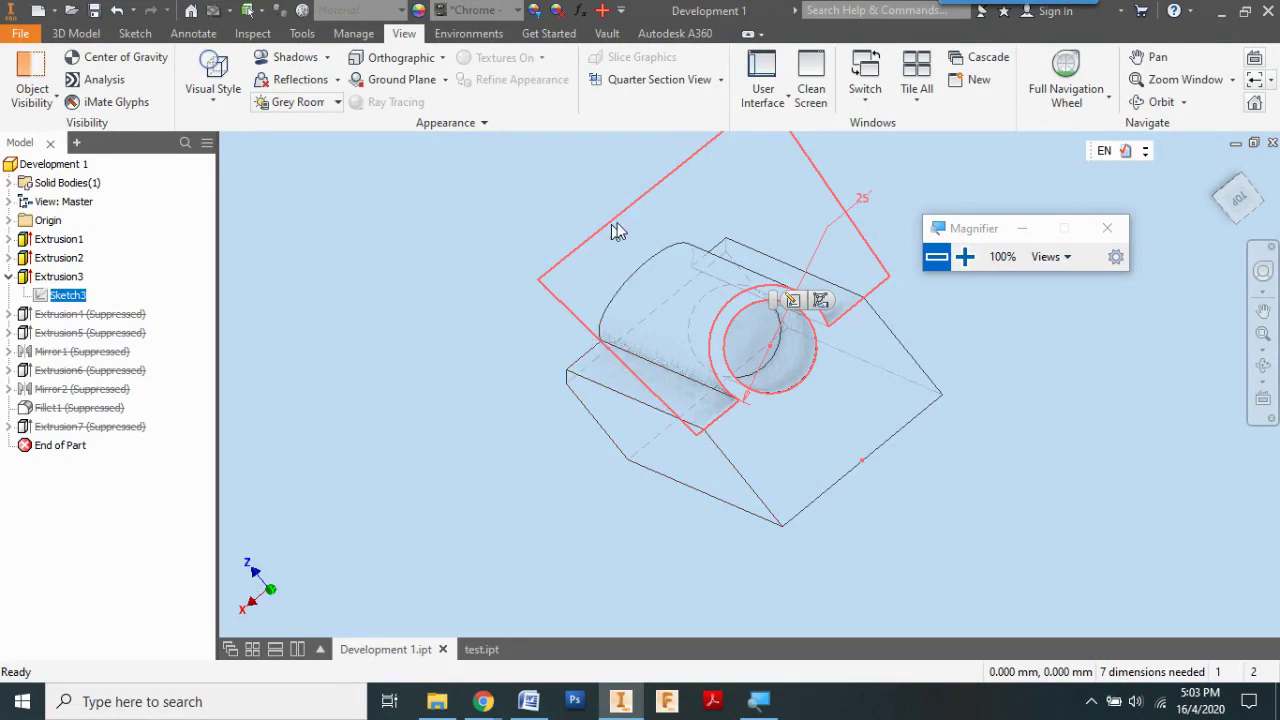
{"action": "left_click", "coordinate": [481, 649]}
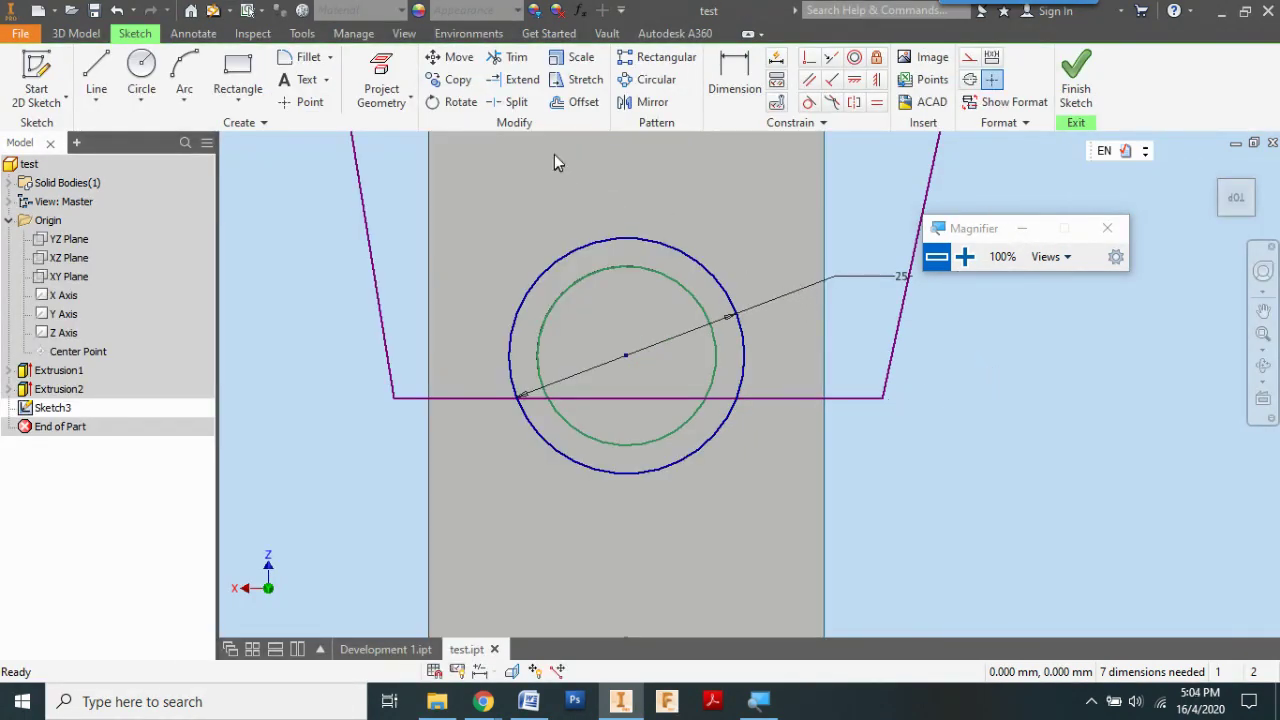
- At 200% magnification, trim away the outer circle's lower arc and the base line's segments inside it, then restore 100%
{"action": "left_click", "coordinate": [964, 257]}
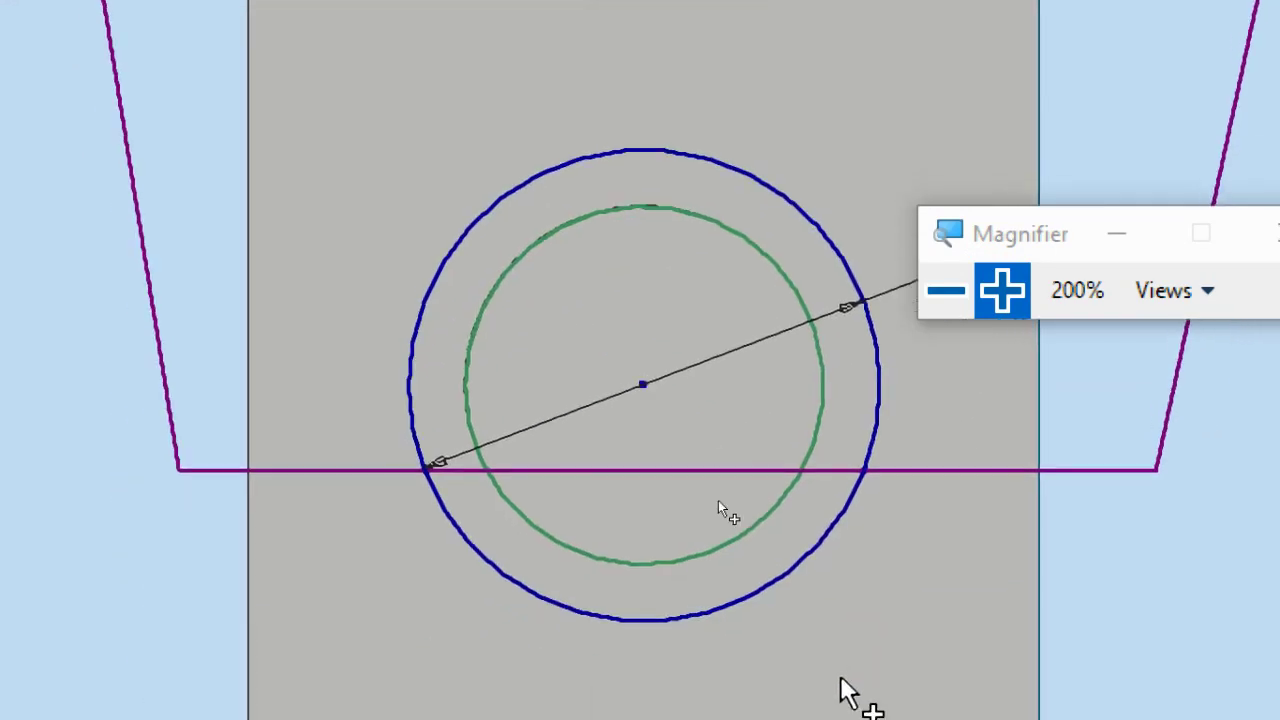
{"action": "left_click", "coordinate": [528, 591]}
{"action": "left_click", "coordinate": [482, 485]}
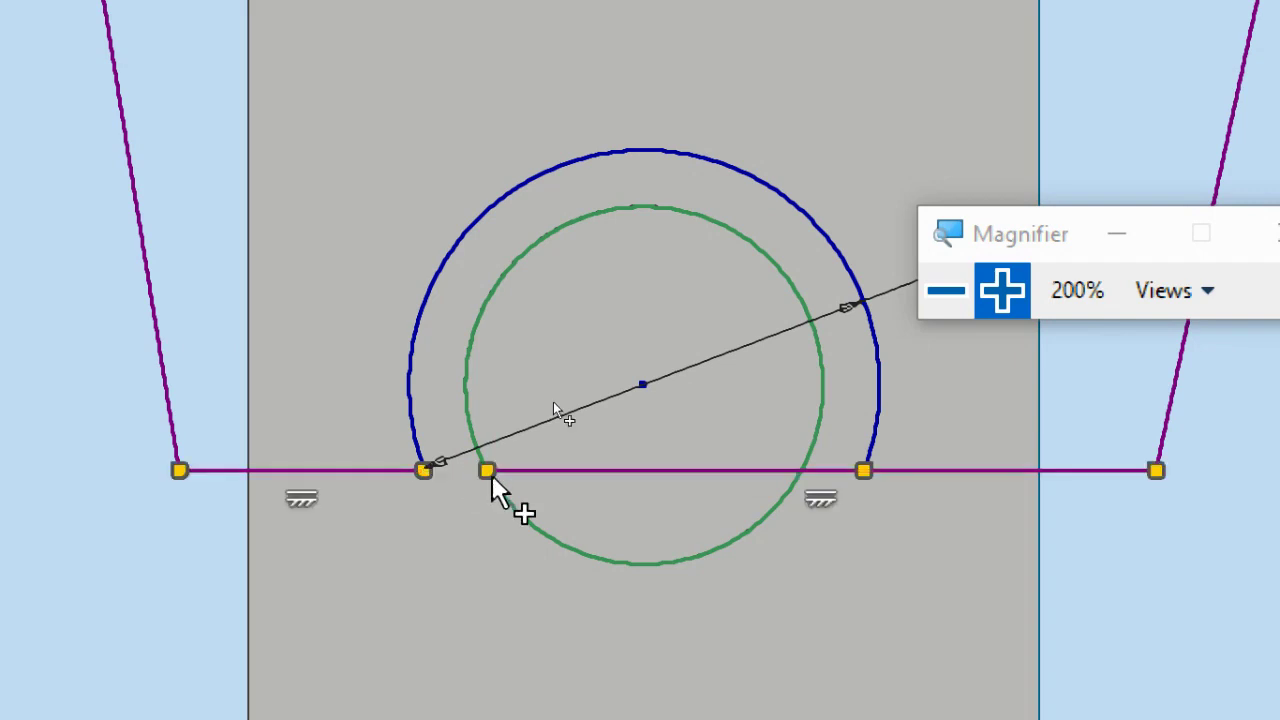
{"action": "left_click", "coordinate": [623, 468]}
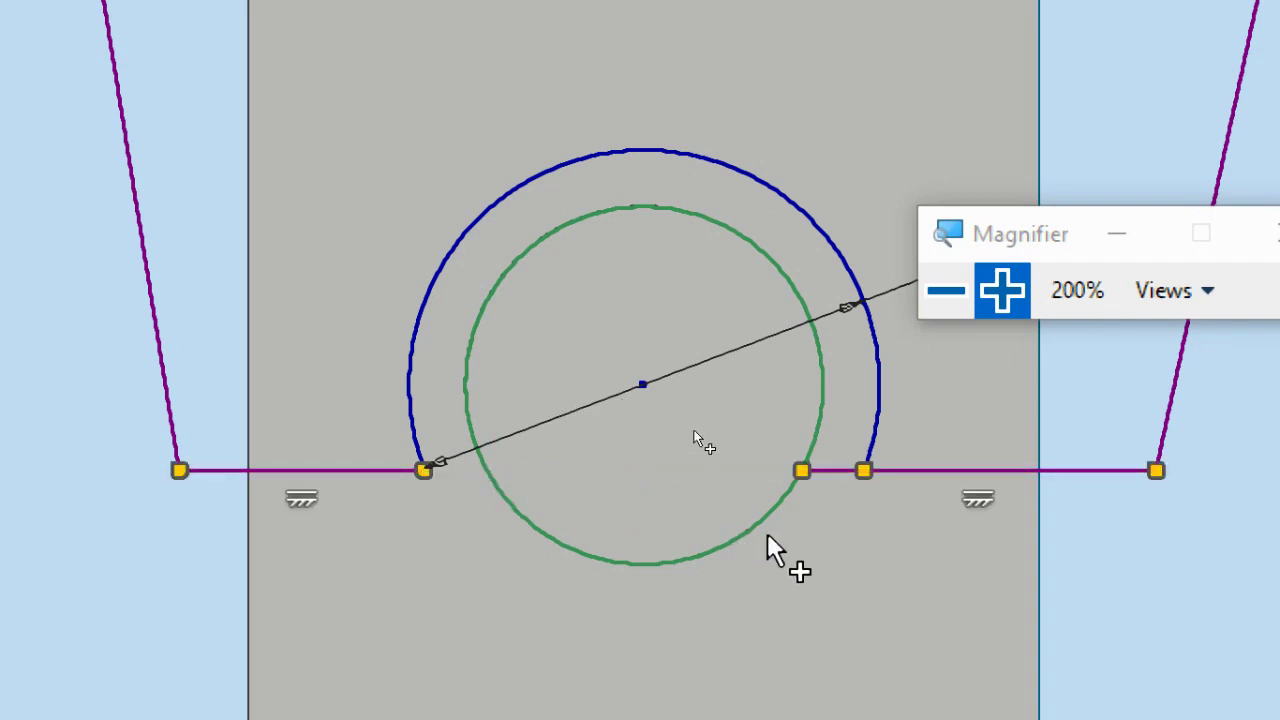
{"action": "left_click", "coordinate": [840, 471]}
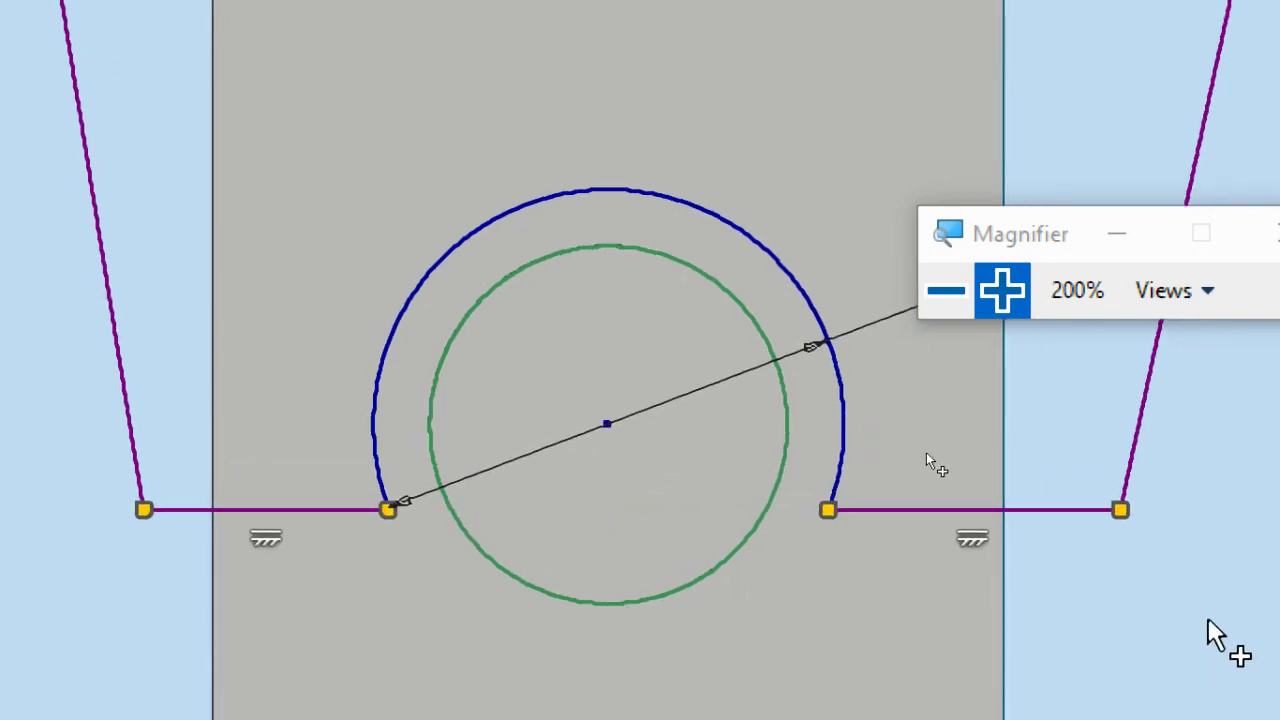
{"action": "key", "text": "Escape"}
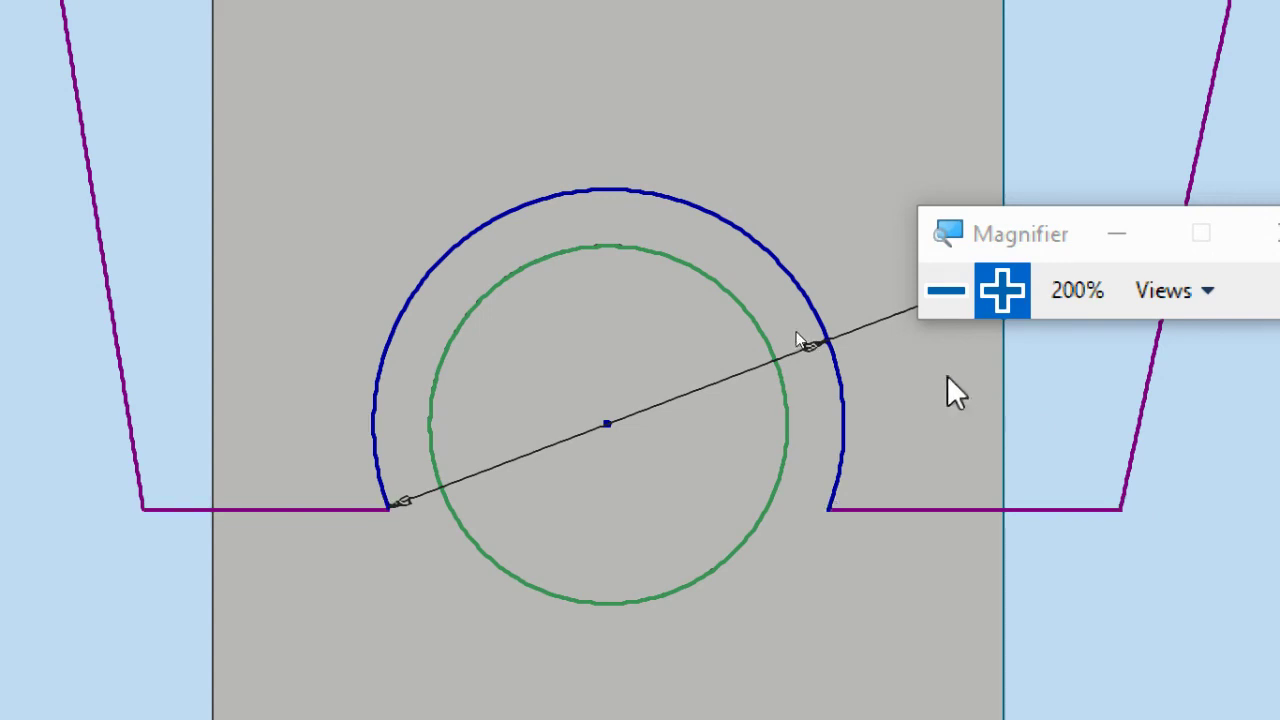
{"action": "left_click", "coordinate": [945, 290]}
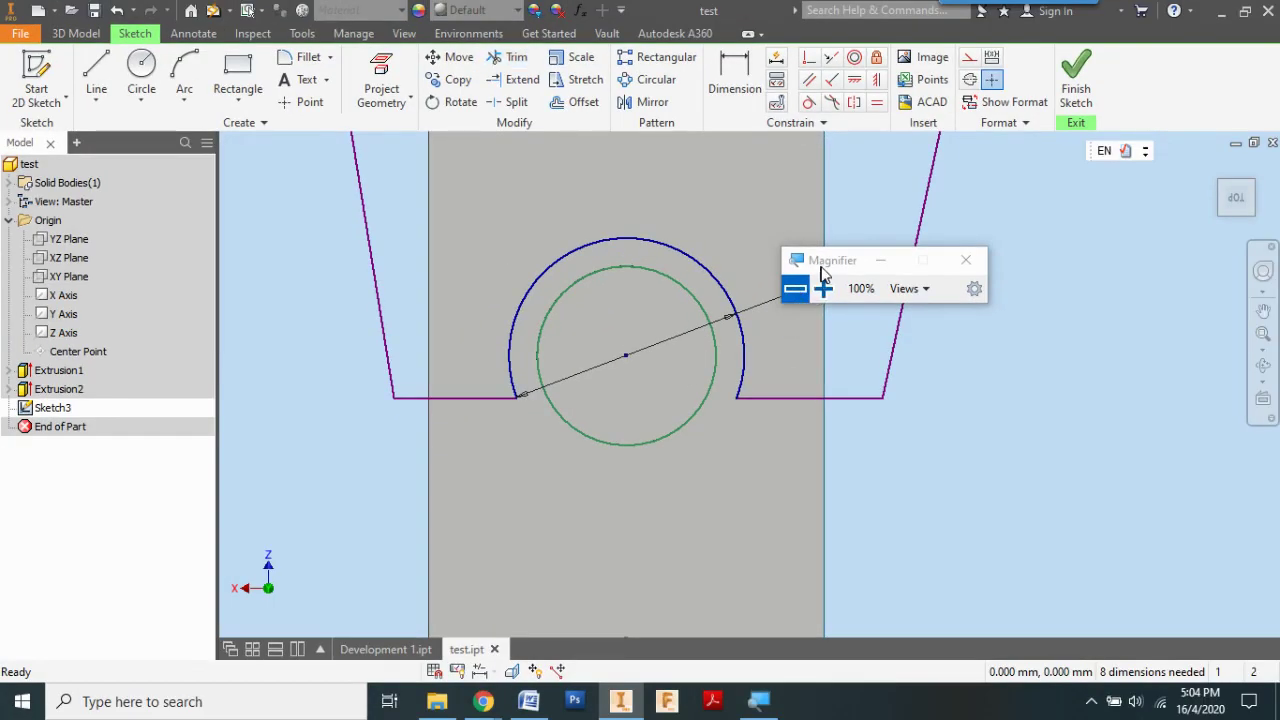
{"action": "left_click_drag", "start_coordinate": [903, 333], "coordinate": [952, 373]}
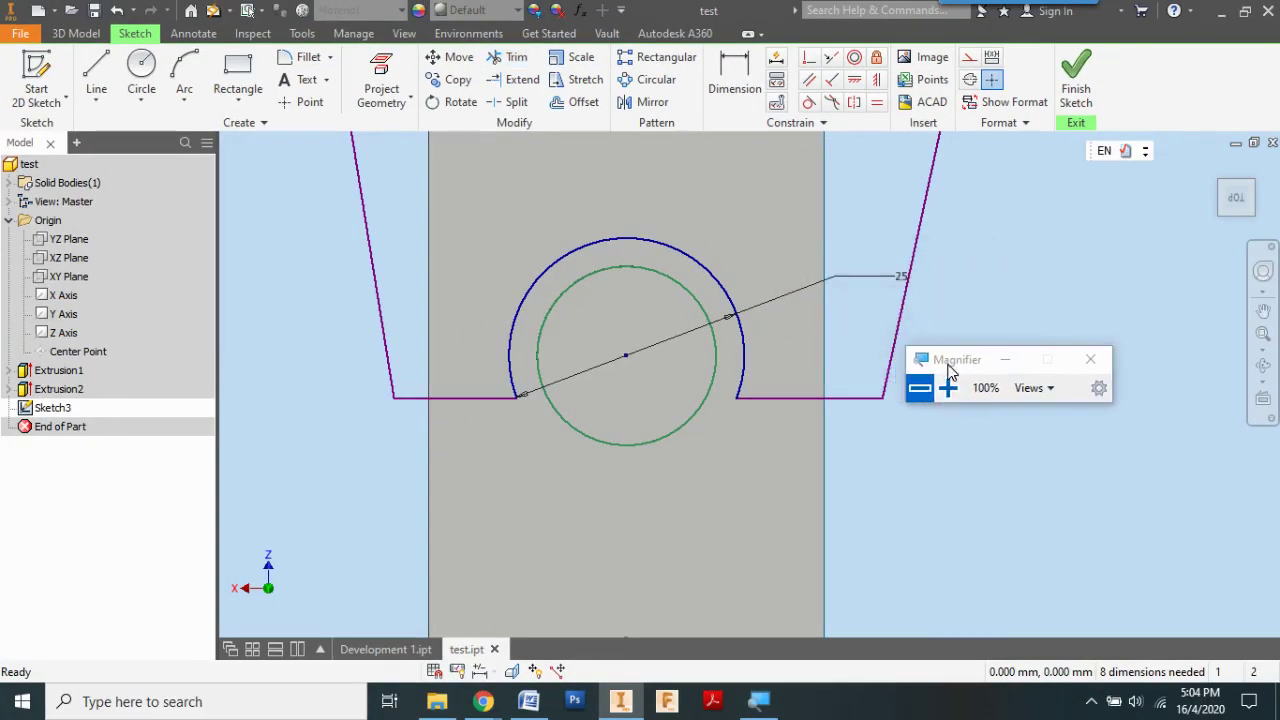
- Highlight the "finished sketch" instruction in the Word notes, then return to Inventor and finish the sketch
{"action": "left_click", "coordinate": [545, 692]}
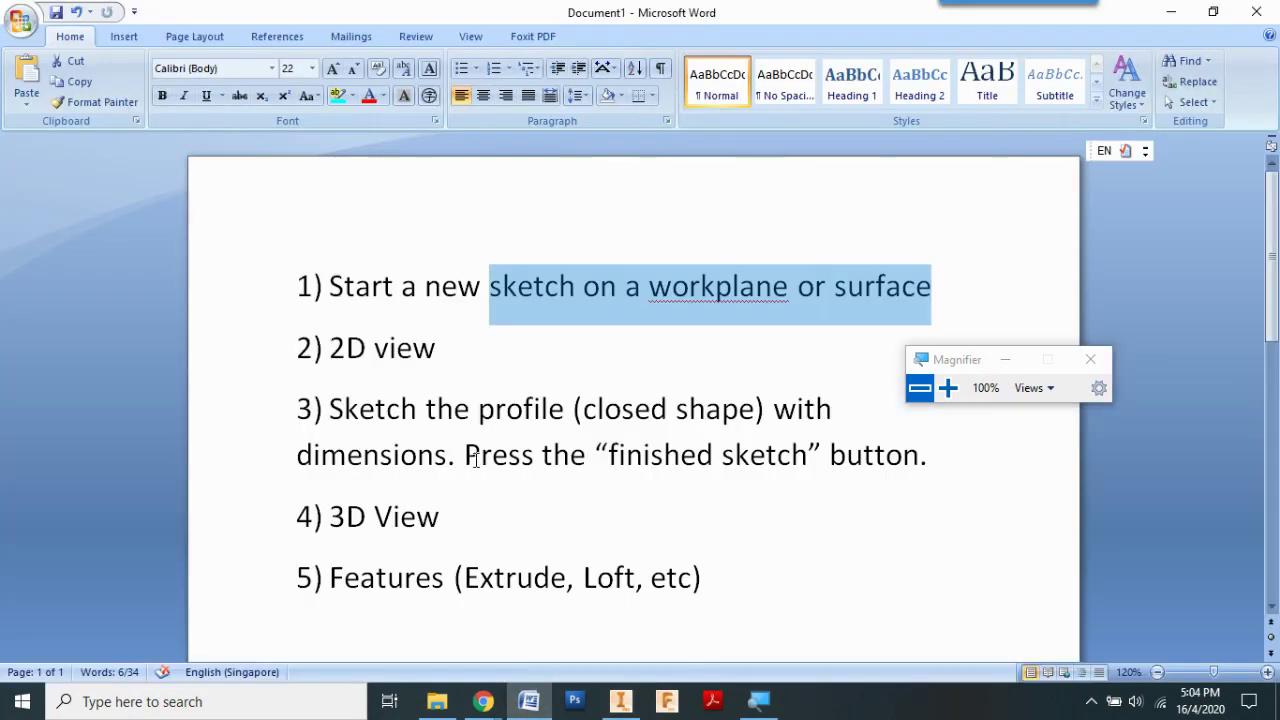
{"action": "left_click_drag", "start_coordinate": [466, 458], "coordinate": [861, 458]}
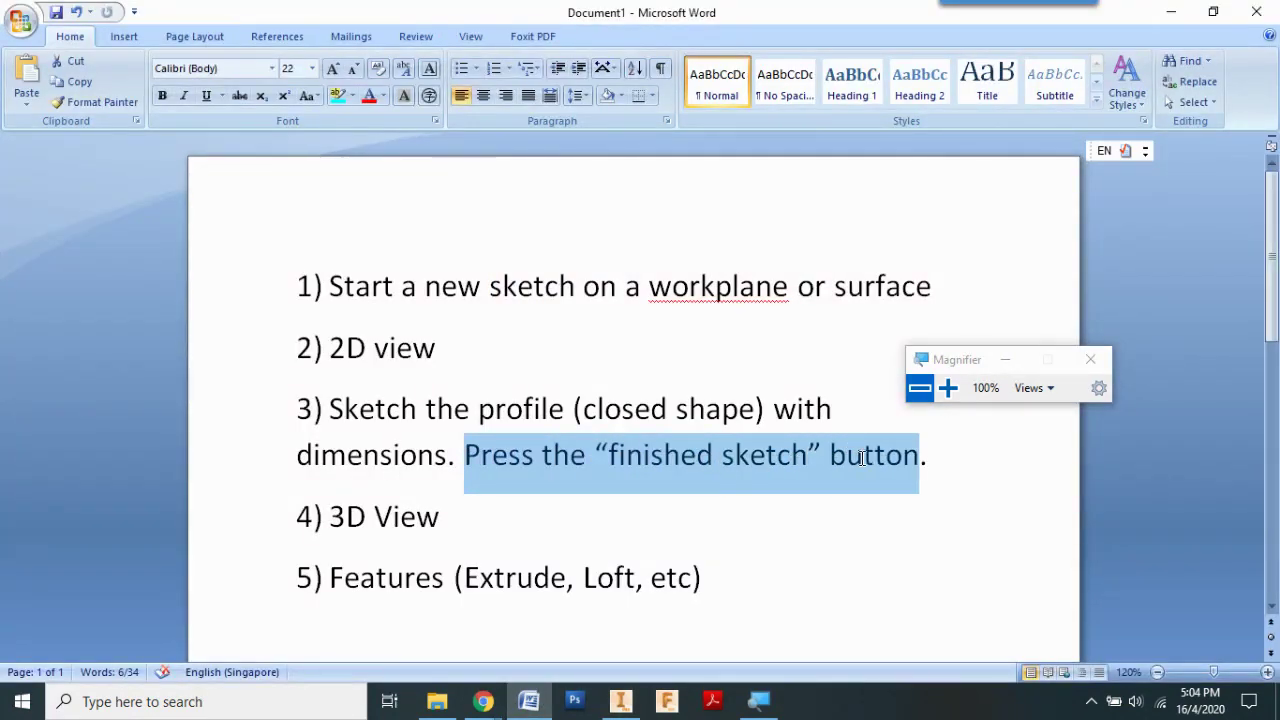
{"action": "mouse_move", "coordinate": [550, 708]}
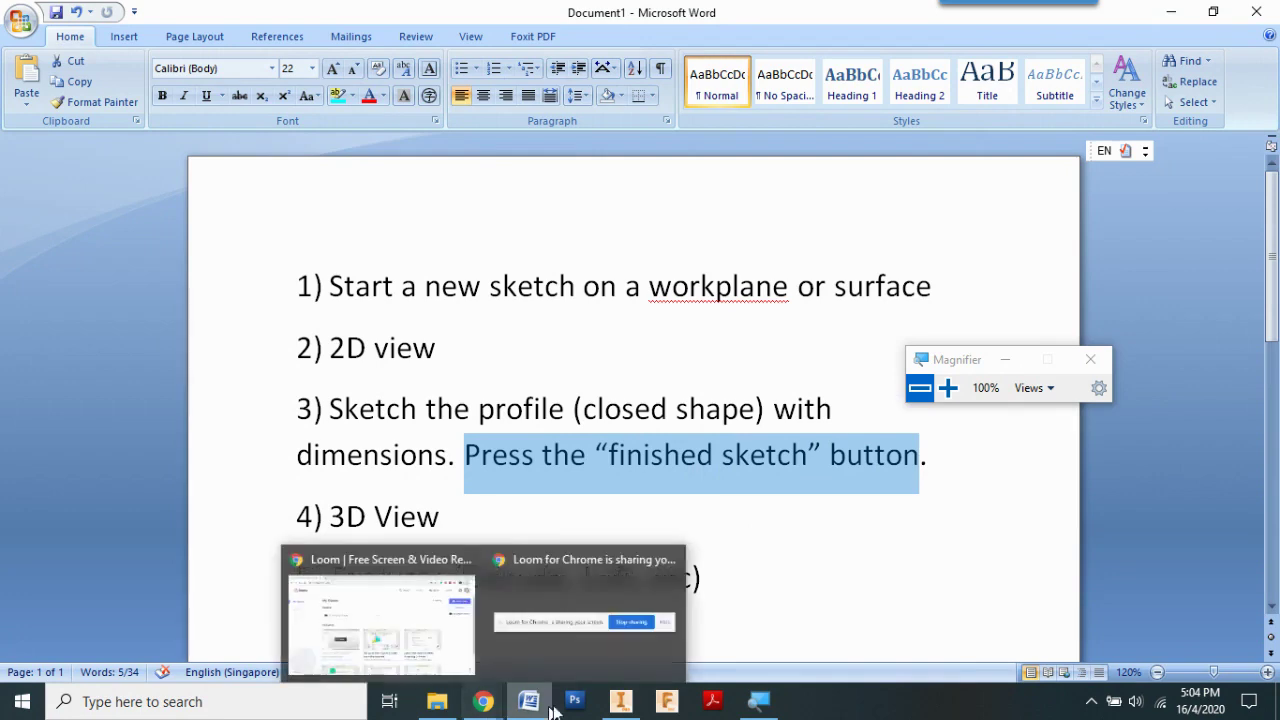
{"action": "left_click", "coordinate": [620, 700]}
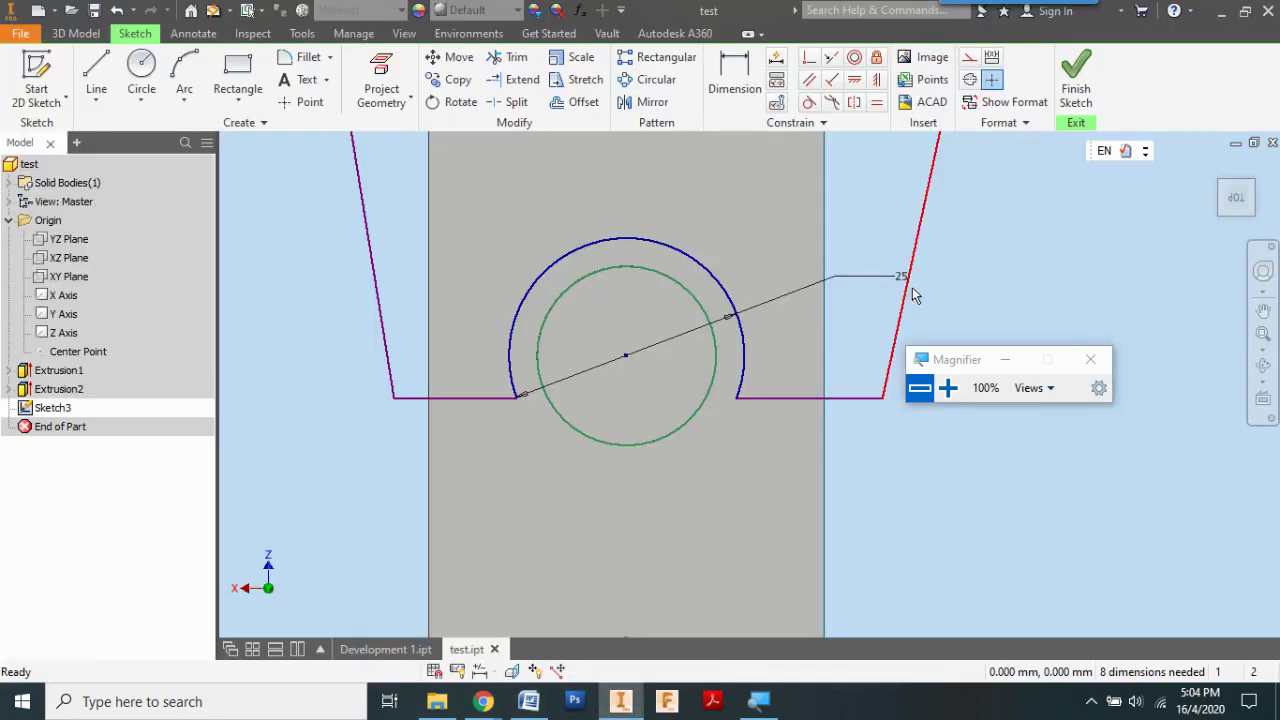
{"action": "left_click", "coordinate": [1077, 95]}
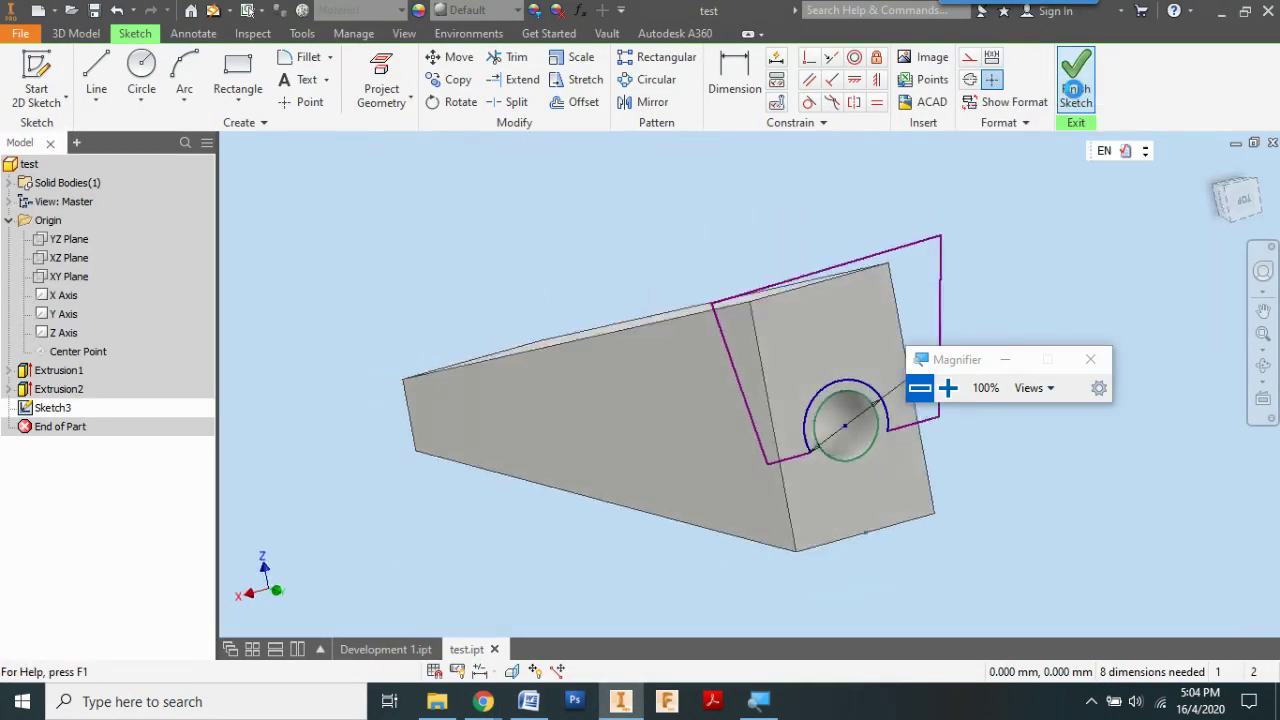
- Extrude the outline region around the hole as a cut, 300 mm deep into the block, using 200% magnification for the settings
{"action": "mouse_move", "coordinate": [950, 362]}
{"action": "left_mouse_down"}
{"action": "mouse_move", "coordinate": [910, 309]}
{"action": "mouse_move", "coordinate": [789, 207]}
{"action": "left_mouse_up"}
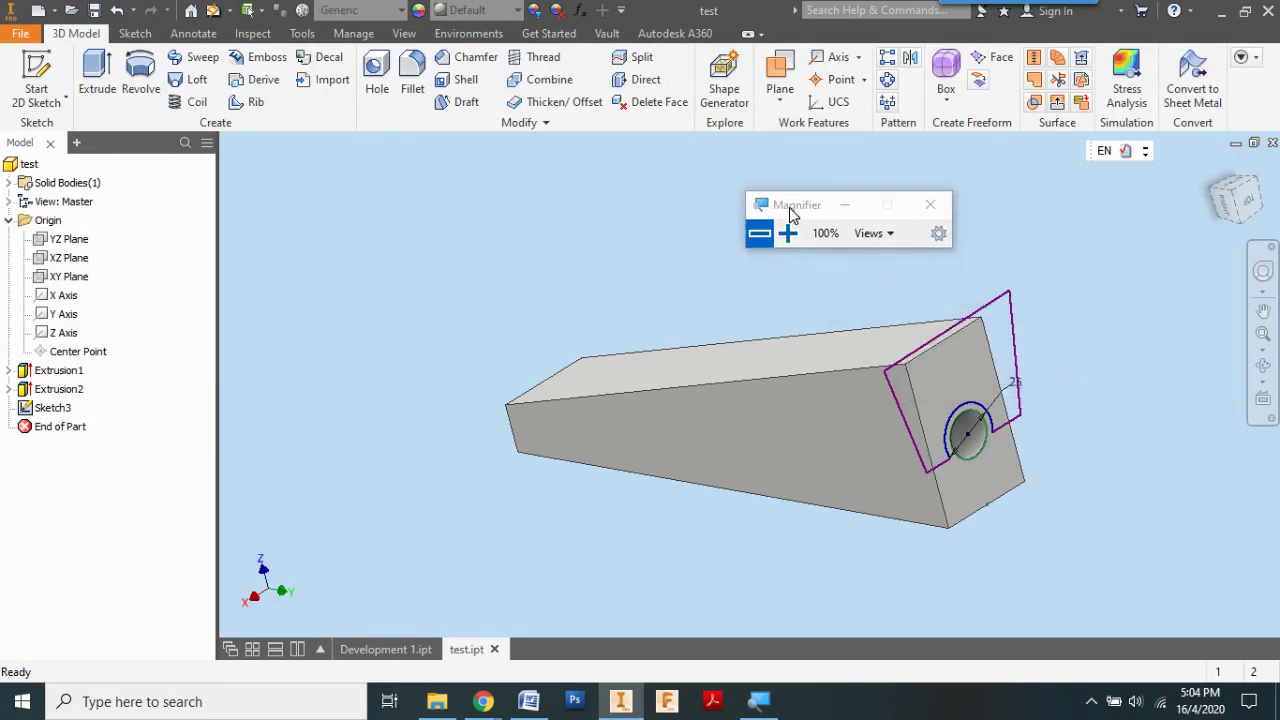
{"action": "left_click", "coordinate": [789, 232]}
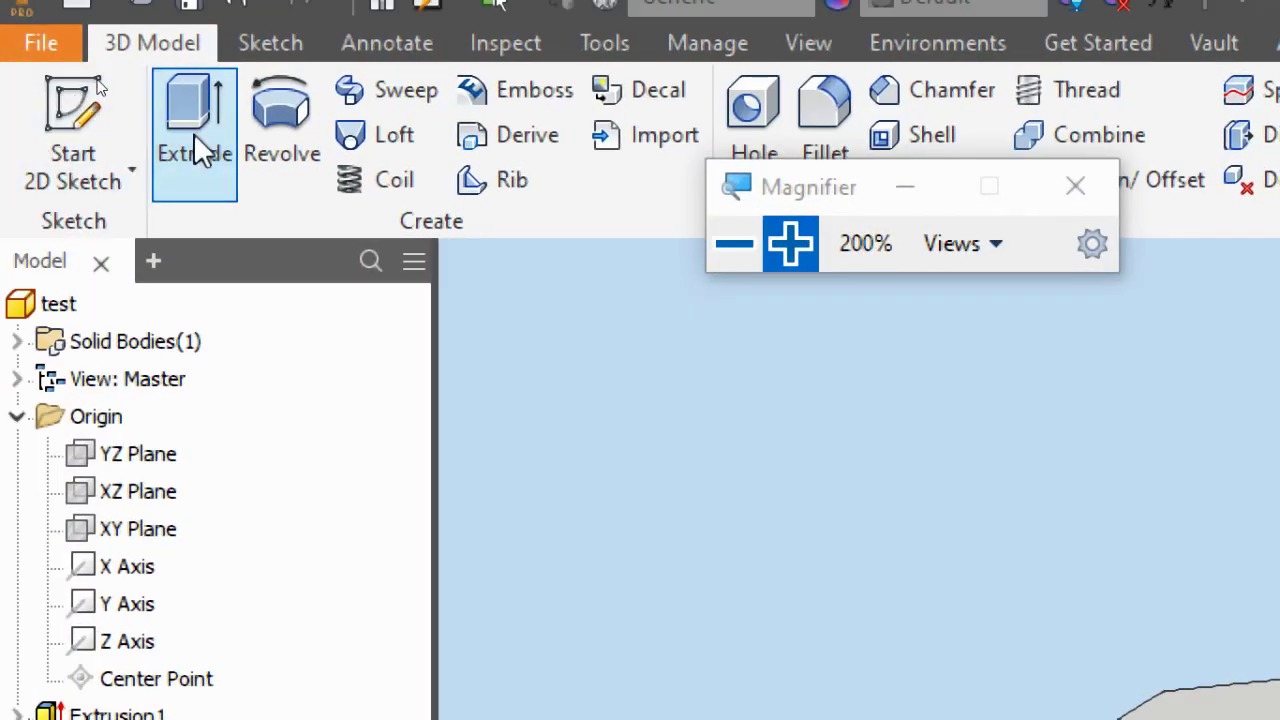
{"action": "left_click", "coordinate": [193, 133]}
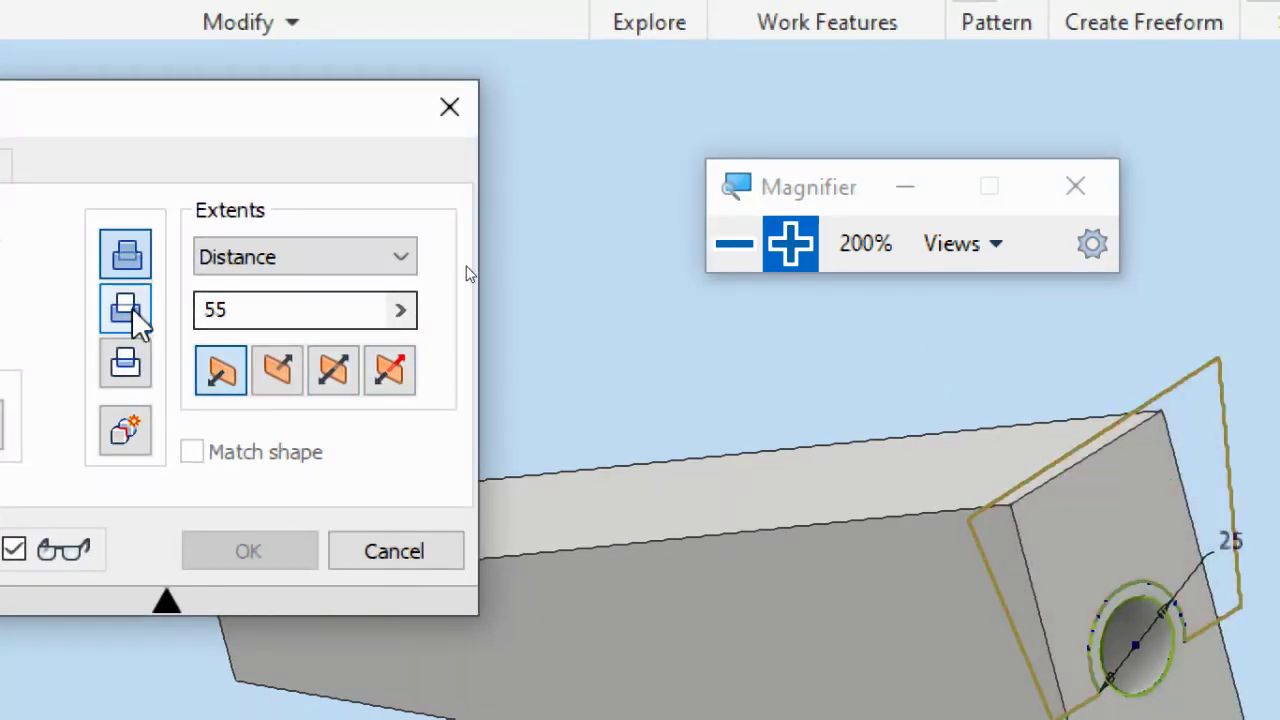
{"action": "left_click", "coordinate": [130, 310]}
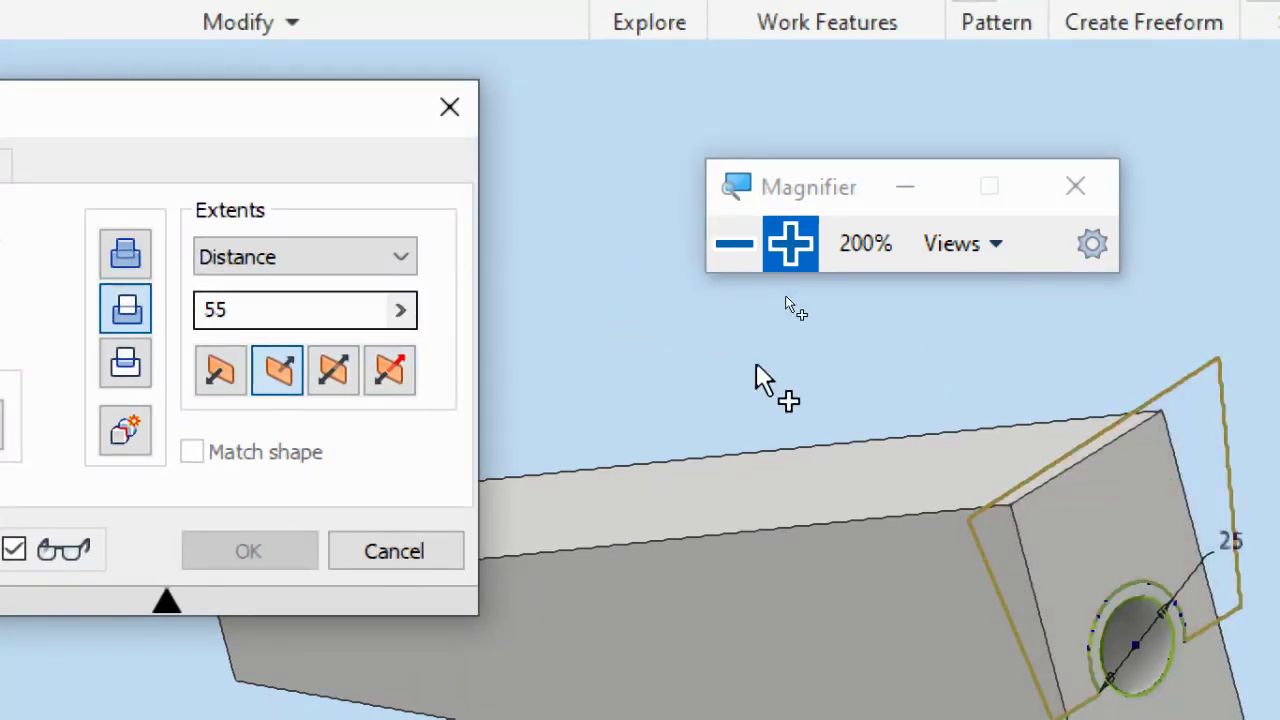
{"action": "left_click", "coordinate": [1141, 498]}
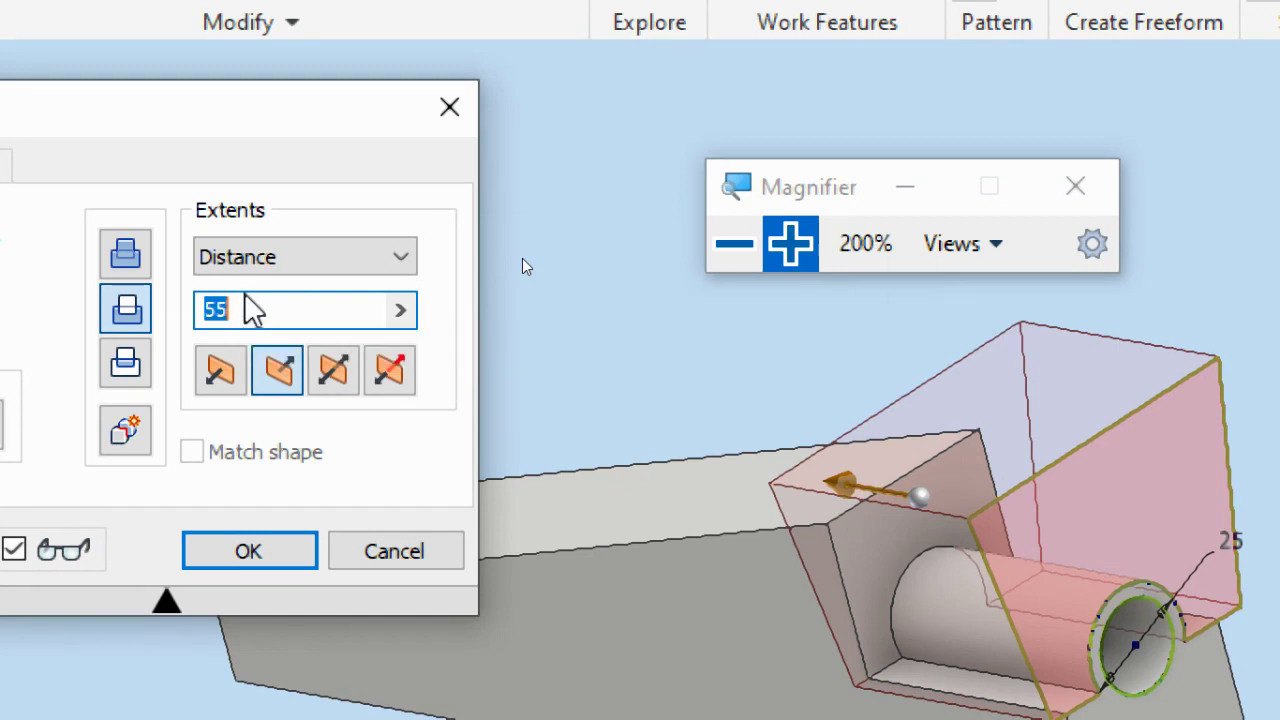
{"action": "type", "text": "3"}
{"action": "key", "text": "BackSpace"}
{"action": "type", "text": "300"}
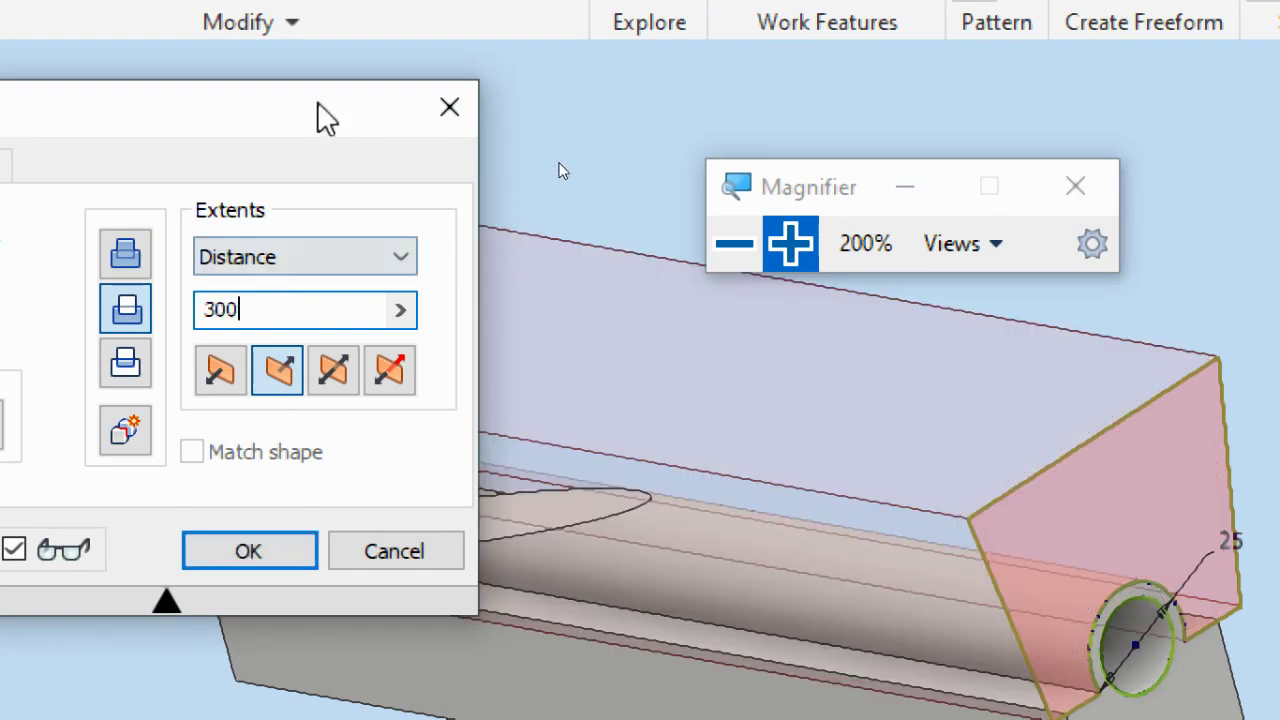
{"action": "left_click_drag", "start_coordinate": [314, 114], "coordinate": [194, 120]}
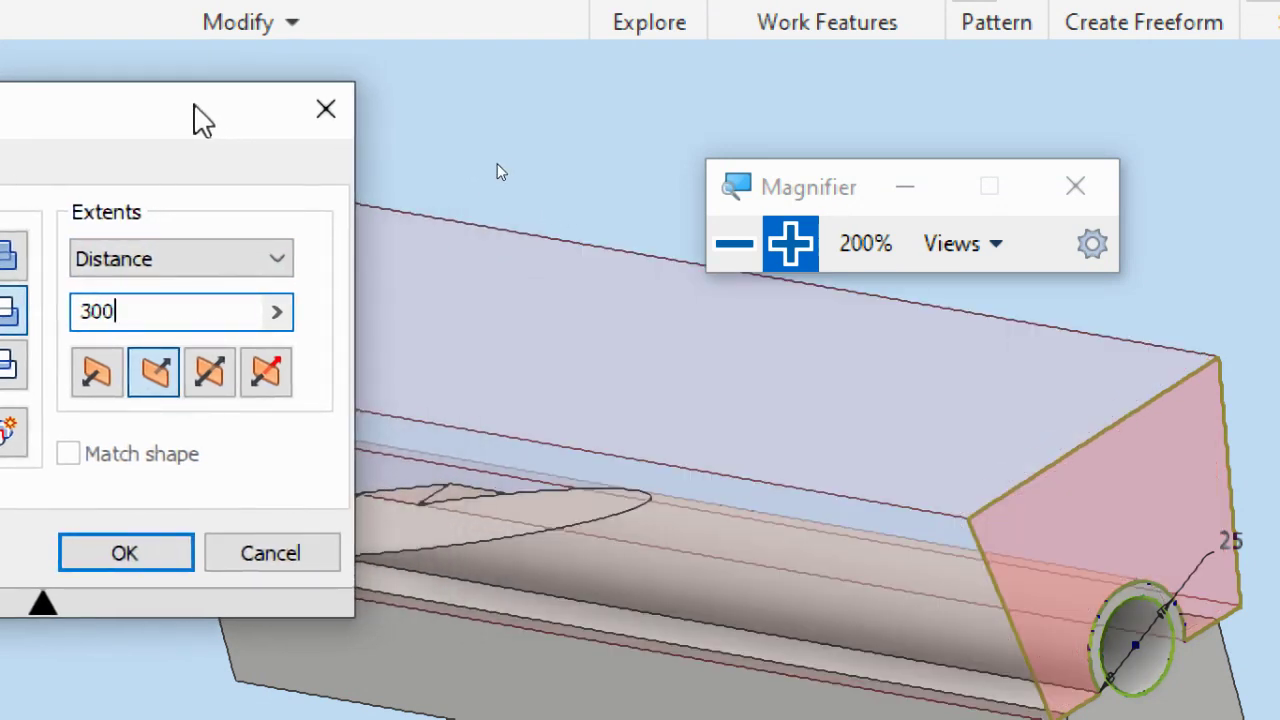
{"action": "left_click", "coordinate": [160, 568]}
{"action": "left_click", "coordinate": [736, 244]}
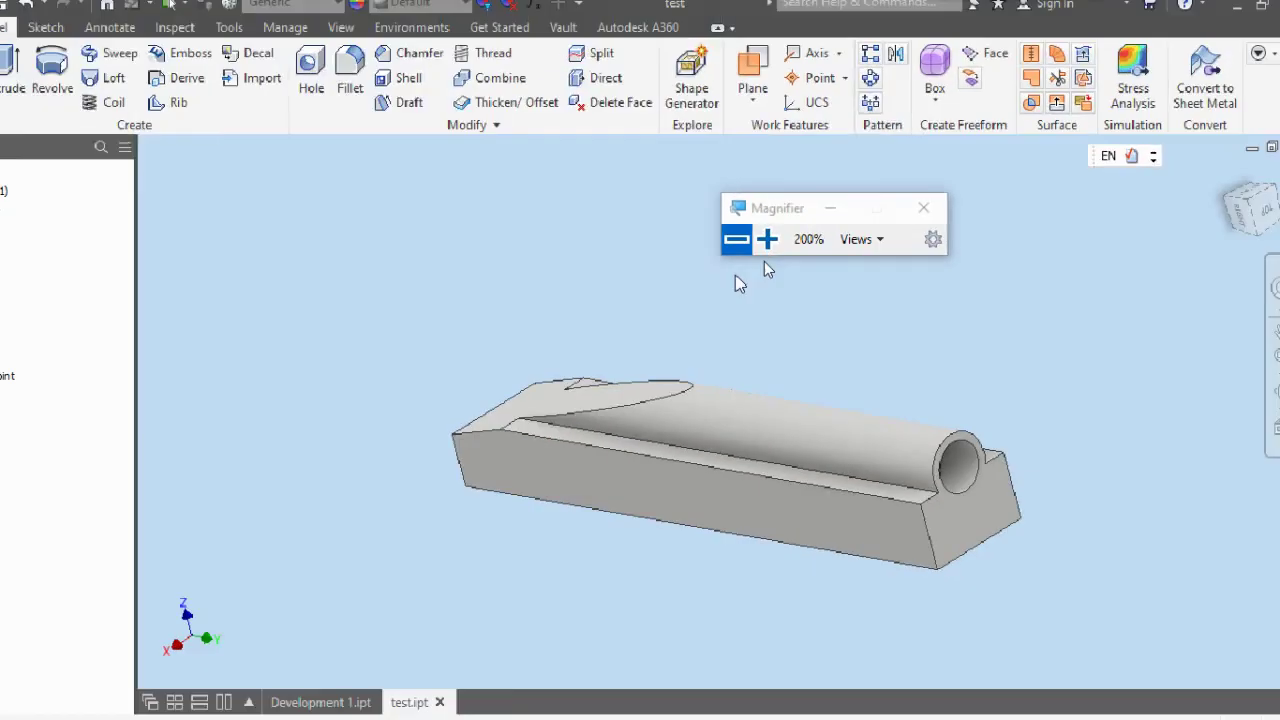
- Inspect the cut block from both ends and save the test part
{"action": "middle_click_drag", "start_coordinate": [706, 531], "coordinate": [890, 520], "text": "shift"}
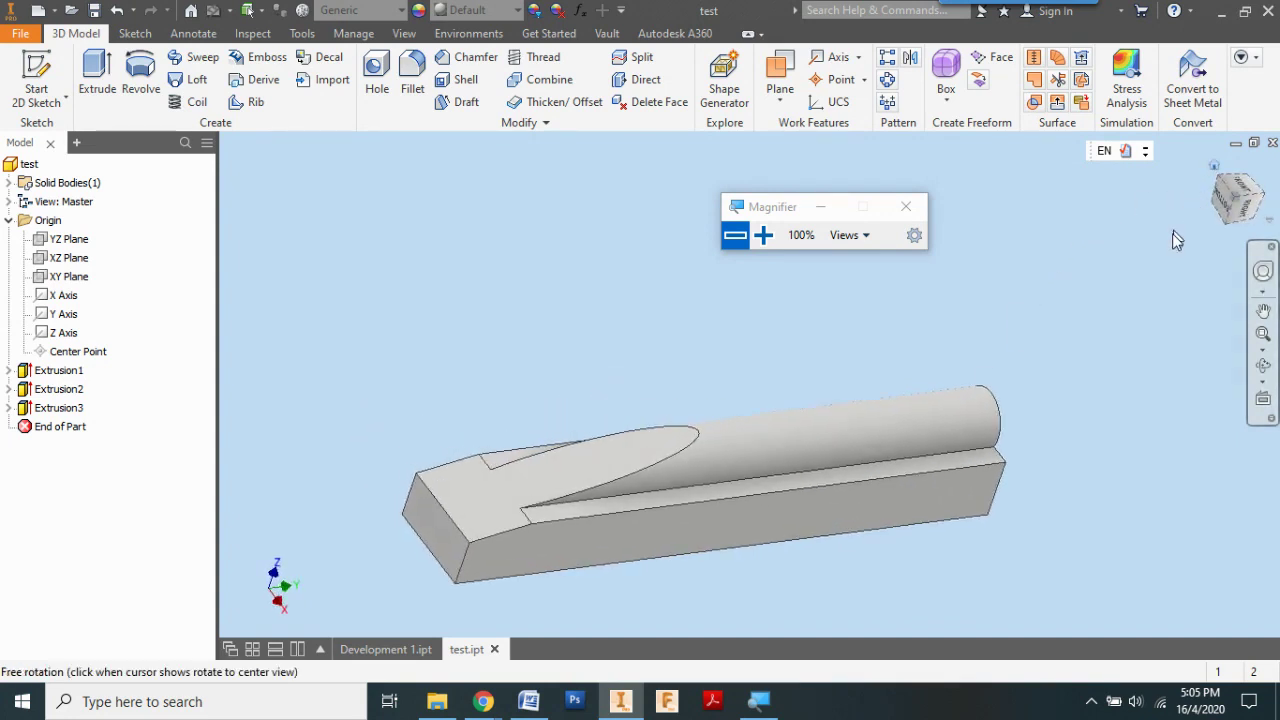
{"action": "middle_click_drag", "start_coordinate": [1176, 240], "coordinate": [1057, 389], "text": "shift"}
{"action": "middle_click_drag", "start_coordinate": [963, 506], "coordinate": [958, 480], "text": "shift"}
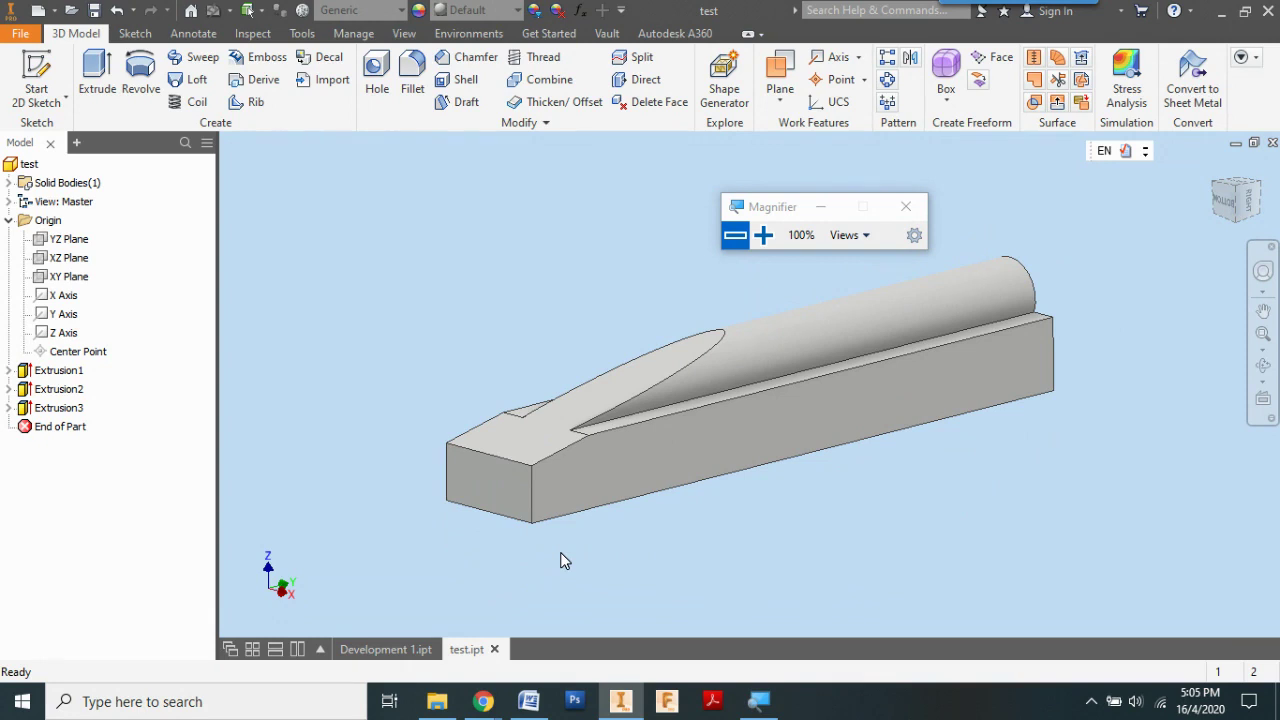
{"action": "left_click", "coordinate": [94, 12]}
- Switch to the Development 1 part and unsuppress Extrusion4
{"action": "left_click", "coordinate": [400, 649]}
{"action": "right_click", "coordinate": [77, 315]}
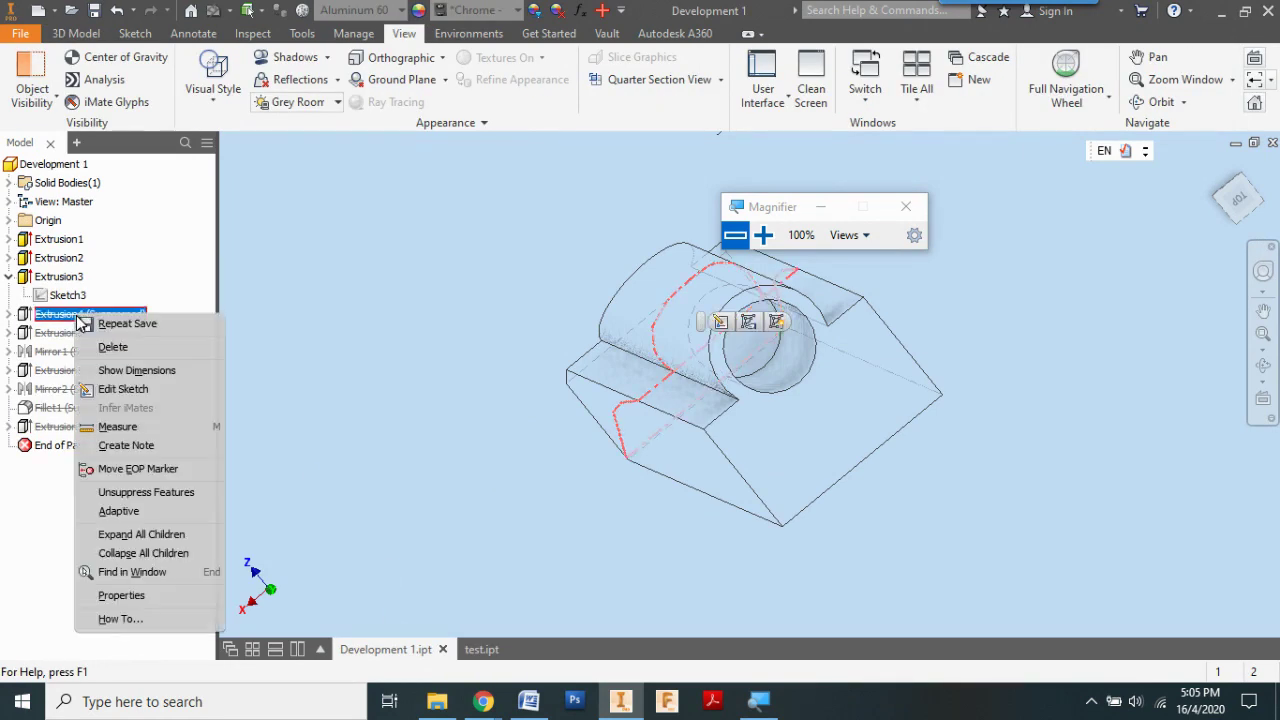
{"action": "left_click", "coordinate": [140, 491]}
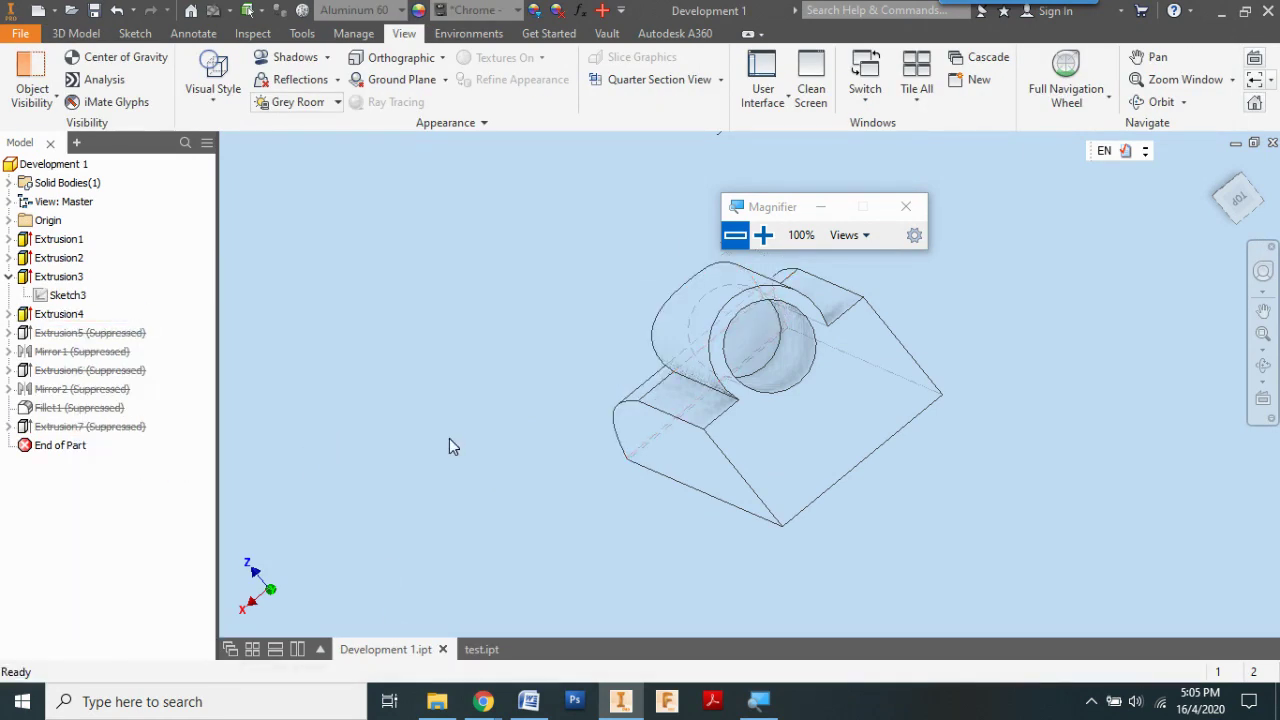
- Examine Extrusion4's curved nose cut from the side and highlight its Sketch4 to study the closed profile
{"action": "middle_click_drag", "start_coordinate": [462, 474], "coordinate": [1074, 294], "text": "shift"}
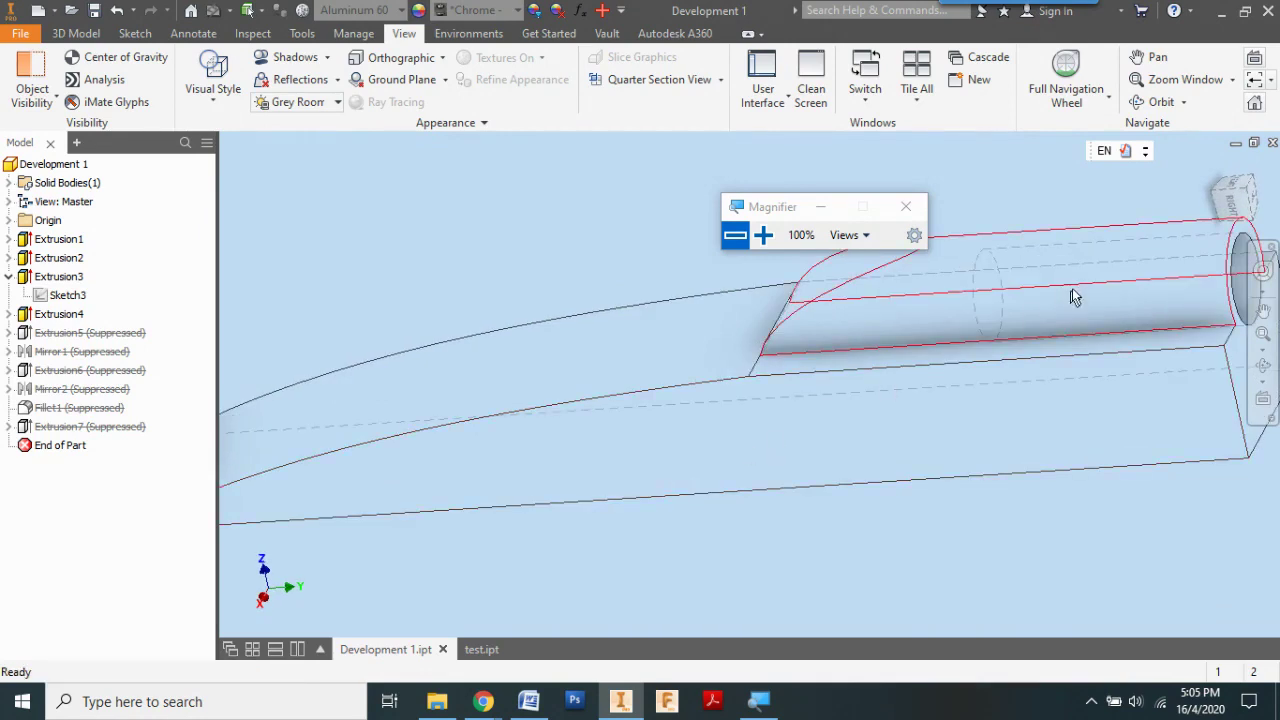
{"action": "scroll", "coordinate": [1188, 218], "scroll_direction": "up", "scroll_amount": 2}
{"action": "middle_click_drag", "start_coordinate": [1171, 237], "coordinate": [1148, 336], "text": "shift"}
{"action": "scroll", "coordinate": [1148, 336], "scroll_direction": "up", "scroll_amount": 2}
{"action": "scroll", "coordinate": [1017, 380], "scroll_direction": "down", "scroll_amount": 4}
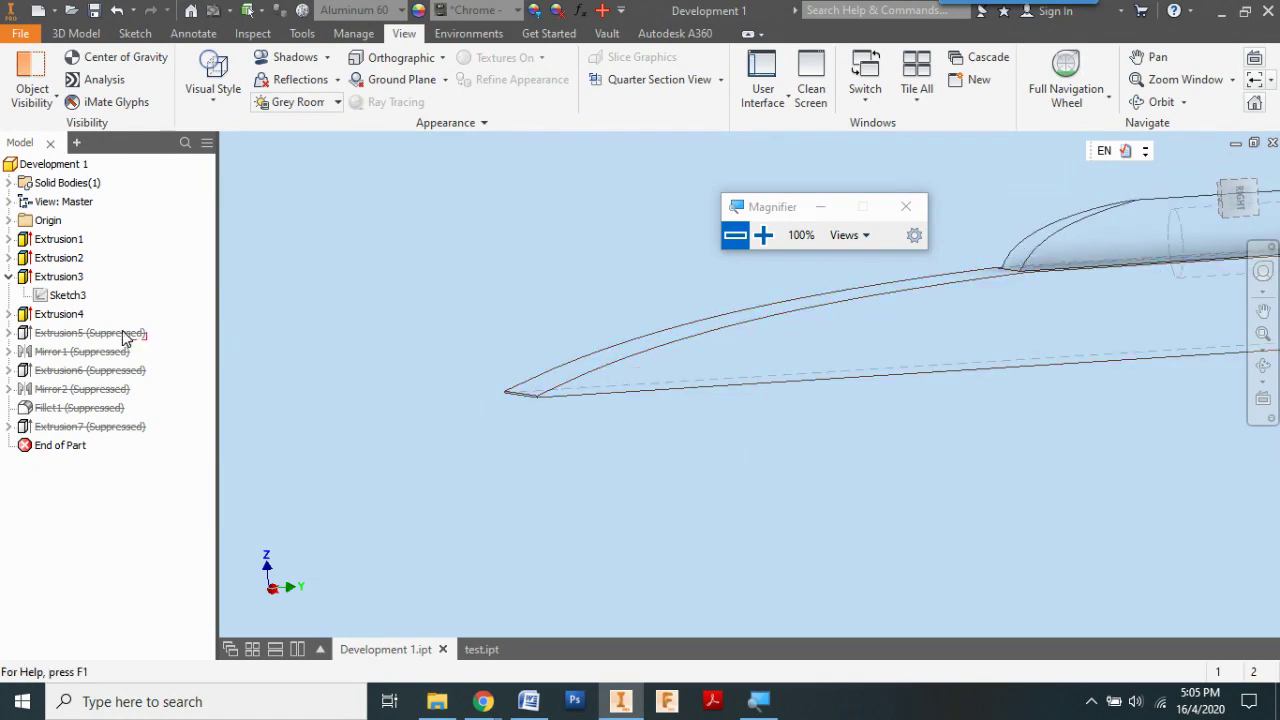
{"action": "left_click", "coordinate": [8, 315]}
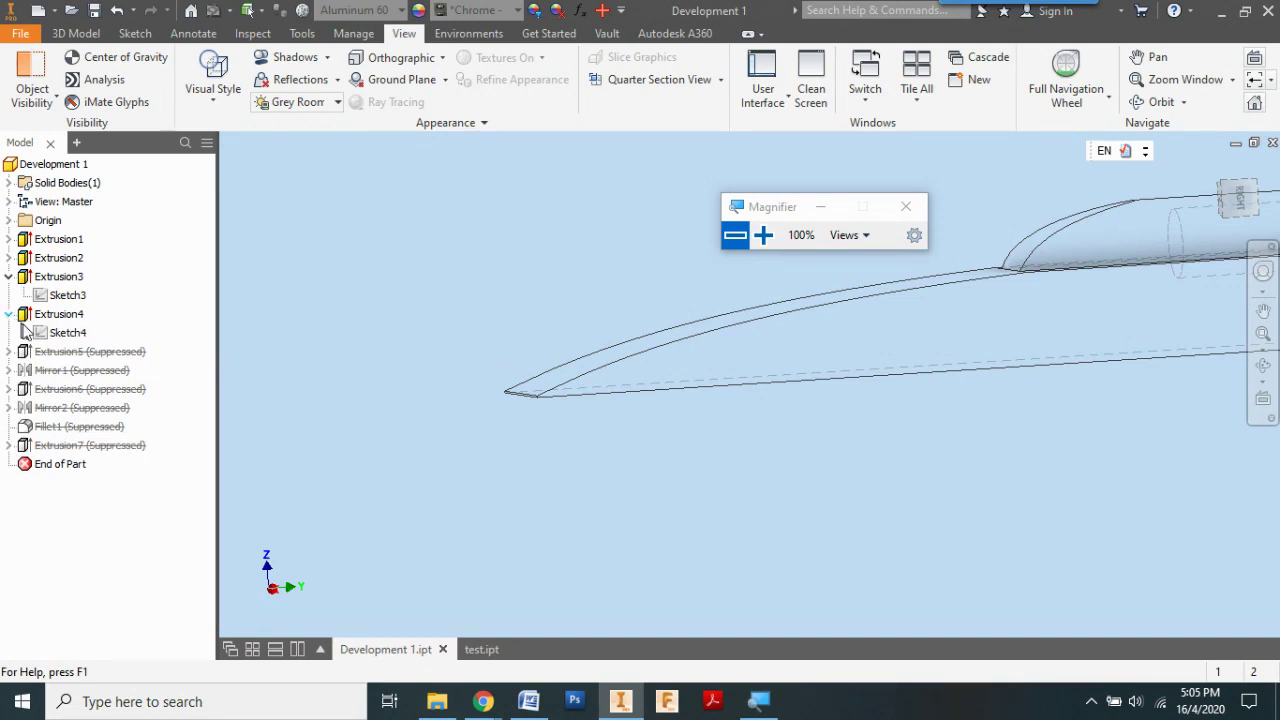
{"action": "left_click", "coordinate": [66, 332]}
{"action": "scroll", "coordinate": [590, 415], "scroll_direction": "down", "scroll_amount": 2}
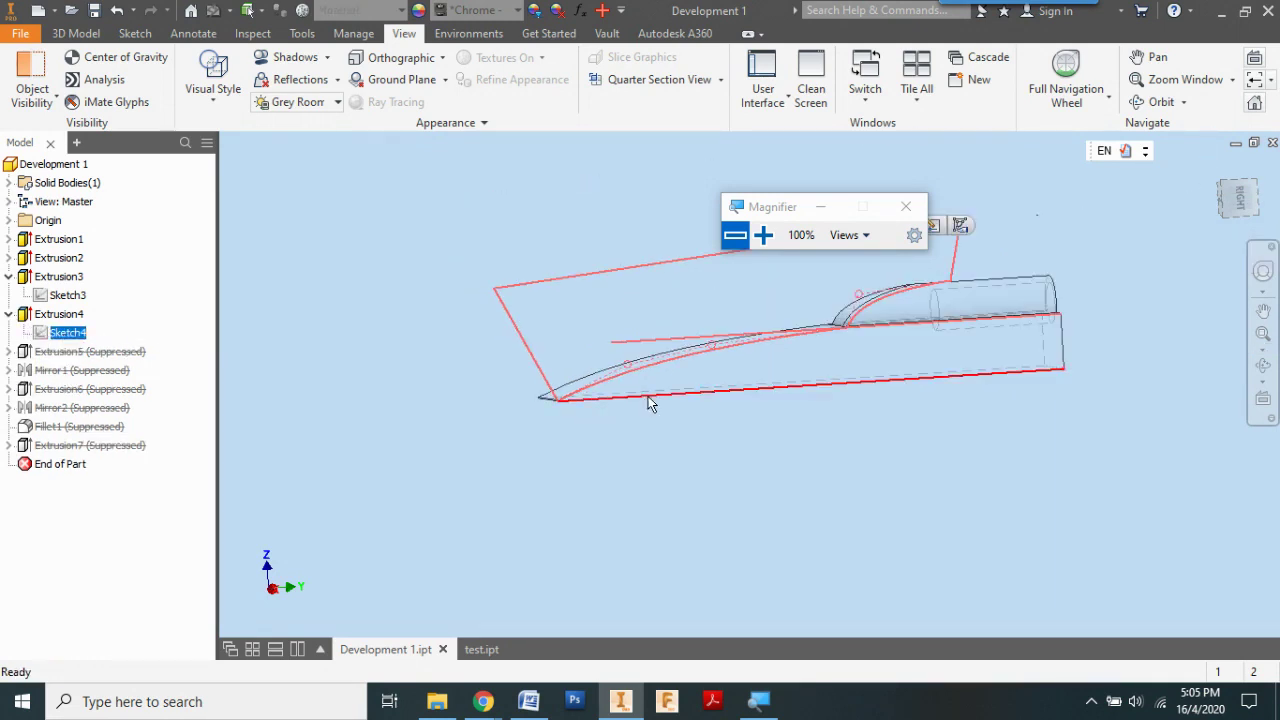
{"action": "left_click_drag", "start_coordinate": [775, 213], "coordinate": [758, 162]}
{"action": "scroll", "coordinate": [766, 250], "scroll_direction": "up", "scroll_amount": 2}
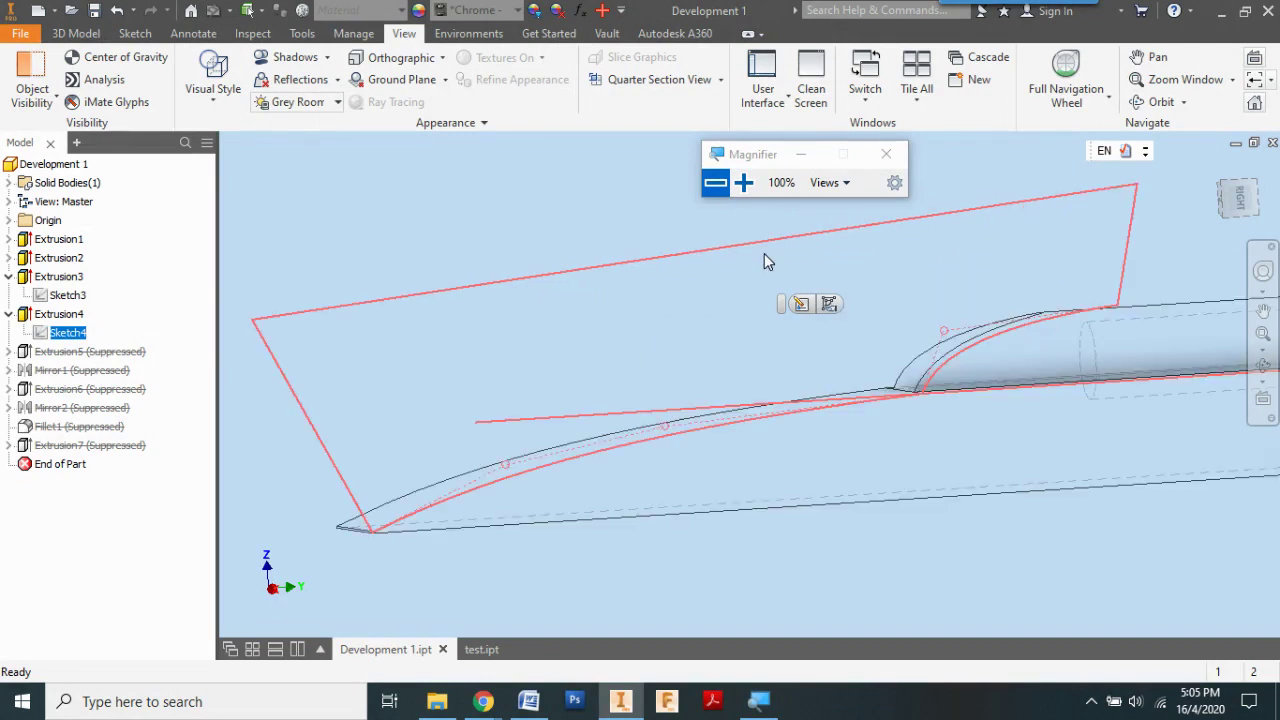
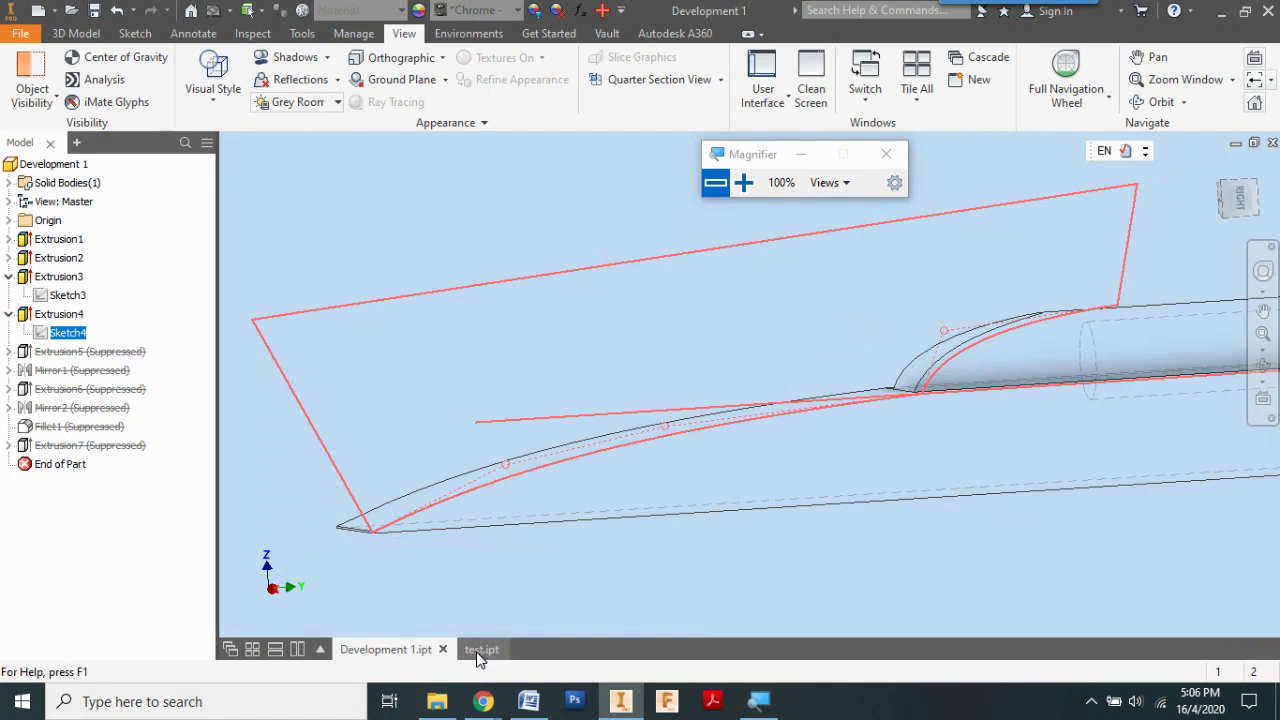
- Switch to the test part, then review the Word notes about starting a new sketch on a workplane or surface
{"action": "left_click", "coordinate": [481, 649]}
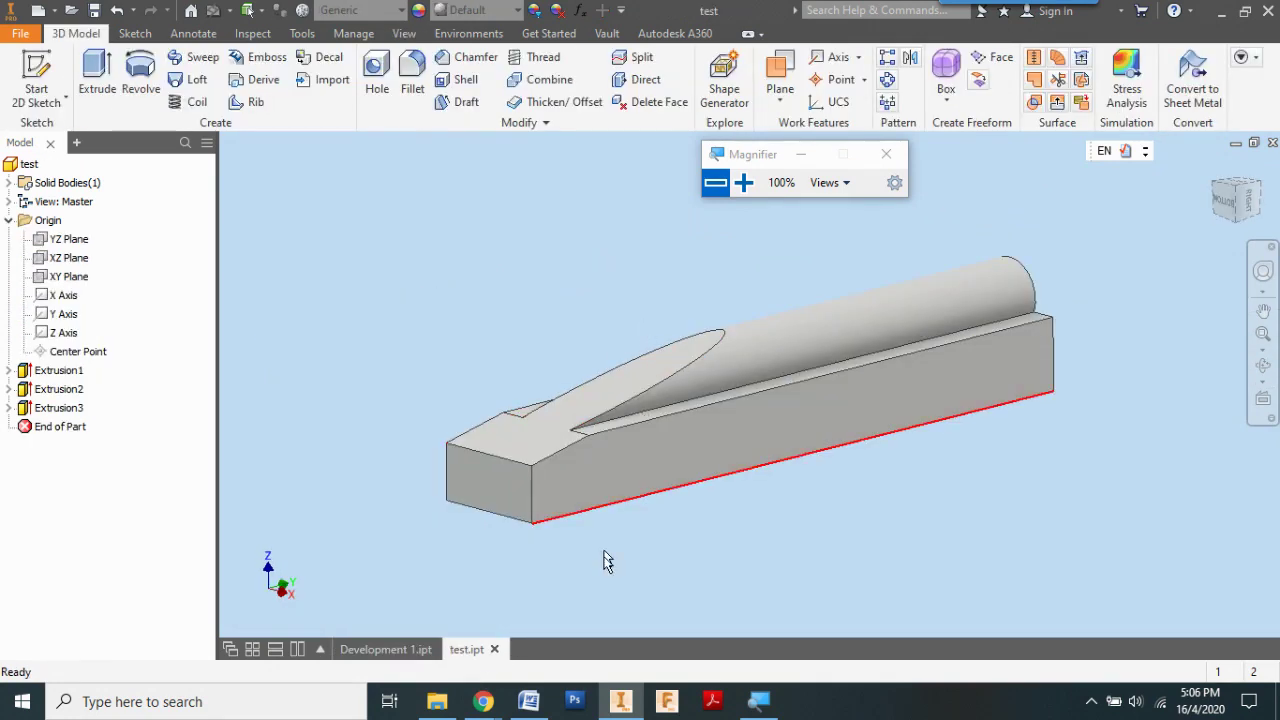
{"action": "left_click", "coordinate": [530, 702]}
{"action": "left_click", "coordinate": [591, 494]}
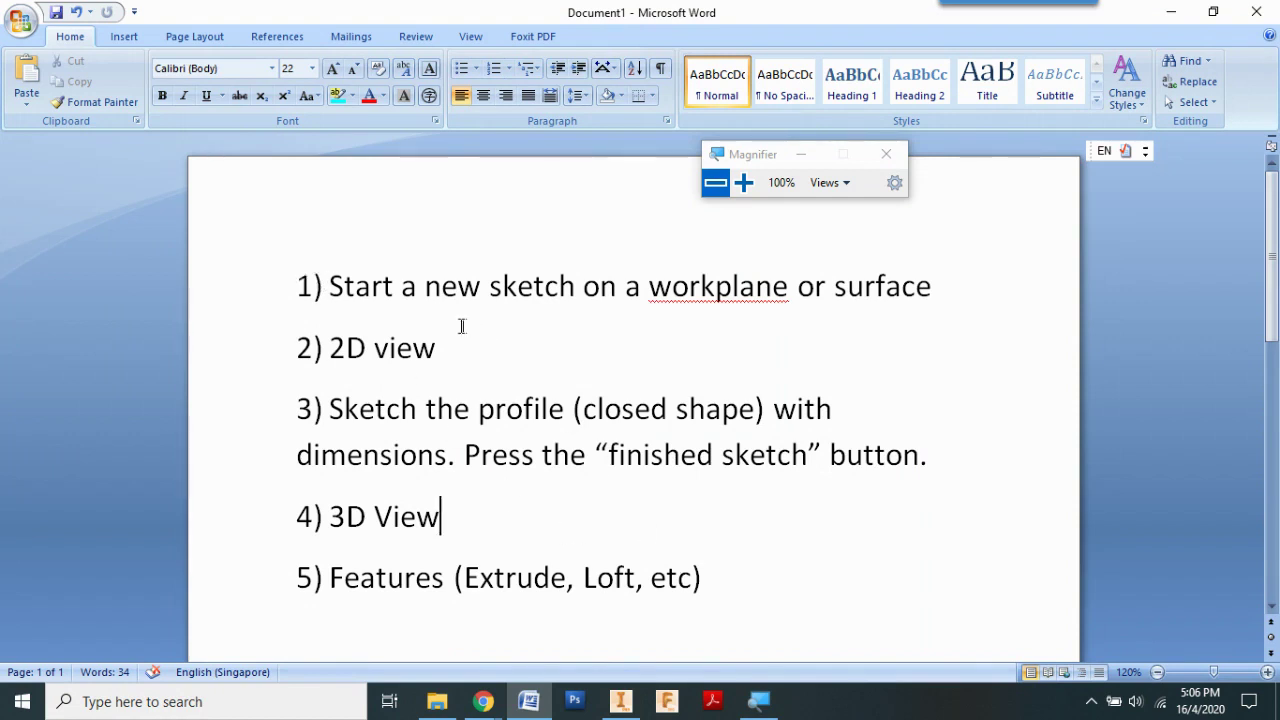
{"action": "left_click_drag", "start_coordinate": [428, 290], "coordinate": [551, 292]}
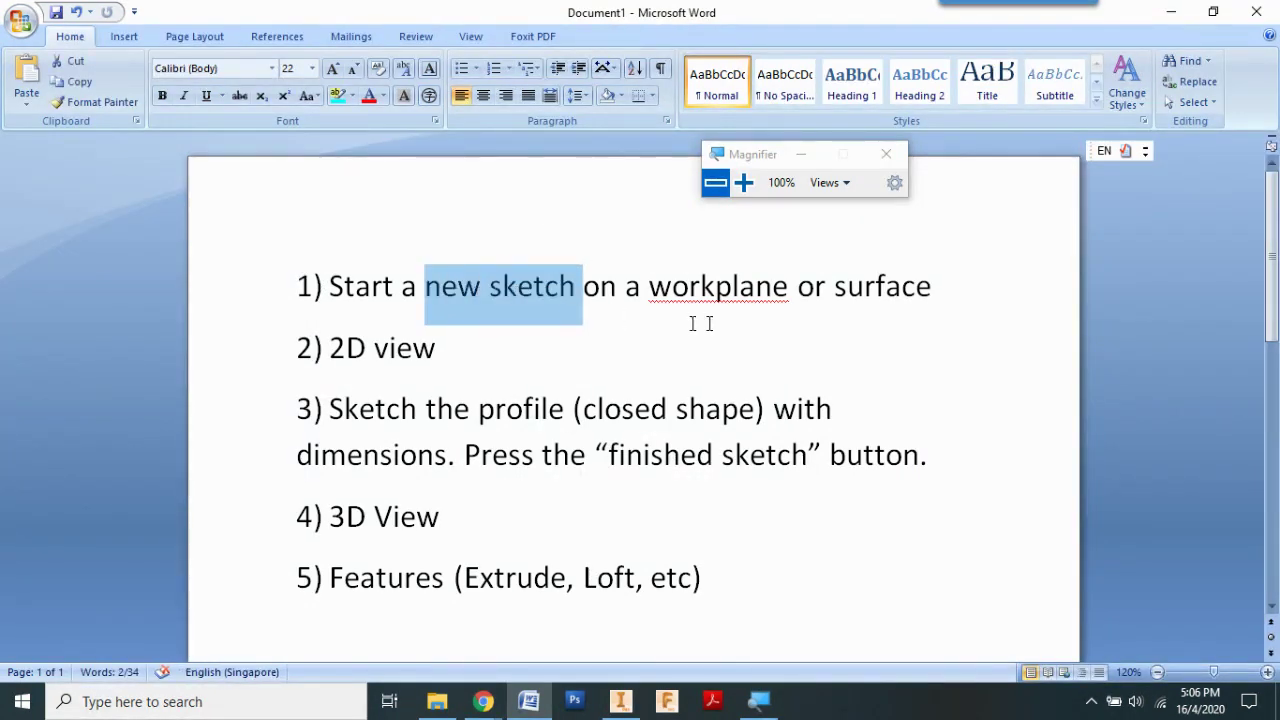
{"action": "left_click_drag", "start_coordinate": [837, 290], "coordinate": [919, 297]}
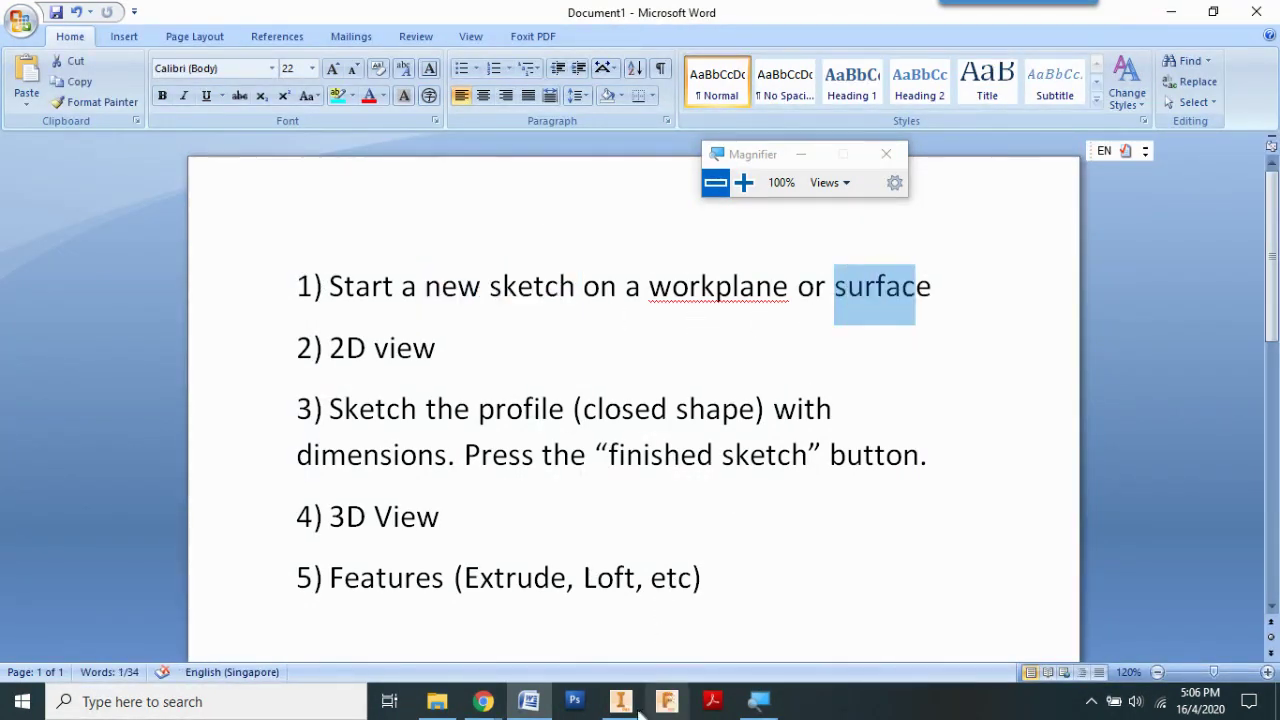
- Return to Inventor and start a new sketch on the test block's long side face, using 200% magnification to choose the command
{"action": "left_click", "coordinate": [620, 701]}
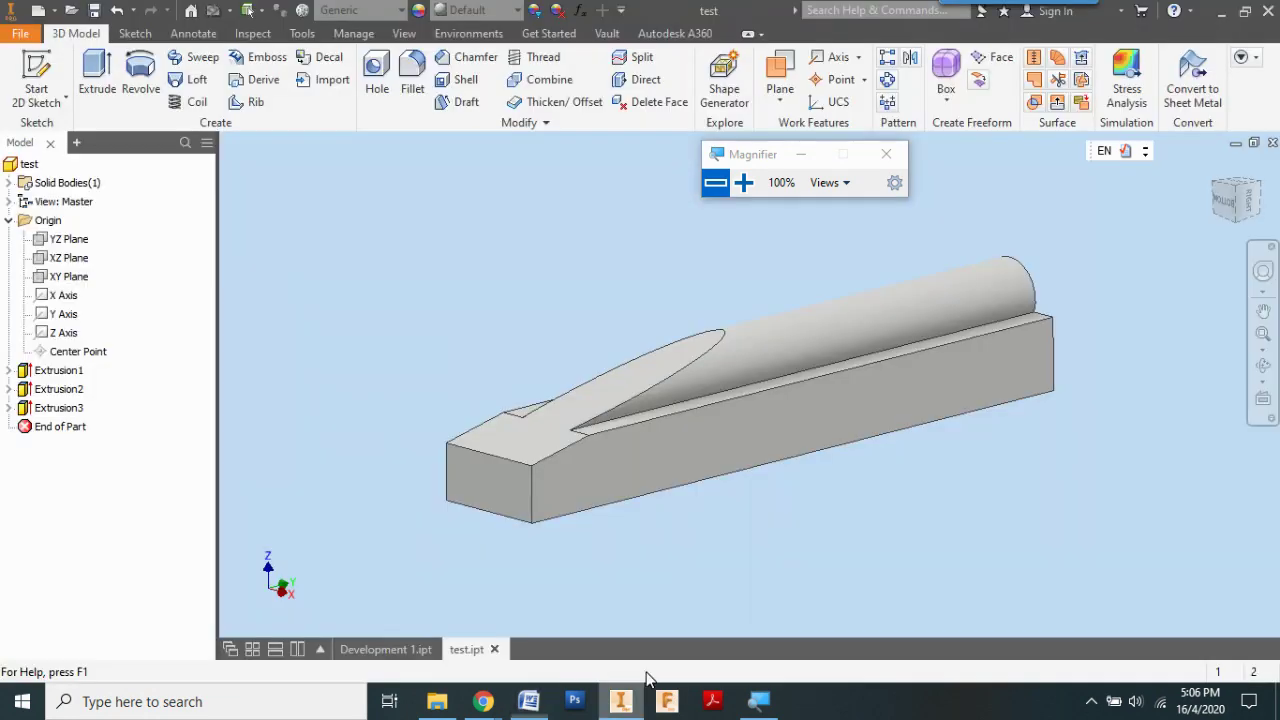
{"action": "right_click", "coordinate": [720, 445]}
{"action": "left_click", "coordinate": [742, 182]}
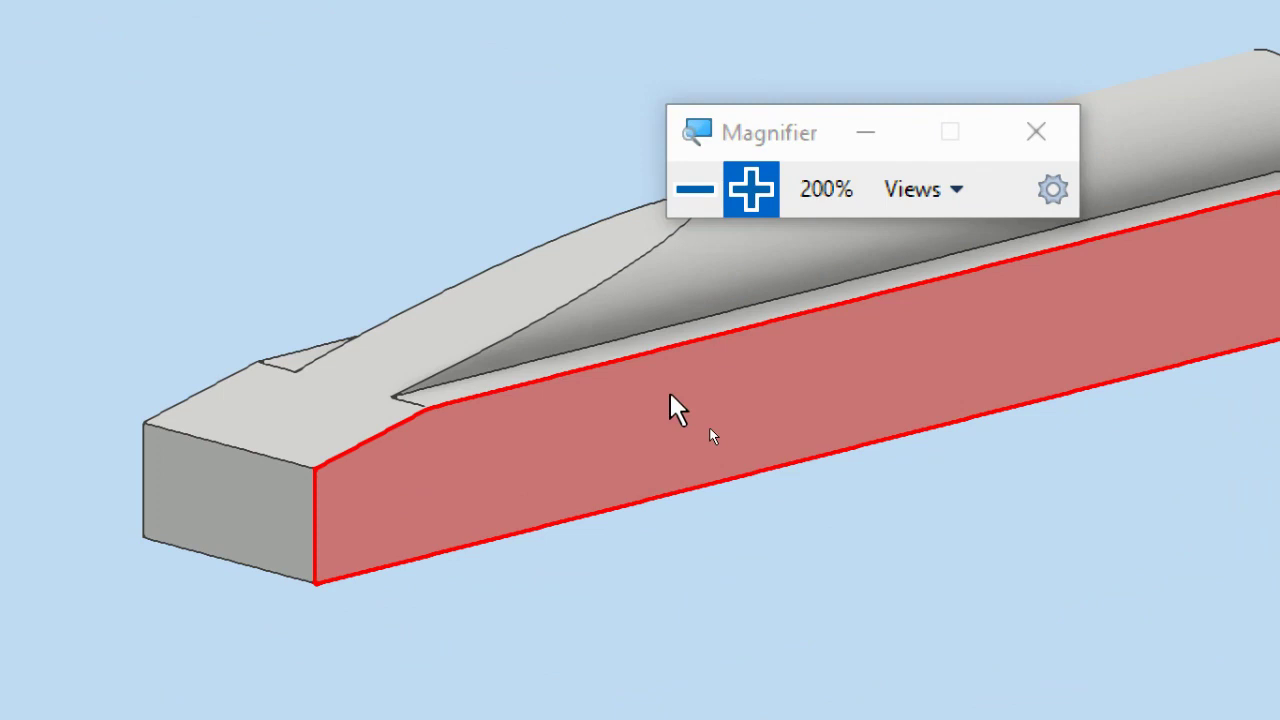
{"action": "right_click", "coordinate": [708, 427]}
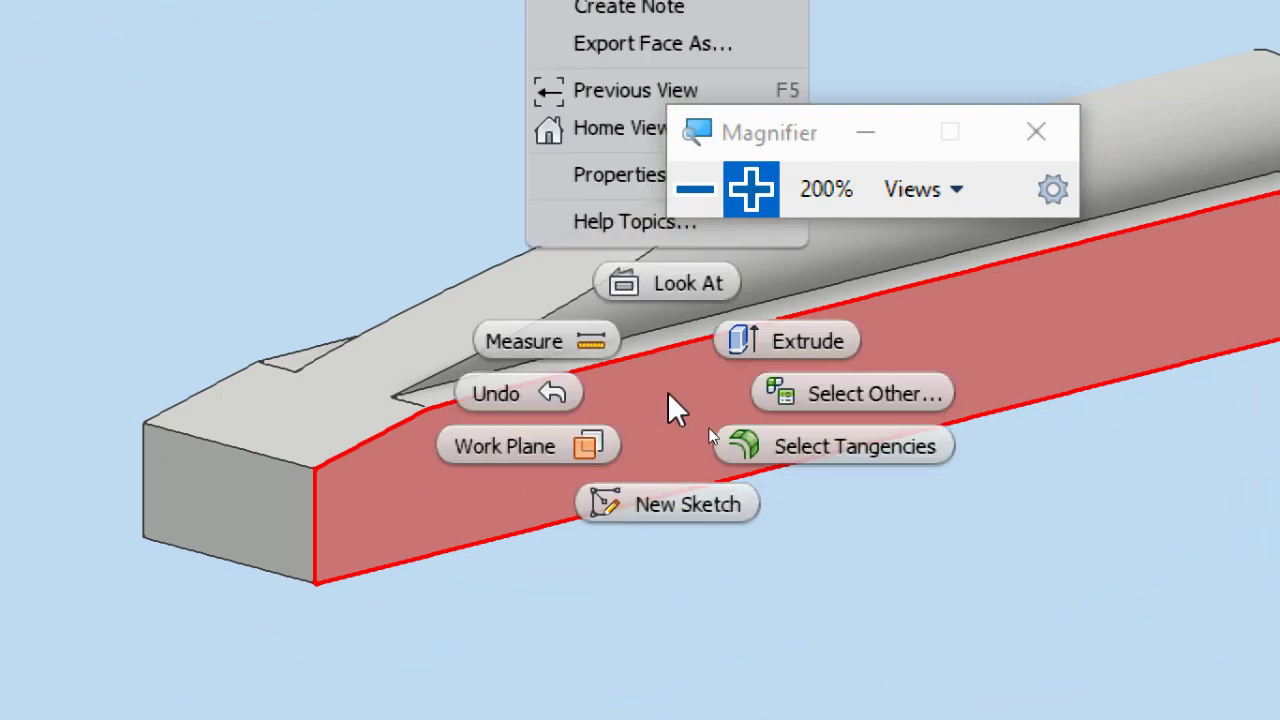
{"action": "left_click", "coordinate": [706, 503]}
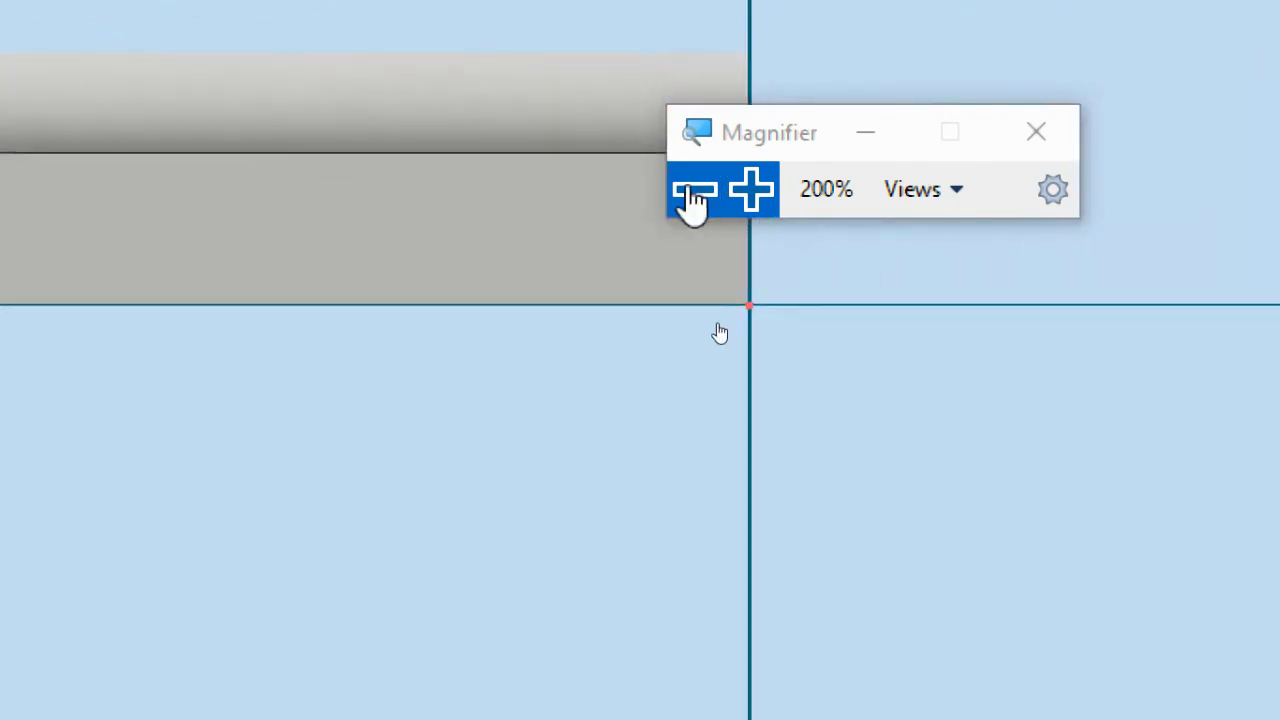
{"action": "left_click", "coordinate": [692, 192]}
{"action": "left_click", "coordinate": [704, 316]}
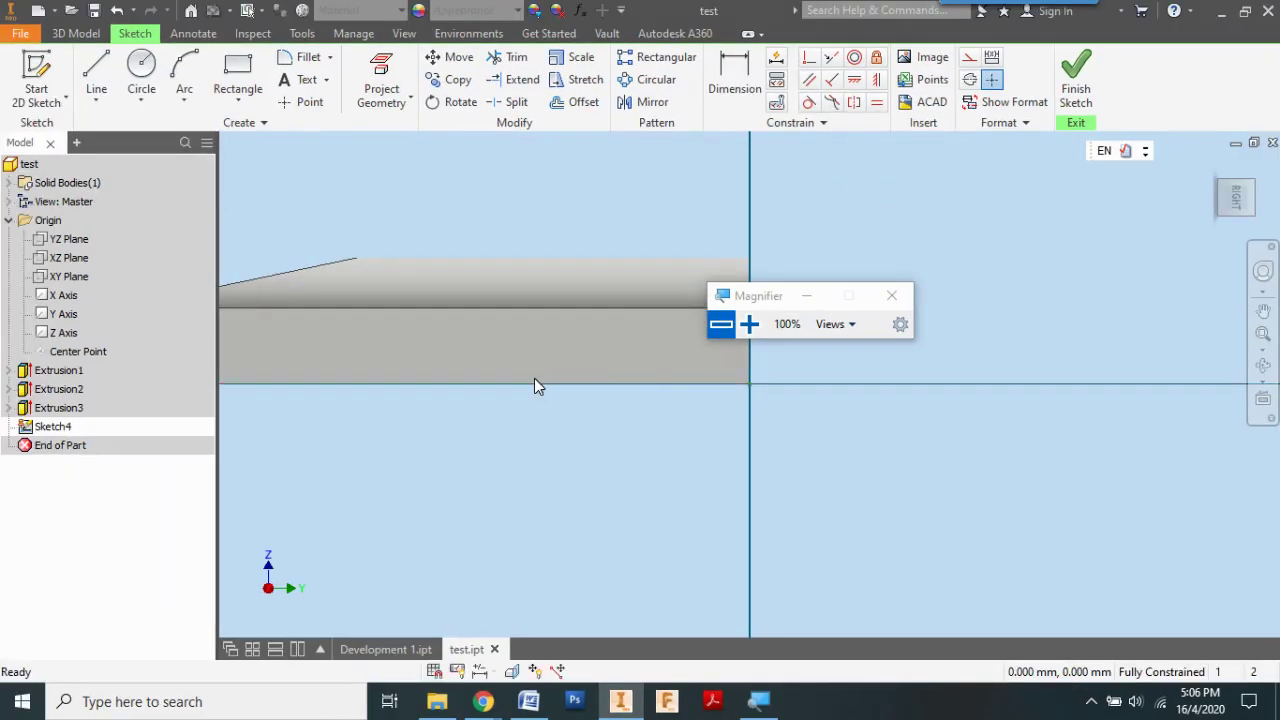
- Set the visual style to Wireframe with Hidden Edges and examine the rear hole's hidden outline at 200% magnification
{"action": "middle_click_drag", "start_coordinate": [519, 357], "coordinate": [837, 420]}
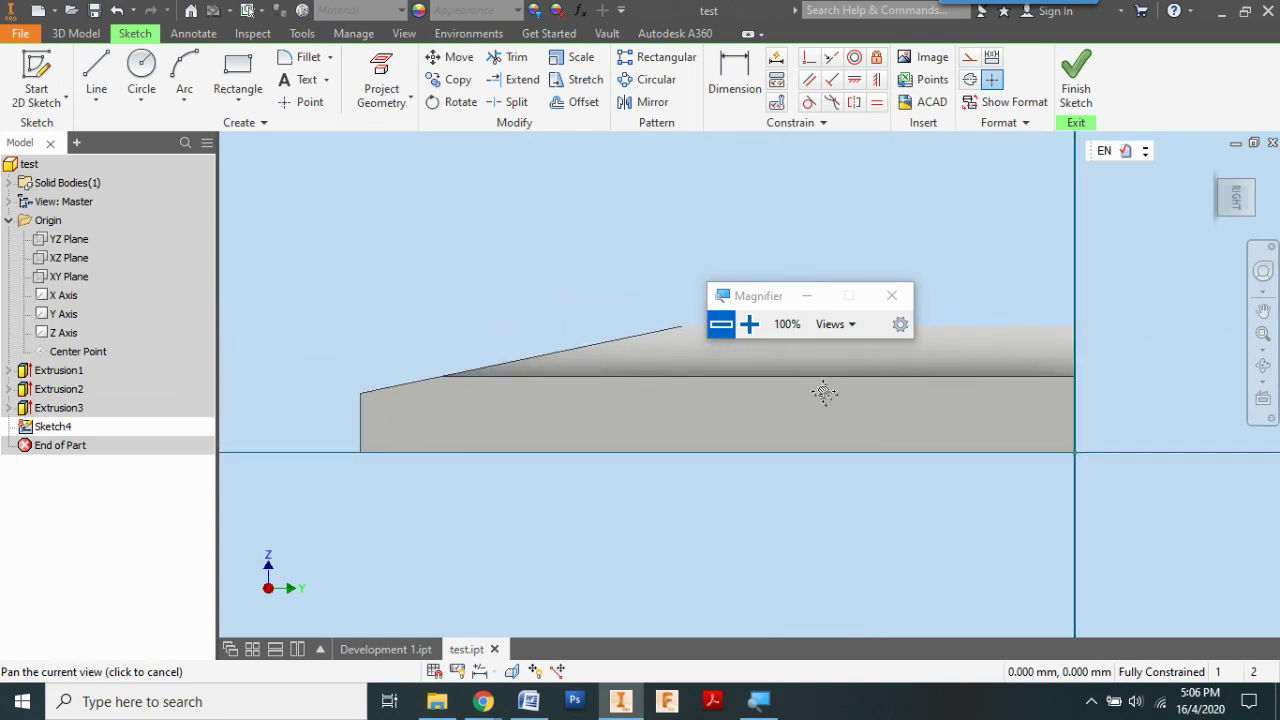
{"action": "left_click_drag", "start_coordinate": [769, 303], "coordinate": [859, 238]}
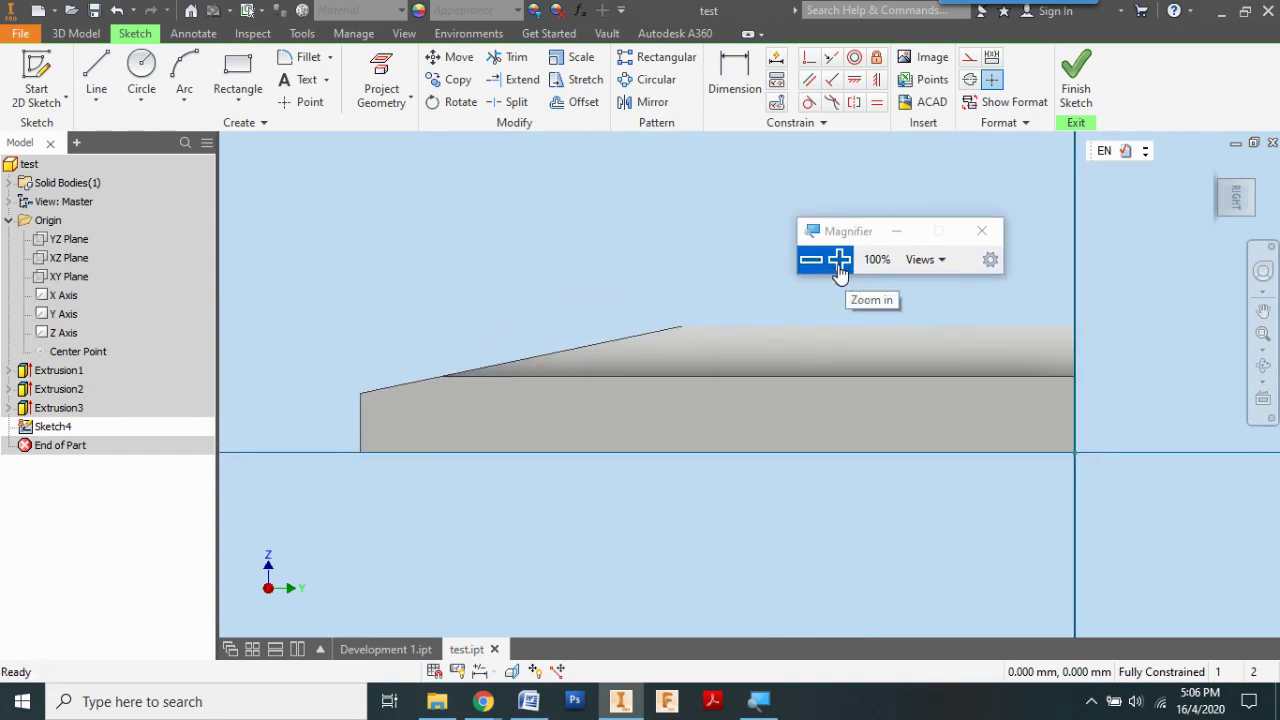
{"action": "left_click", "coordinate": [839, 262]}
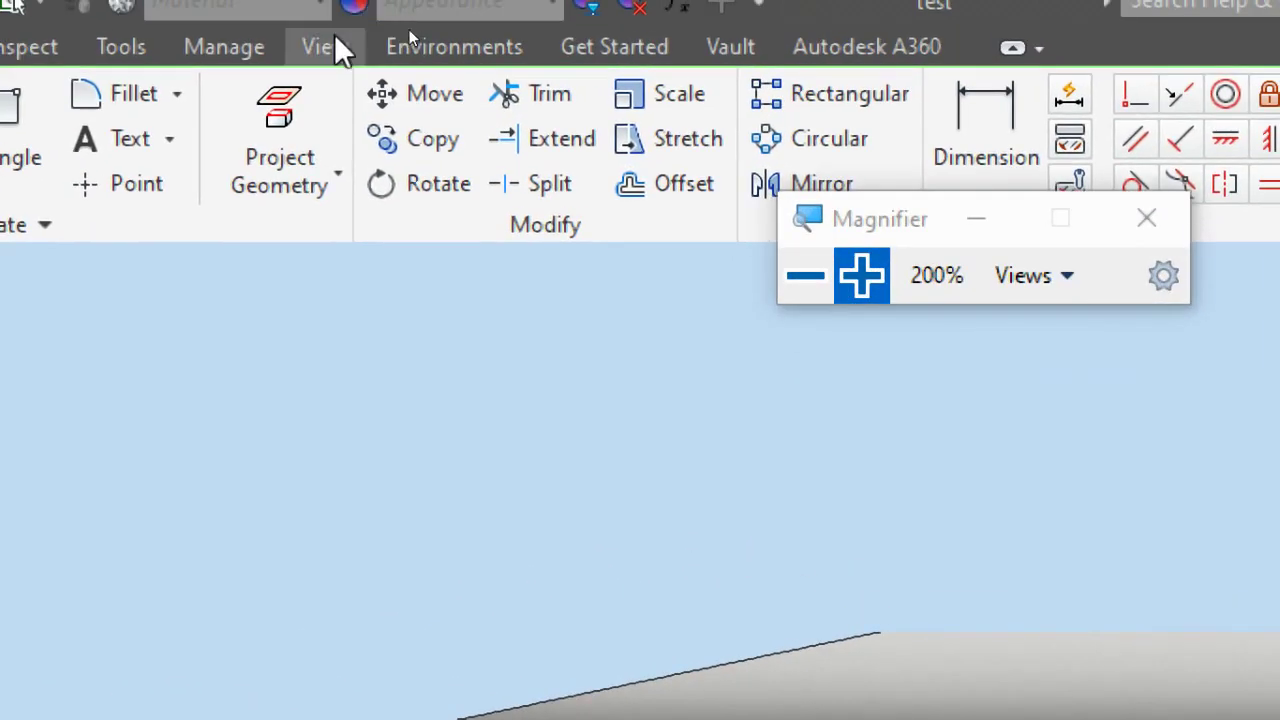
{"action": "left_click", "coordinate": [334, 42]}
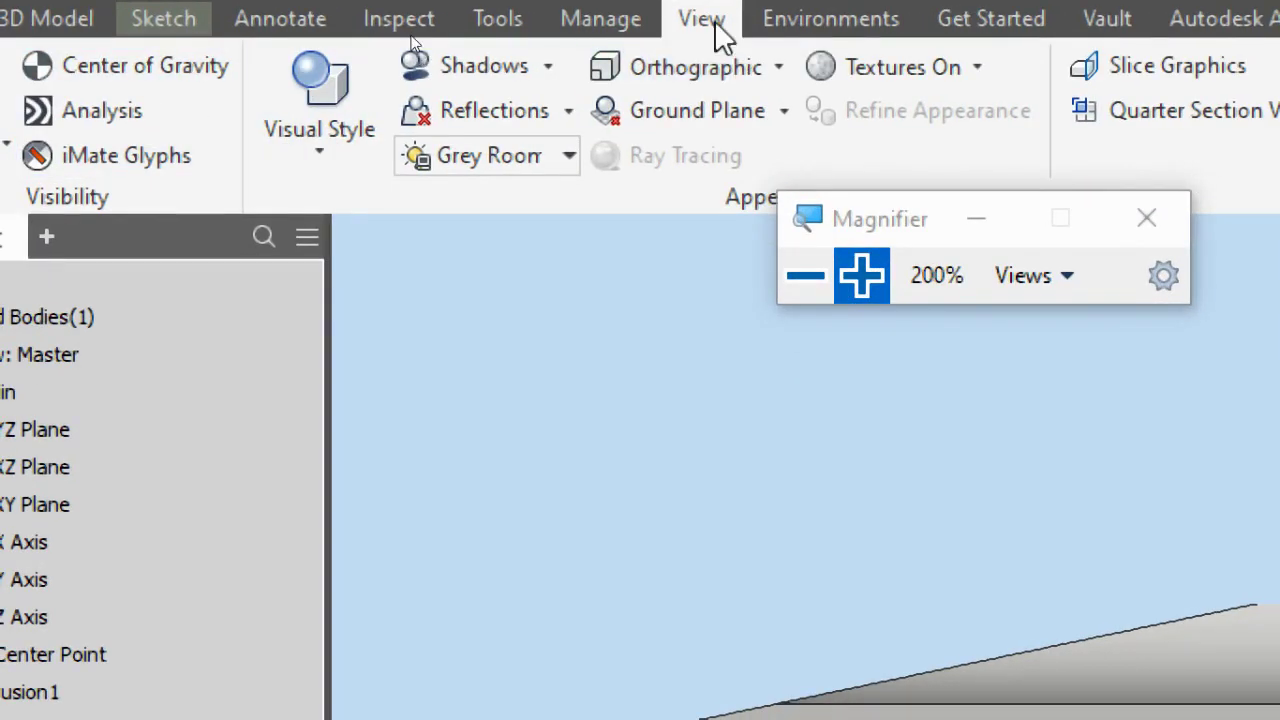
{"action": "left_click", "coordinate": [334, 166]}
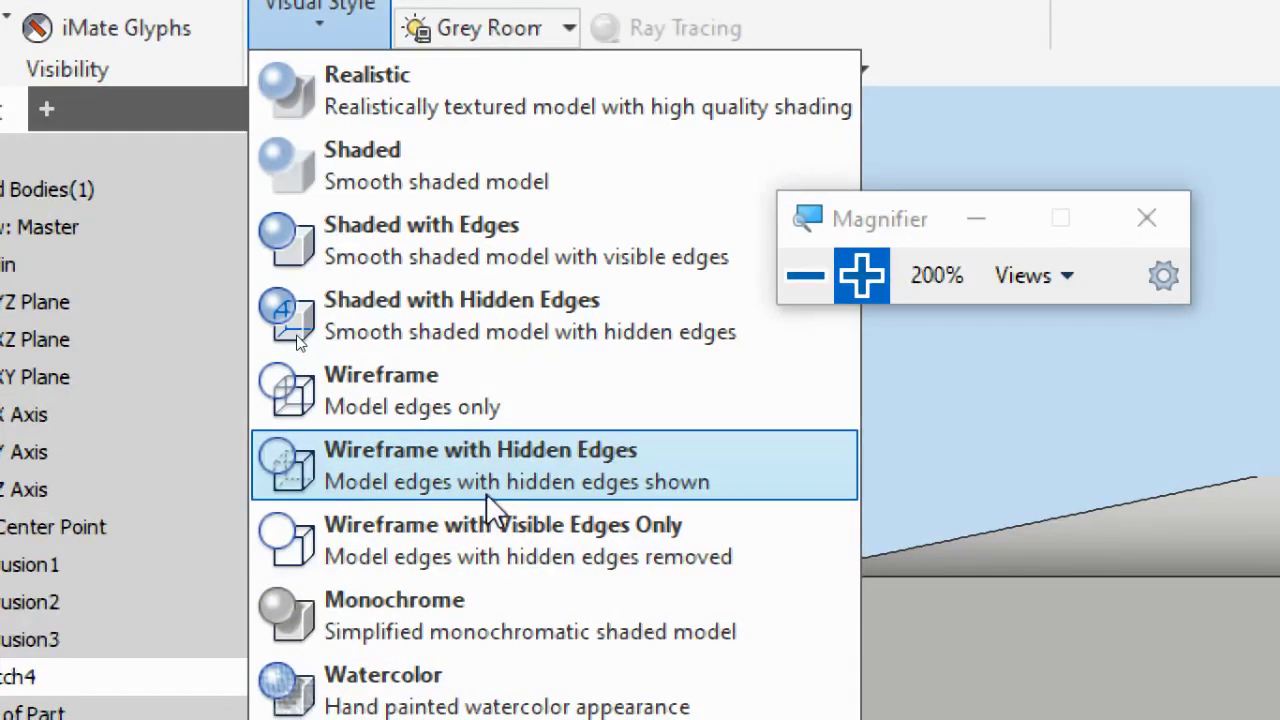
{"action": "left_click", "coordinate": [533, 478]}
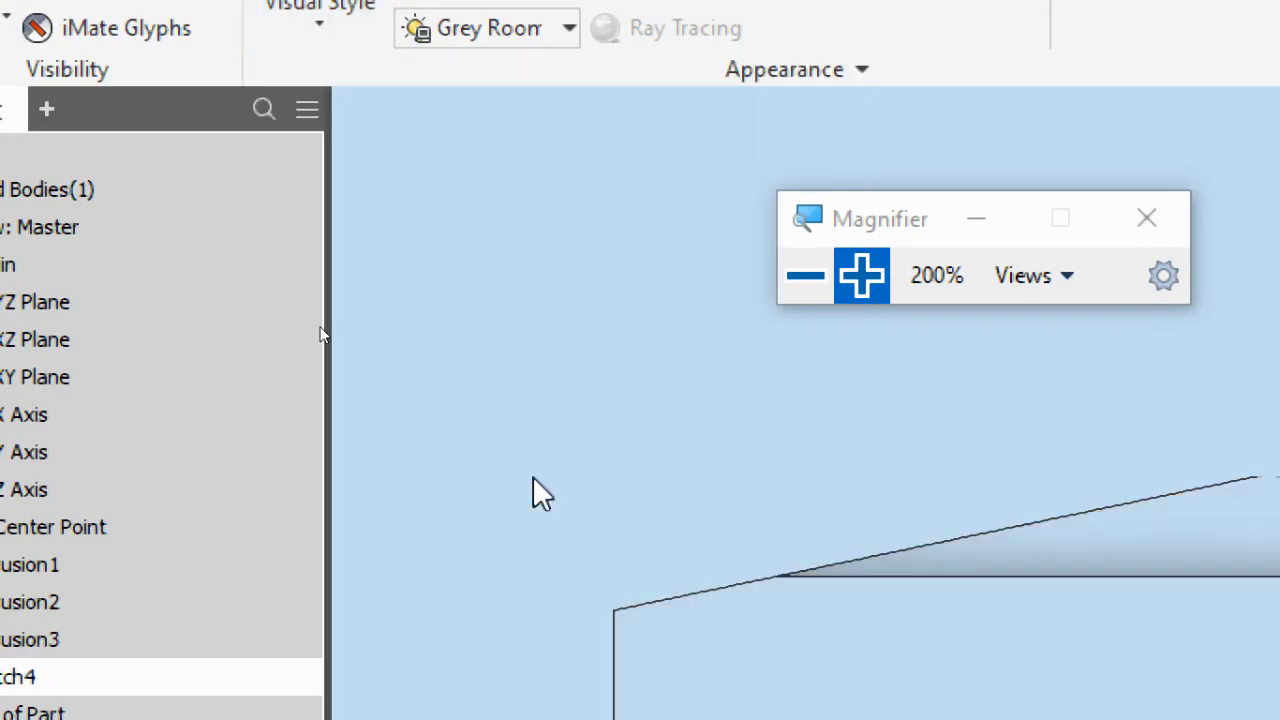
{"action": "left_click", "coordinate": [808, 277]}
{"action": "left_click_drag", "start_coordinate": [535, 211], "coordinate": [705, 213]}
{"action": "left_click", "coordinate": [690, 240]}
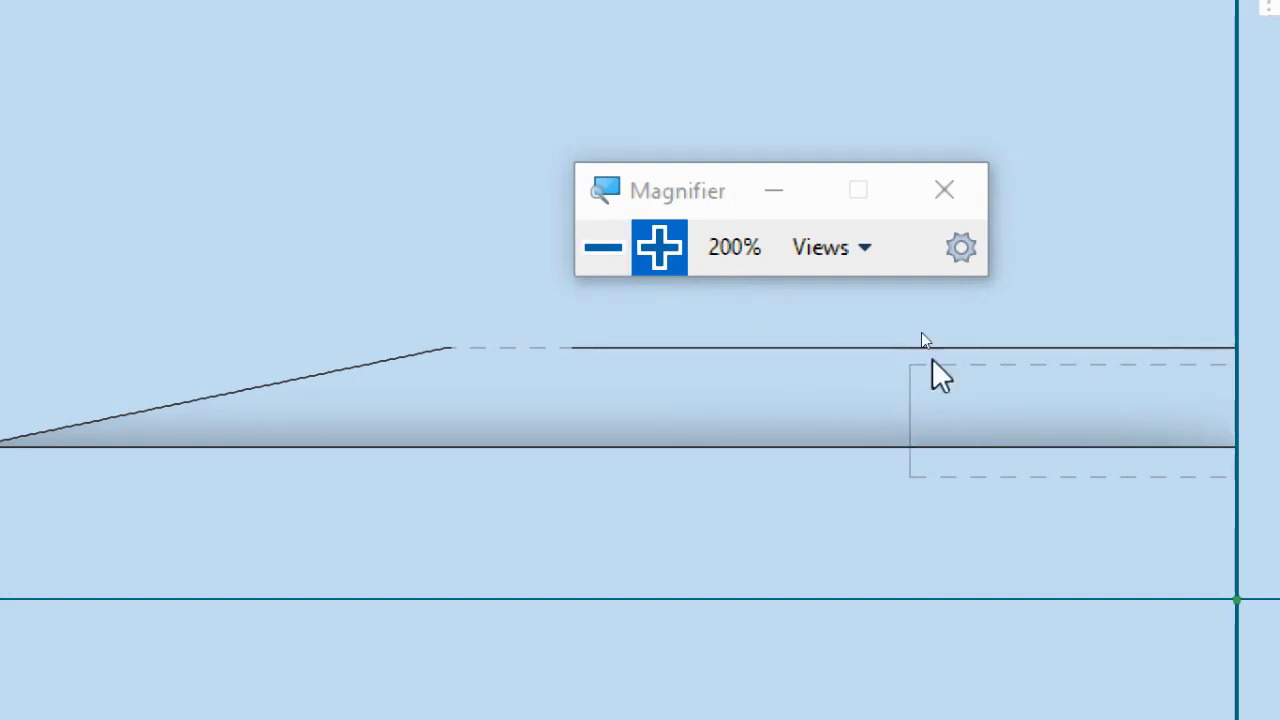
{"action": "left_click", "coordinate": [612, 262]}
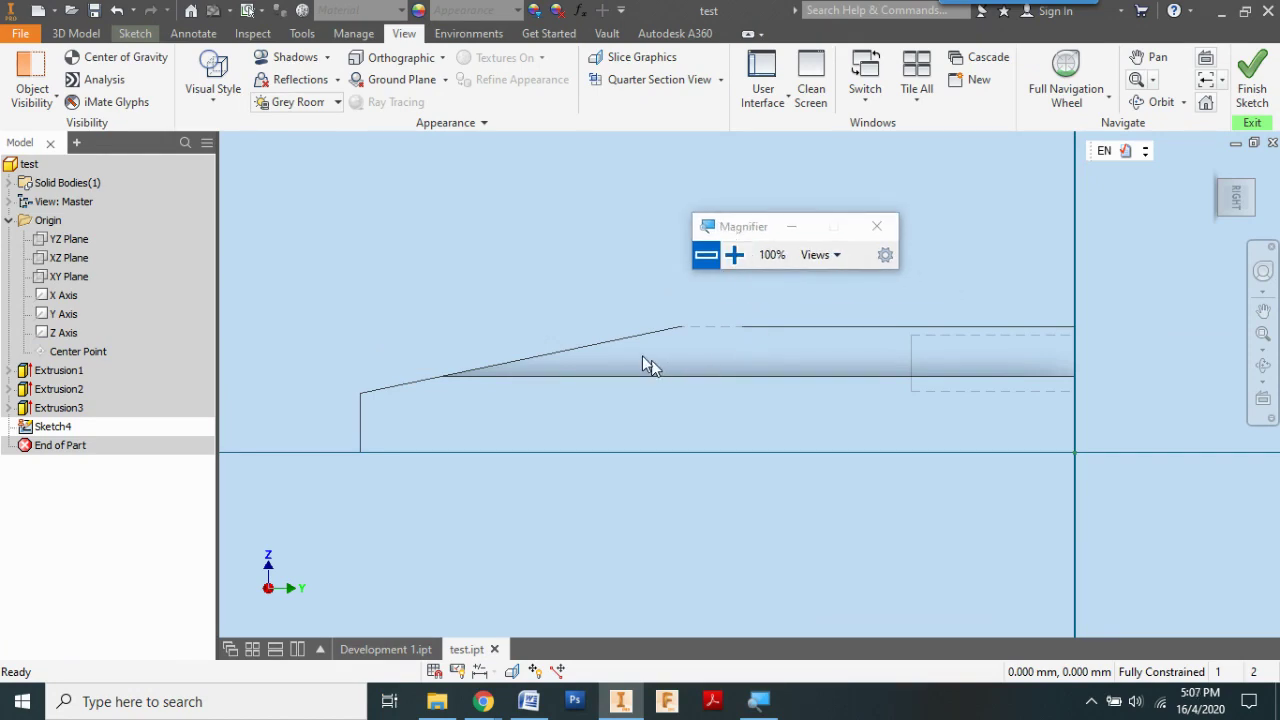
- Start a control vertex spline in the side-face sketch at the block's lower front corner, with the screen magnified to 200%
{"action": "left_click", "coordinate": [734, 255]}
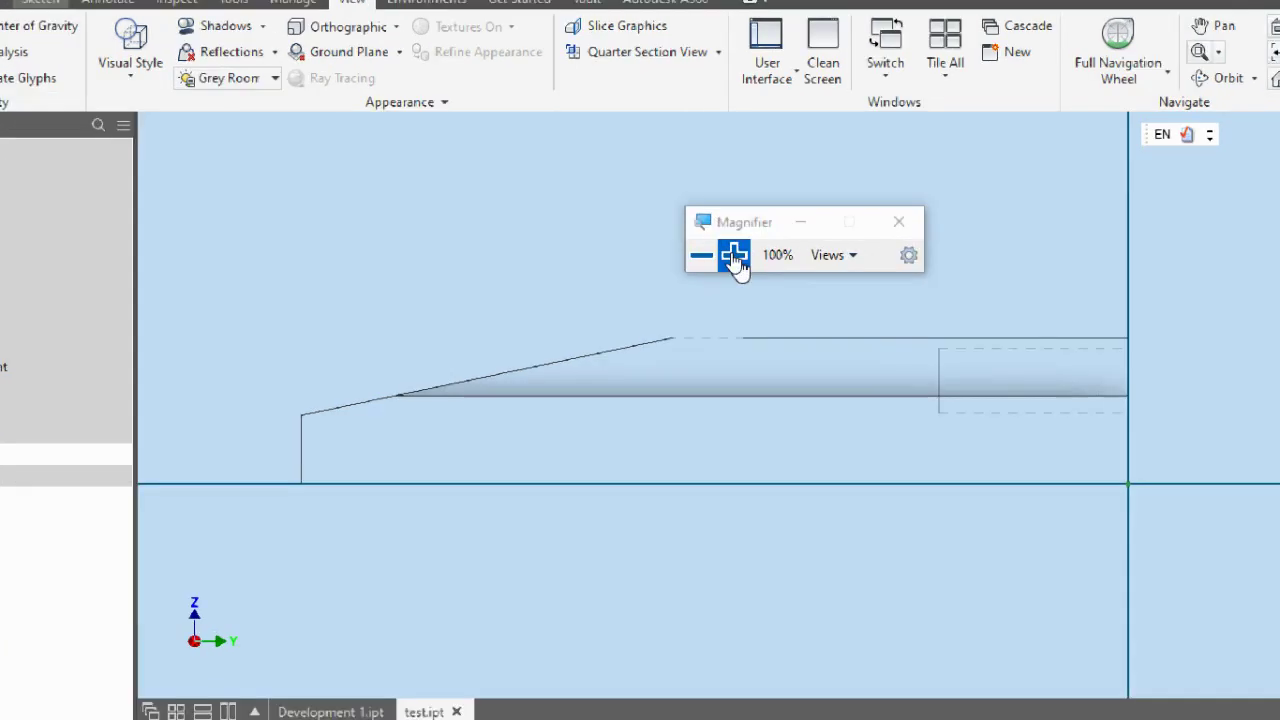
{"action": "left_click", "coordinate": [268, 76]}
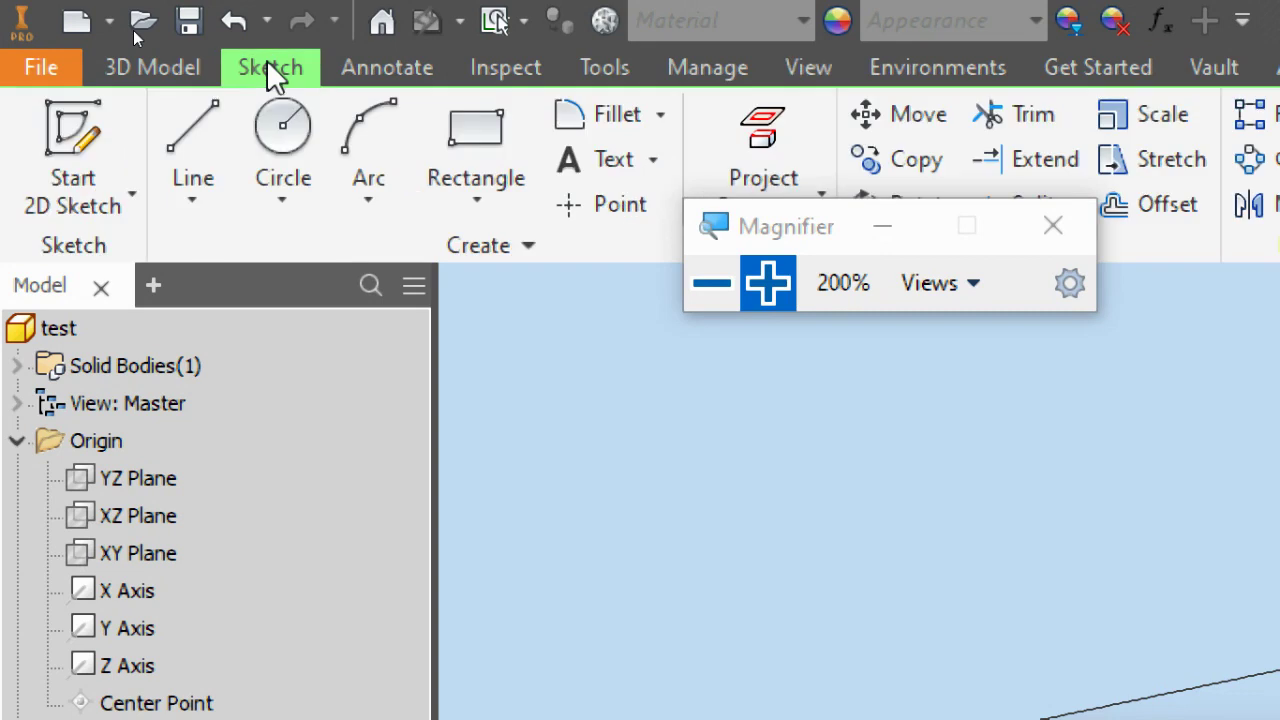
{"action": "left_click", "coordinate": [216, 195]}
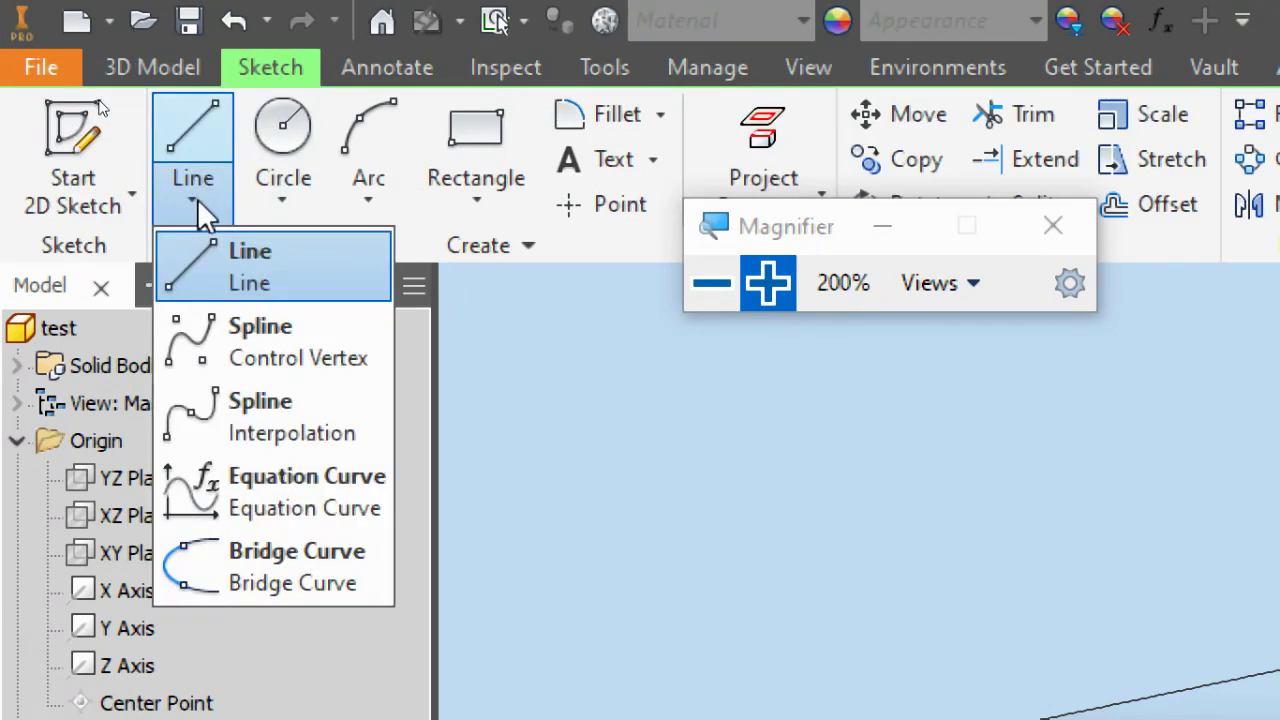
{"action": "left_click", "coordinate": [276, 352]}
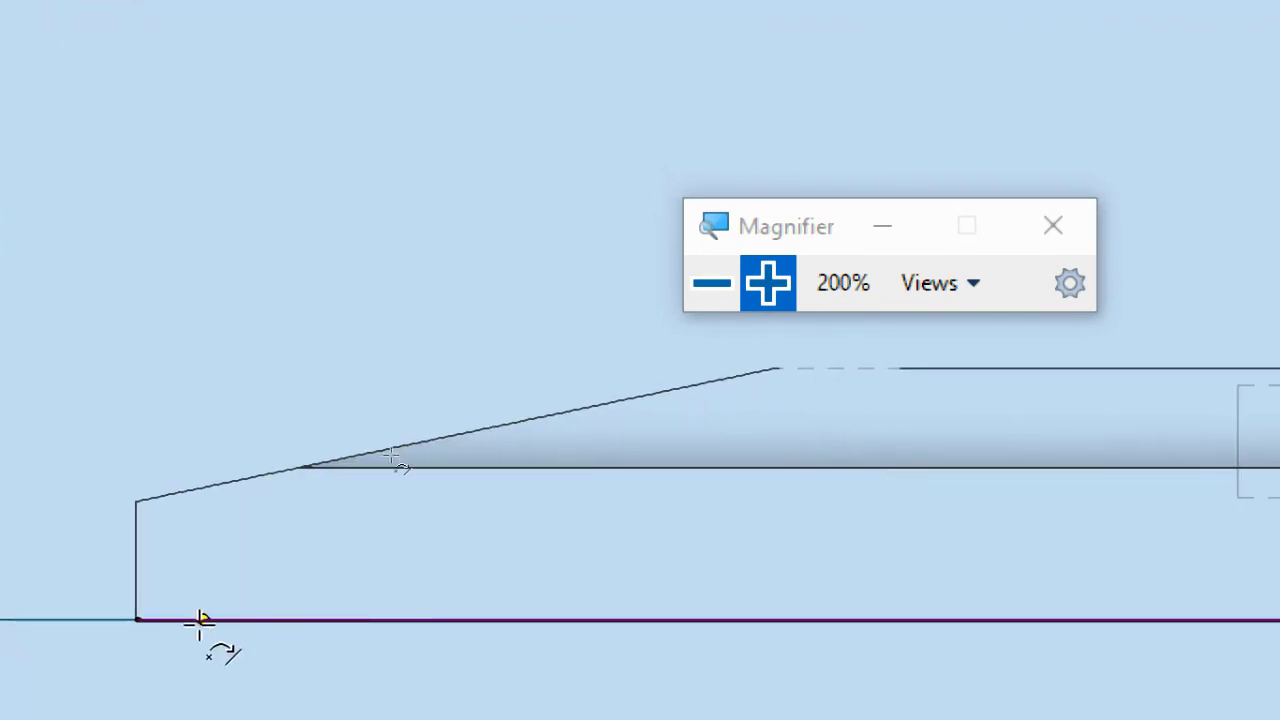
{"action": "left_click", "coordinate": [137, 620]}
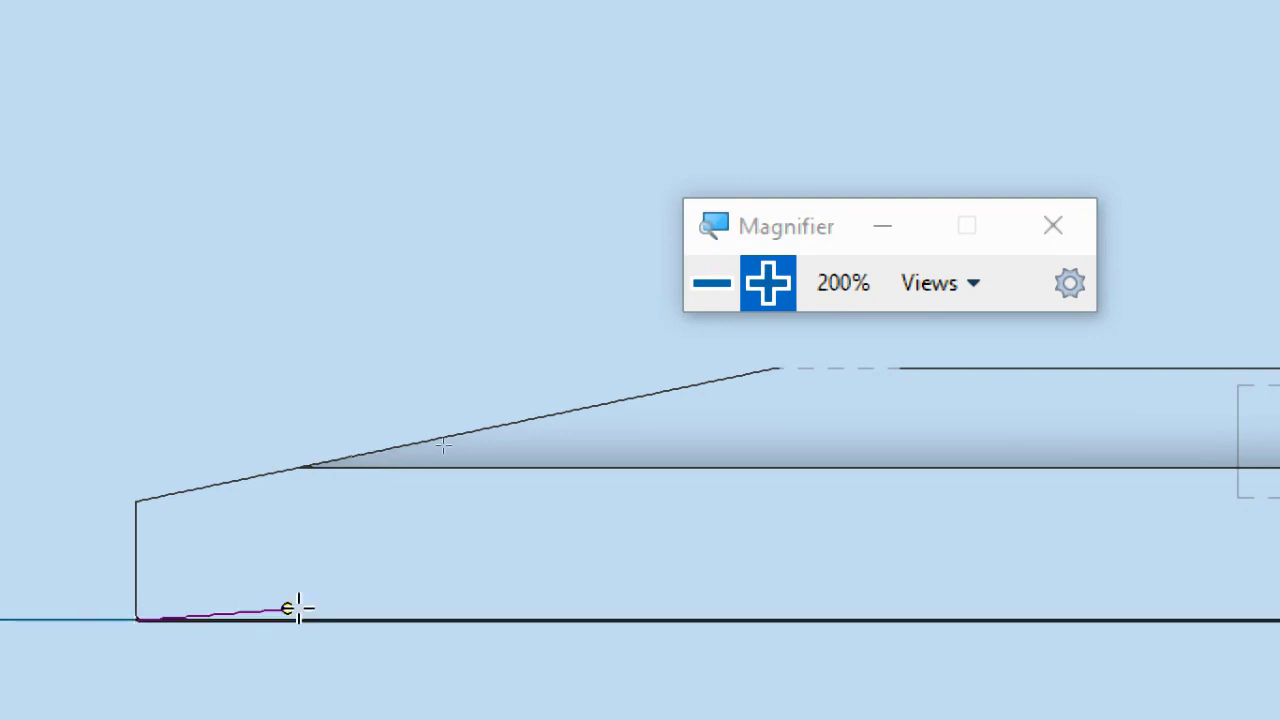
{"action": "left_click", "coordinate": [366, 535]}
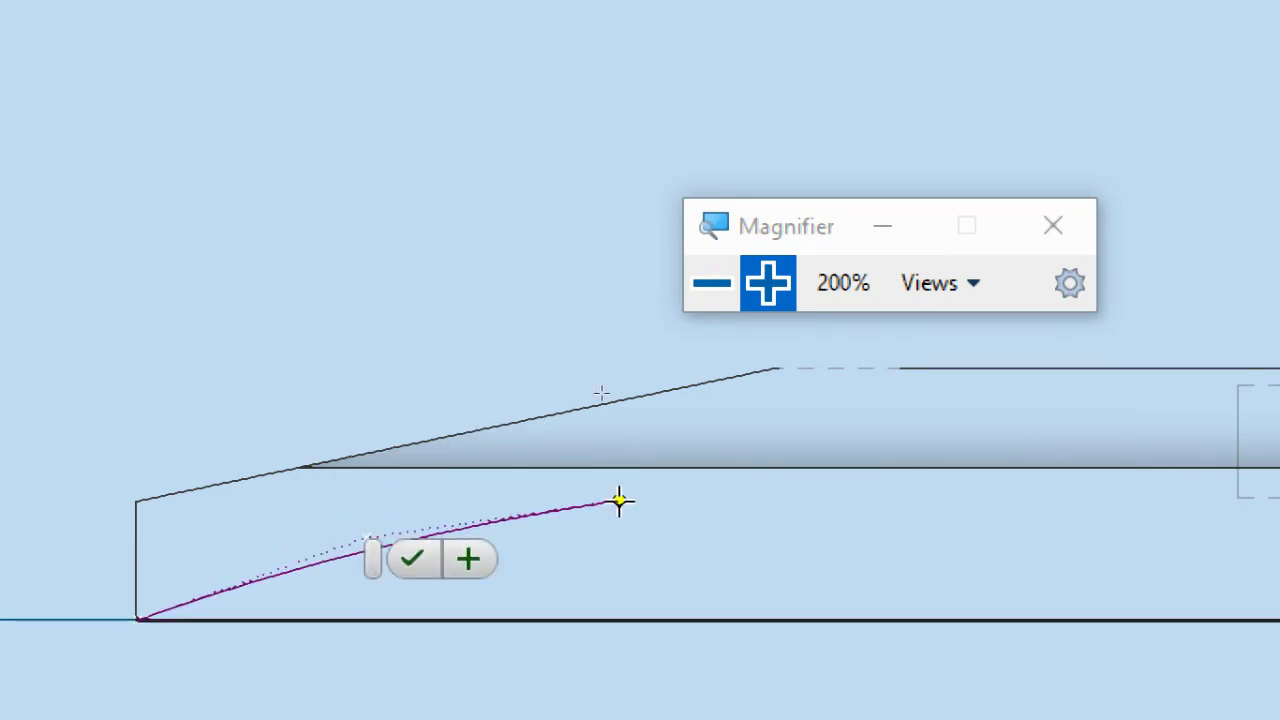
{"action": "left_click", "coordinate": [672, 494]}
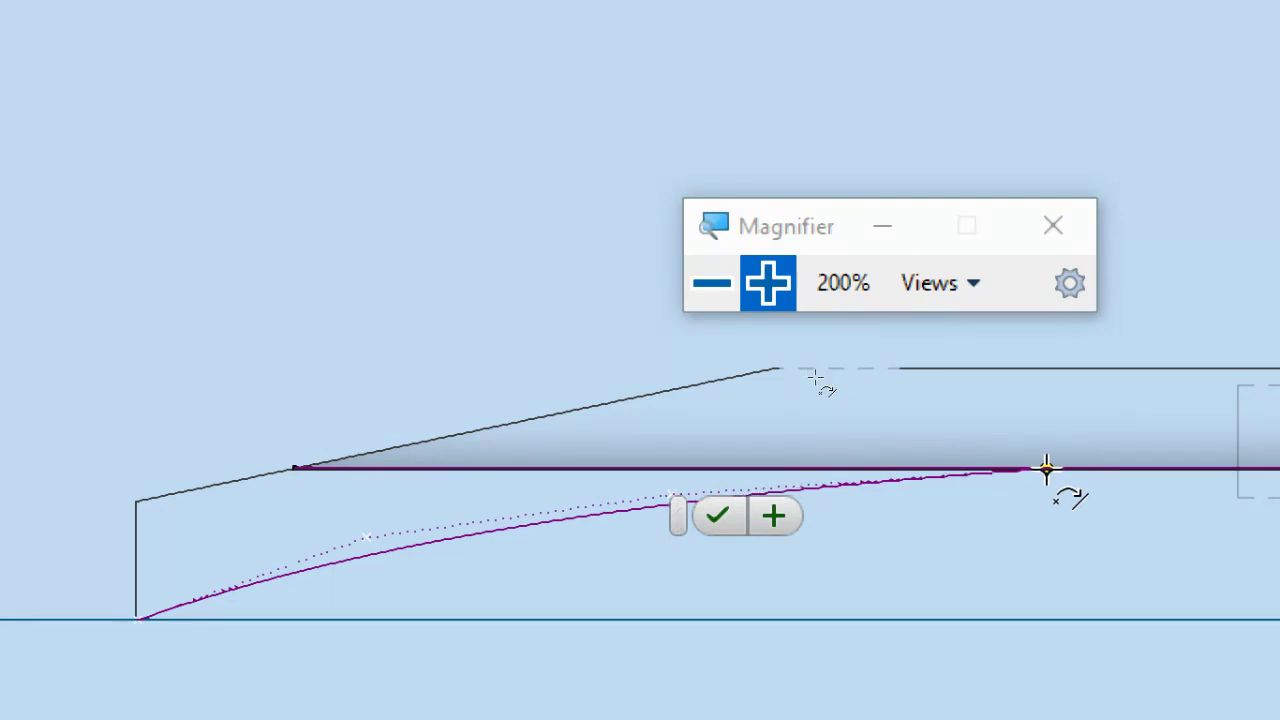
{"action": "left_click", "coordinate": [1059, 467]}
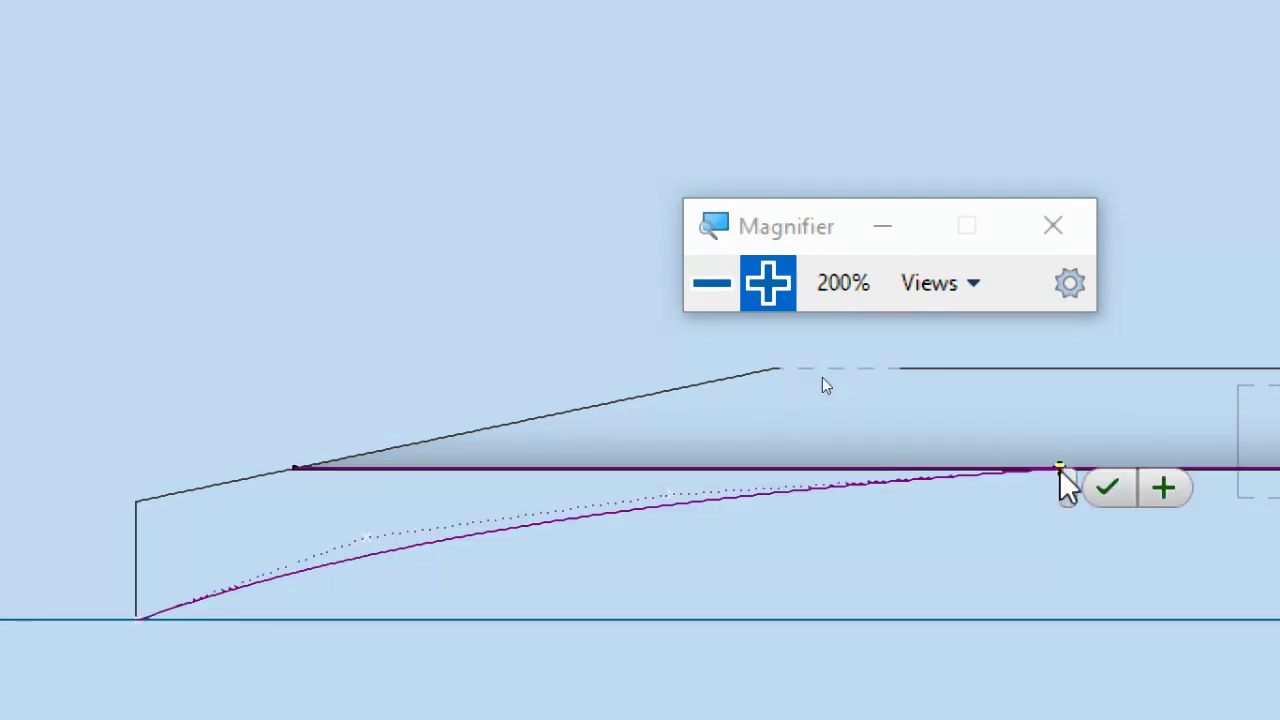
{"action": "left_click", "coordinate": [1107, 497]}
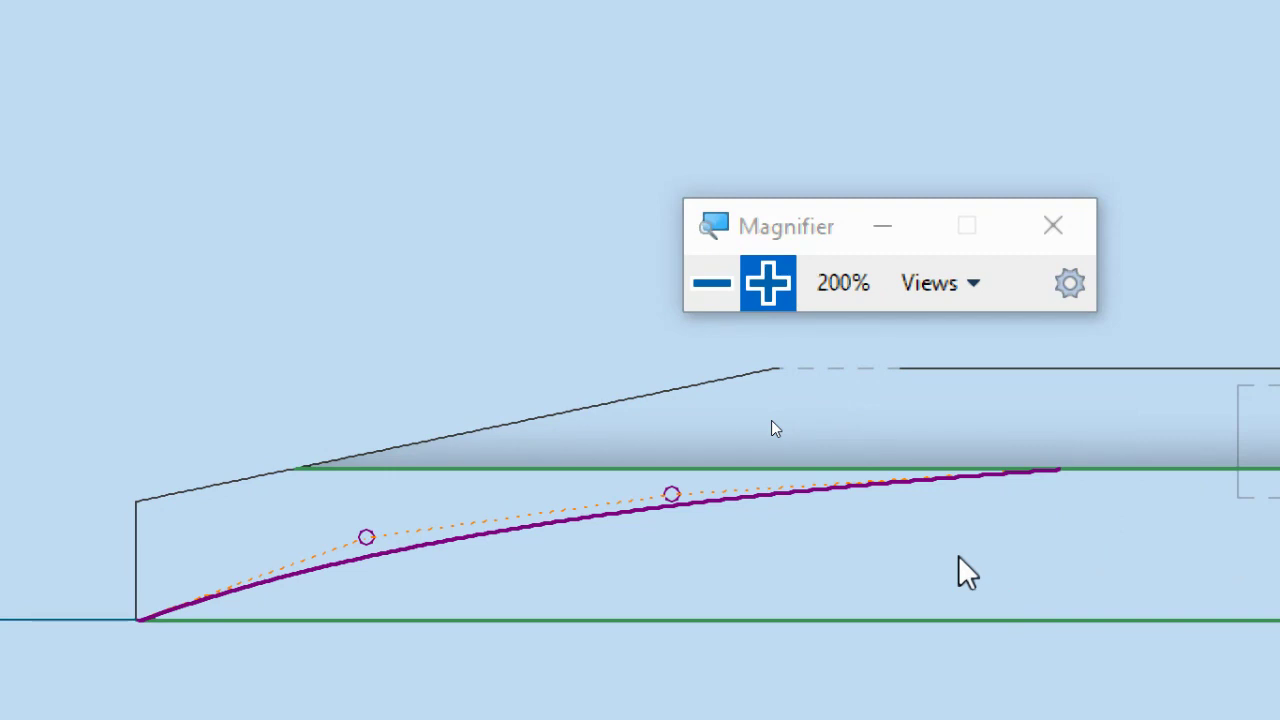
{"action": "left_click", "coordinate": [593, 514]}
{"action": "key", "text": "Delete"}
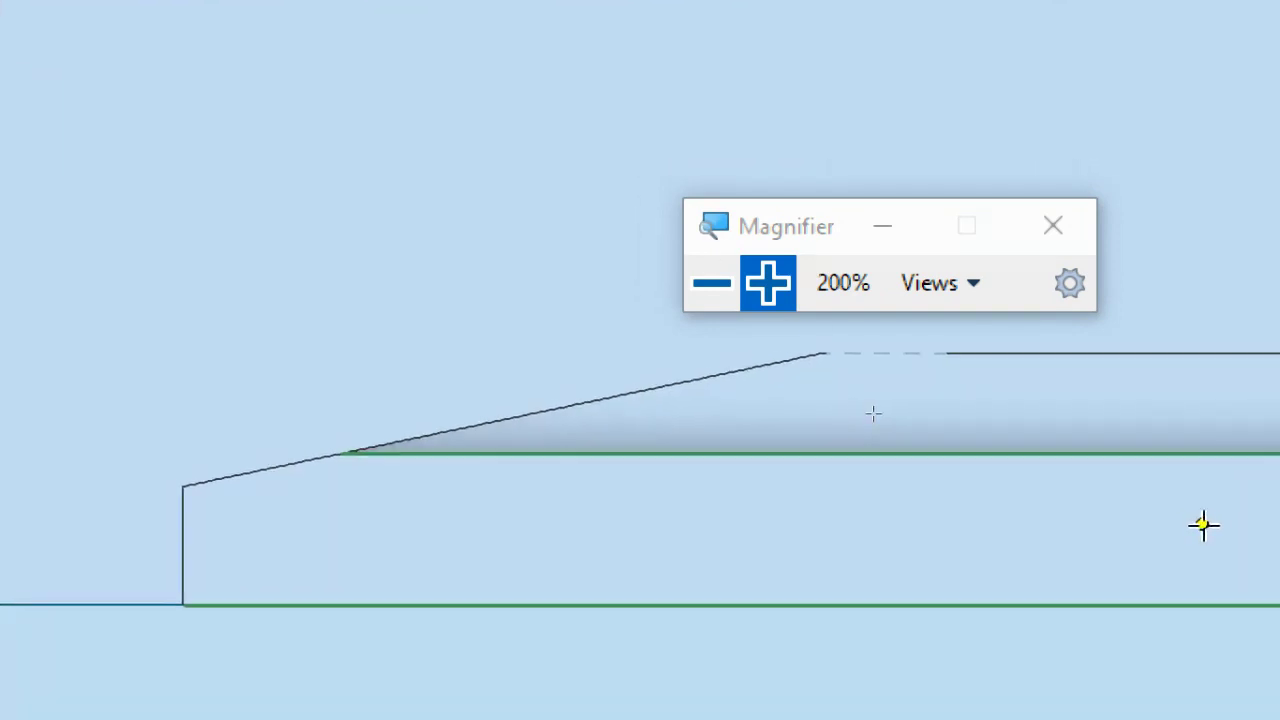
- Sketch a control vertex spline from the block's lower front corner, through two intermediate points, to the block's upper horizontal edge
{"action": "left_click", "coordinate": [170, 602]}
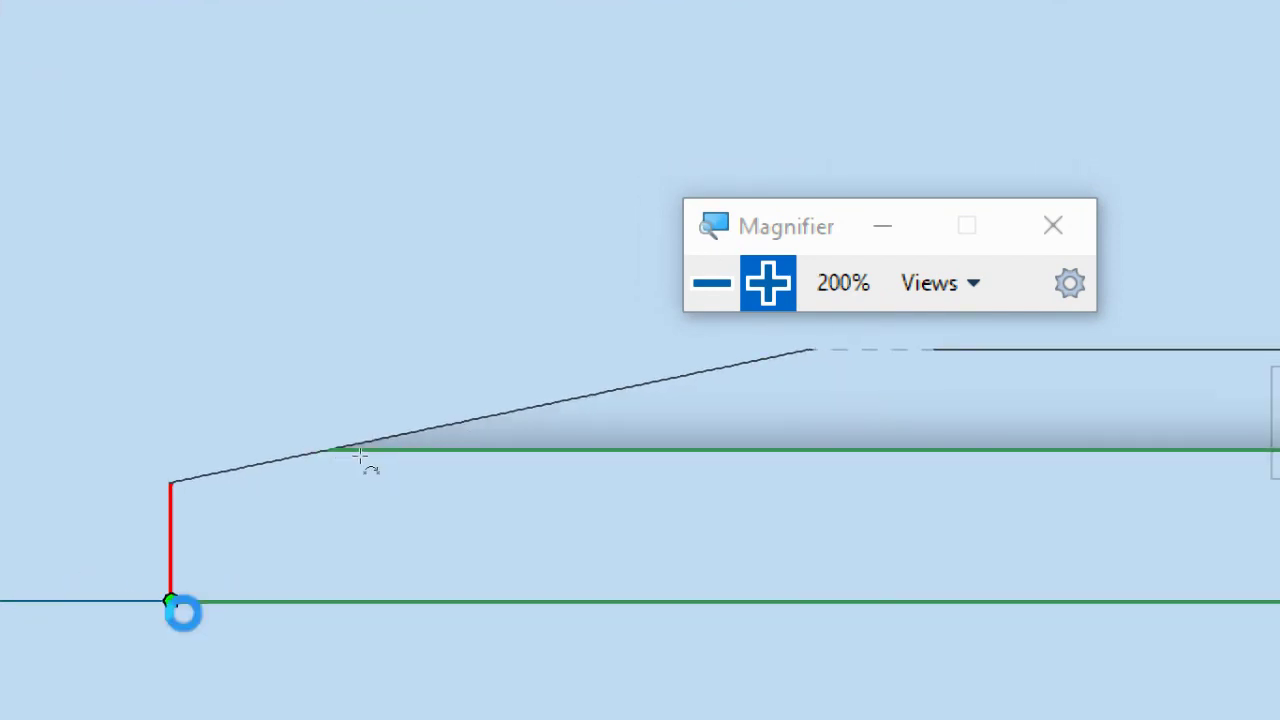
{"action": "left_click", "coordinate": [380, 528]}
{"action": "left_click", "coordinate": [723, 480]}
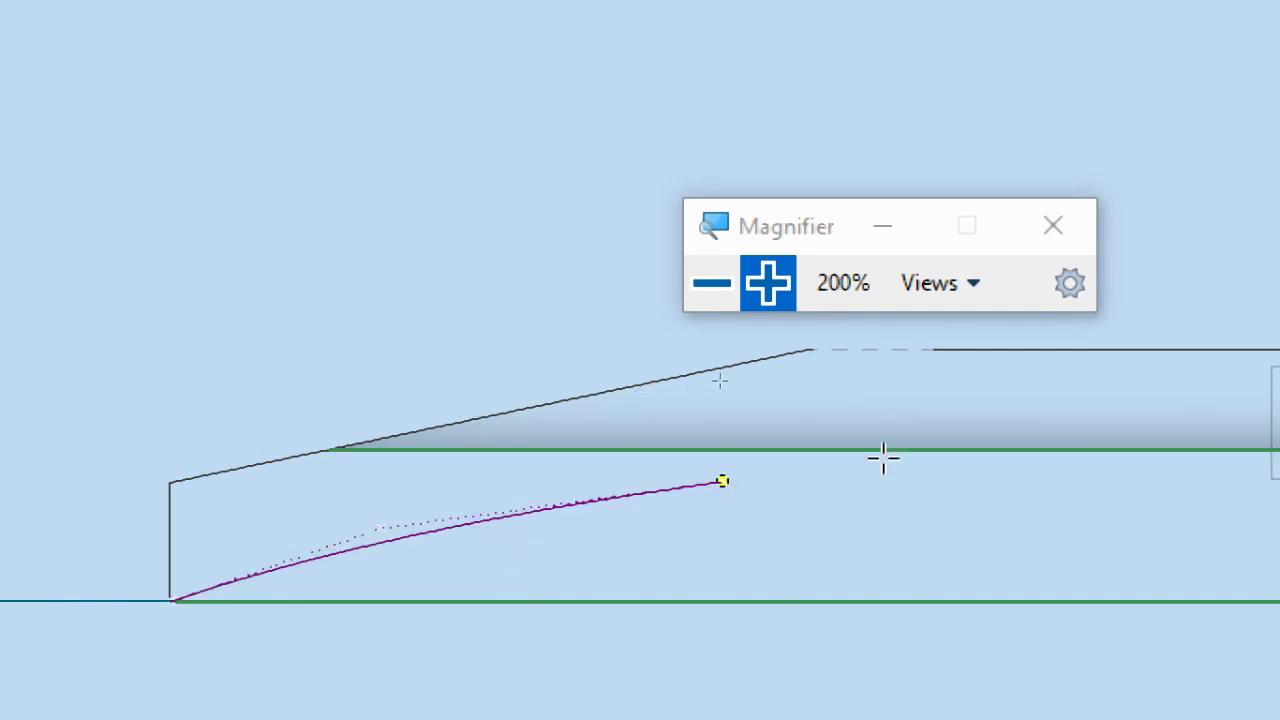
{"action": "left_click", "coordinate": [1080, 450]}
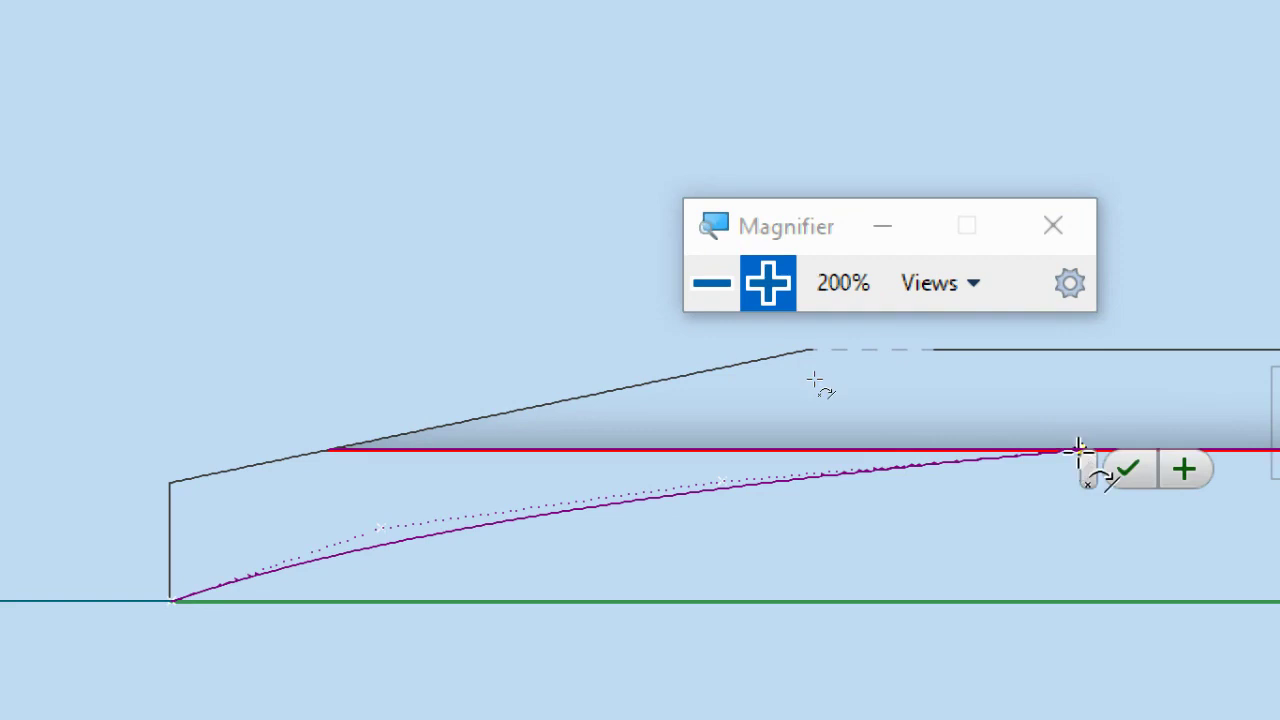
{"action": "left_click", "coordinate": [1129, 471]}
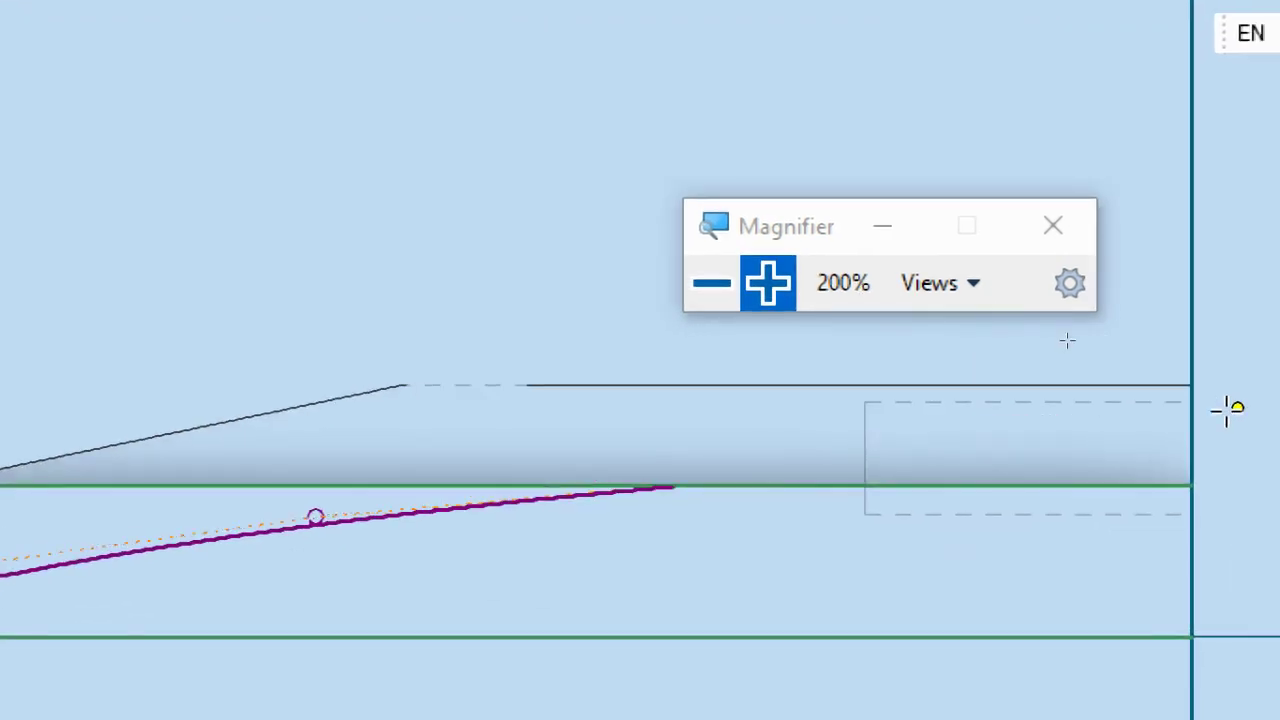
- Sketch a second control vertex spline from the first spline's upper end, curving through the cylinder to just above its top edge
{"action": "left_click", "coordinate": [674, 486]}
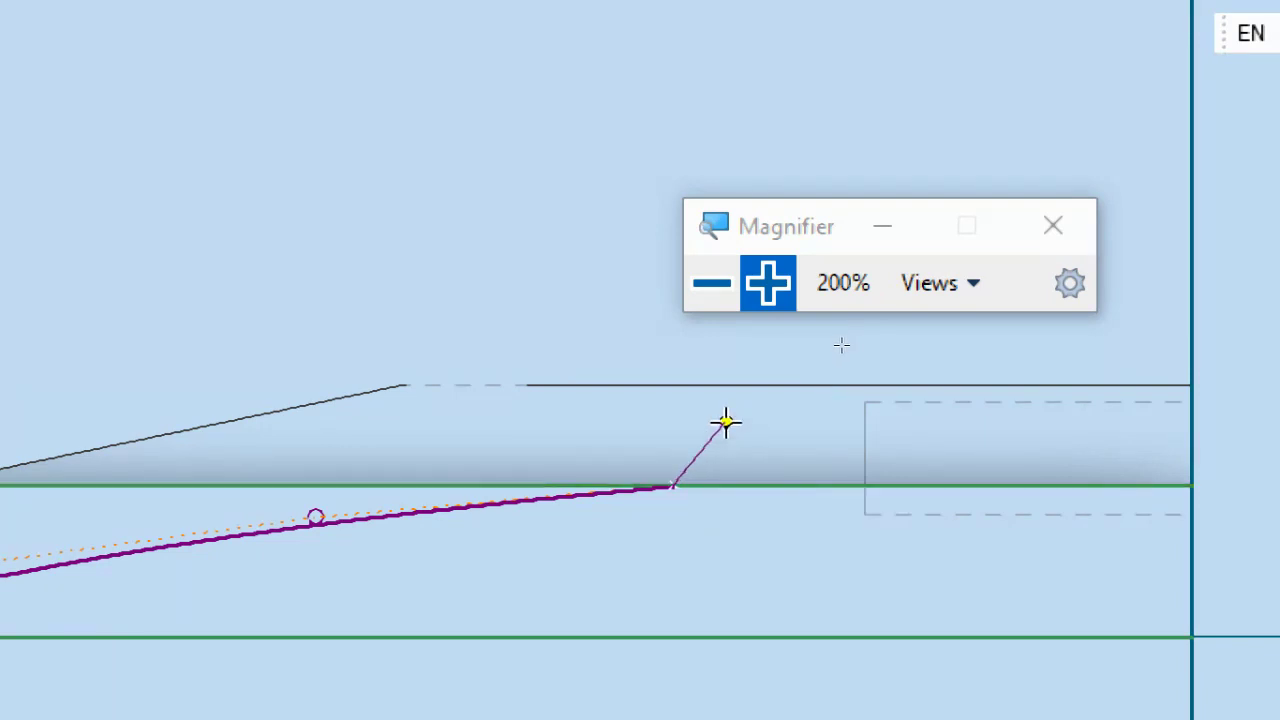
{"action": "left_click", "coordinate": [735, 422]}
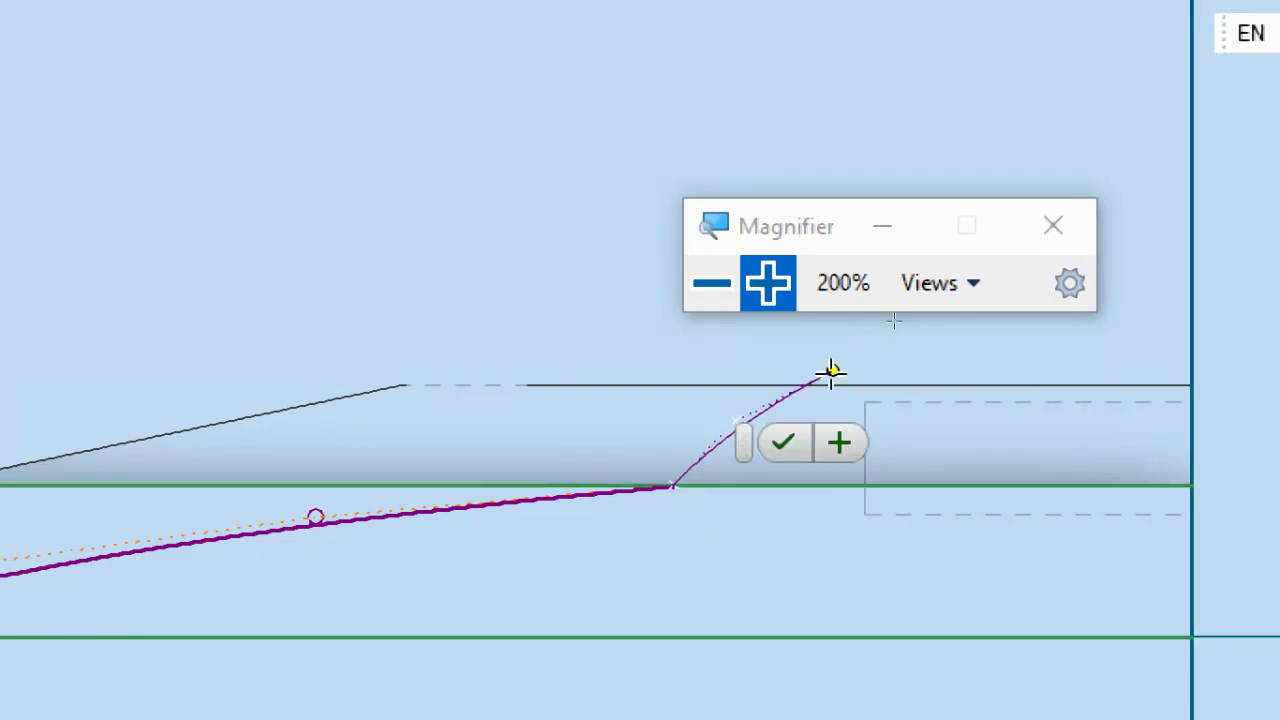
{"action": "left_click", "coordinate": [788, 400]}
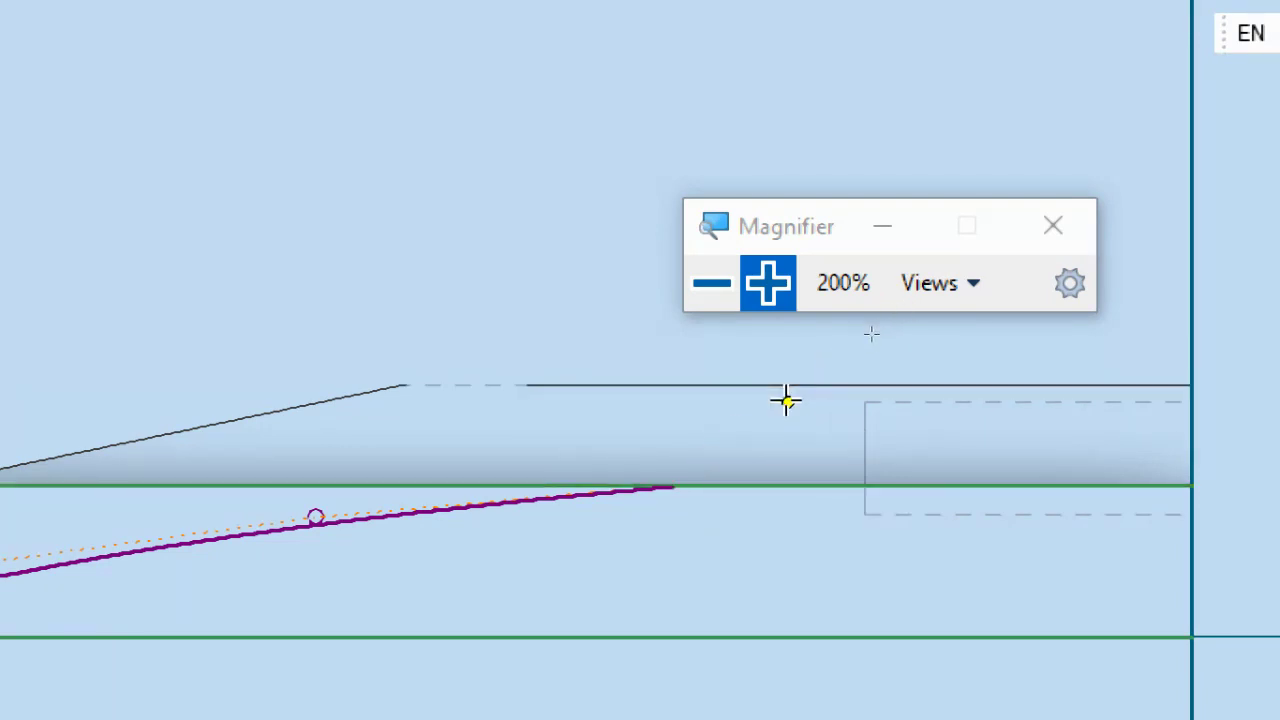
{"action": "left_click", "coordinate": [911, 358]}
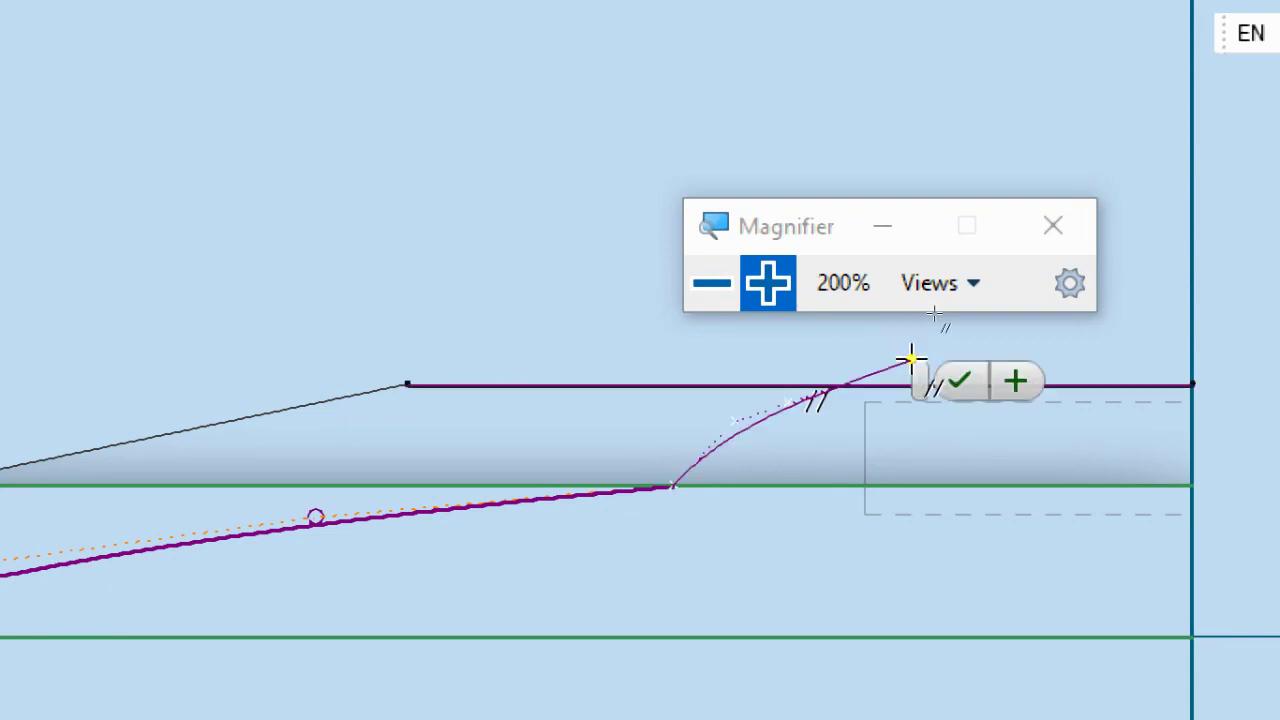
{"action": "left_click", "coordinate": [960, 383]}
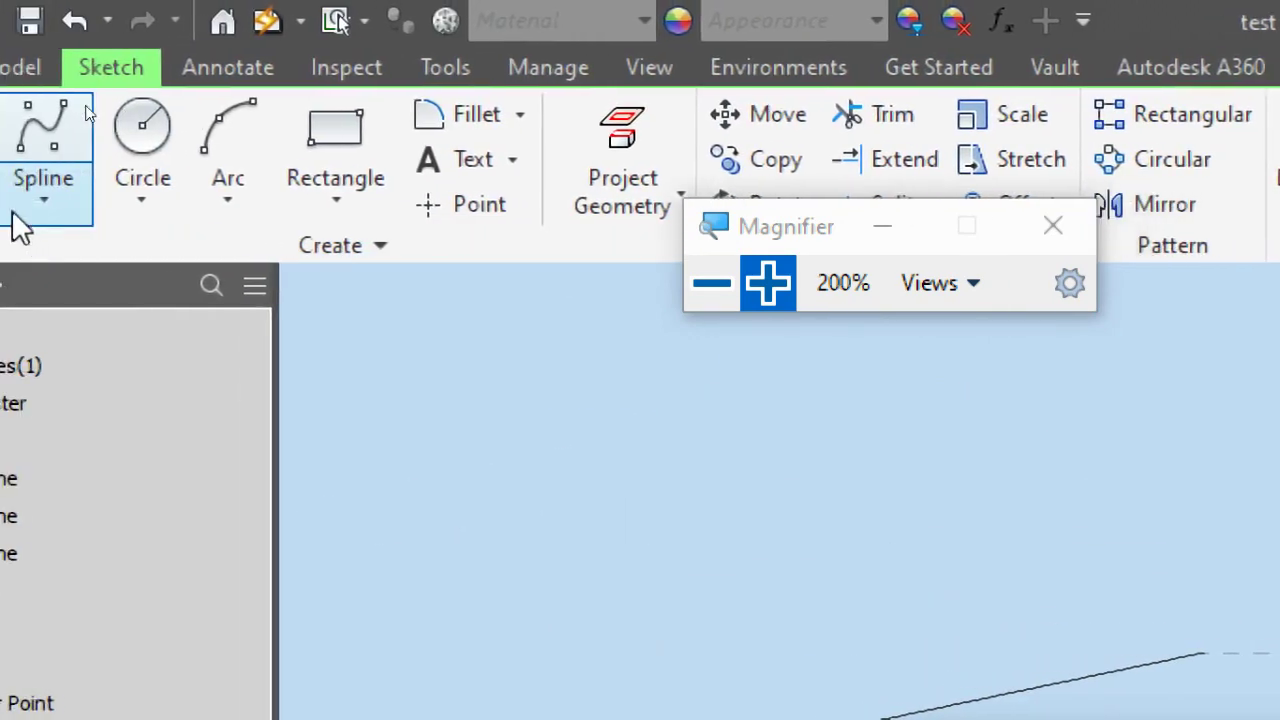
- Close the profile with lines from the lower front corner up and outward, across above the part, and down to the second spline's end
{"action": "left_click", "coordinate": [113, 198]}
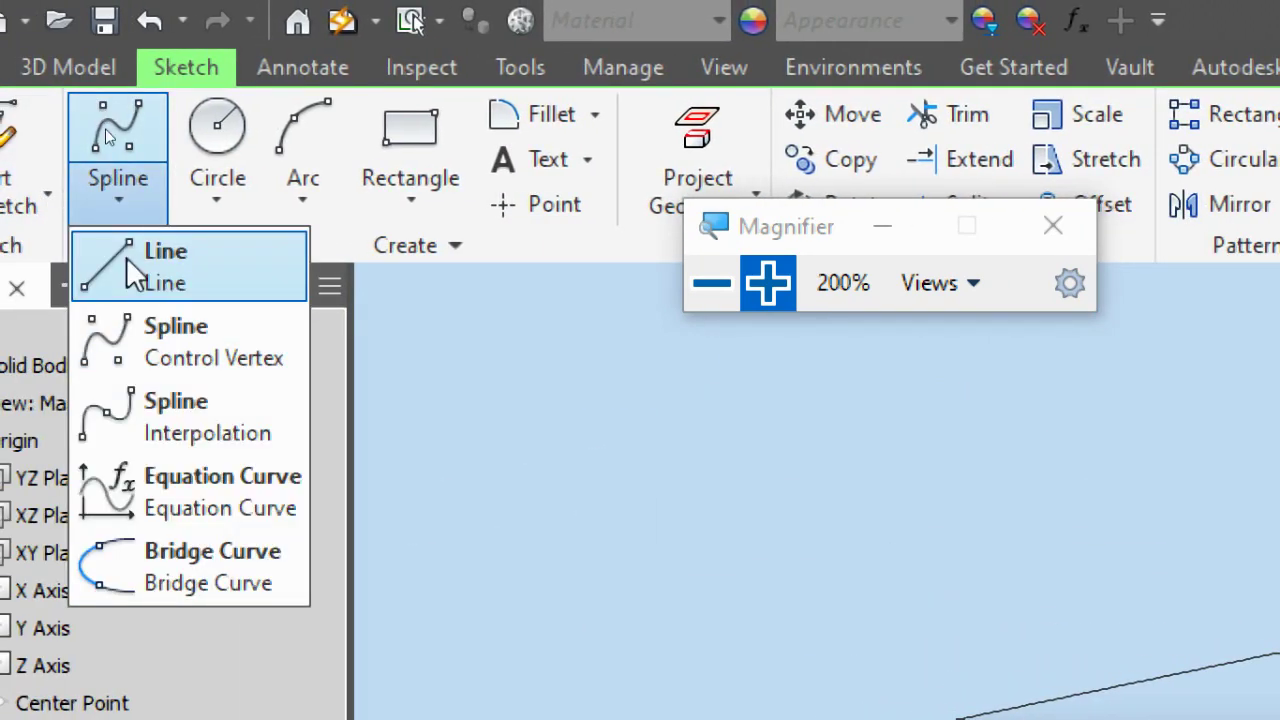
{"action": "left_click", "coordinate": [128, 270]}
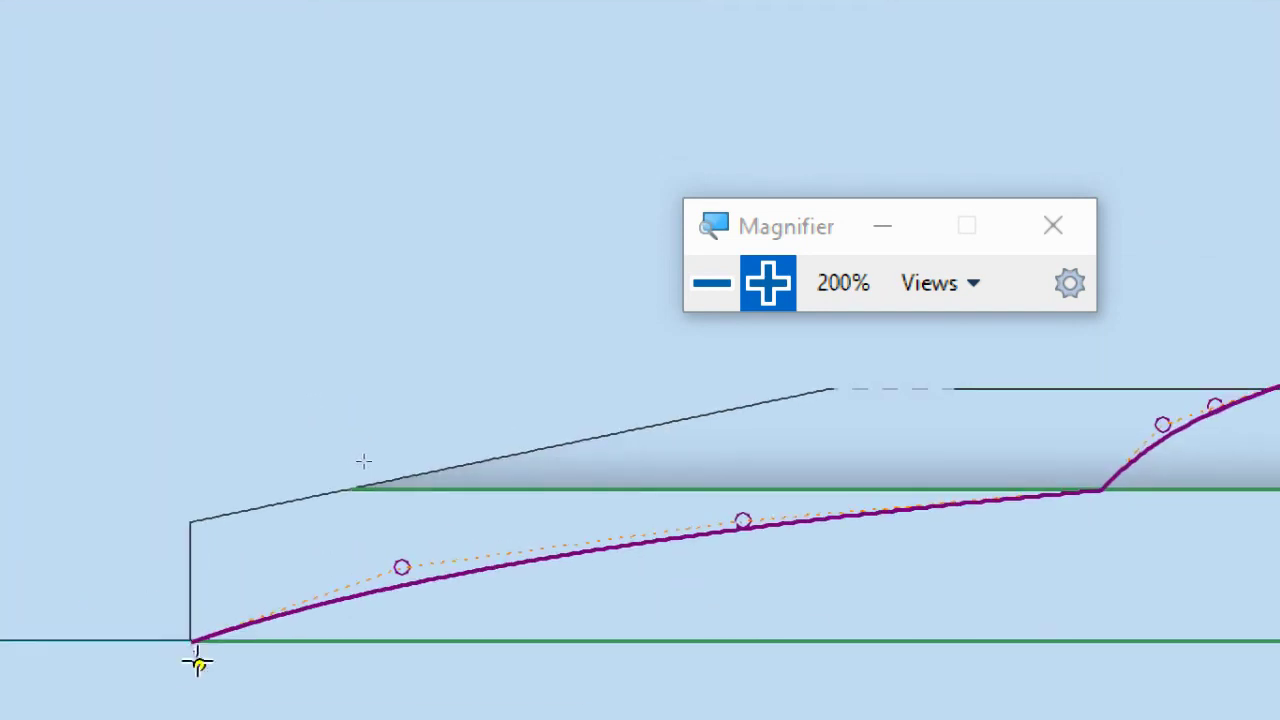
{"action": "left_click", "coordinate": [191, 640]}
{"action": "left_click", "coordinate": [71, 398]}
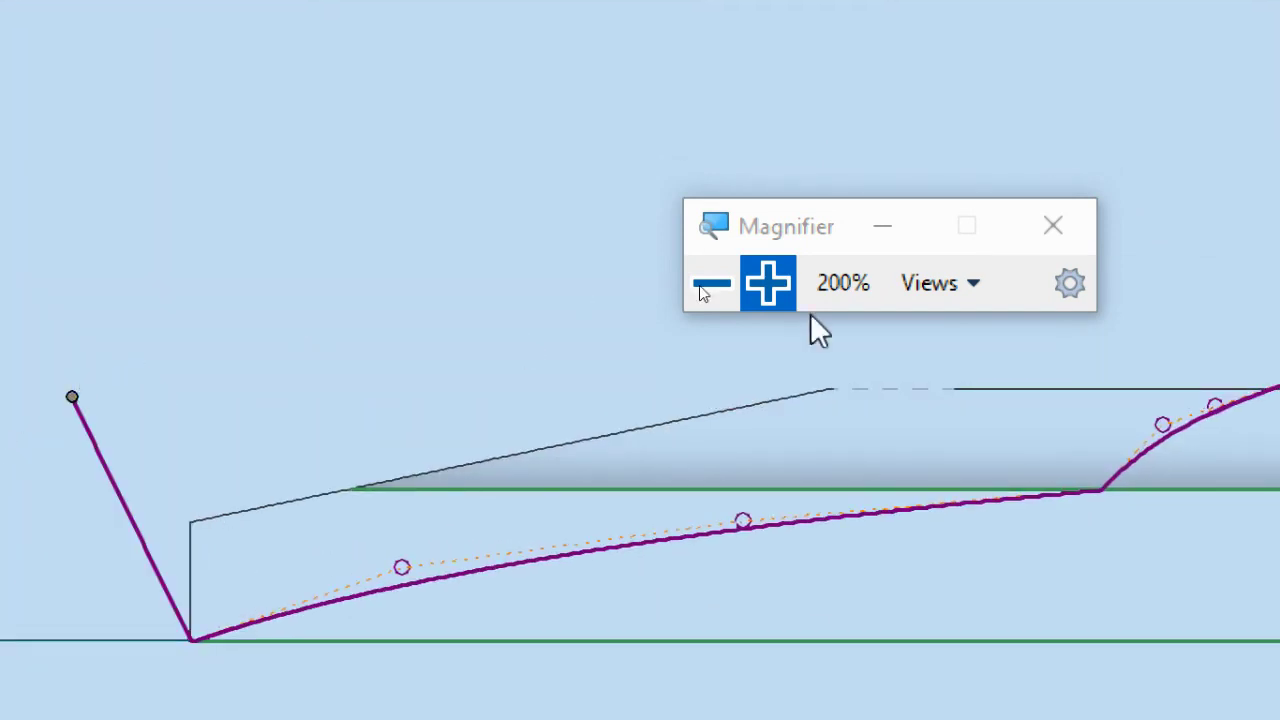
{"action": "left_click", "coordinate": [952, 340]}
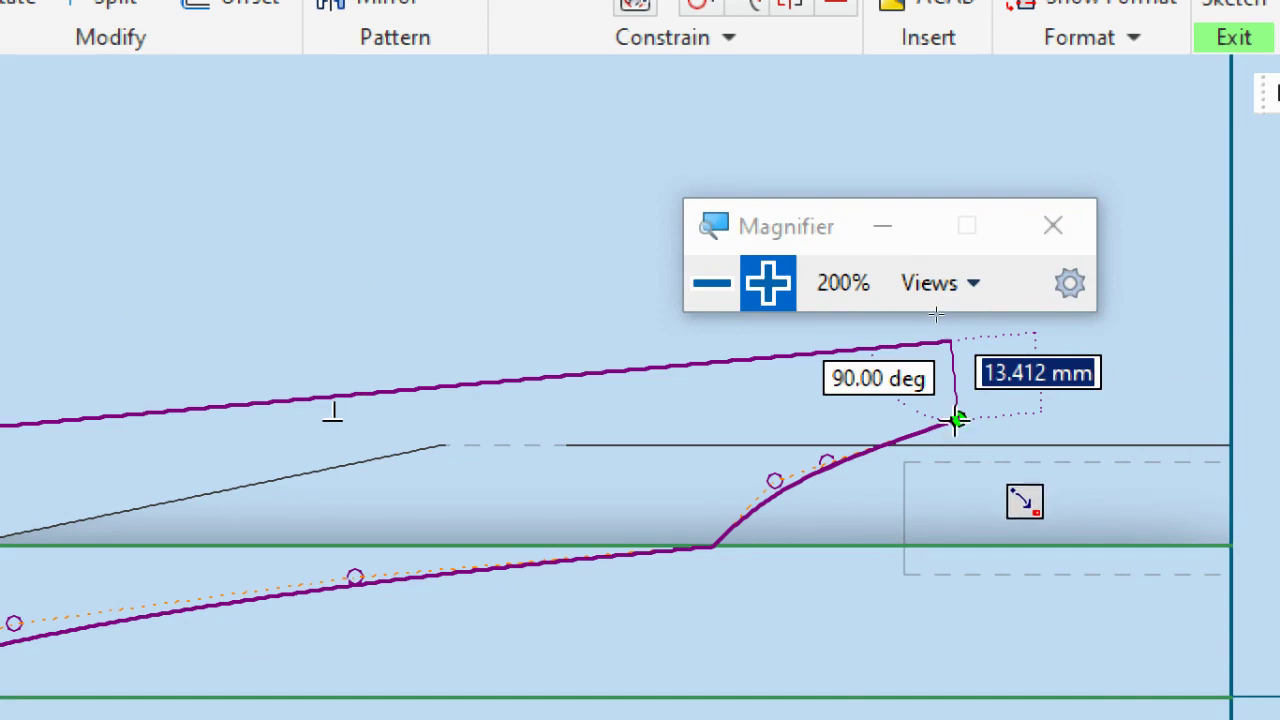
{"action": "key", "text": "Escape"}
{"action": "left_click", "coordinate": [955, 421]}
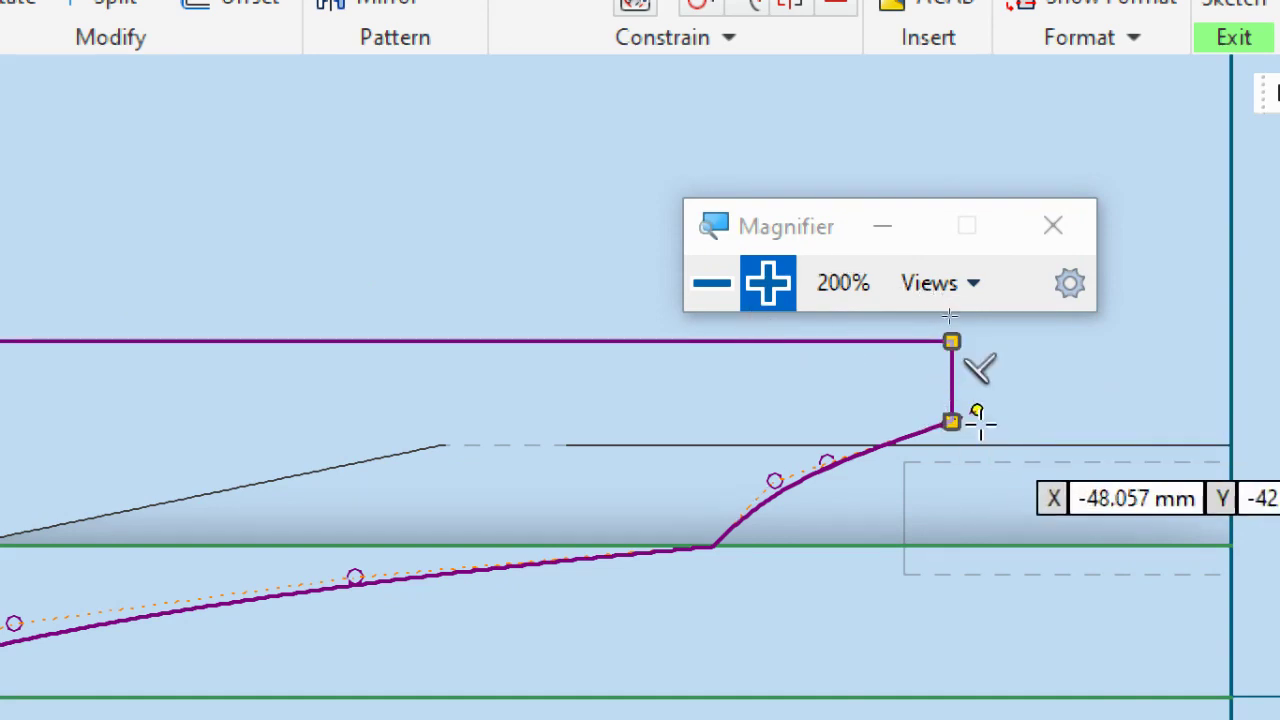
{"action": "left_click", "coordinate": [713, 292]}
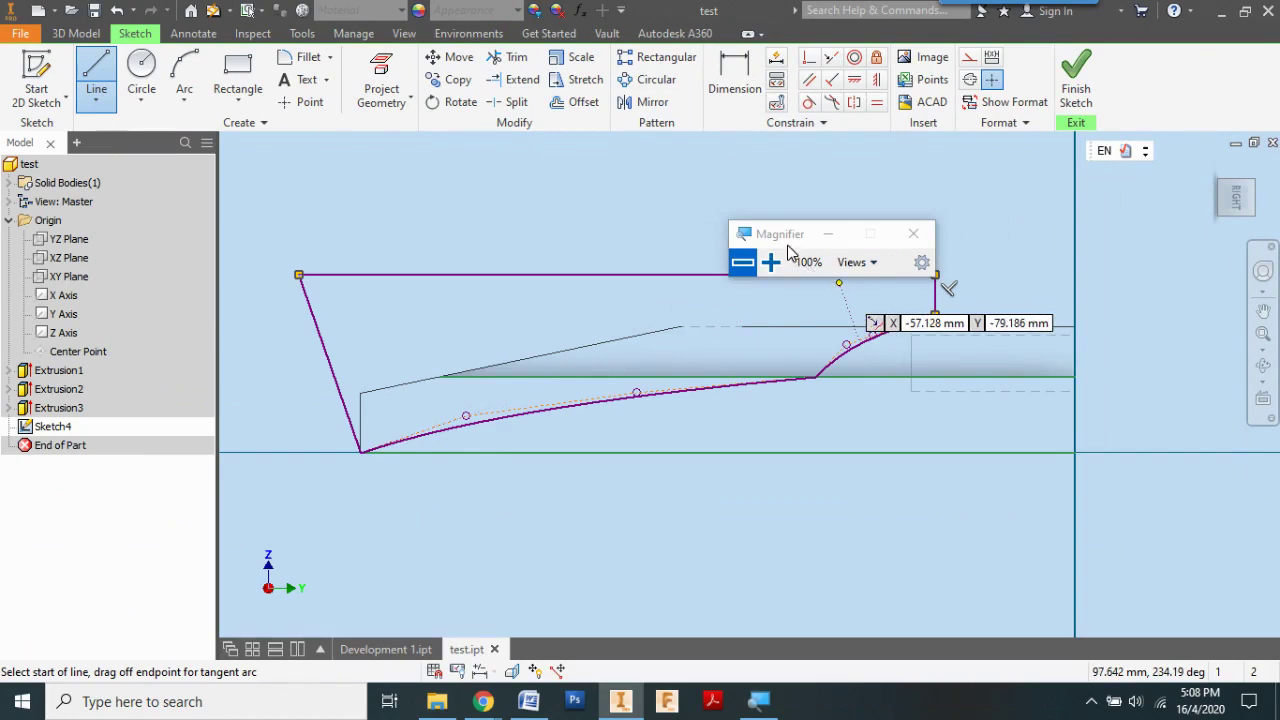
{"action": "left_click_drag", "start_coordinate": [873, 222], "coordinate": [883, 212]}
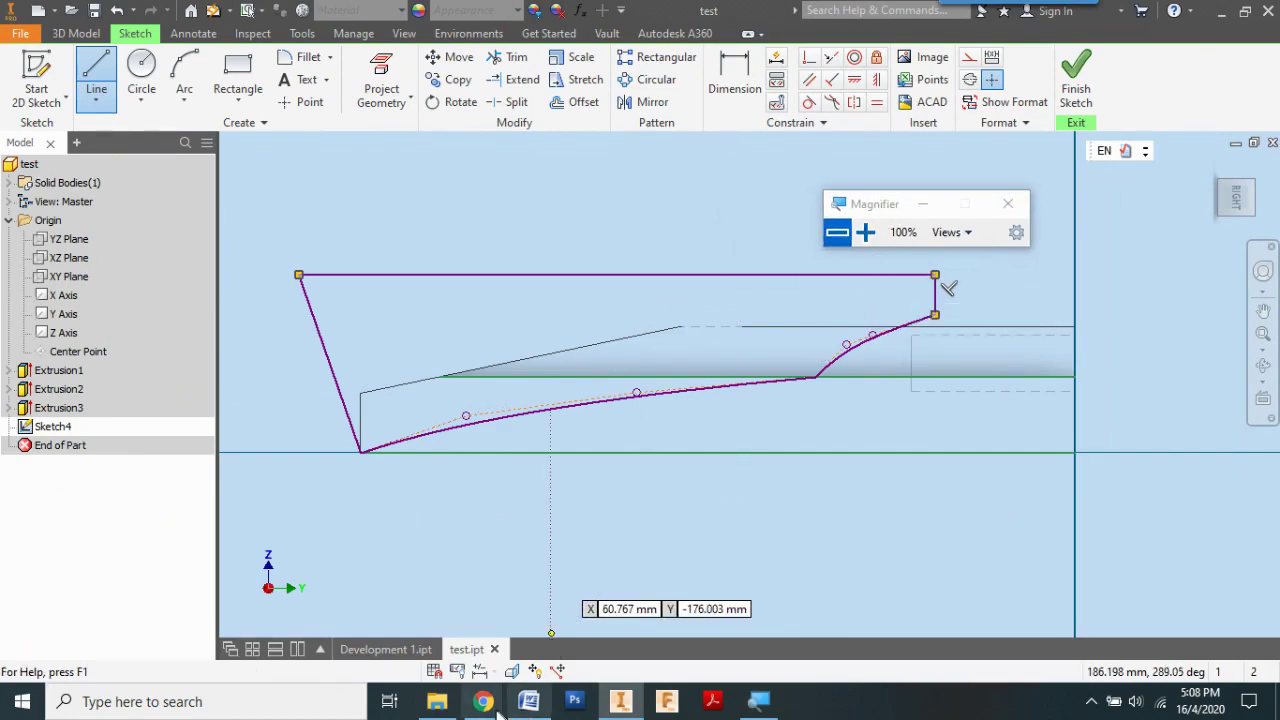
- Switch to the Word notes and highlight the instruction about the "finished sketch" button in item 3
{"action": "mouse_move", "coordinate": [493, 710]}
{"action": "left_click", "coordinate": [528, 701]}
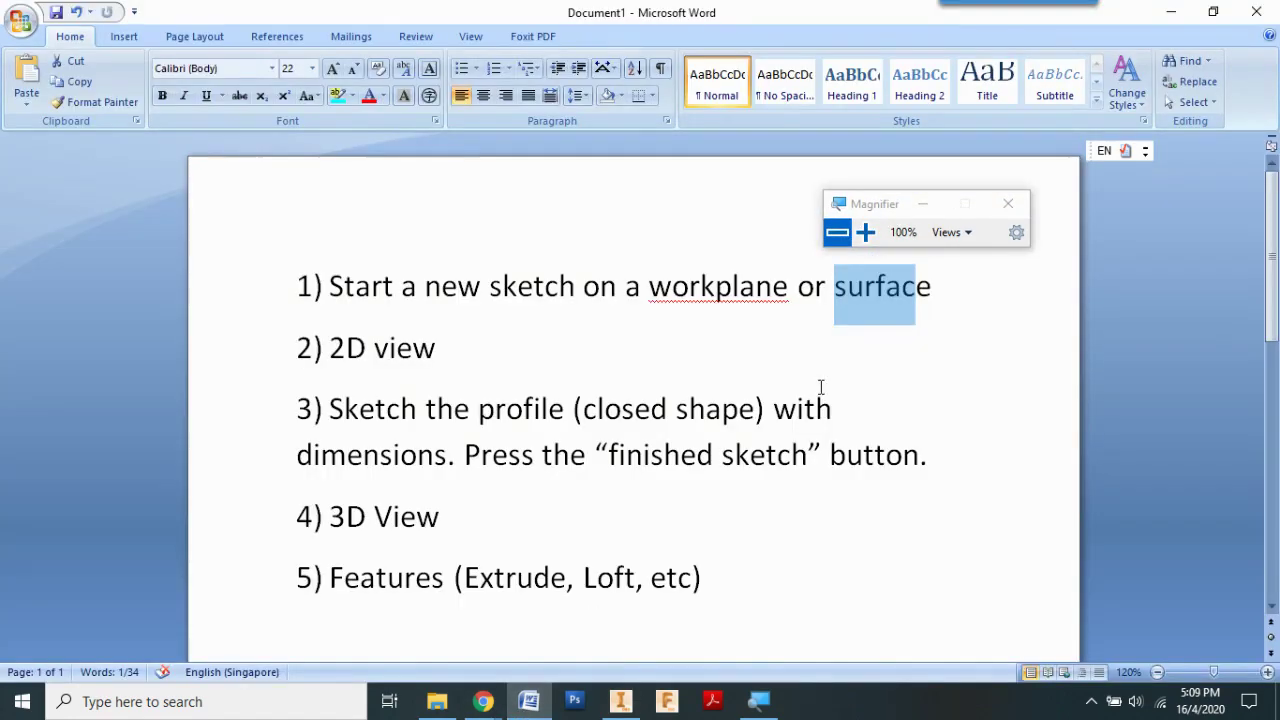
{"action": "left_click_drag", "start_coordinate": [466, 458], "coordinate": [918, 458]}
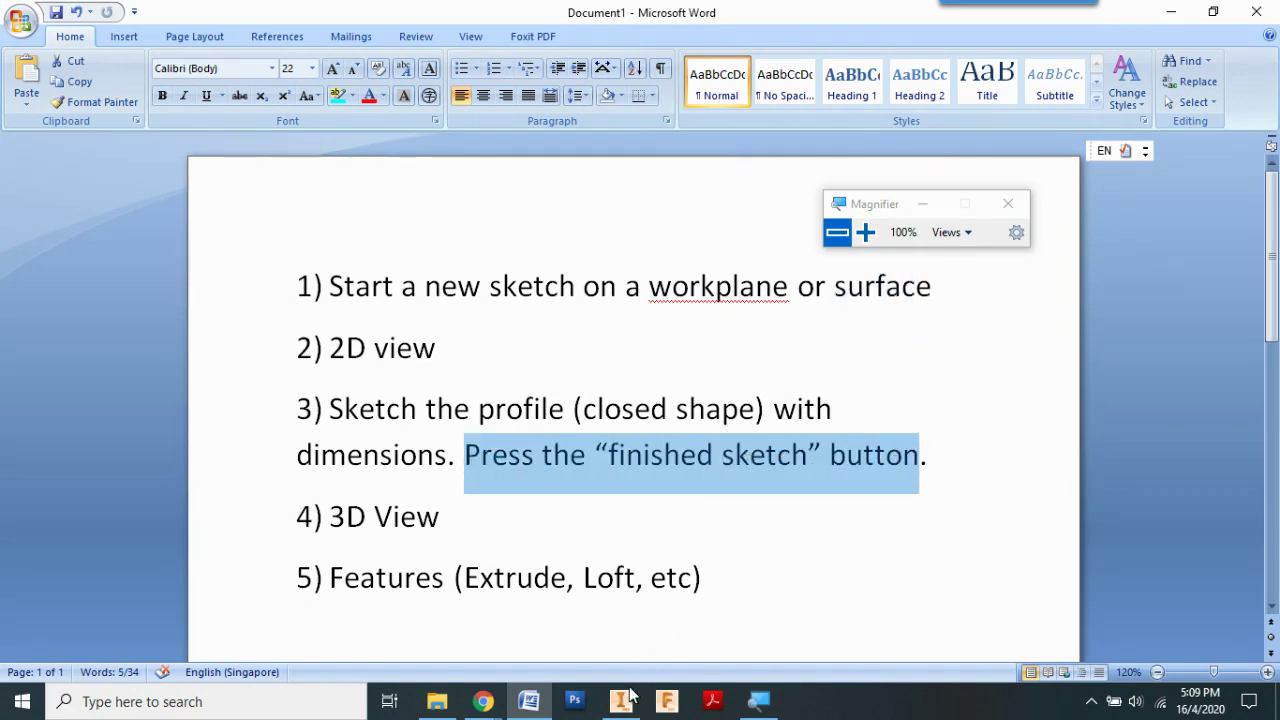
- Switch back to Inventor and finish the sketch
{"action": "left_click", "coordinate": [621, 700]}
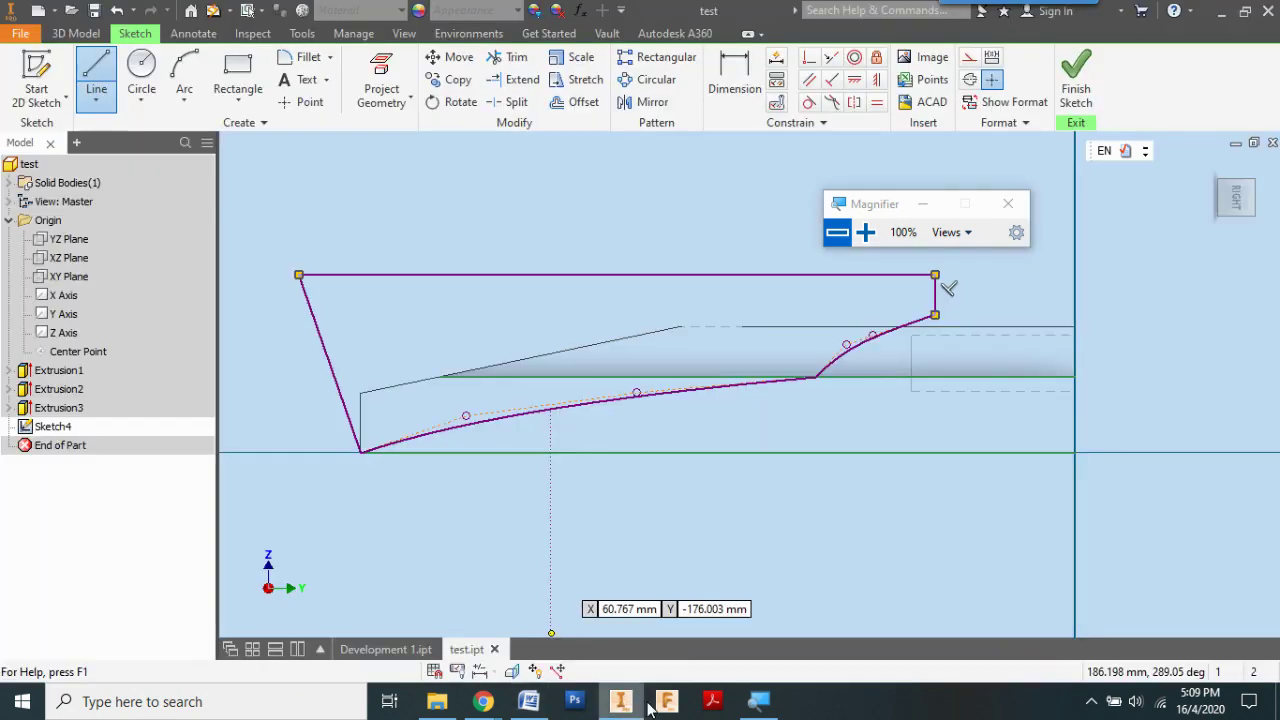
{"action": "left_click", "coordinate": [1074, 92]}
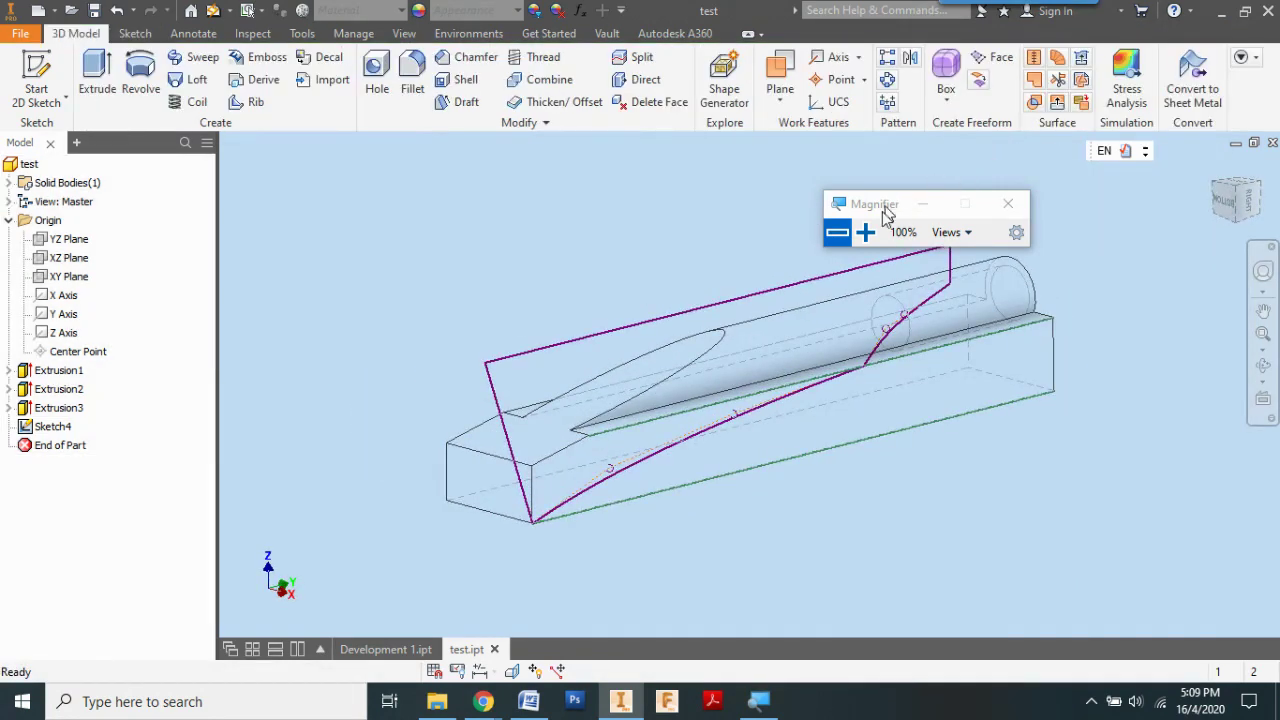
{"action": "left_click_drag", "start_coordinate": [882, 218], "coordinate": [865, 186]}
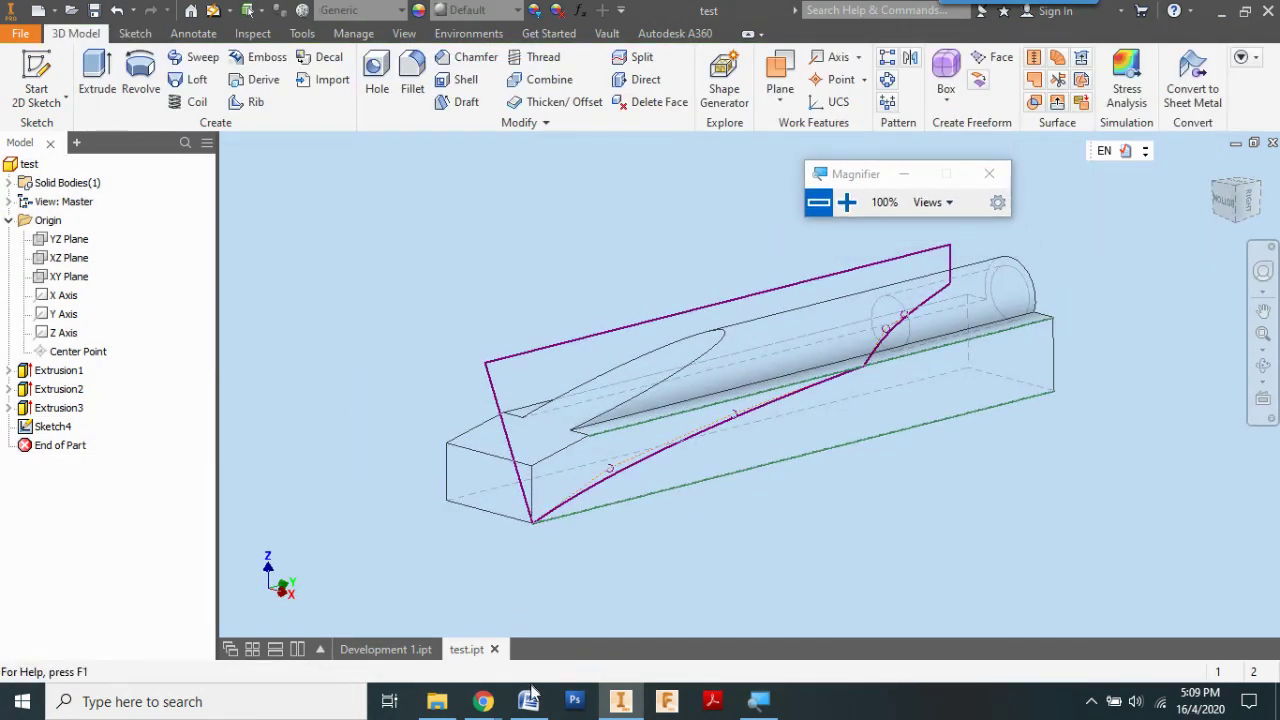
- Switch to the Word notes and highlight "3D View" in item 4 and "Features (Extrude" in item 5
{"action": "left_click", "coordinate": [533, 694]}
{"action": "left_click_drag", "start_coordinate": [331, 517], "coordinate": [436, 519]}
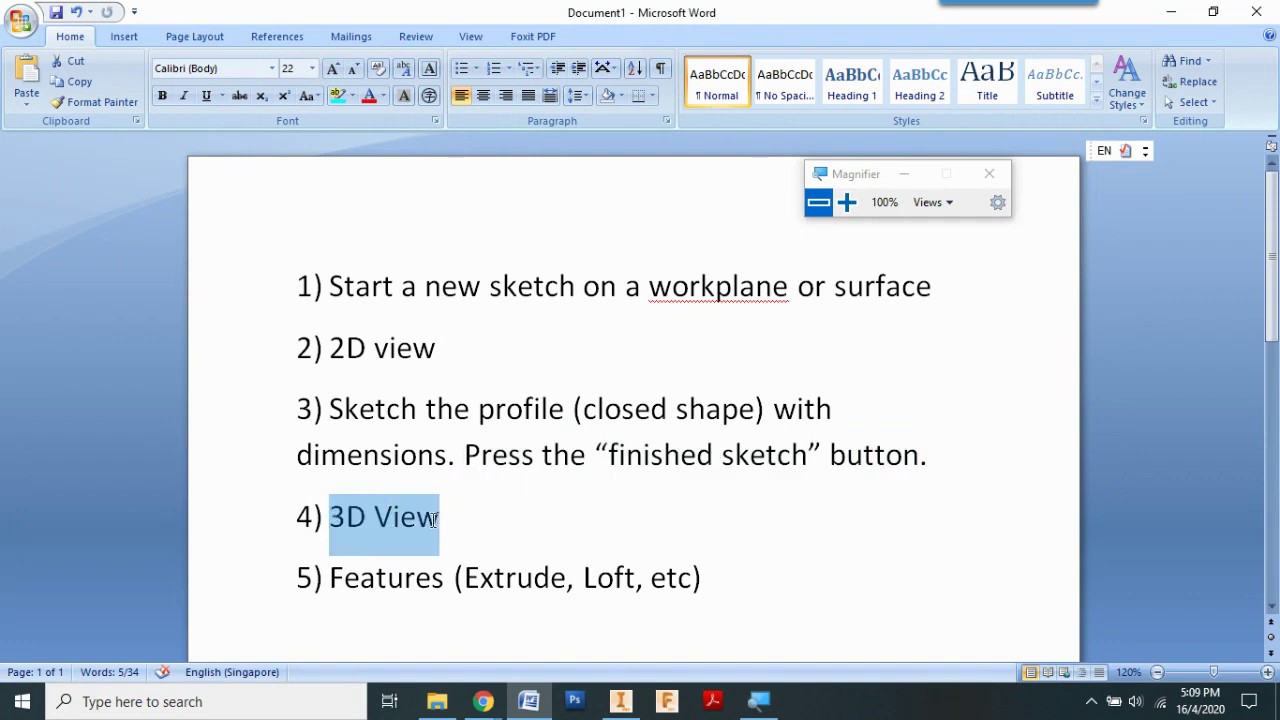
{"action": "left_click", "coordinate": [388, 580]}
{"action": "left_click_drag", "start_coordinate": [338, 584], "coordinate": [566, 580]}
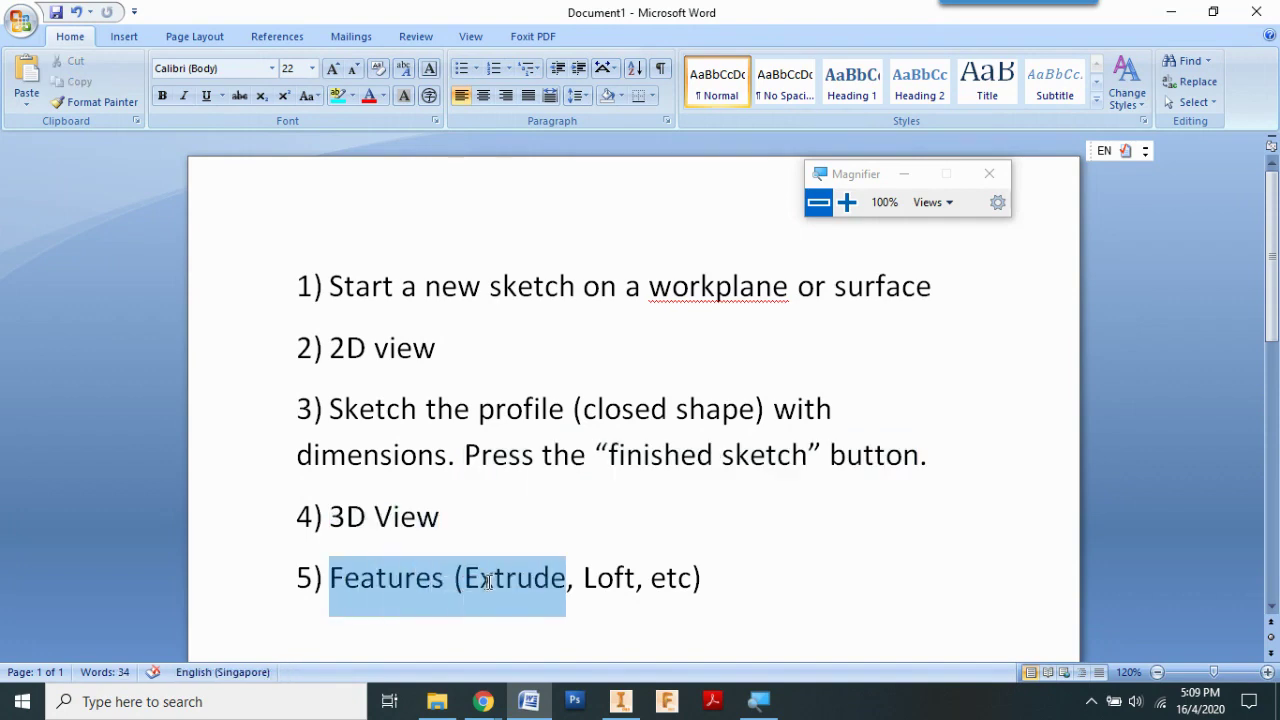
- Switch back to Inventor and extrude the closed side profile as a cut through the part with a distance of 300
{"action": "left_click", "coordinate": [621, 703]}
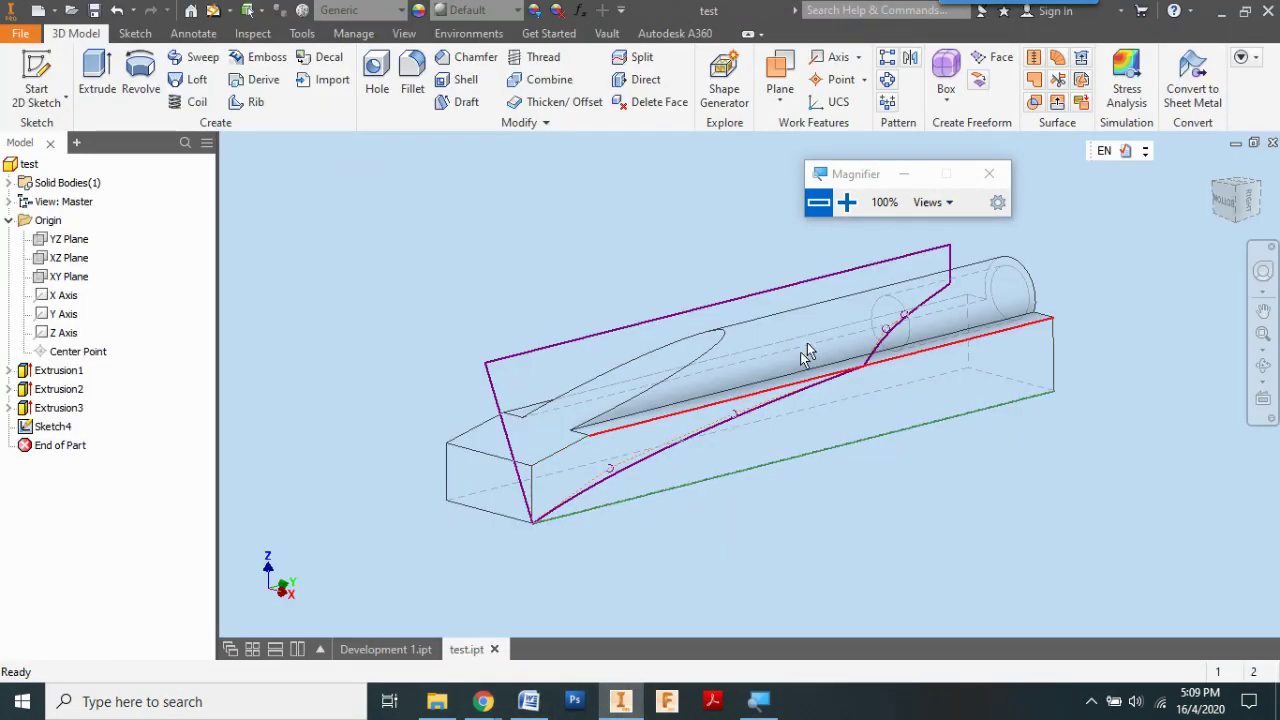
{"action": "left_click", "coordinate": [846, 202]}
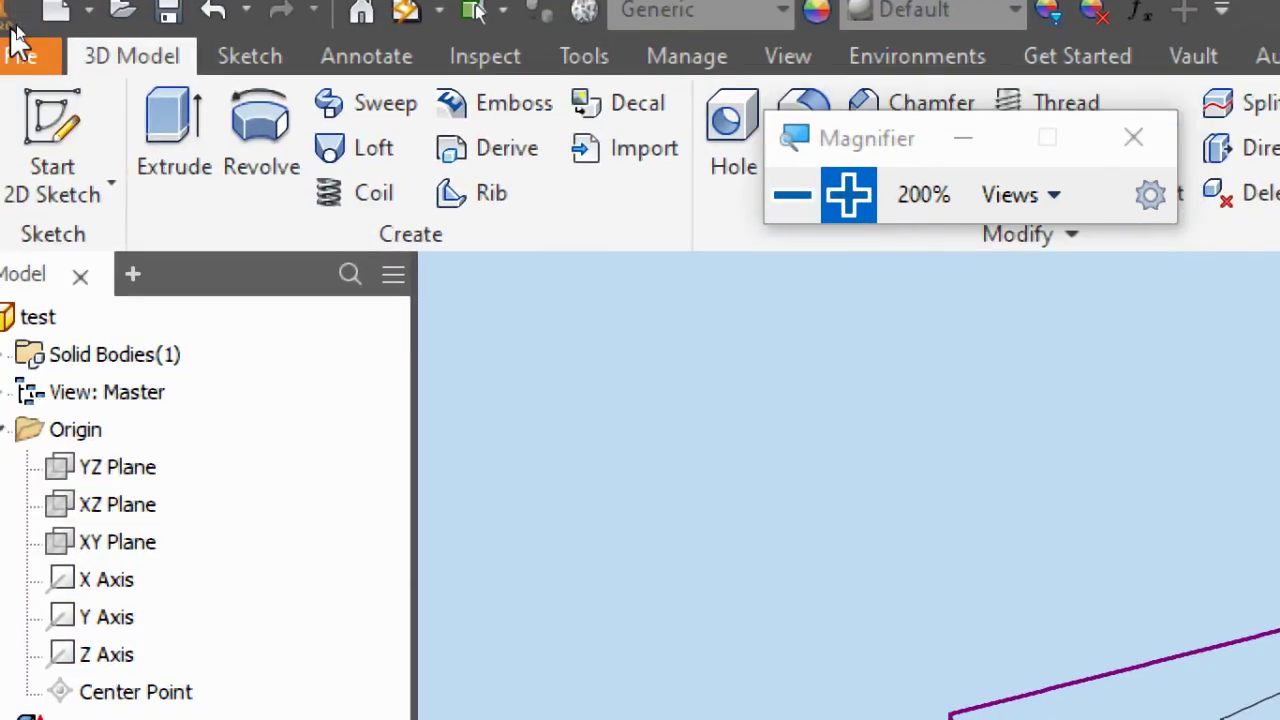
{"action": "left_click", "coordinate": [188, 154]}
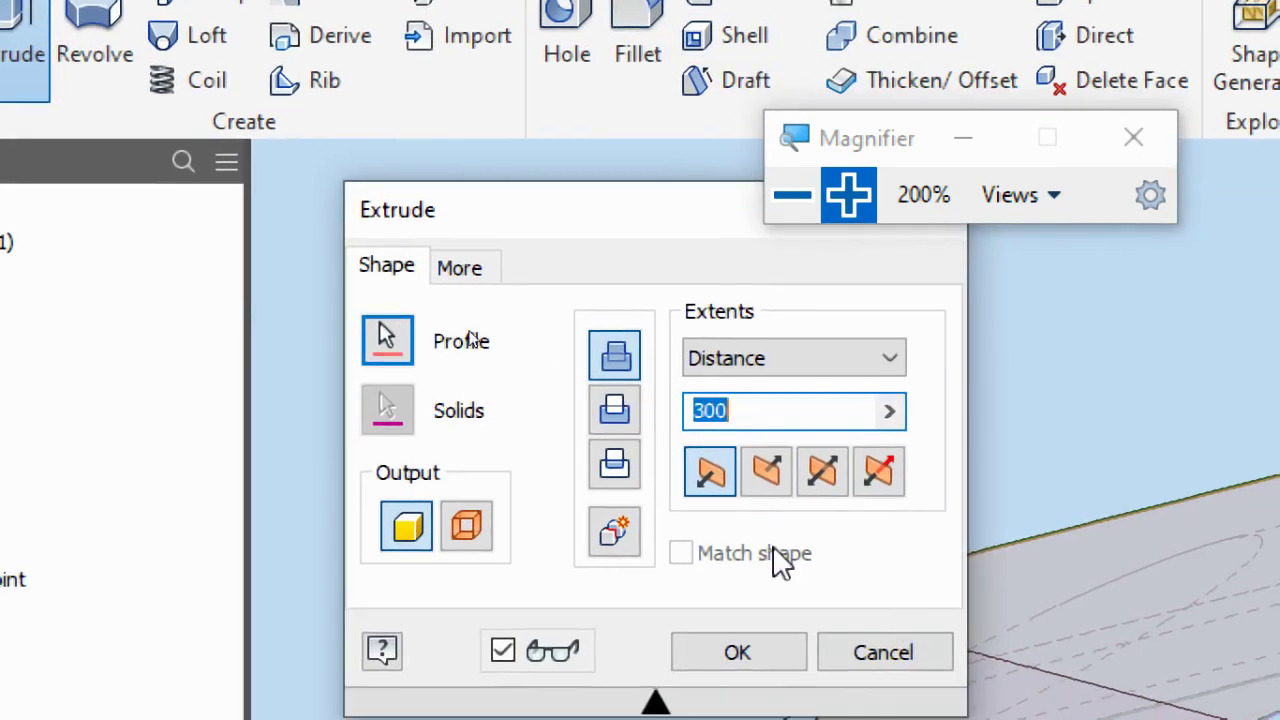
{"action": "left_click", "coordinate": [618, 414]}
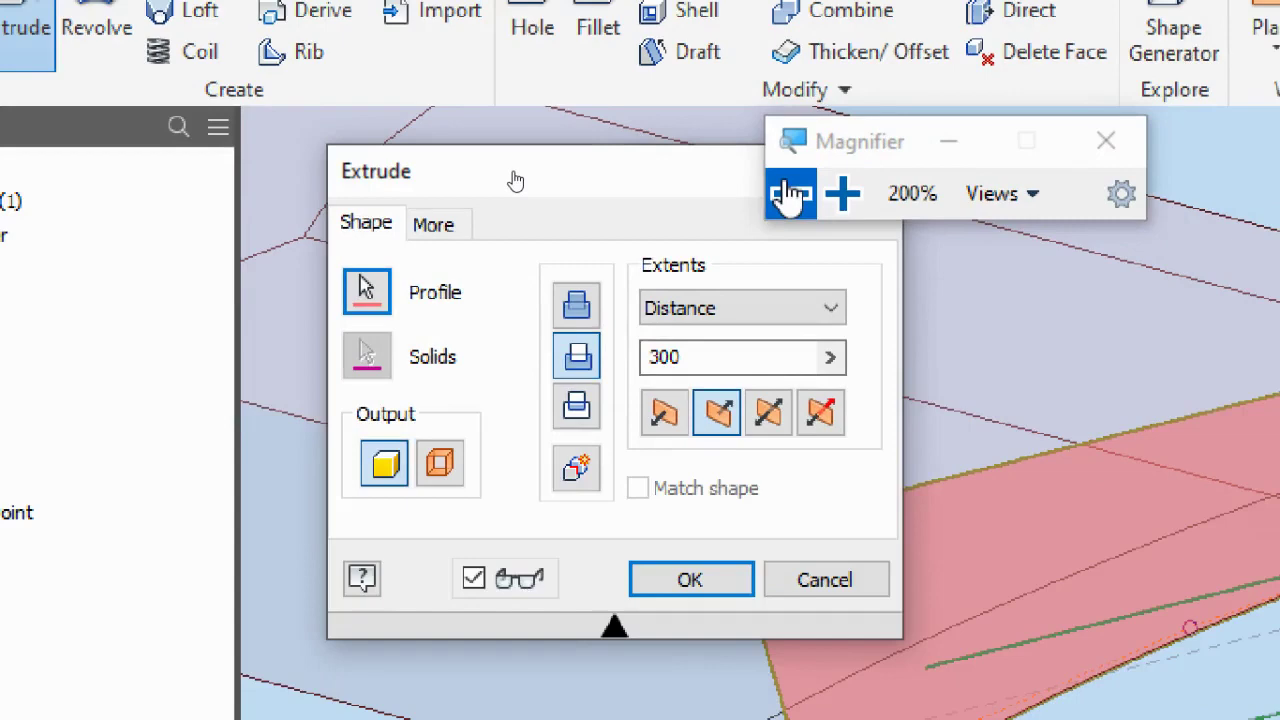
{"action": "left_click", "coordinate": [790, 195]}
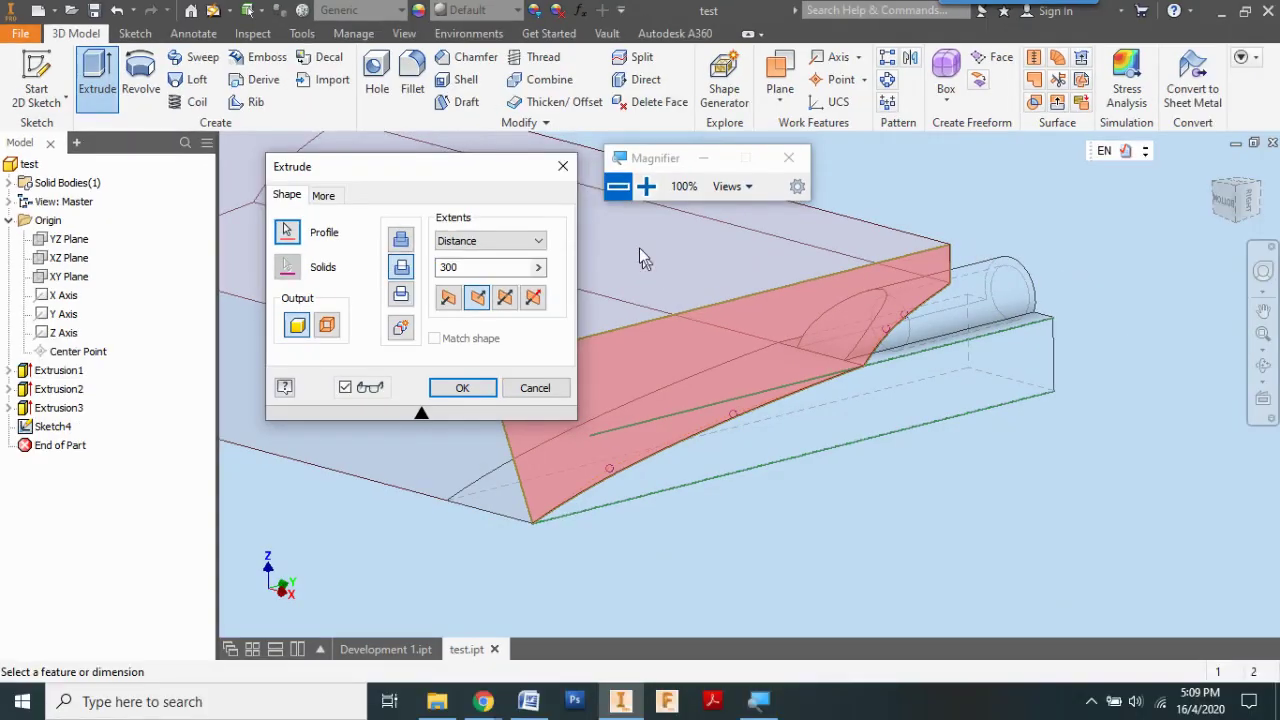
{"action": "left_click_drag", "start_coordinate": [657, 171], "coordinate": [1003, 545]}
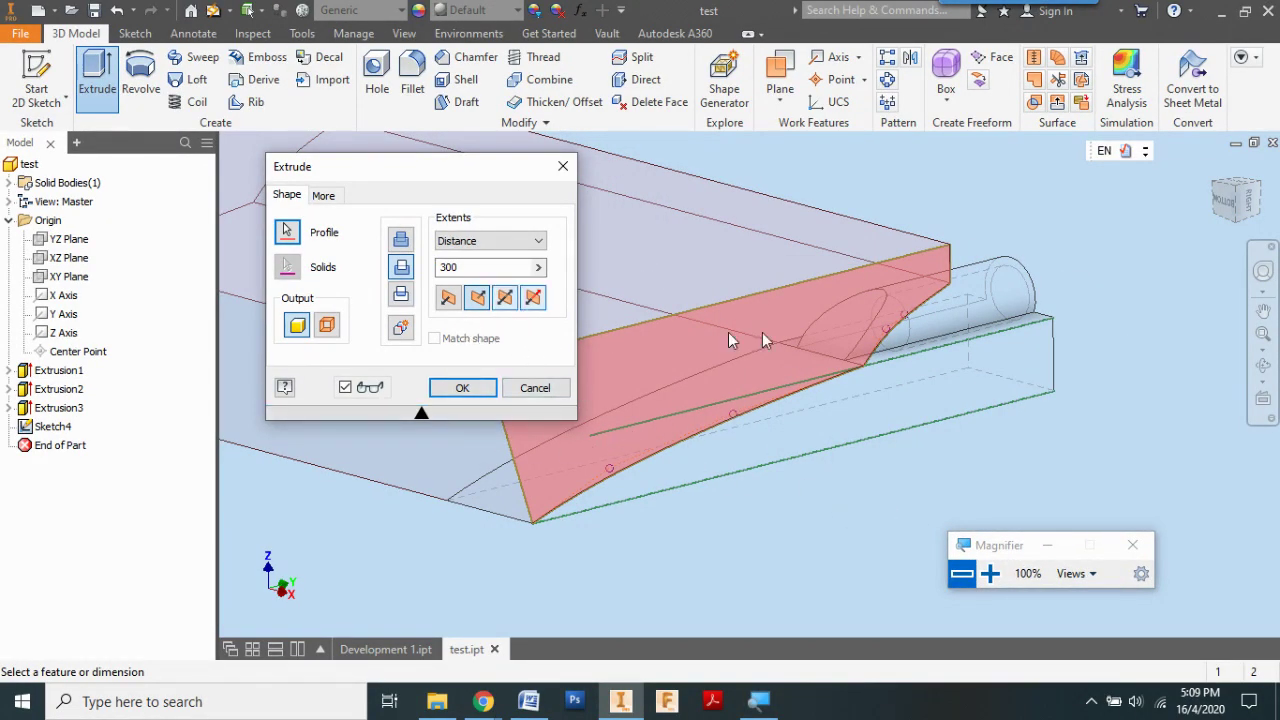
{"action": "left_click", "coordinate": [465, 389]}
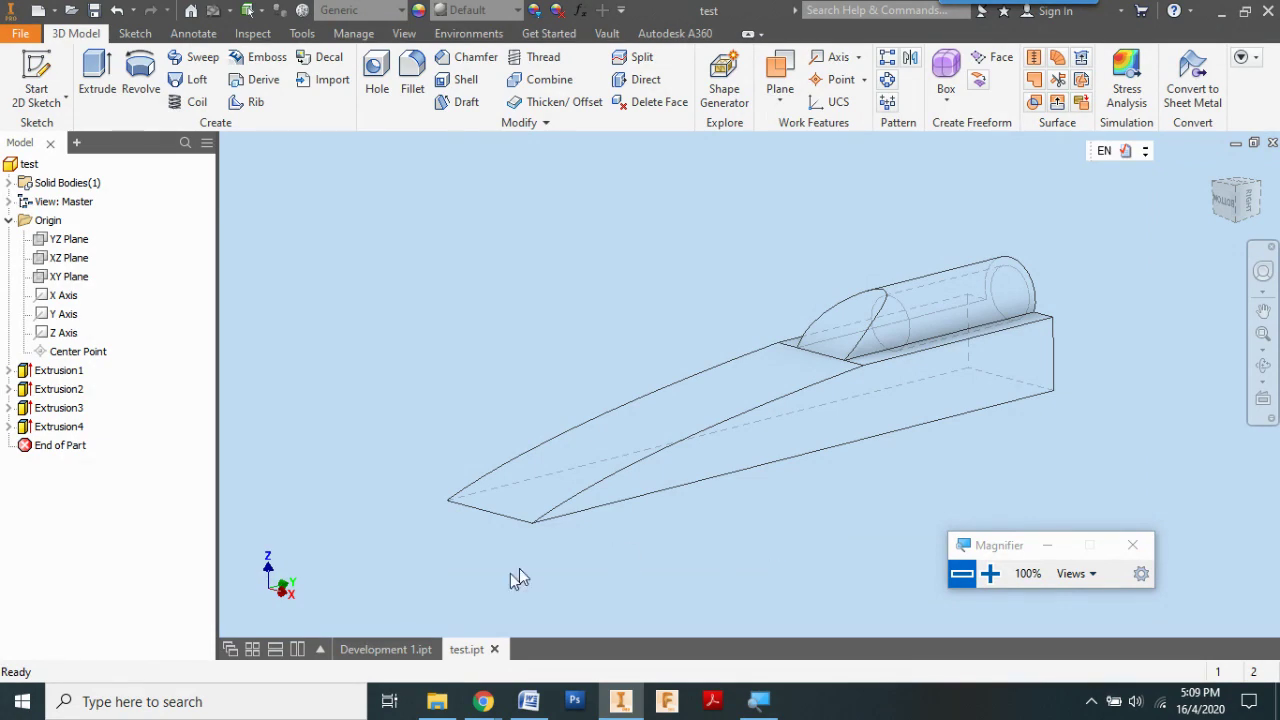
- Switch to the Development 1 part and view its curved body and side face from an angle
{"action": "left_click", "coordinate": [390, 649]}
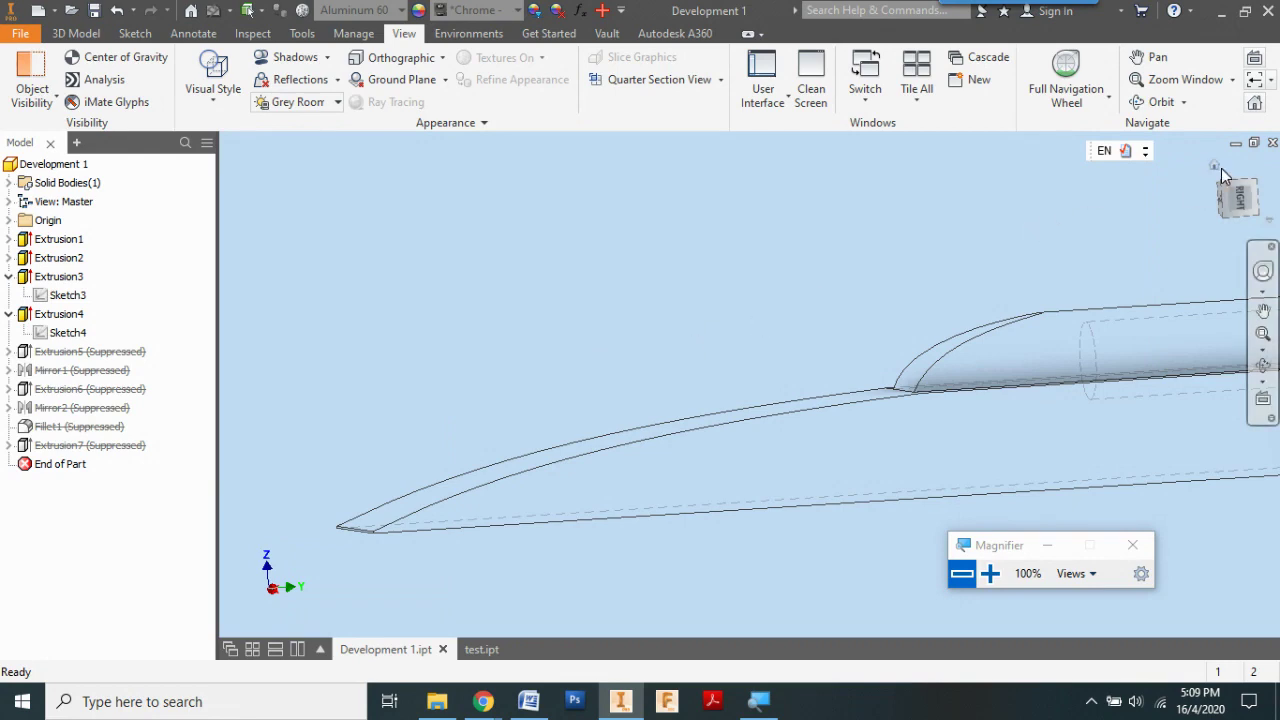
{"action": "middle_click_drag", "start_coordinate": [1222, 175], "coordinate": [714, 331], "text": "shift"}
{"action": "scroll", "coordinate": [793, 443], "scroll_direction": "up", "scroll_amount": 2}
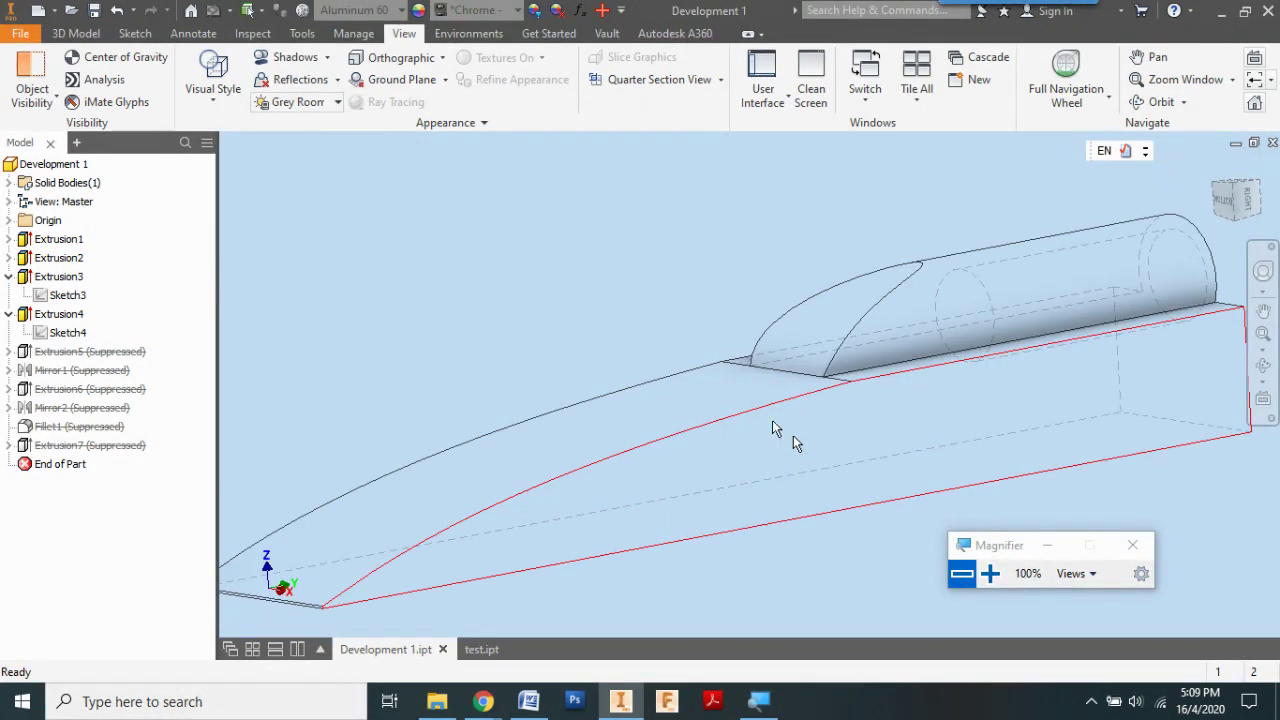
- Try the Shaded with Edges and Shaded with Hidden Edges visual styles, and return to Wireframe with Hidden Edges
{"action": "left_click", "coordinate": [213, 85]}
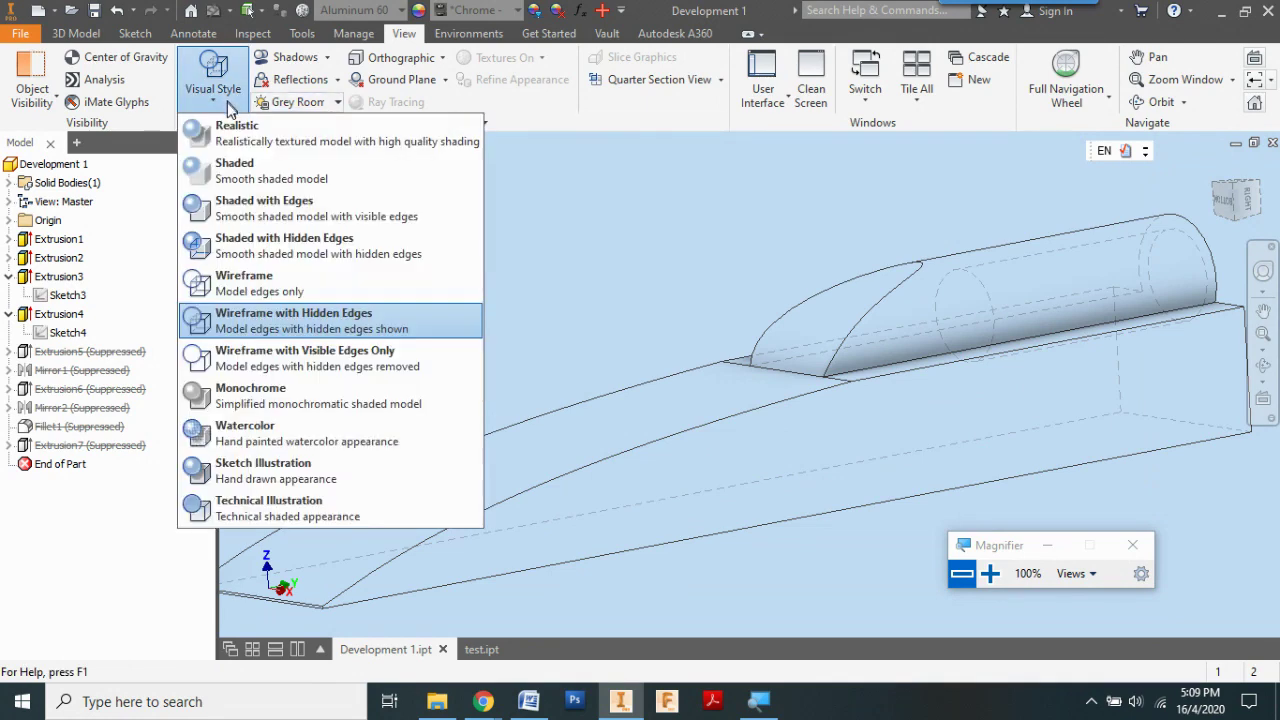
{"action": "left_click", "coordinate": [275, 218]}
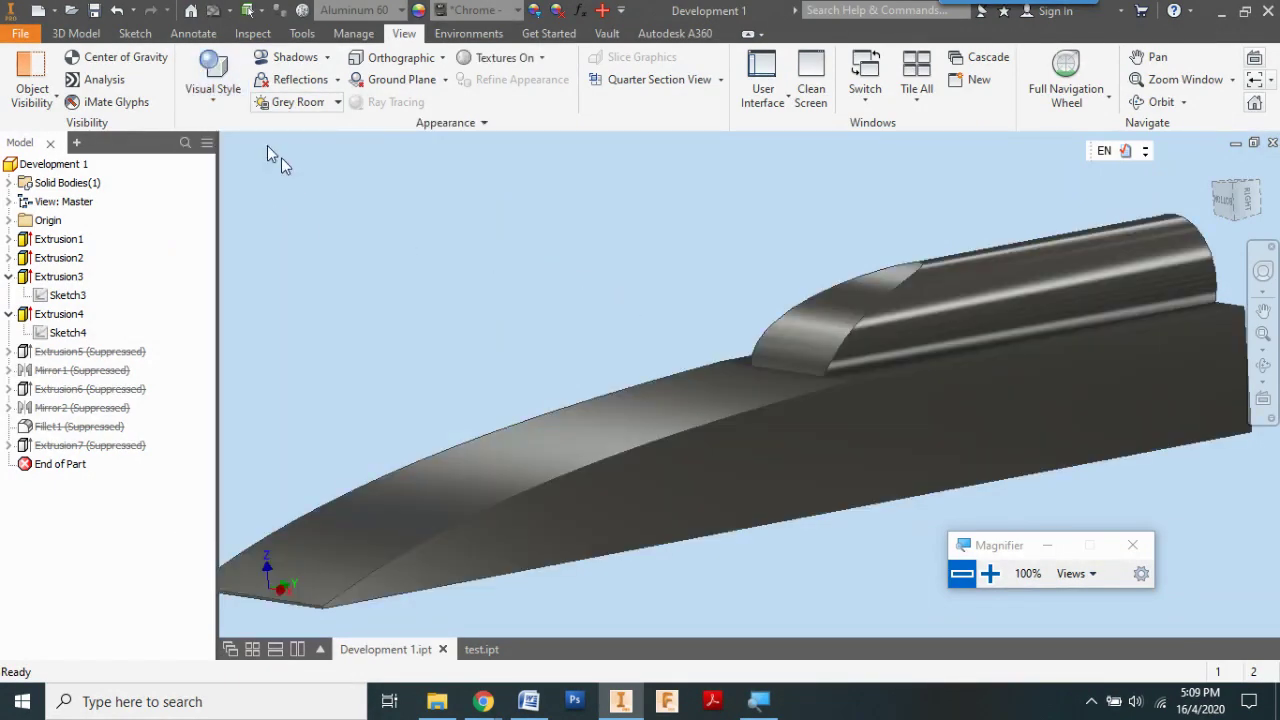
{"action": "left_click", "coordinate": [213, 75]}
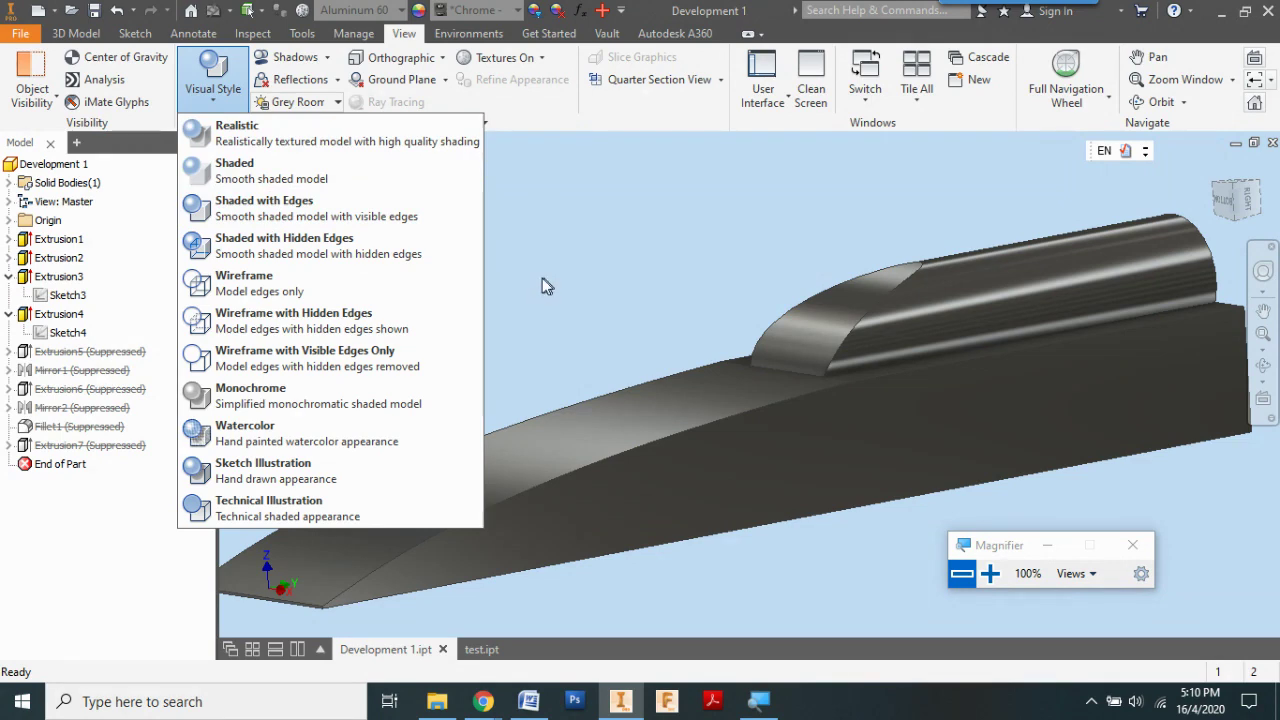
{"action": "left_click", "coordinate": [294, 246]}
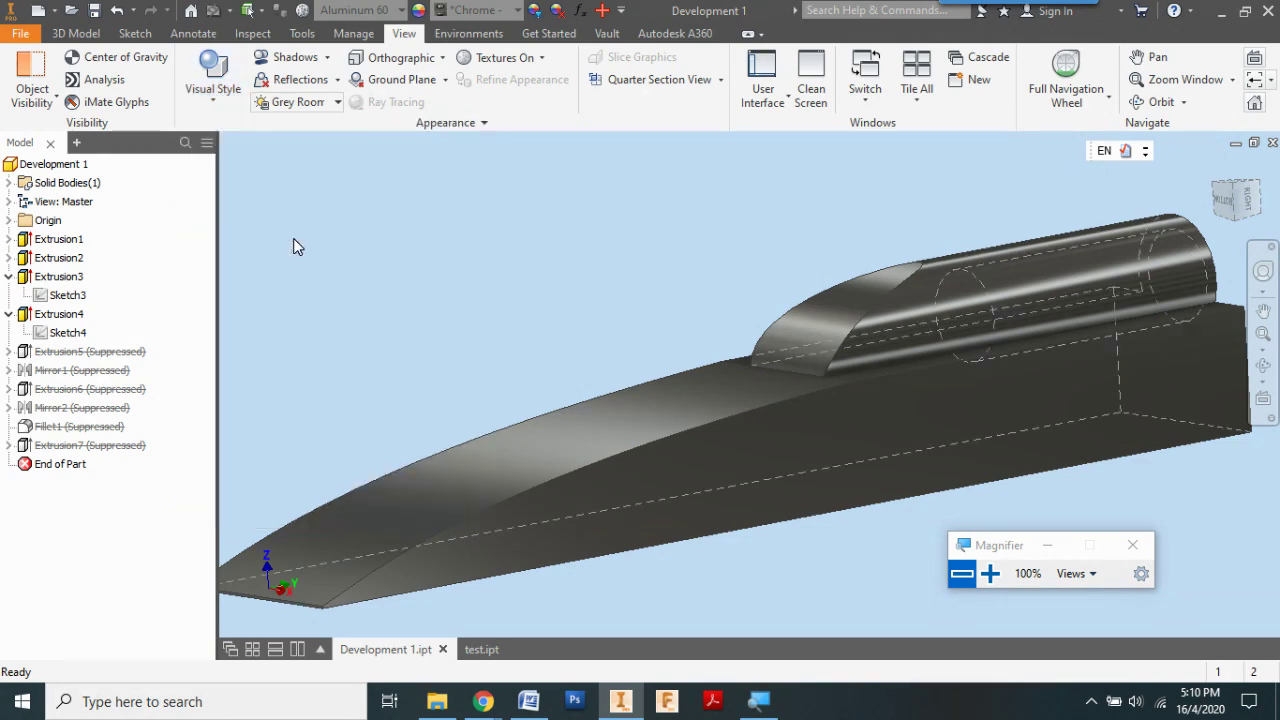
{"action": "left_click", "coordinate": [213, 78]}
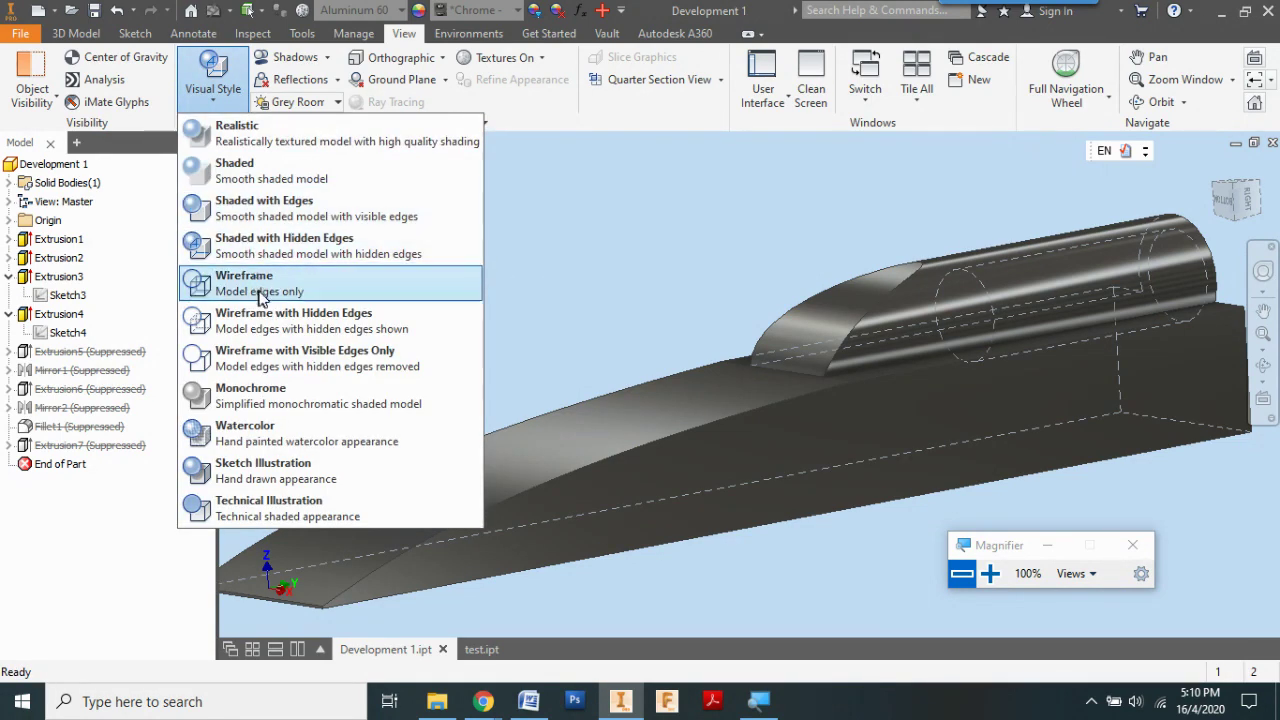
{"action": "left_click", "coordinate": [279, 322]}
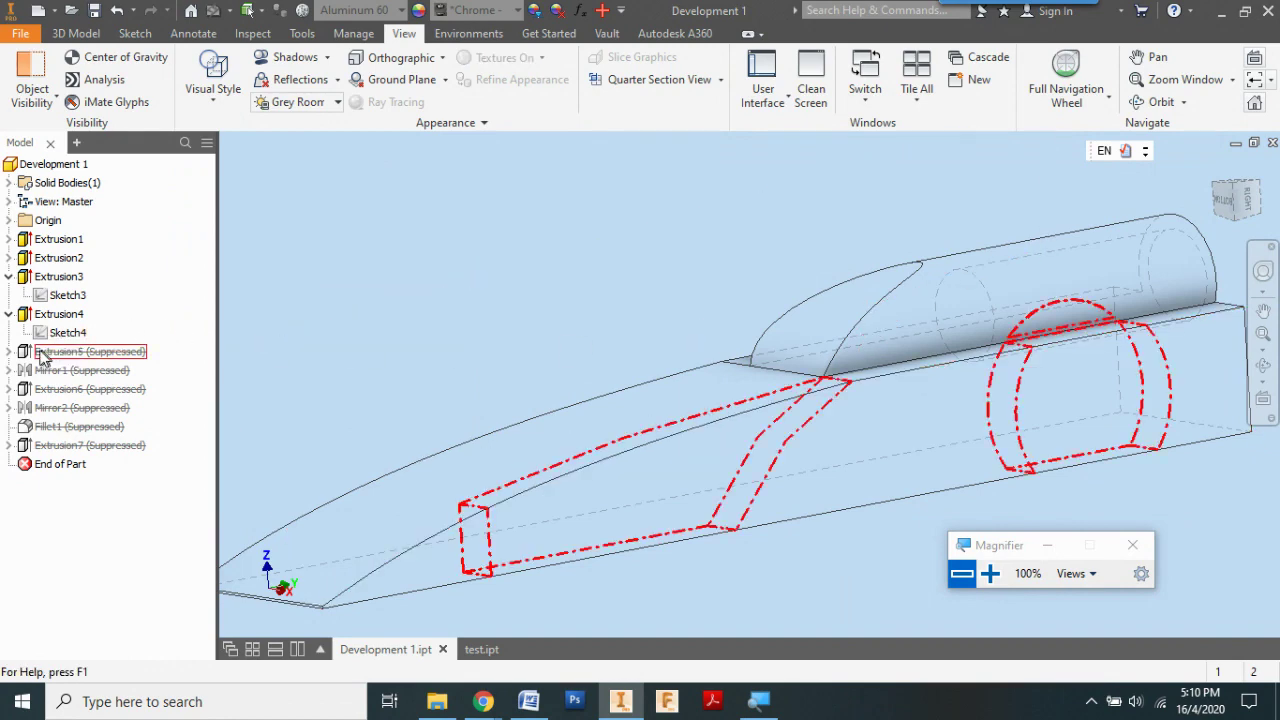
- Inspect Sketch5 under Extrusion5 in the Development 1 part and unsuppress Extrusion5
{"action": "left_click", "coordinate": [10, 352]}
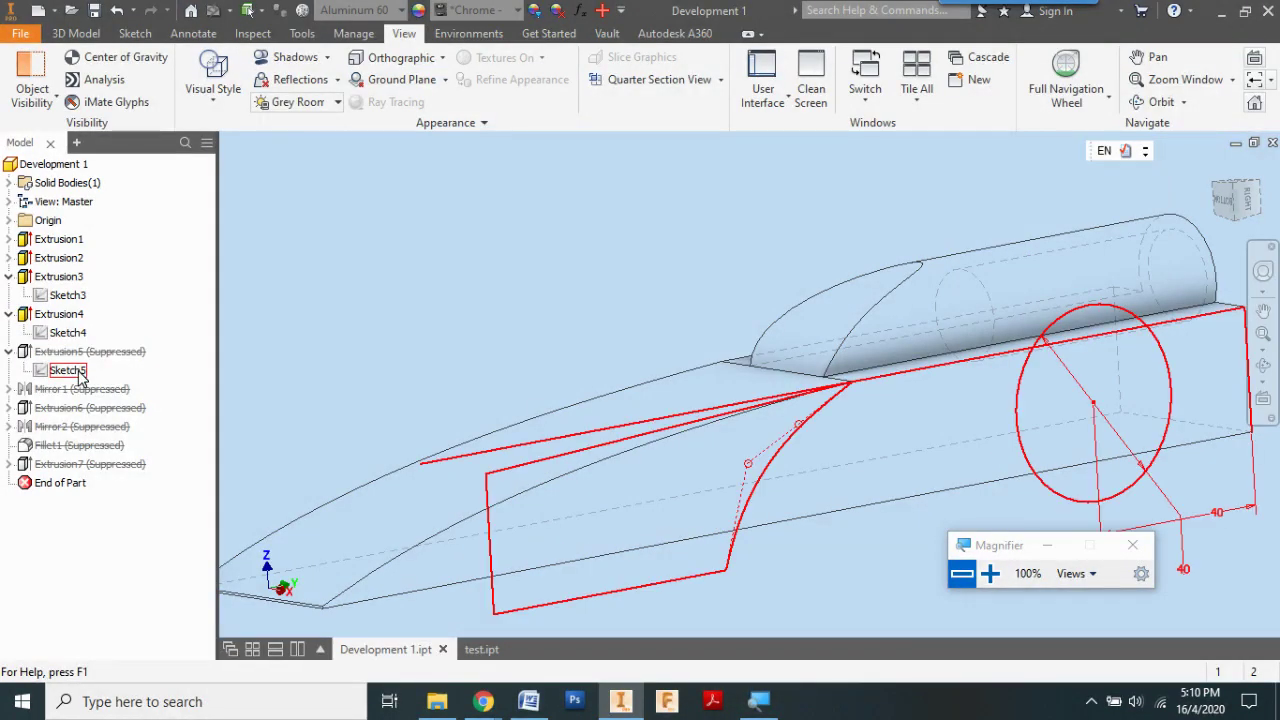
{"action": "left_click", "coordinate": [68, 370]}
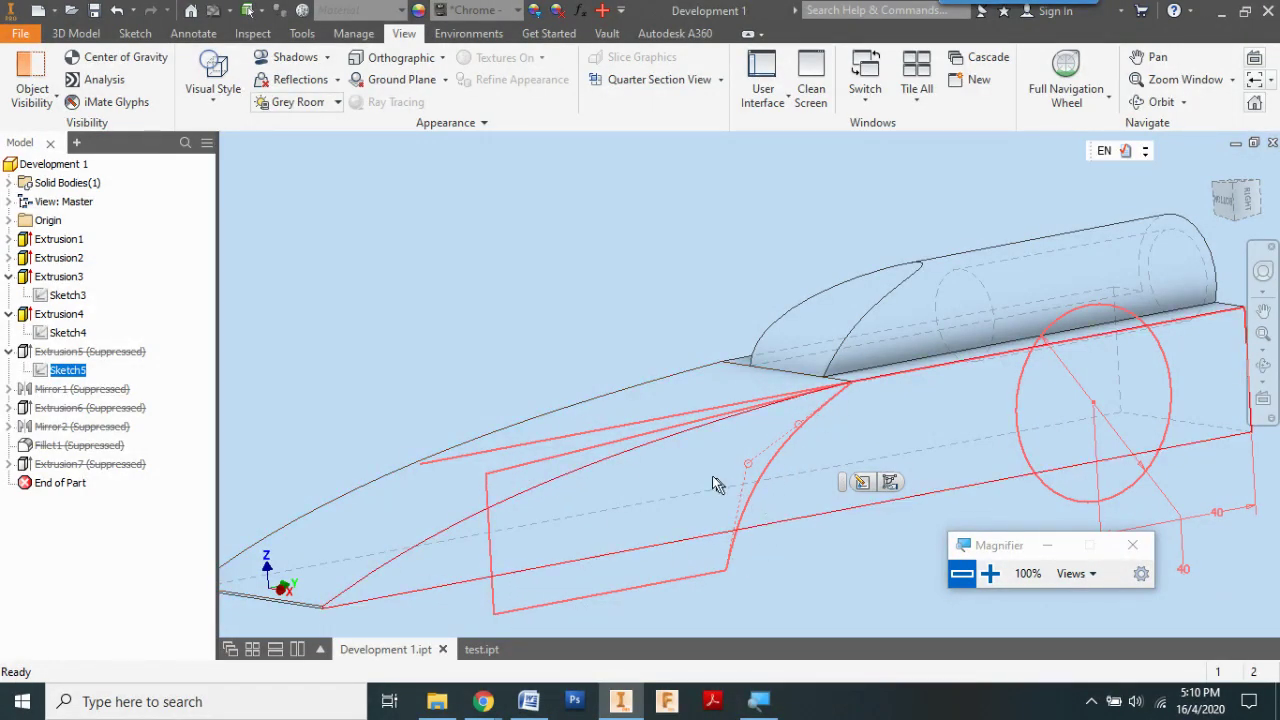
{"action": "right_click", "coordinate": [66, 355]}
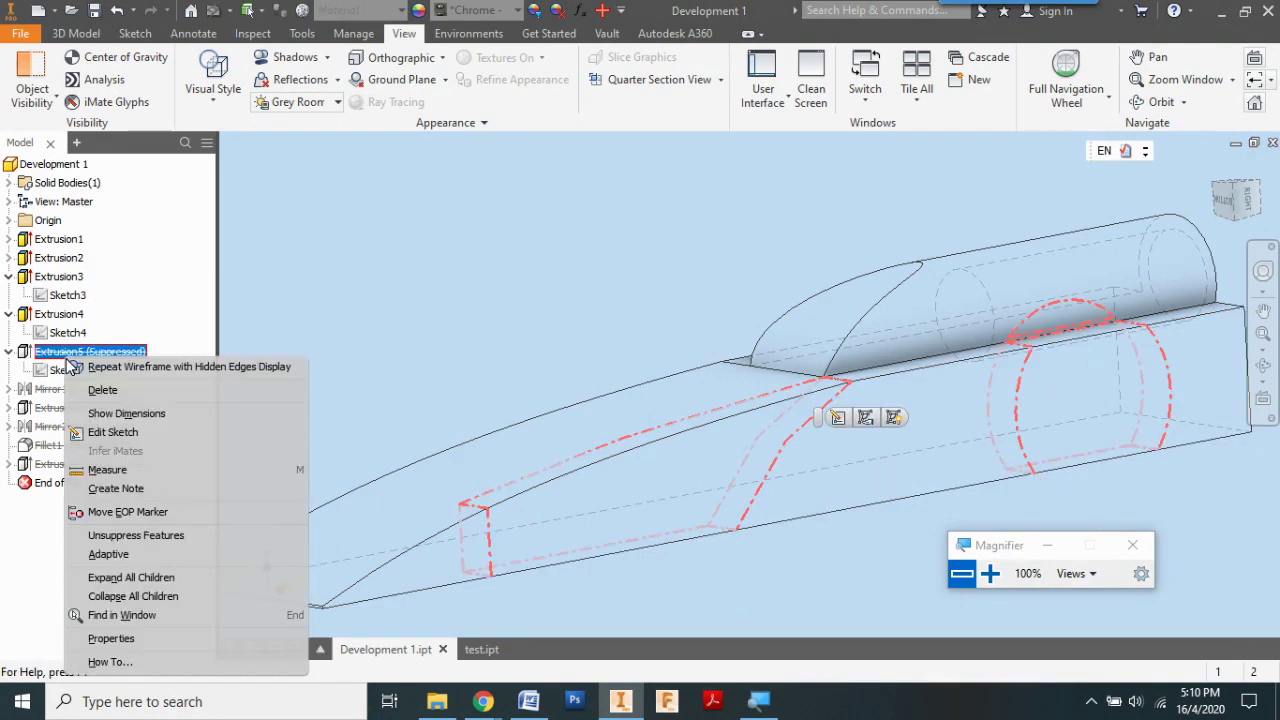
{"action": "left_click", "coordinate": [130, 536]}
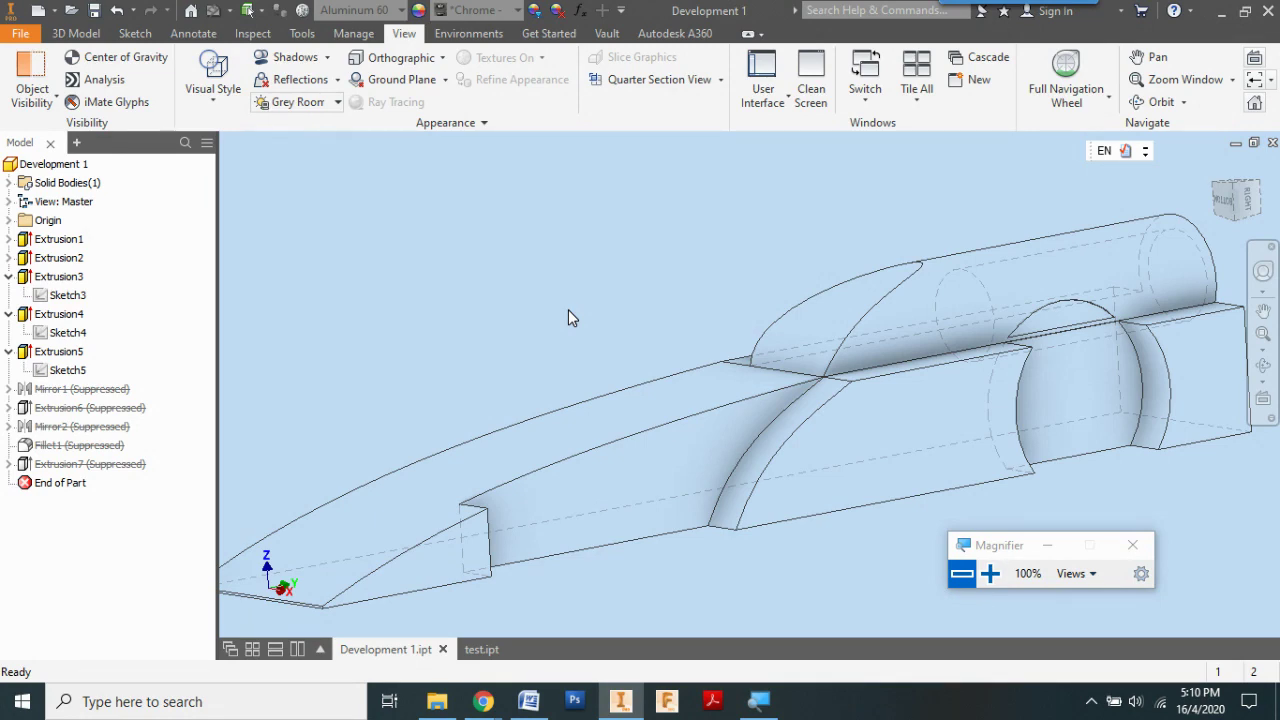
- Switch to the test part and set its visual style to Shaded with Edges
{"action": "left_click", "coordinate": [482, 650]}
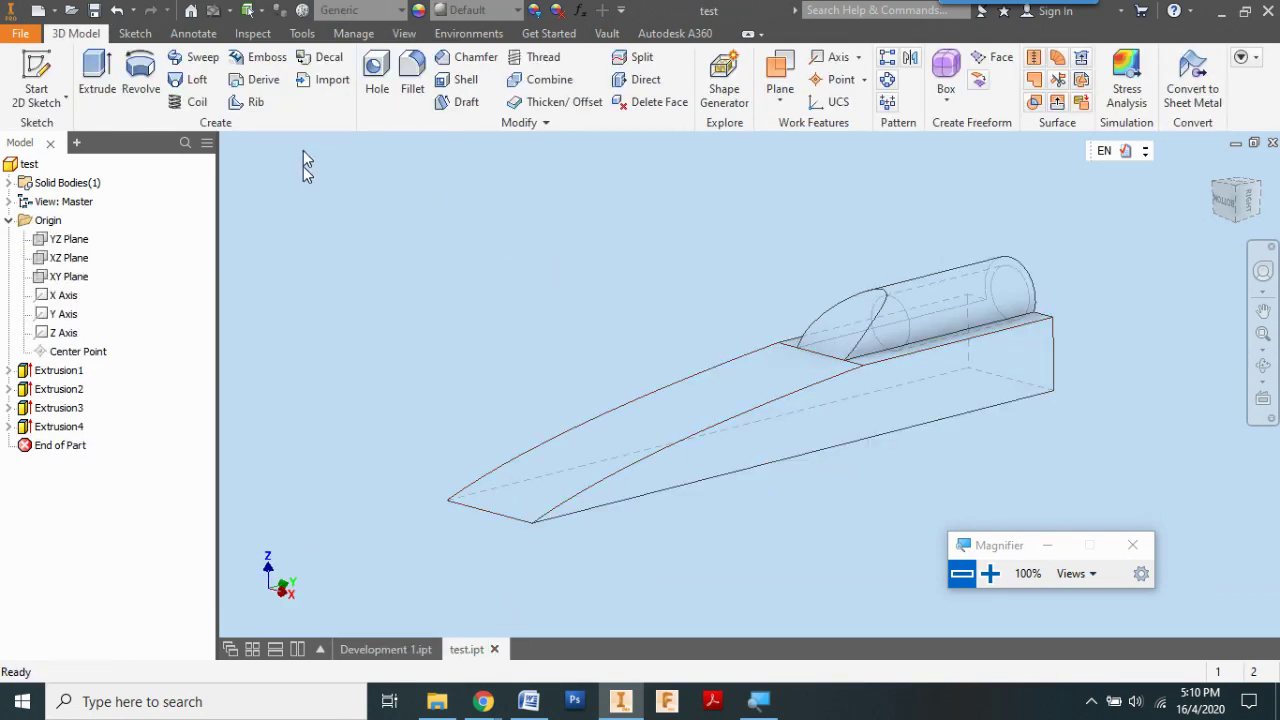
{"action": "left_click", "coordinate": [404, 33]}
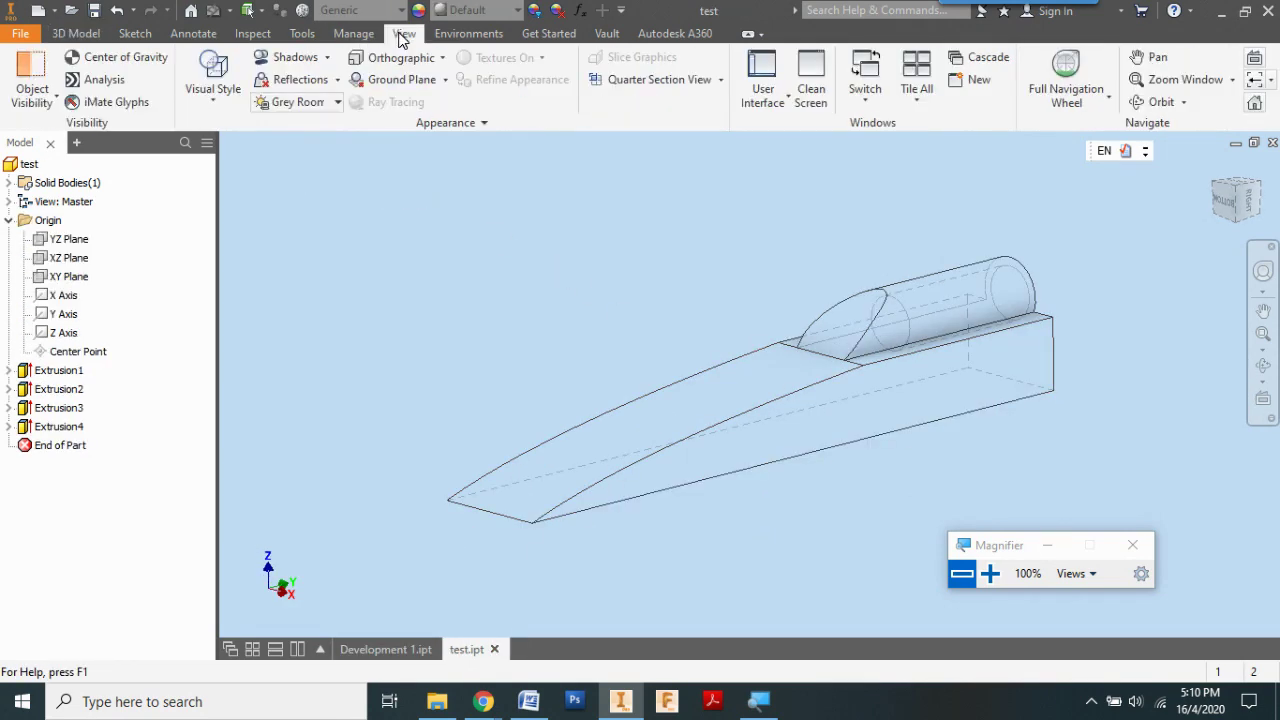
{"action": "left_click", "coordinate": [236, 91]}
{"action": "left_click", "coordinate": [343, 234]}
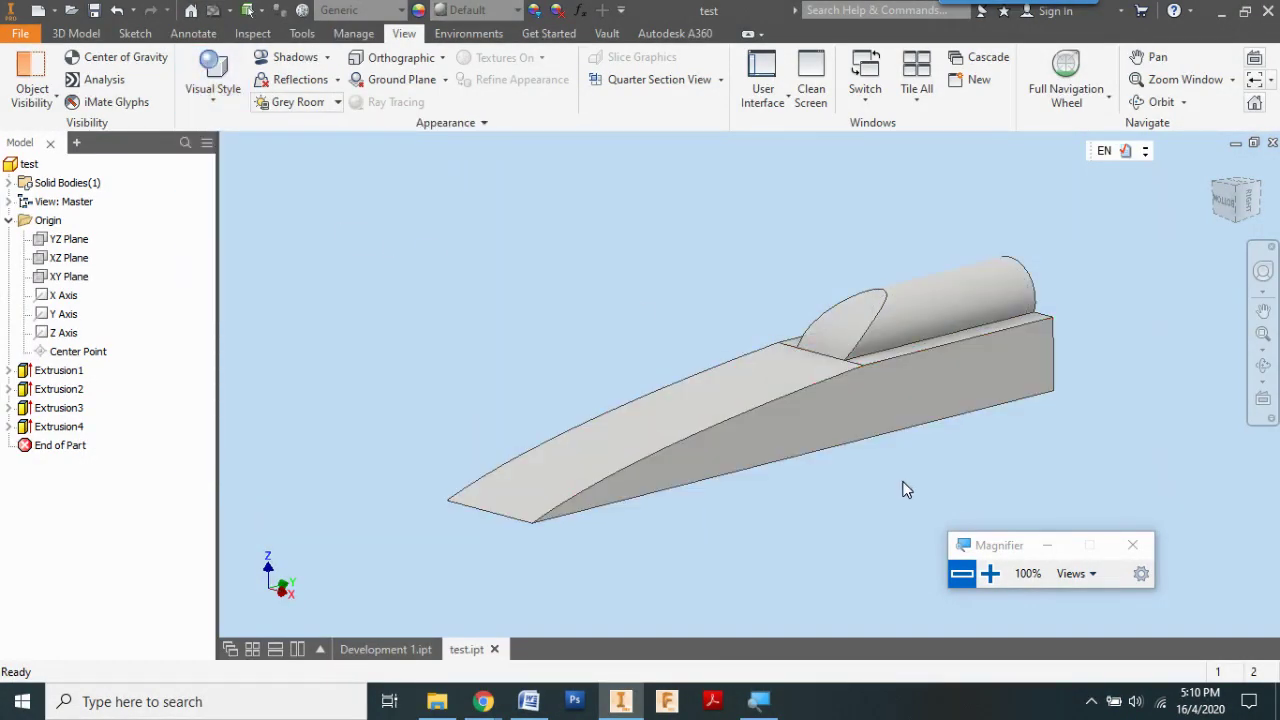
- Start a new sketch on the long side face of the test part
{"action": "scroll", "coordinate": [906, 490], "scroll_direction": "up", "scroll_amount": 3}
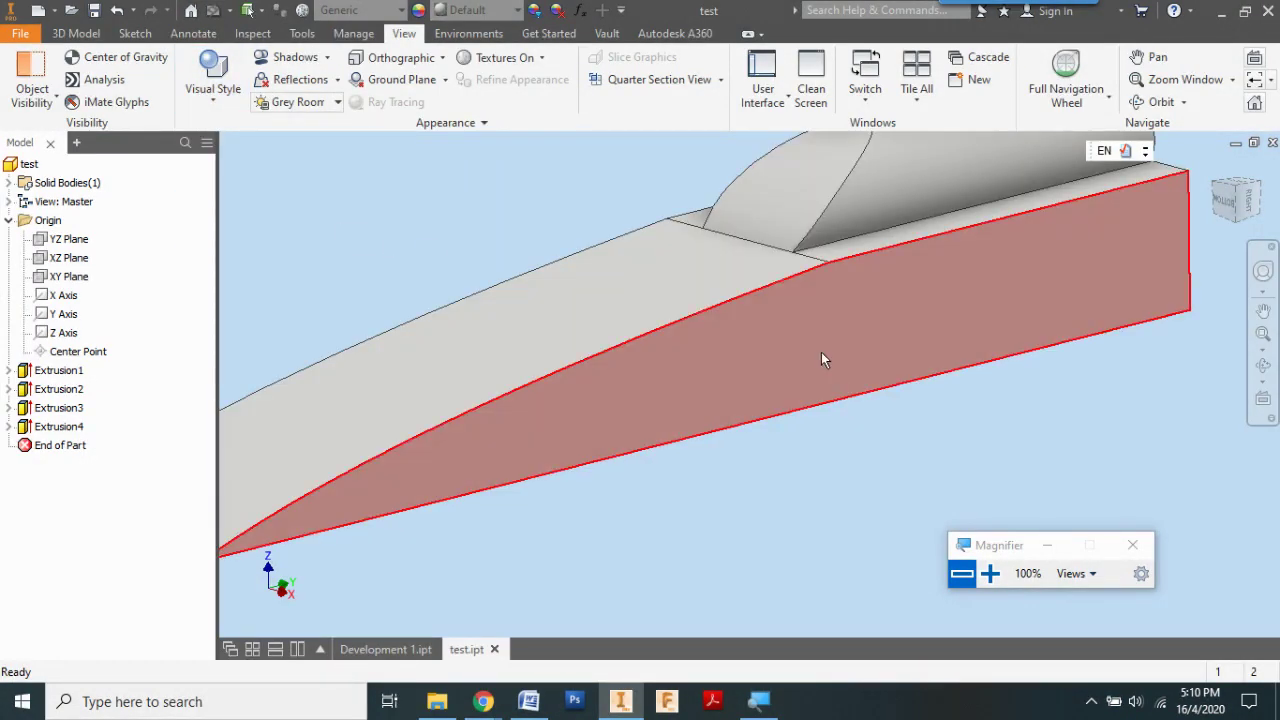
{"action": "right_click", "coordinate": [821, 360]}
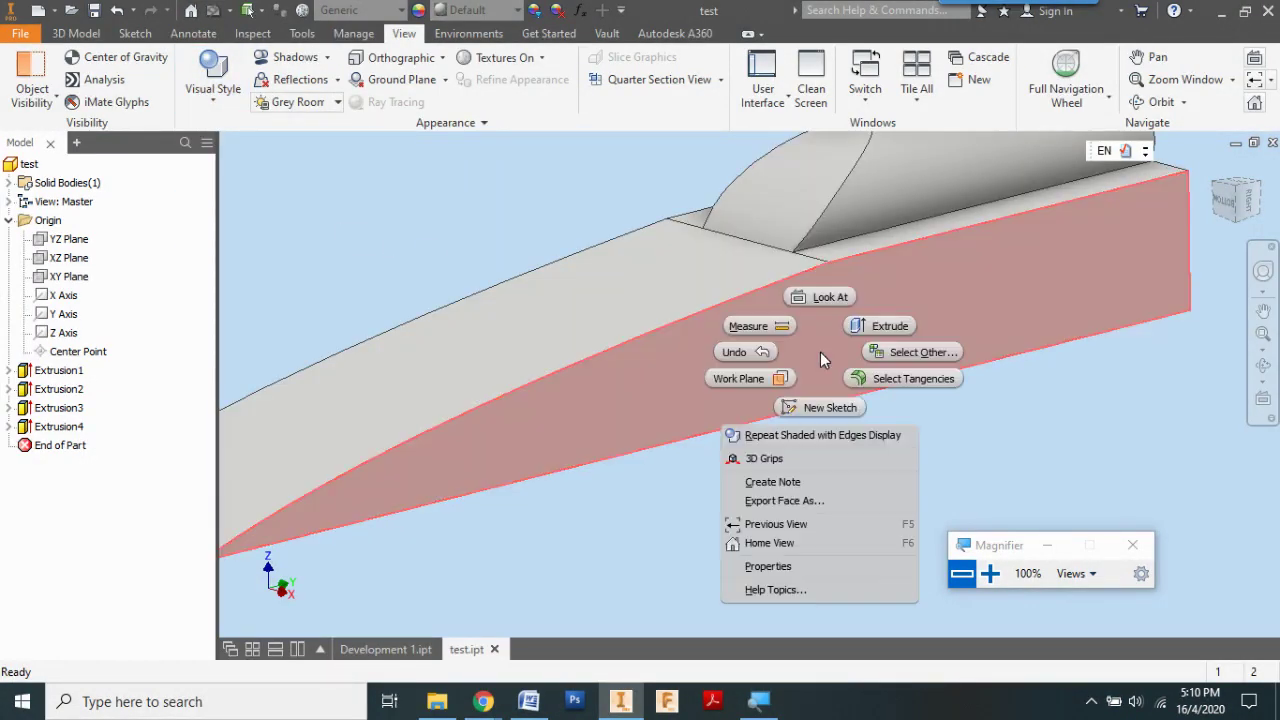
{"action": "left_click", "coordinate": [830, 410]}
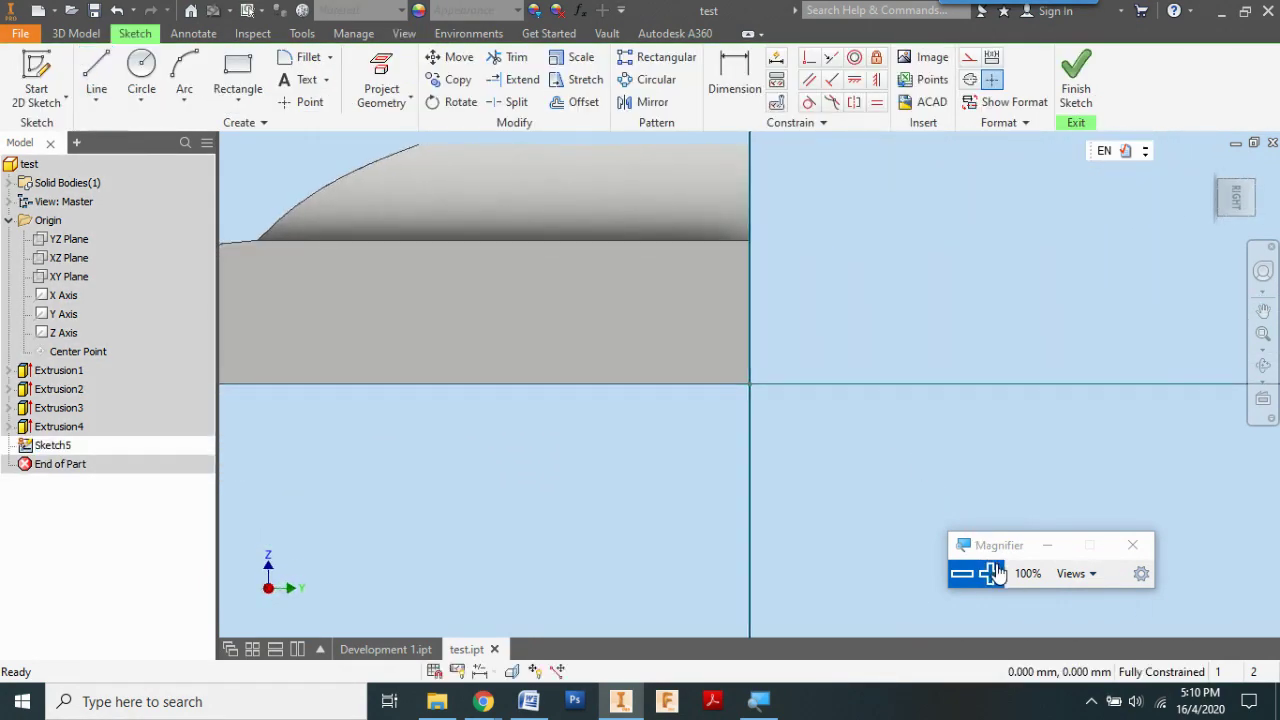
{"action": "middle_click_drag", "start_coordinate": [772, 428], "coordinate": [845, 480]}
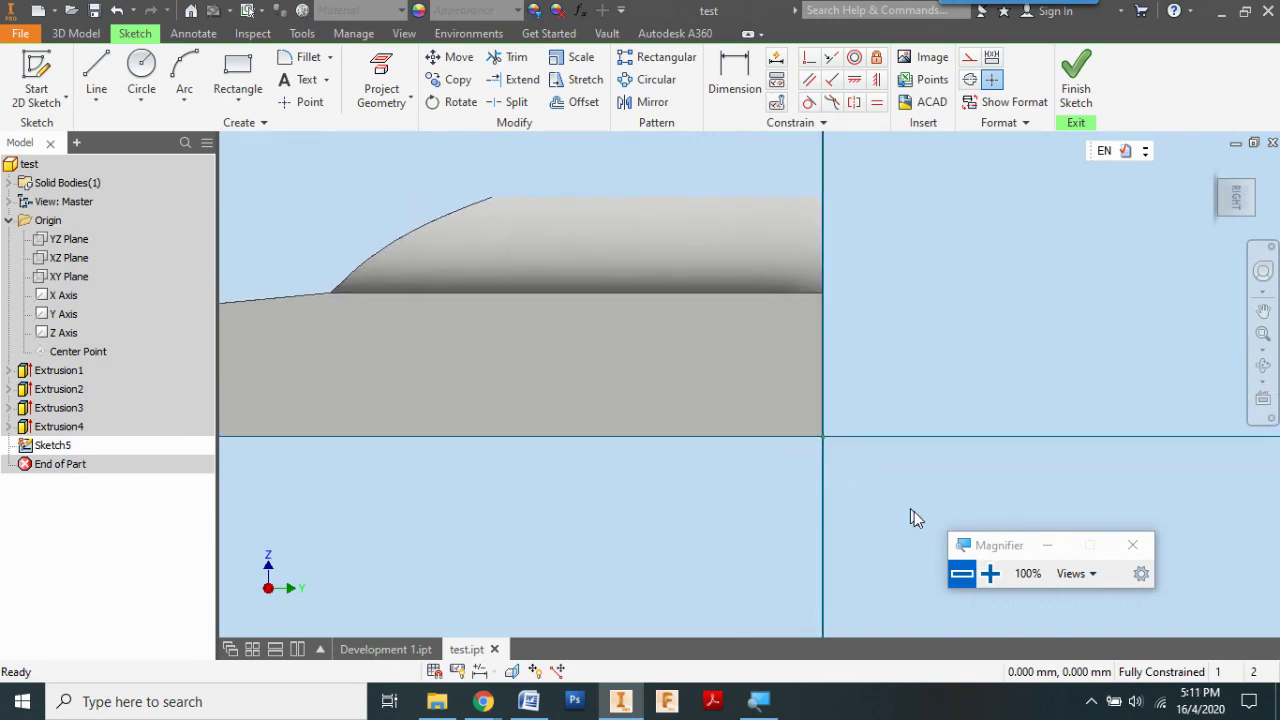
{"action": "left_click", "coordinate": [990, 574]}
{"action": "left_click", "coordinate": [958, 578]}
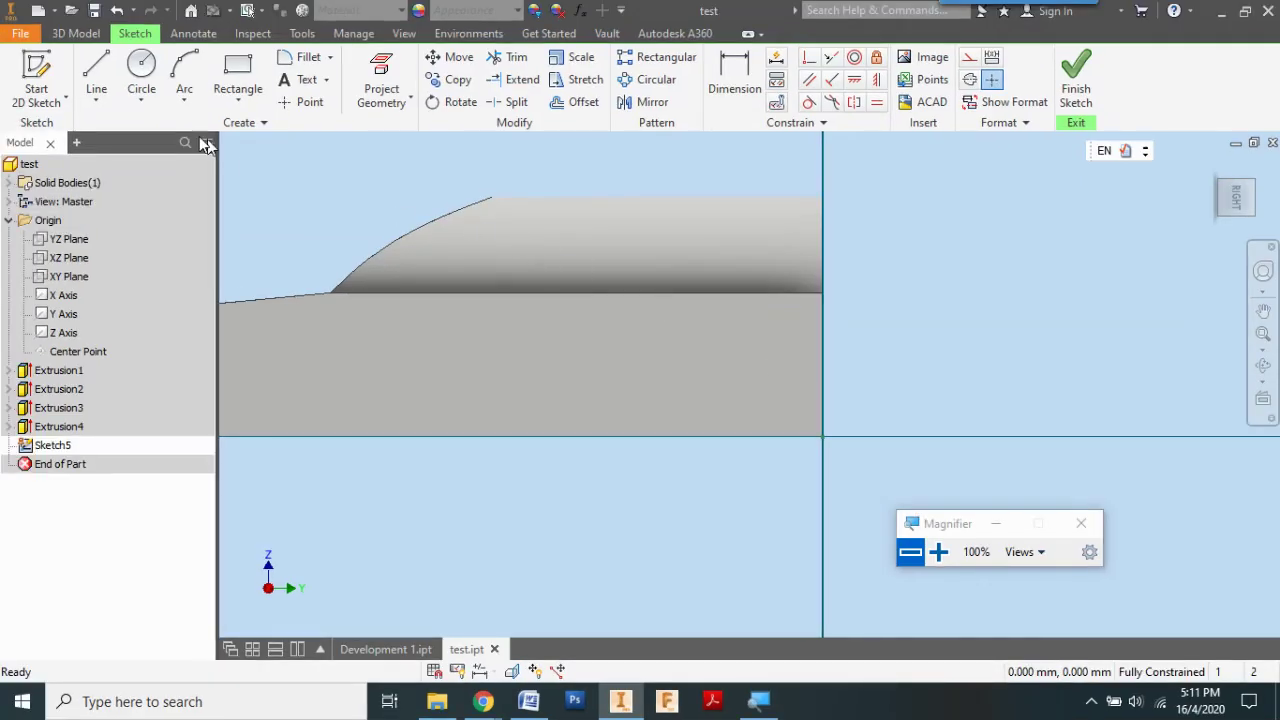
- Sketch a circle about 38 mm in diameter near the rear of the side face, crossing its upper and lower edges
{"action": "left_click", "coordinate": [139, 76]}
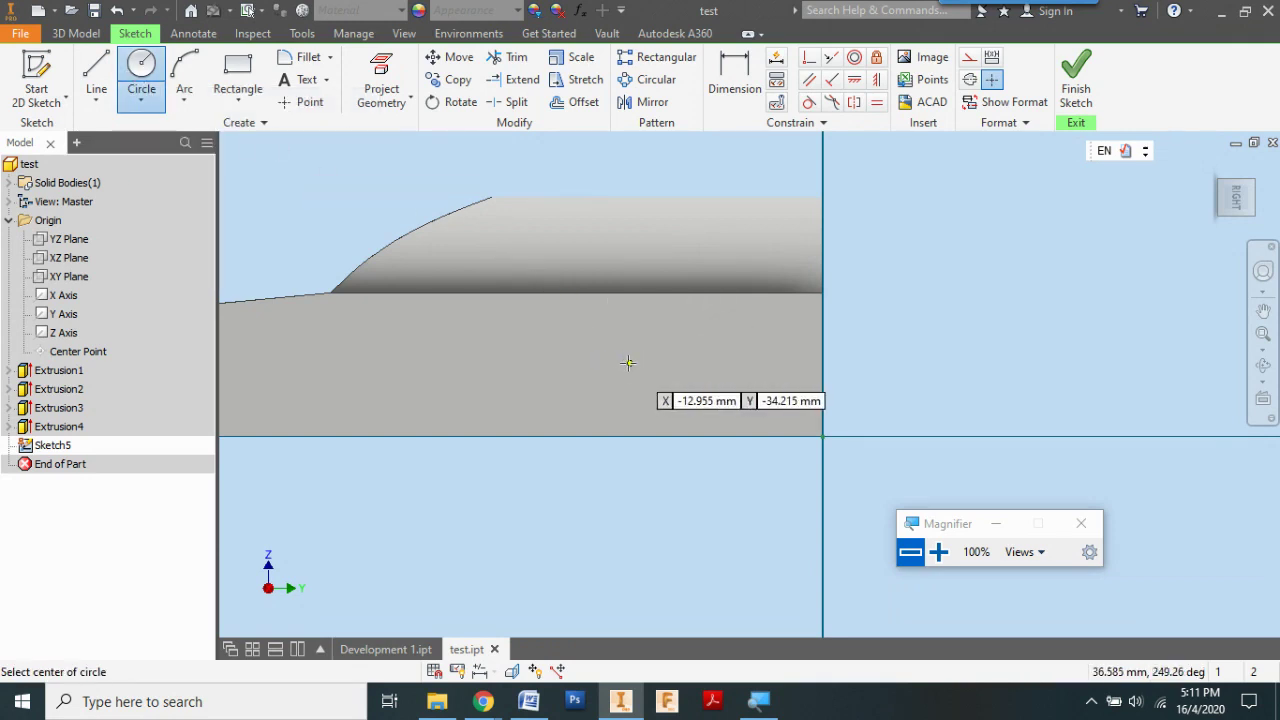
{"action": "scroll", "coordinate": [618, 357], "scroll_direction": "up", "scroll_amount": 2}
{"action": "scroll", "coordinate": [615, 348], "scroll_direction": "down", "scroll_amount": 2}
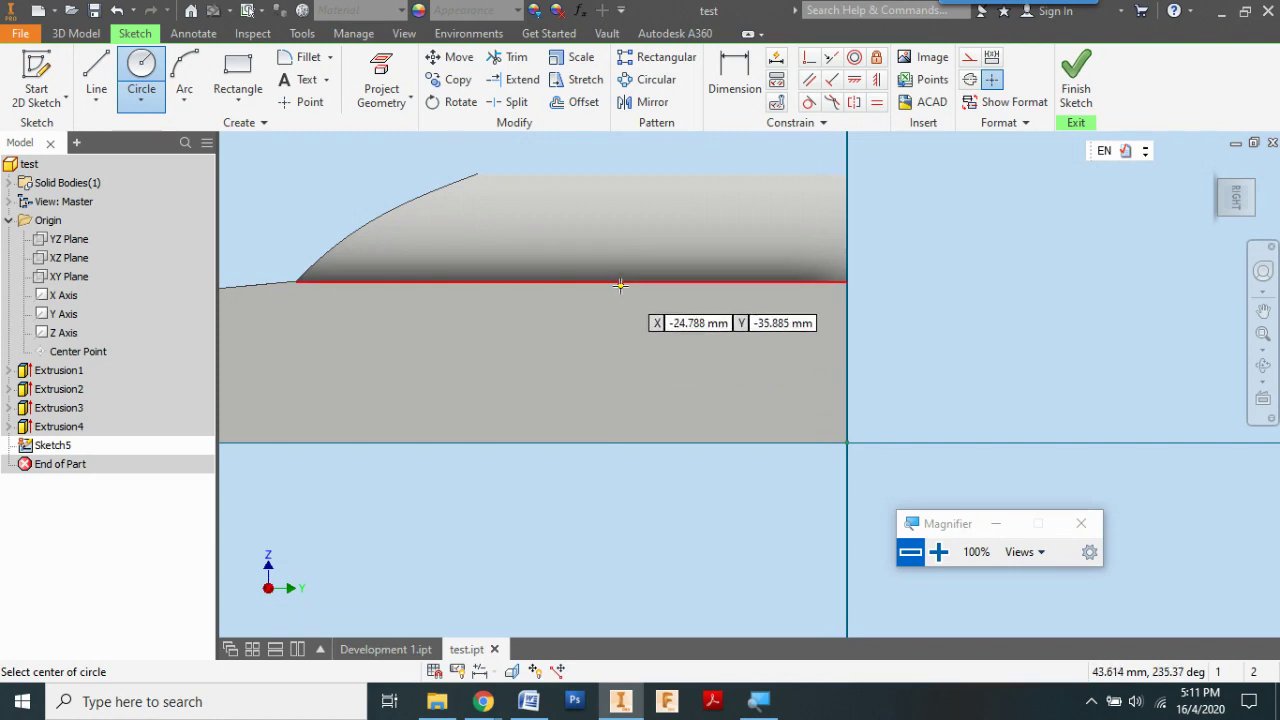
{"action": "left_click", "coordinate": [620, 360]}
{"action": "left_click", "coordinate": [677, 465]}
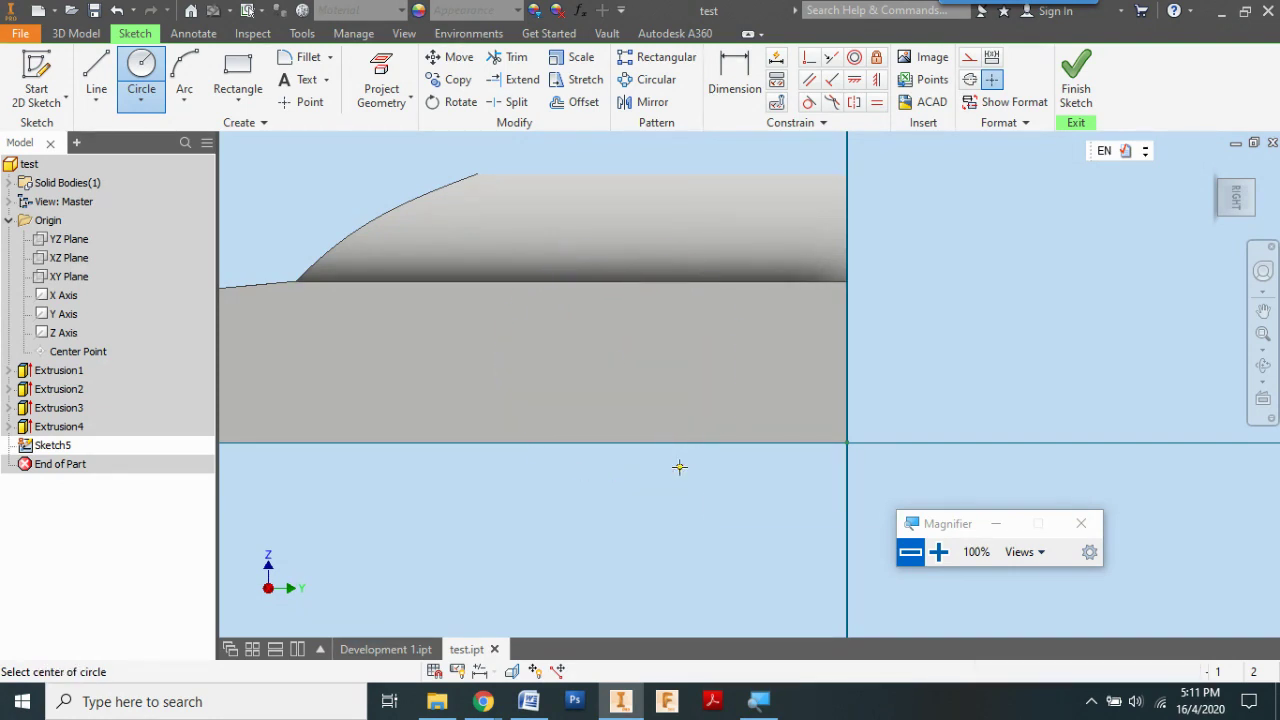
- Dimension the circle's diameter and set it to 40 mm
{"action": "left_click", "coordinate": [938, 551]}
{"action": "left_click", "coordinate": [690, 25]}
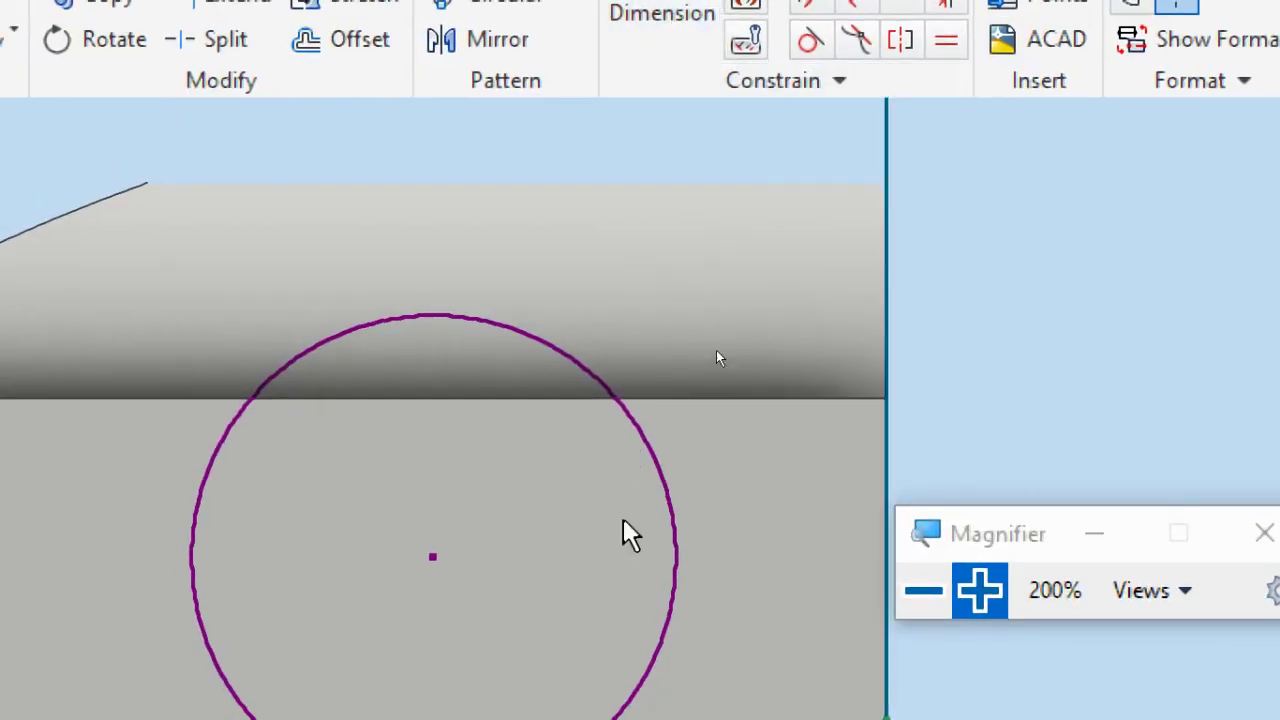
{"action": "left_click", "coordinate": [672, 514]}
{"action": "left_click", "coordinate": [1004, 346]}
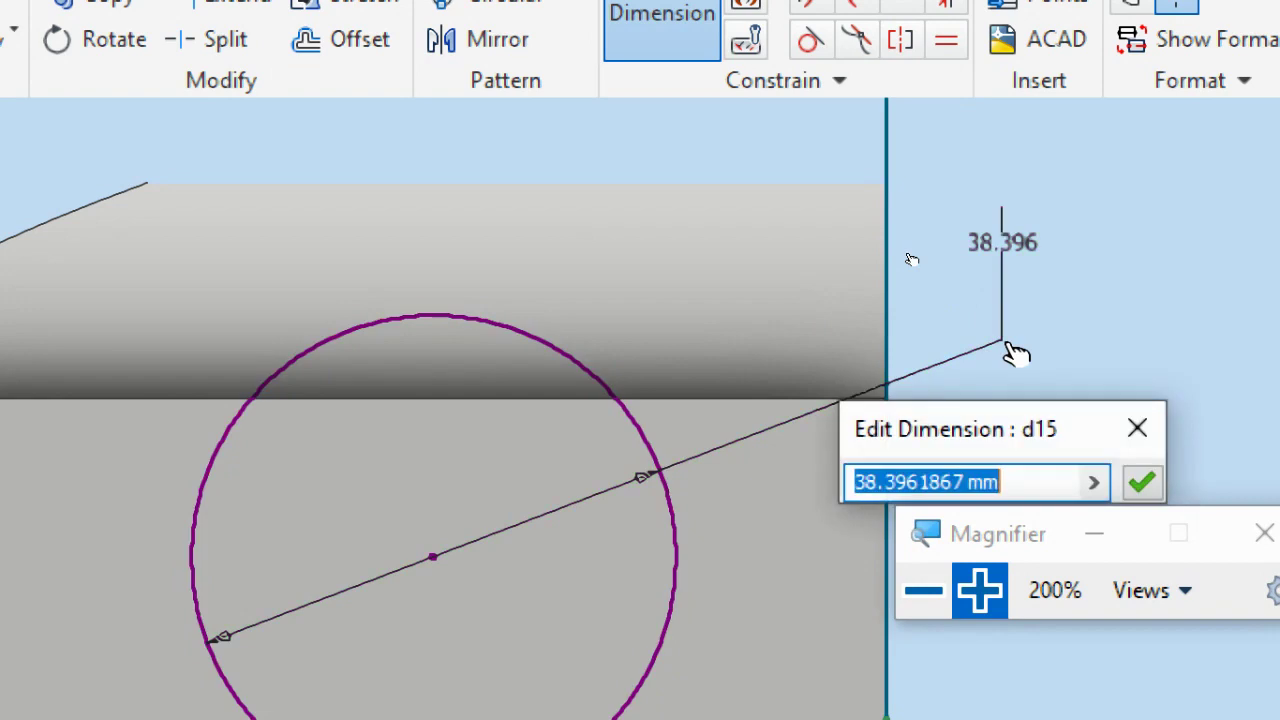
{"action": "type", "text": "40"}
{"action": "key", "text": "Return"}
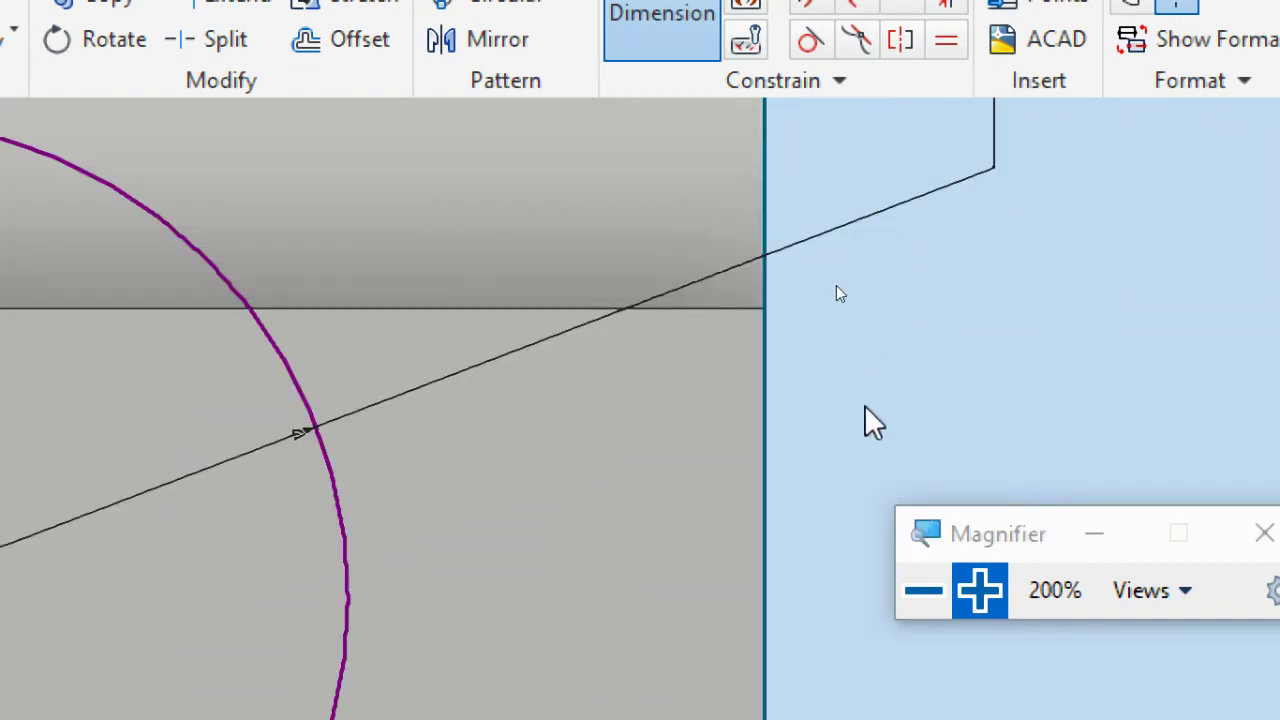
{"action": "left_click", "coordinate": [915, 590]}
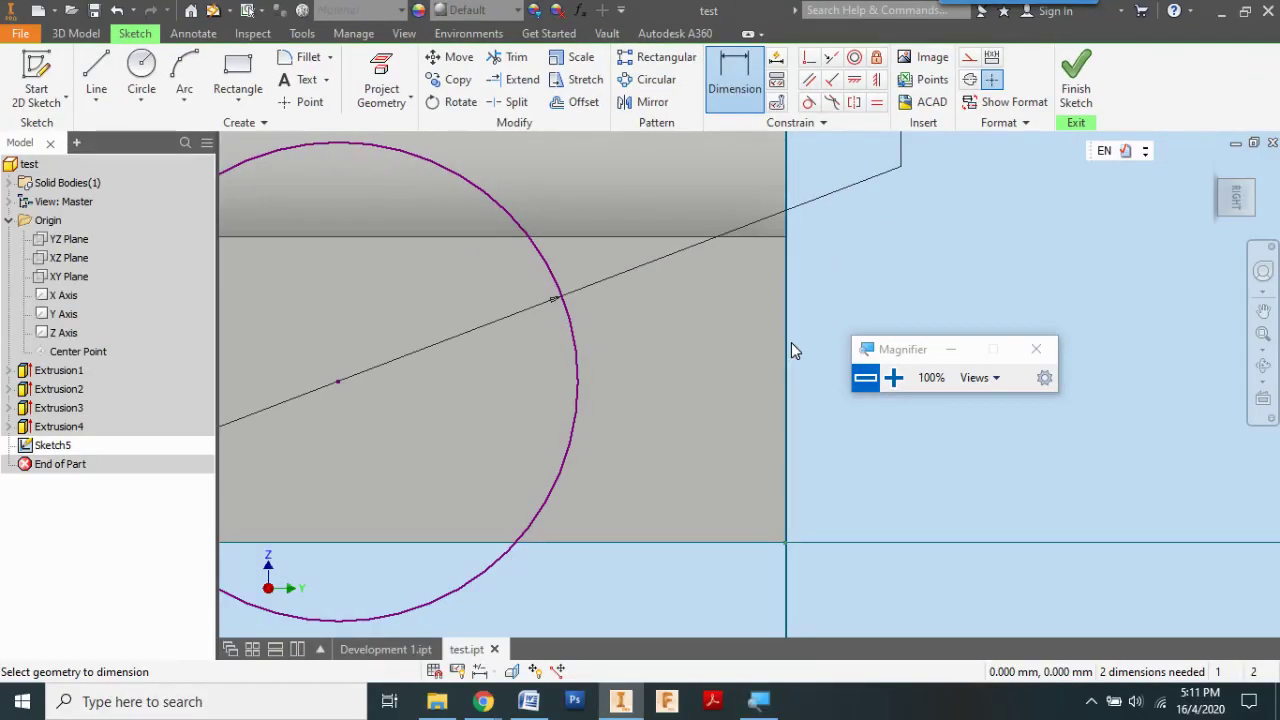
{"action": "scroll", "coordinate": [791, 342], "scroll_direction": "up", "scroll_amount": 2}
{"action": "scroll", "coordinate": [787, 351], "scroll_direction": "down", "scroll_amount": 4}
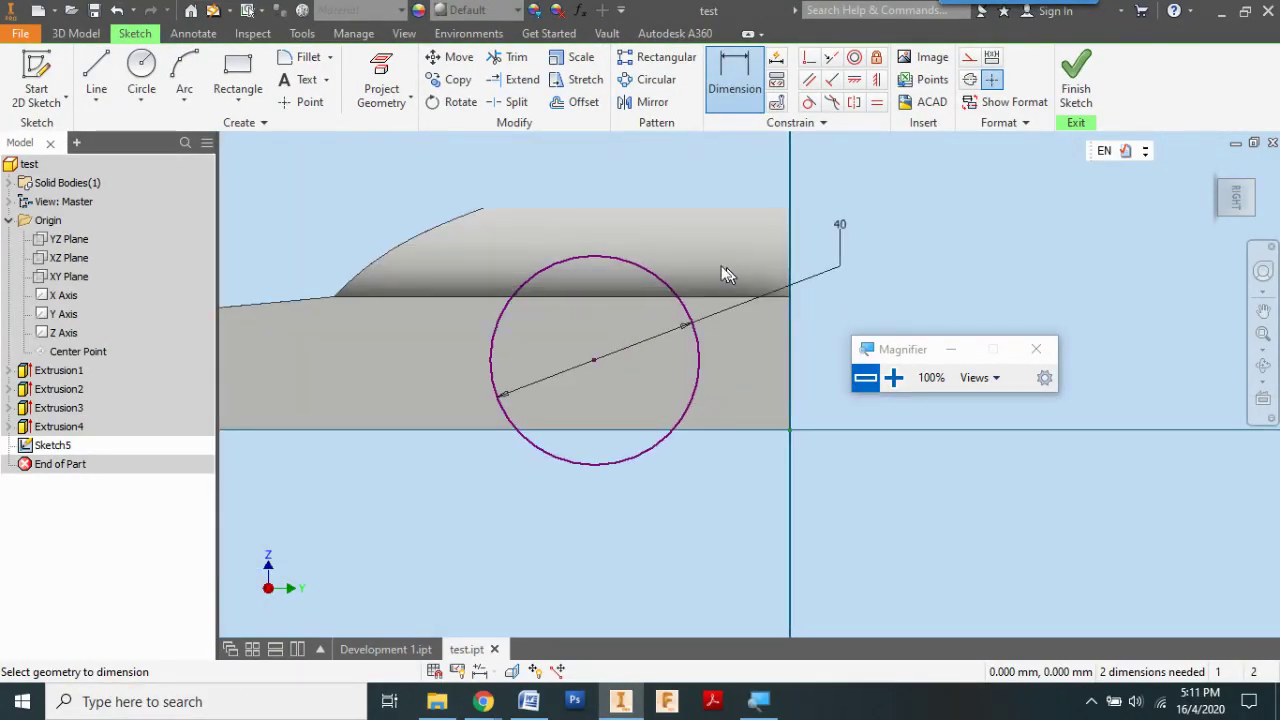
- Dimension the horizontal distance from the circle's centre to the body's rear edge and set it to 40 mm
{"action": "left_click", "coordinate": [735, 85]}
{"action": "left_click", "coordinate": [893, 377]}
{"action": "left_click", "coordinate": [528, 352]}
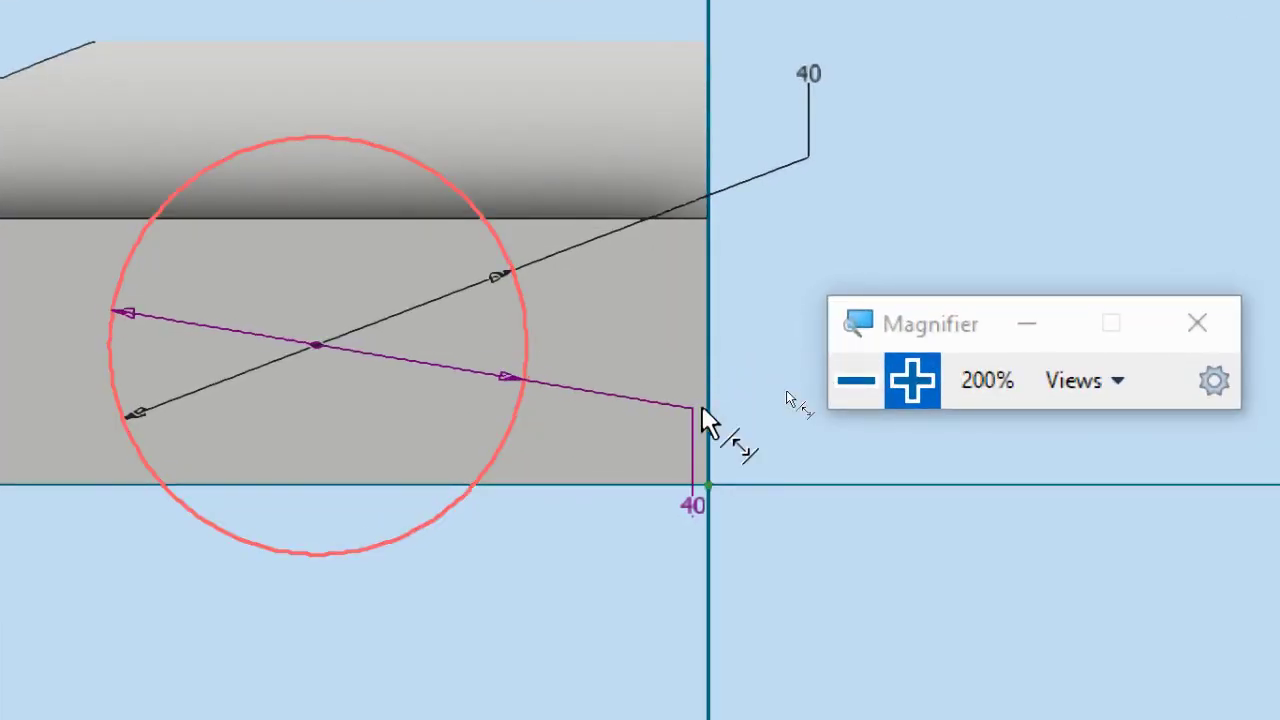
{"action": "left_click", "coordinate": [708, 352]}
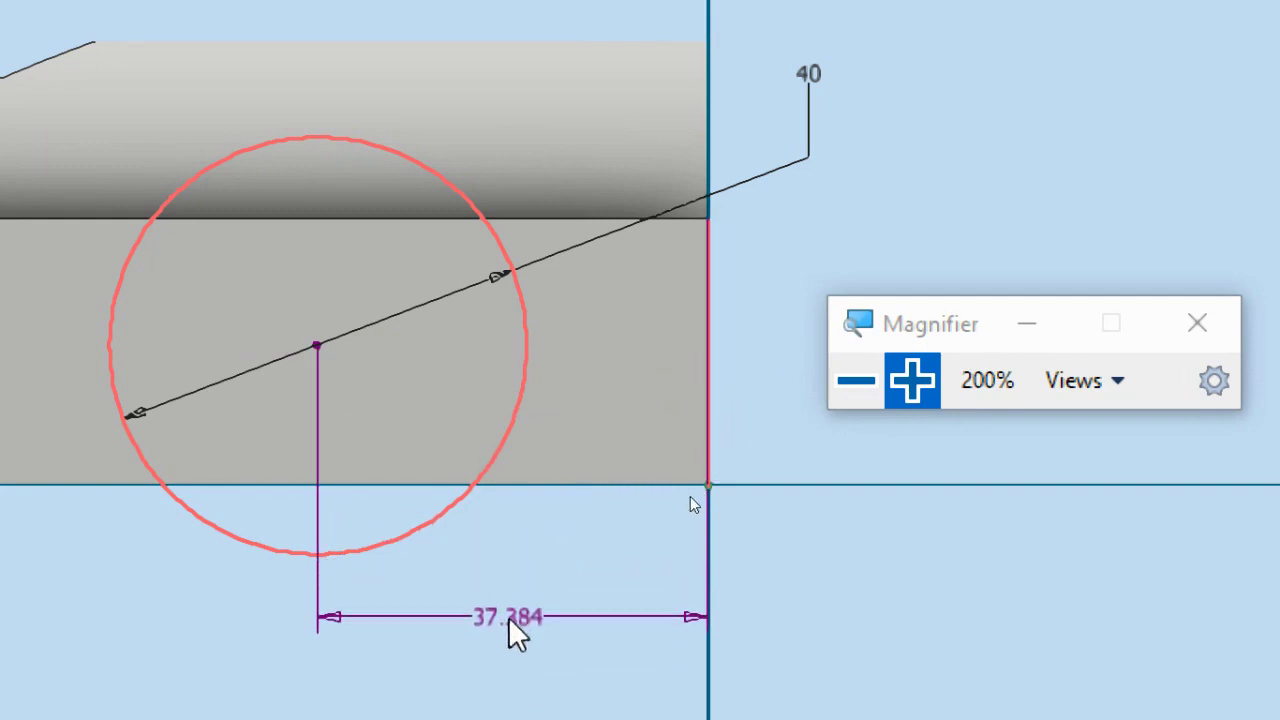
{"action": "left_click", "coordinate": [508, 616]}
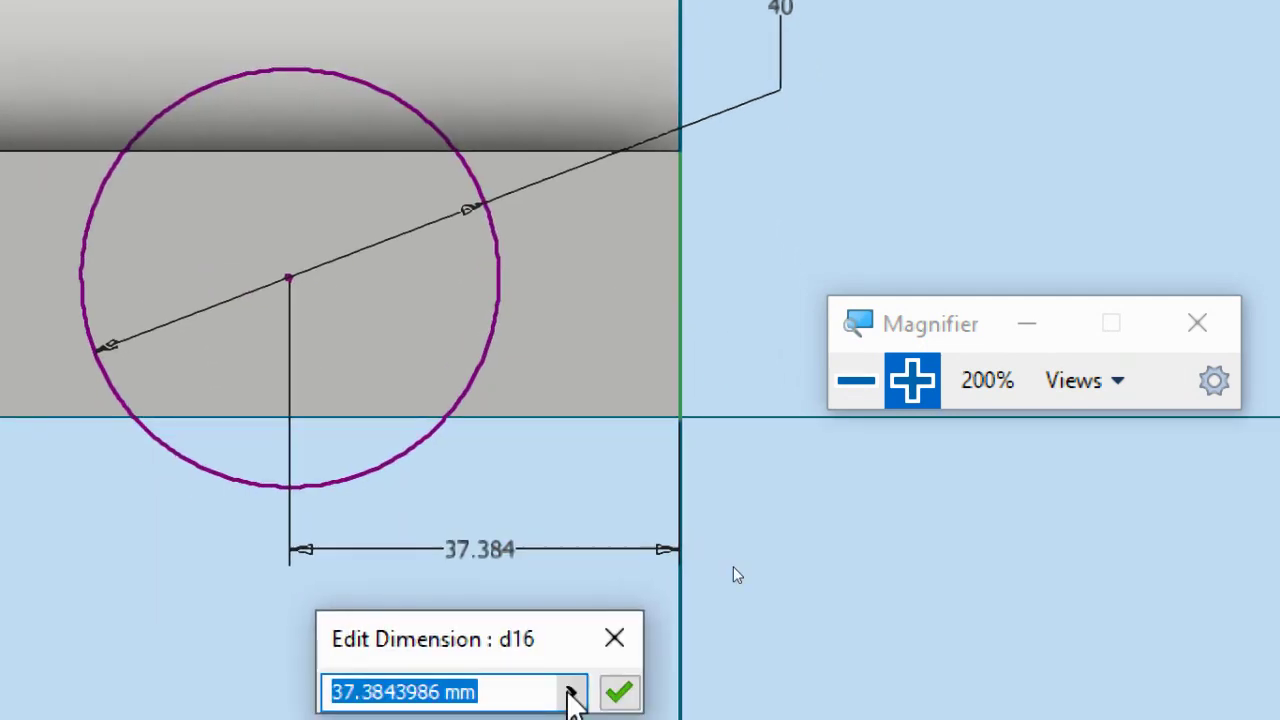
{"action": "type", "text": "40"}
{"action": "key", "text": "Return"}
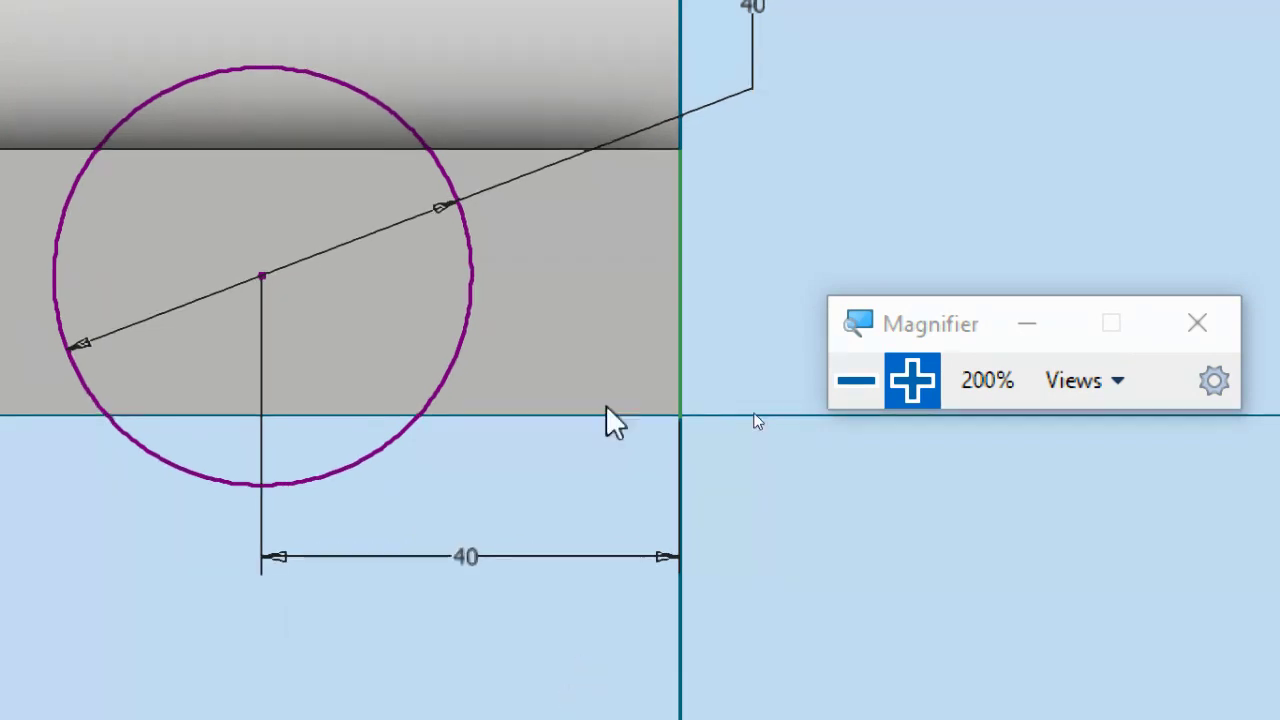
- Sketch a vertical line across the sloping nose of the side face, extending above the curved top and below the lower edge
{"action": "scroll", "coordinate": [612, 380], "scroll_direction": "down", "scroll_amount": 2}
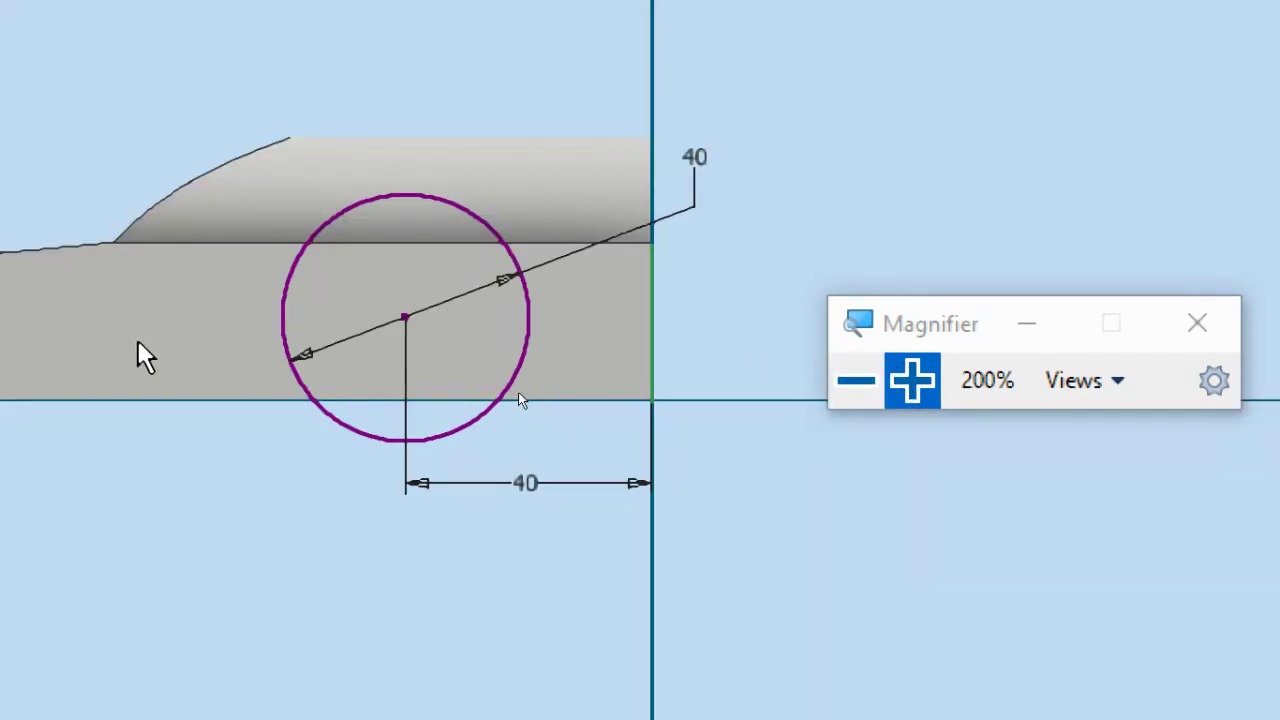
{"action": "middle_click_drag", "start_coordinate": [137, 342], "coordinate": [1001, 257]}
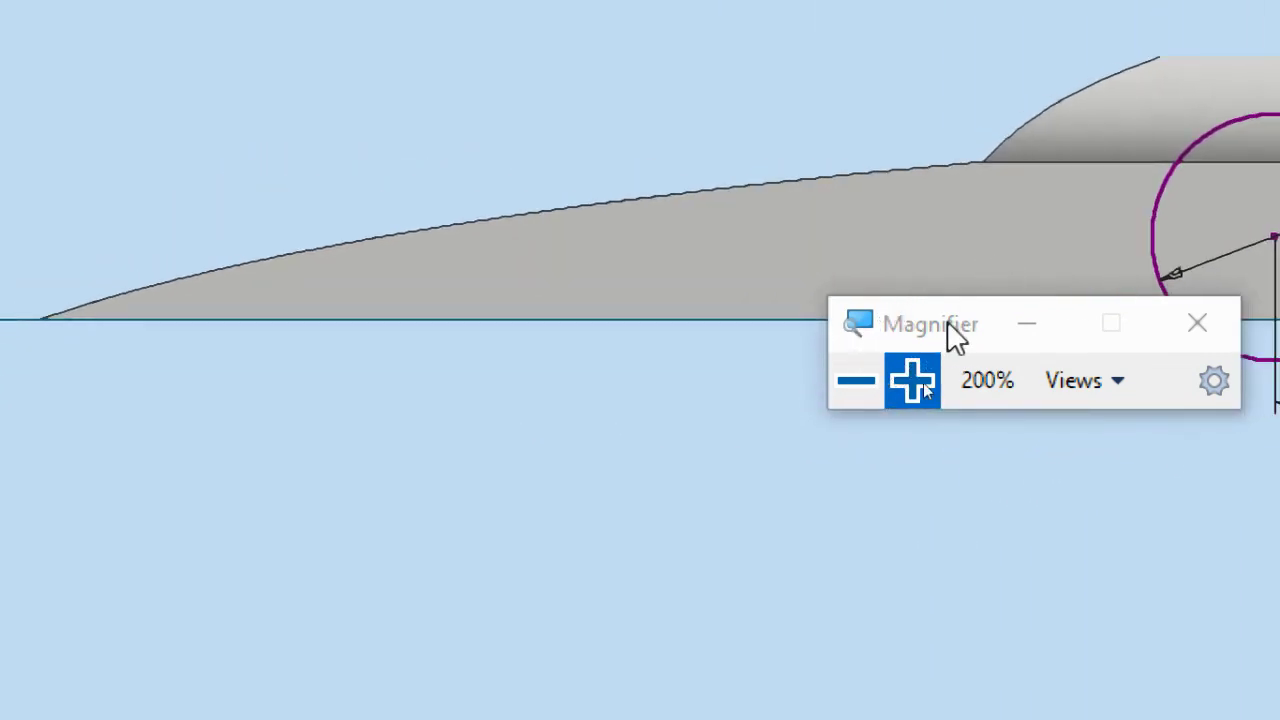
{"action": "left_click_drag", "start_coordinate": [950, 325], "coordinate": [943, 437]}
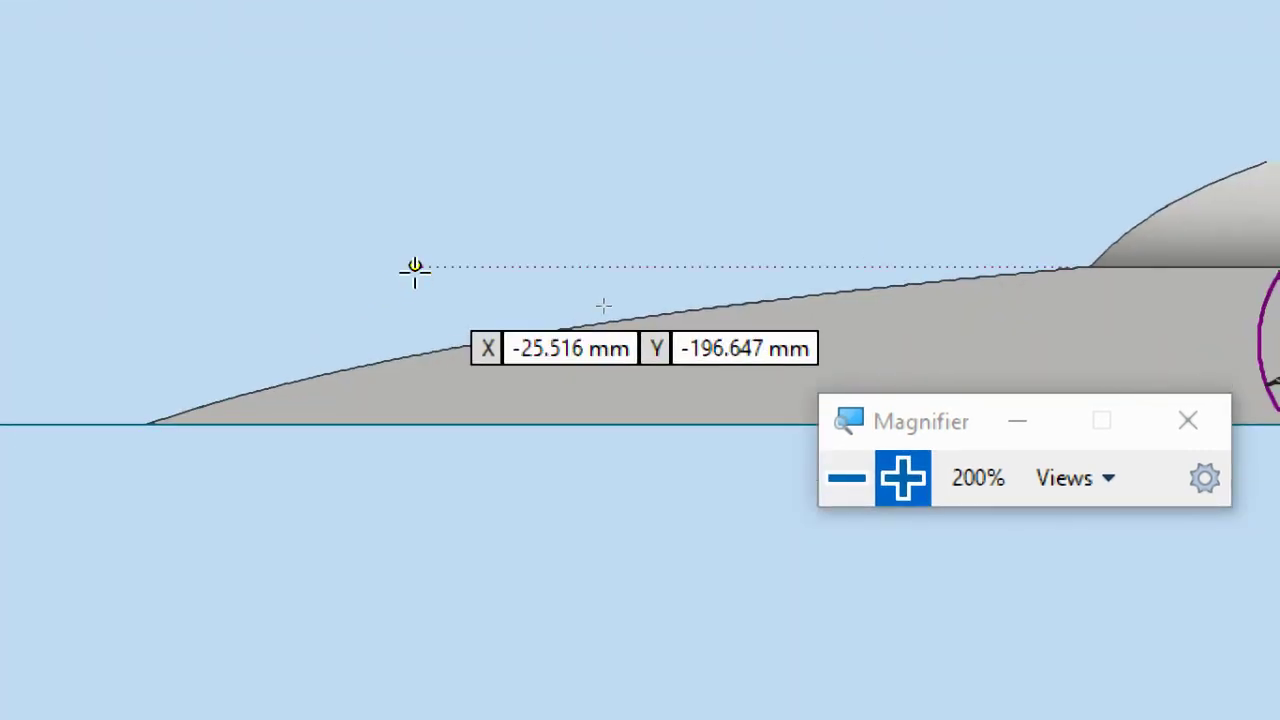
{"action": "left_click", "coordinate": [415, 268]}
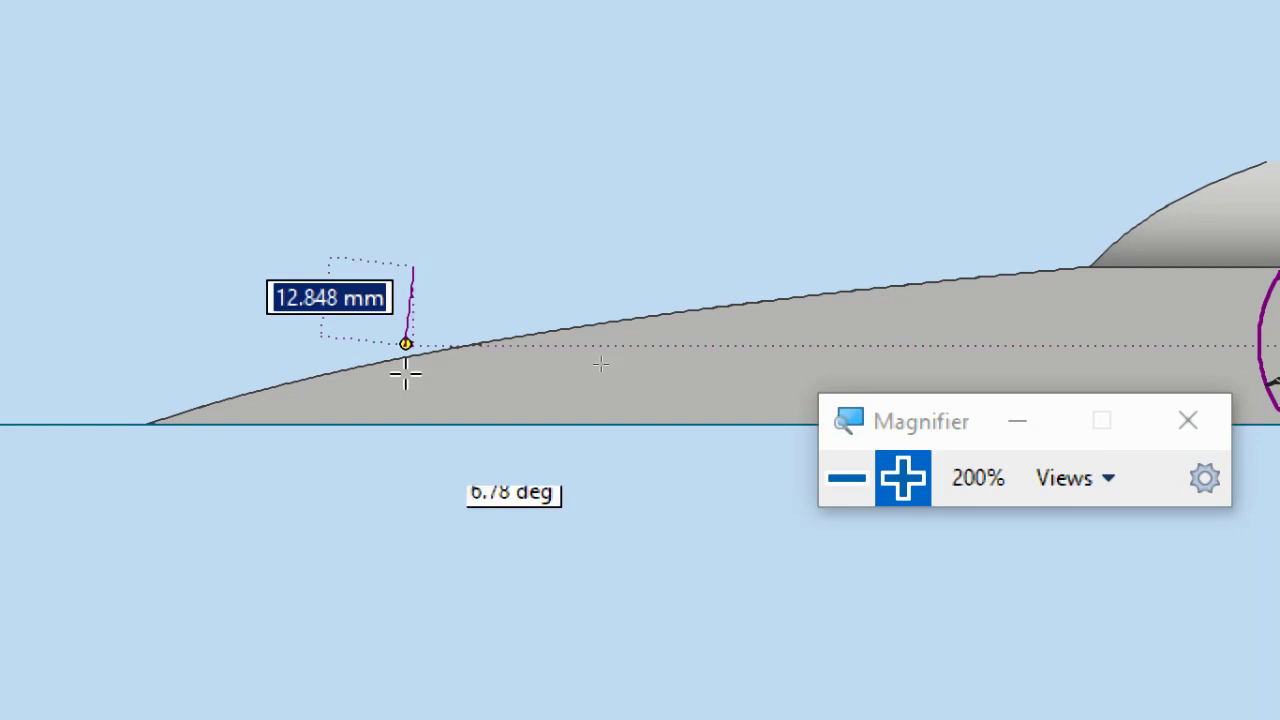
{"action": "left_click", "coordinate": [415, 482]}
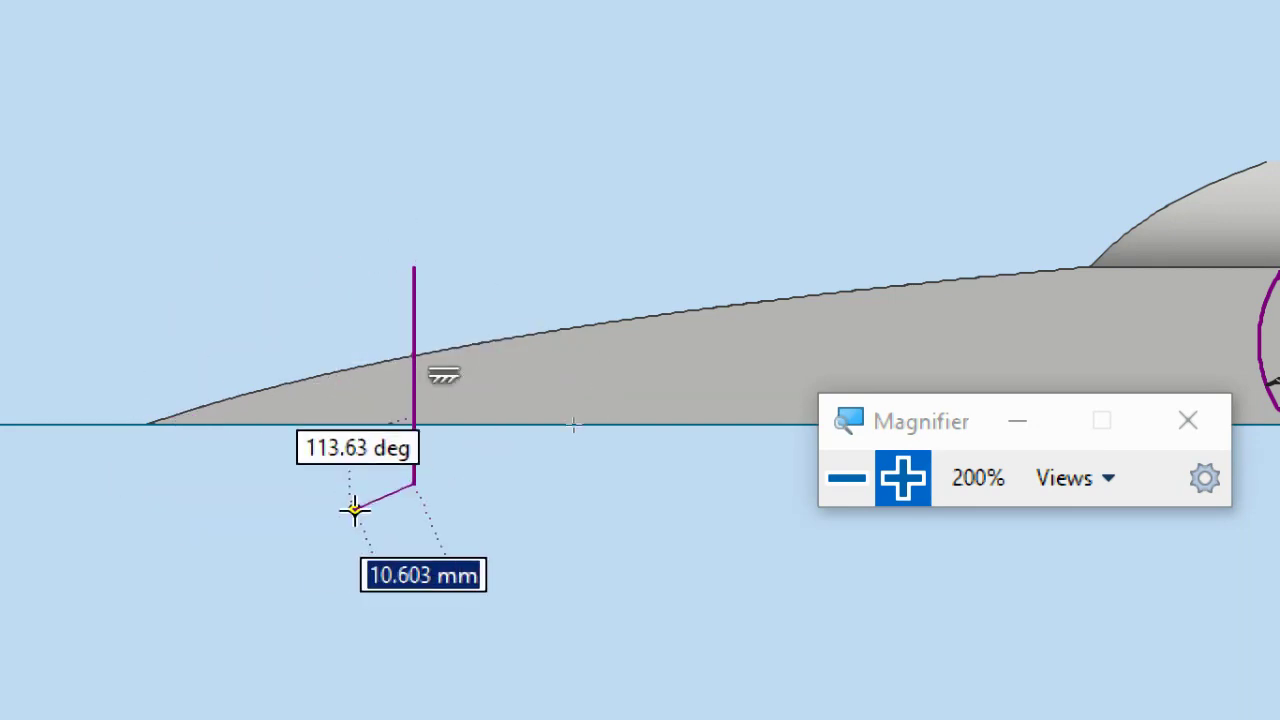
{"action": "key", "text": "Escape"}
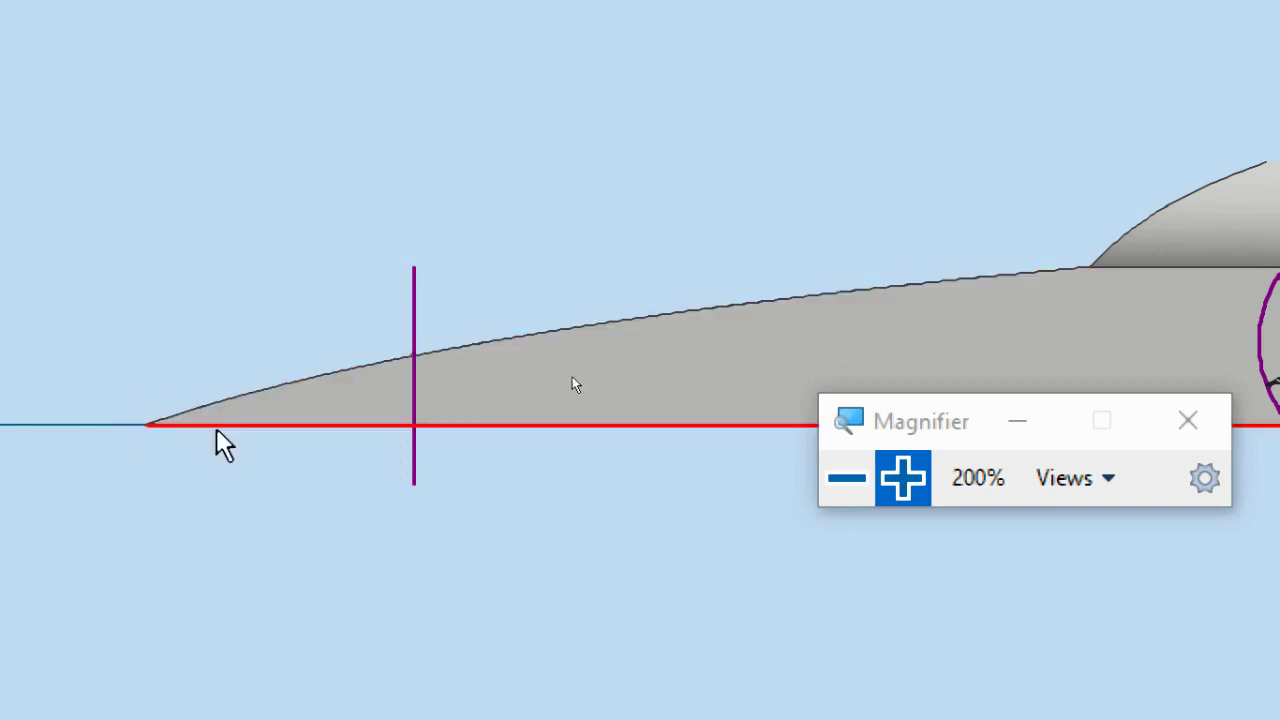
{"action": "mouse_move", "coordinate": [418, 410]}
{"action": "left_mouse_down"}
{"action": "mouse_move", "coordinate": [257, 420]}
{"action": "mouse_move", "coordinate": [471, 420]}
{"action": "mouse_move", "coordinate": [440, 410]}
{"action": "left_mouse_up"}
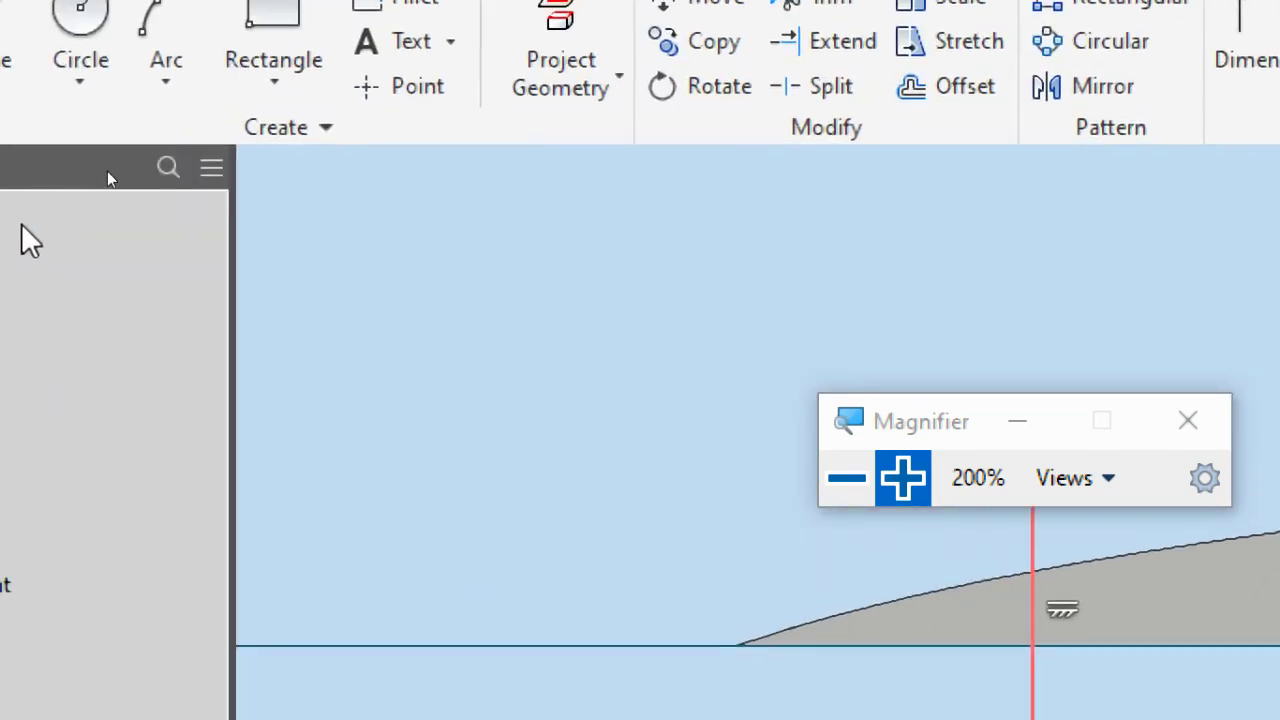
- Draw a three-point control vertex spline from the cabin's front base corner, curving down and forward to just below the body's lower edge
{"action": "left_click", "coordinate": [120, 202]}
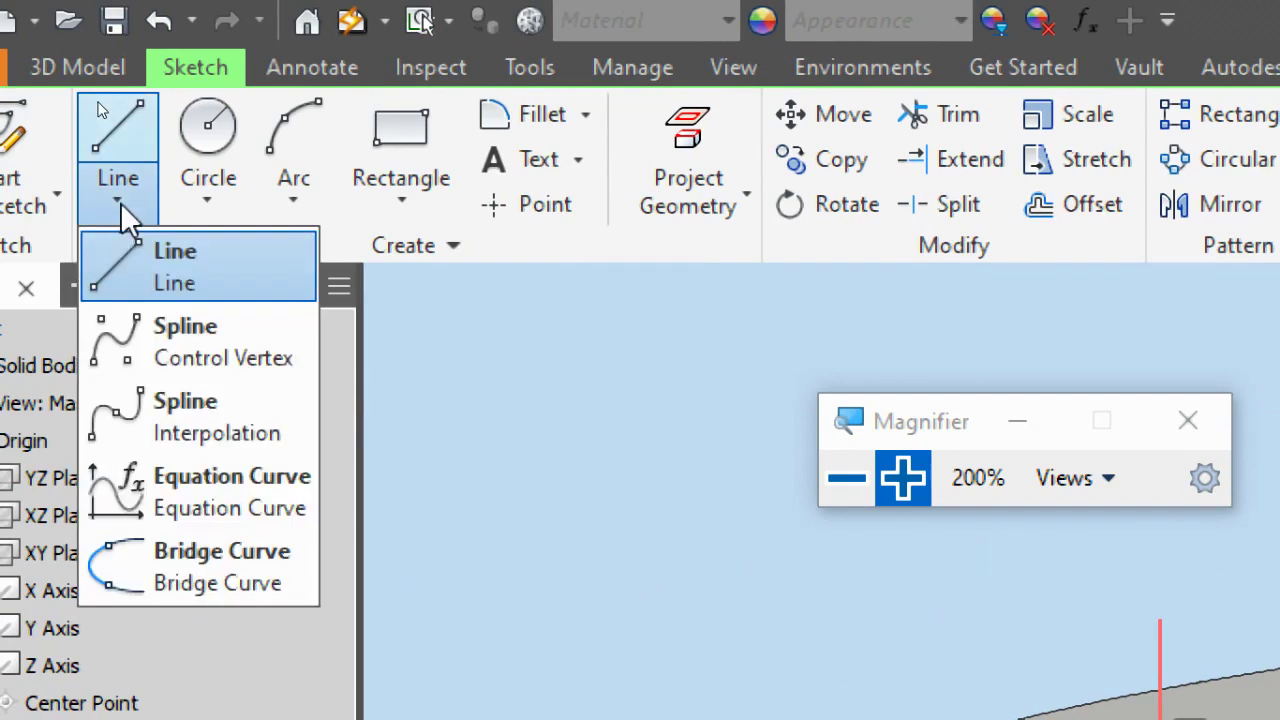
{"action": "left_click", "coordinate": [196, 358]}
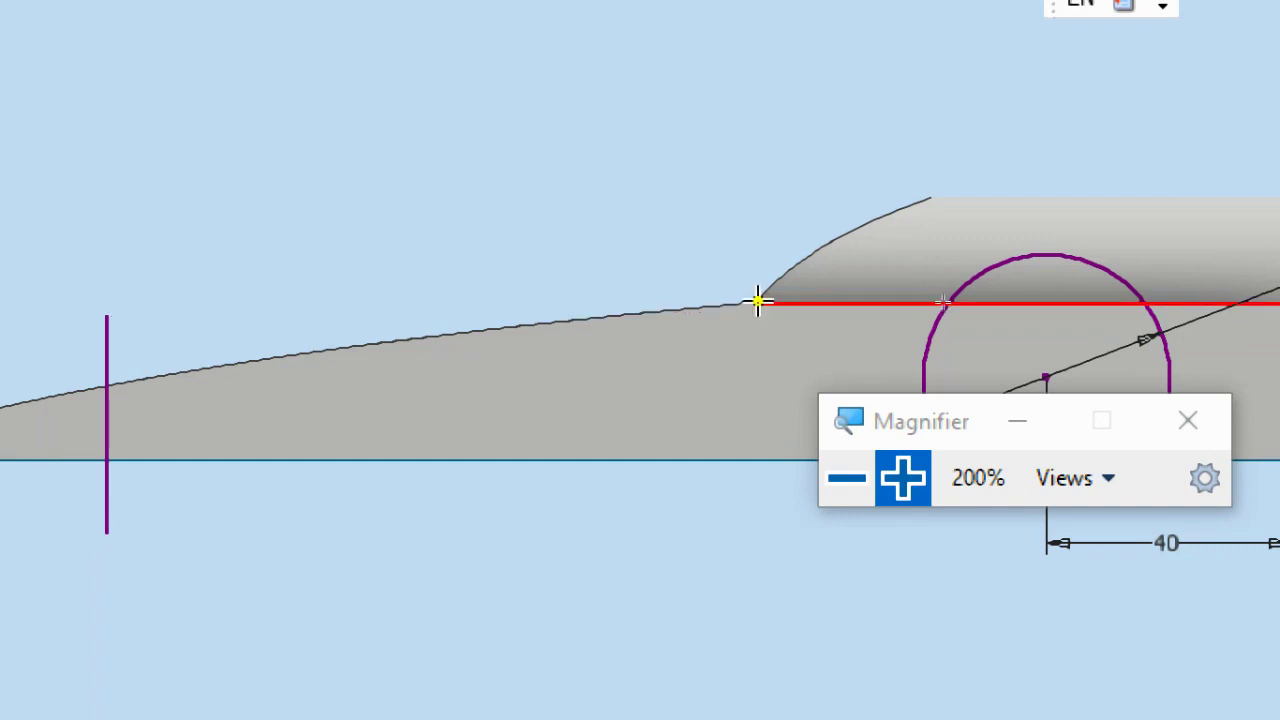
{"action": "left_click", "coordinate": [757, 300]}
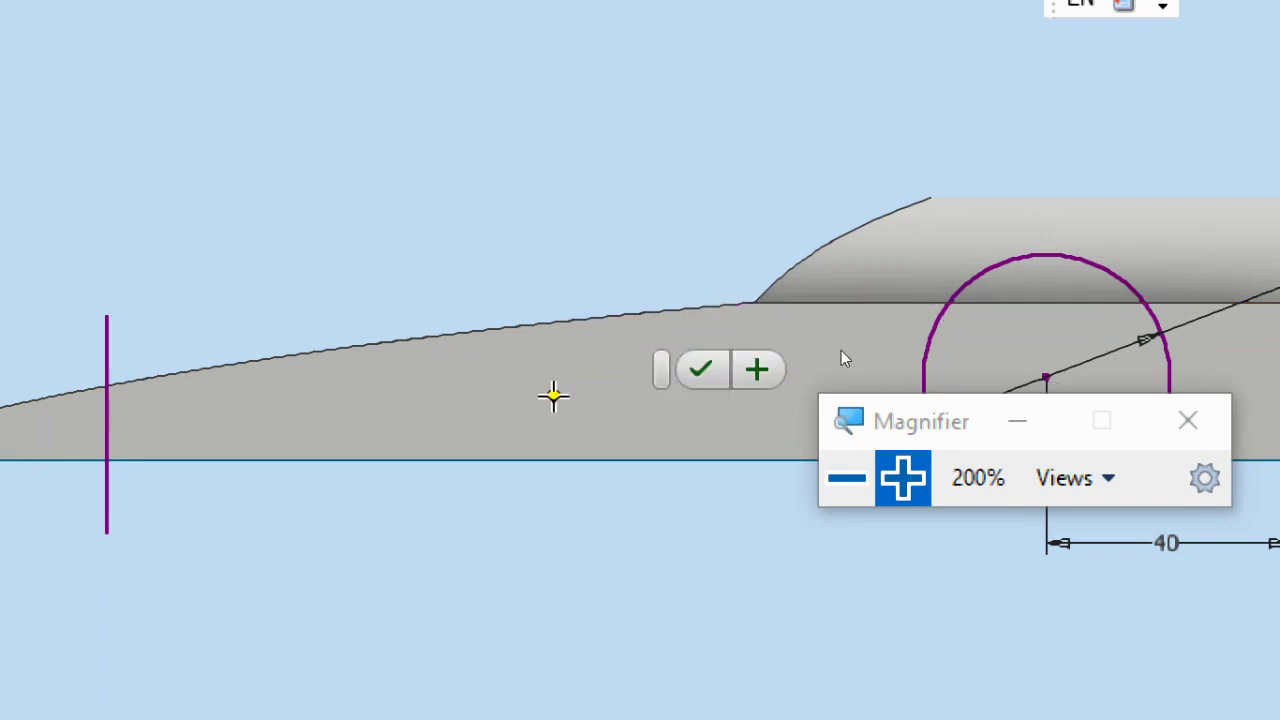
{"action": "mouse_move", "coordinate": [553, 396]}
{"action": "left_mouse_down"}
{"action": "mouse_move", "coordinate": [491, 486]}
{"action": "mouse_move", "coordinate": [497, 513]}
{"action": "left_mouse_up"}
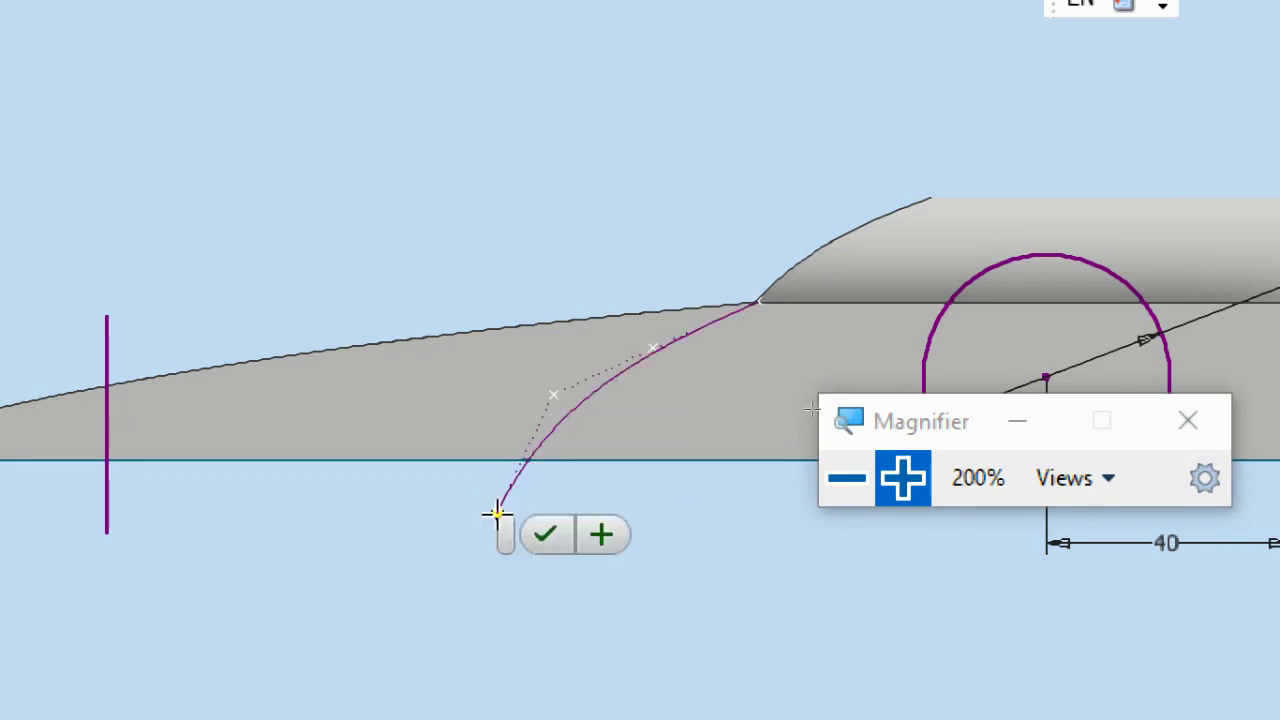
{"action": "left_click", "coordinate": [546, 534]}
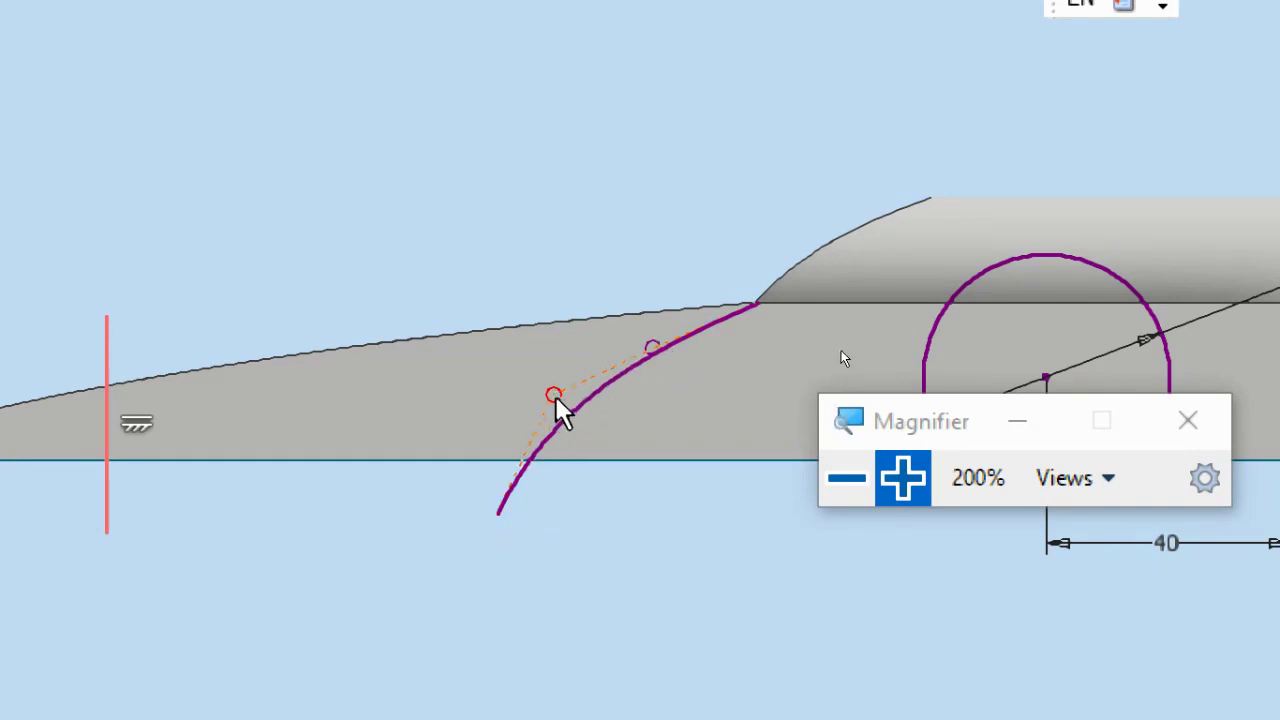
- Reshape the spline by moving its control vertices and shifting its lower endpoint slightly forward and up, keeping a smooth arch
{"action": "left_click_drag", "start_coordinate": [555, 397], "coordinate": [497, 378]}
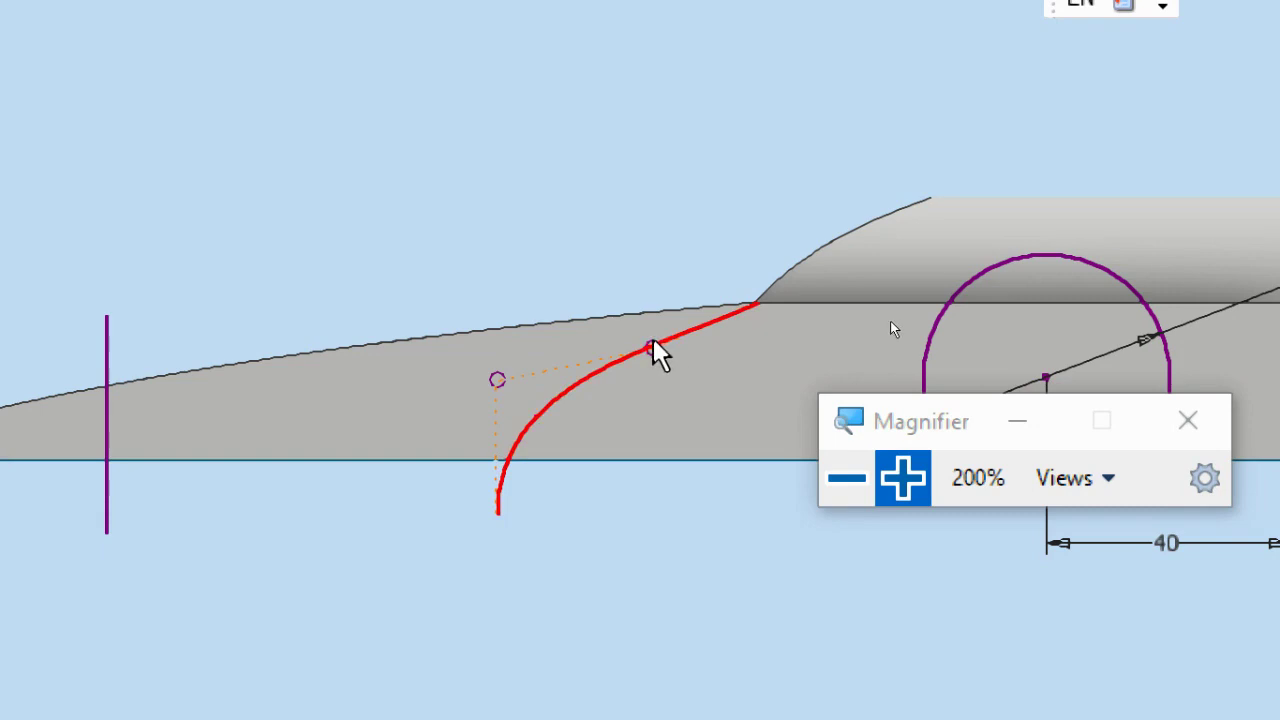
{"action": "mouse_move", "coordinate": [650, 343]}
{"action": "left_mouse_down"}
{"action": "mouse_move", "coordinate": [628, 336]}
{"action": "mouse_move", "coordinate": [641, 352]}
{"action": "left_mouse_up"}
{"action": "left_click", "coordinate": [665, 406]}
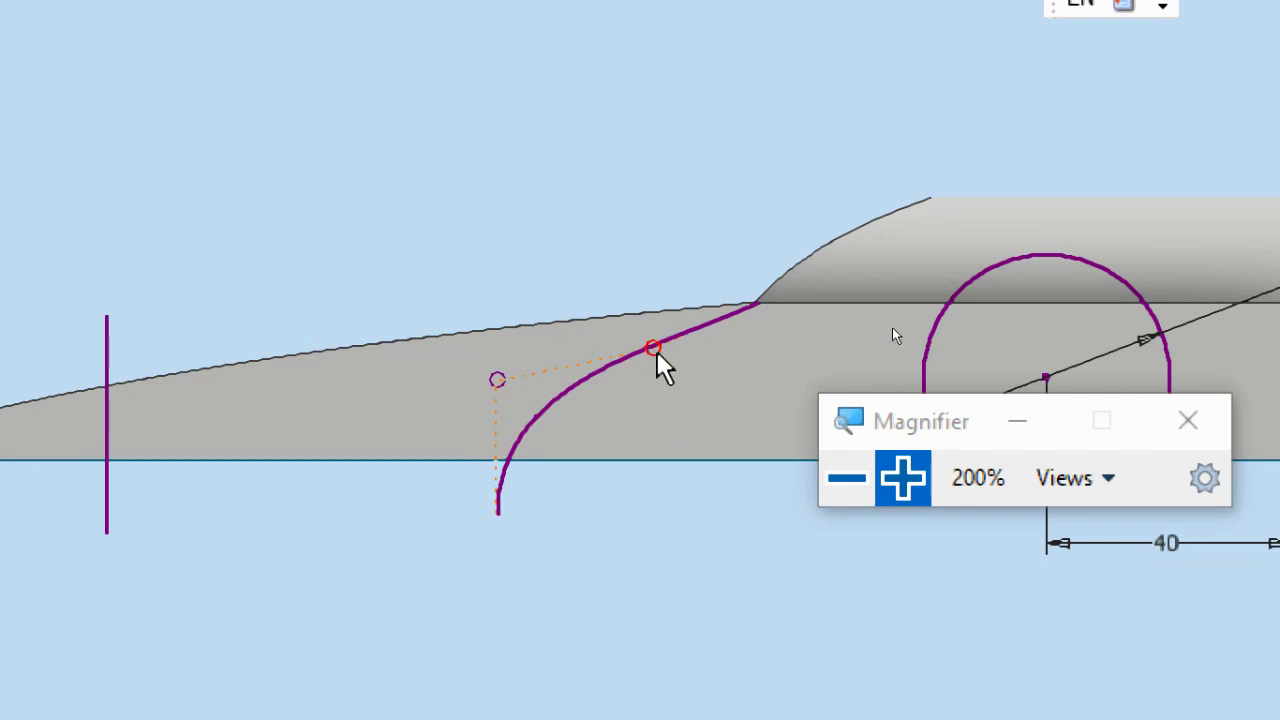
{"action": "left_click_drag", "start_coordinate": [652, 350], "coordinate": [639, 332]}
{"action": "left_click_drag", "start_coordinate": [499, 513], "coordinate": [462, 501]}
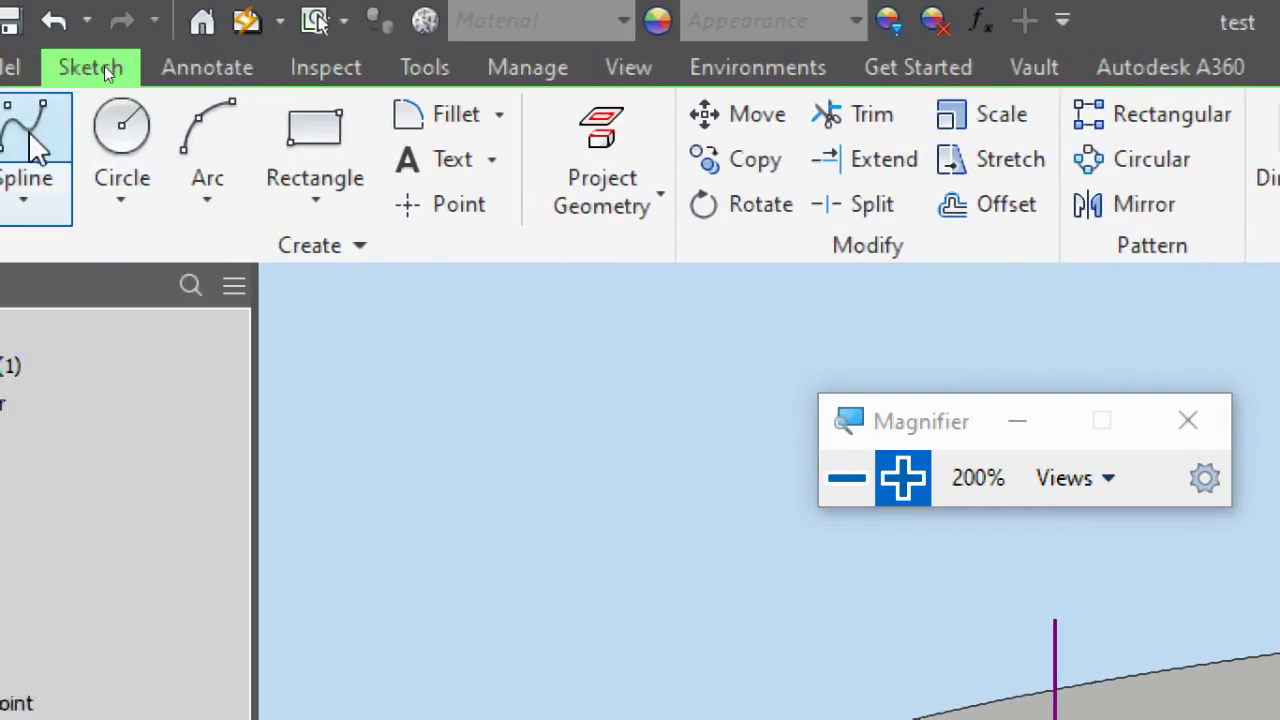
- Close the front profile with two lines joining the vertical line's upper and lower ends to the matching ends of the spline
{"action": "left_click", "coordinate": [198, 175]}
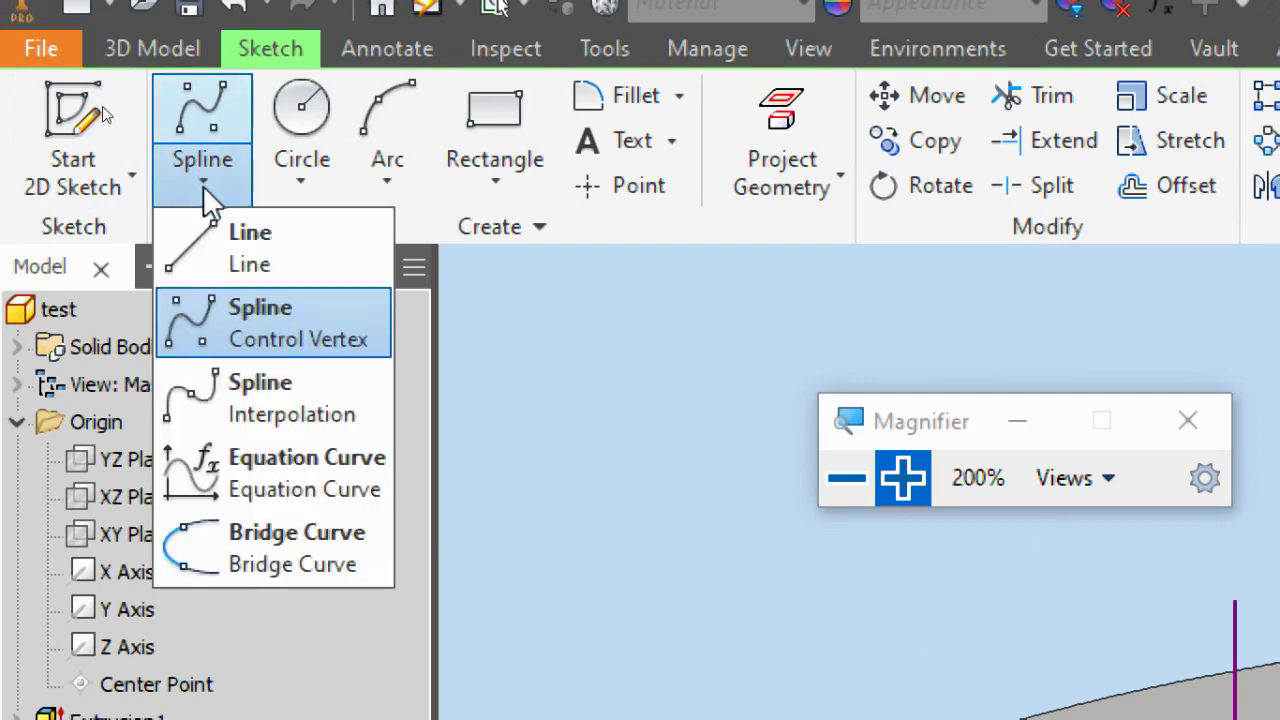
{"action": "left_click", "coordinate": [280, 240]}
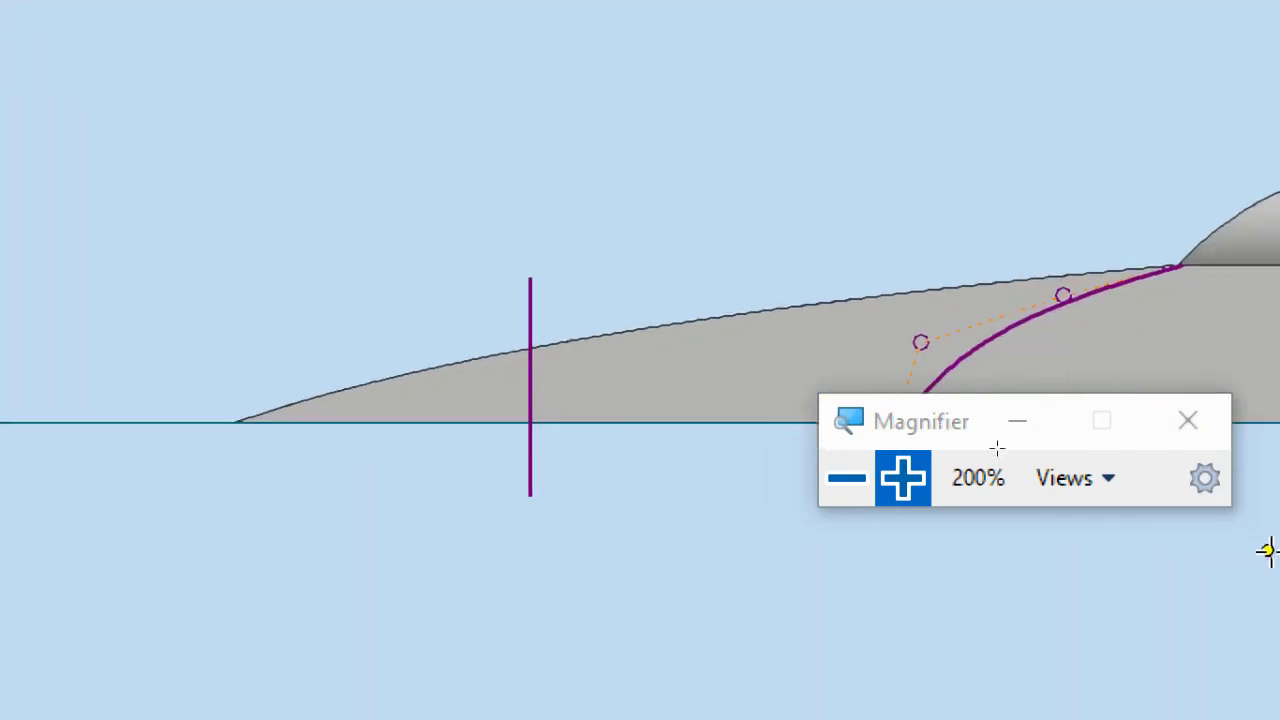
{"action": "left_click", "coordinate": [411, 257]}
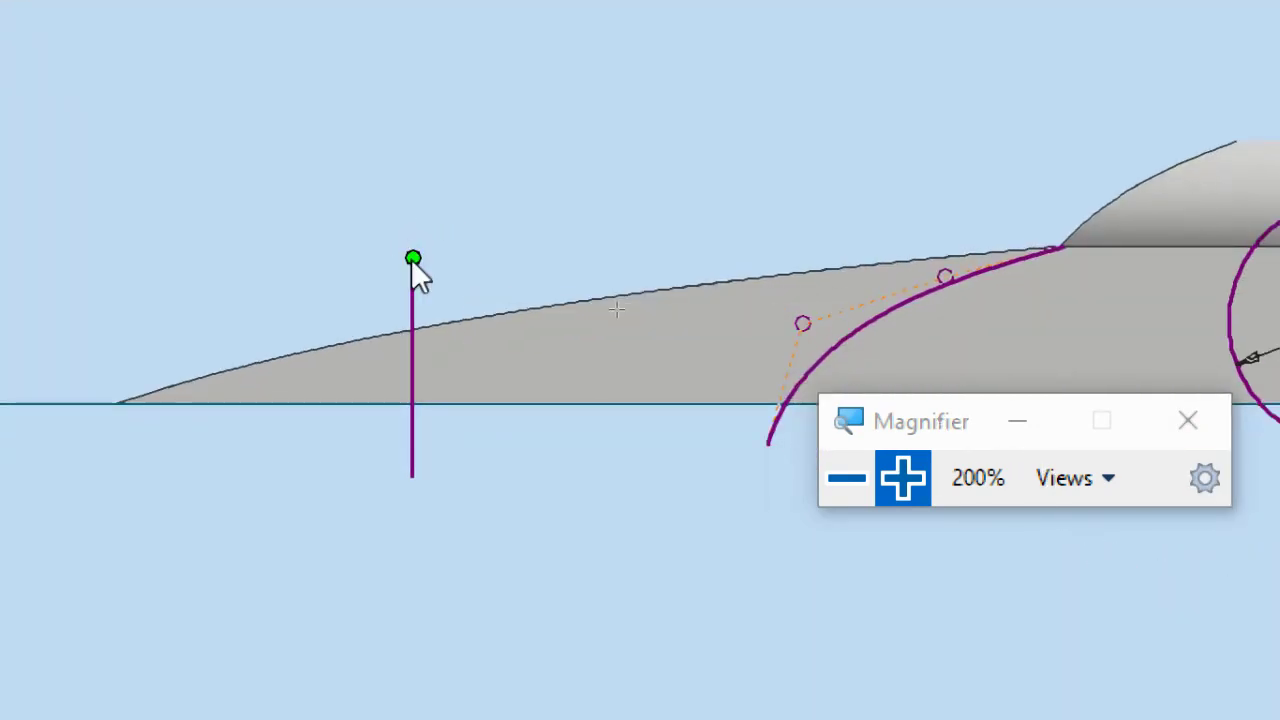
{"action": "left_click", "coordinate": [1060, 247]}
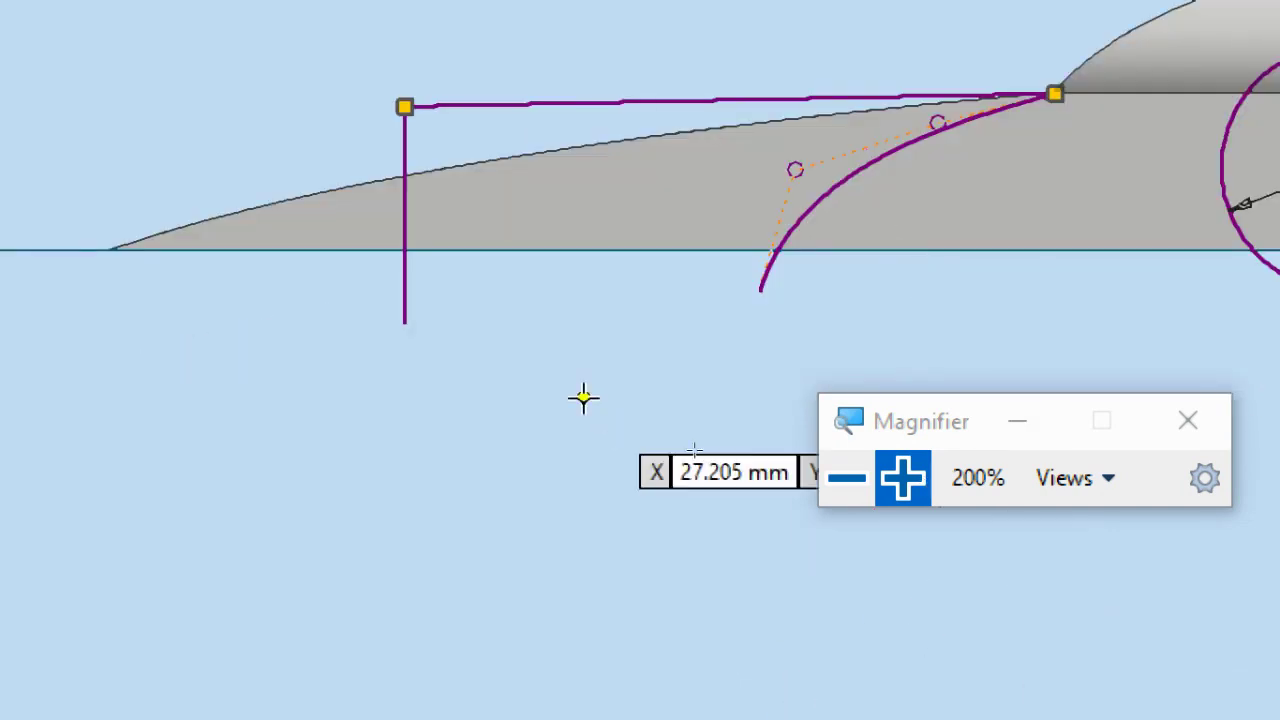
{"action": "left_click", "coordinate": [412, 468]}
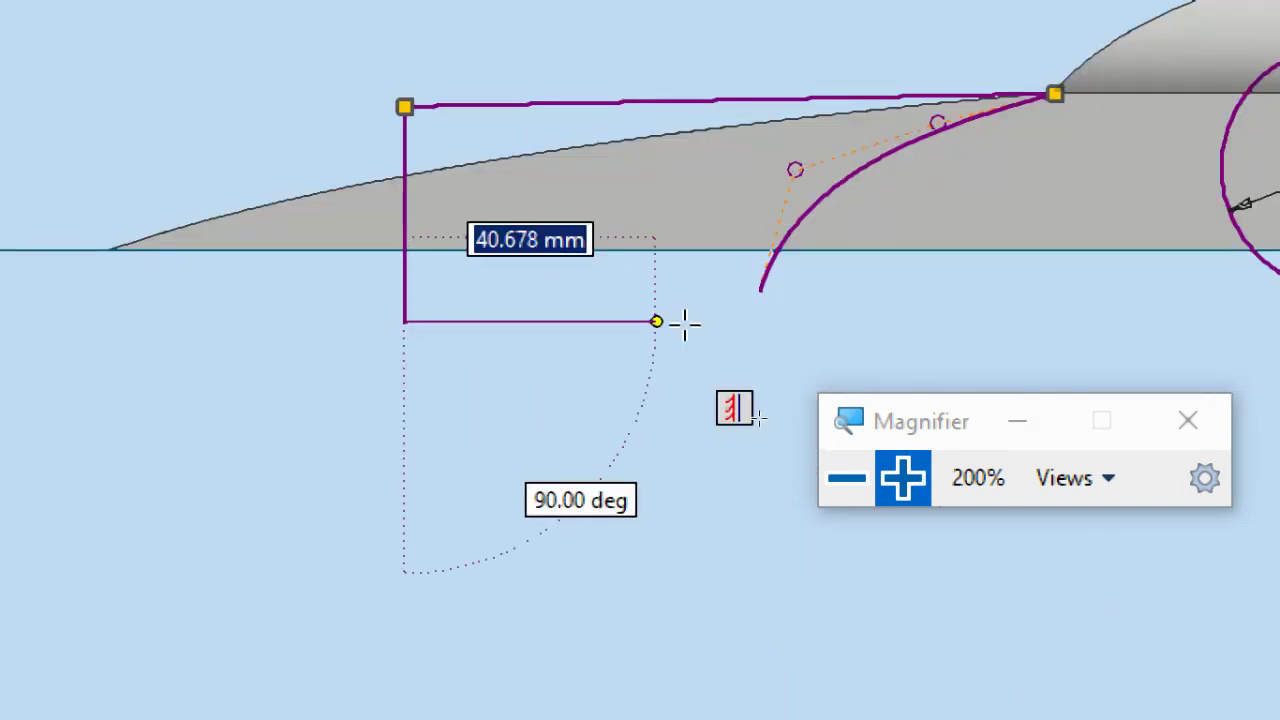
{"action": "left_click", "coordinate": [760, 290]}
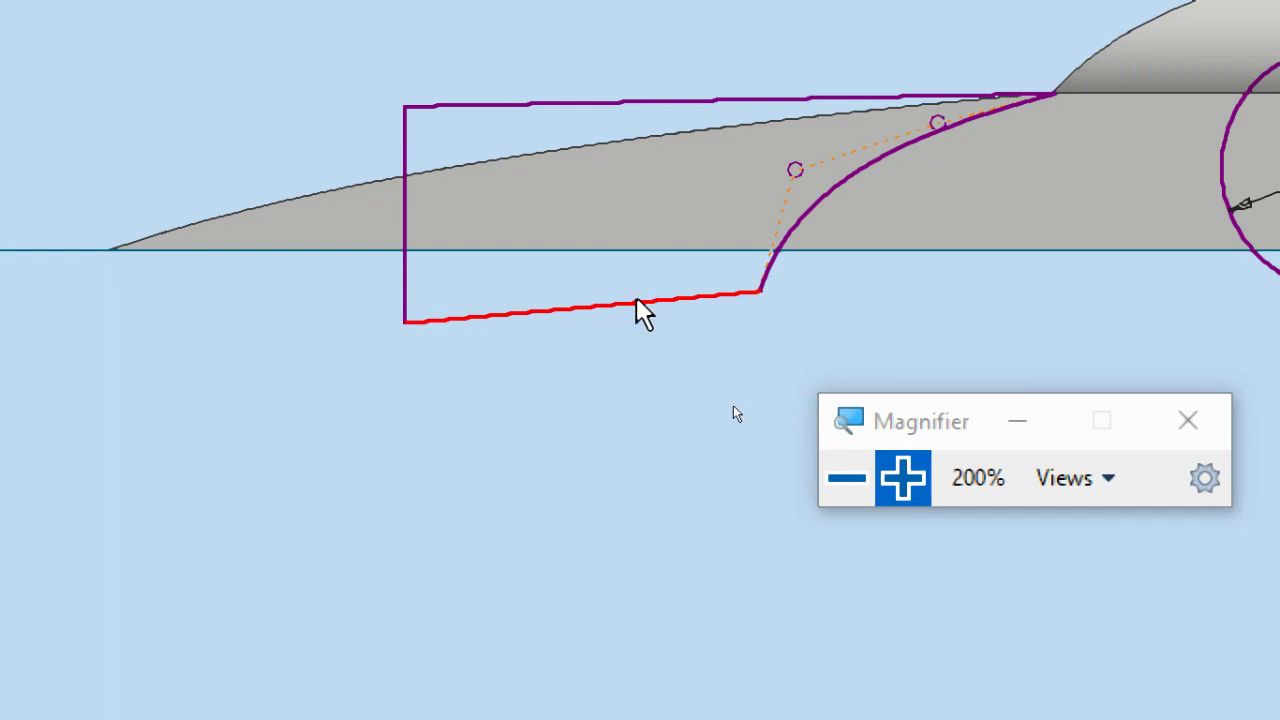
- Switch to the Word notes and review the instruction about finishing the sketch once the closed profile is drawn
{"action": "left_click", "coordinate": [849, 480]}
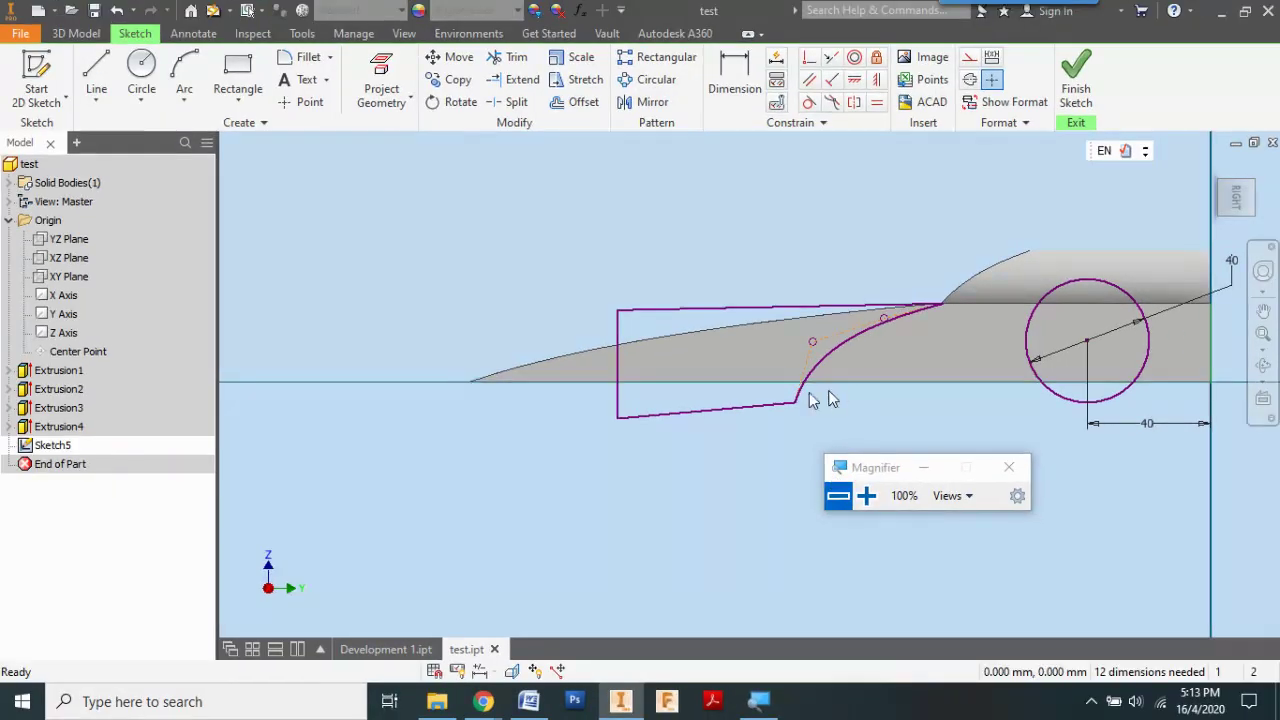
{"action": "left_click", "coordinate": [532, 700]}
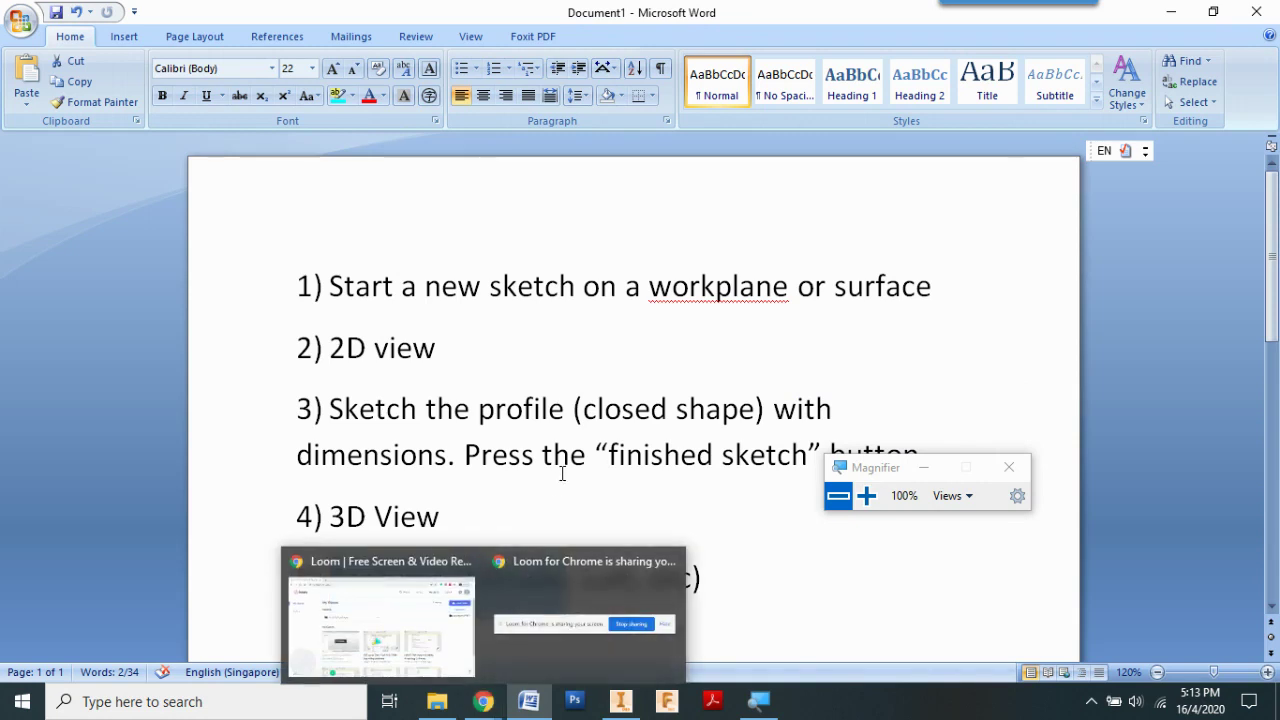
{"action": "left_click_drag", "start_coordinate": [868, 482], "coordinate": [872, 543]}
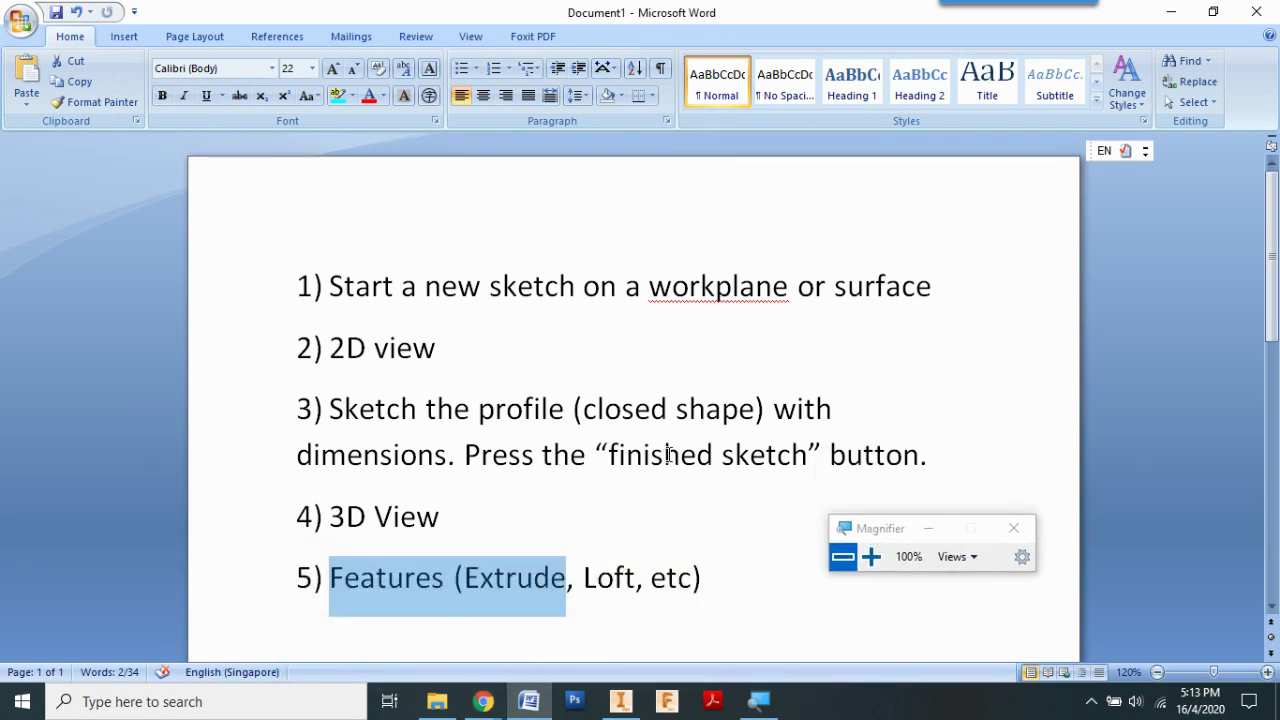
{"action": "left_click_drag", "start_coordinate": [620, 458], "coordinate": [876, 472]}
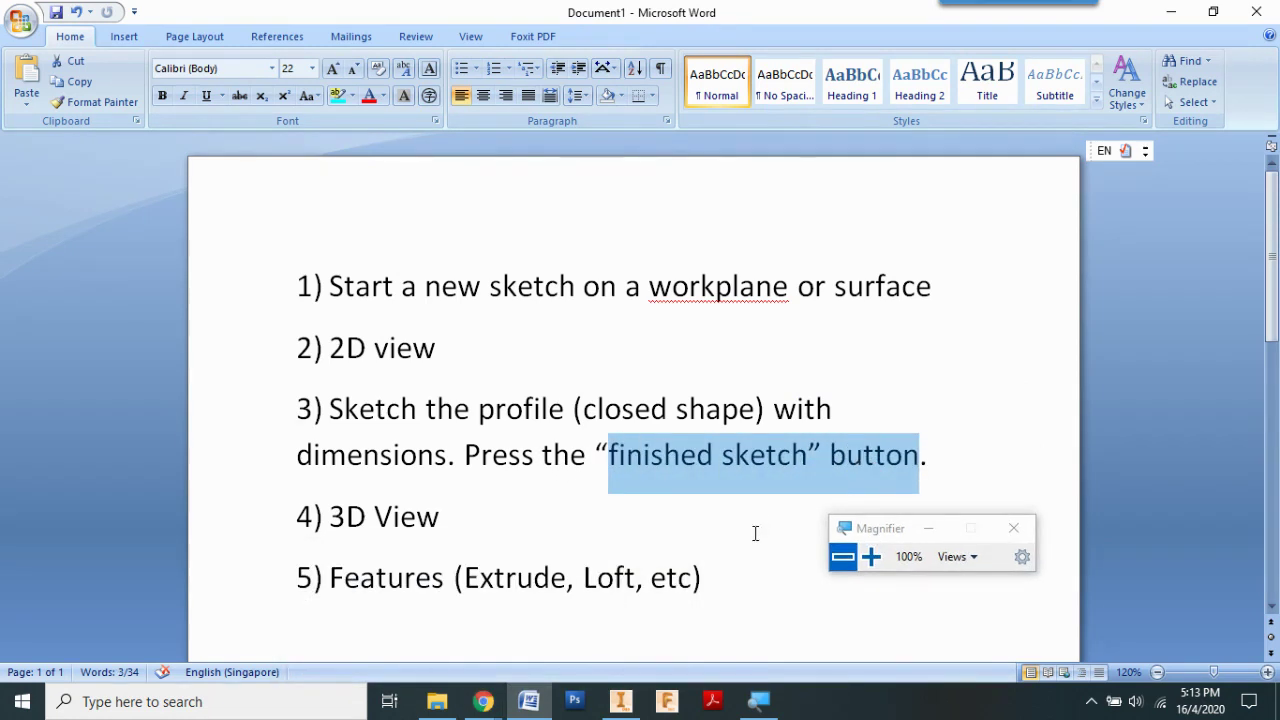
- Switch back to Inventor and finish the side sketch containing the wheel circle and the closed front profile
{"action": "left_click", "coordinate": [621, 701]}
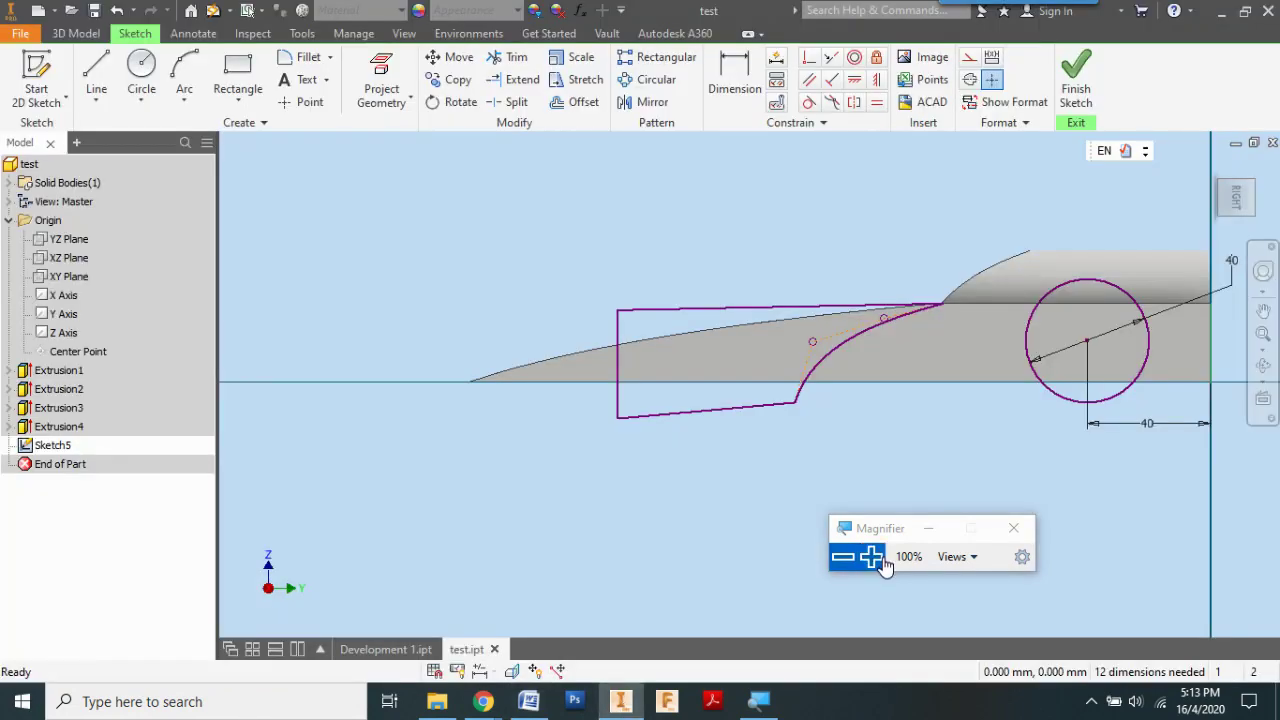
{"action": "left_click", "coordinate": [871, 556]}
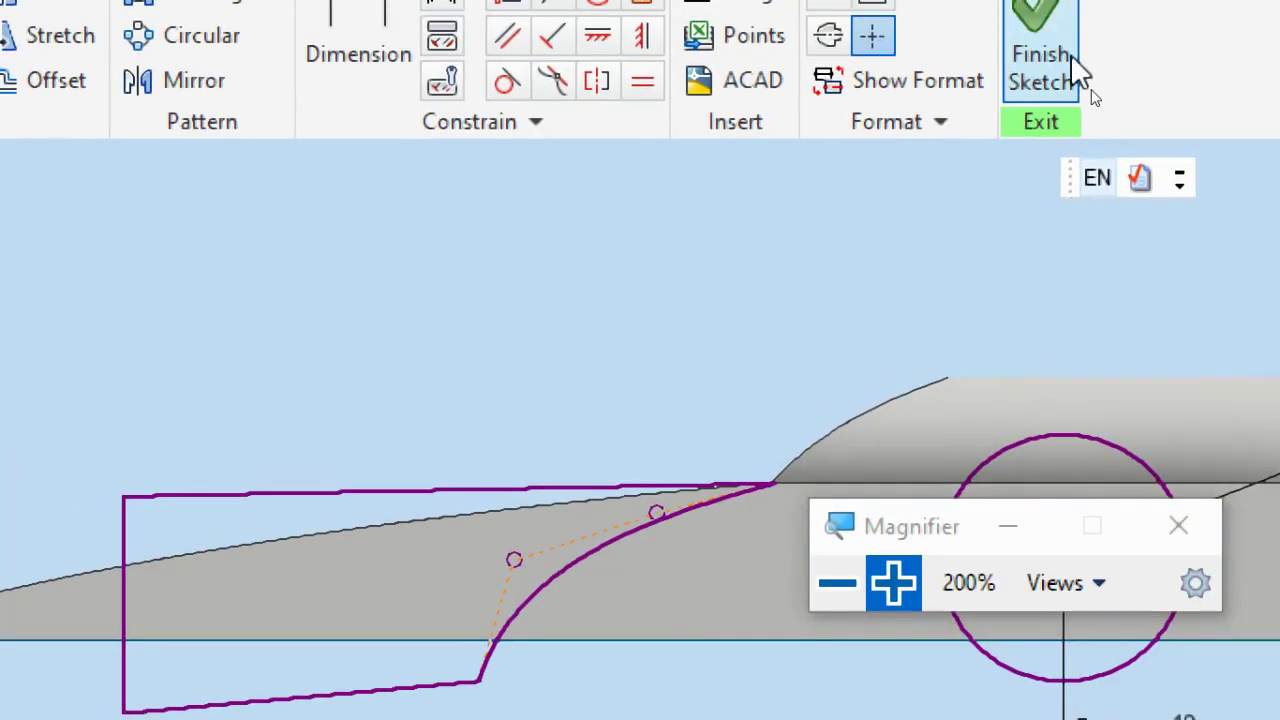
{"action": "left_click", "coordinate": [1065, 75]}
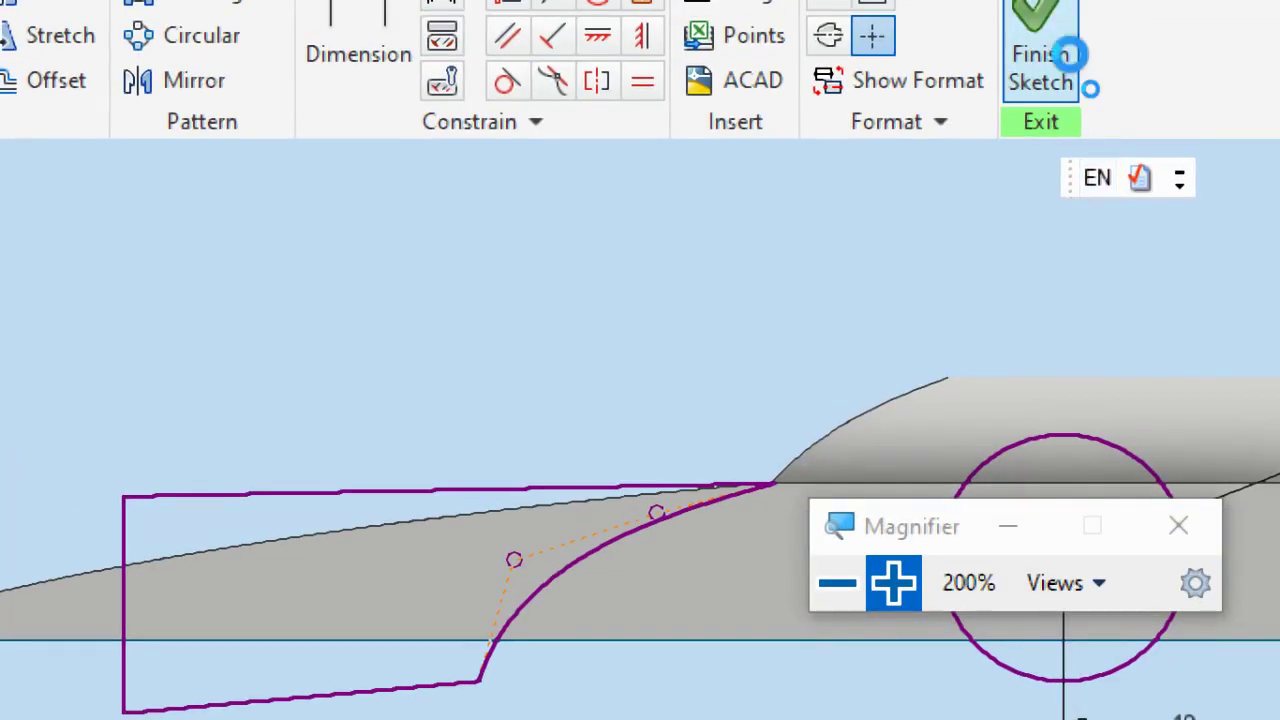
{"action": "left_click", "coordinate": [837, 582]}
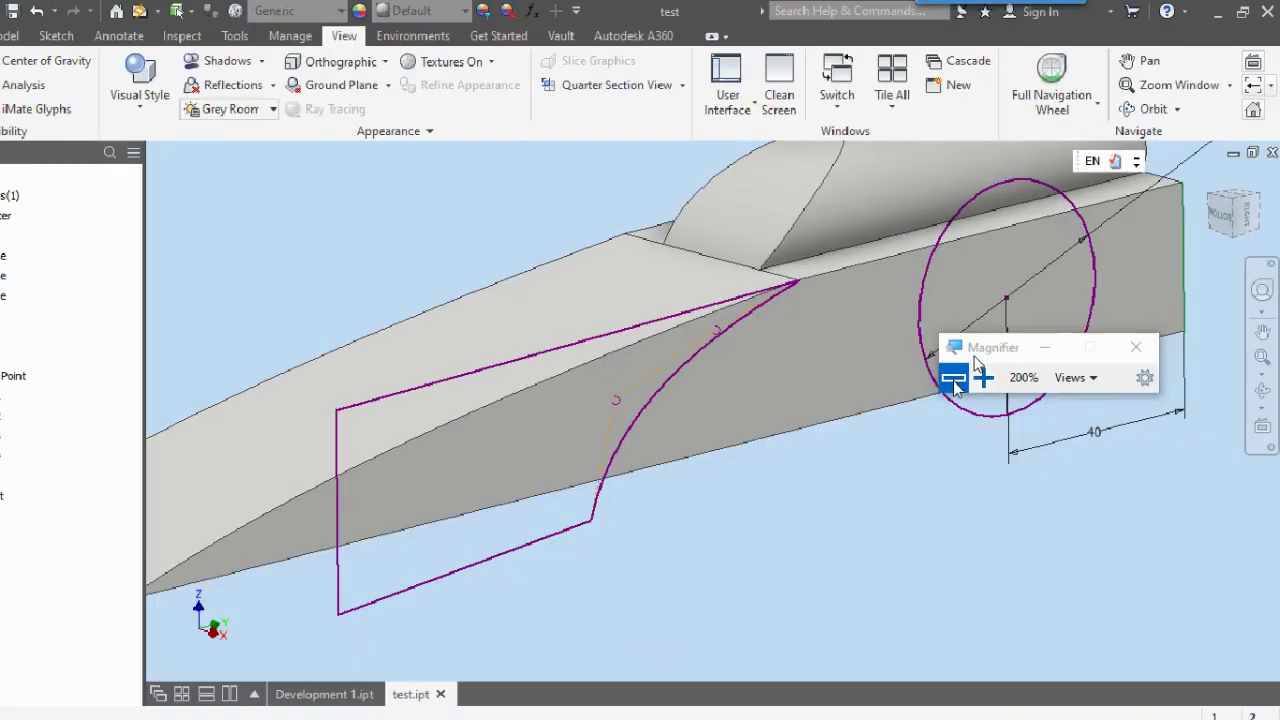
{"action": "left_click_drag", "start_coordinate": [1000, 325], "coordinate": [475, 247]}
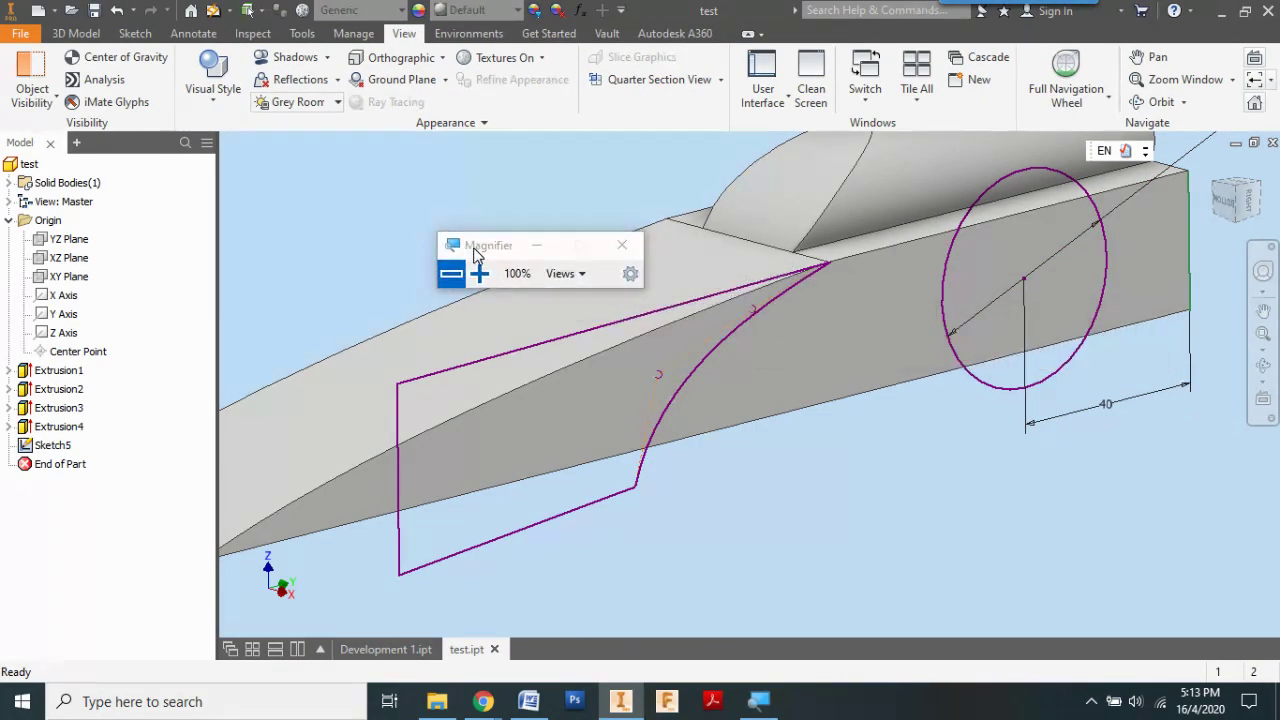
{"action": "left_click", "coordinate": [478, 272]}
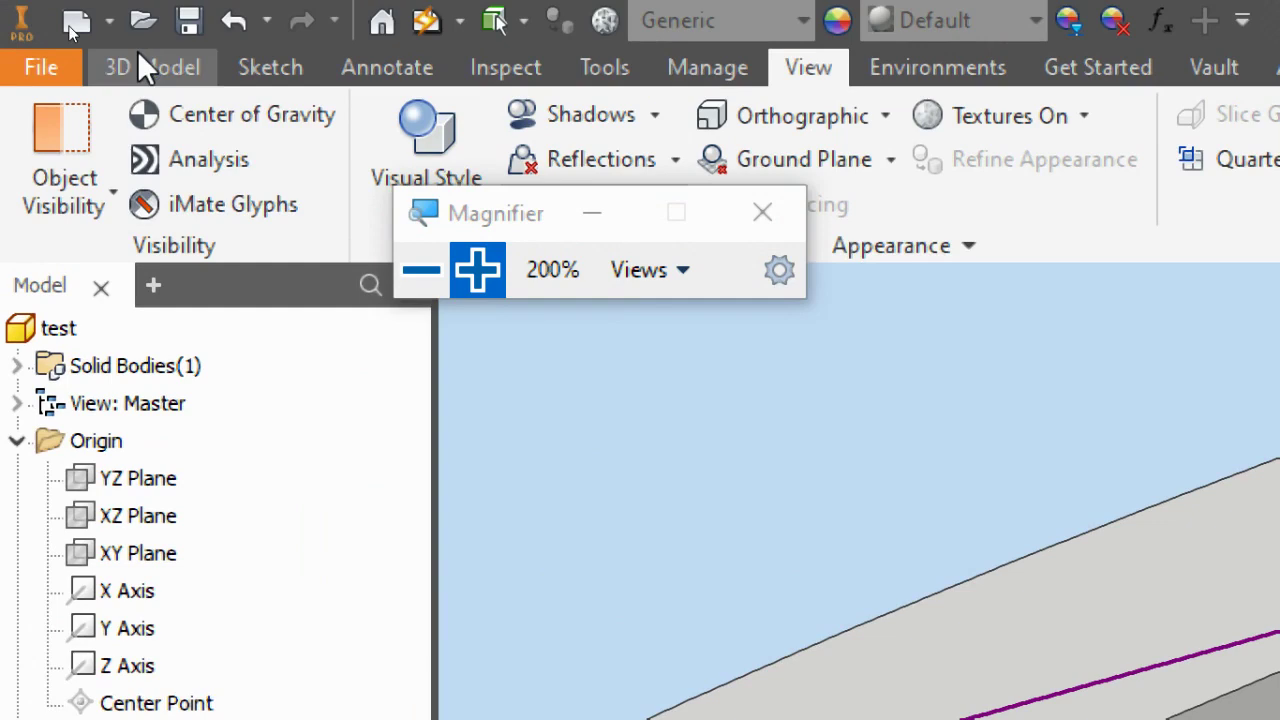
- Start an Extrude cut with both the closed front profile and the wheel circle selected as profiles
{"action": "left_click", "coordinate": [145, 65]}
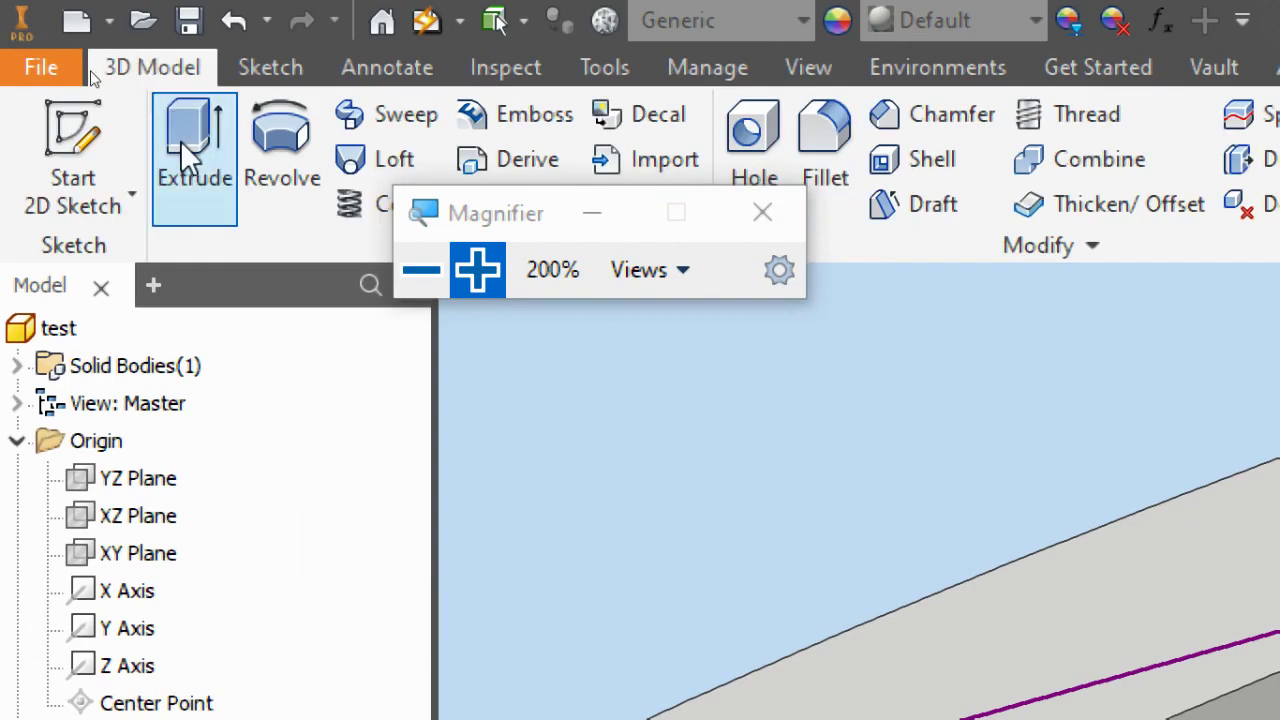
{"action": "left_click", "coordinate": [220, 180]}
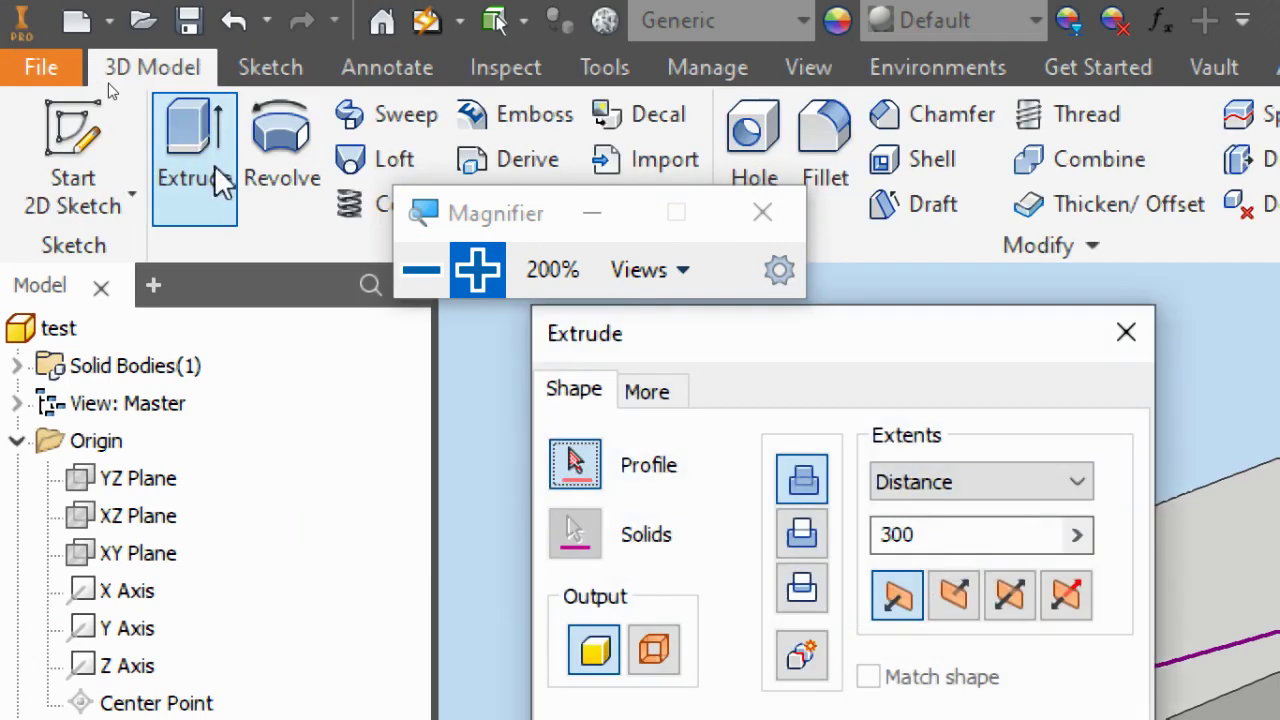
{"action": "left_click", "coordinate": [802, 532]}
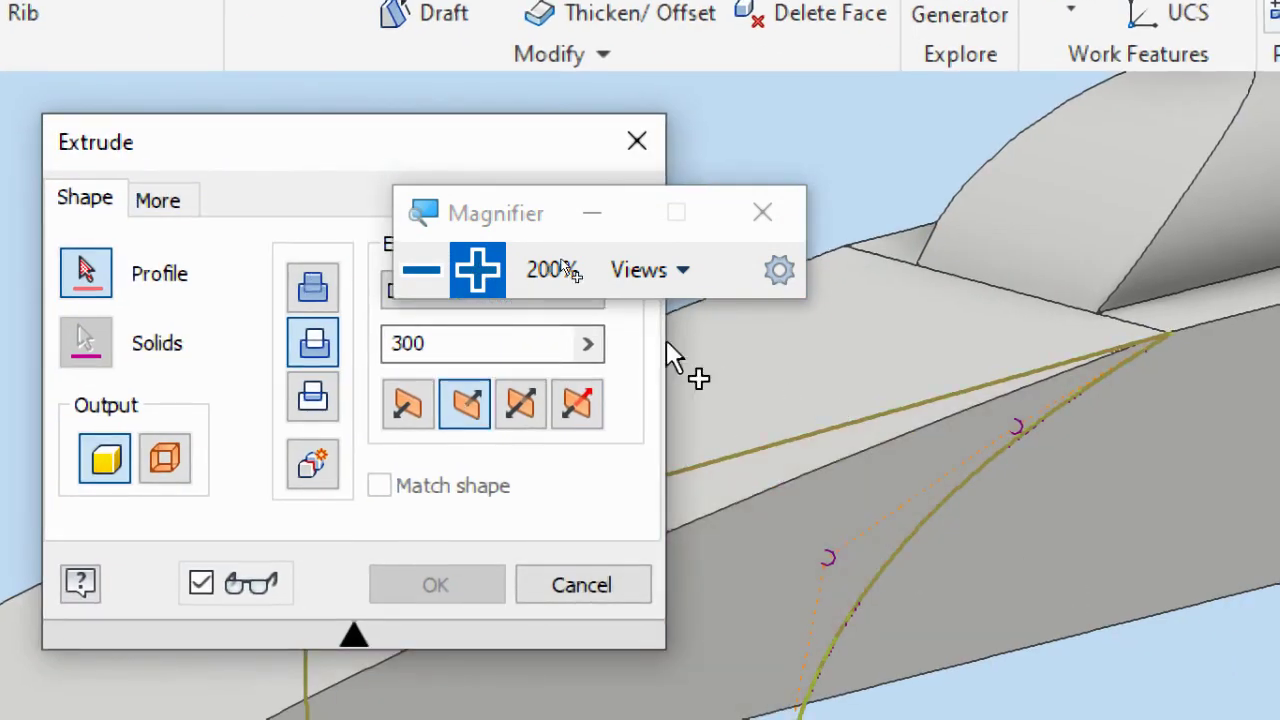
{"action": "left_click", "coordinate": [430, 270]}
{"action": "left_click_drag", "start_coordinate": [512, 205], "coordinate": [805, 472]}
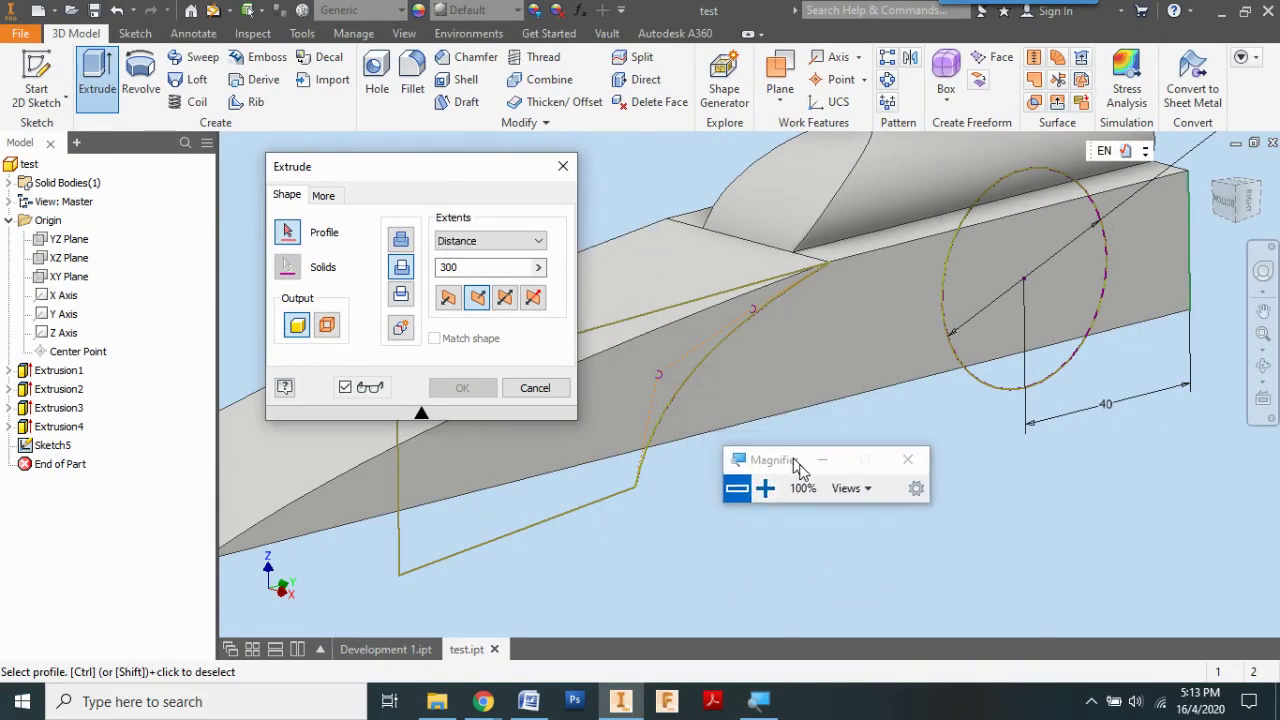
{"action": "left_click_drag", "start_coordinate": [490, 179], "coordinate": [445, 181]}
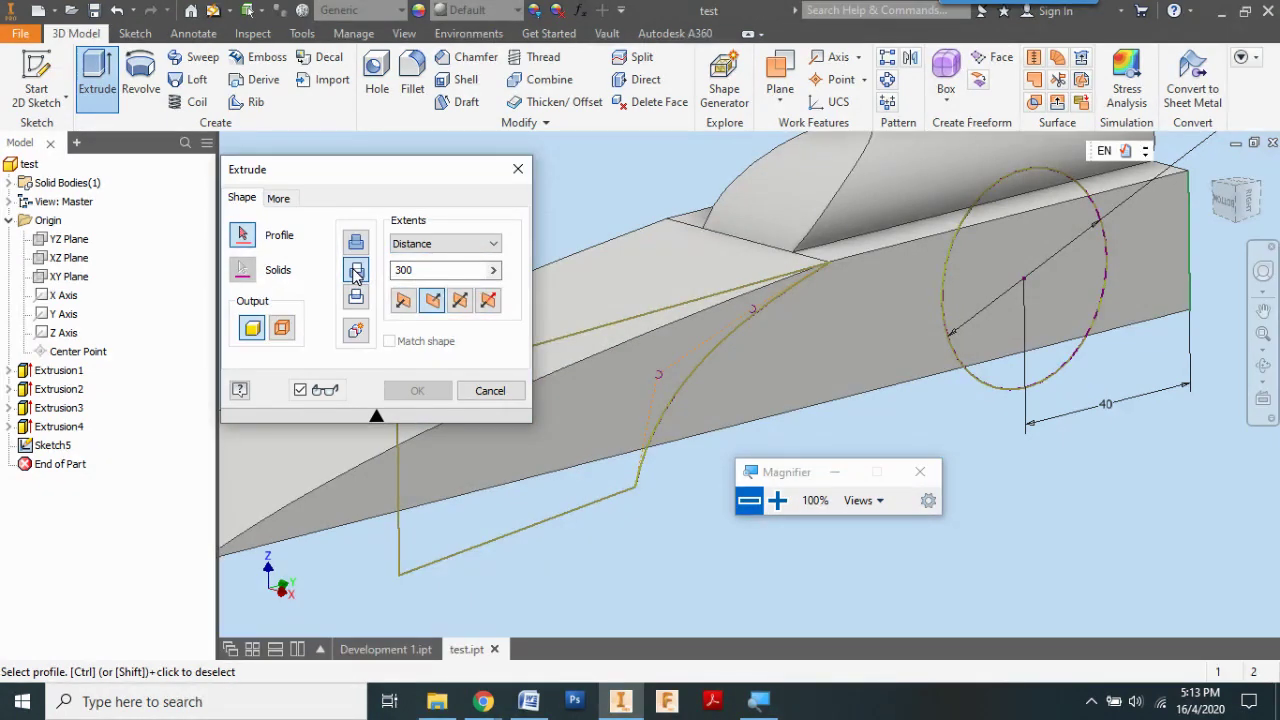
{"action": "left_click", "coordinate": [615, 389]}
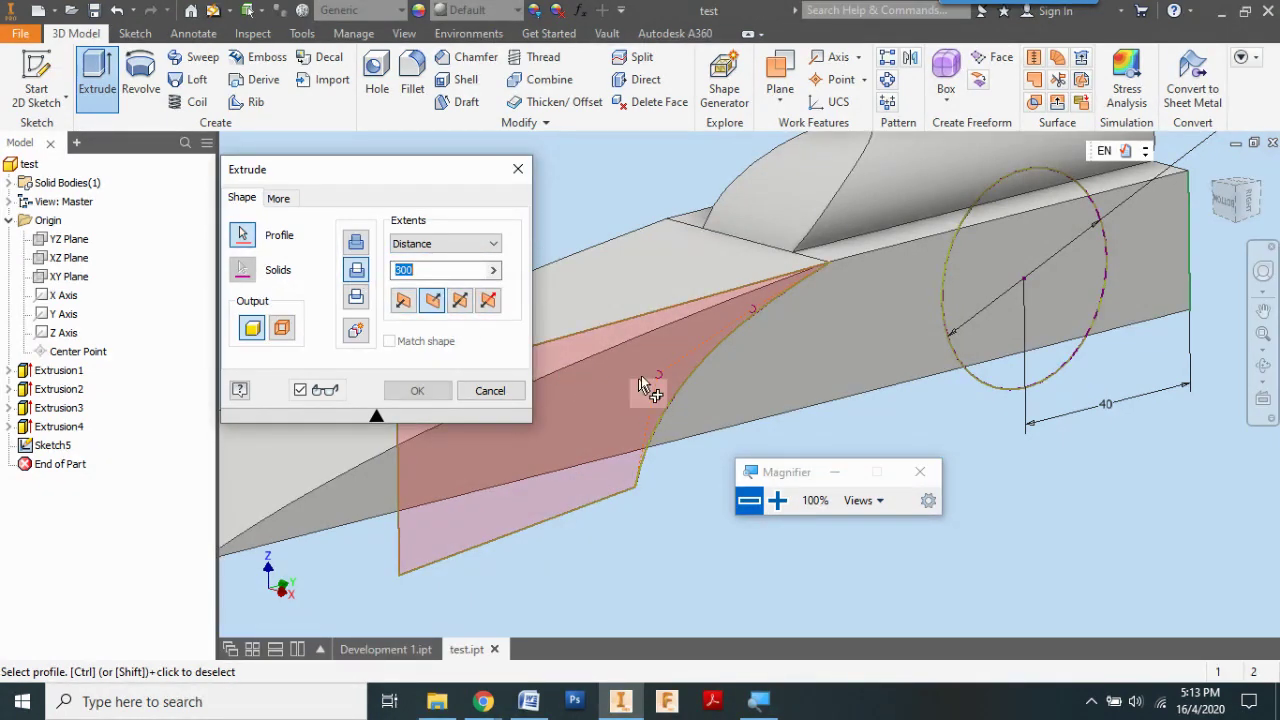
{"action": "left_click", "coordinate": [1000, 300]}
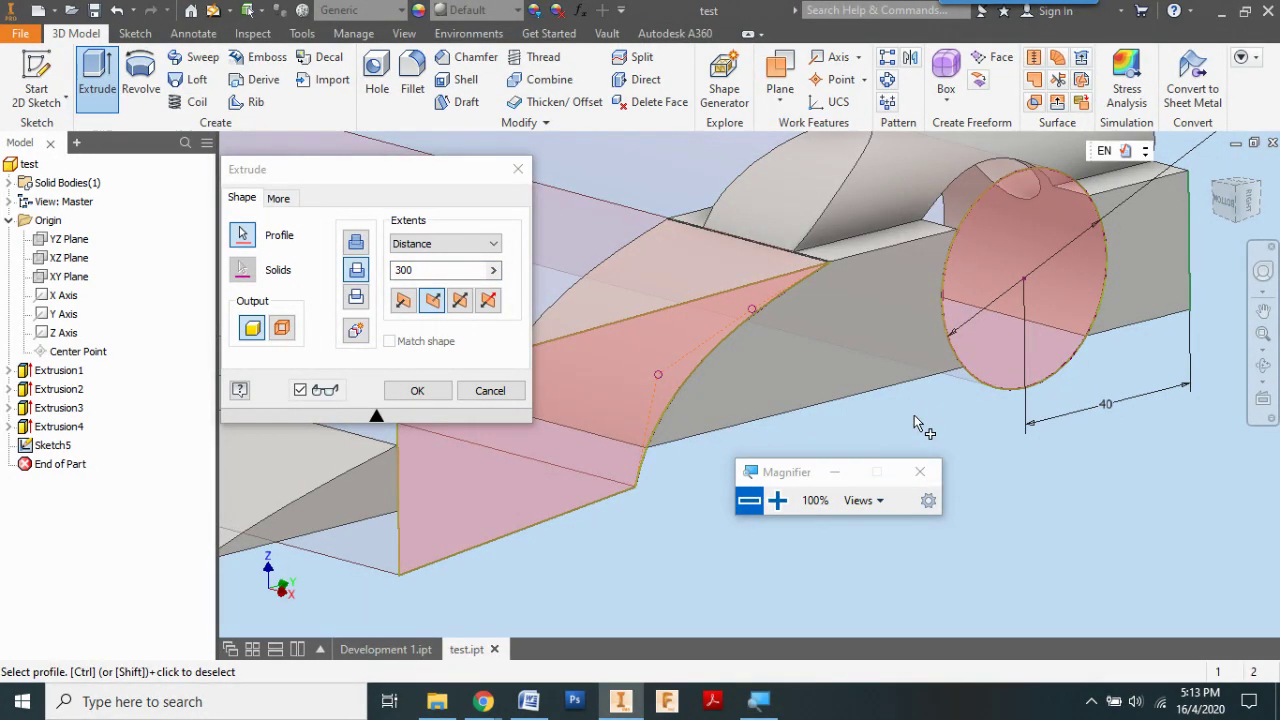
{"action": "left_click_drag", "start_coordinate": [430, 178], "coordinate": [543, 203]}
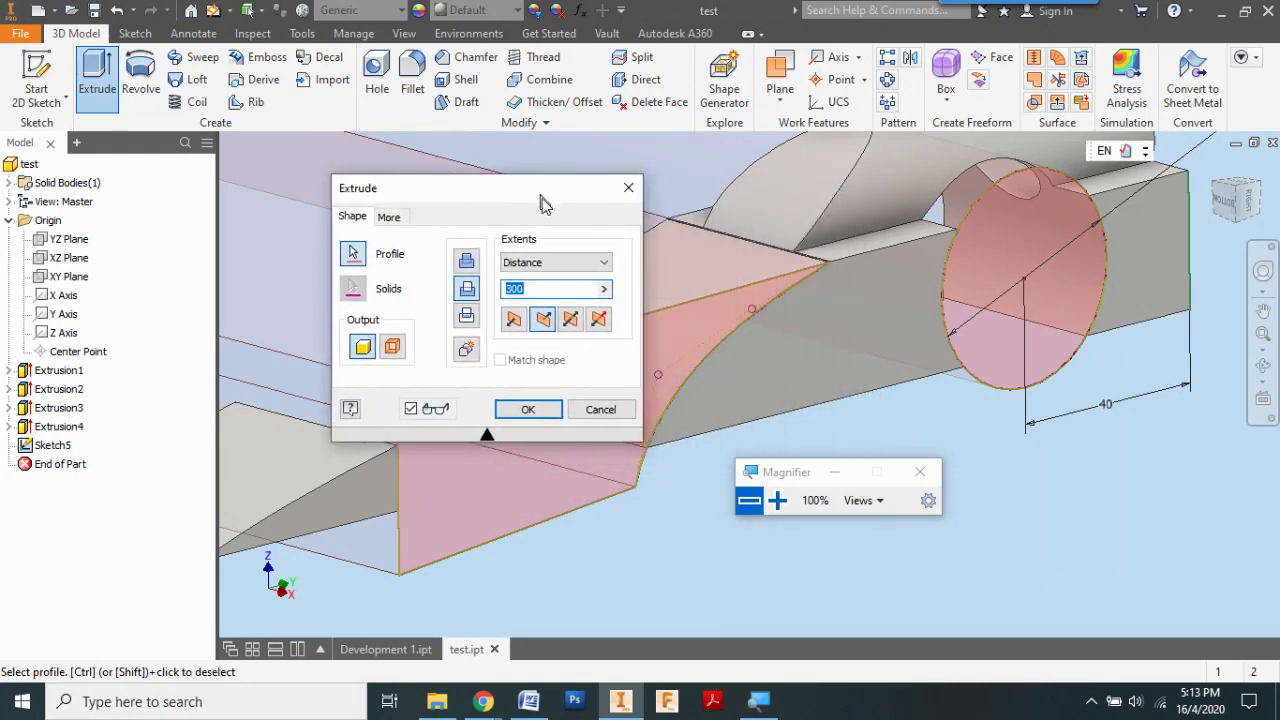
- Set the cut depth to 9 mm into the body's side and complete the extrusion
{"action": "left_click", "coordinate": [777, 500]}
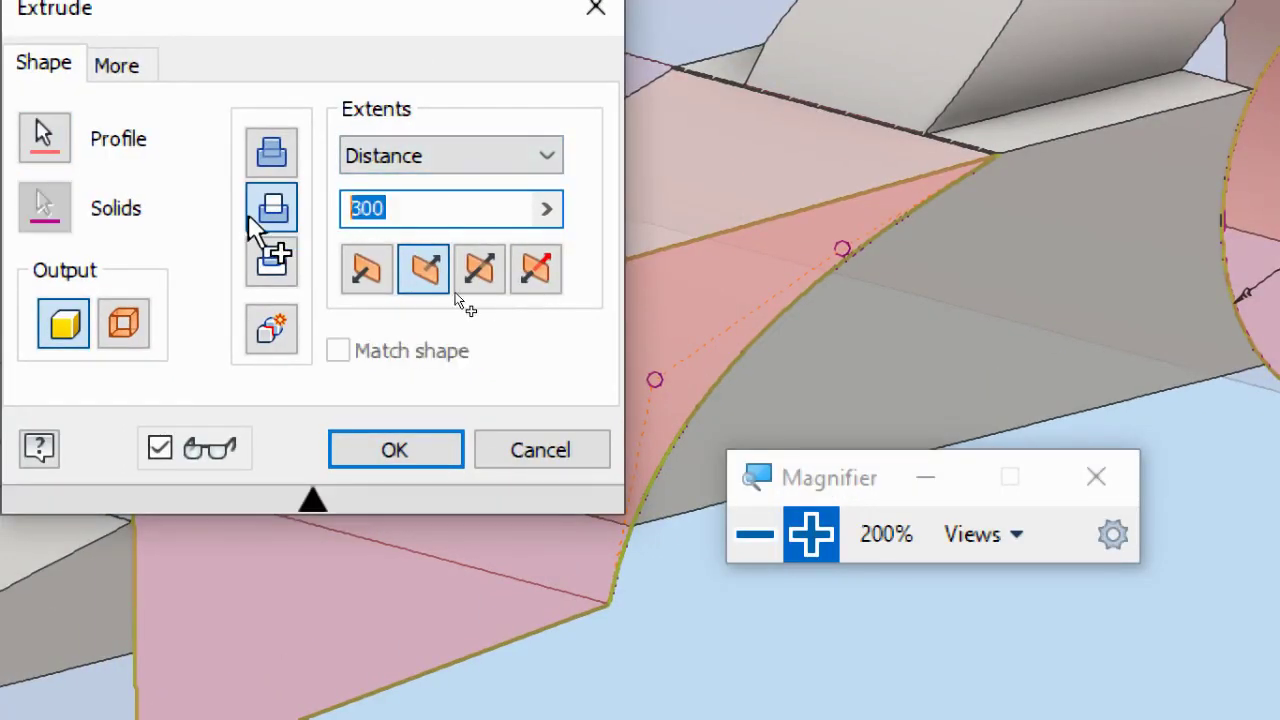
{"action": "type", "text": "10"}
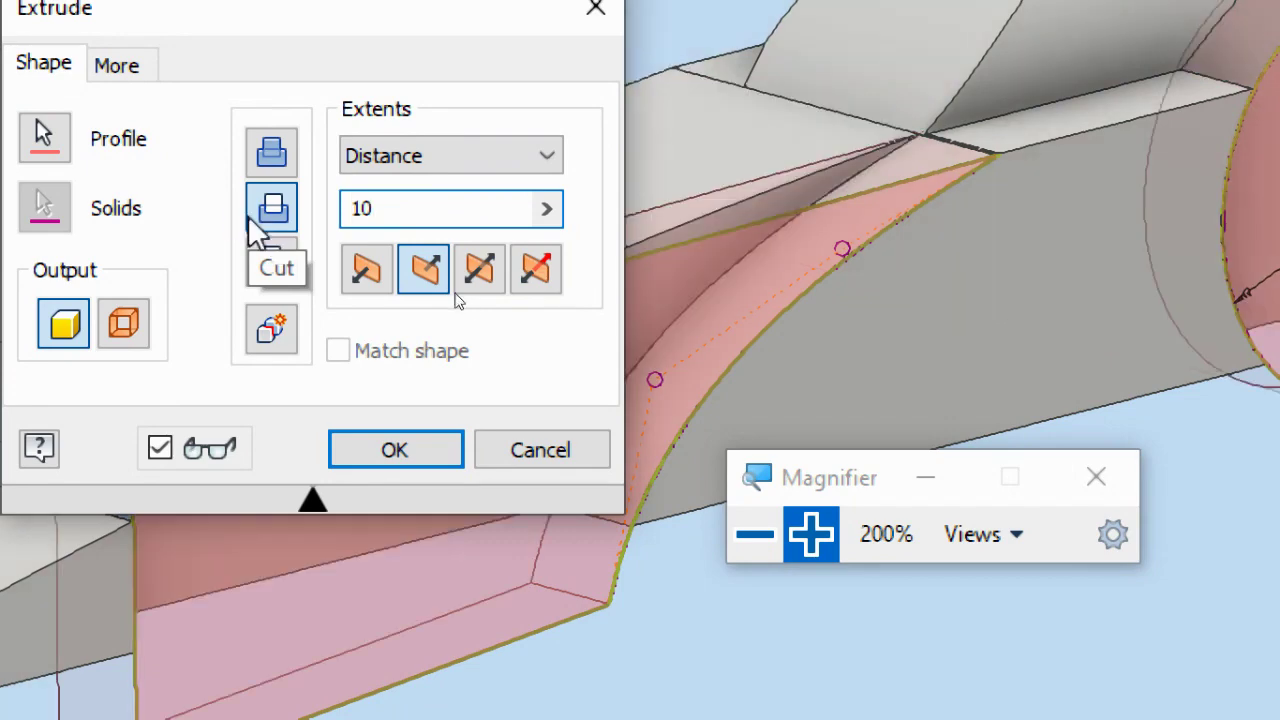
{"action": "left_click", "coordinate": [755, 534]}
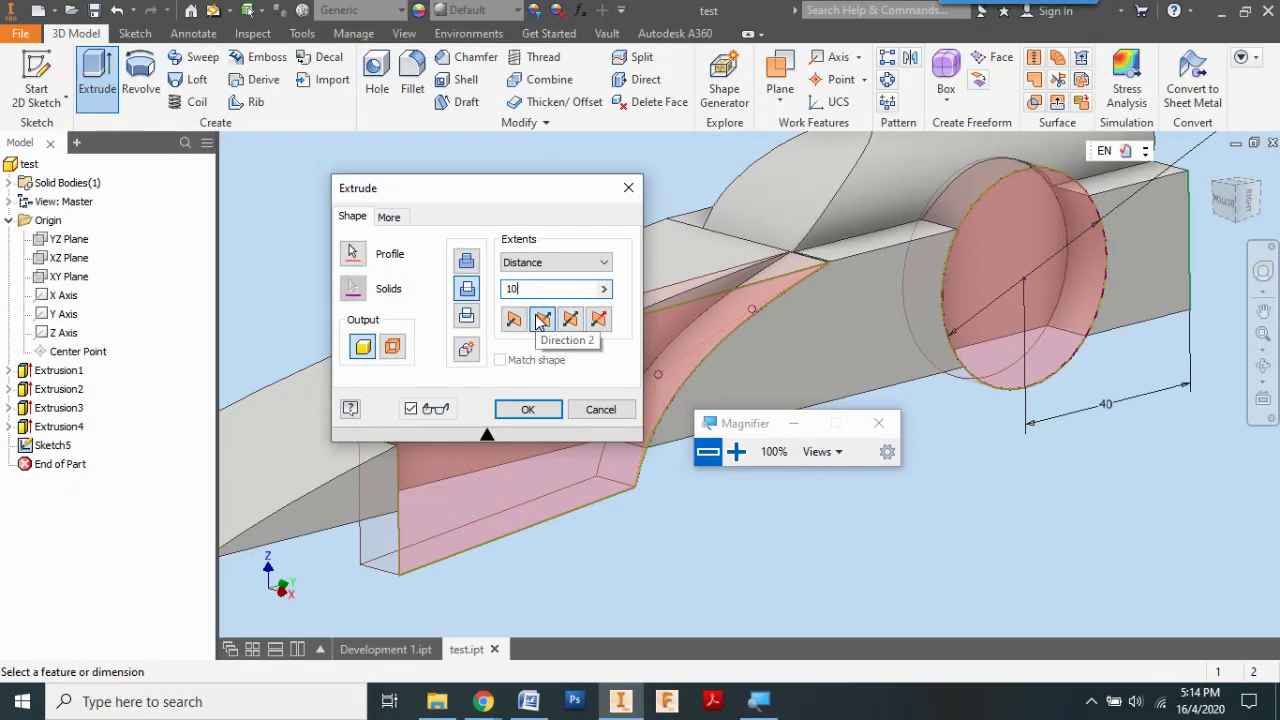
{"action": "key", "text": "BackSpace"}
{"action": "key", "text": "BackSpace"}
{"action": "type", "text": "9"}
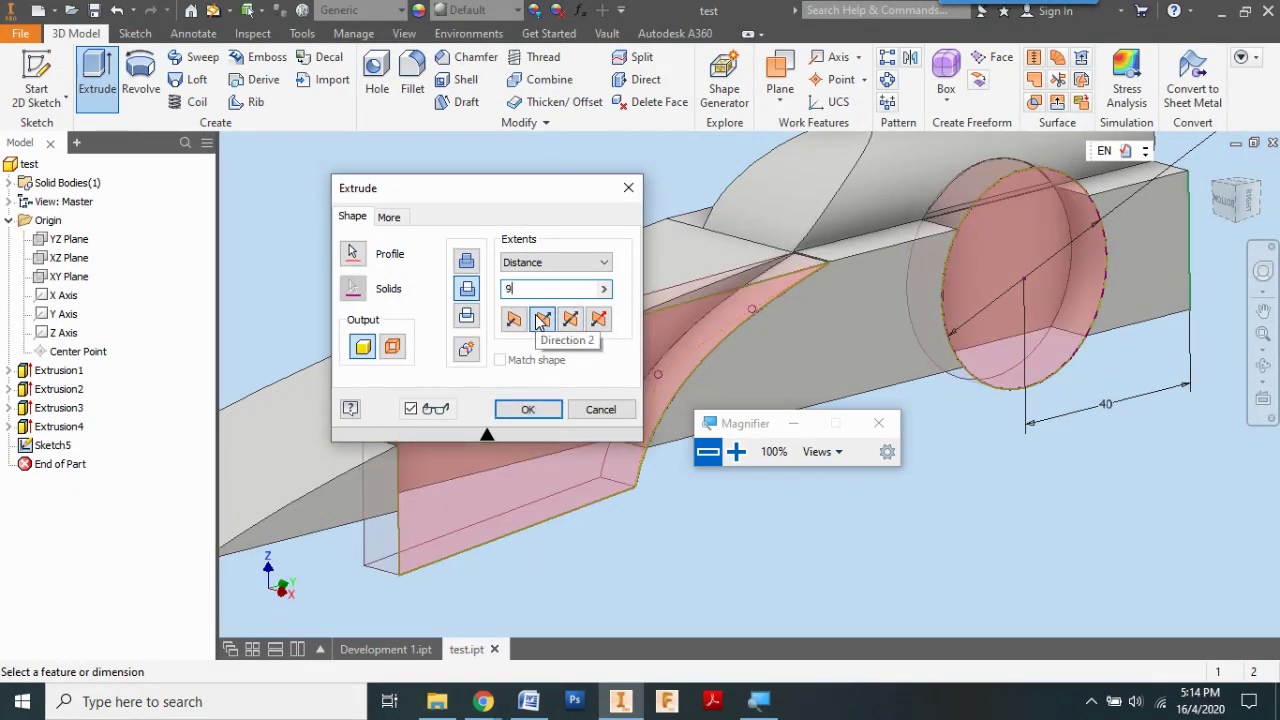
{"action": "left_click", "coordinate": [736, 452]}
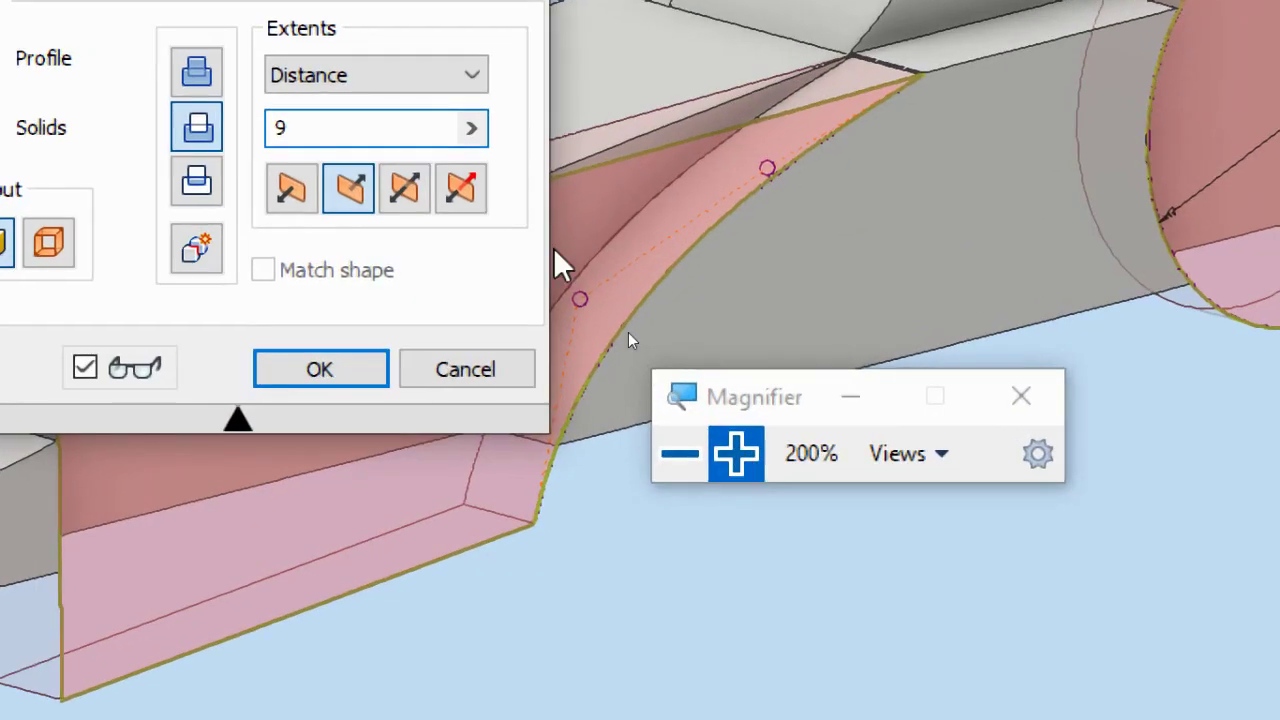
{"action": "left_click", "coordinate": [386, 370]}
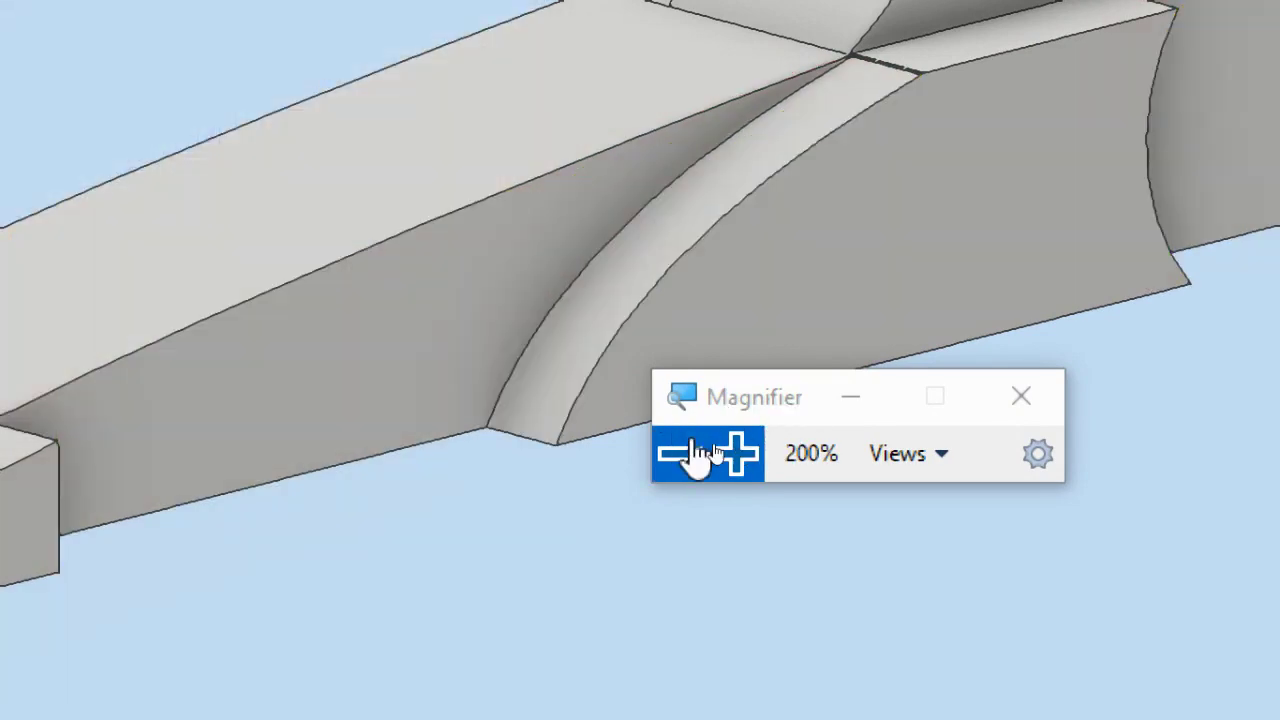
{"action": "left_click", "coordinate": [684, 453]}
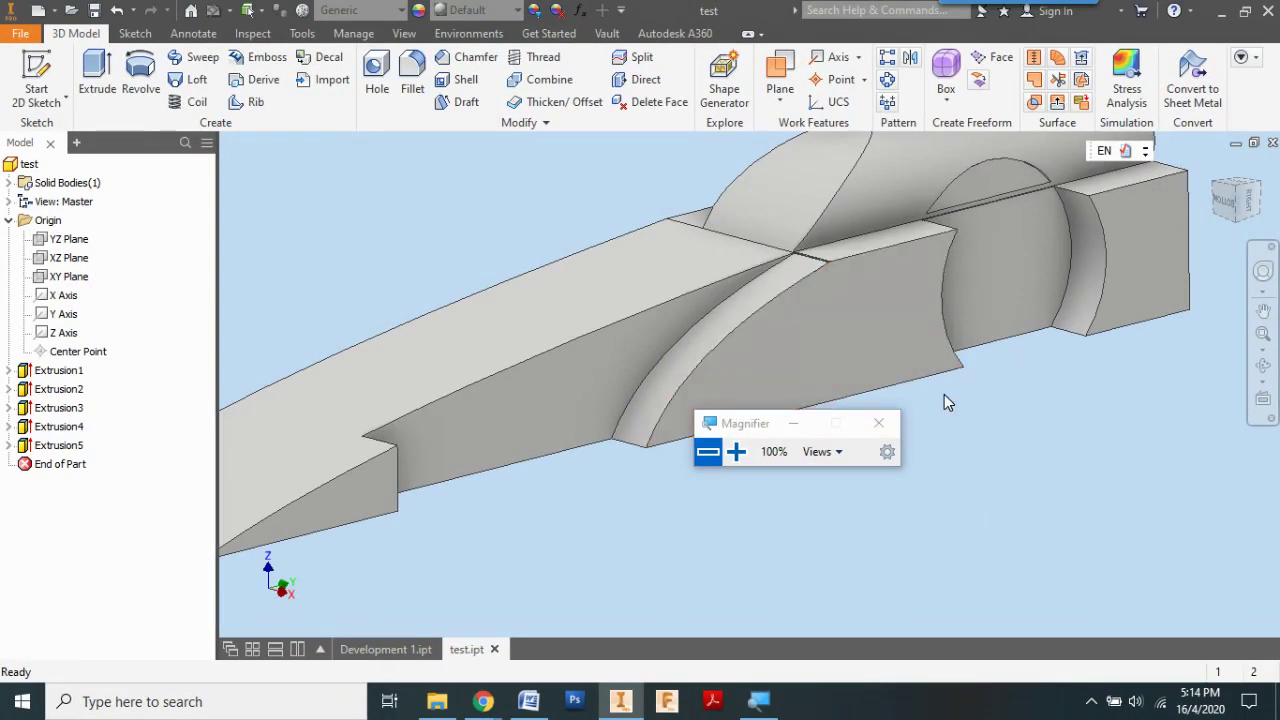
{"action": "scroll", "coordinate": [944, 394], "scroll_direction": "down", "scroll_amount": 3}
{"action": "scroll", "coordinate": [944, 394], "scroll_direction": "up", "scroll_amount": 5}
{"action": "scroll", "coordinate": [944, 394], "scroll_direction": "down", "scroll_amount": 2}
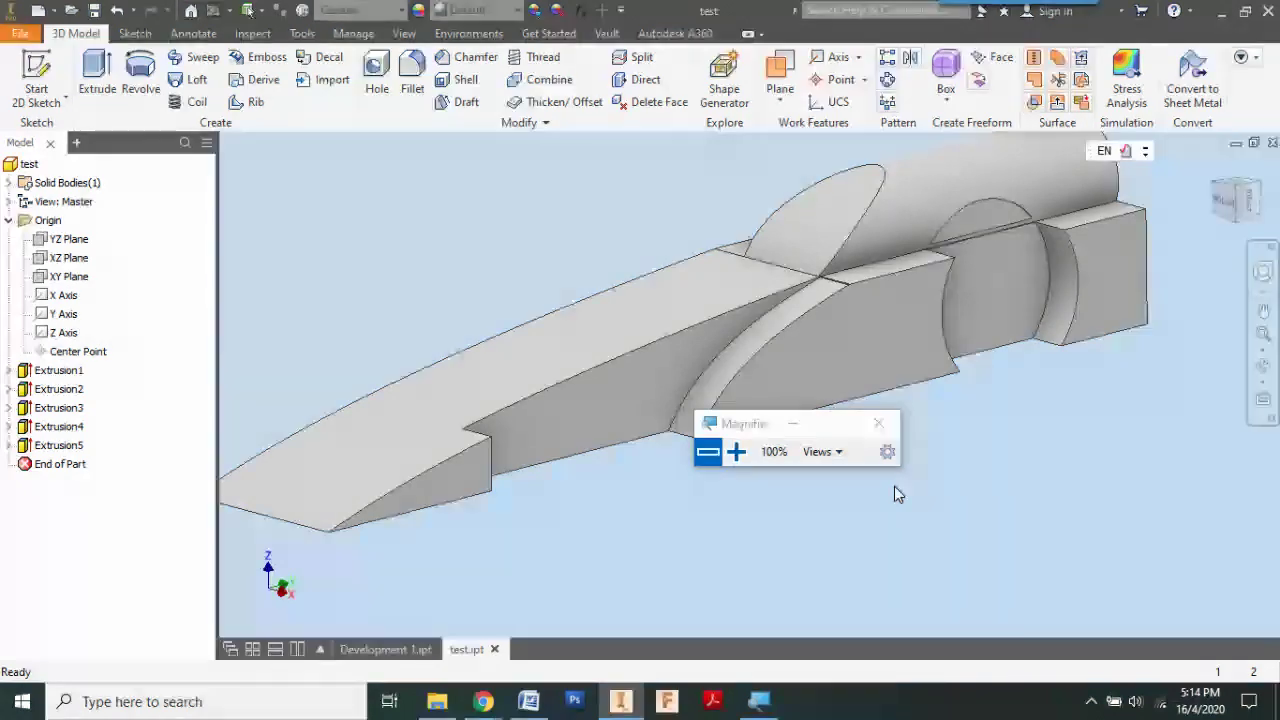
- Switch to the Word notes and review the five-step workflow from starting a sketch to applying features
{"action": "left_click", "coordinate": [532, 703]}
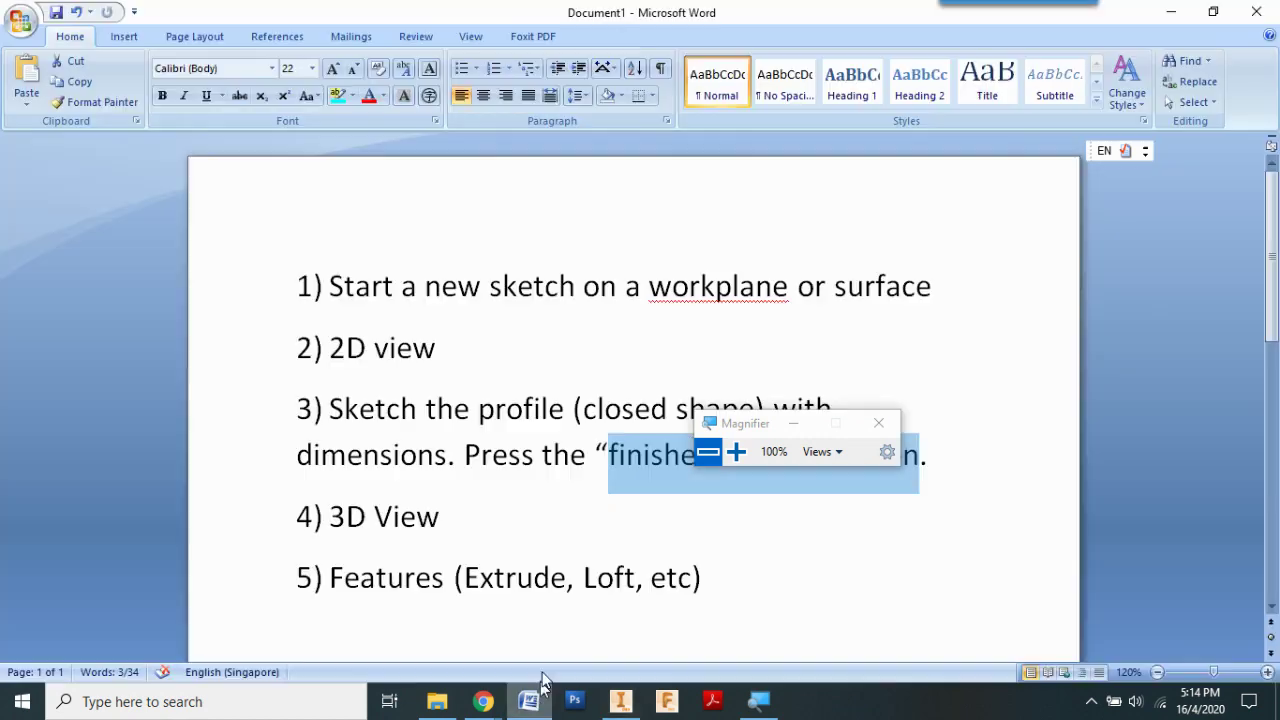
{"action": "left_click_drag", "start_coordinate": [741, 428], "coordinate": [857, 514]}
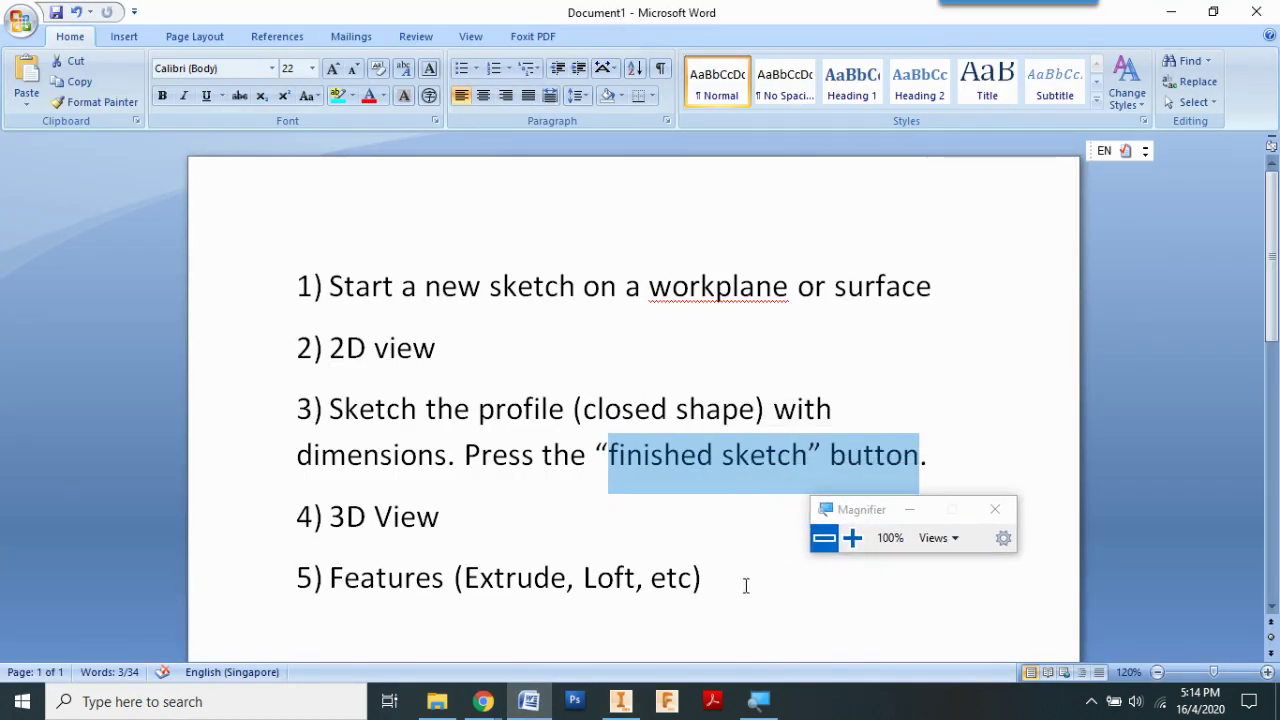
{"action": "left_click_drag", "start_coordinate": [746, 586], "coordinate": [297, 297]}
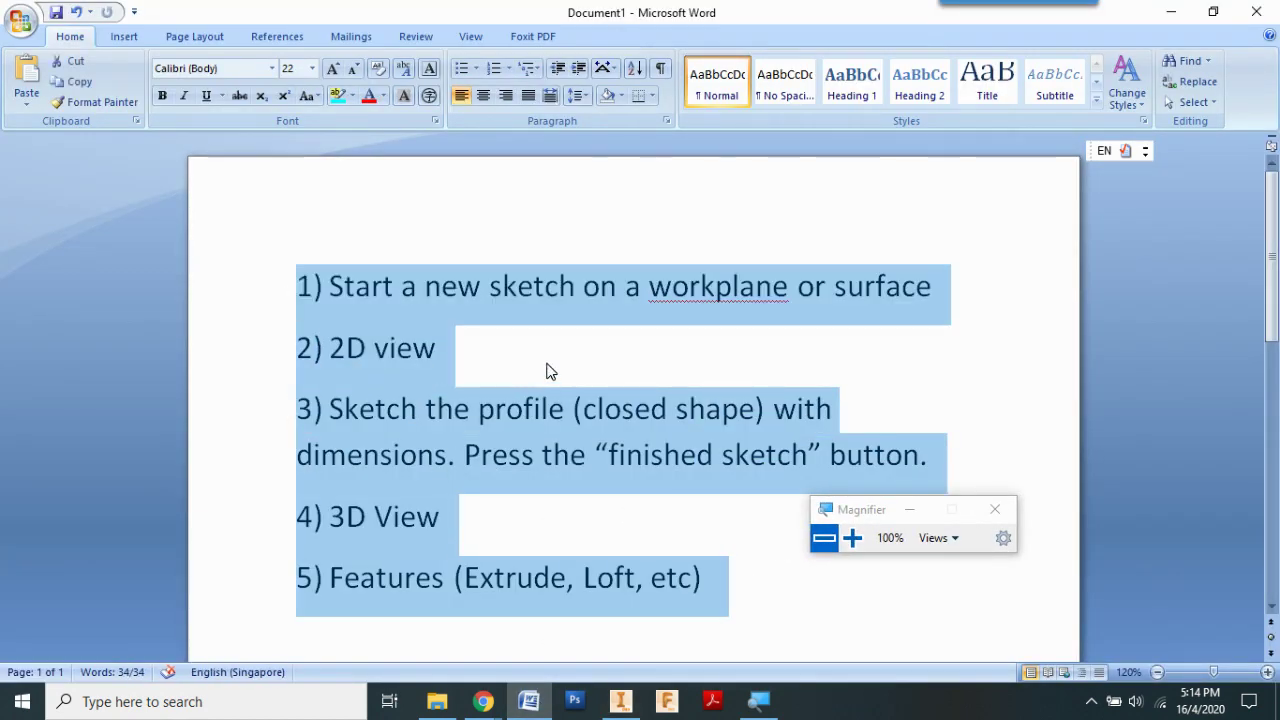
{"action": "left_click", "coordinate": [547, 371]}
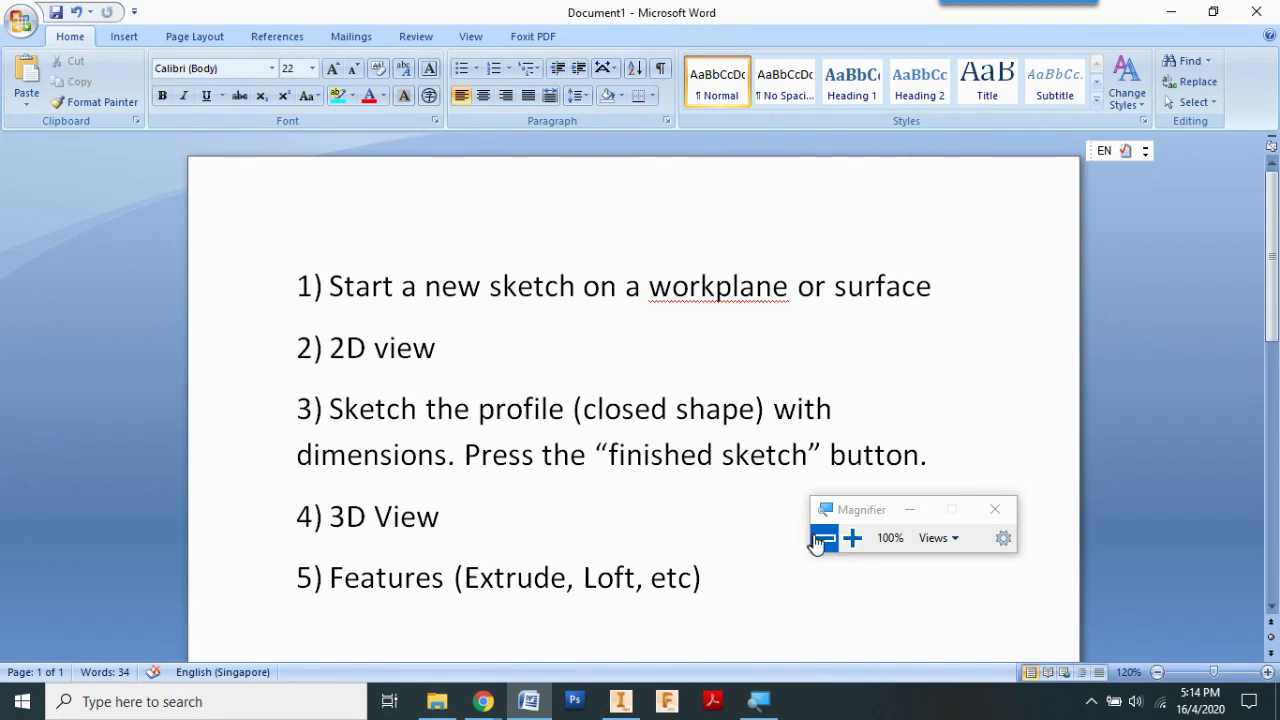
- Switch back to Inventor and start a Mirror with the side cut Extrusion5 as the feature to mirror
{"action": "left_click", "coordinate": [620, 701]}
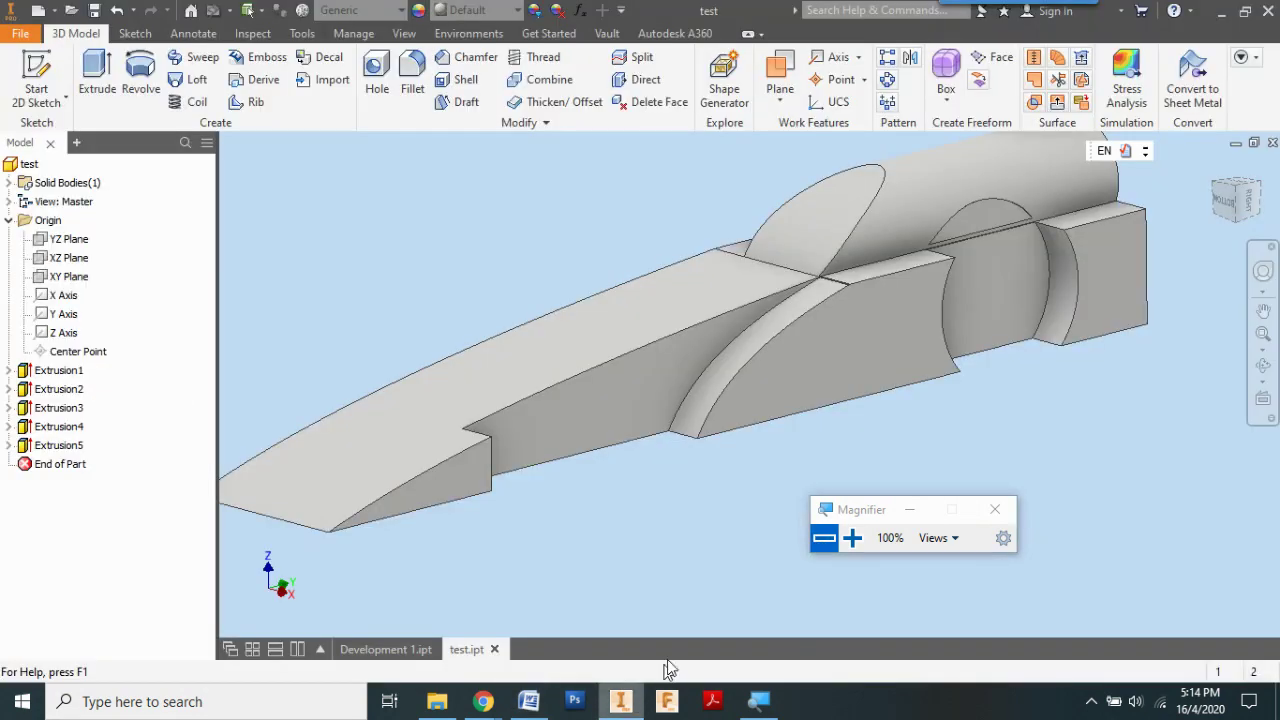
{"action": "left_click", "coordinate": [852, 539]}
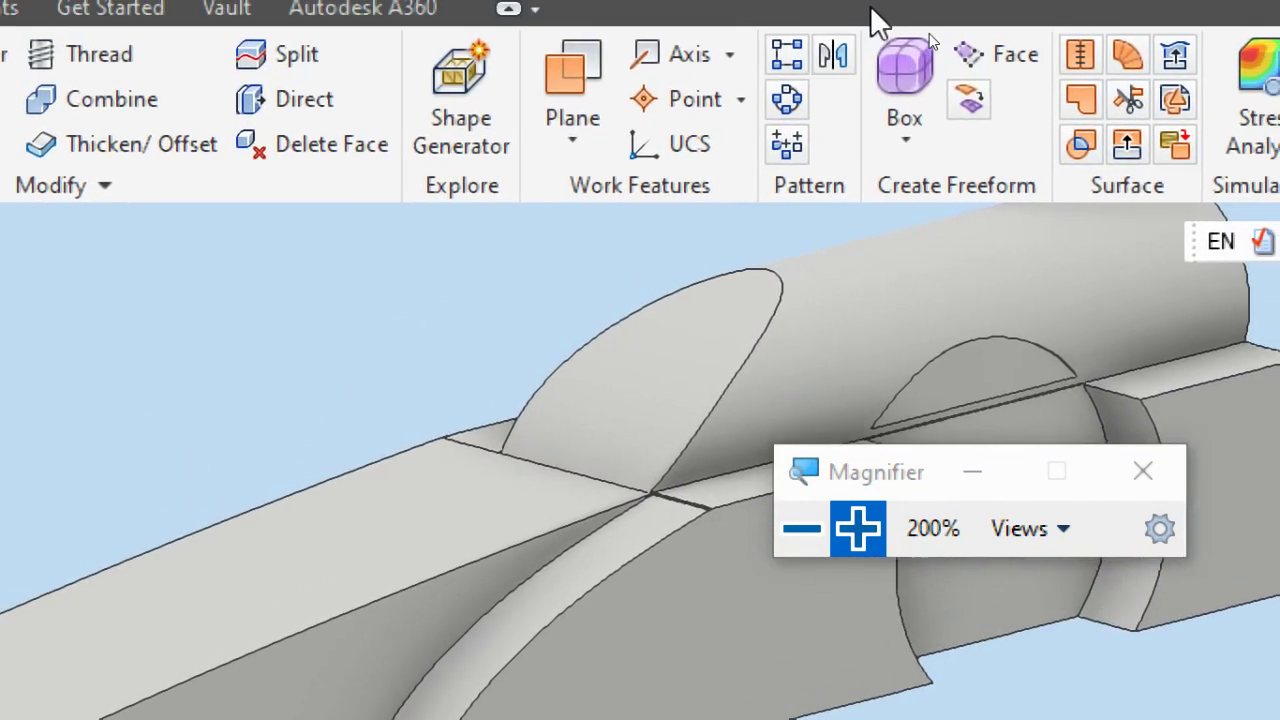
{"action": "left_click", "coordinate": [848, 70]}
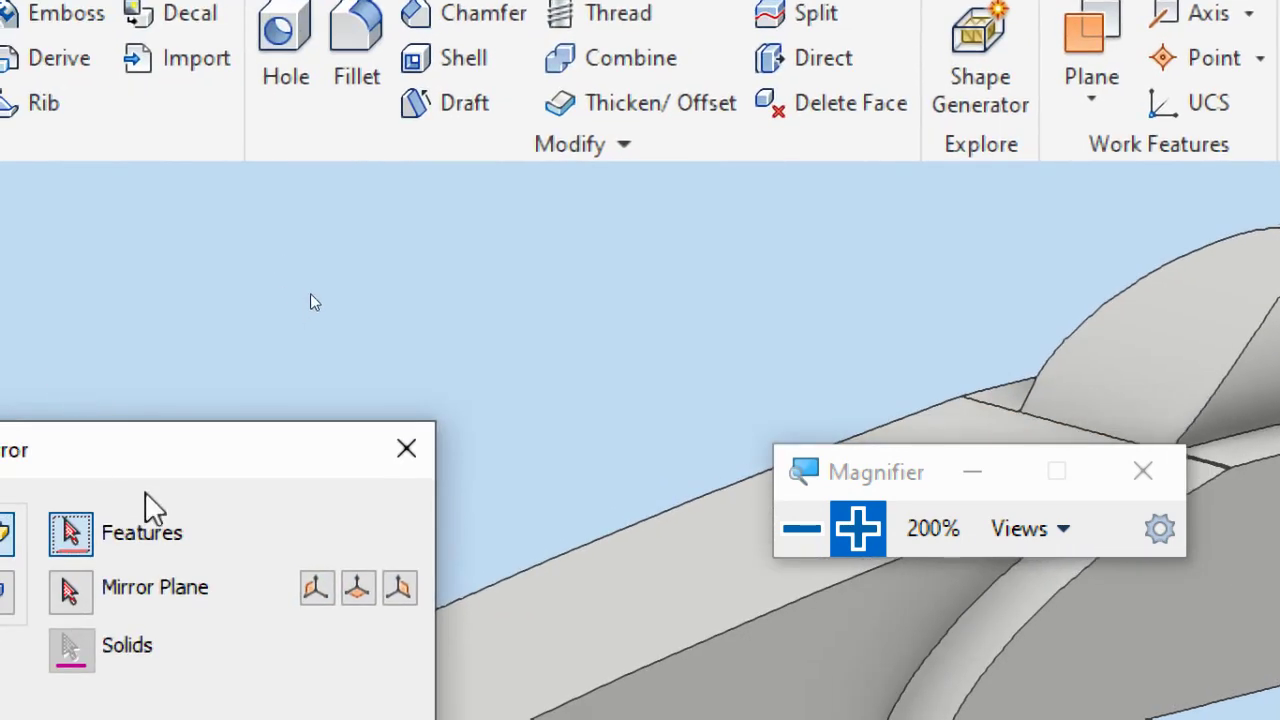
{"action": "left_click_drag", "start_coordinate": [165, 472], "coordinate": [471, 251]}
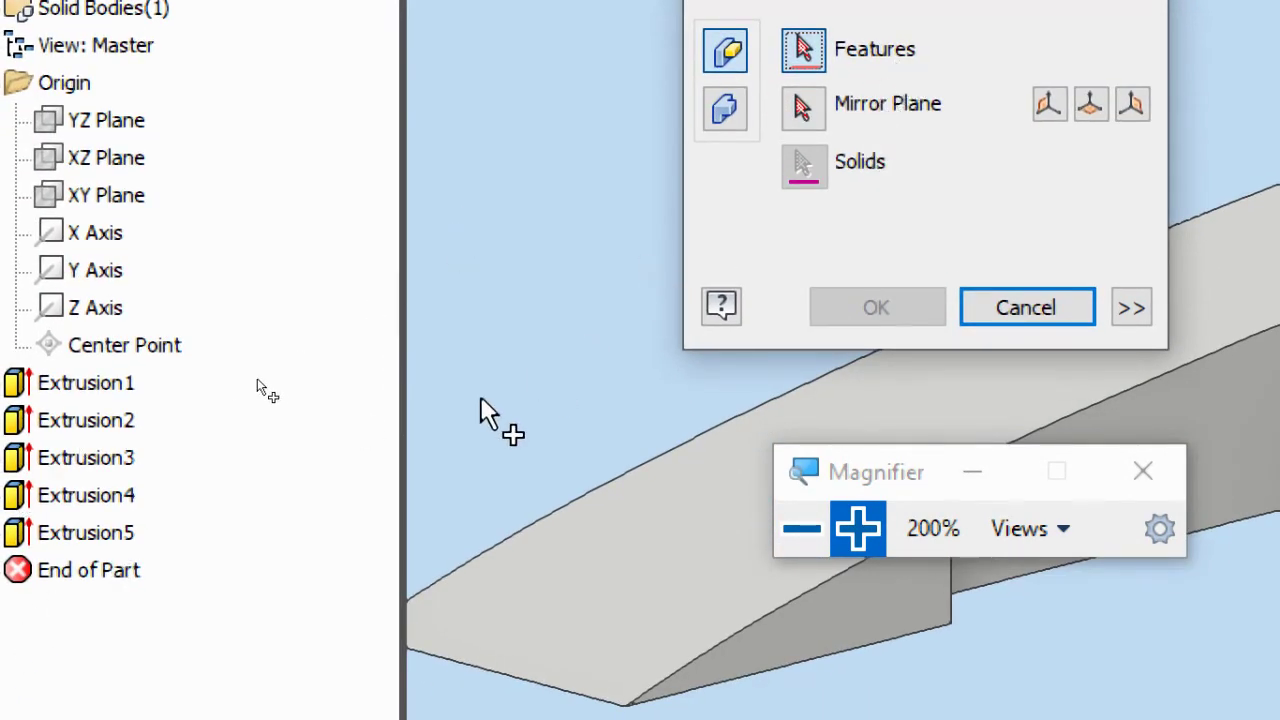
{"action": "left_click", "coordinate": [92, 540]}
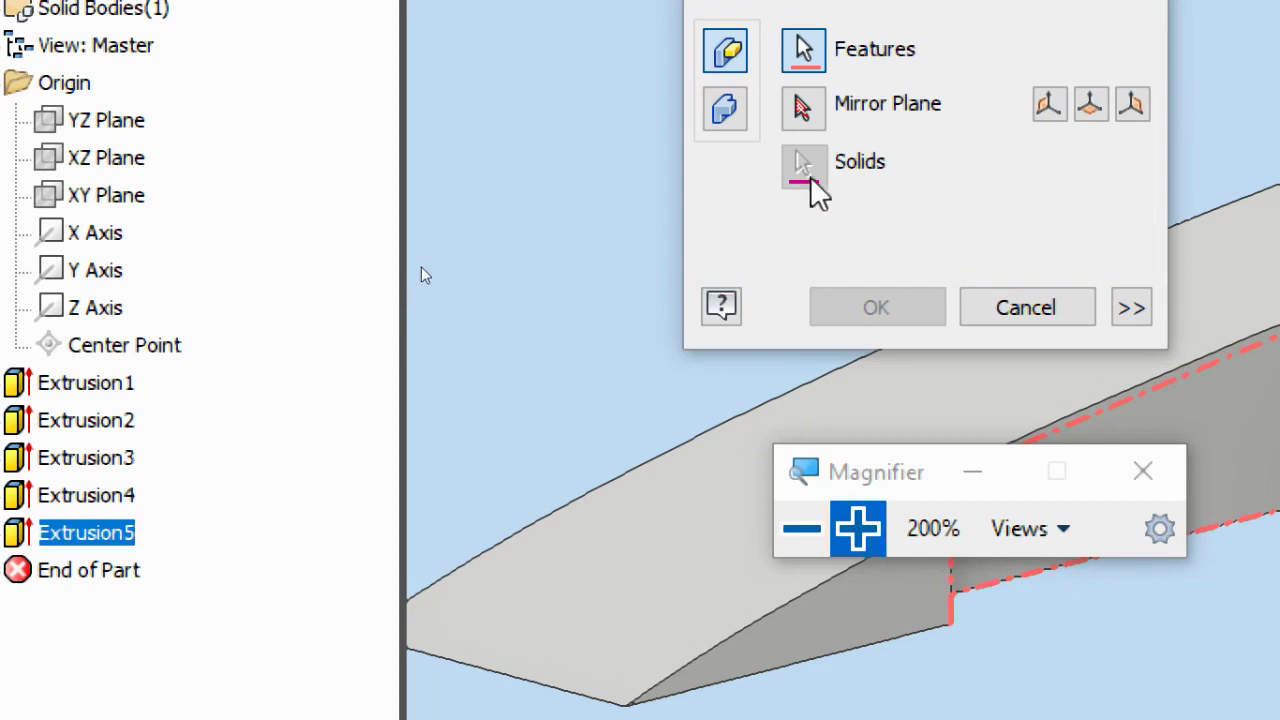
- Choose the origin YZ Plane as the mirror plane and complete the mirror of the side cut
{"action": "left_click", "coordinate": [806, 110]}
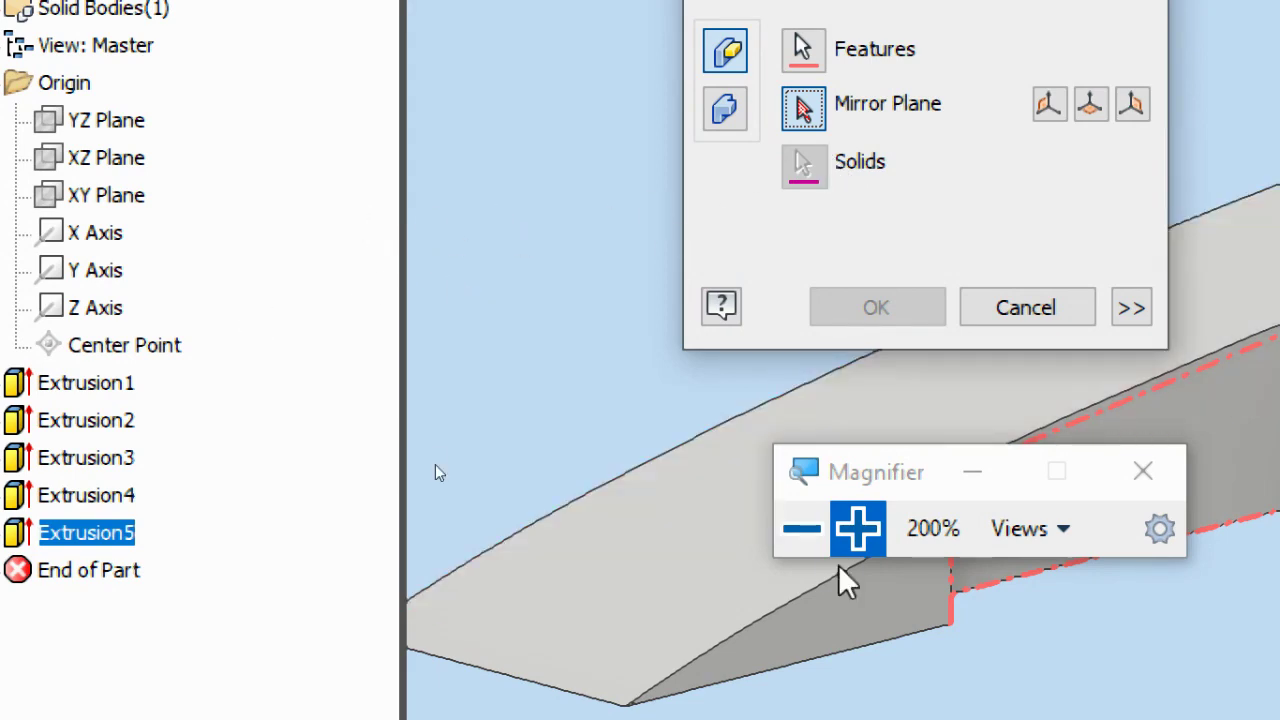
{"action": "left_click", "coordinate": [804, 532]}
{"action": "left_click_drag", "start_coordinate": [432, 422], "coordinate": [447, 431]}
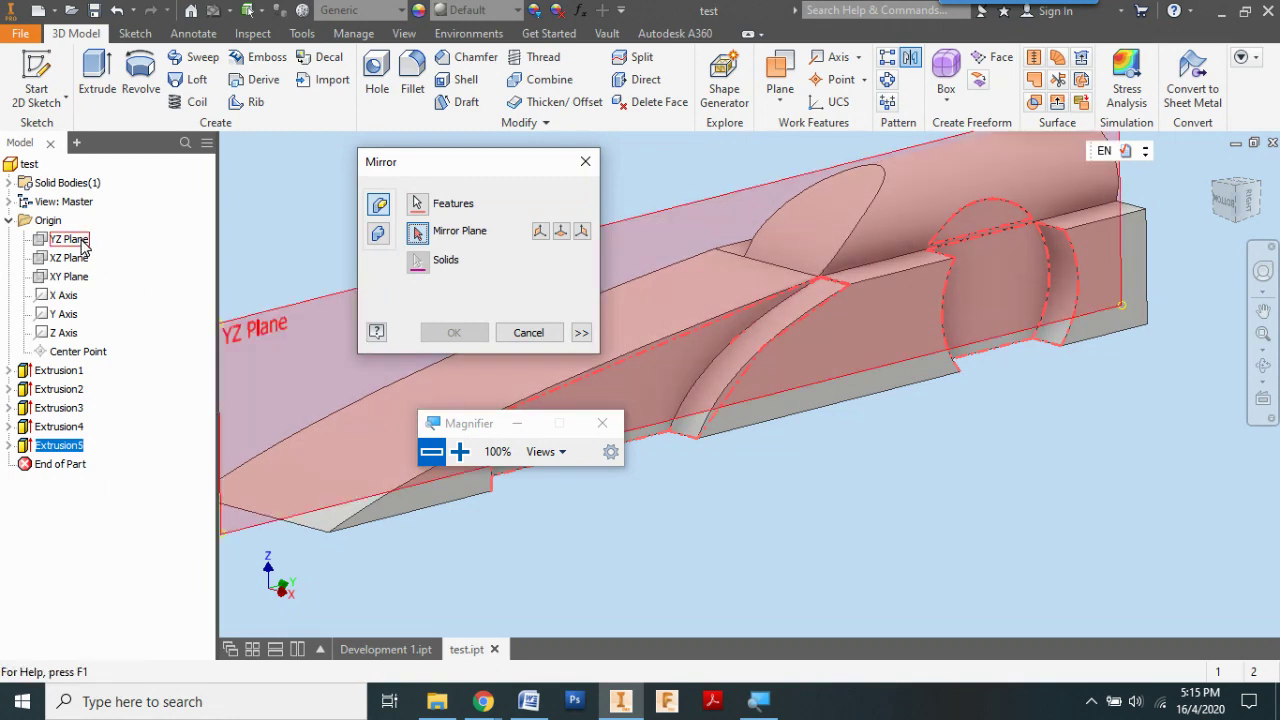
{"action": "left_click", "coordinate": [82, 243]}
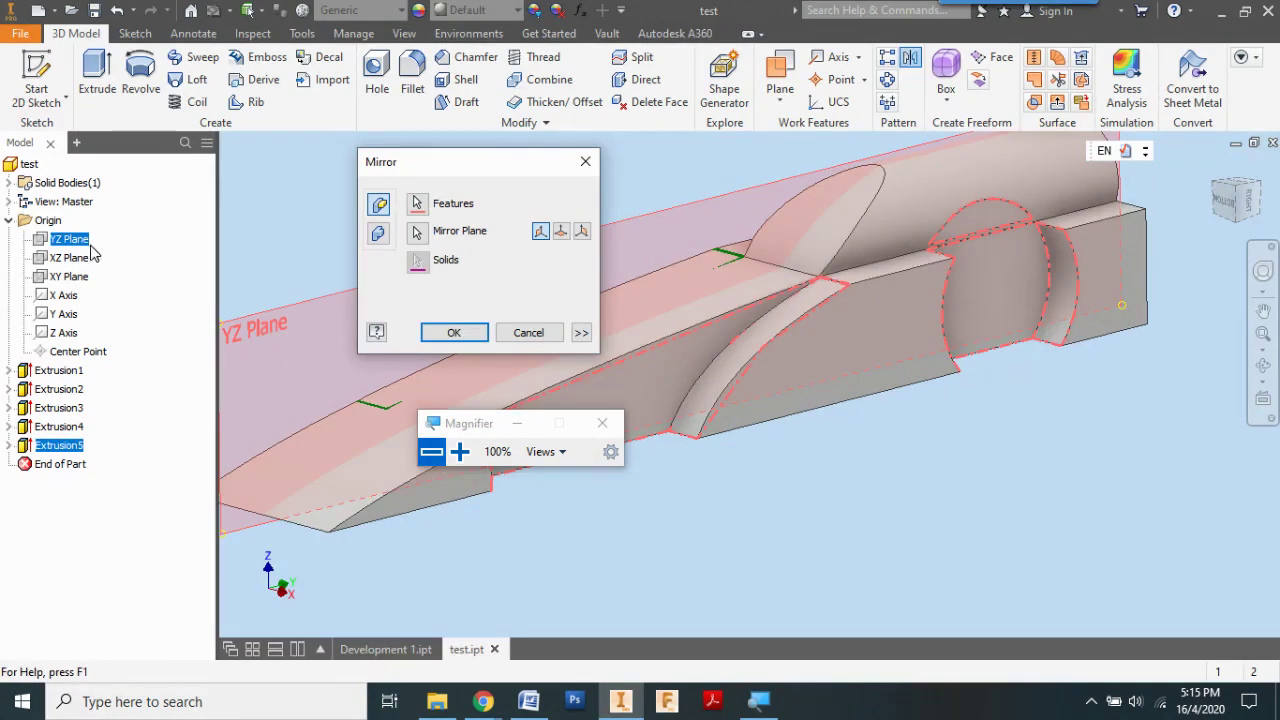
{"action": "left_click", "coordinate": [459, 451]}
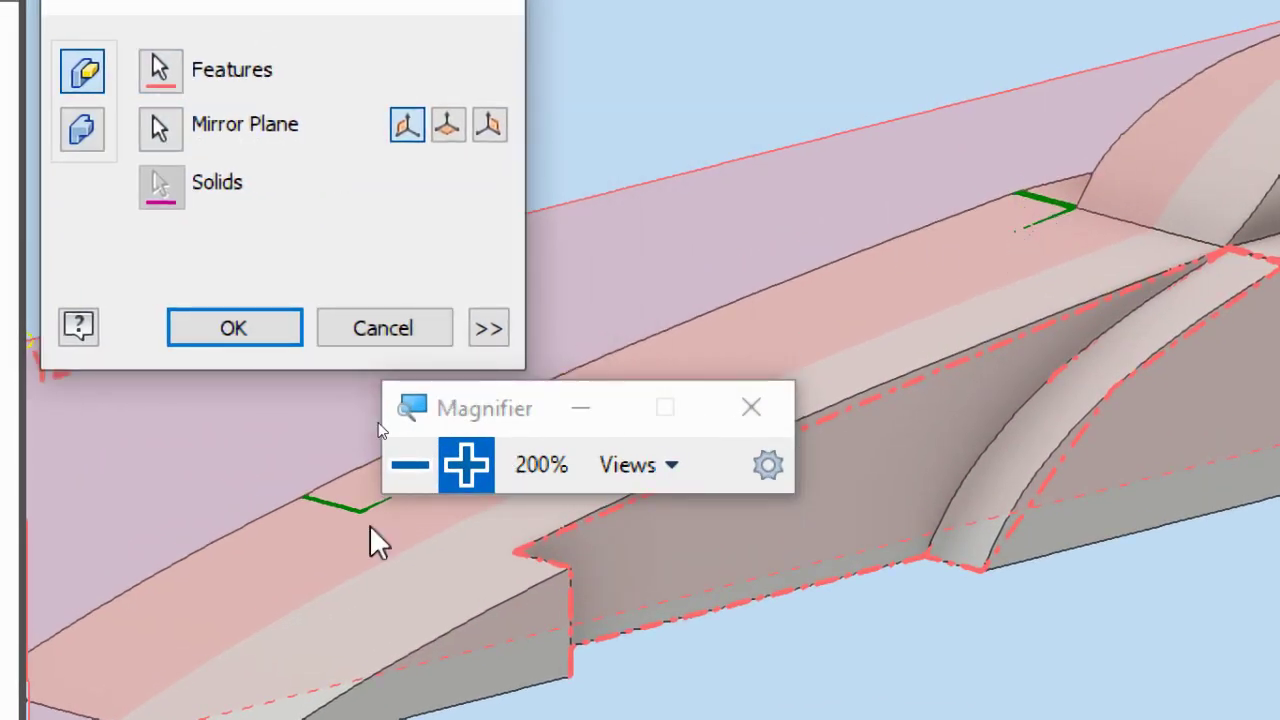
{"action": "left_click_drag", "start_coordinate": [505, 415], "coordinate": [711, 640]}
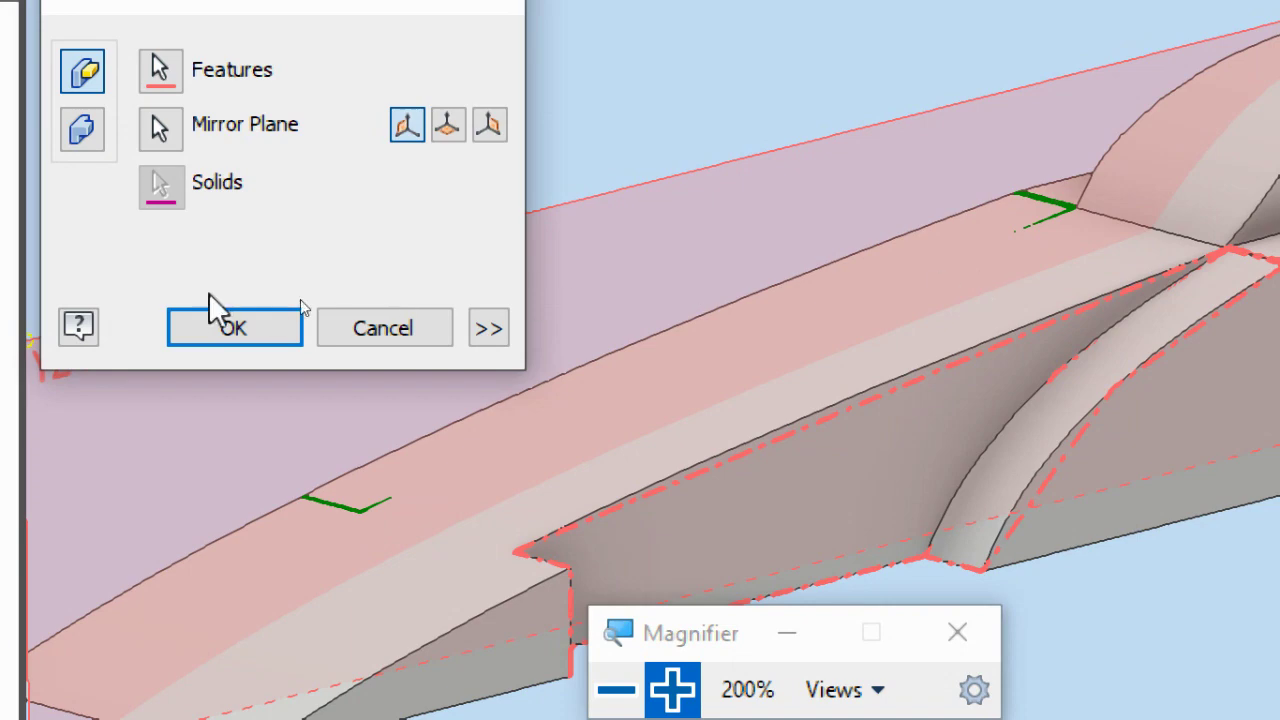
{"action": "left_click", "coordinate": [205, 334]}
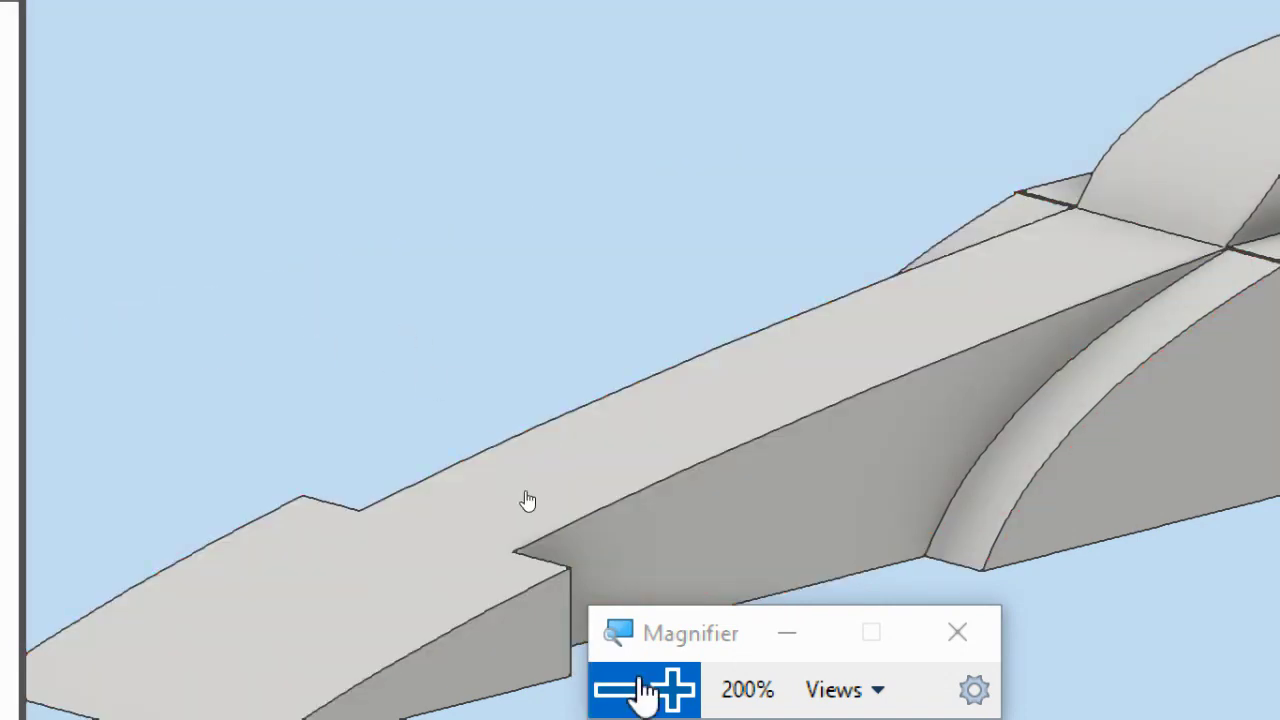
{"action": "left_click", "coordinate": [645, 690]}
- Inspect the mirrored cuts on the body from several angles and switch to the Development 1 reference part
{"action": "key", "text": "F4"}
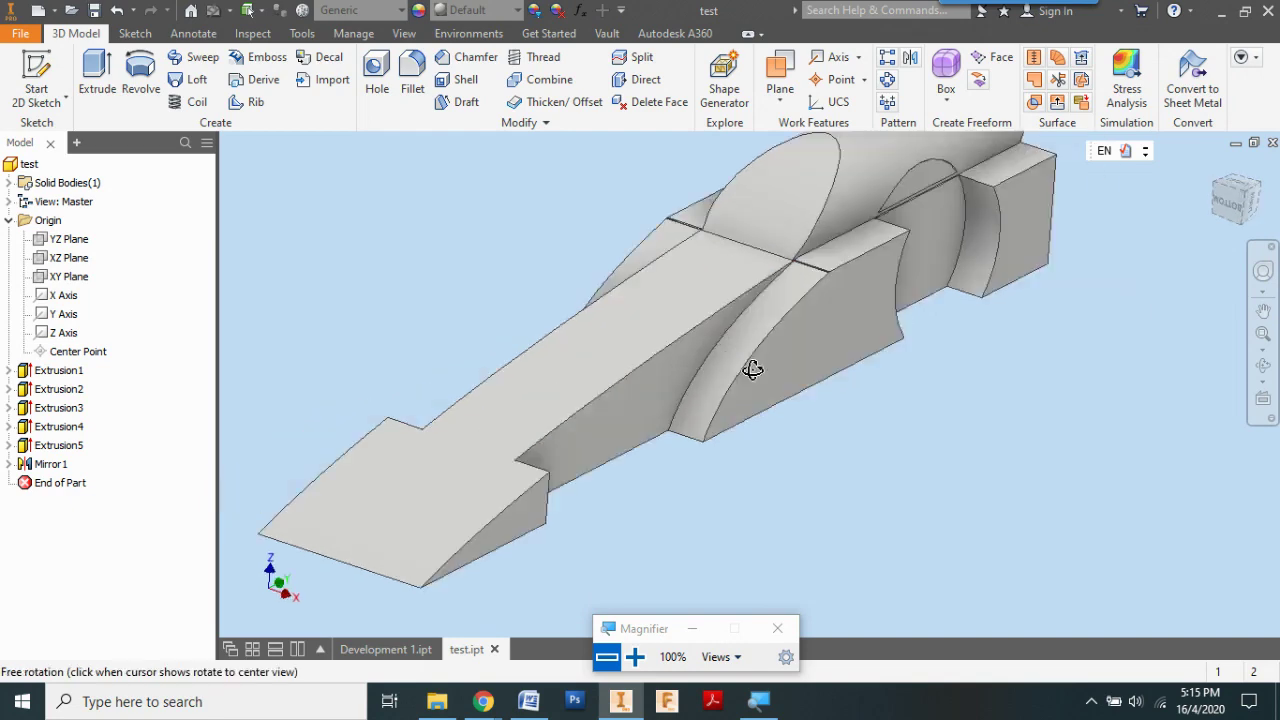
{"action": "left_click_drag", "start_coordinate": [752, 369], "coordinate": [722, 371]}
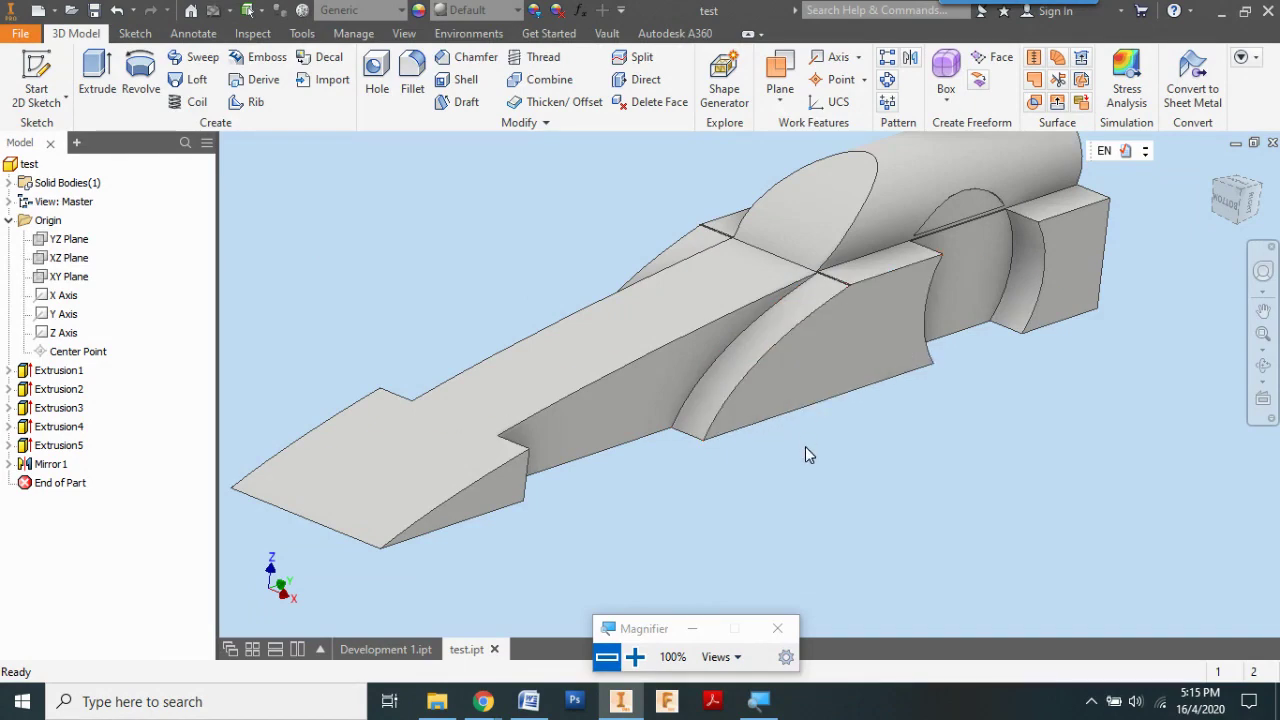
{"action": "middle_click_drag", "start_coordinate": [806, 447], "coordinate": [808, 443], "text": "shift"}
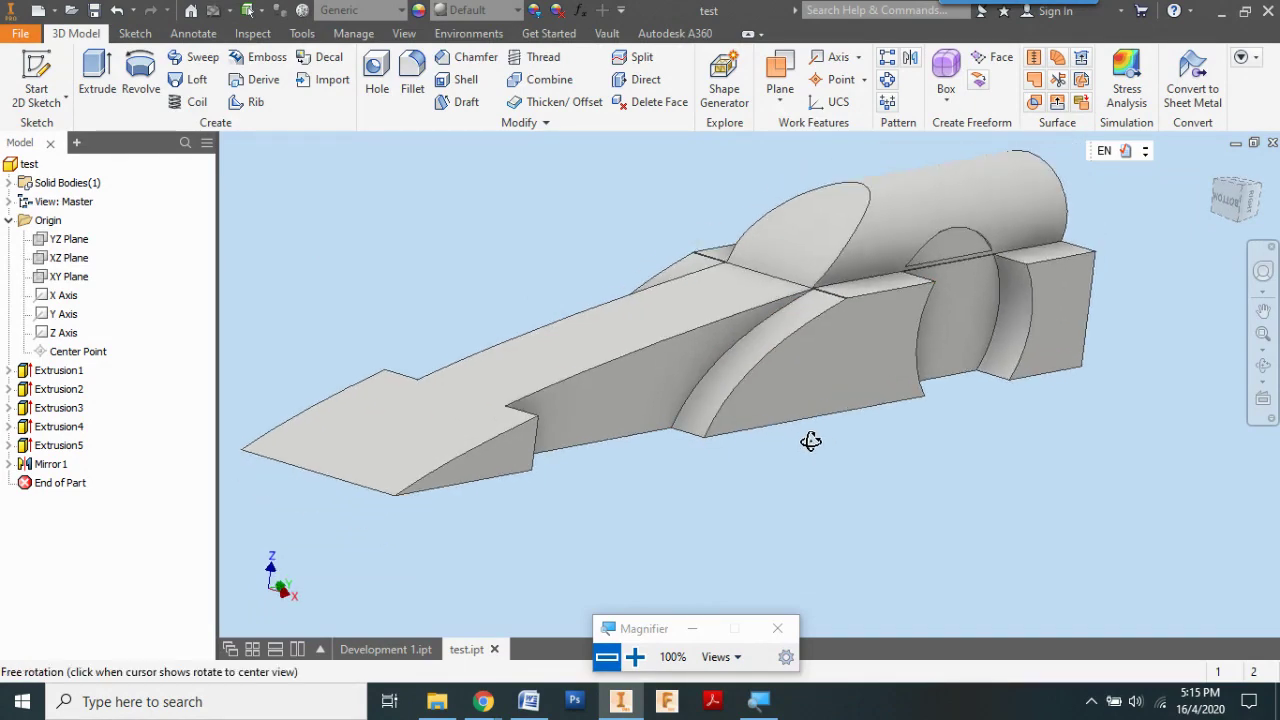
{"action": "left_click", "coordinate": [389, 649]}
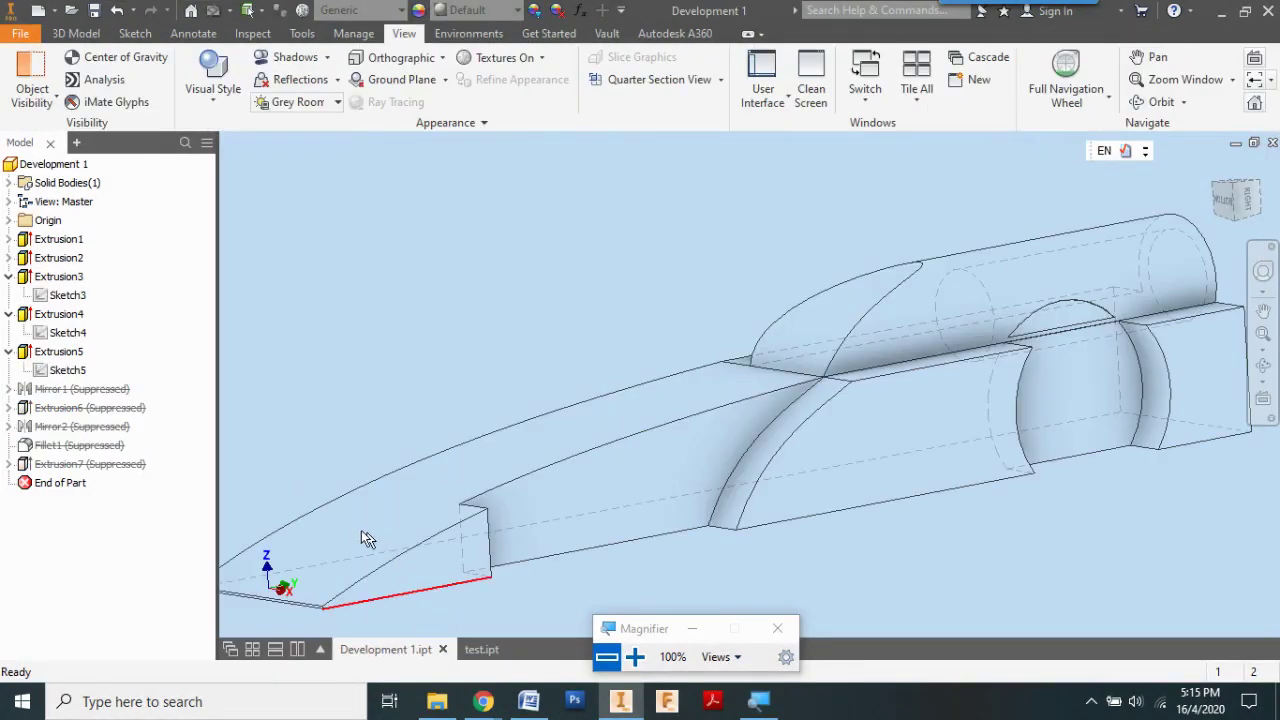
- Unsuppress Mirror1 and Extrusion6 in the Development 1 reference part
{"action": "right_click", "coordinate": [88, 391]}
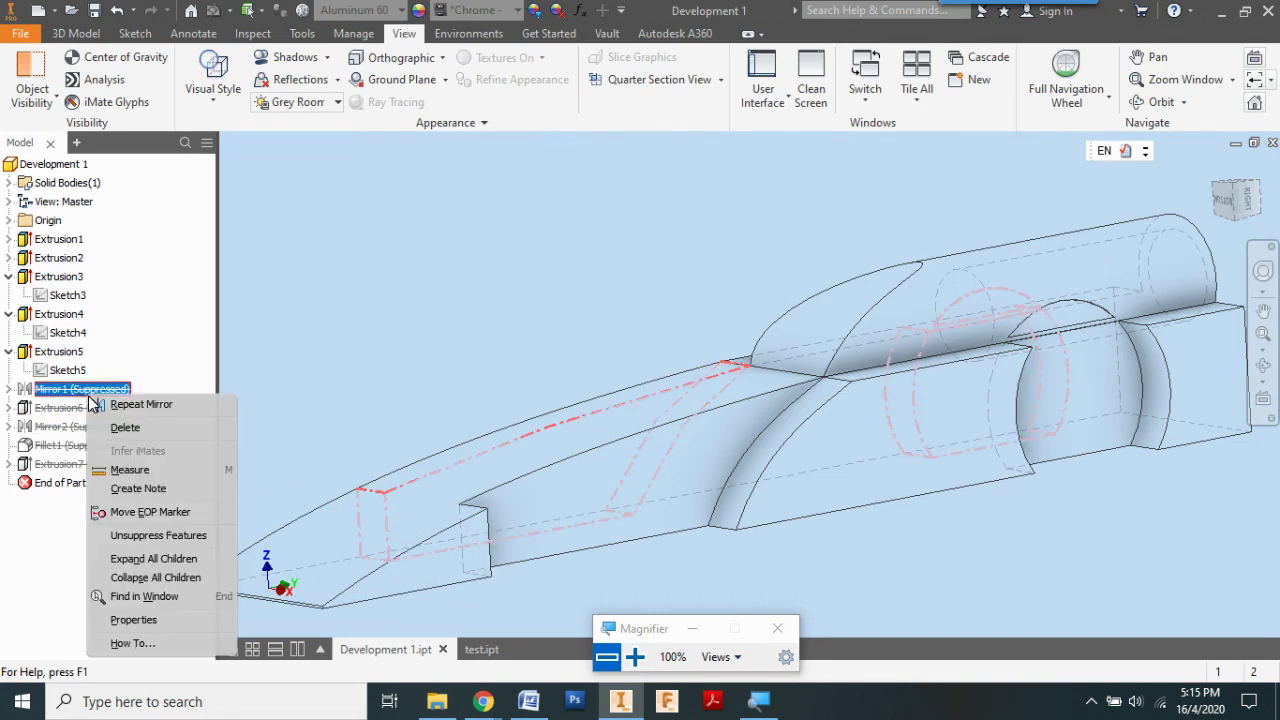
{"action": "left_click", "coordinate": [150, 535]}
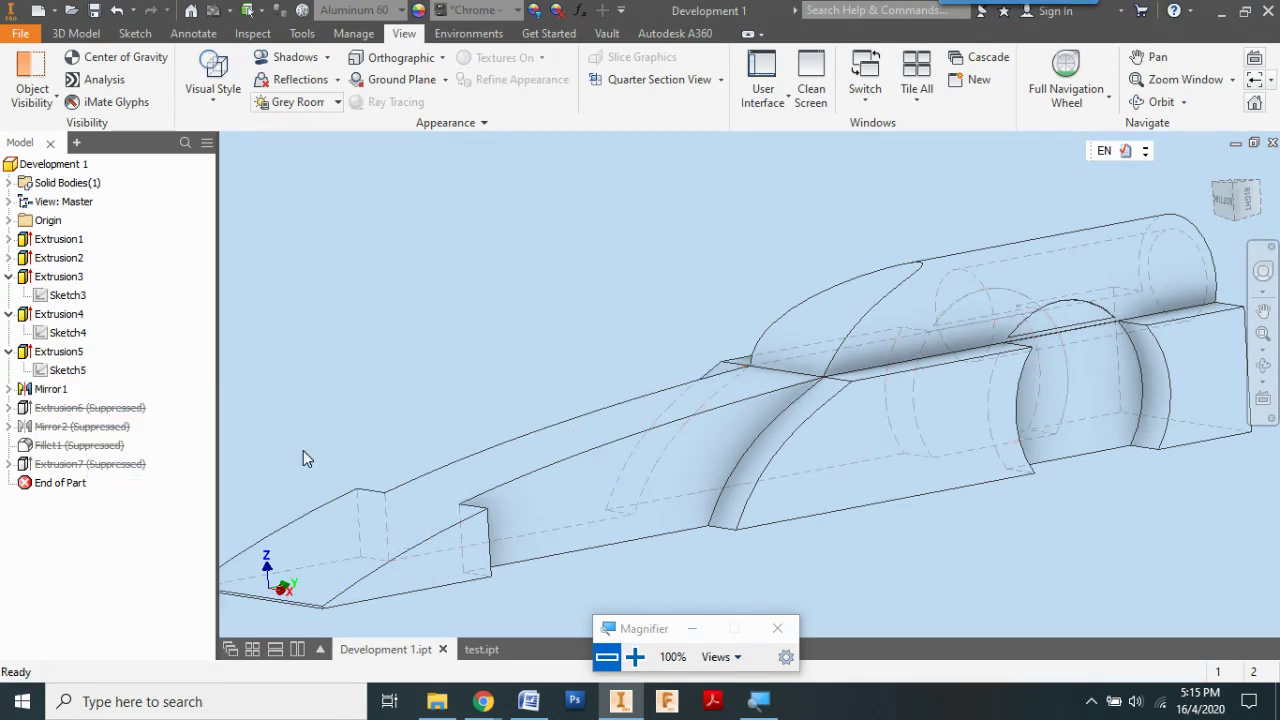
{"action": "left_click", "coordinate": [92, 409]}
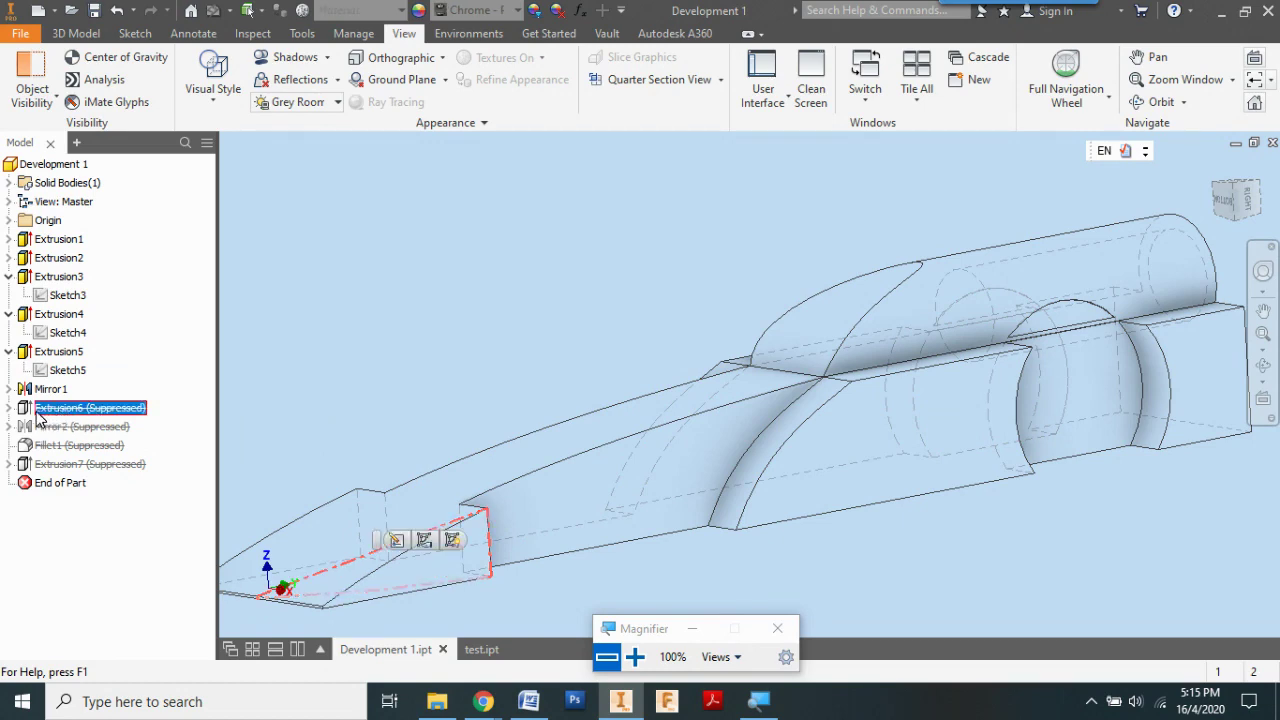
{"action": "right_click", "coordinate": [68, 416]}
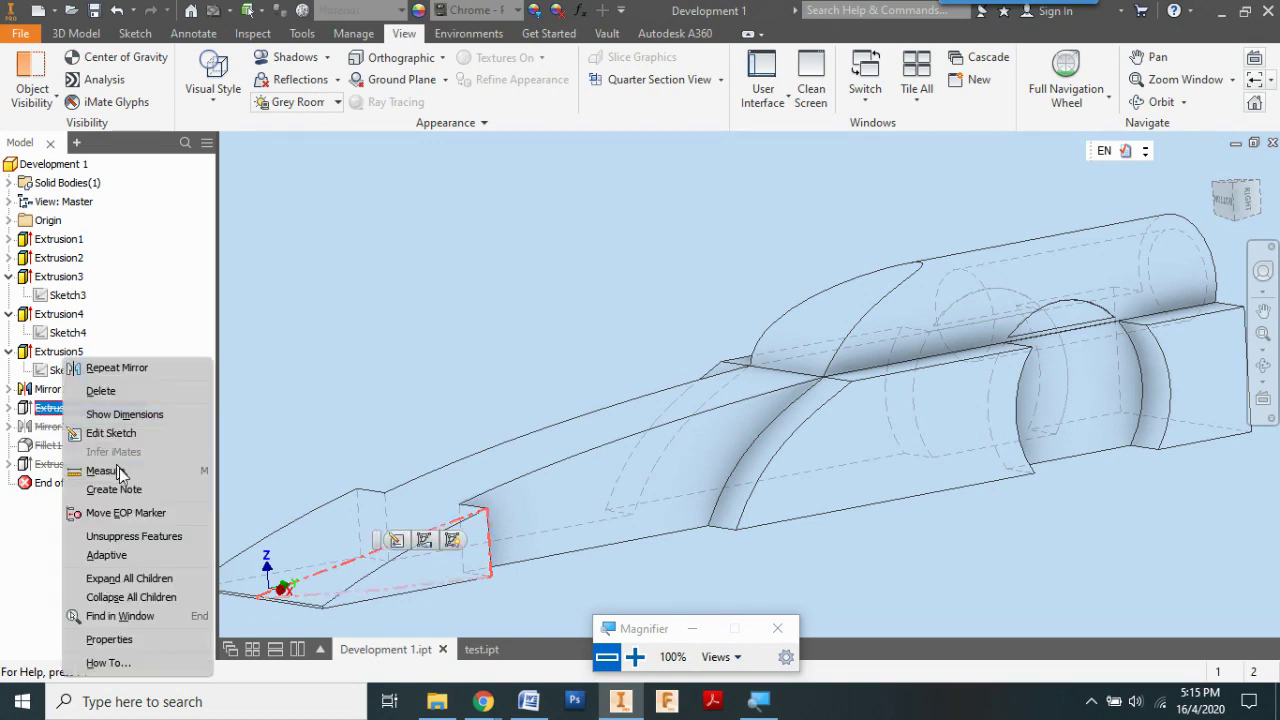
{"action": "left_click", "coordinate": [150, 539]}
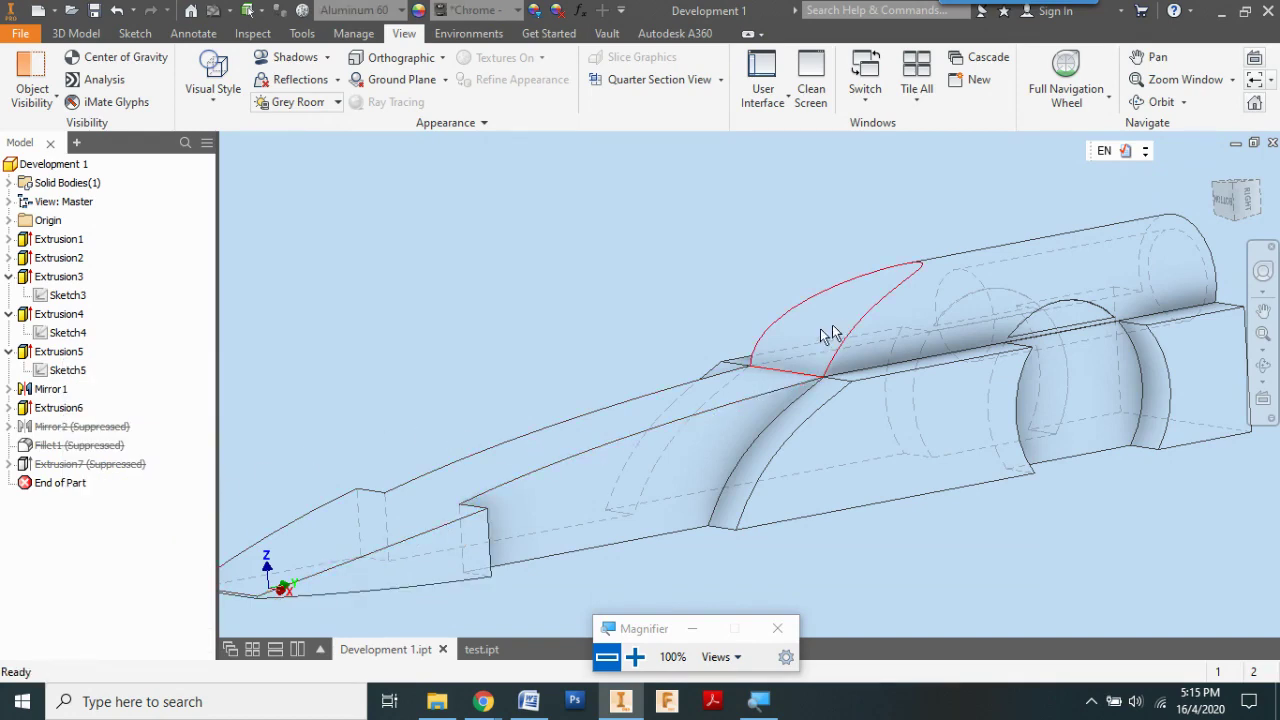
- Set the reference part's visual style to Realistic and browse the available appearances in the Inventor Material Library
{"action": "left_click", "coordinate": [214, 90]}
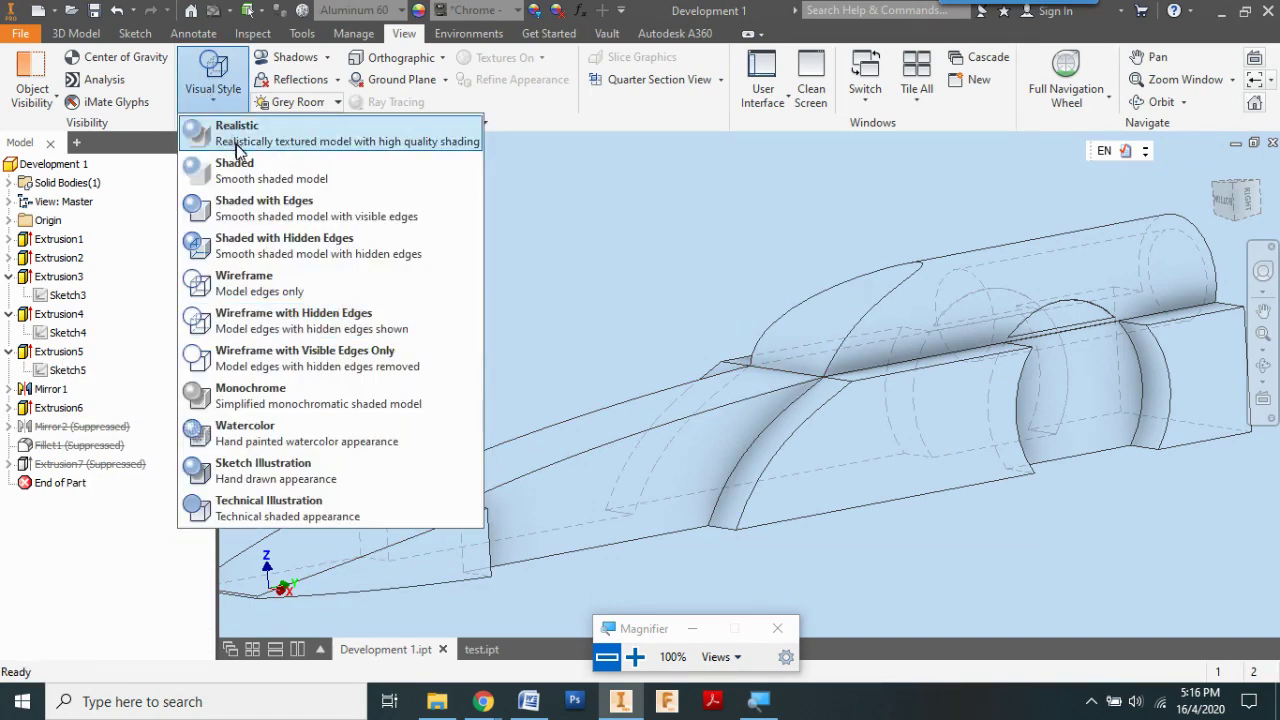
{"action": "left_click", "coordinate": [270, 172]}
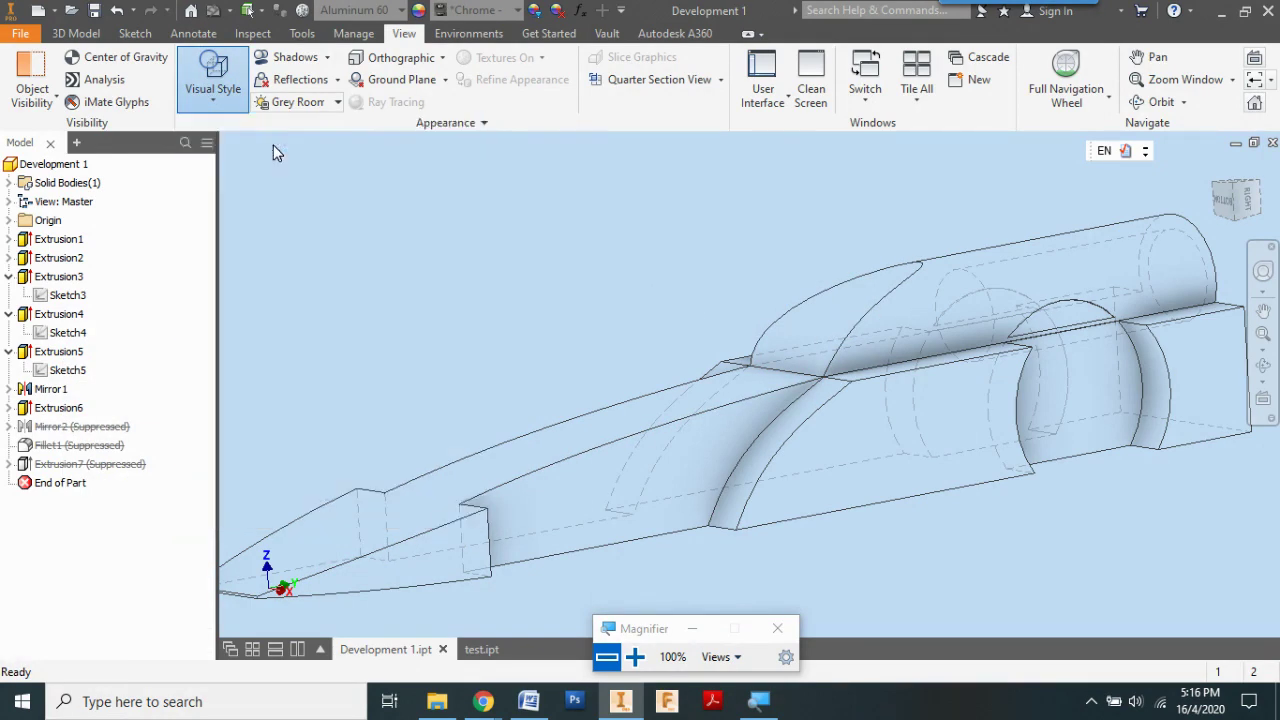
{"action": "left_click", "coordinate": [474, 11]}
{"action": "scroll", "coordinate": [519, 303], "scroll_direction": "down", "scroll_amount": 20}
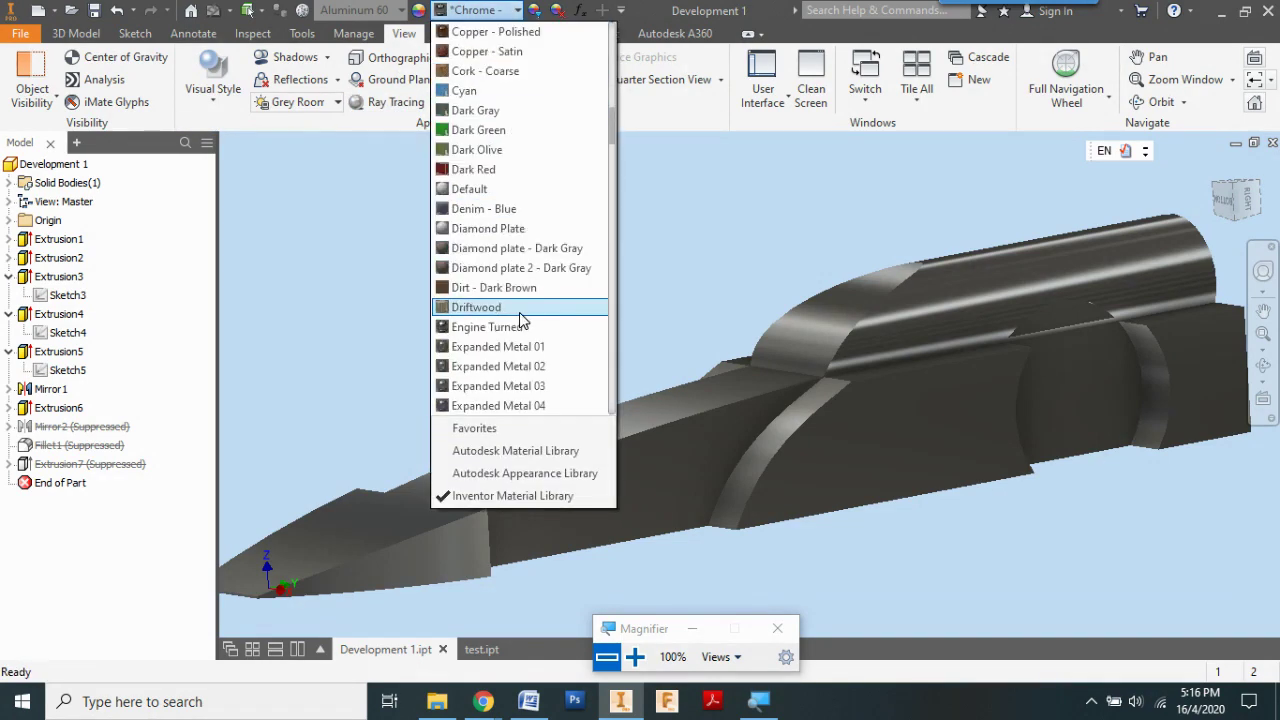
{"action": "scroll", "coordinate": [578, 248], "scroll_direction": "down", "scroll_amount": 7}
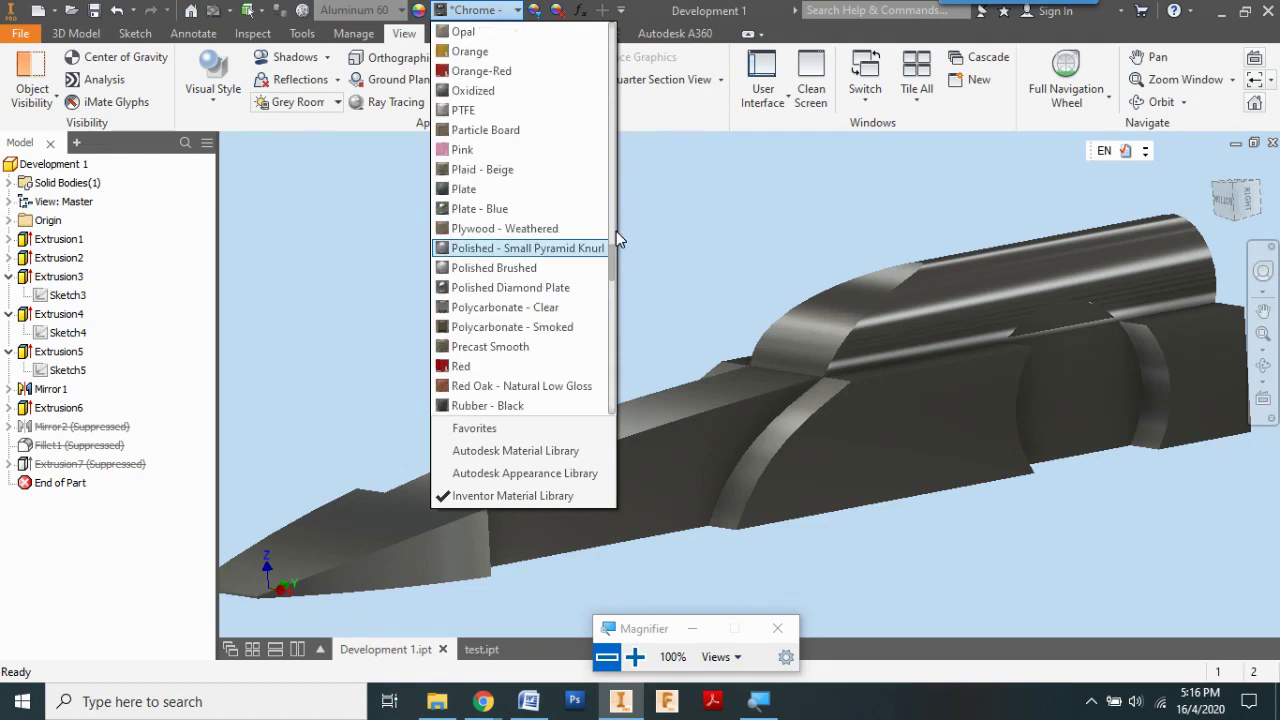
{"action": "scroll", "coordinate": [615, 260], "scroll_direction": "down", "scroll_amount": 3}
{"action": "left_click_drag", "start_coordinate": [610, 366], "coordinate": [614, 413]}
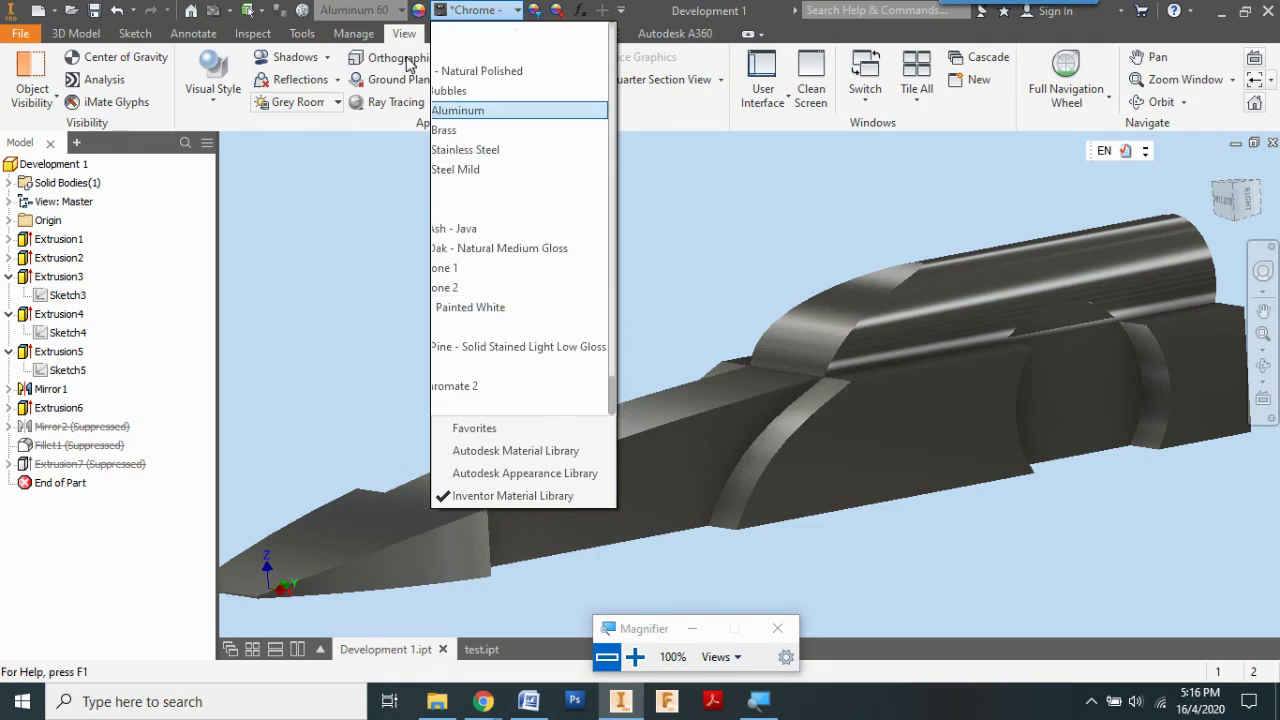
- Assign the Wood (Birch) material to the reference part
{"action": "left_click", "coordinate": [370, 10]}
{"action": "left_click", "coordinate": [381, 12]}
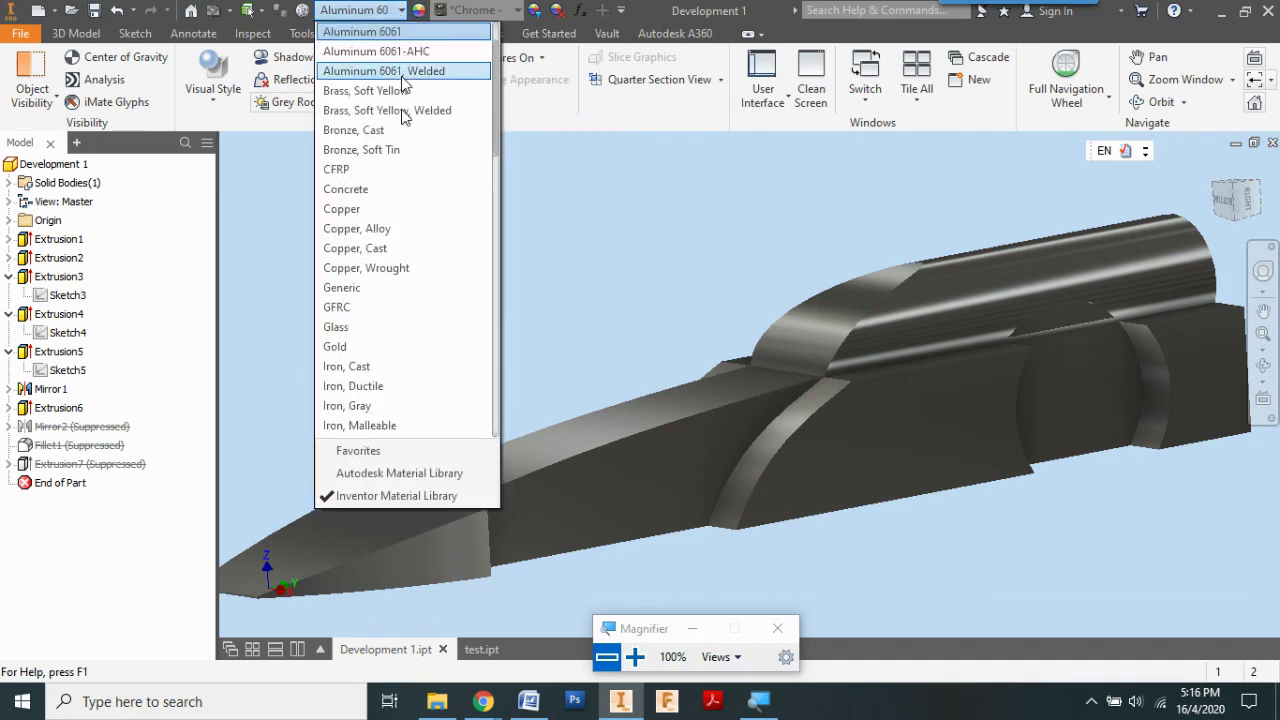
{"action": "scroll", "coordinate": [409, 297], "scroll_direction": "down", "scroll_amount": 10}
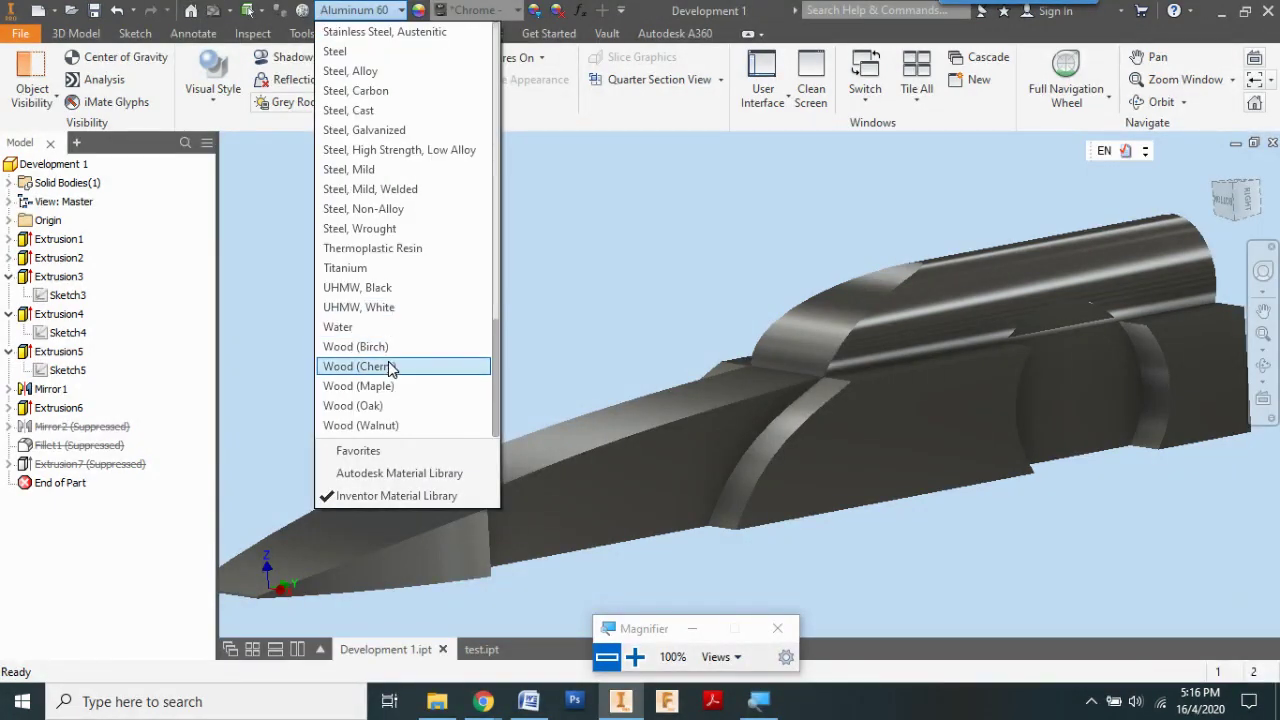
{"action": "left_click", "coordinate": [389, 349]}
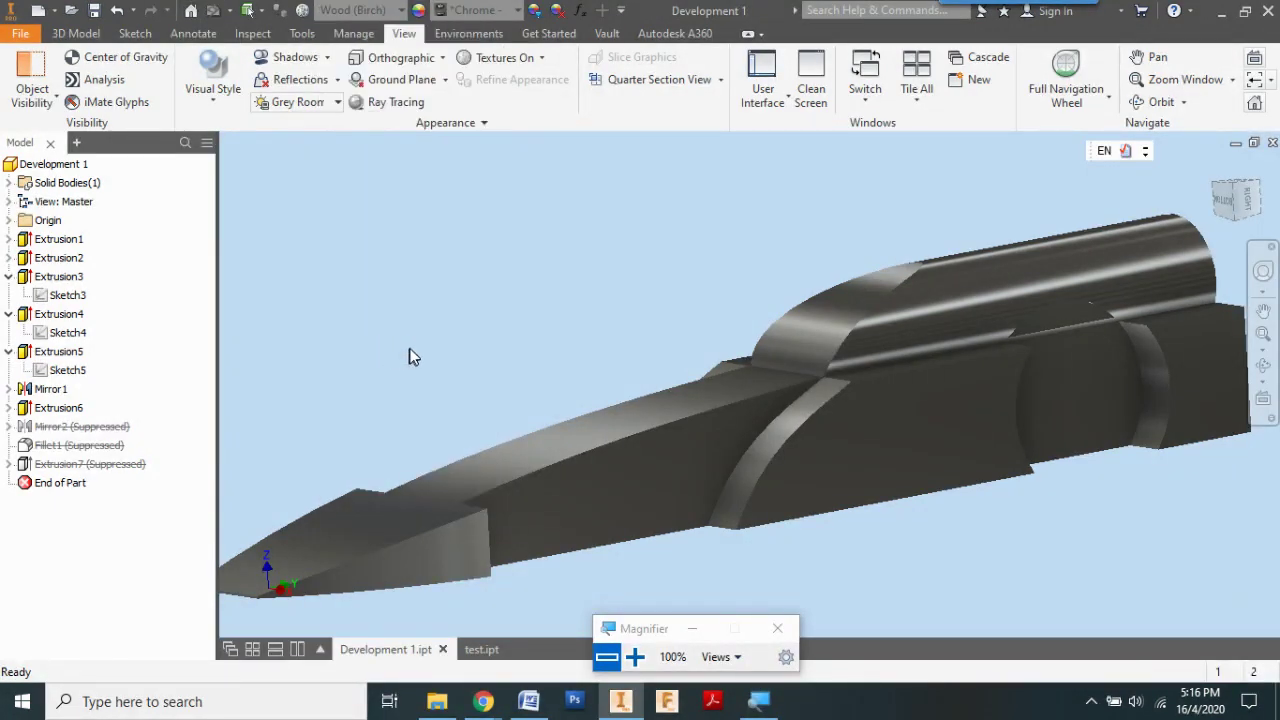
- Apply the Orange appearance to the reference car body
{"action": "left_click", "coordinate": [495, 12]}
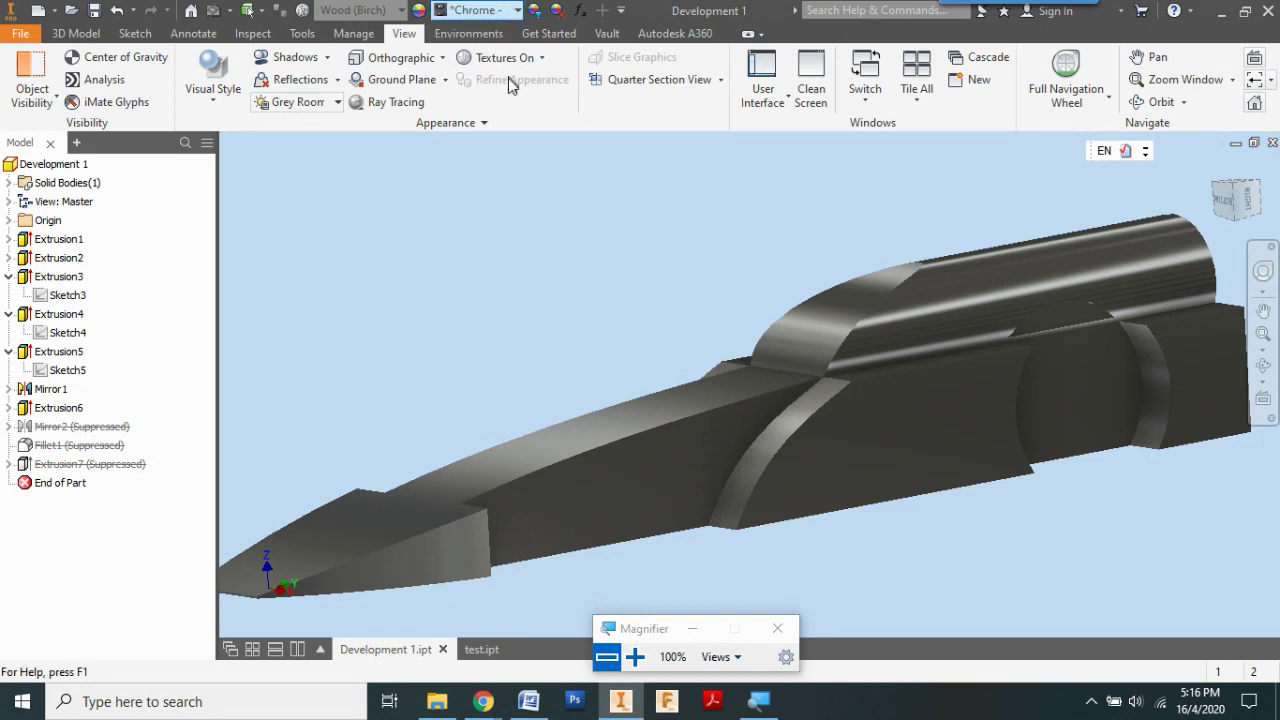
{"action": "scroll", "coordinate": [548, 258], "scroll_direction": "down", "scroll_amount": 3}
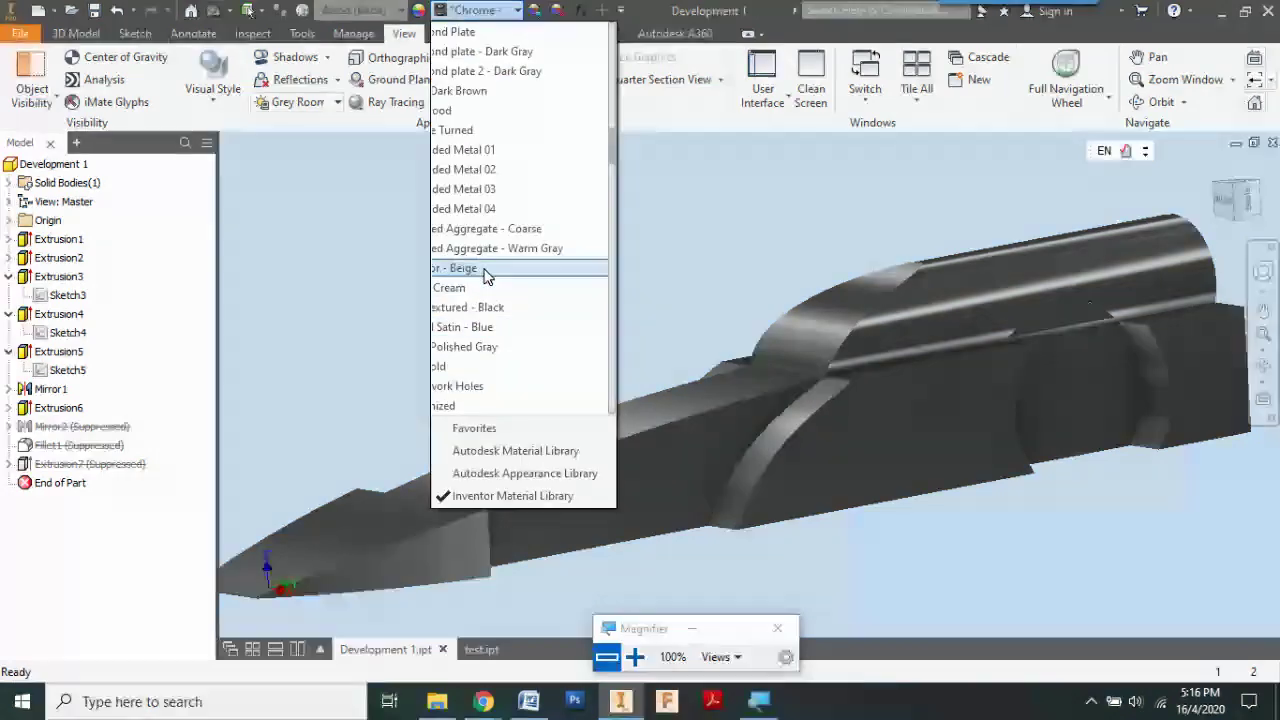
{"action": "scroll", "coordinate": [500, 330], "scroll_direction": "up", "scroll_amount": 10}
{"action": "scroll", "coordinate": [497, 368], "scroll_direction": "down", "scroll_amount": 20}
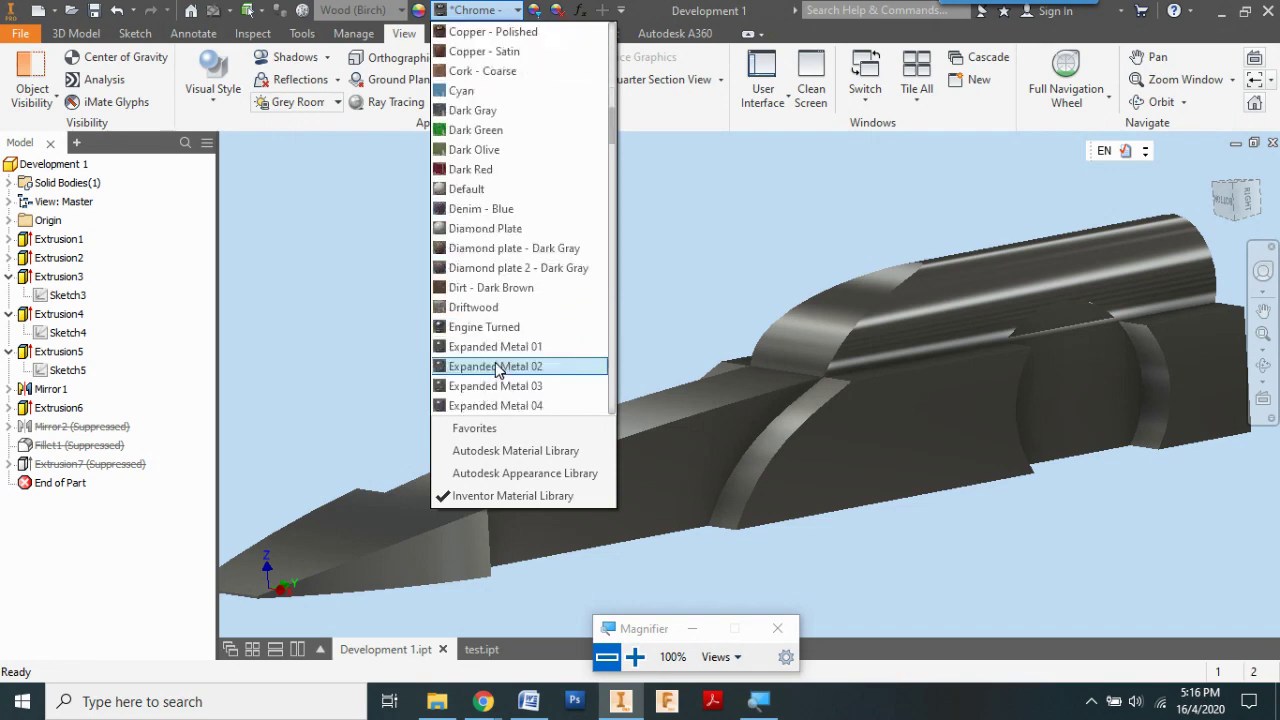
{"action": "scroll", "coordinate": [497, 368], "scroll_direction": "down", "scroll_amount": 20}
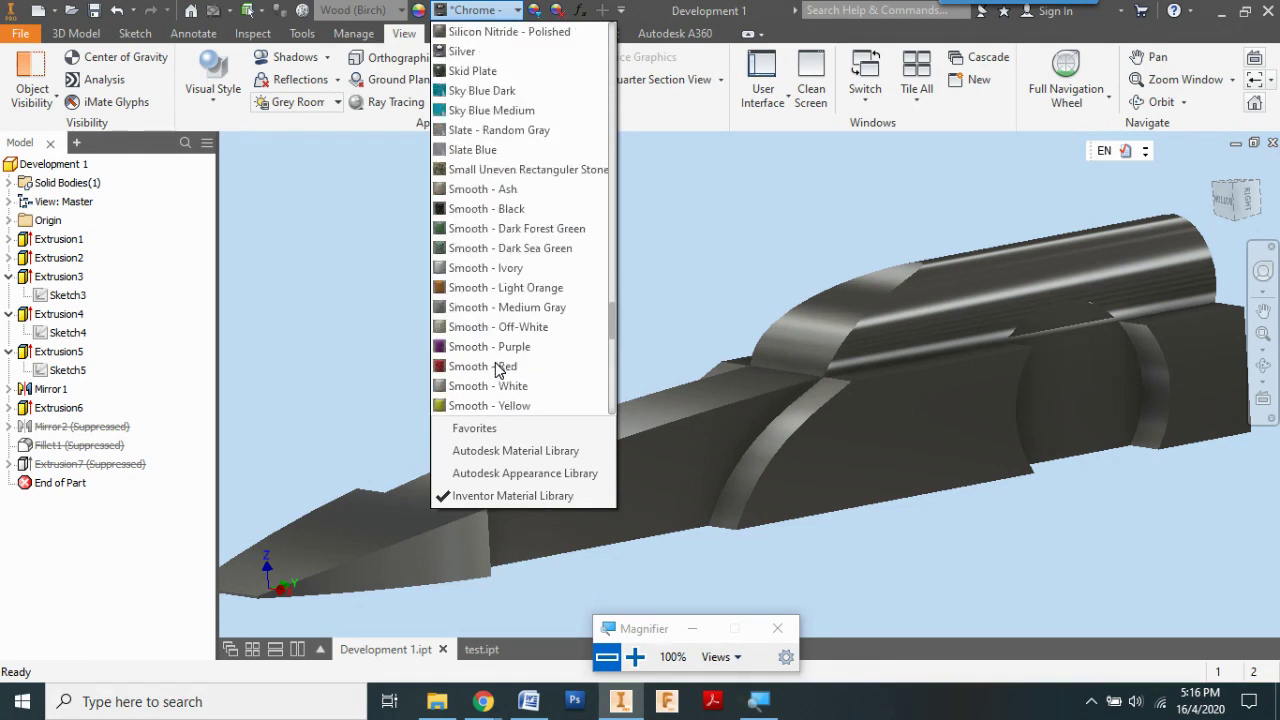
{"action": "scroll", "coordinate": [487, 370], "scroll_direction": "up", "scroll_amount": 15}
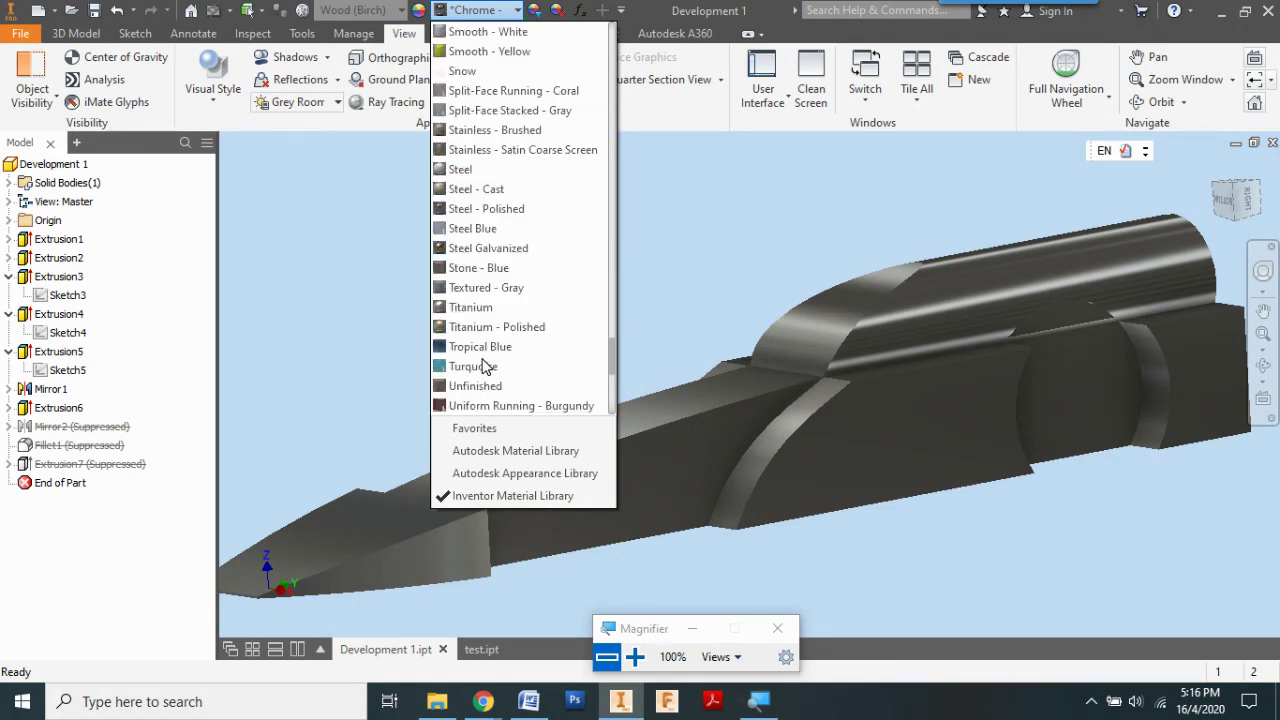
{"action": "scroll", "coordinate": [487, 290], "scroll_direction": "up", "scroll_amount": 10}
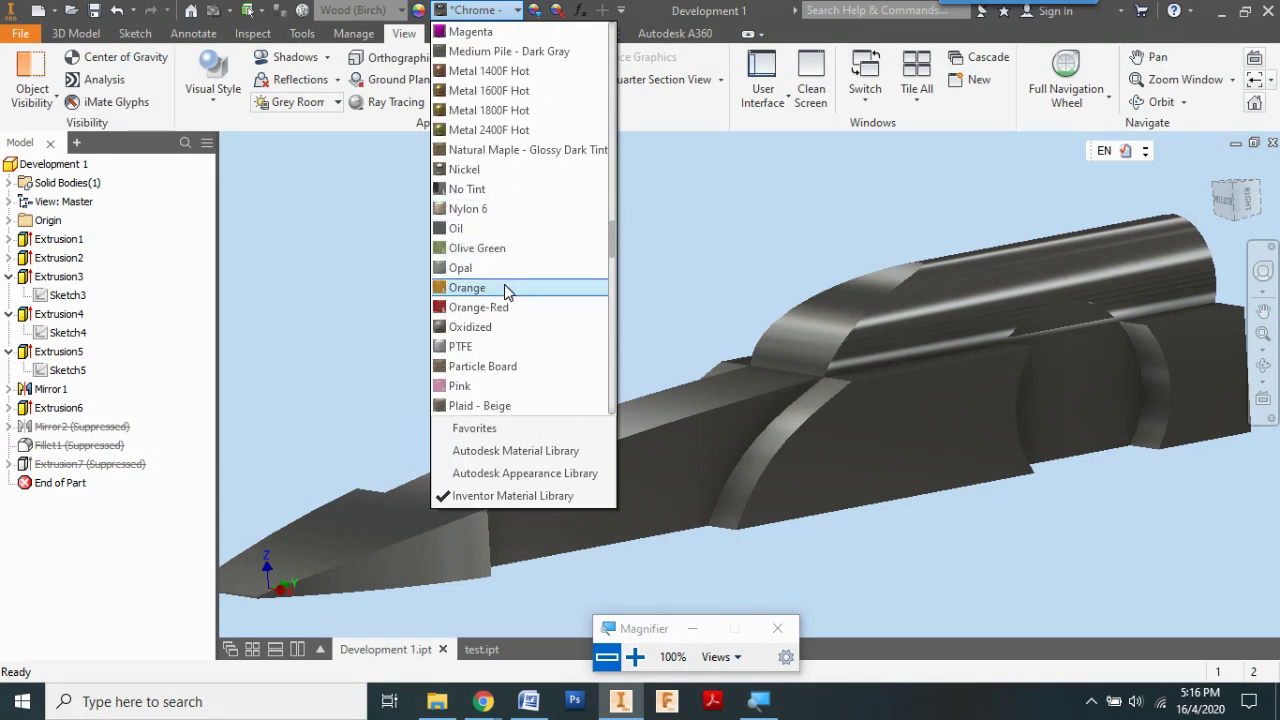
{"action": "left_click", "coordinate": [504, 287]}
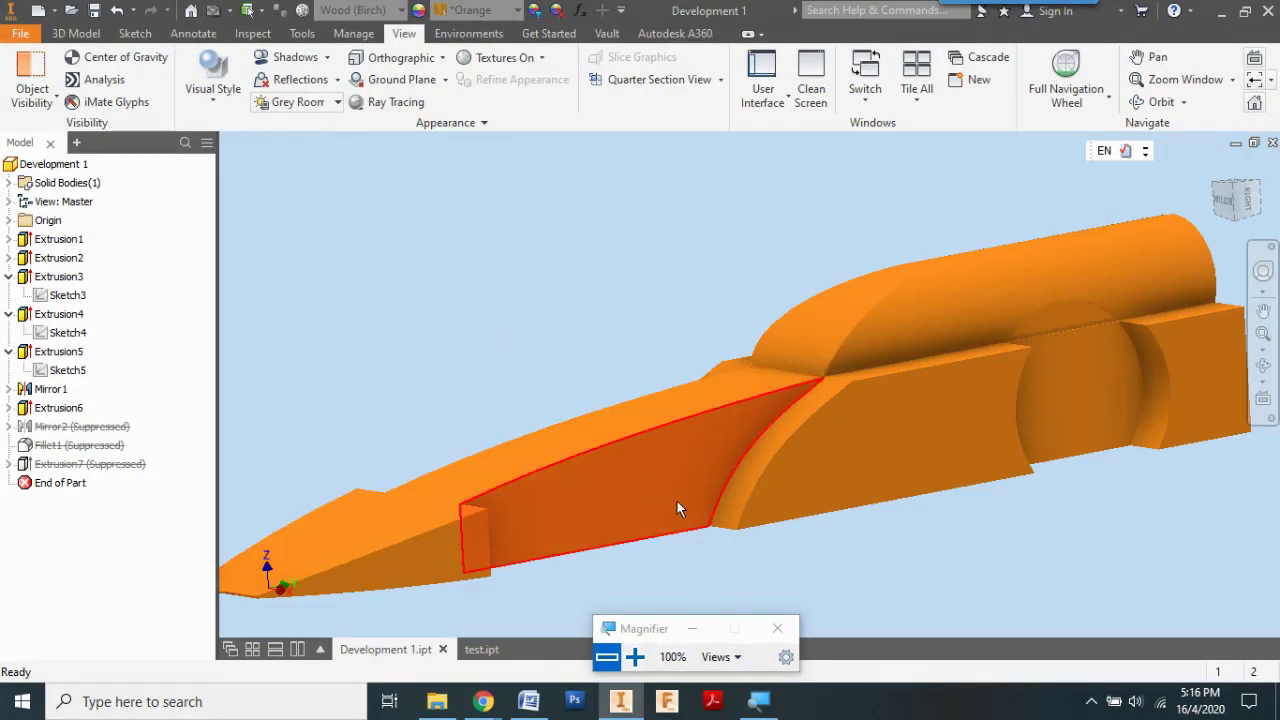
- Orbit to the nose of the reference body and open Sketch6 under Extrusion6 for editing
{"action": "middle_click_drag", "start_coordinate": [677, 509], "coordinate": [1190, 263], "text": "shift"}
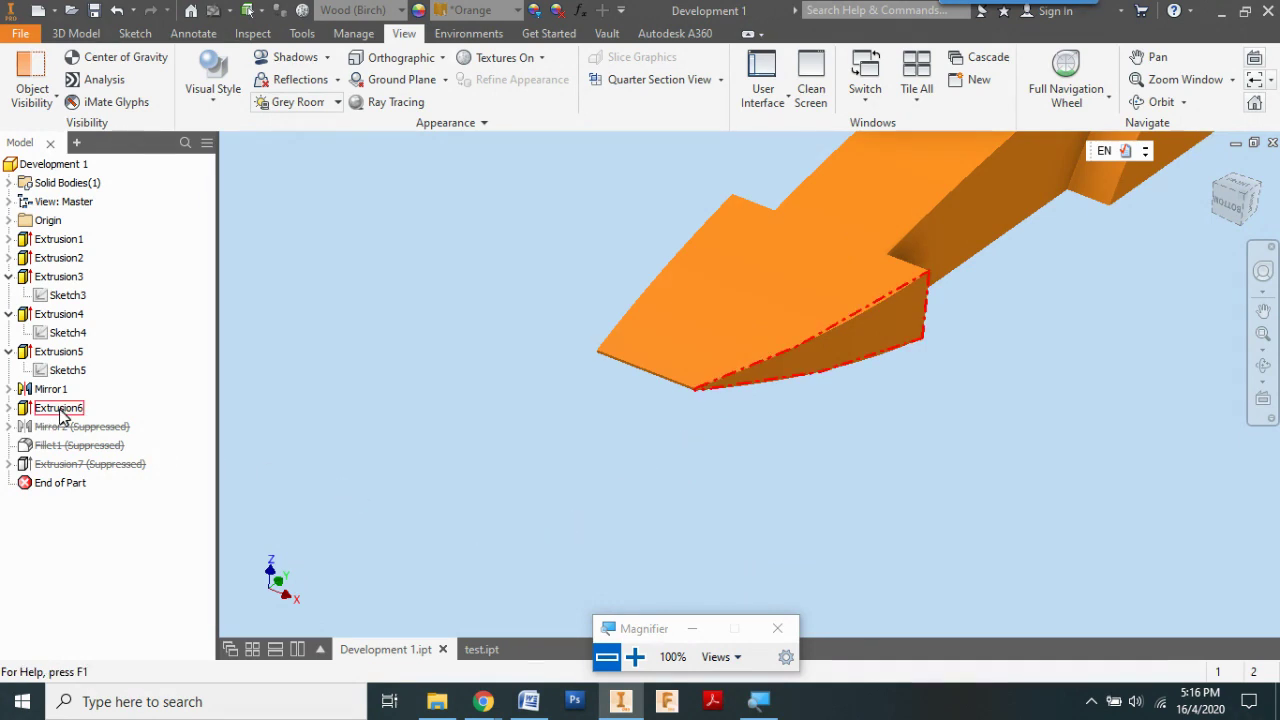
{"action": "left_click", "coordinate": [9, 409]}
{"action": "left_click", "coordinate": [62, 426]}
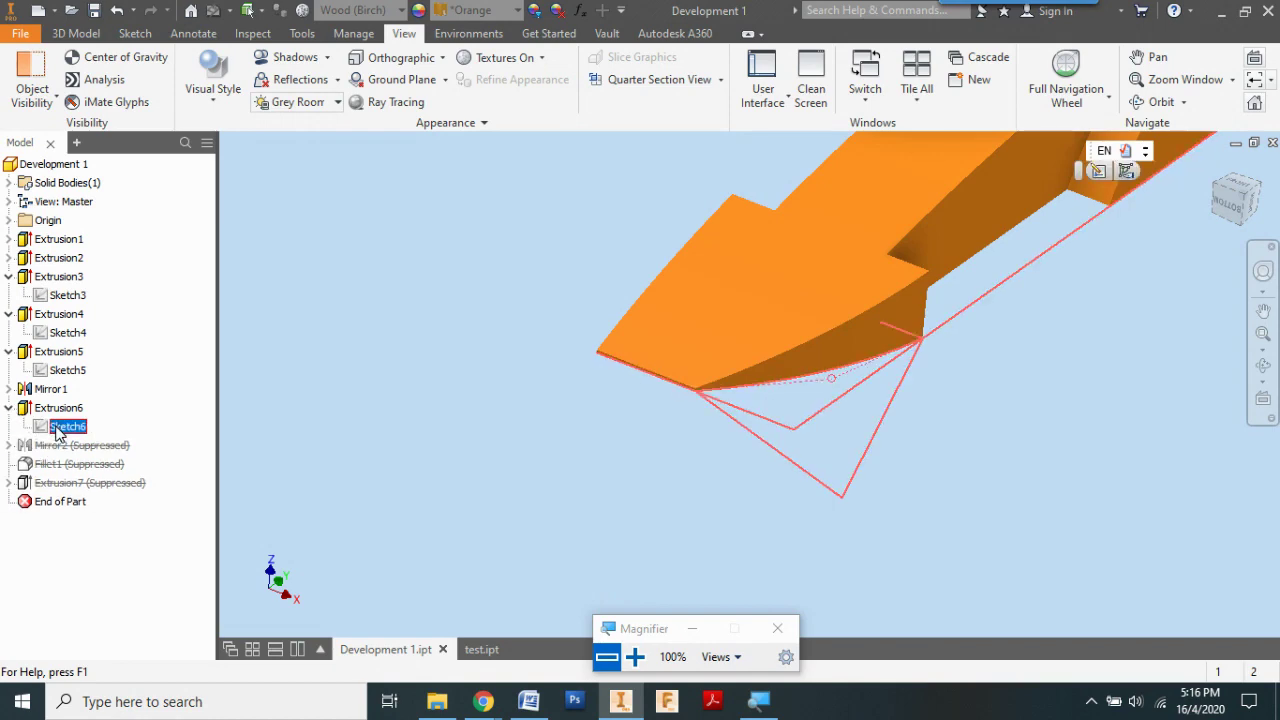
{"action": "right_click", "coordinate": [62, 432]}
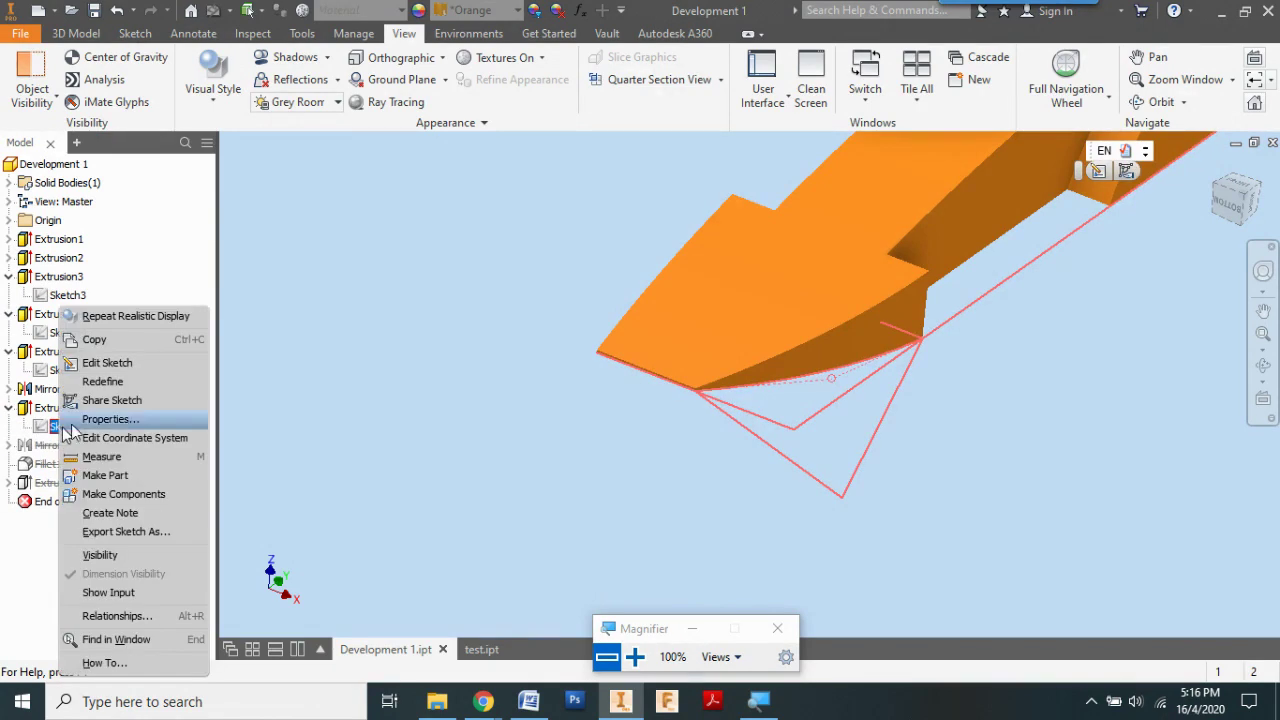
{"action": "left_click", "coordinate": [95, 363]}
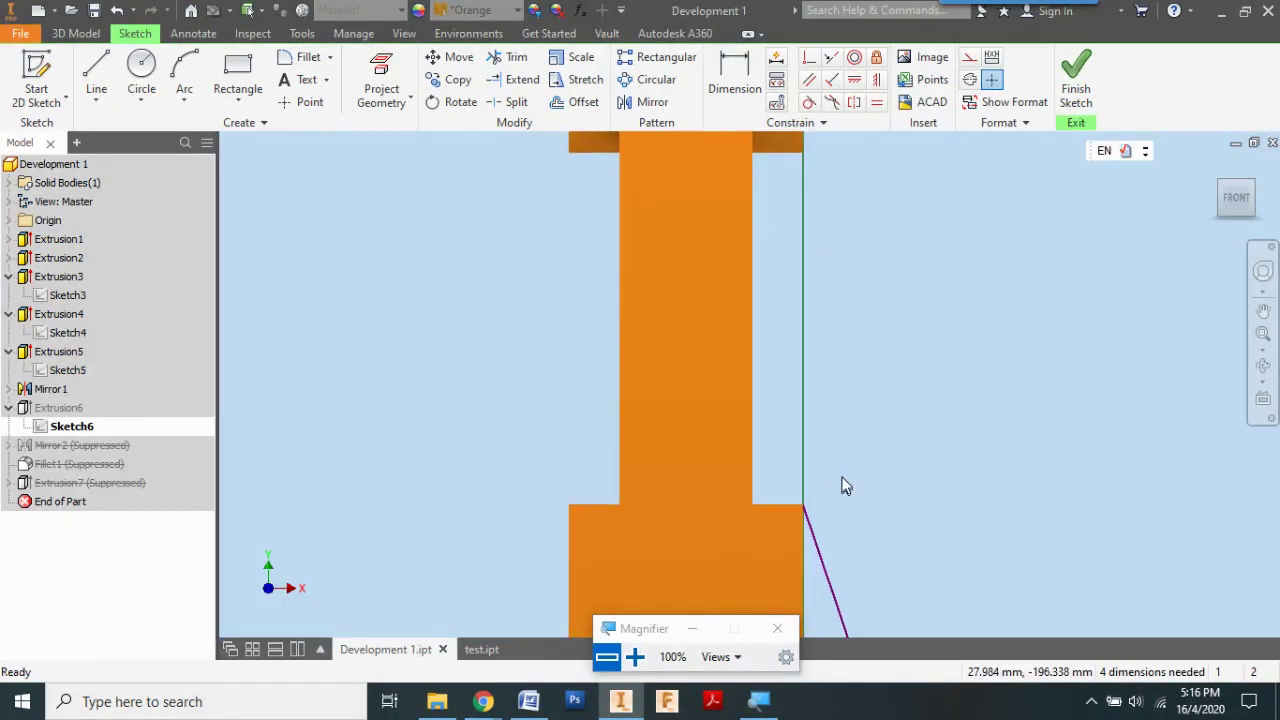
- Display the model as Wireframe with Hidden Edges, examine the curved nose-cut profile in Sketch6, and finish the sketch
{"action": "left_click", "coordinate": [404, 33]}
{"action": "left_click", "coordinate": [216, 106]}
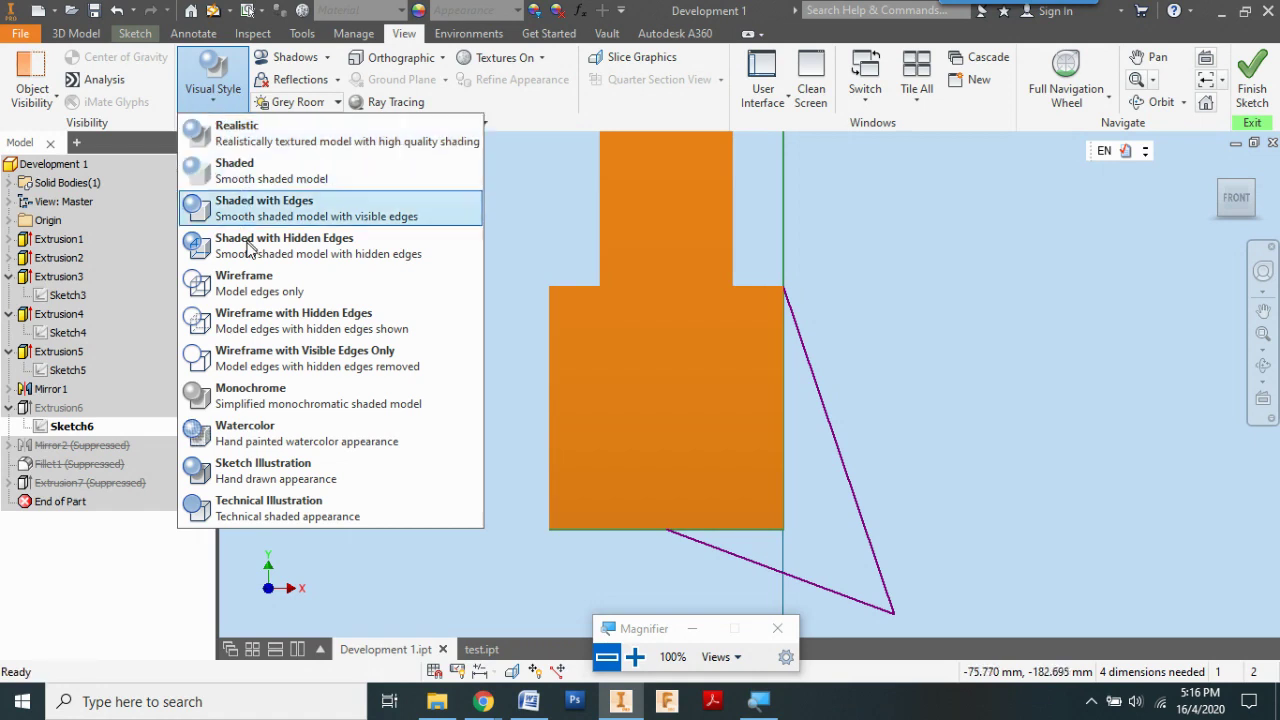
{"action": "left_click", "coordinate": [292, 318]}
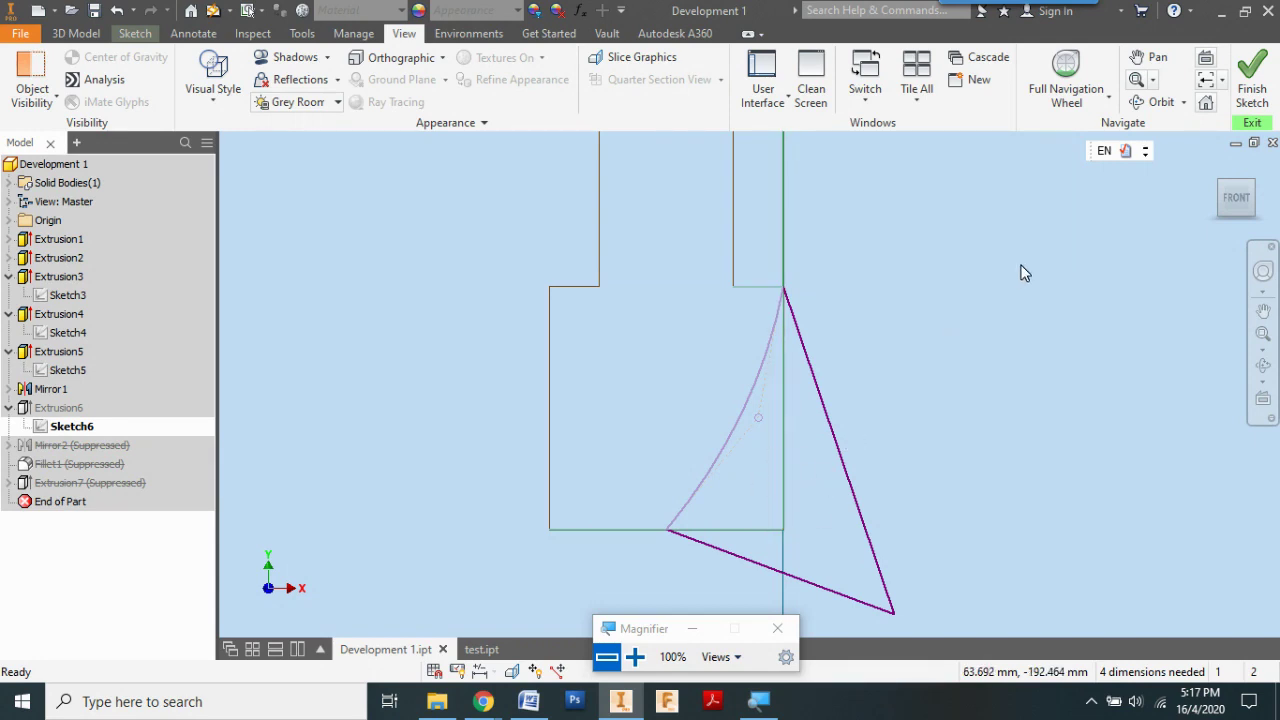
{"action": "left_click", "coordinate": [1252, 88]}
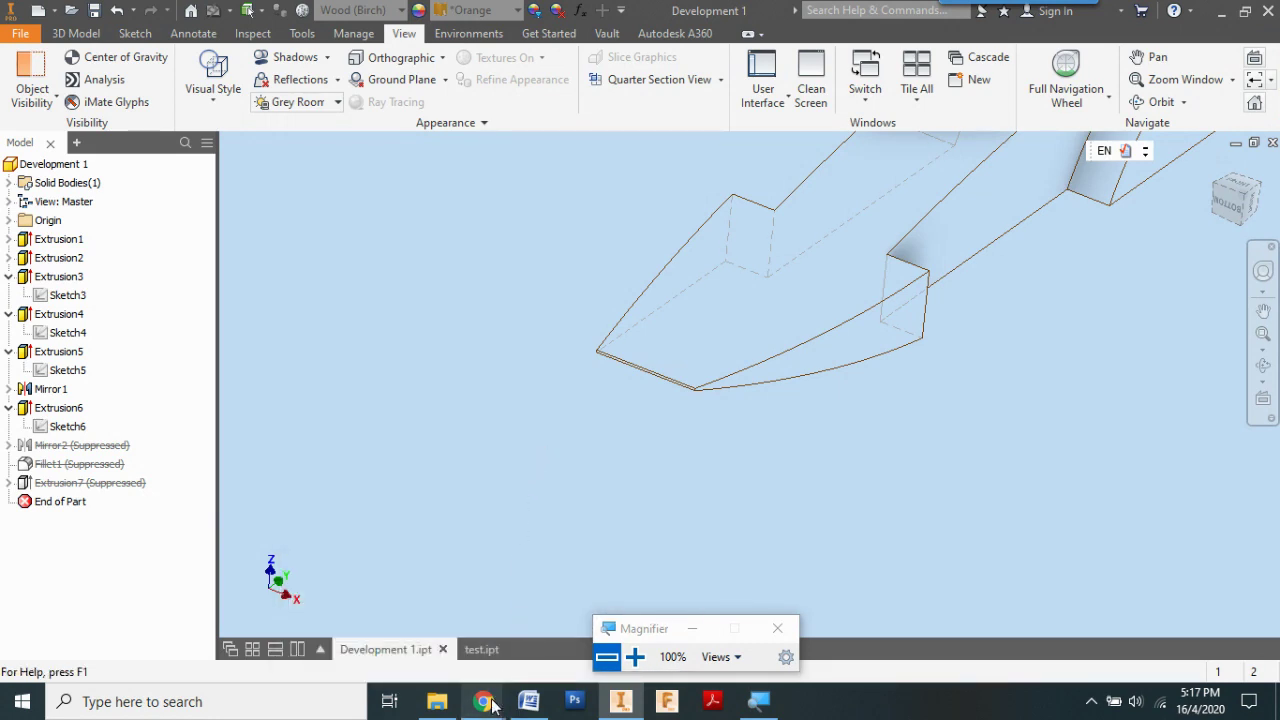
- Switch to the test part and start a new sketch on the flat underside face of the body, with the nose end in view
{"action": "mouse_move", "coordinate": [493, 706]}
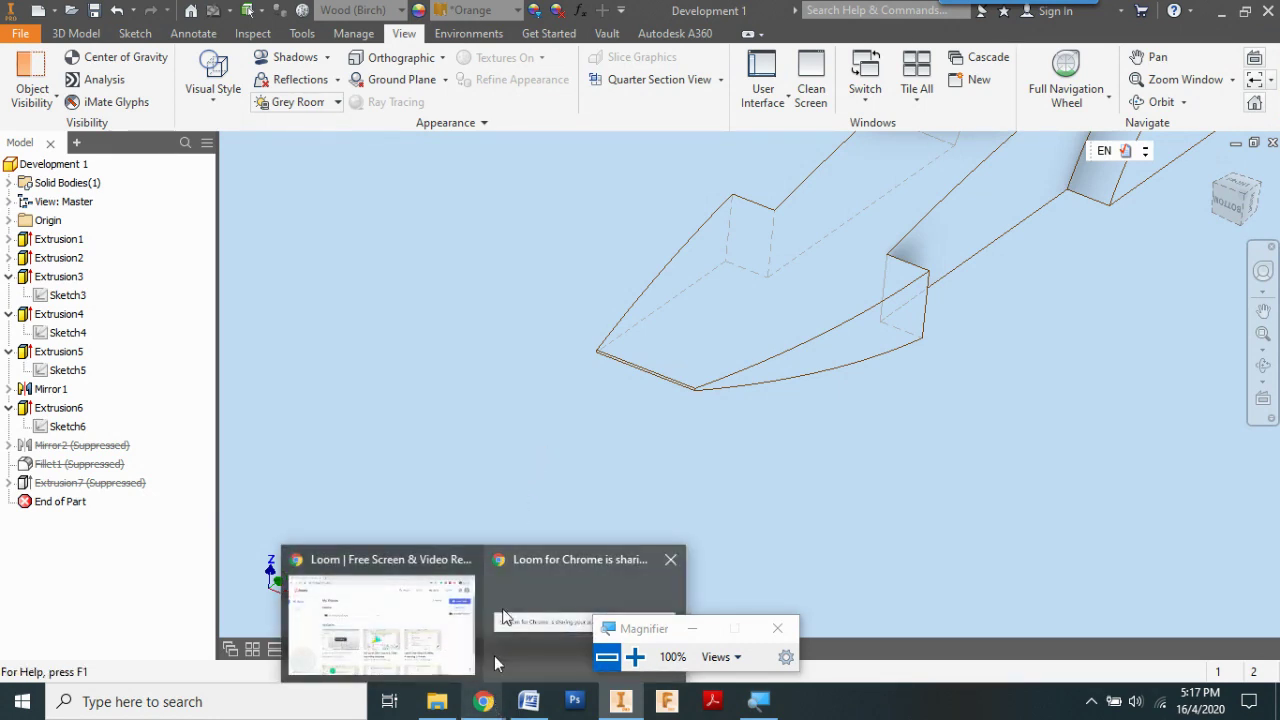
{"action": "left_click", "coordinate": [481, 650]}
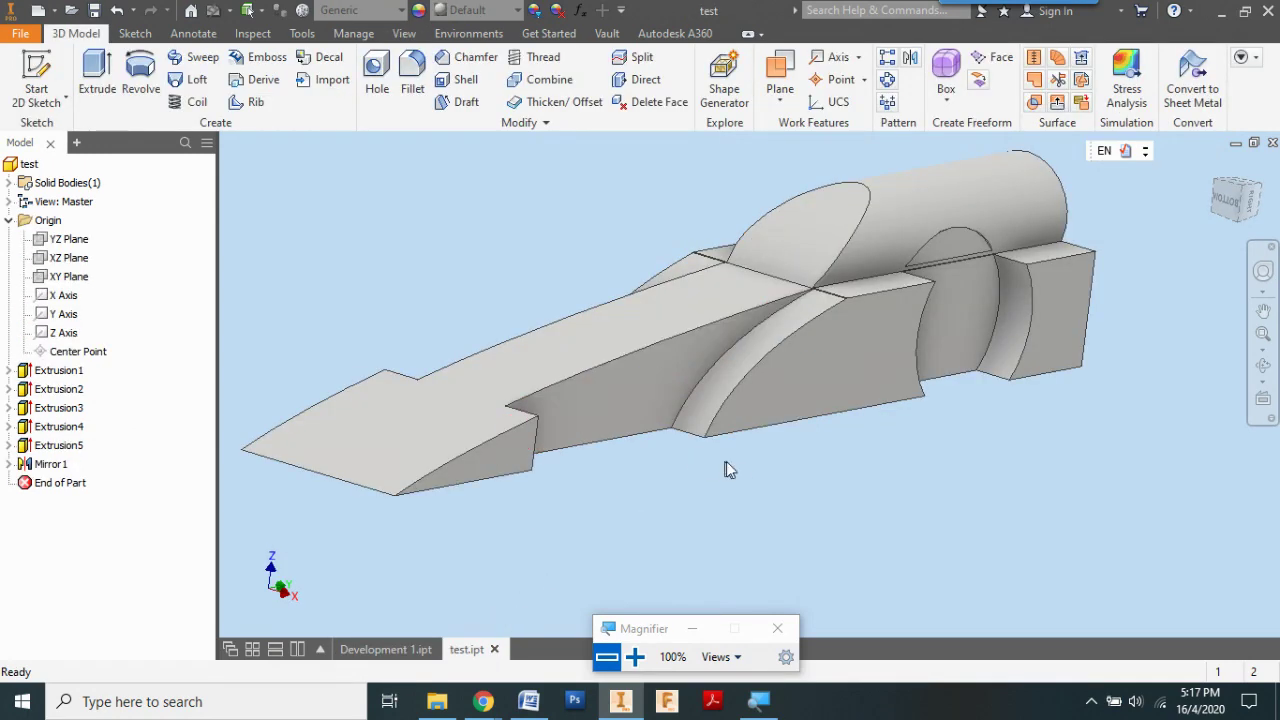
{"action": "middle_click_drag", "start_coordinate": [748, 488], "coordinate": [740, 400]}
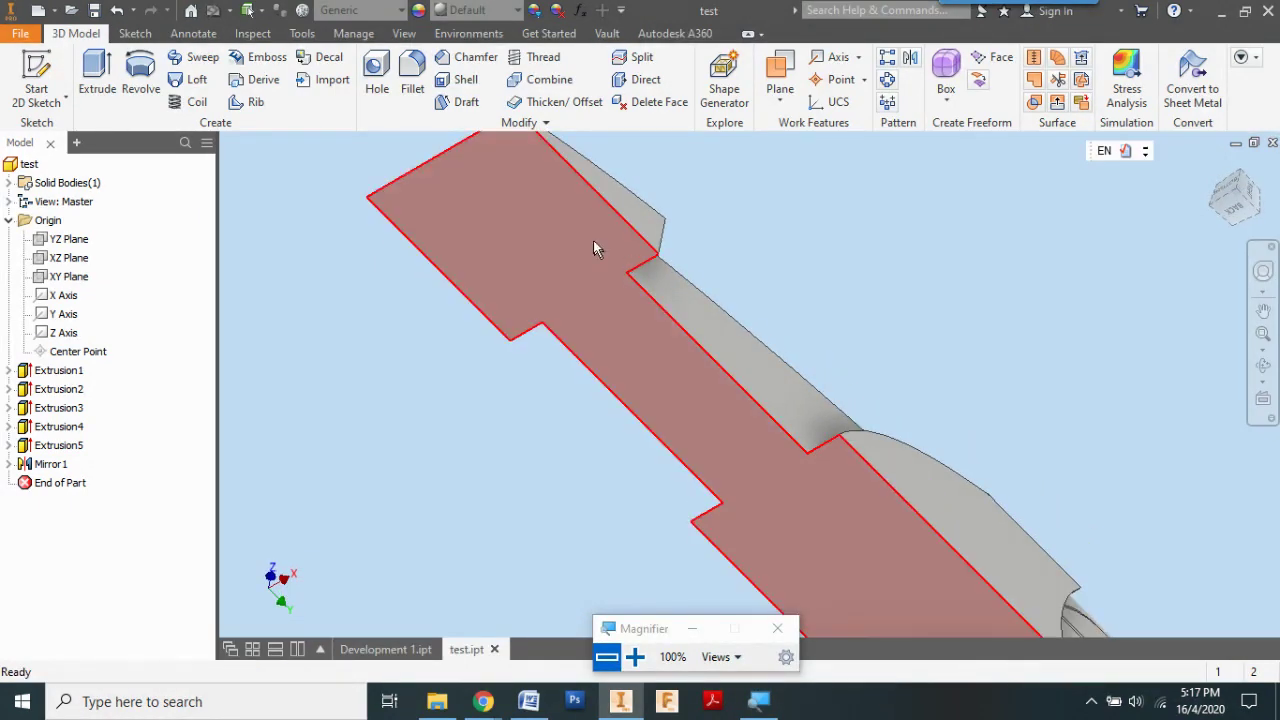
{"action": "right_click", "coordinate": [586, 232]}
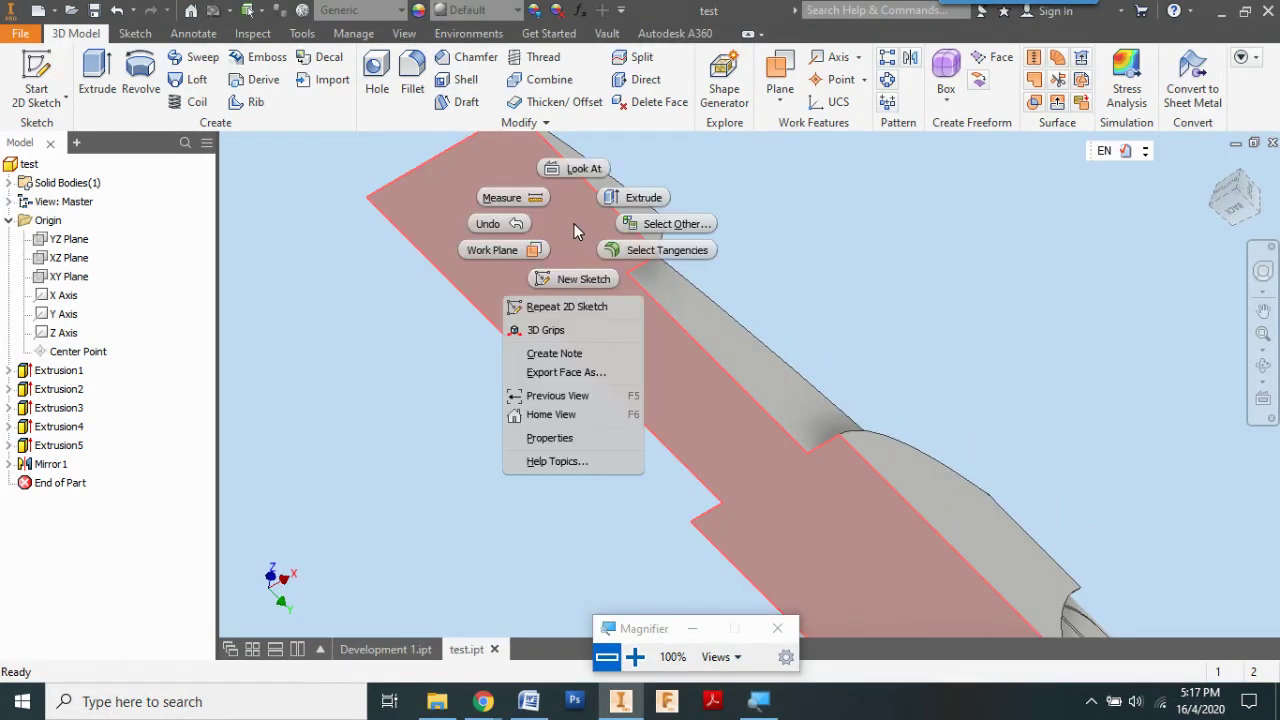
{"action": "left_click", "coordinate": [635, 656]}
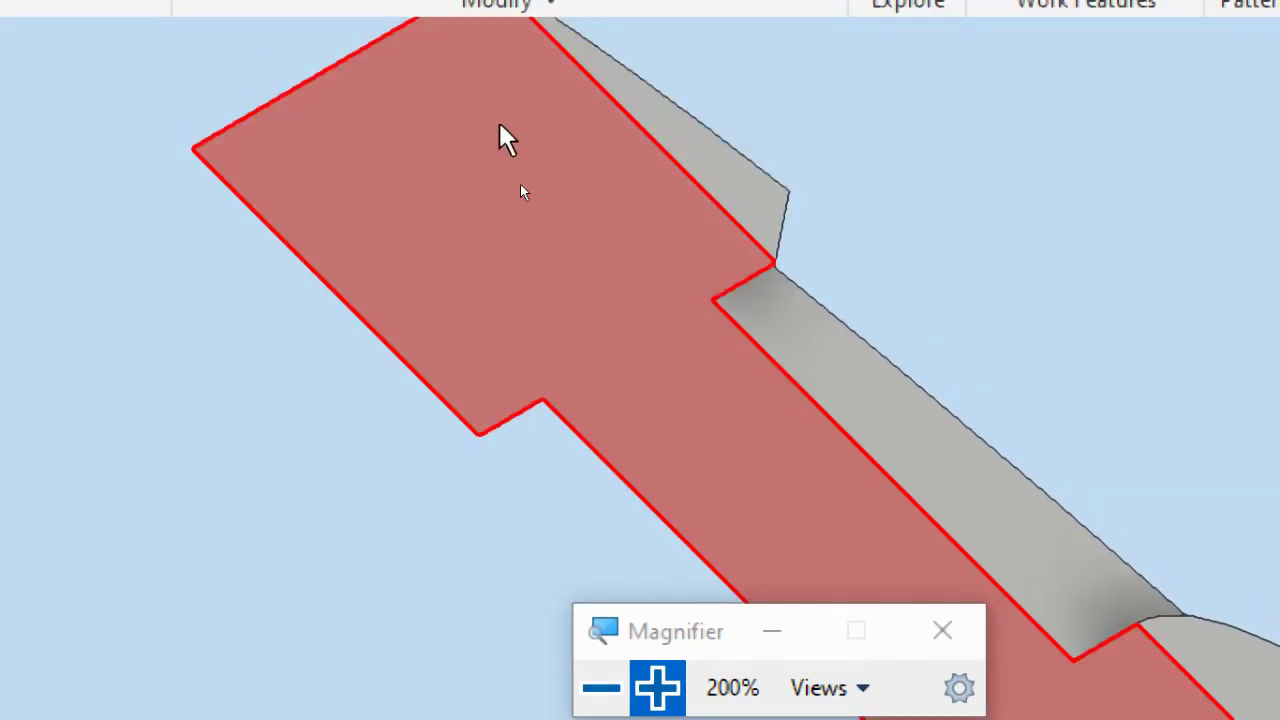
{"action": "right_click", "coordinate": [502, 138]}
{"action": "left_click", "coordinate": [527, 246]}
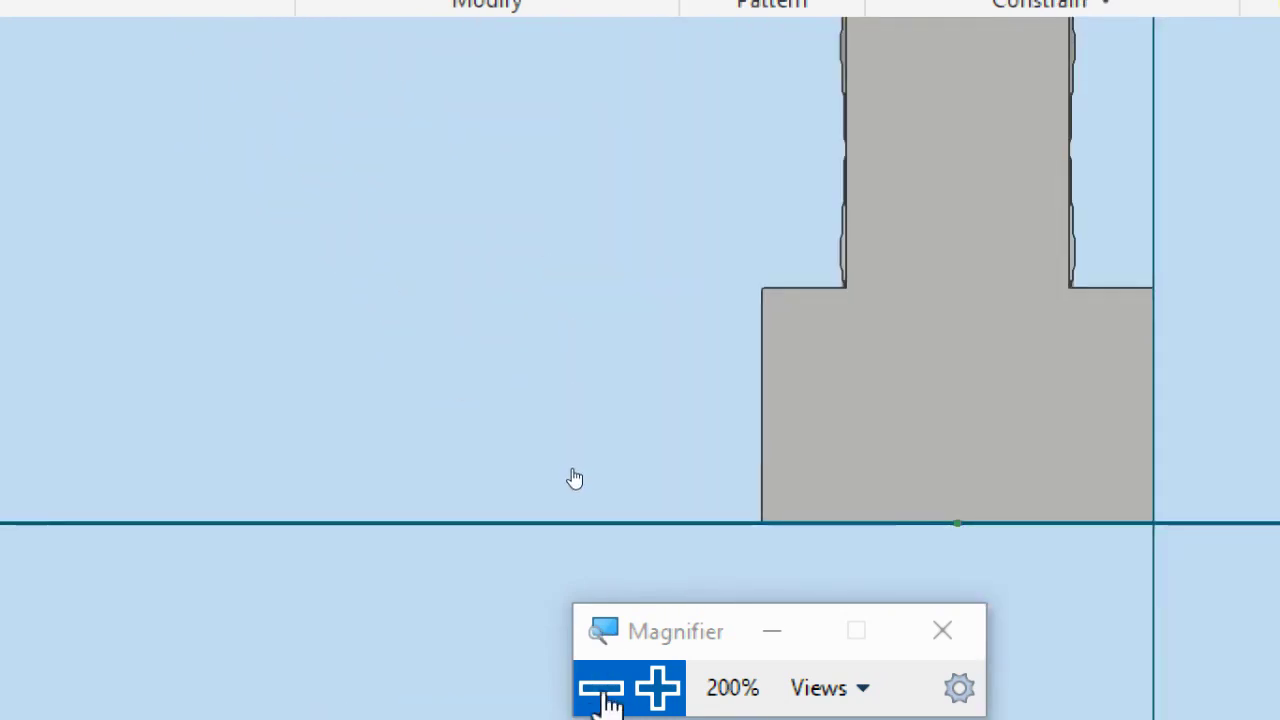
{"action": "left_click", "coordinate": [604, 697]}
{"action": "middle_click_drag", "start_coordinate": [738, 219], "coordinate": [743, 351]}
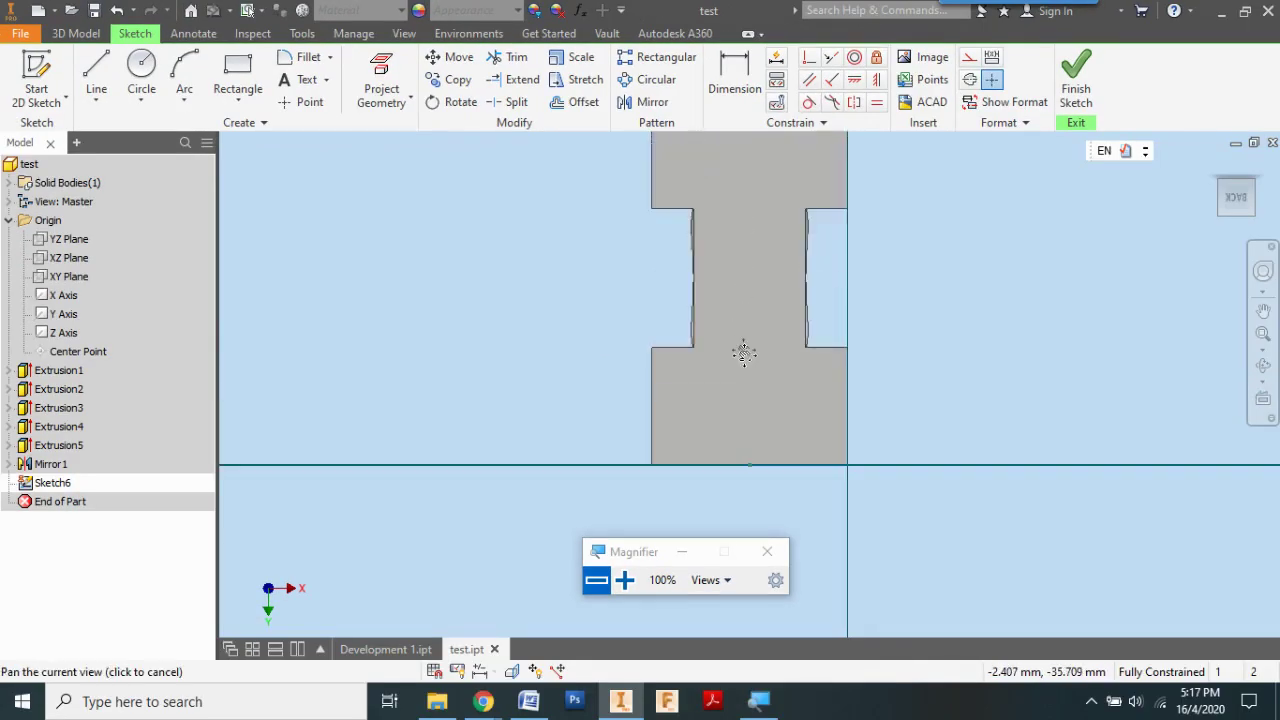
{"action": "middle_click_drag", "start_coordinate": [791, 234], "coordinate": [791, 349]}
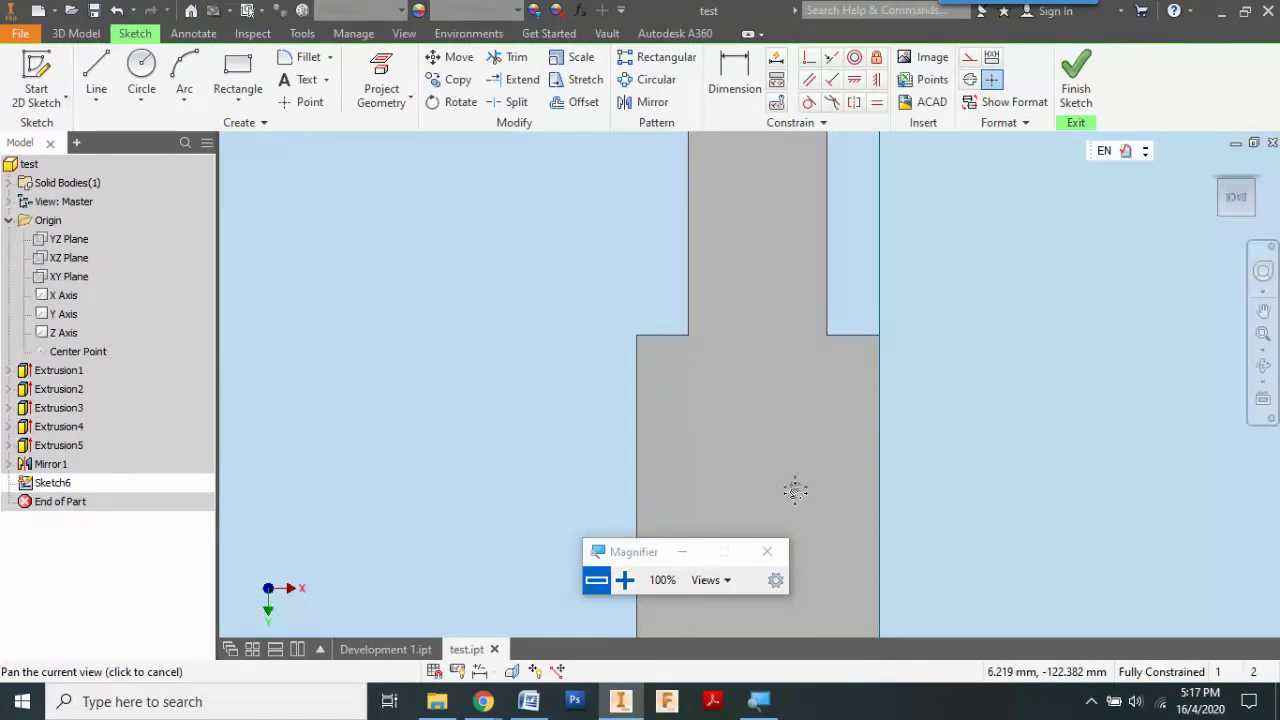
- Bring the nose end into view, highlight the closed-profile sketching instruction in the Word notes, and return to the Inventor sketch
{"action": "middle_click_drag", "start_coordinate": [794, 491], "coordinate": [794, 206]}
{"action": "mouse_move", "coordinate": [794, 514]}
{"action": "middle_mouse_down"}
{"action": "mouse_move", "coordinate": [793, 257]}
{"action": "mouse_move", "coordinate": [771, 311]}
{"action": "mouse_move", "coordinate": [721, 317]}
{"action": "middle_mouse_up"}
{"action": "scroll", "coordinate": [721, 317], "scroll_direction": "down", "scroll_amount": 3}
{"action": "scroll", "coordinate": [711, 393], "scroll_direction": "up", "scroll_amount": 2}
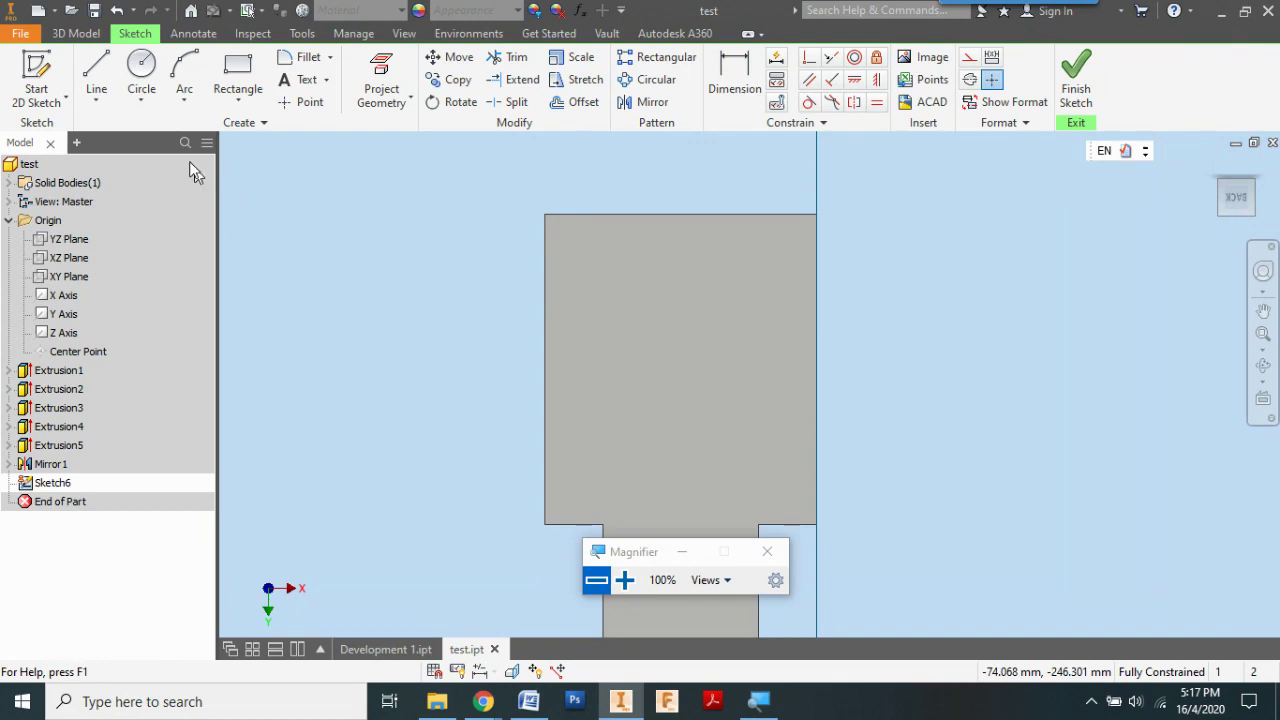
{"action": "left_click", "coordinate": [528, 701]}
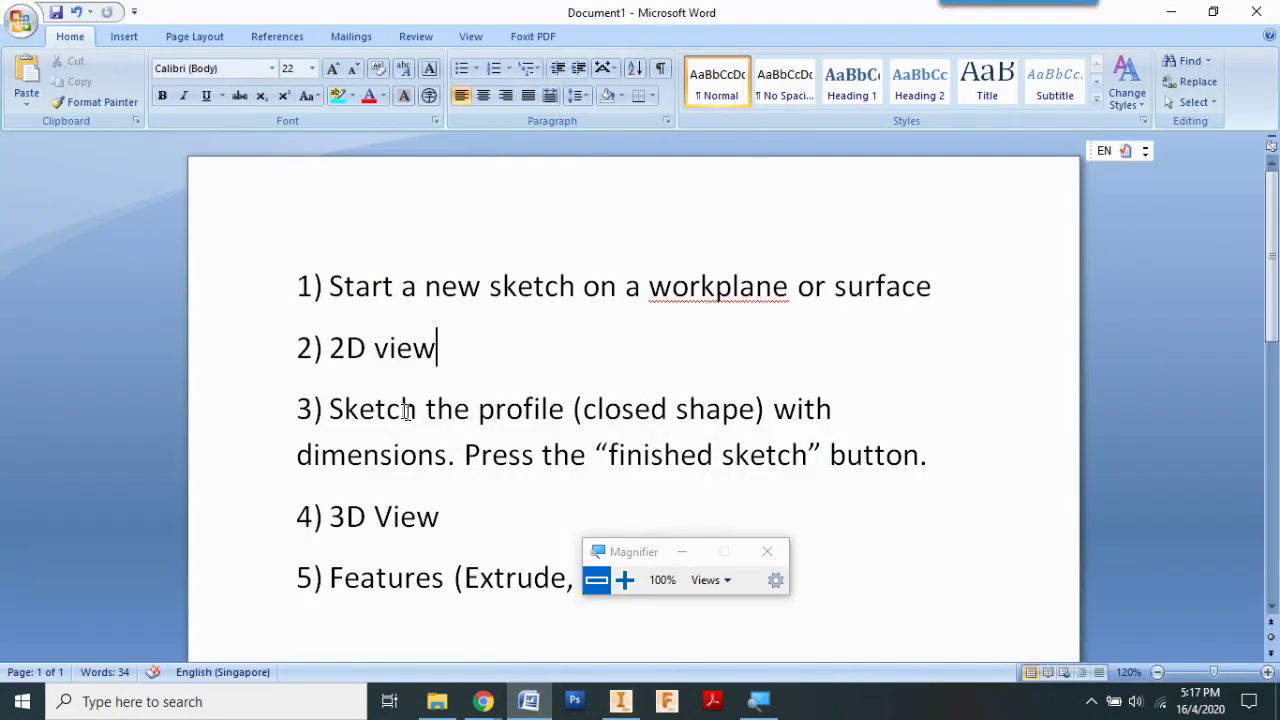
{"action": "mouse_move", "coordinate": [345, 408]}
{"action": "left_mouse_down"}
{"action": "mouse_move", "coordinate": [594, 455]}
{"action": "mouse_move", "coordinate": [720, 455]}
{"action": "left_mouse_up"}
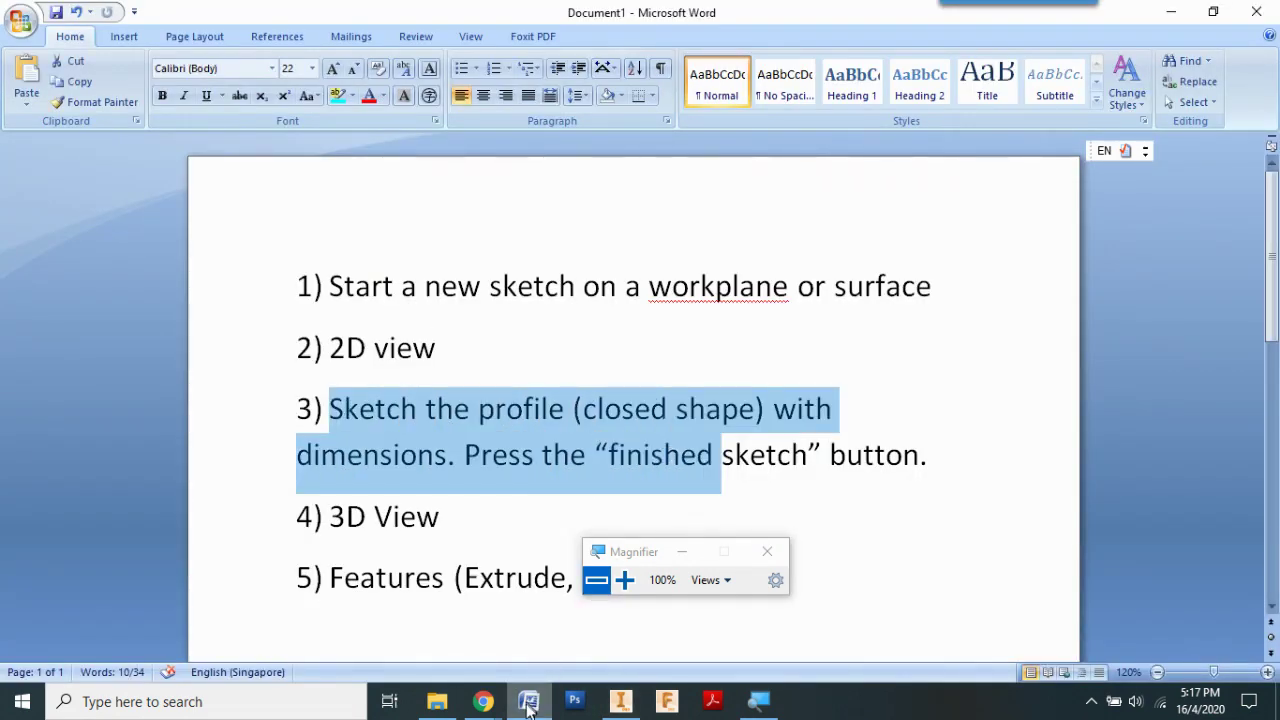
{"action": "left_click", "coordinate": [620, 701]}
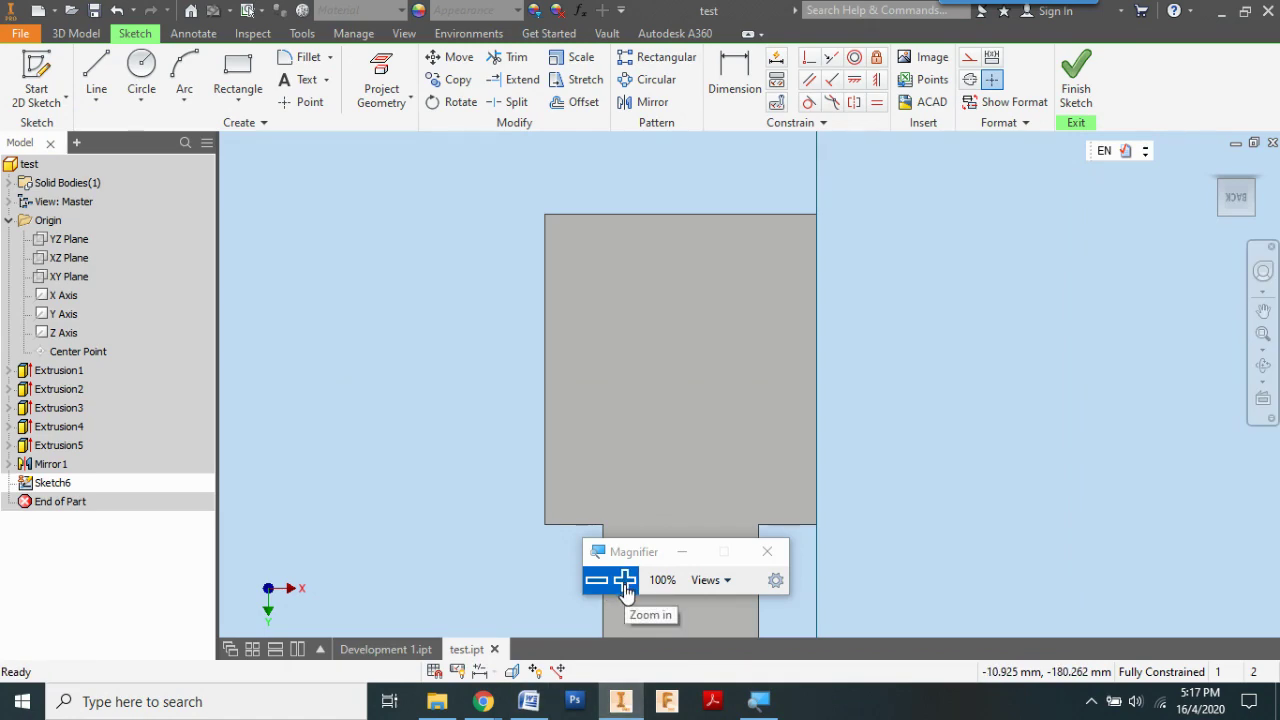
- Draw a control vertex spline from the nose block's rear outer corner to its front edge's midpoint, moving the middle vertex to bulge it outward
{"action": "left_click", "coordinate": [624, 580]}
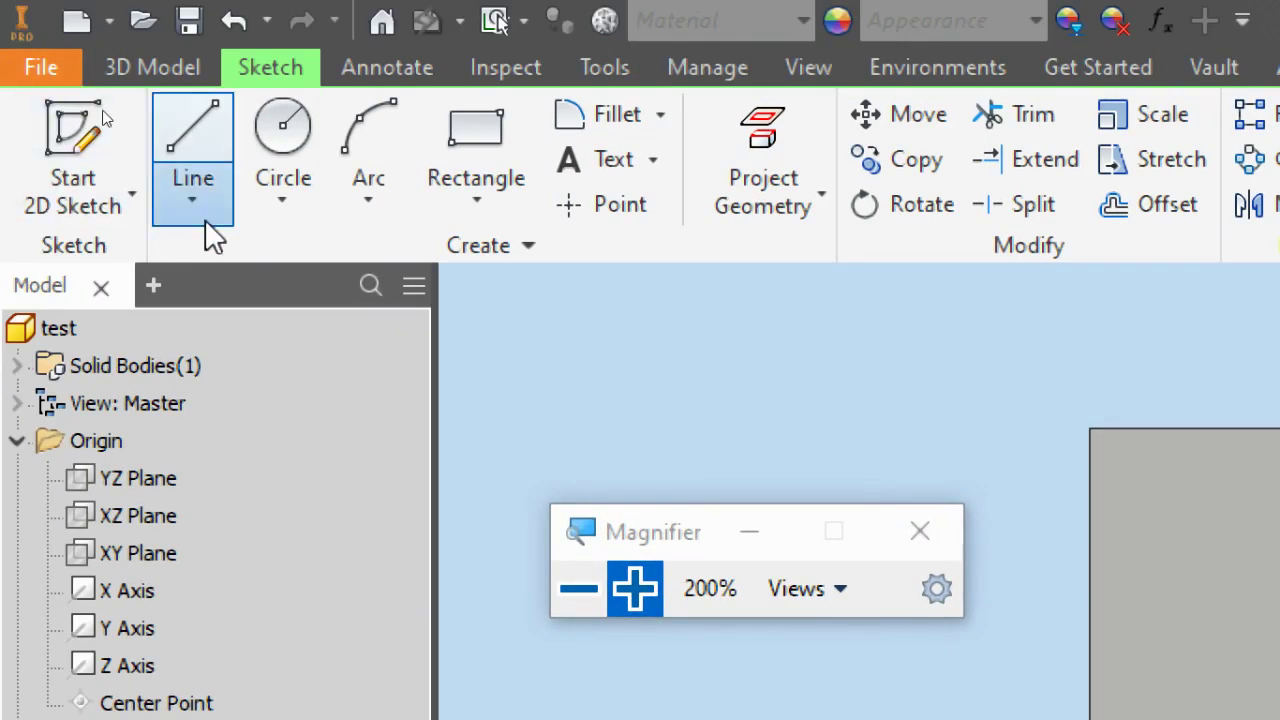
{"action": "left_click", "coordinate": [205, 219]}
{"action": "left_click", "coordinate": [268, 340]}
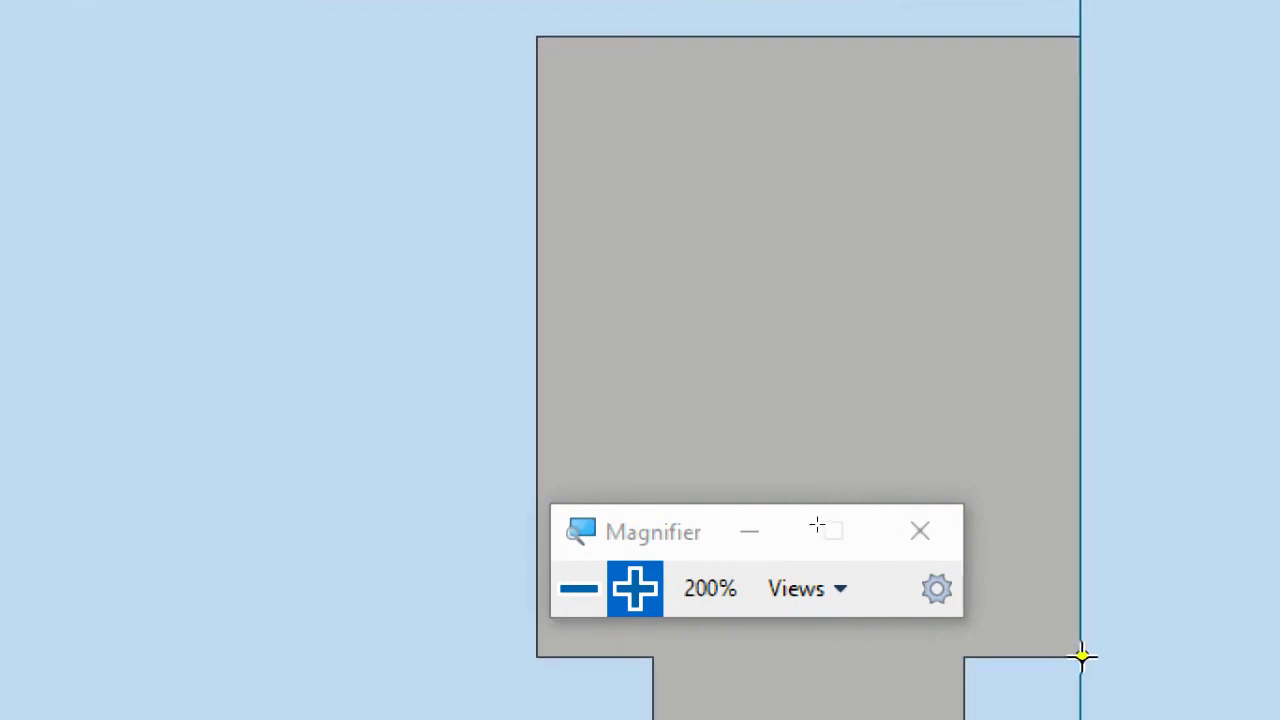
{"action": "left_click", "coordinate": [1080, 656]}
{"action": "left_click", "coordinate": [994, 318]}
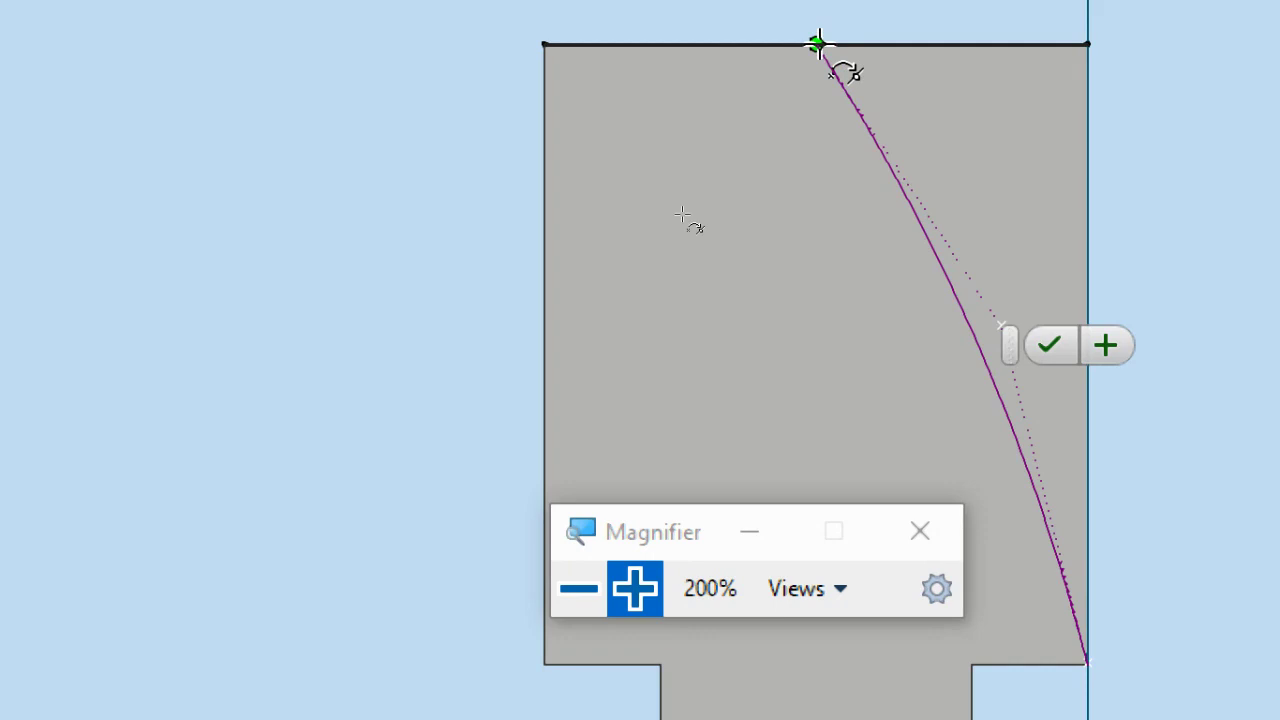
{"action": "left_click", "coordinate": [818, 44]}
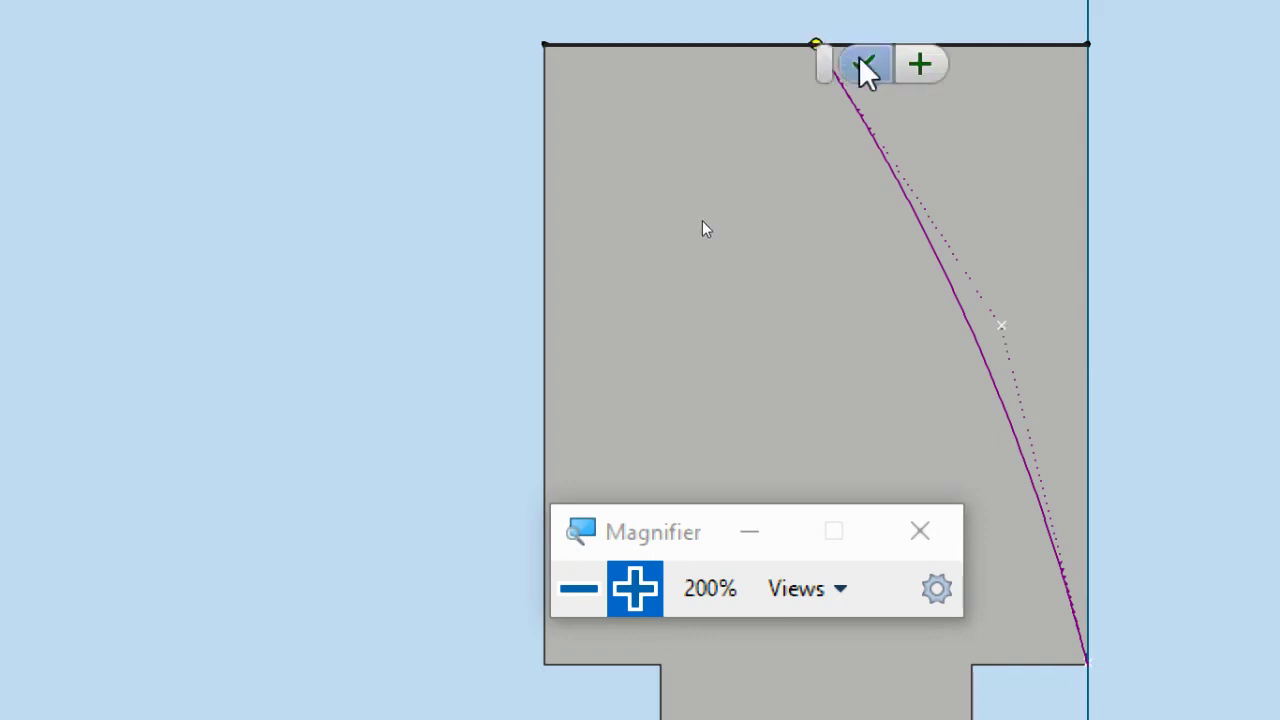
{"action": "left_click", "coordinate": [865, 68]}
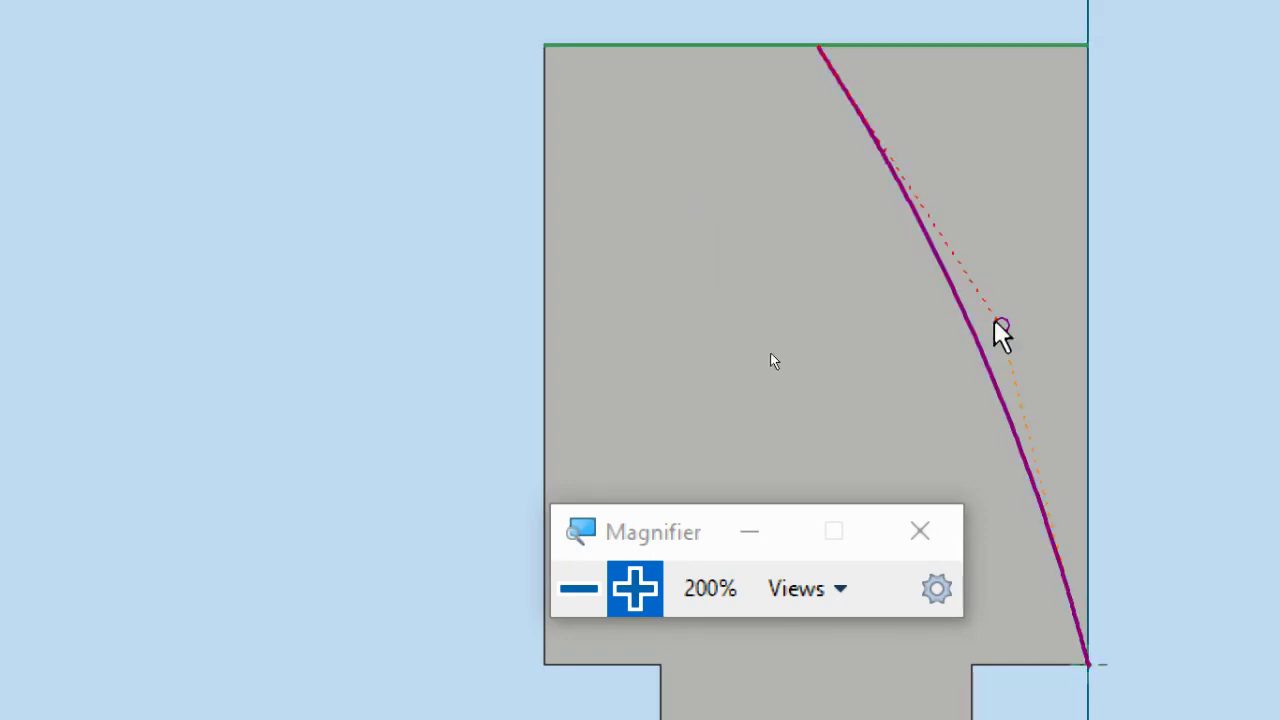
{"action": "mouse_move", "coordinate": [1014, 323]}
{"action": "left_mouse_down"}
{"action": "mouse_move", "coordinate": [1057, 249]}
{"action": "mouse_move", "coordinate": [1032, 250]}
{"action": "mouse_move", "coordinate": [1050, 234]}
{"action": "left_mouse_up"}
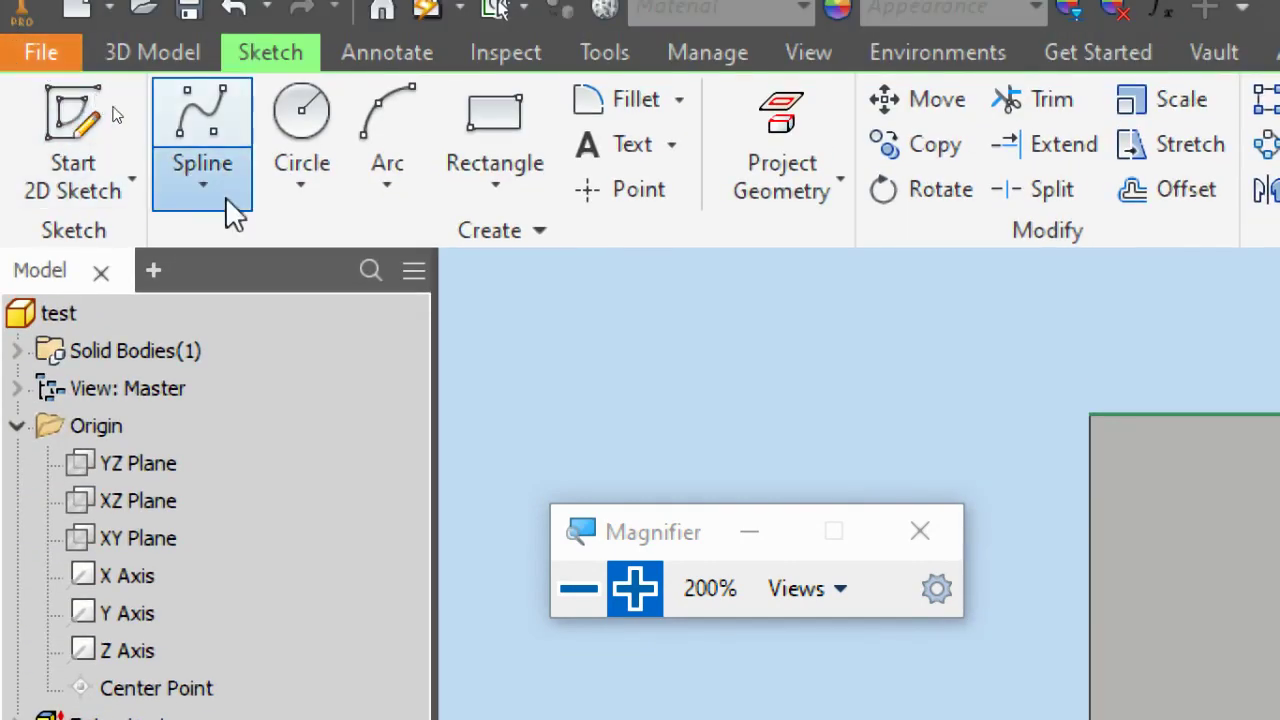
- Close the nose-cut profile with three lines outside the body, connecting the spline's front end to its rear end
{"action": "left_click", "coordinate": [225, 196]}
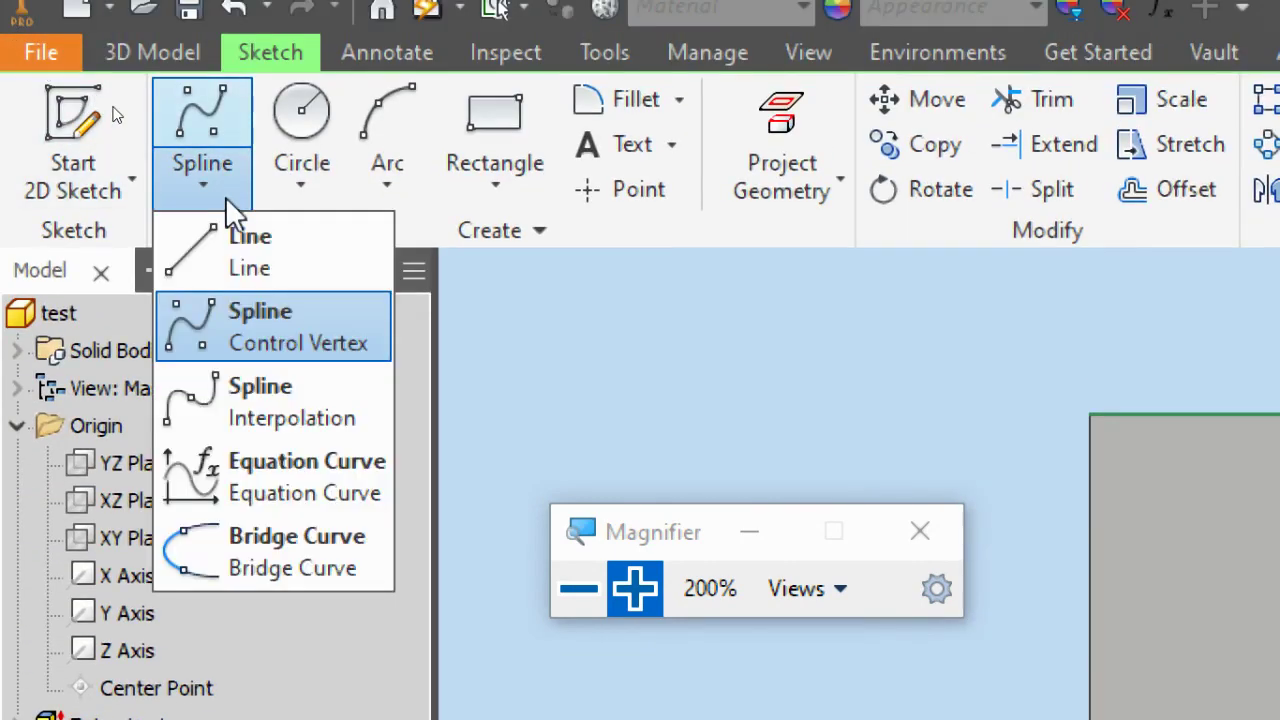
{"action": "left_click", "coordinate": [227, 240]}
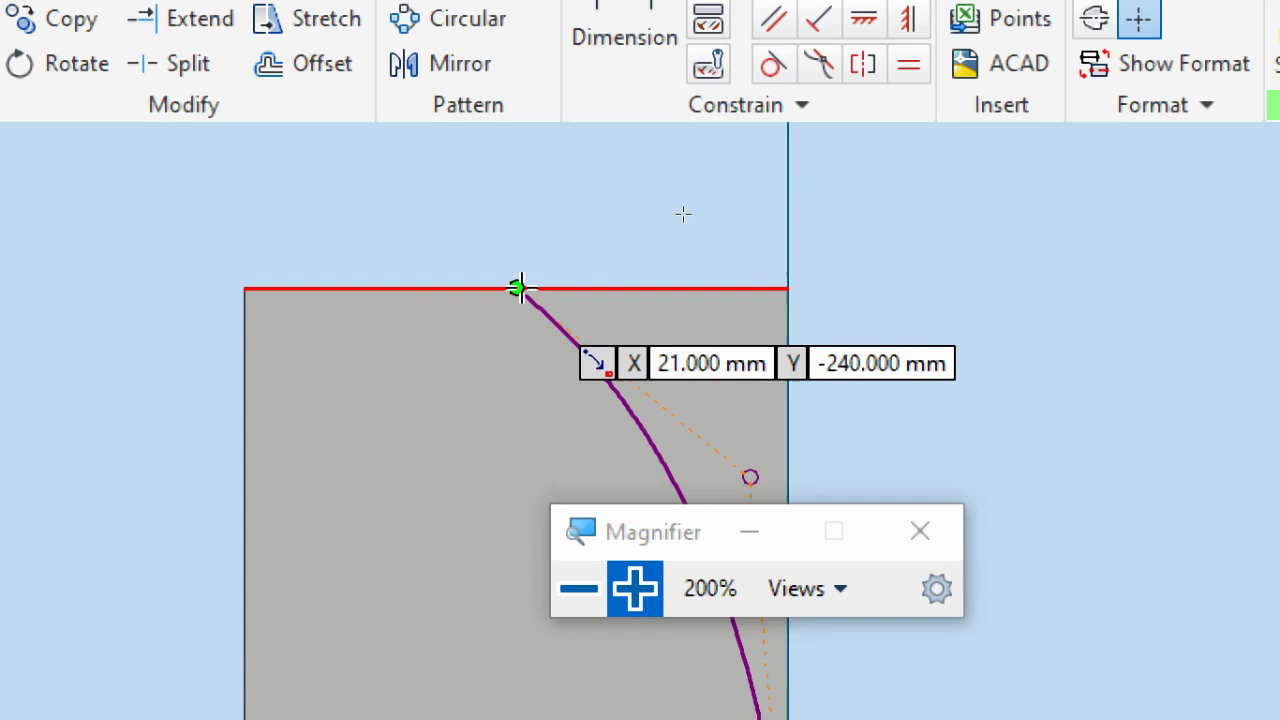
{"action": "left_click", "coordinate": [517, 289]}
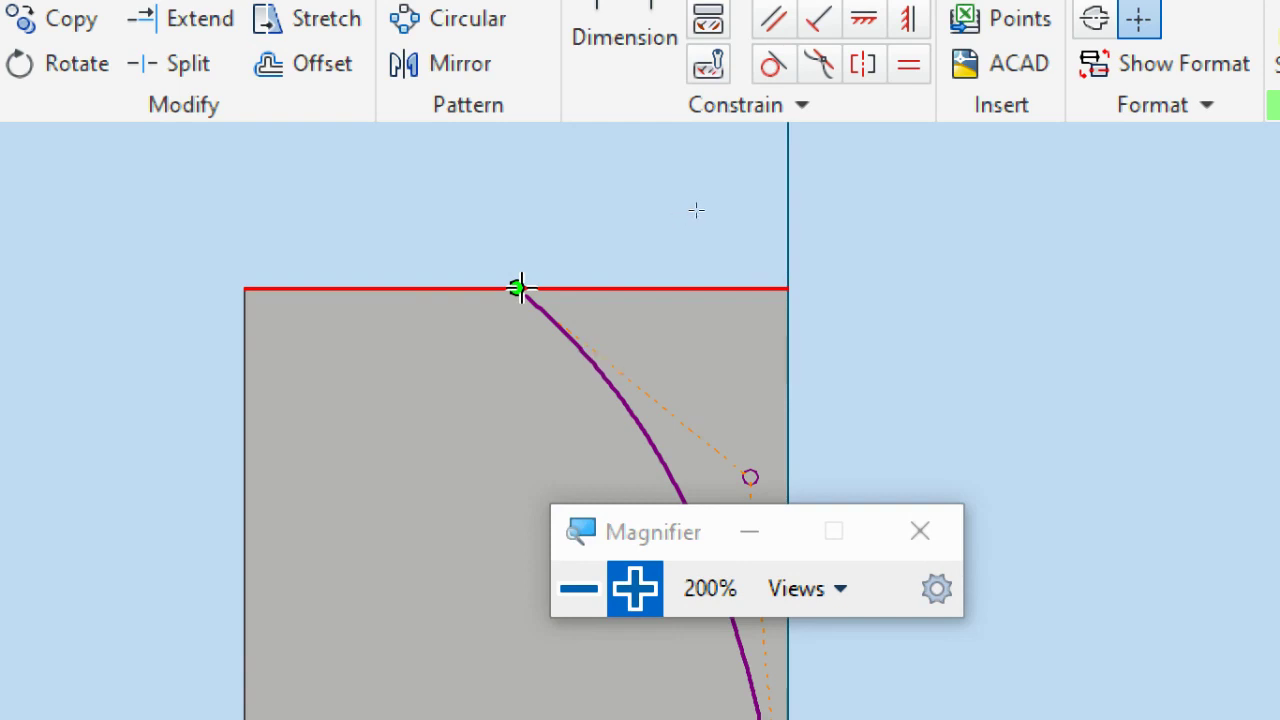
{"action": "left_click", "coordinate": [954, 162]}
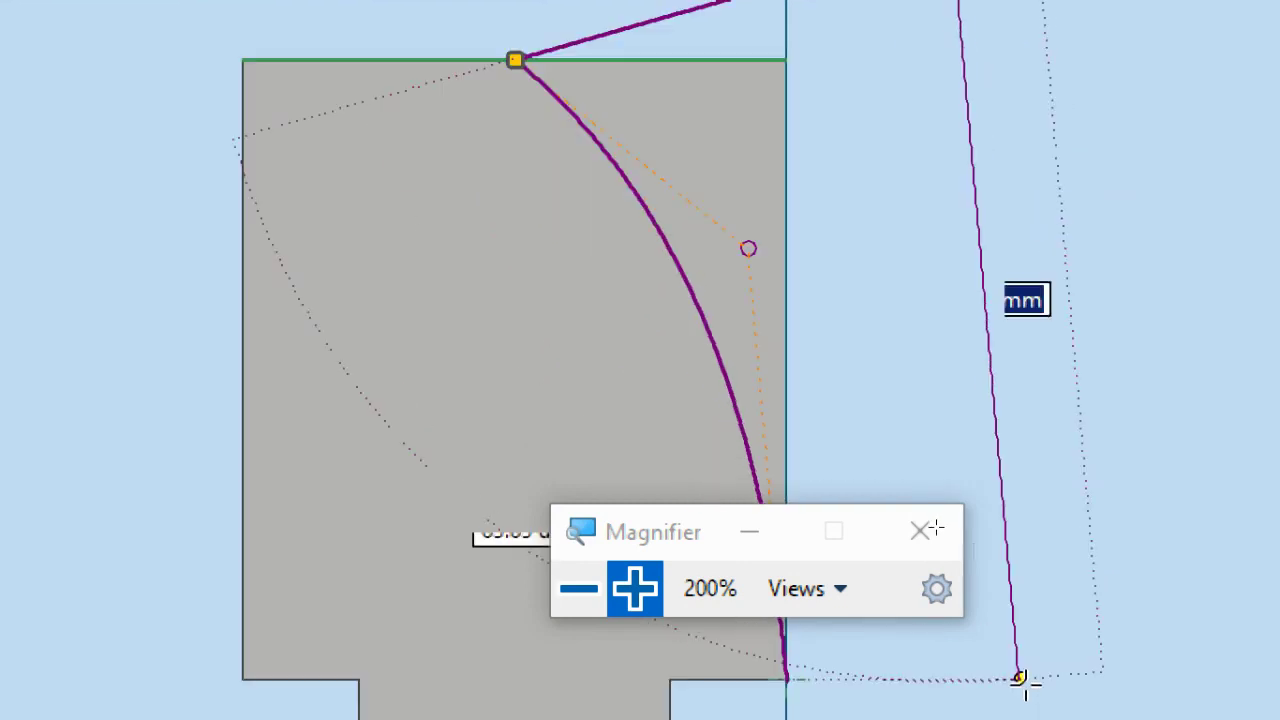
{"action": "left_click", "coordinate": [1001, 607]}
{"action": "left_click", "coordinate": [800, 662]}
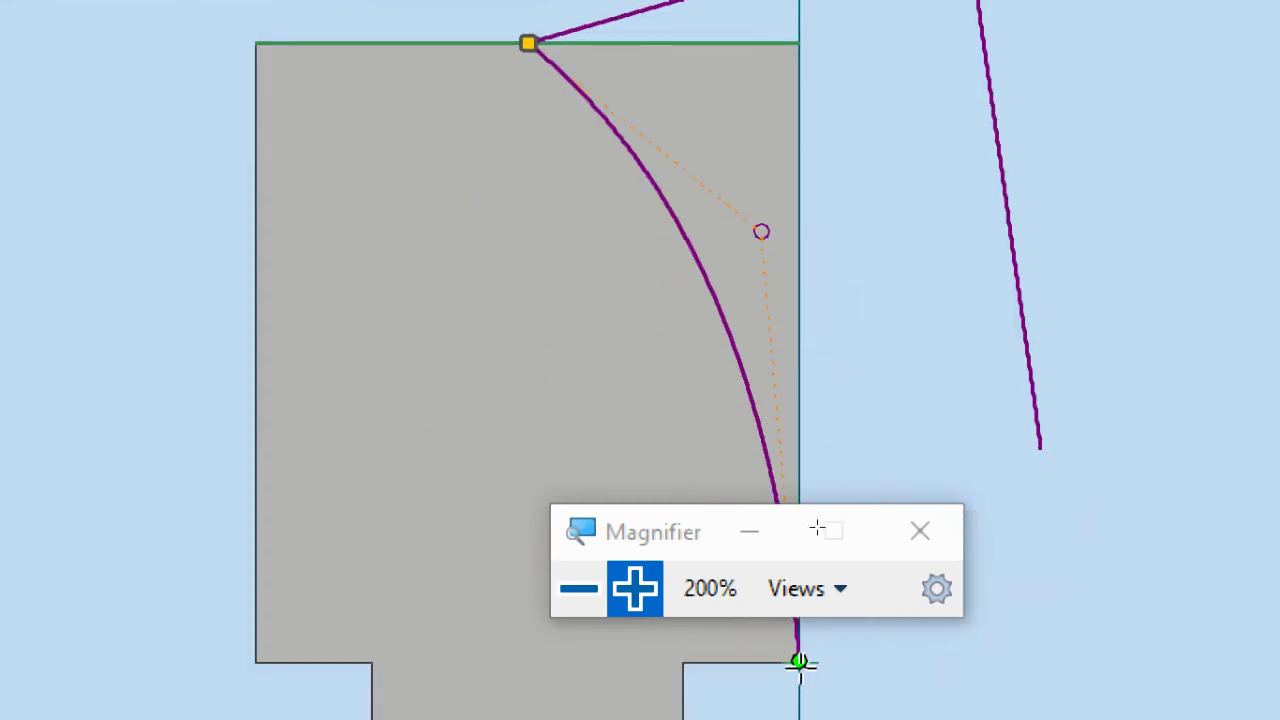
{"action": "left_click", "coordinate": [600, 590]}
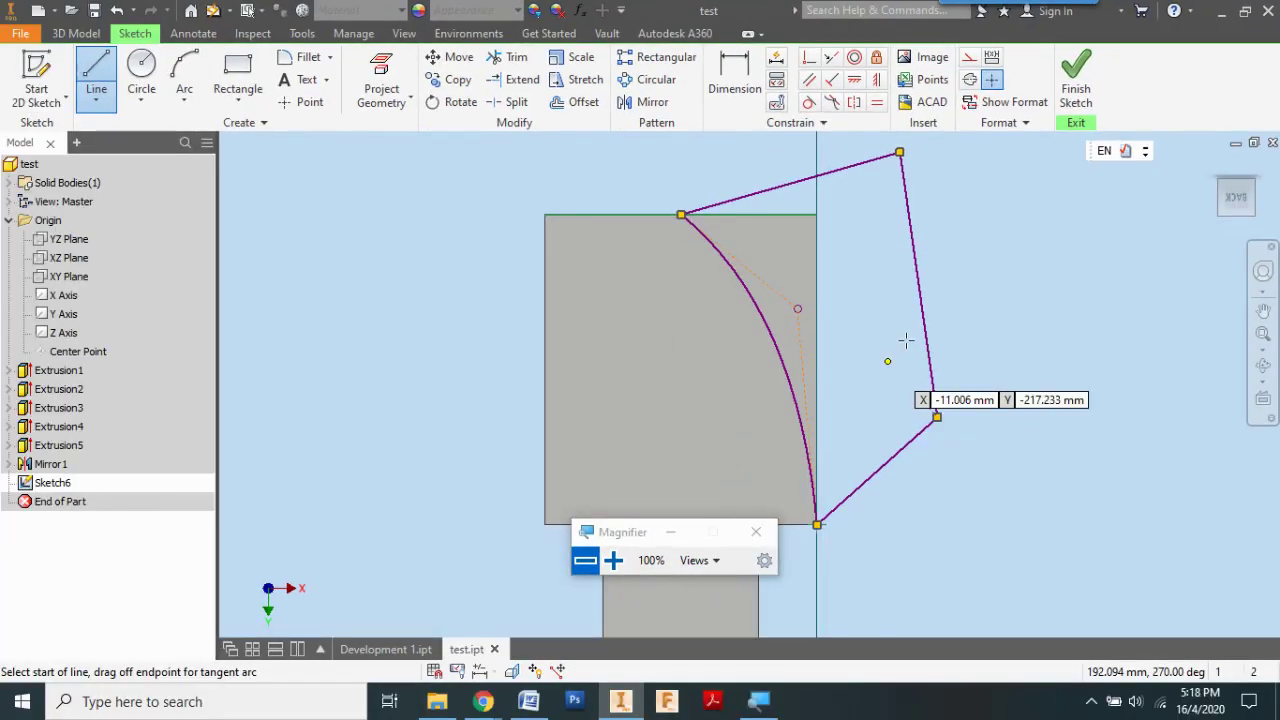
- Switch to the Word notes, highlight the instruction about finishing the sketch, and return to Inventor
{"action": "left_click", "coordinate": [530, 701]}
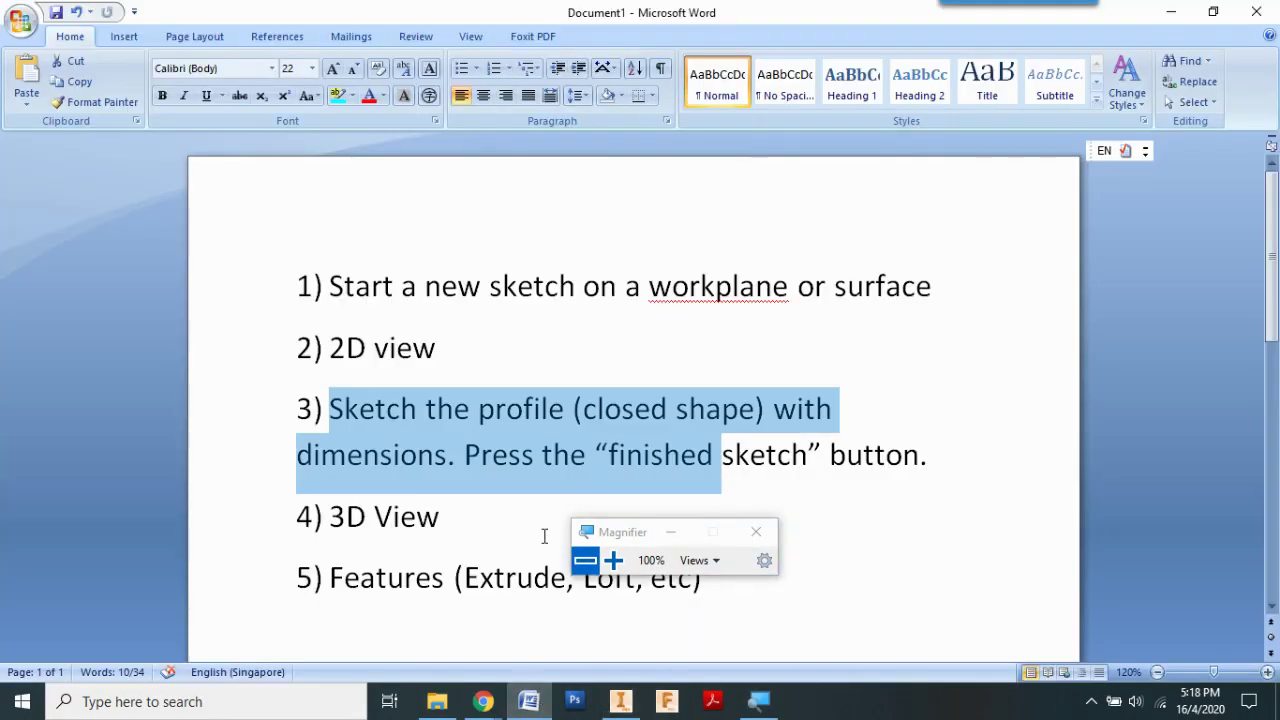
{"action": "left_click", "coordinate": [568, 455]}
{"action": "left_click_drag", "start_coordinate": [465, 455], "coordinate": [882, 453]}
{"action": "left_click", "coordinate": [620, 700]}
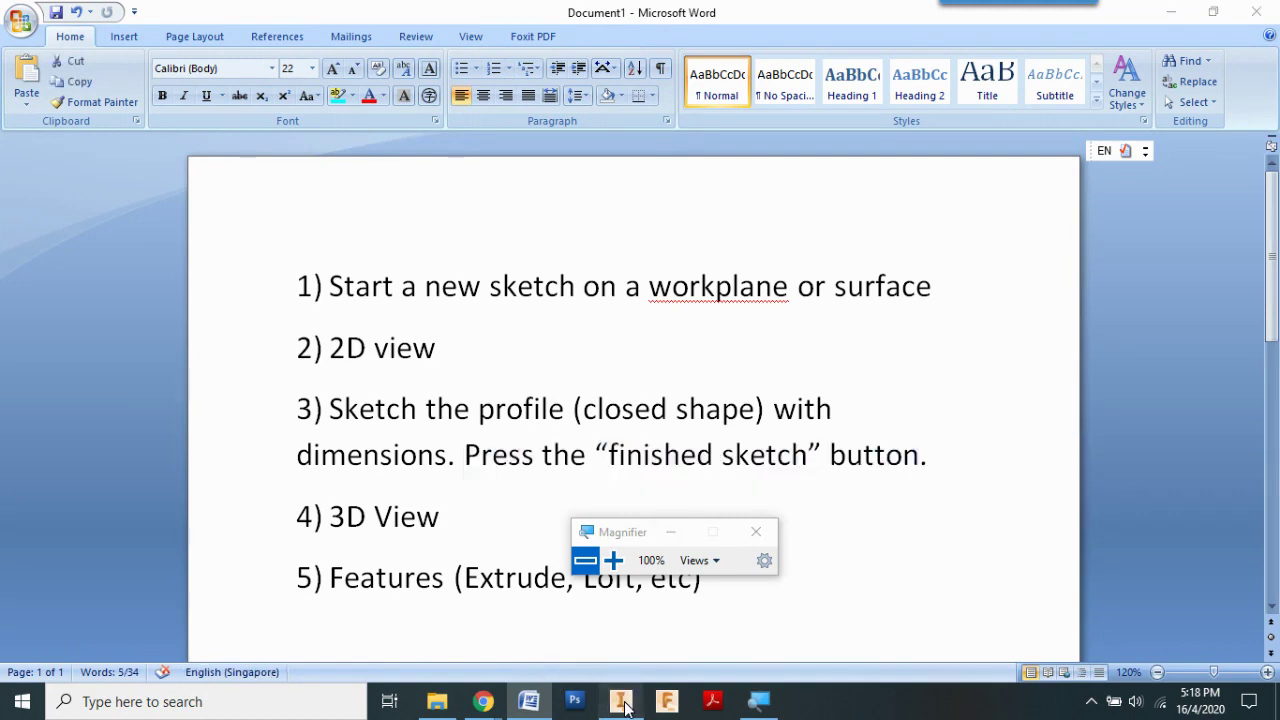
- Finish the nose-cut sketch and view the closed profile in 3D from the home view and the underside
{"action": "left_click", "coordinate": [1078, 90]}
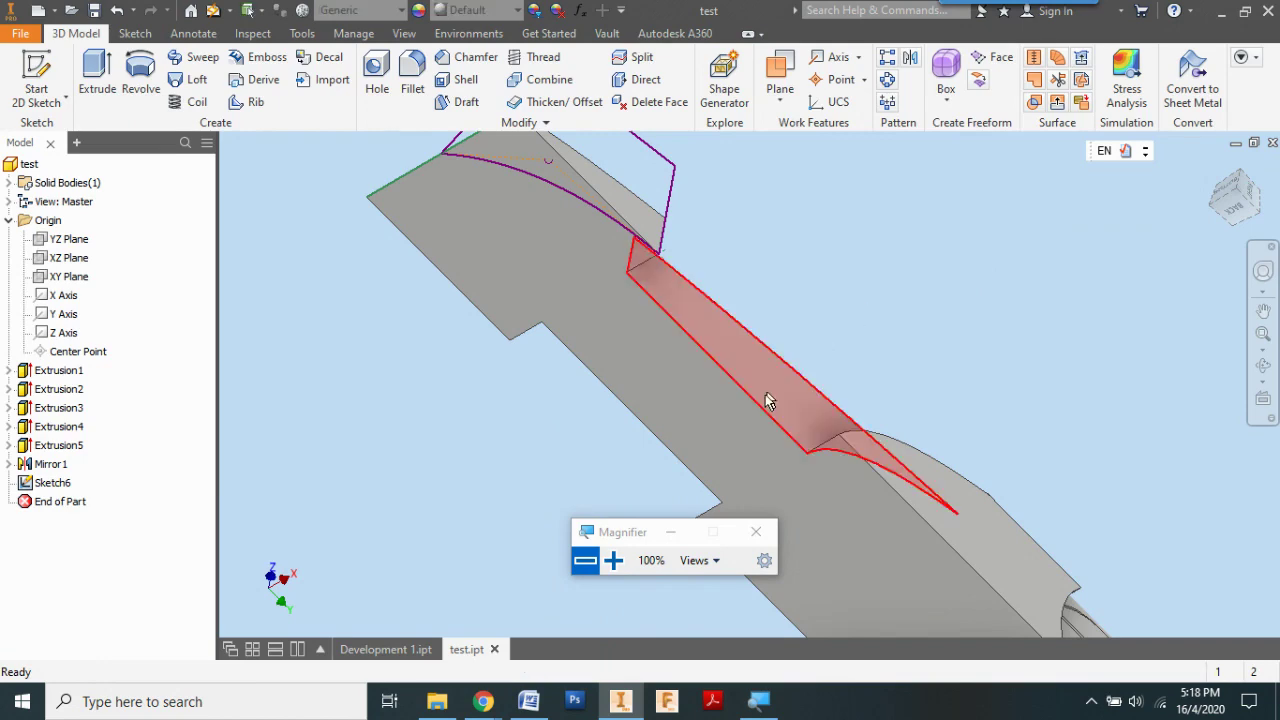
{"action": "left_click", "coordinate": [1214, 170]}
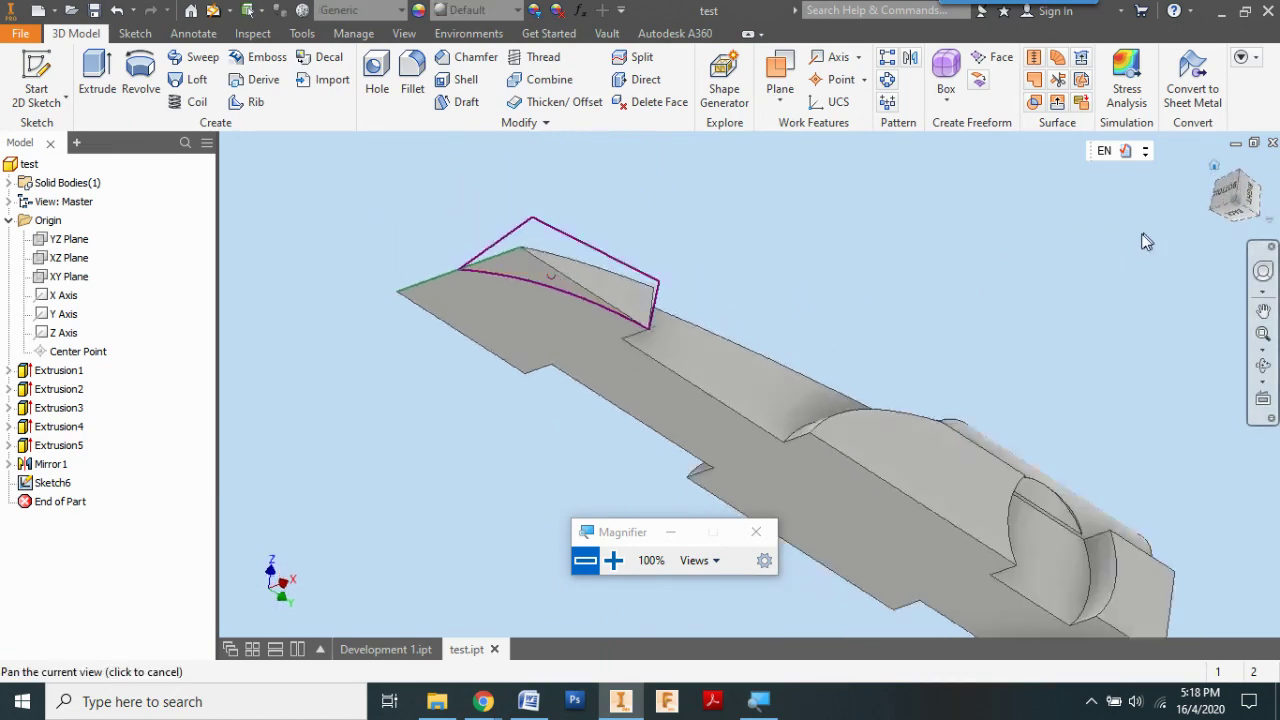
{"action": "left_click_drag", "start_coordinate": [610, 533], "coordinate": [916, 442]}
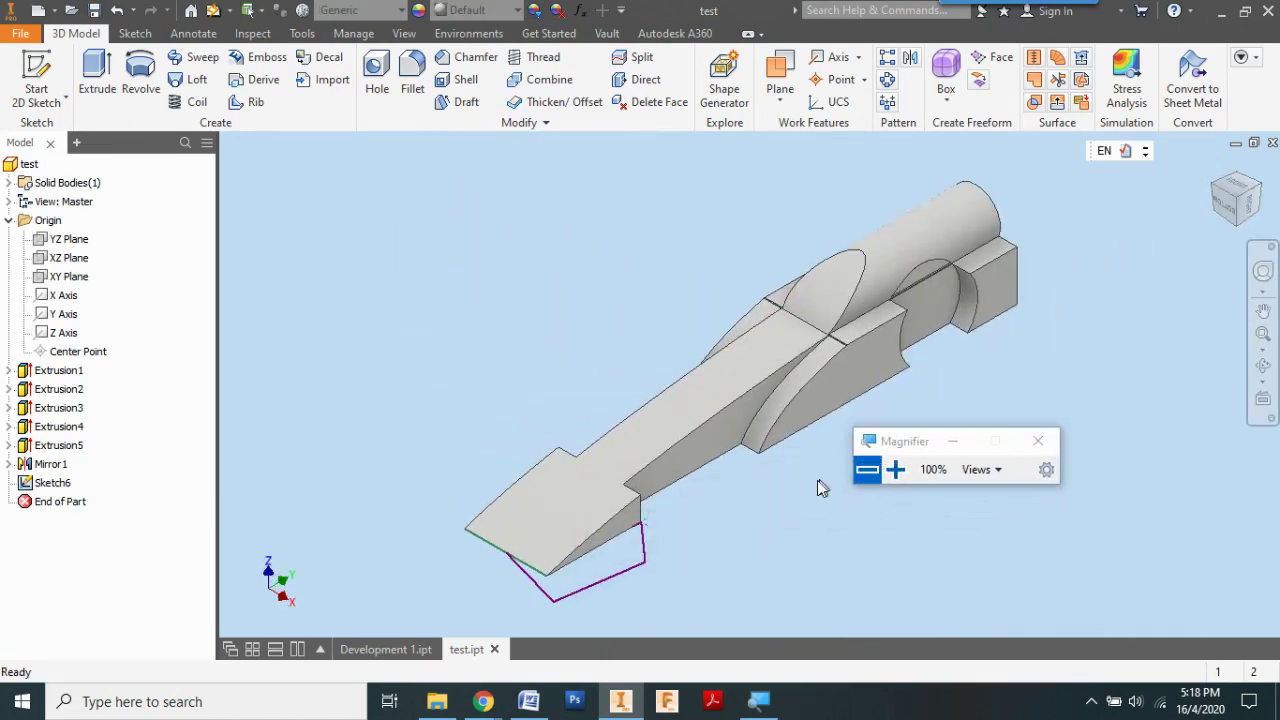
{"action": "middle_click_drag", "start_coordinate": [680, 494], "coordinate": [676, 428], "text": "shift"}
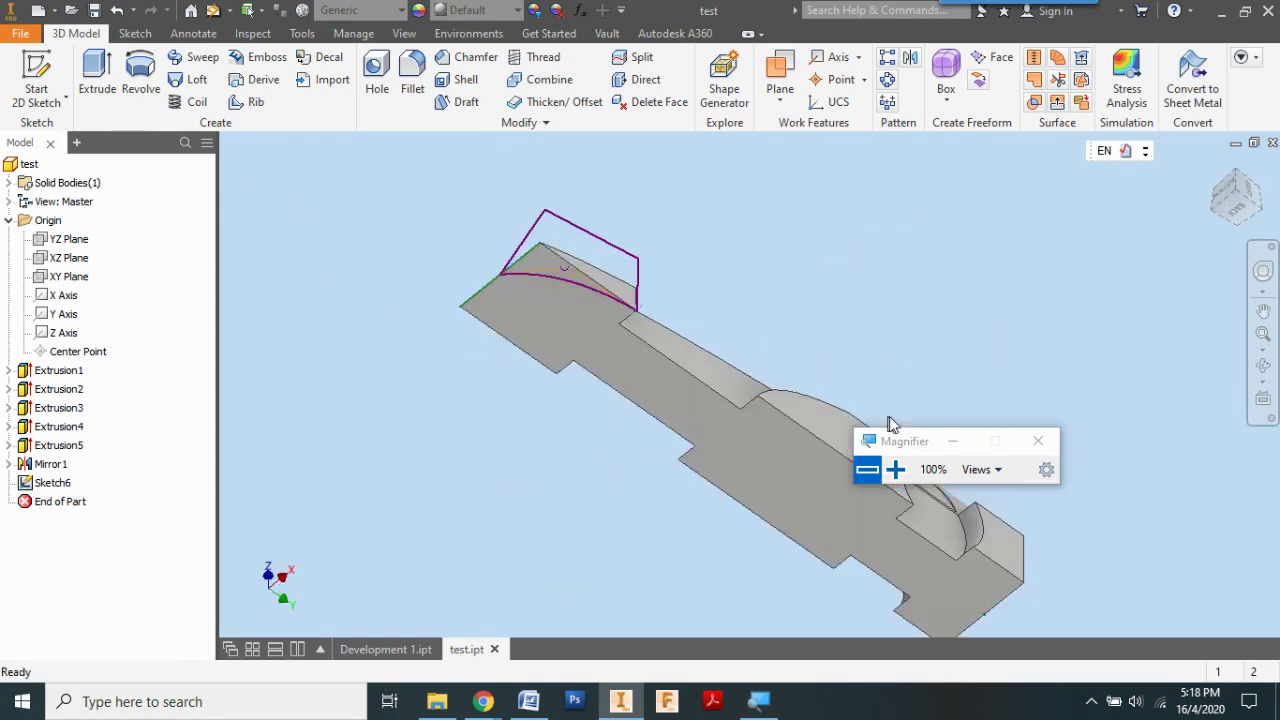
- Extrude the closed nose profile as a cut 50 mm deep upward through the body, checking the preview from the side
{"action": "left_click", "coordinate": [903, 472]}
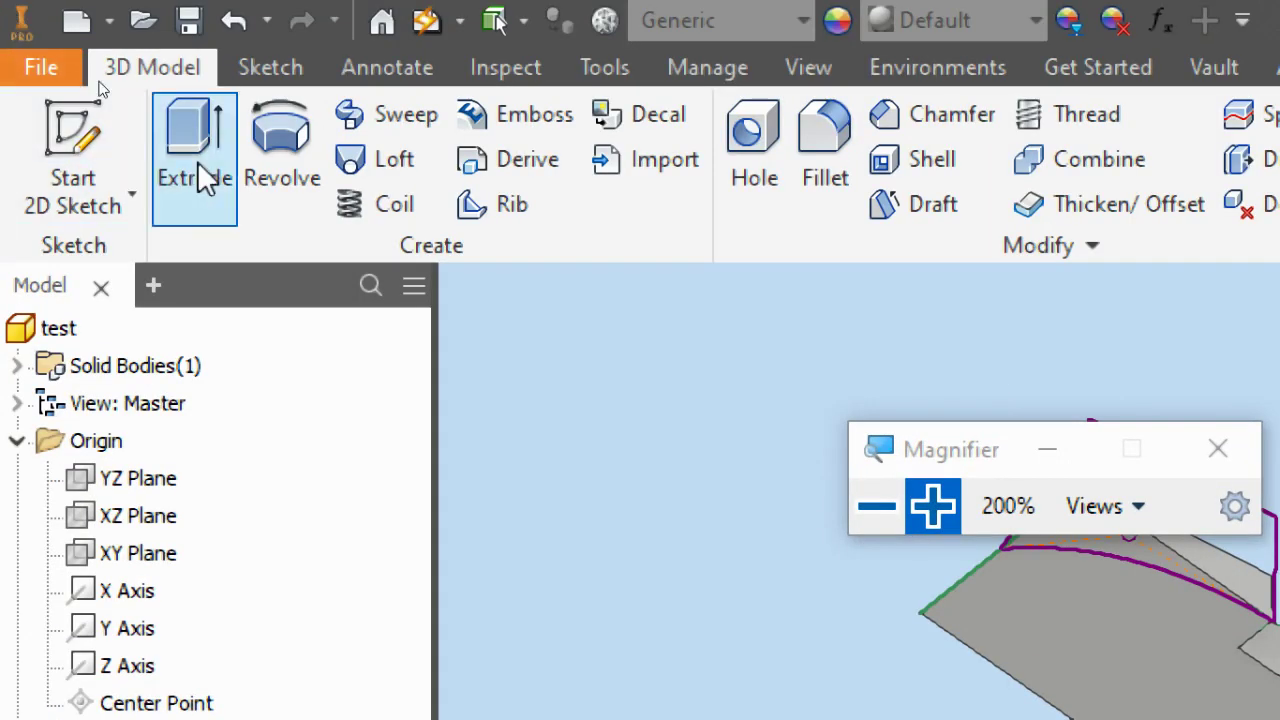
{"action": "left_click", "coordinate": [97, 88]}
{"action": "left_click_drag", "start_coordinate": [931, 446], "coordinate": [945, 320]}
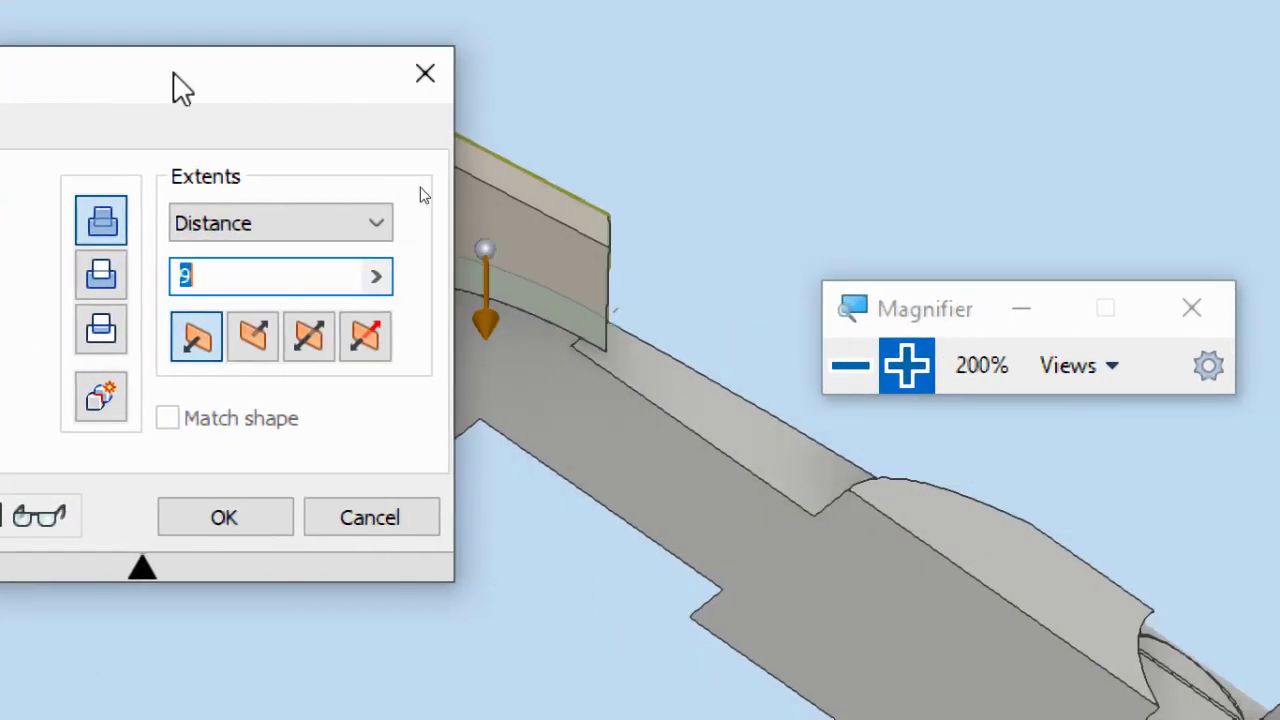
{"action": "left_click", "coordinate": [105, 277]}
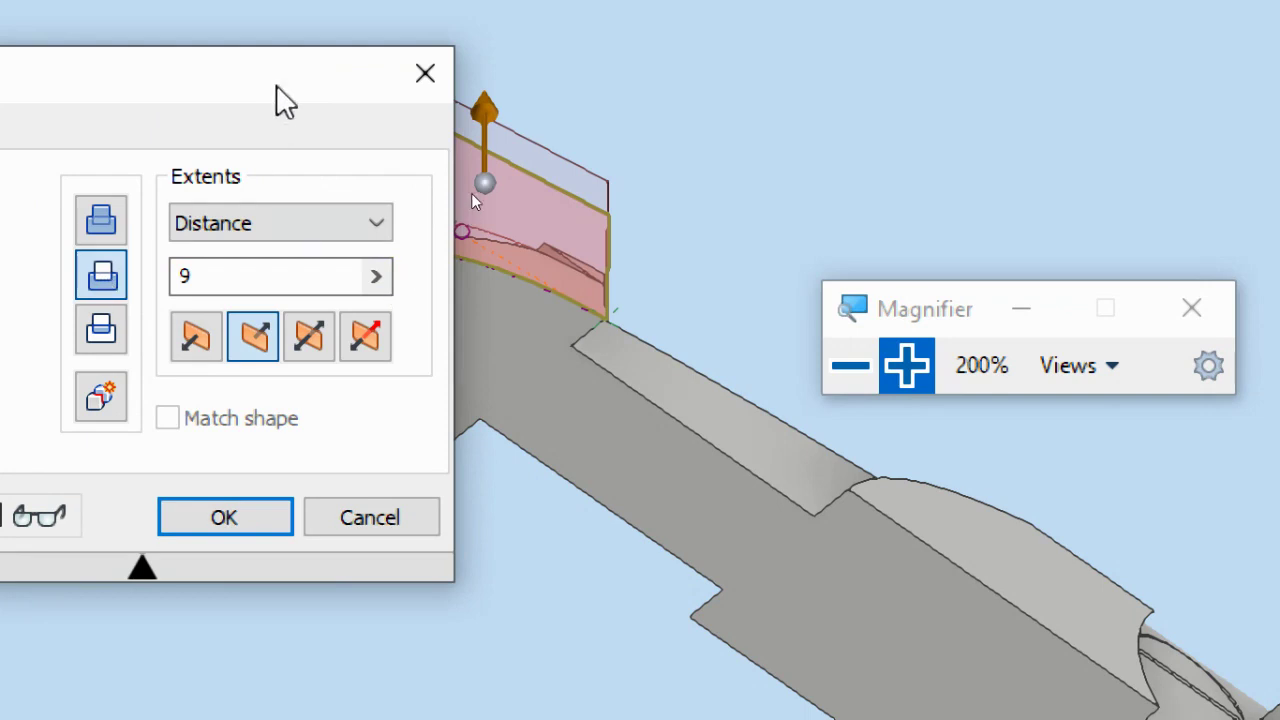
{"action": "mouse_move", "coordinate": [277, 100]}
{"action": "left_mouse_down"}
{"action": "mouse_move", "coordinate": [226, 95]}
{"action": "mouse_move", "coordinate": [286, 106]}
{"action": "left_mouse_up"}
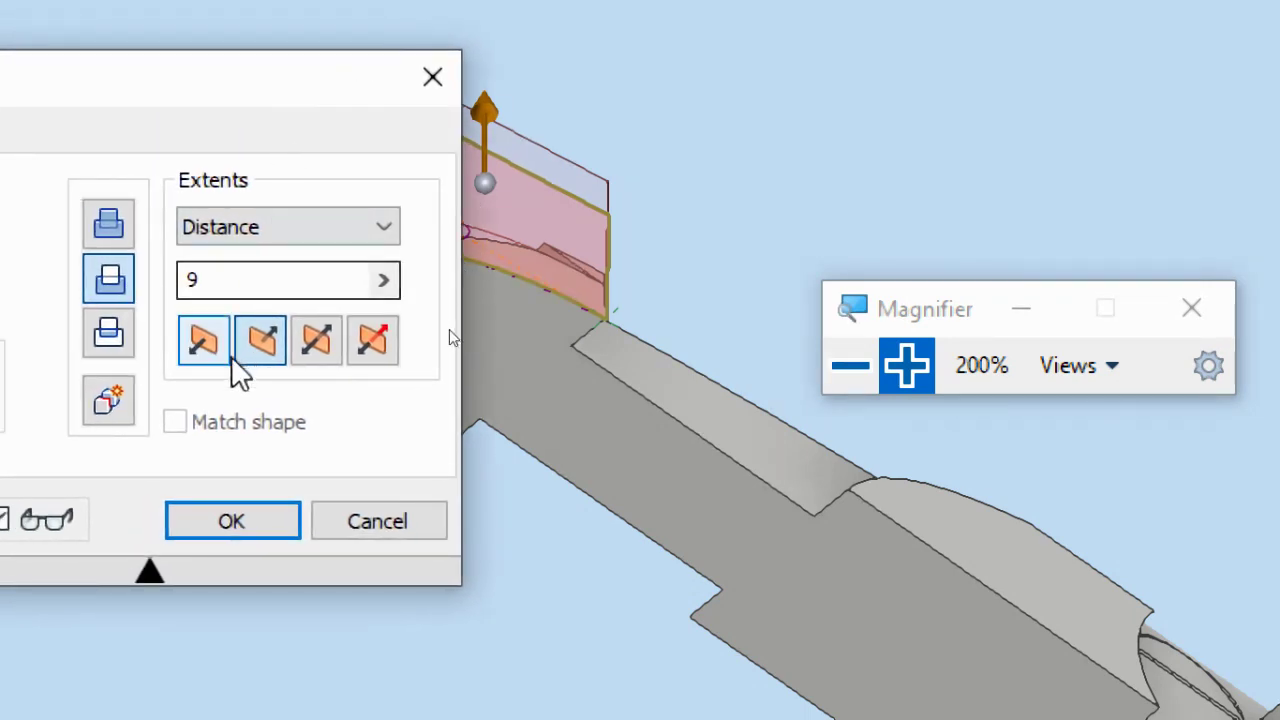
{"action": "double_click", "coordinate": [234, 280]}
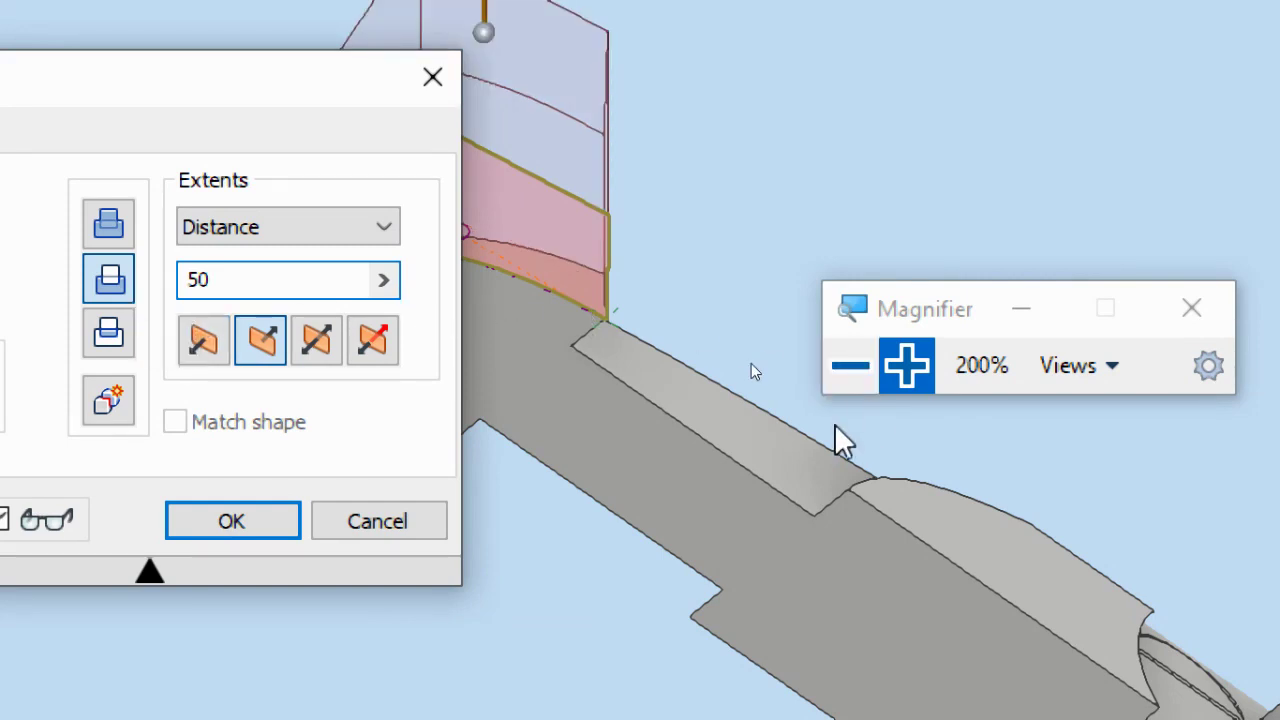
{"action": "middle_click_drag", "start_coordinate": [757, 408], "coordinate": [1003, 250], "text": "shift"}
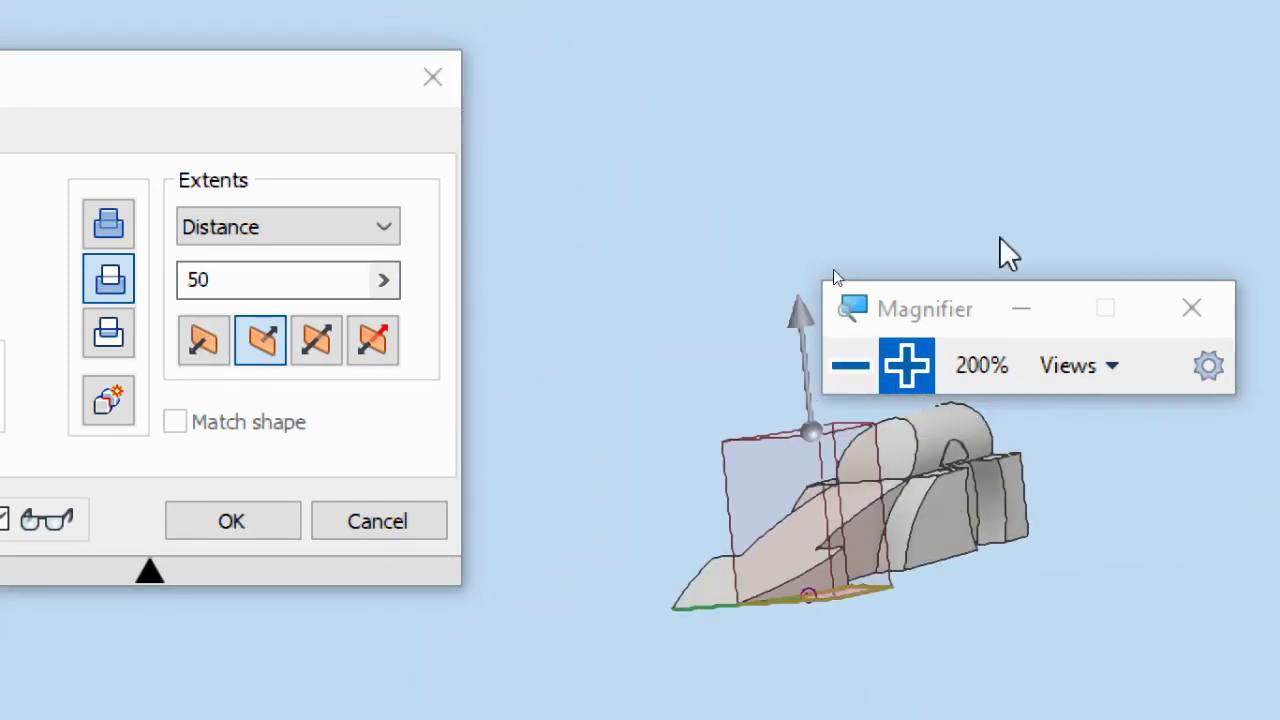
{"action": "scroll", "coordinate": [866, 535], "scroll_direction": "up", "scroll_amount": 3}
{"action": "left_click_drag", "start_coordinate": [951, 314], "coordinate": [980, 71]}
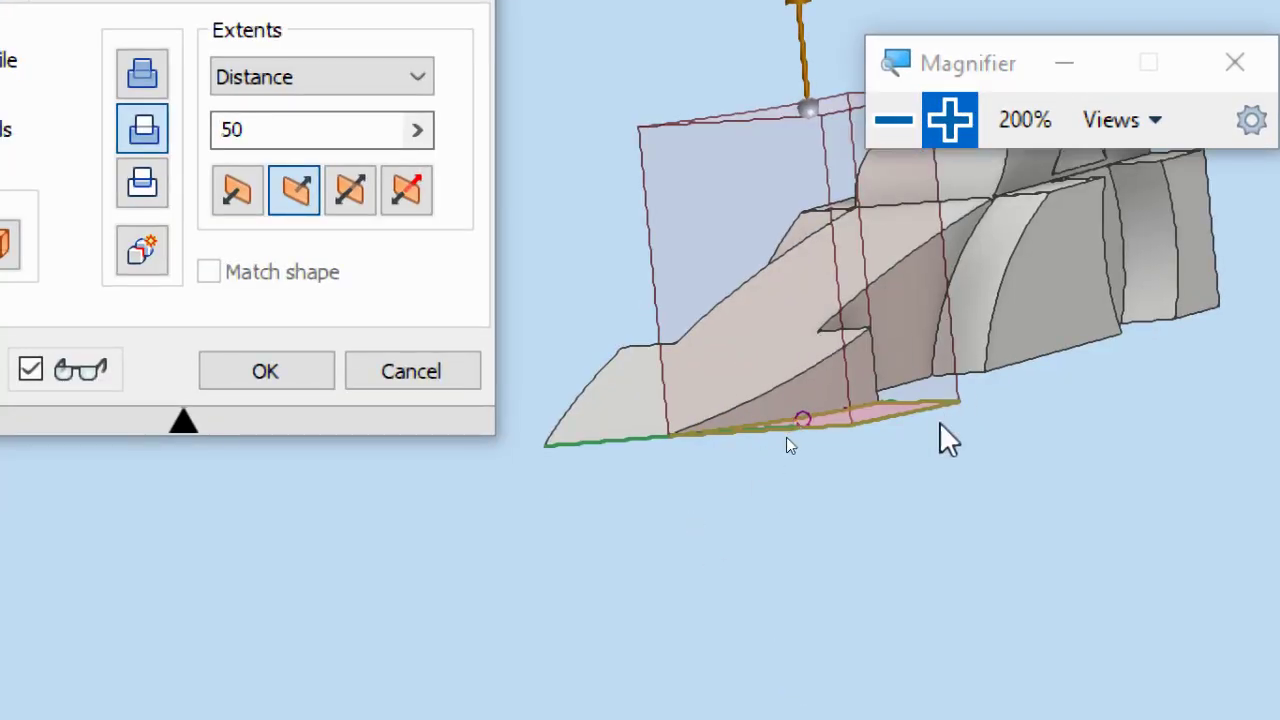
{"action": "middle_click_drag", "start_coordinate": [948, 440], "coordinate": [900, 511], "text": "shift"}
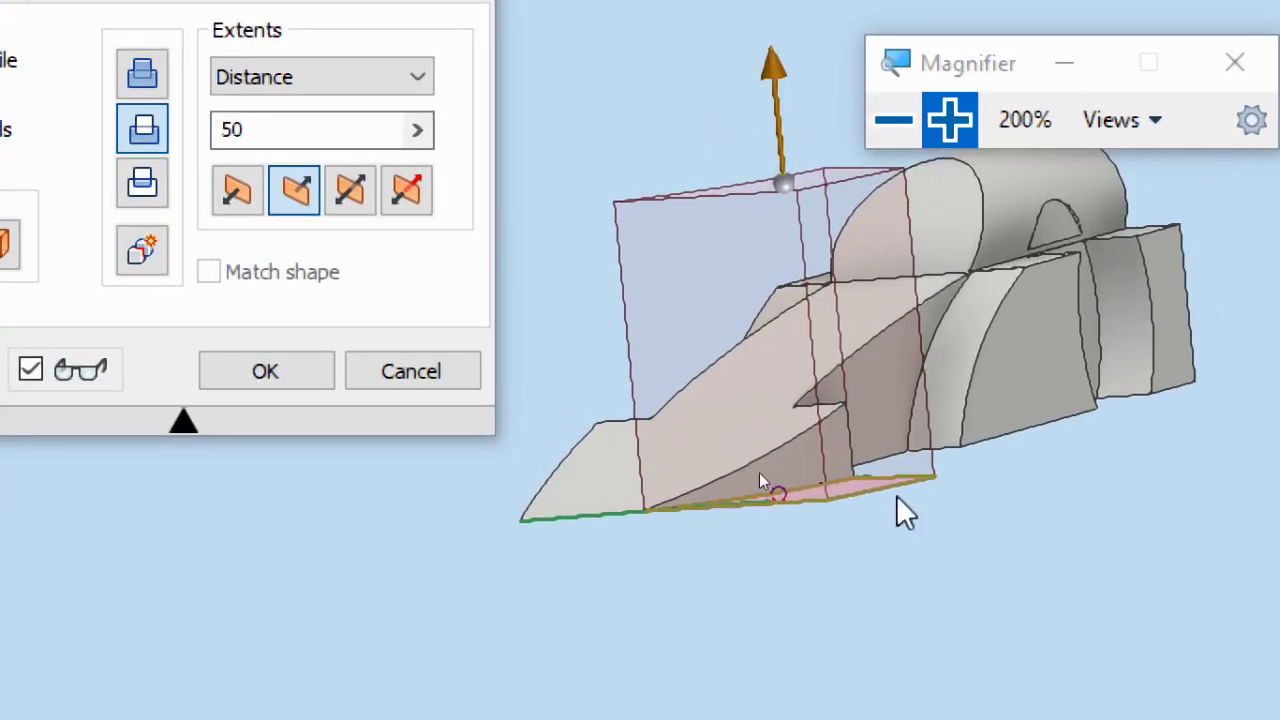
{"action": "left_click", "coordinate": [250, 376]}
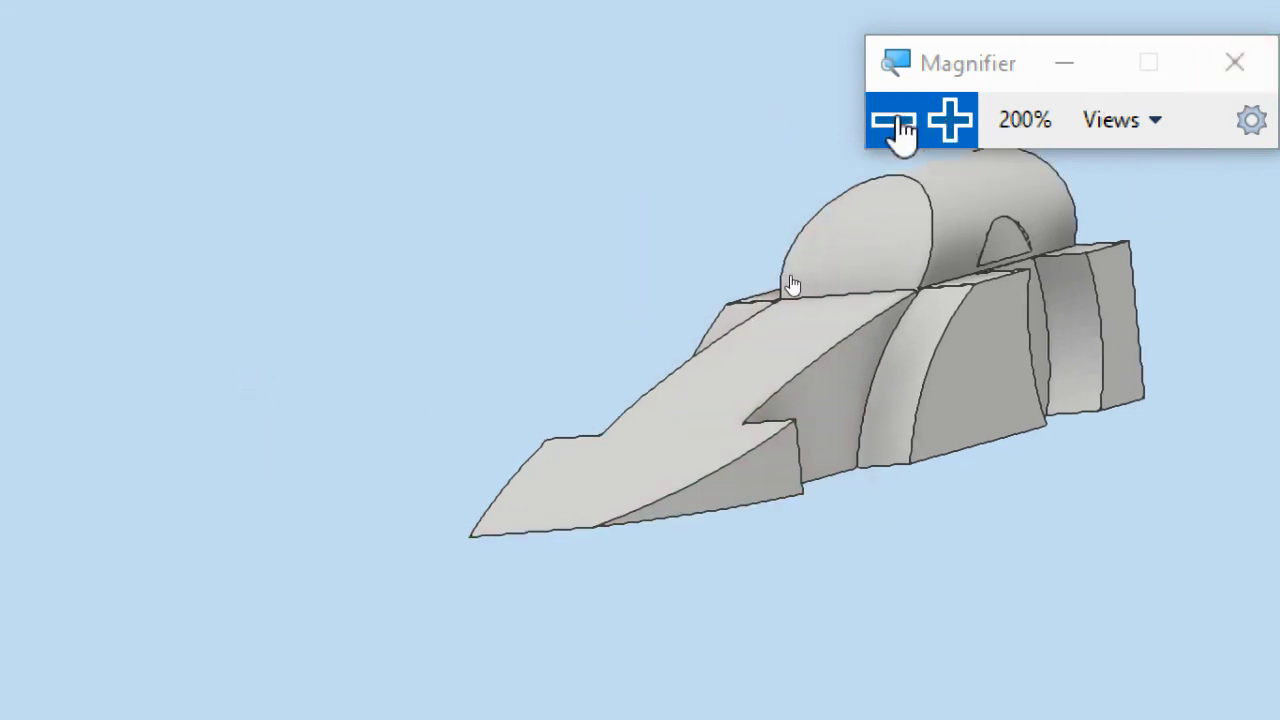
- Orbit and zoom around the body to examine the curved cut on one side of the nose
{"action": "left_click", "coordinate": [898, 120]}
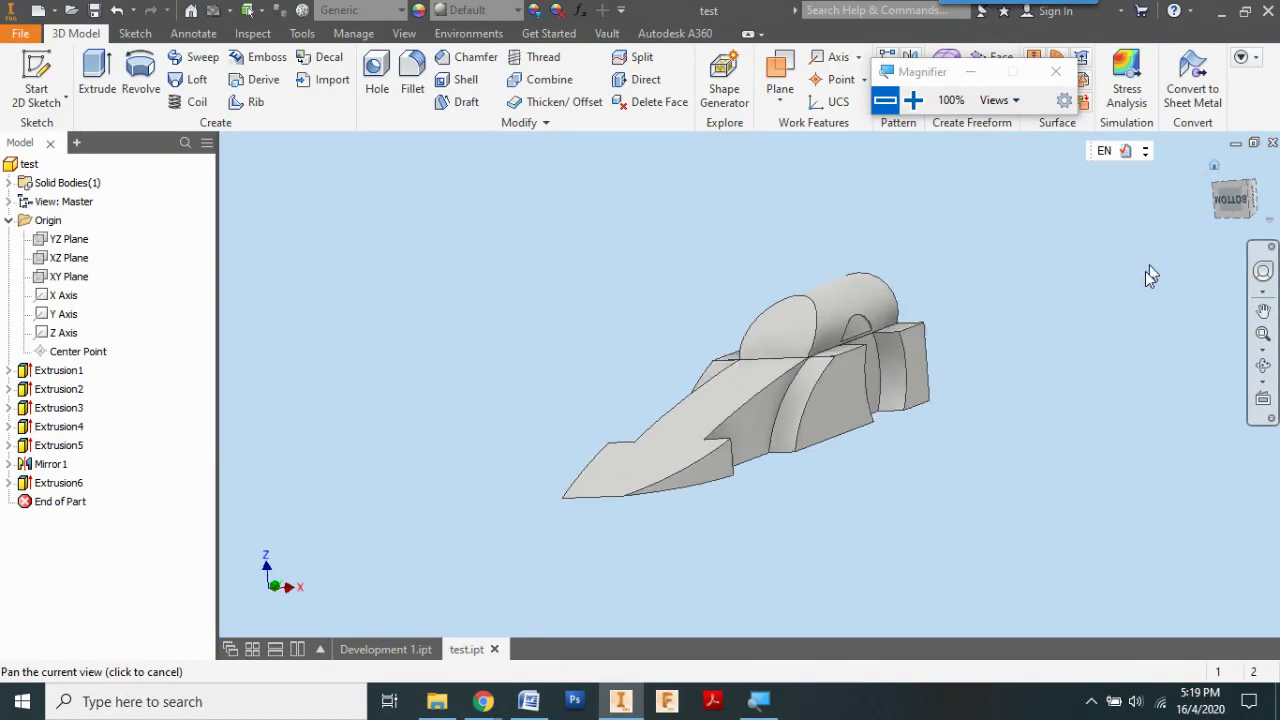
{"action": "middle_click_drag", "start_coordinate": [1148, 276], "coordinate": [957, 480], "text": "shift"}
{"action": "key", "text": "F4"}
{"action": "left_click_drag", "start_coordinate": [951, 477], "coordinate": [965, 460]}
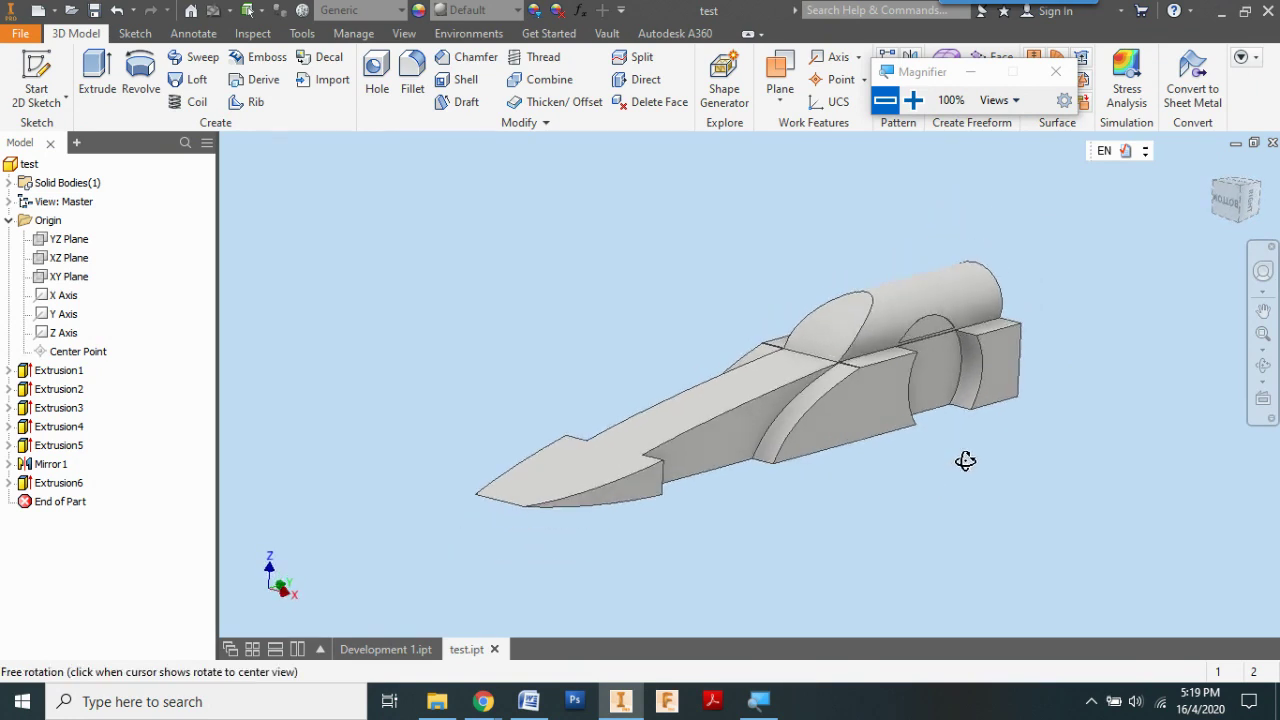
{"action": "key", "text": "Escape"}
{"action": "scroll", "coordinate": [871, 514], "scroll_direction": "up", "scroll_amount": 3}
{"action": "scroll", "coordinate": [871, 514], "scroll_direction": "down", "scroll_amount": 3}
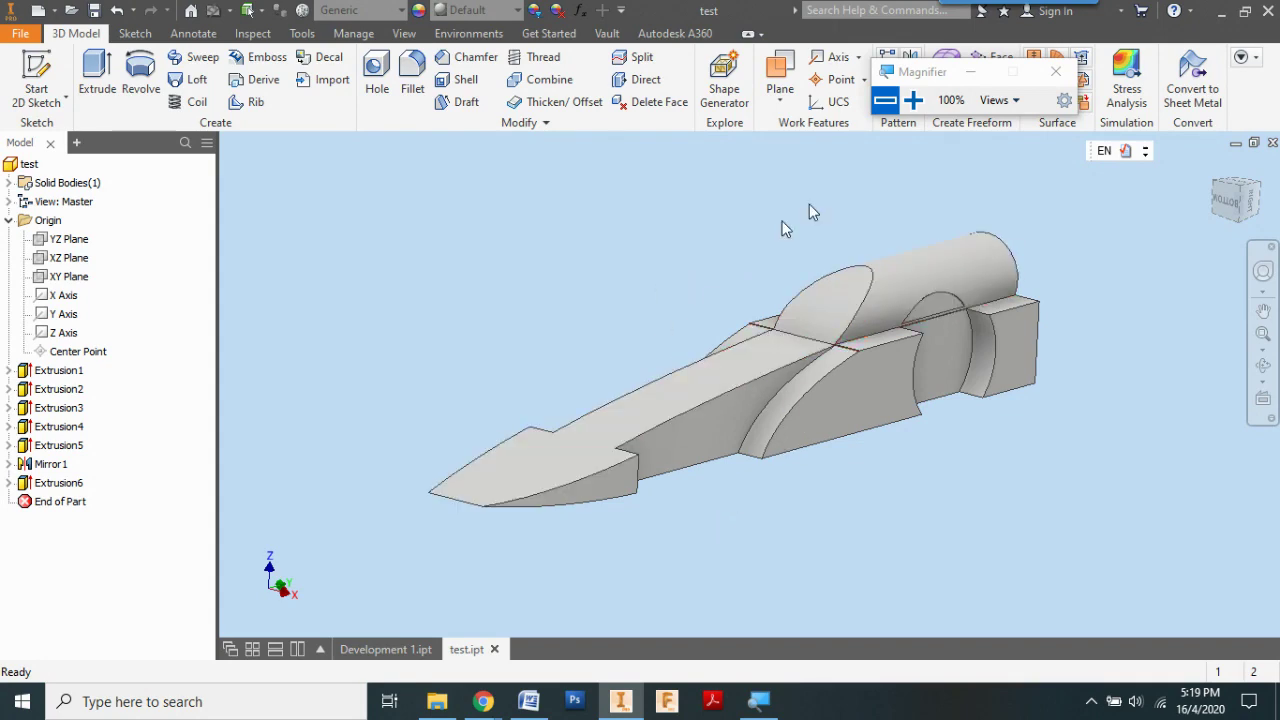
{"action": "left_click_drag", "start_coordinate": [912, 80], "coordinate": [943, 151]}
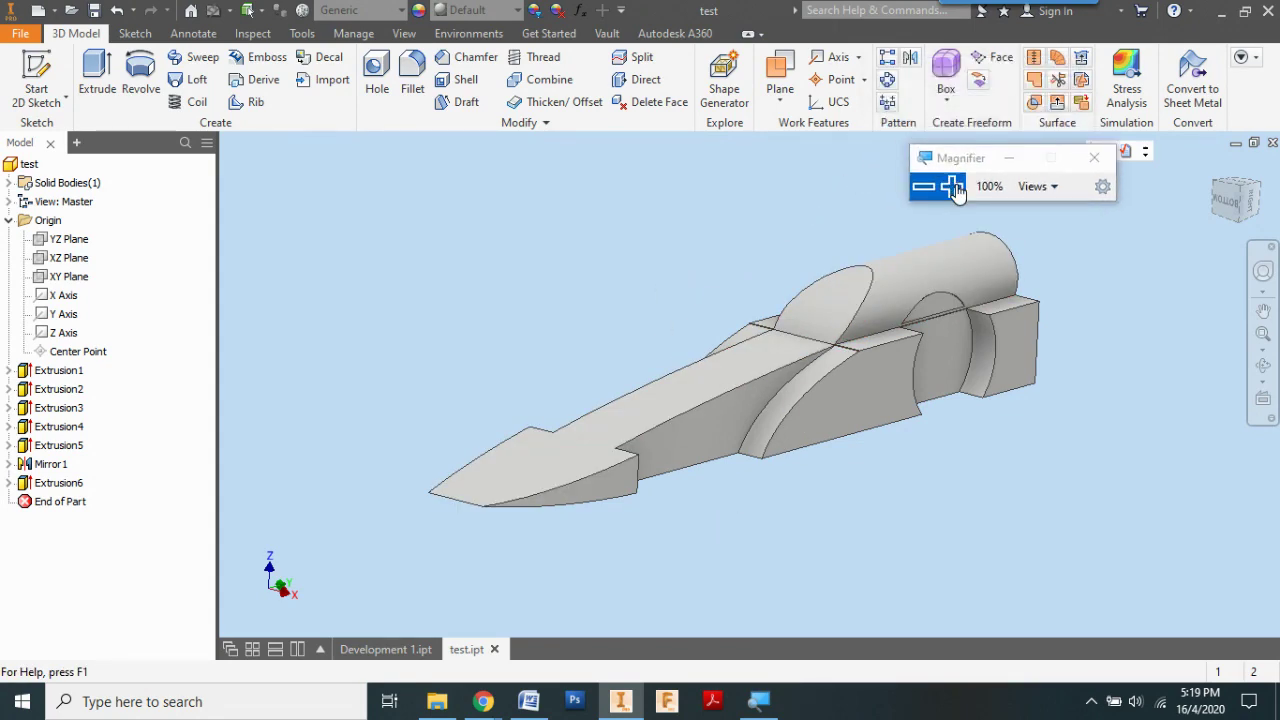
- Mirror the curved nose cut, Extrusion6, about the YZ plane to the other side of the nose
{"action": "left_click", "coordinate": [950, 186]}
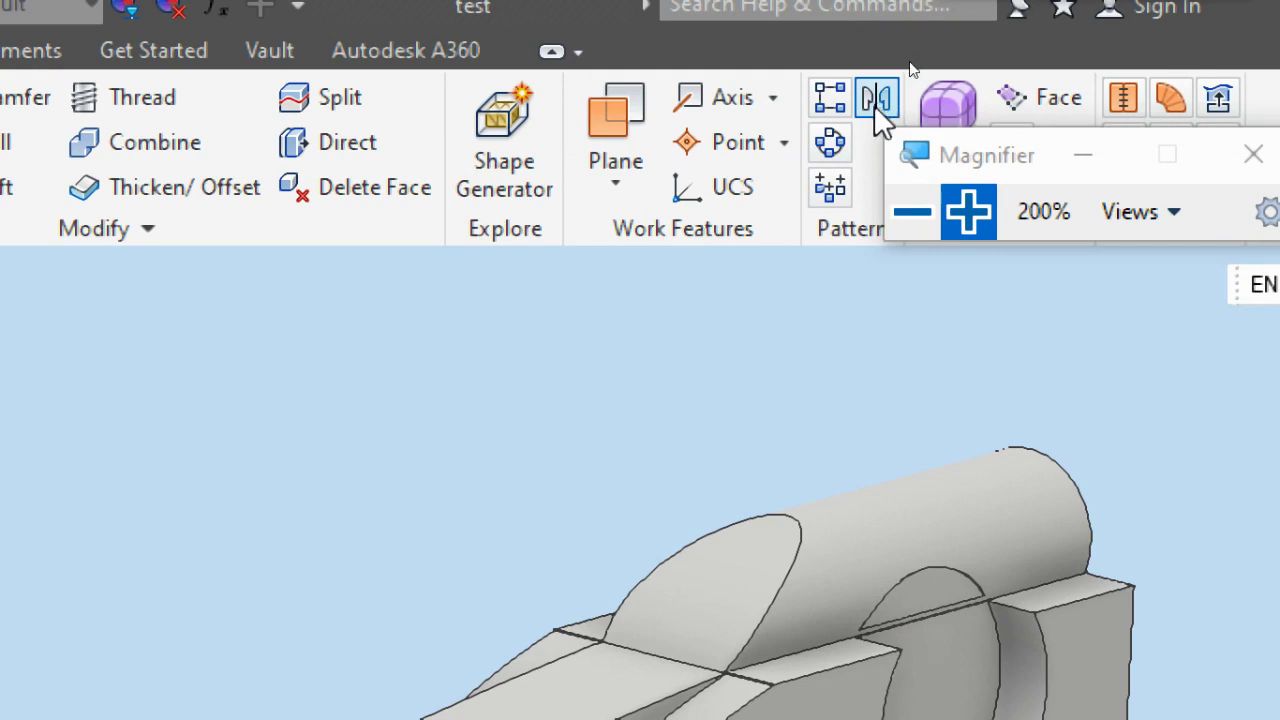
{"action": "left_click_drag", "start_coordinate": [928, 155], "coordinate": [997, 432]}
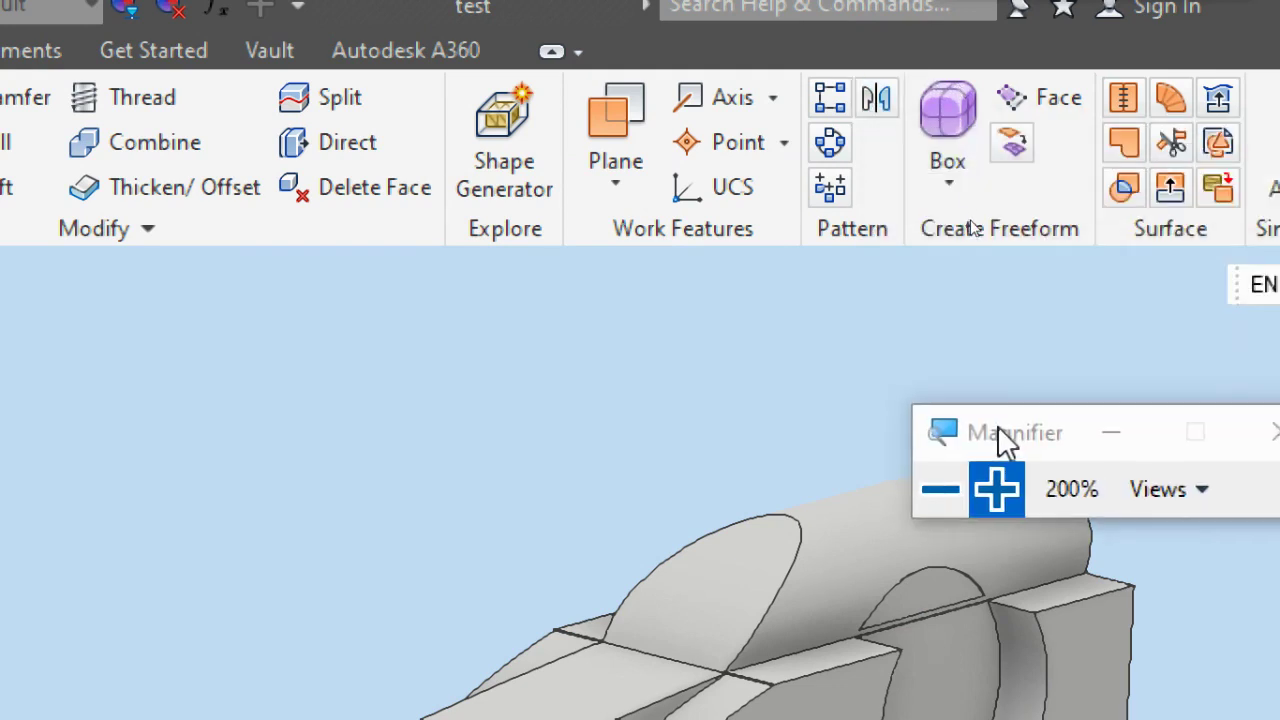
{"action": "left_click", "coordinate": [880, 98]}
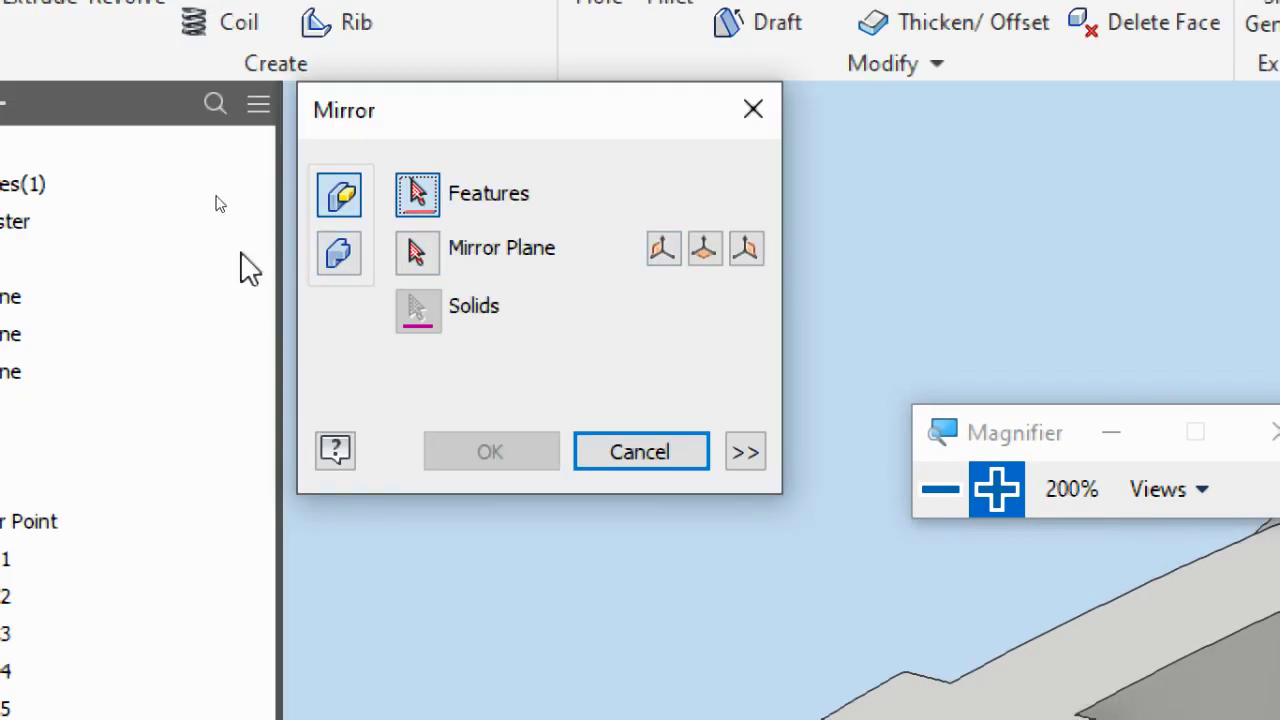
{"action": "left_click_drag", "start_coordinate": [396, 144], "coordinate": [551, 148]}
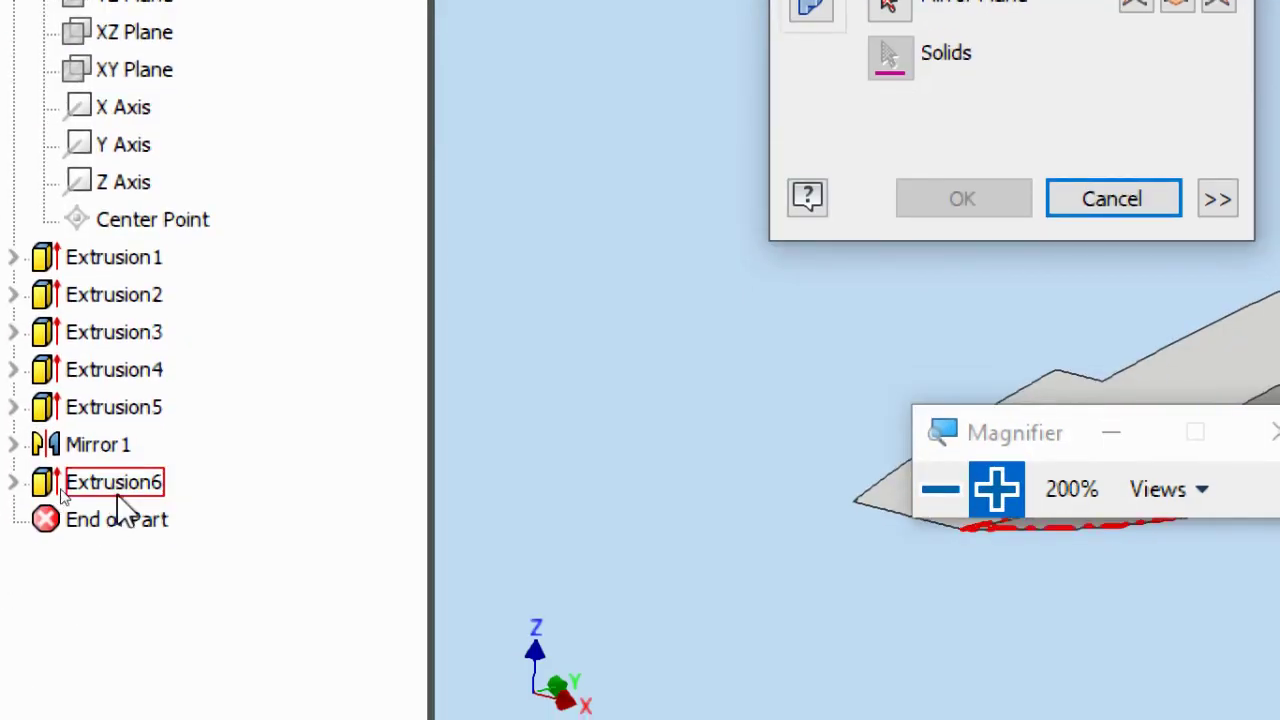
{"action": "left_click", "coordinate": [114, 495]}
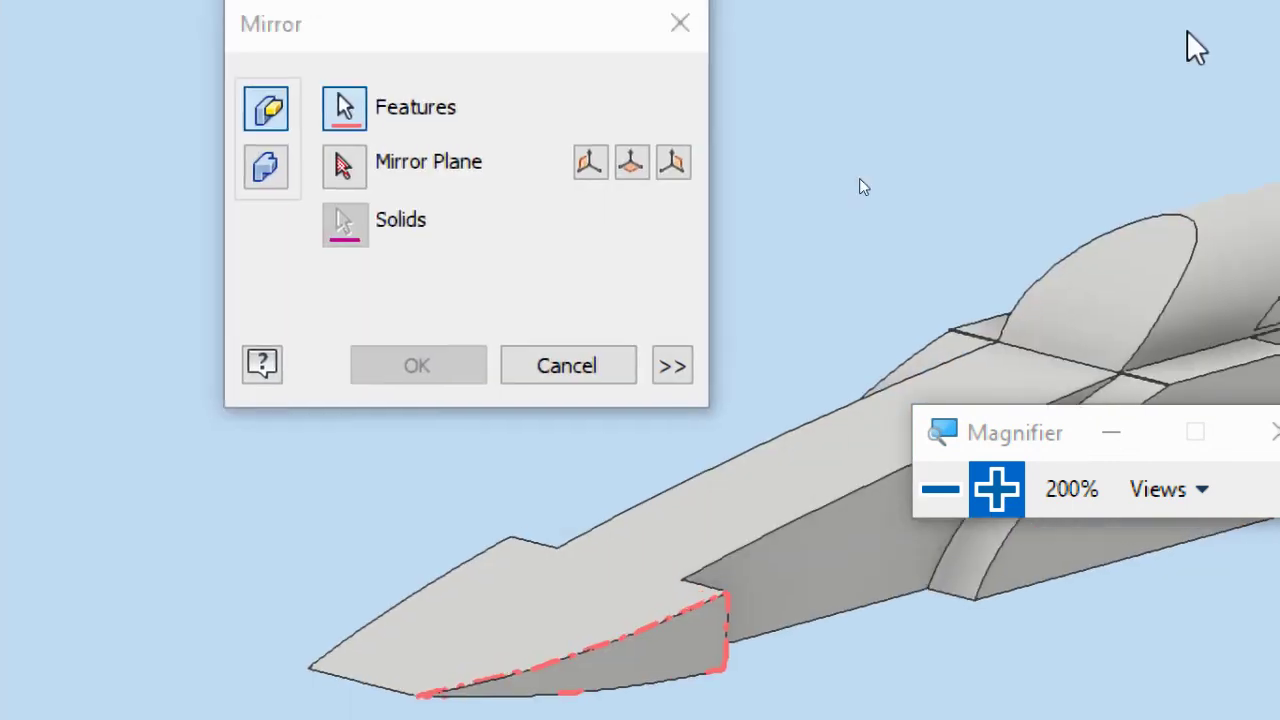
{"action": "left_click", "coordinate": [342, 168]}
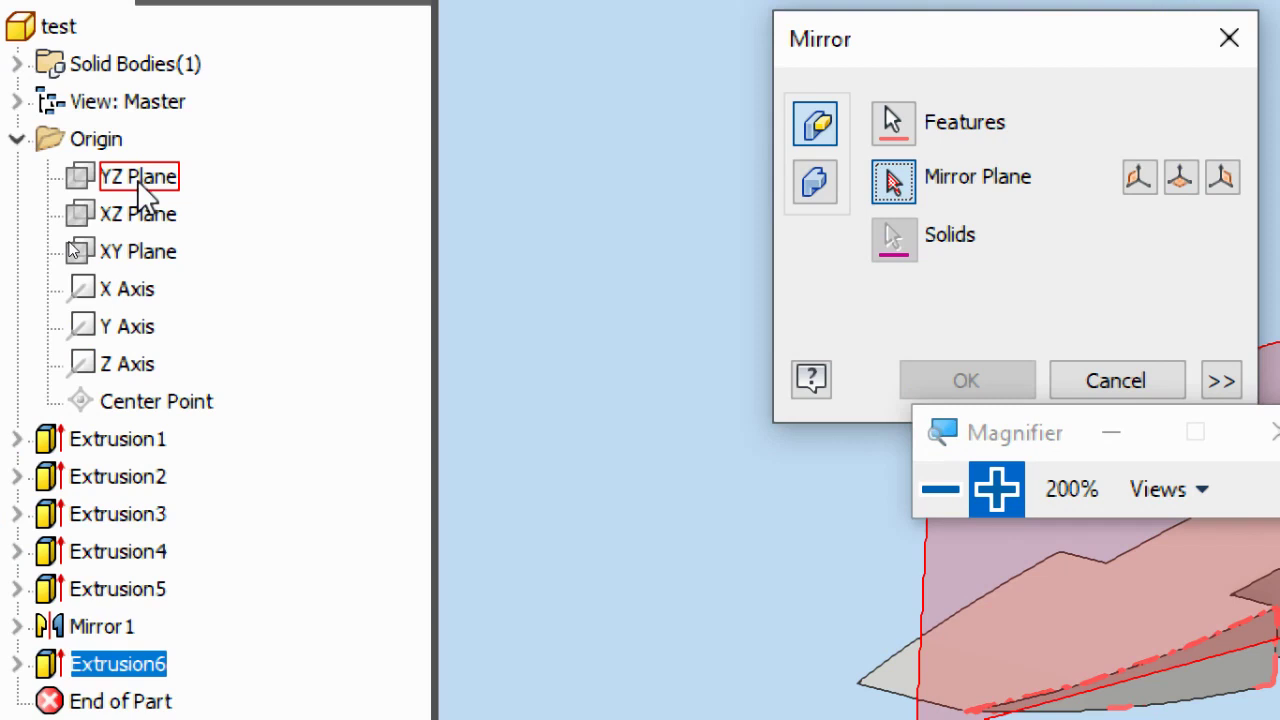
{"action": "left_click", "coordinate": [138, 186]}
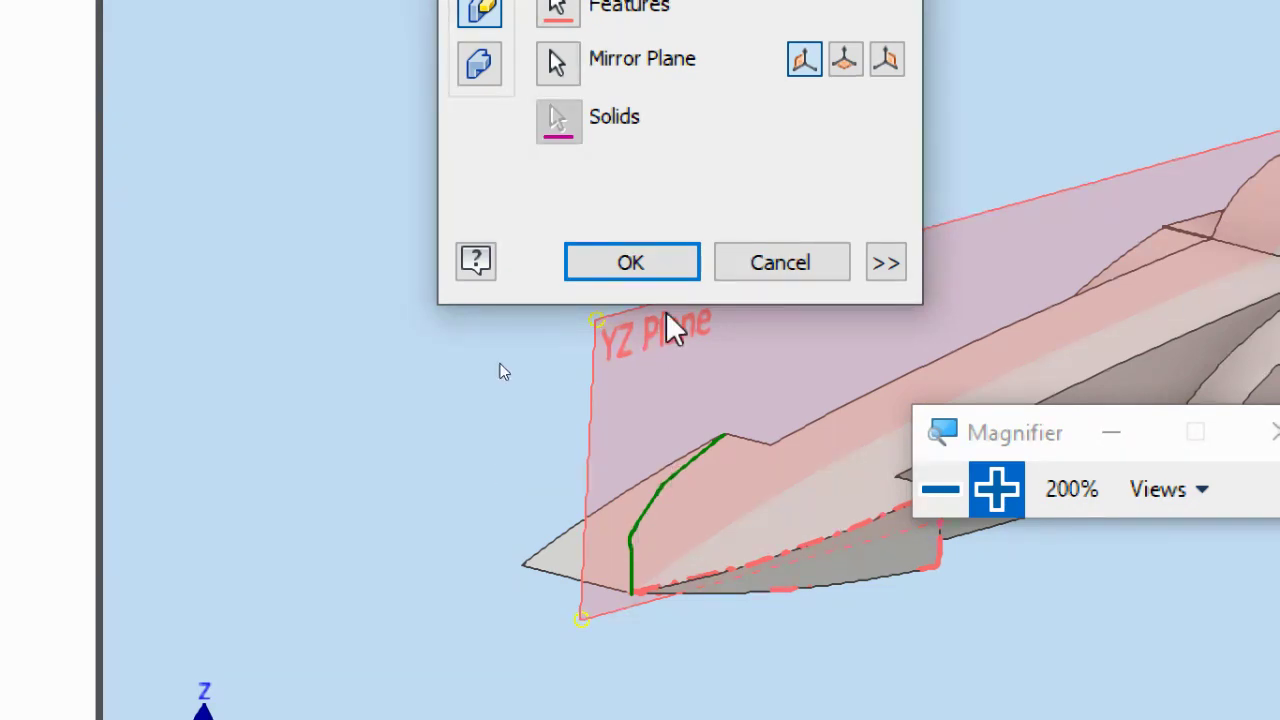
{"action": "left_click", "coordinate": [660, 262]}
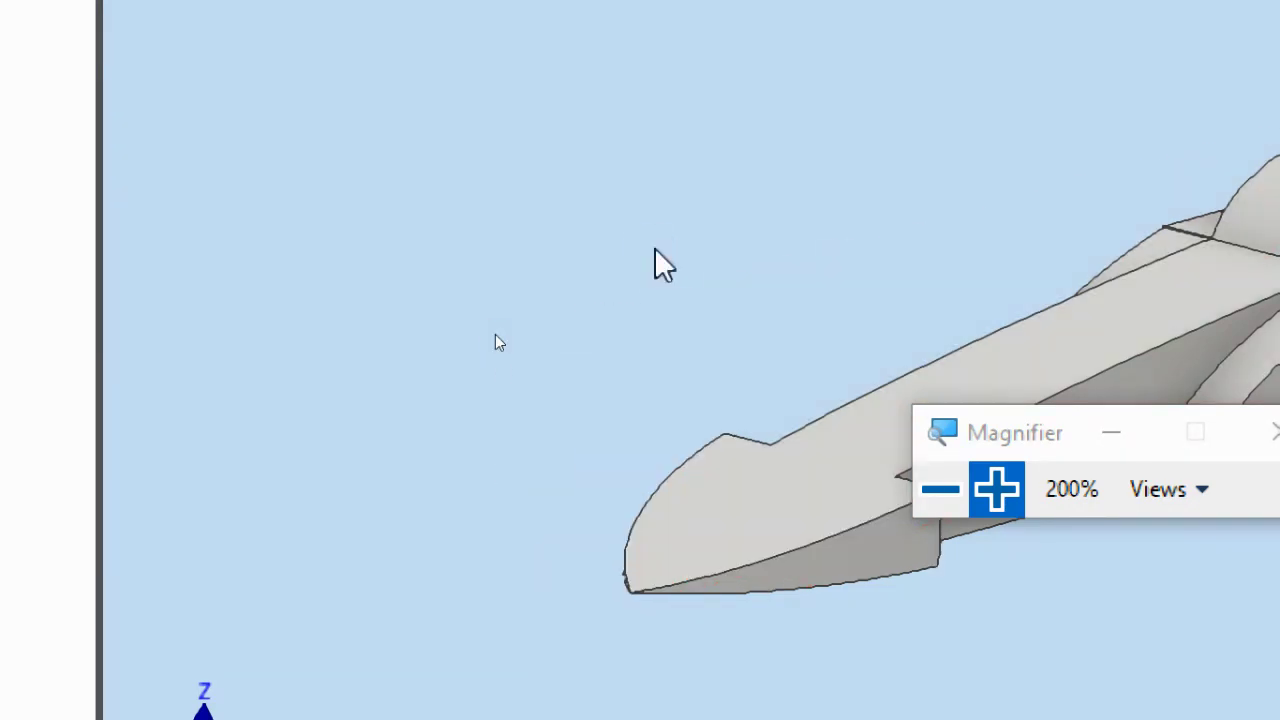
{"action": "left_click", "coordinate": [935, 490]}
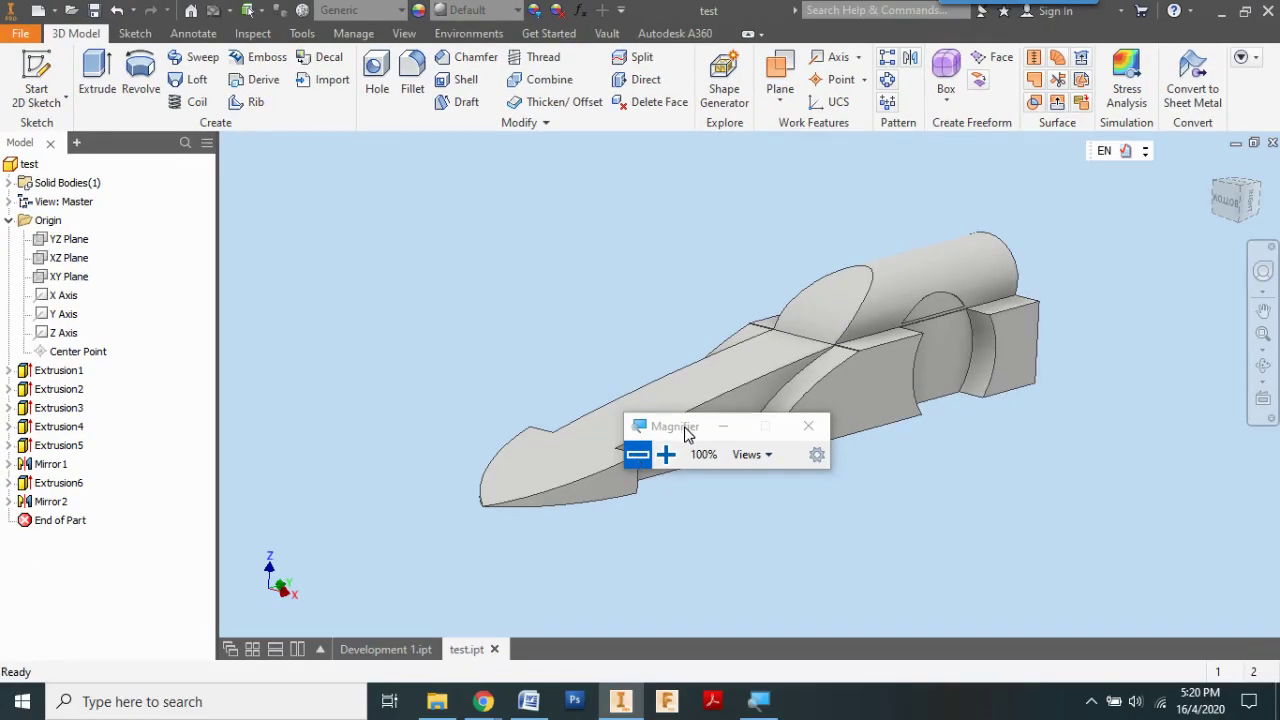
{"action": "left_click_drag", "start_coordinate": [686, 432], "coordinate": [474, 271]}
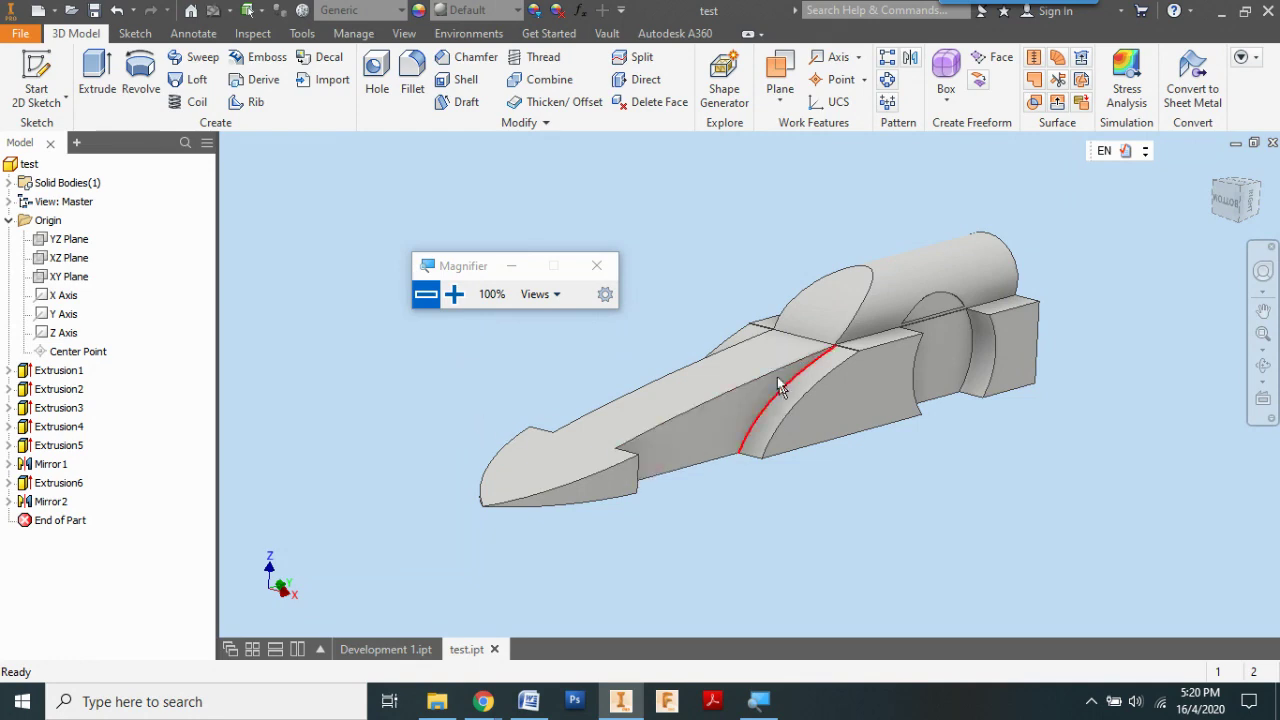
{"action": "scroll", "coordinate": [720, 337], "scroll_direction": "up", "scroll_amount": 5}
{"action": "scroll", "coordinate": [720, 337], "scroll_direction": "down", "scroll_amount": 4}
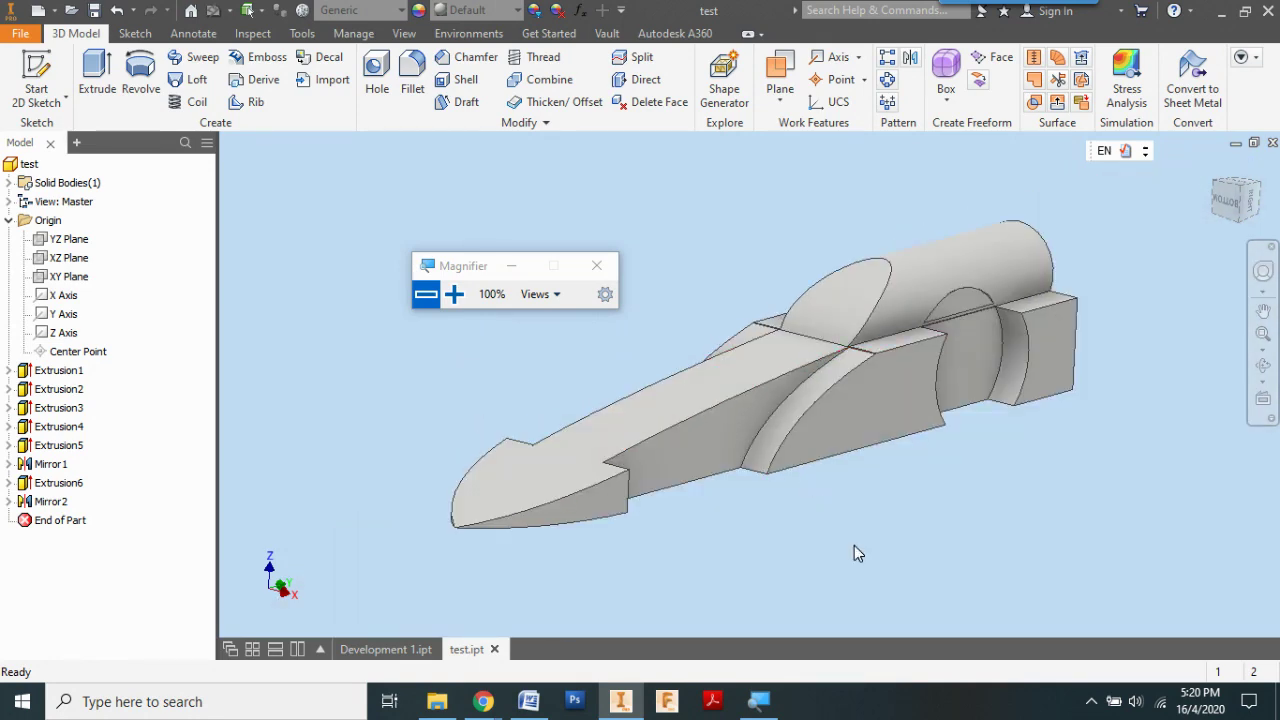
- Switch to the Development 1 reference part and unsuppress Mirror2, viewing the whole body at an angle
{"action": "left_click", "coordinate": [385, 649]}
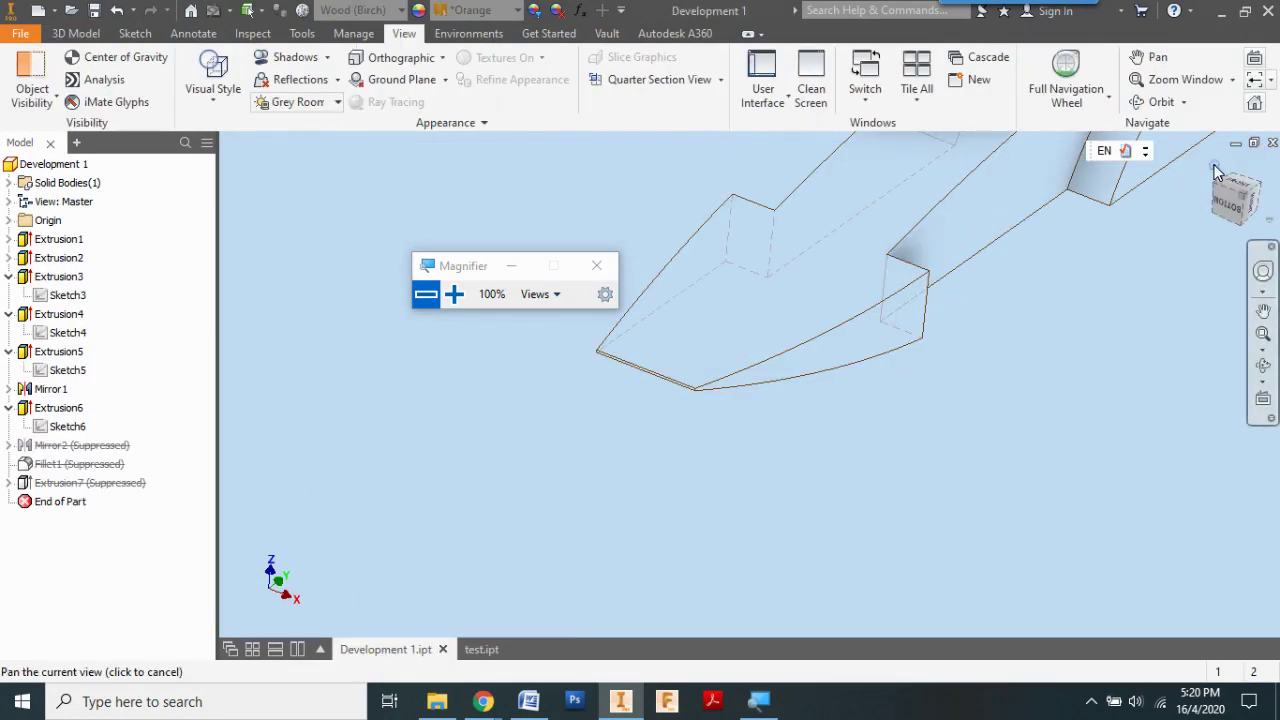
{"action": "scroll", "coordinate": [1097, 326], "scroll_direction": "down", "scroll_amount": 5}
{"action": "middle_click_drag", "start_coordinate": [1097, 326], "coordinate": [930, 400], "text": "shift"}
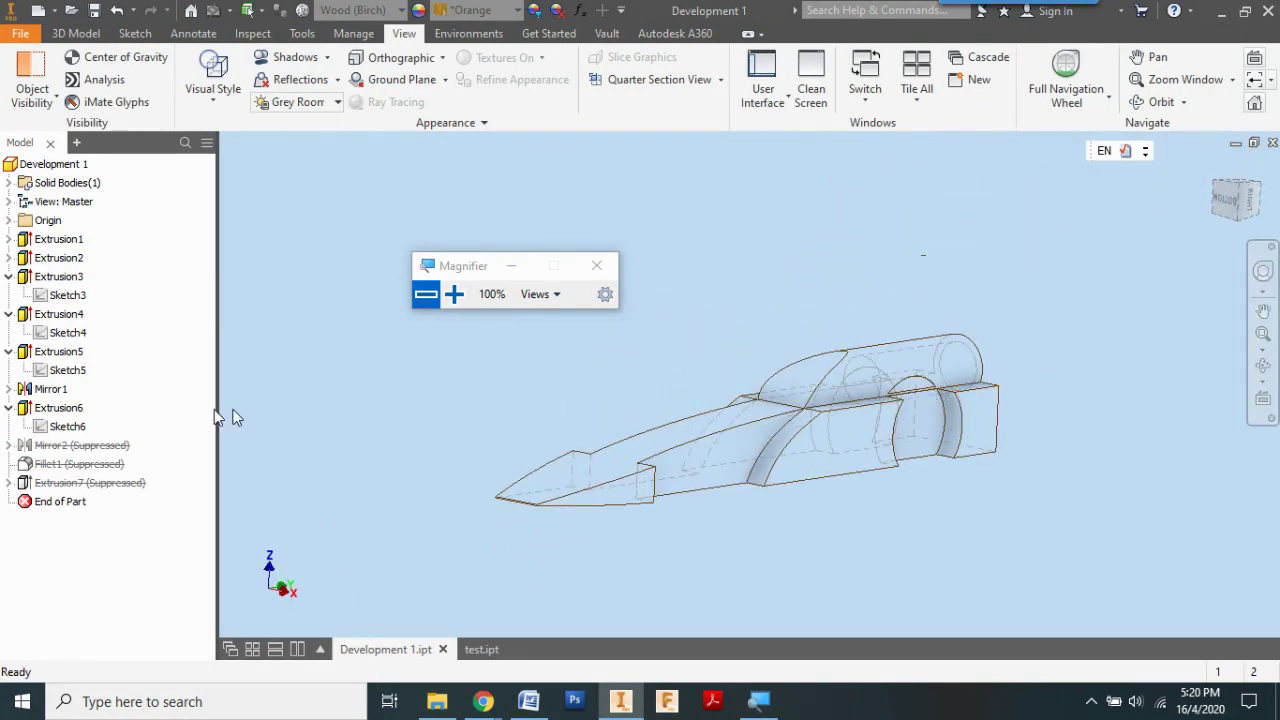
{"action": "right_click", "coordinate": [87, 450]}
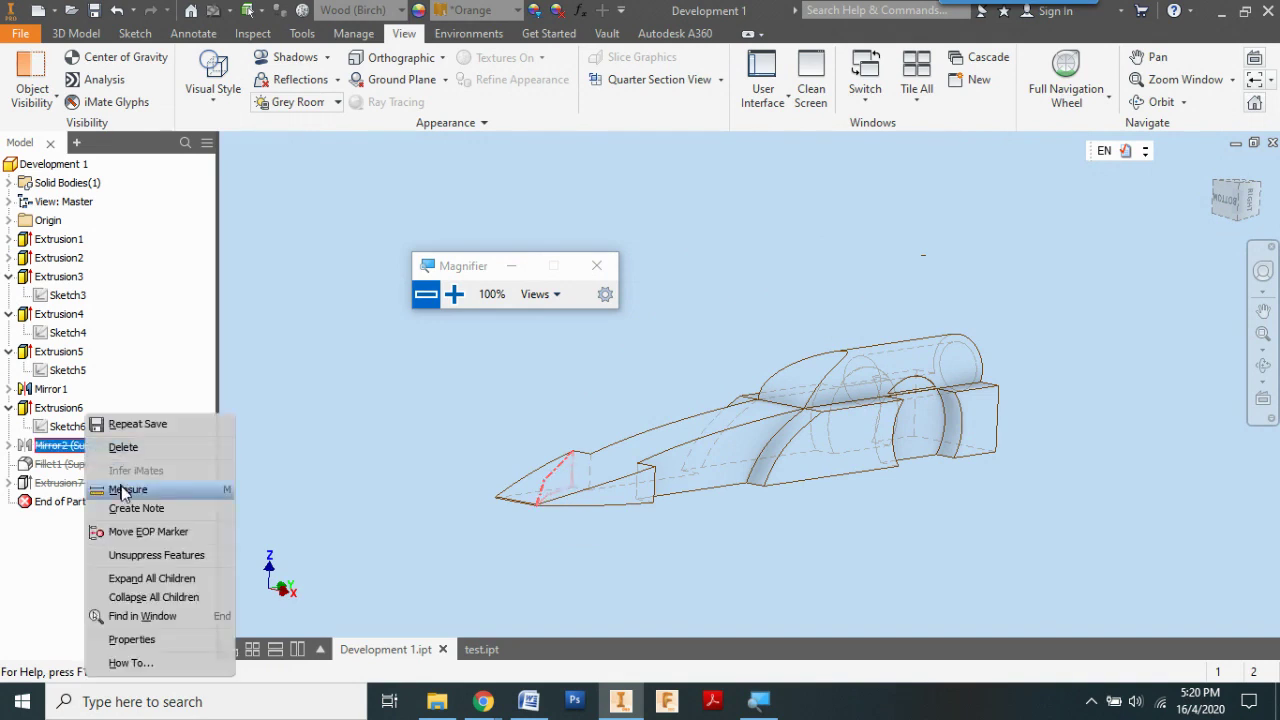
{"action": "left_click", "coordinate": [163, 554]}
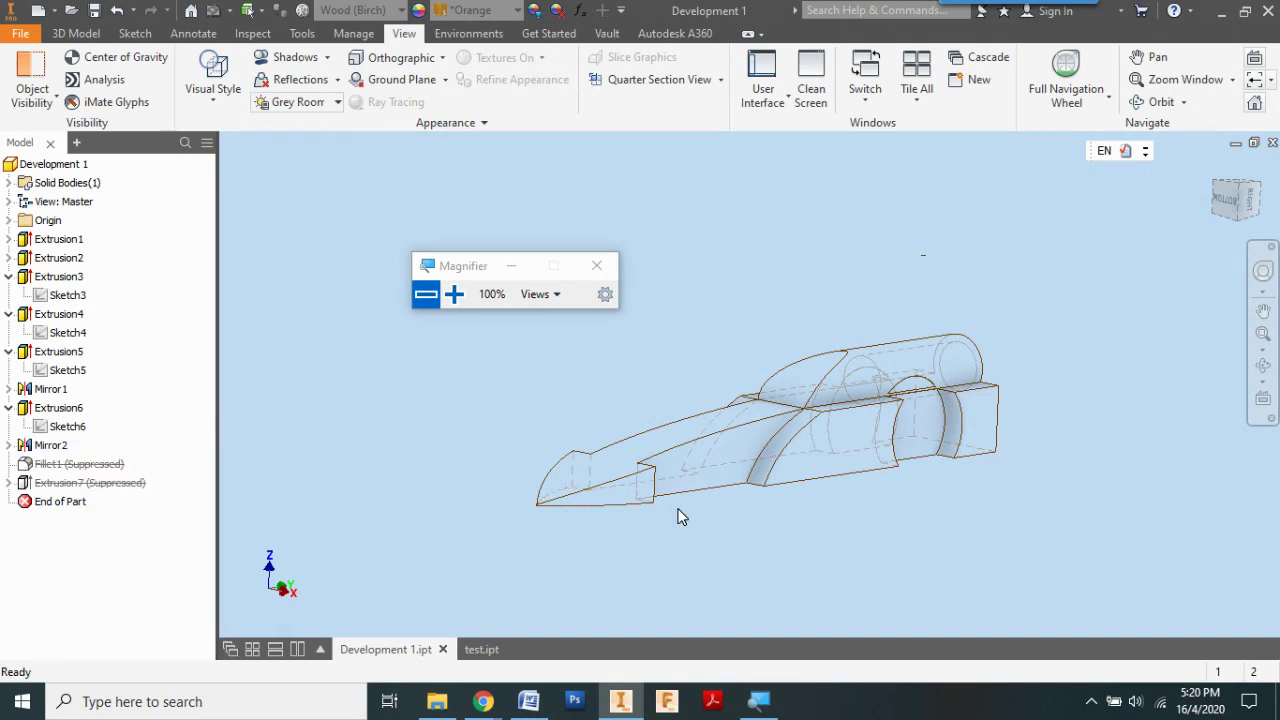
{"action": "middle_click_drag", "start_coordinate": [678, 516], "coordinate": [677, 517], "text": "shift"}
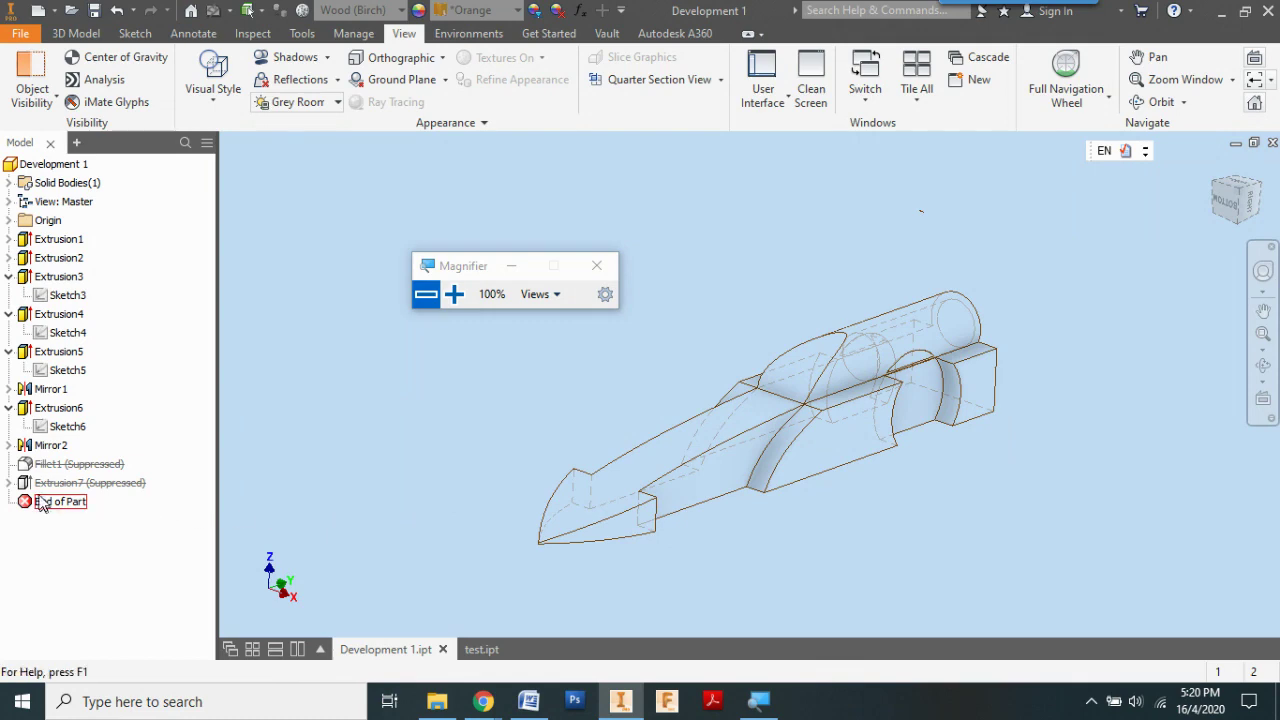
- Open Sketch7 under Extrusion7 in the reference part to examine the rear cut profile, and close the sketch
{"action": "left_click_drag", "start_coordinate": [40, 503], "coordinate": [60, 520]}
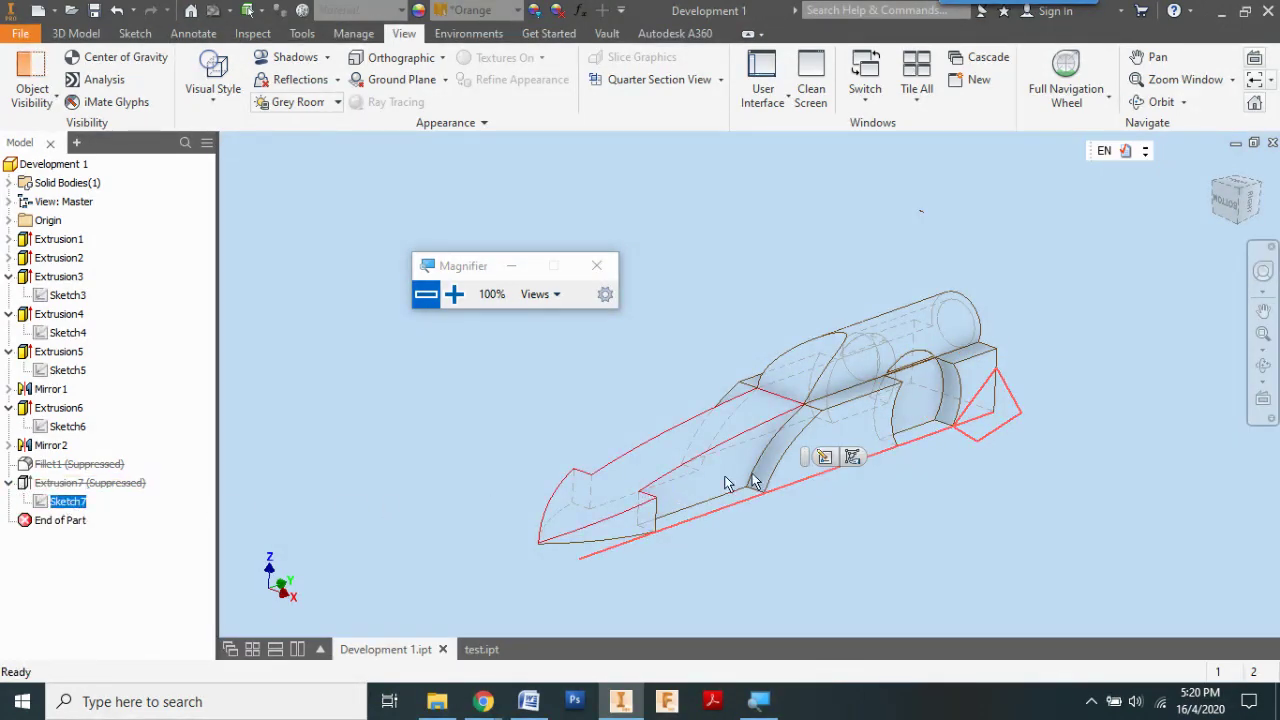
{"action": "right_click", "coordinate": [60, 503]}
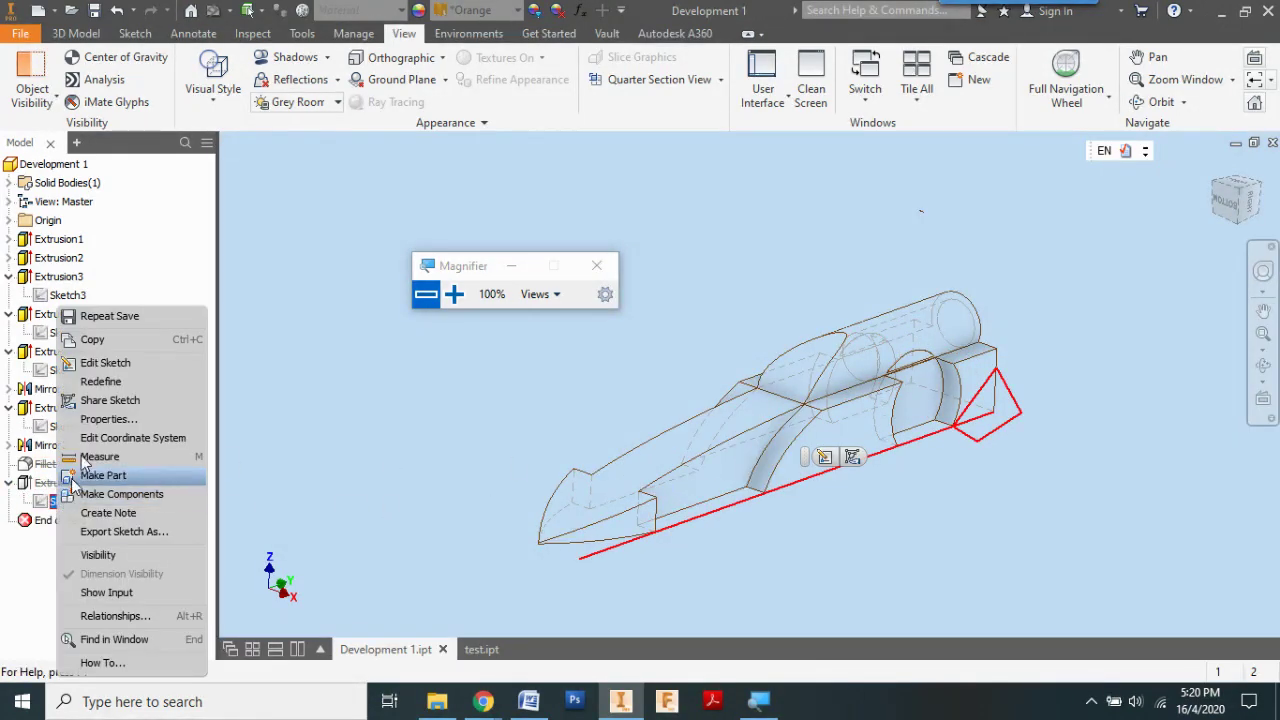
{"action": "left_click", "coordinate": [90, 368]}
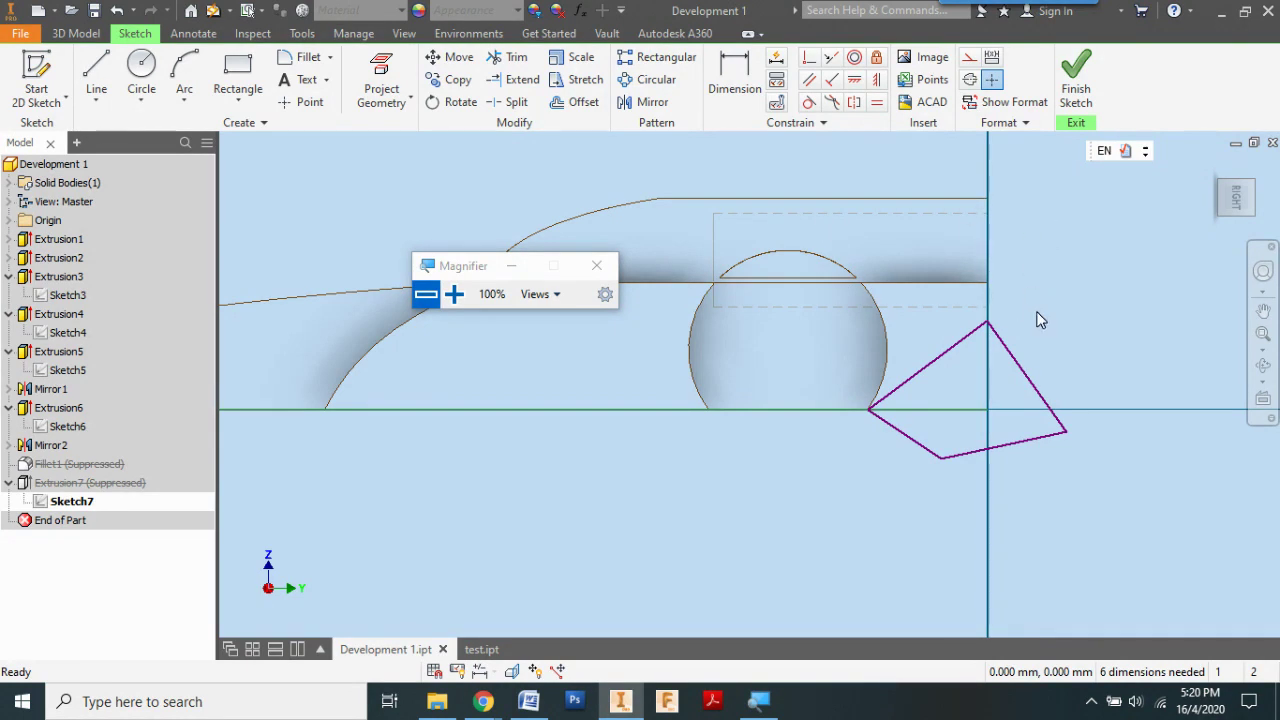
{"action": "left_click", "coordinate": [1076, 85]}
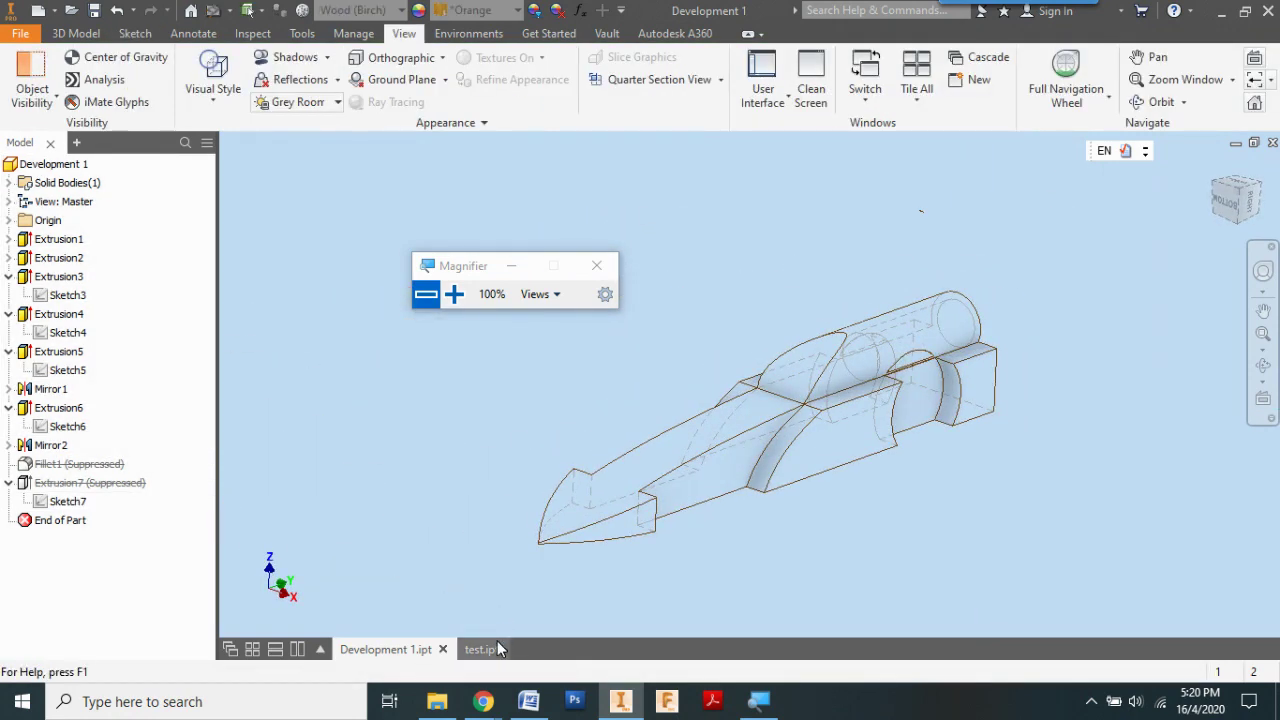
- Return to the test part, highlight "new sketch on a workplane or surface" in the Word notes, and return to Inventor
{"action": "left_click", "coordinate": [494, 649]}
{"action": "scroll", "coordinate": [1080, 400], "scroll_direction": "up", "scroll_amount": 4}
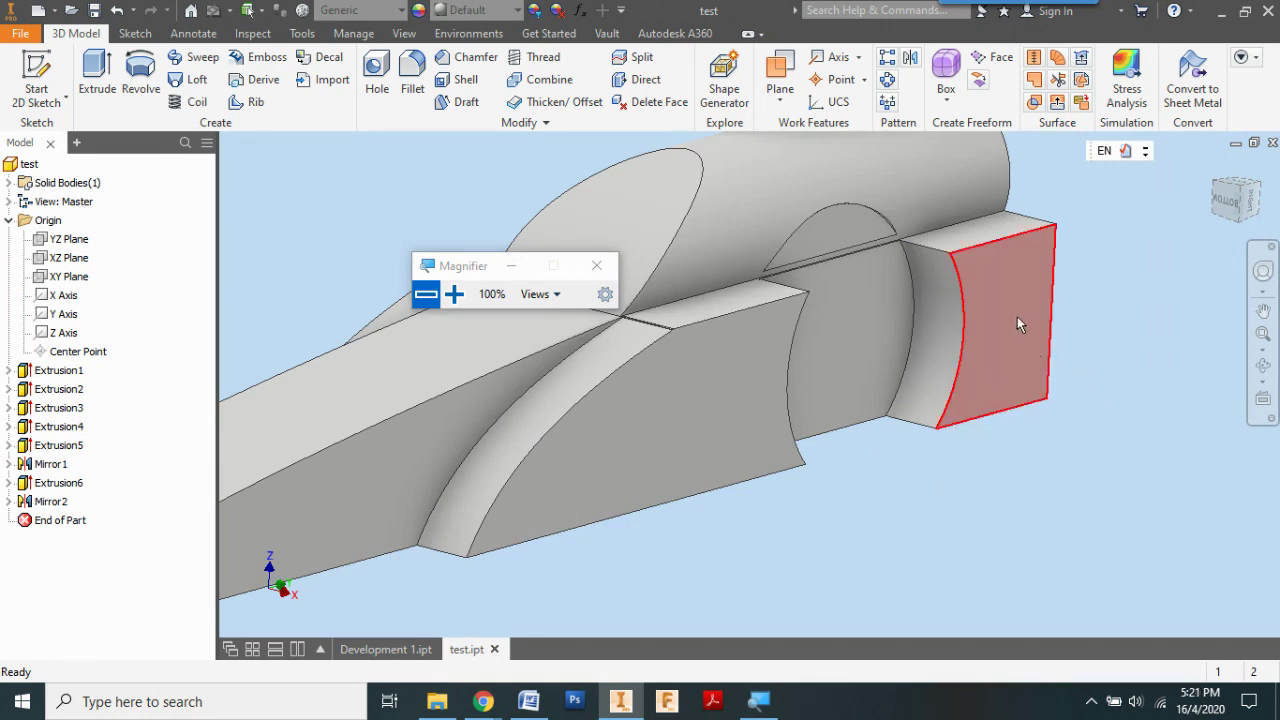
{"action": "left_click", "coordinate": [528, 701]}
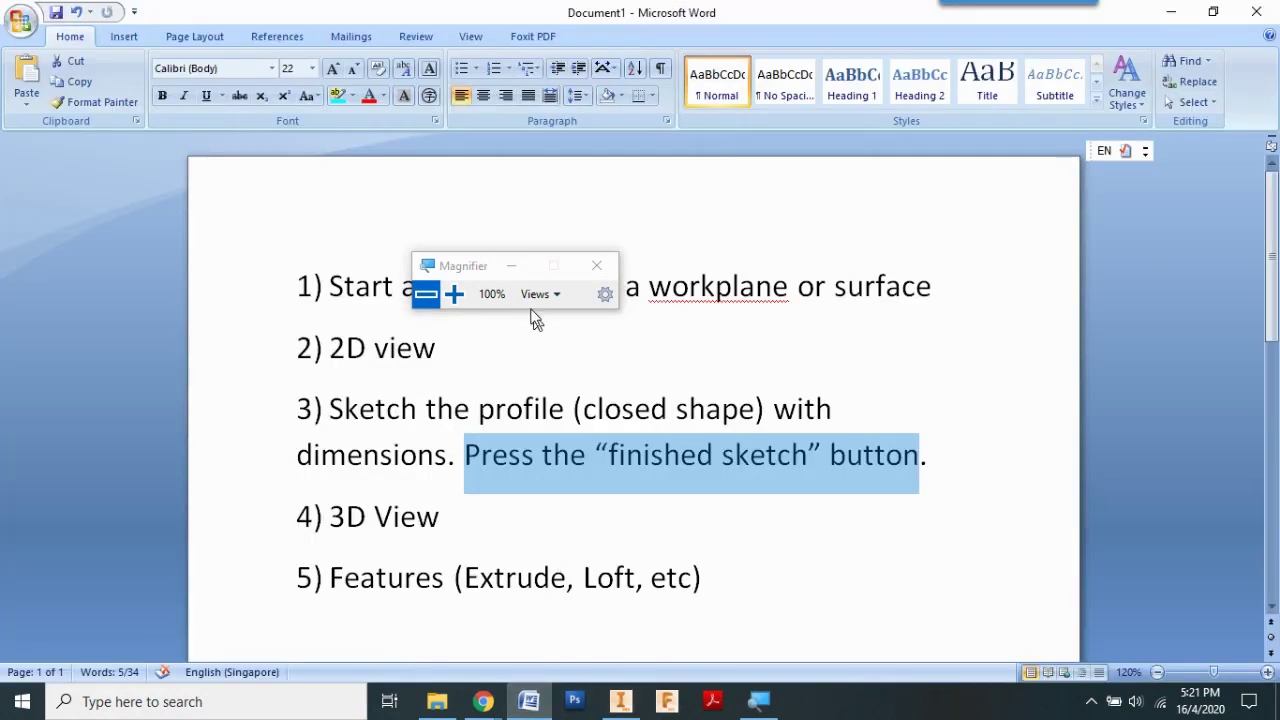
{"action": "left_click_drag", "start_coordinate": [474, 268], "coordinate": [943, 364]}
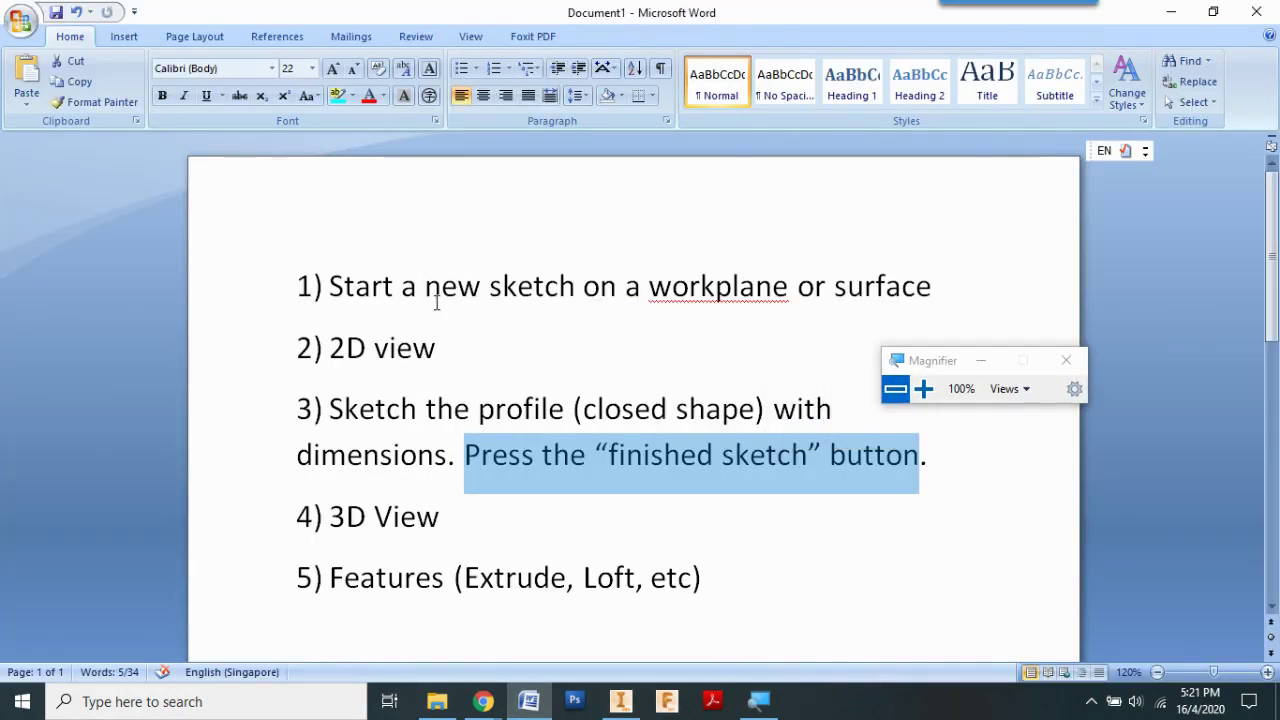
{"action": "left_click_drag", "start_coordinate": [440, 290], "coordinate": [878, 290]}
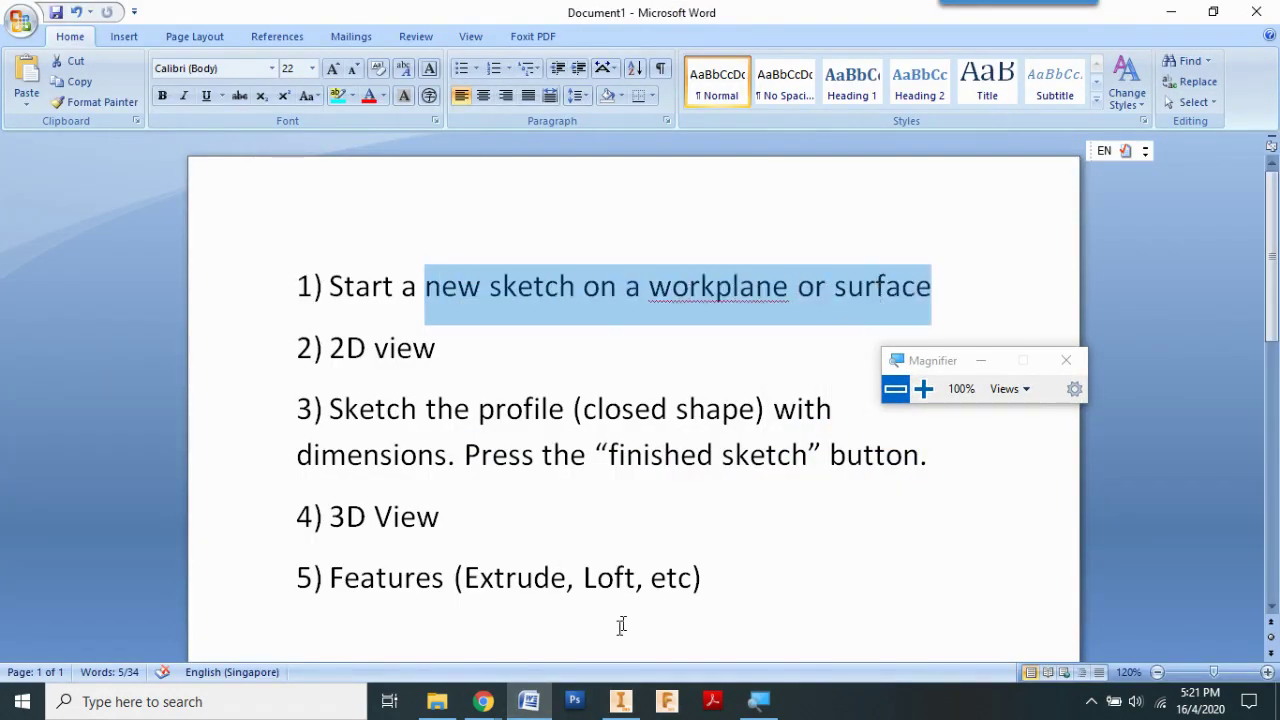
{"action": "left_click", "coordinate": [620, 701]}
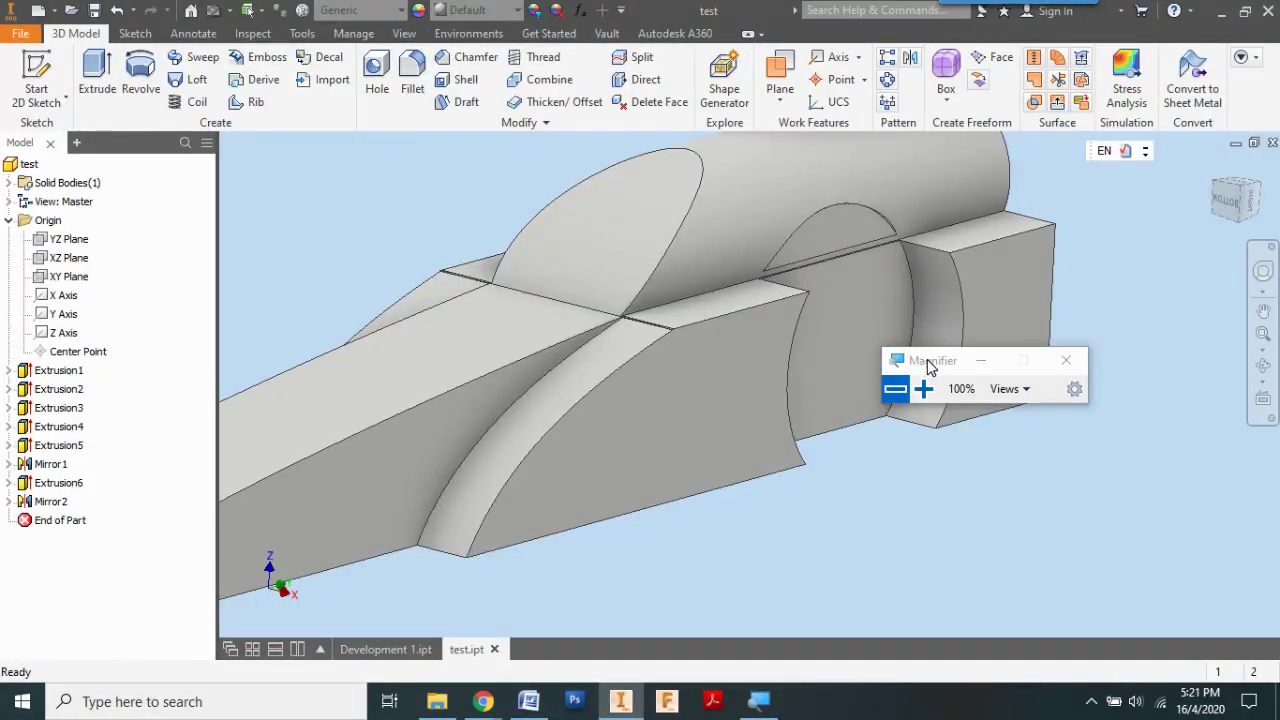
- Start a new 2D sketch on the flat side face behind the rear wheel cutout
{"action": "left_click_drag", "start_coordinate": [927, 365], "coordinate": [990, 578]}
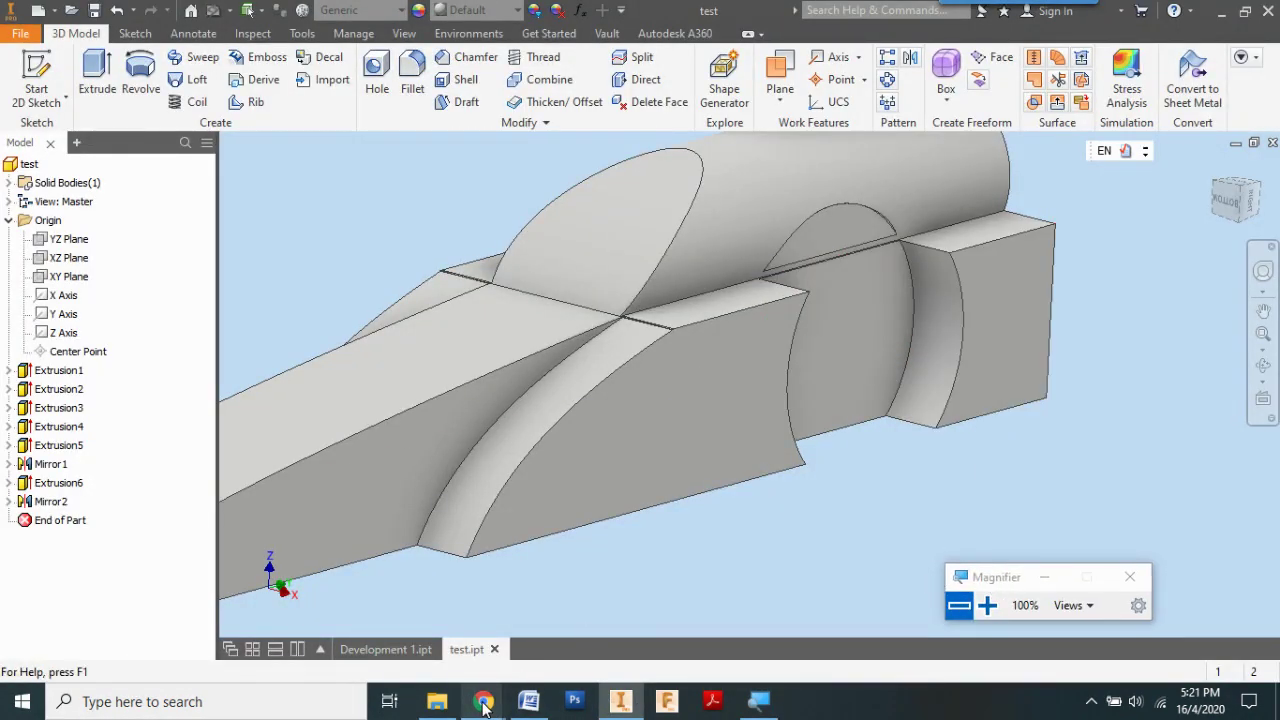
{"action": "left_click", "coordinate": [1016, 377]}
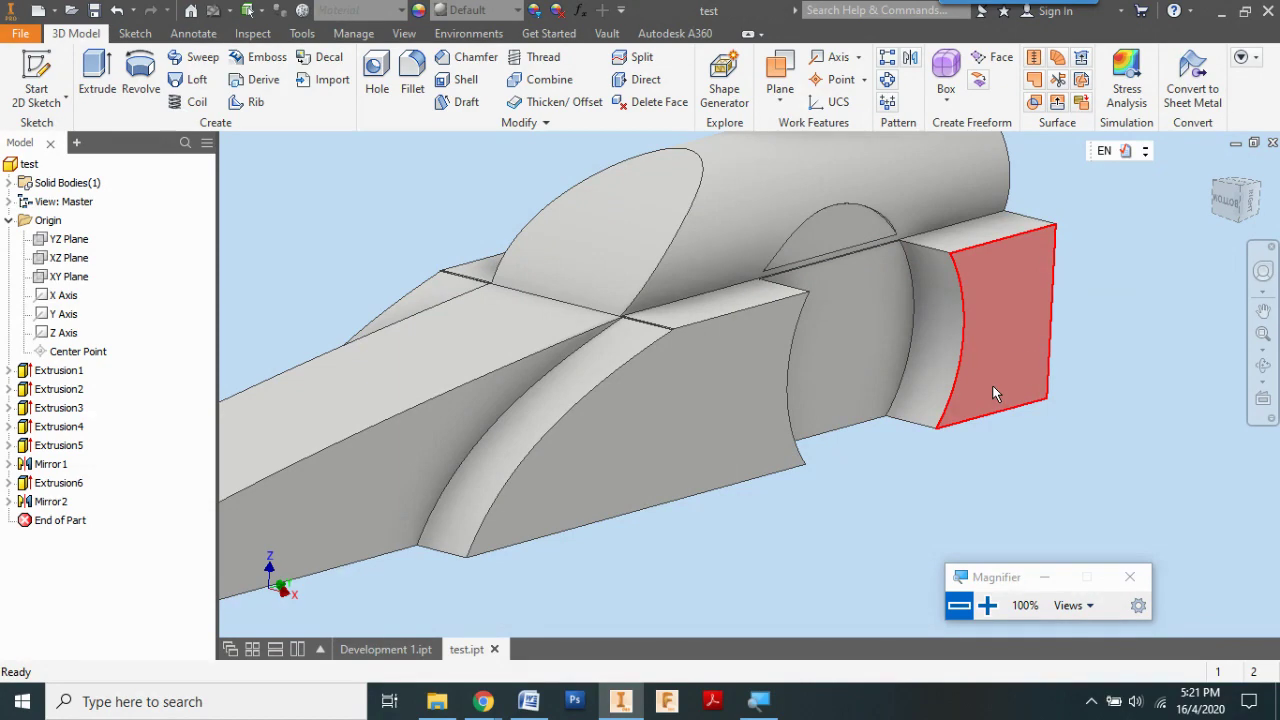
{"action": "right_click", "coordinate": [993, 393]}
{"action": "left_click", "coordinate": [997, 441]}
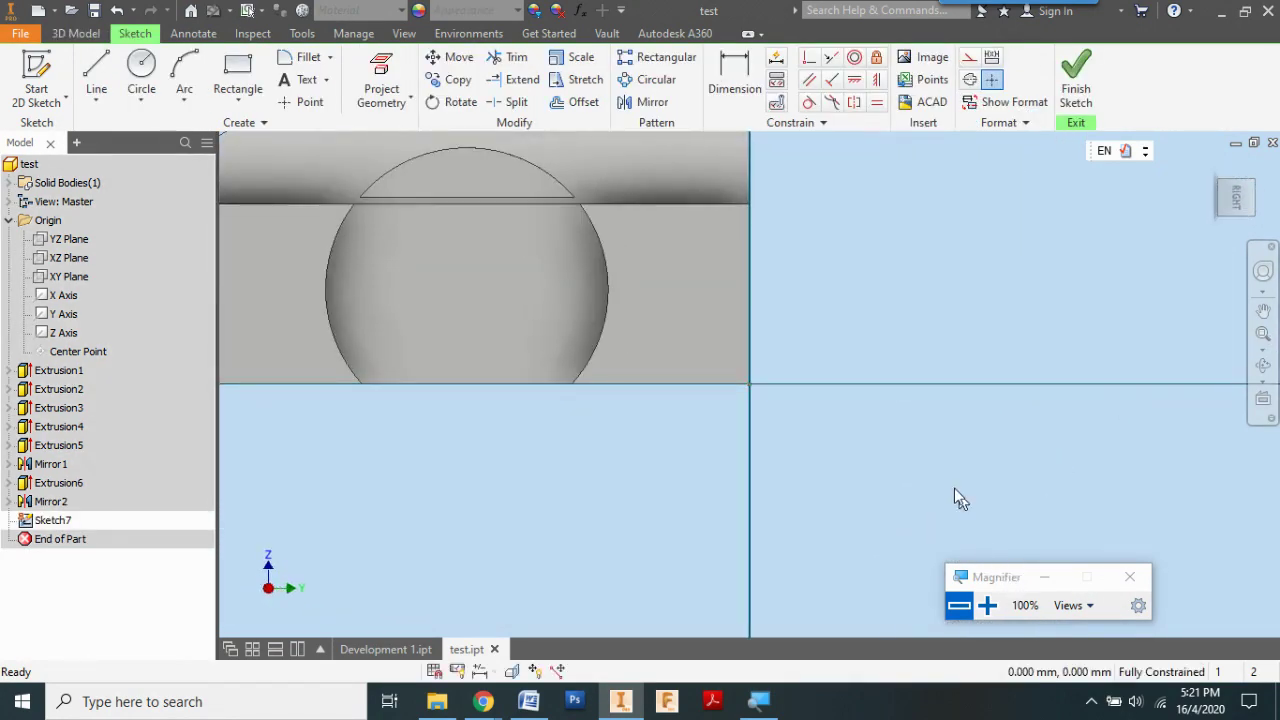
- Sketch a closed four-sided line profile across the body's lower rear corner, starting on the bottom edge, with a sloping upper side about 36 mm long
{"action": "left_click", "coordinate": [987, 605]}
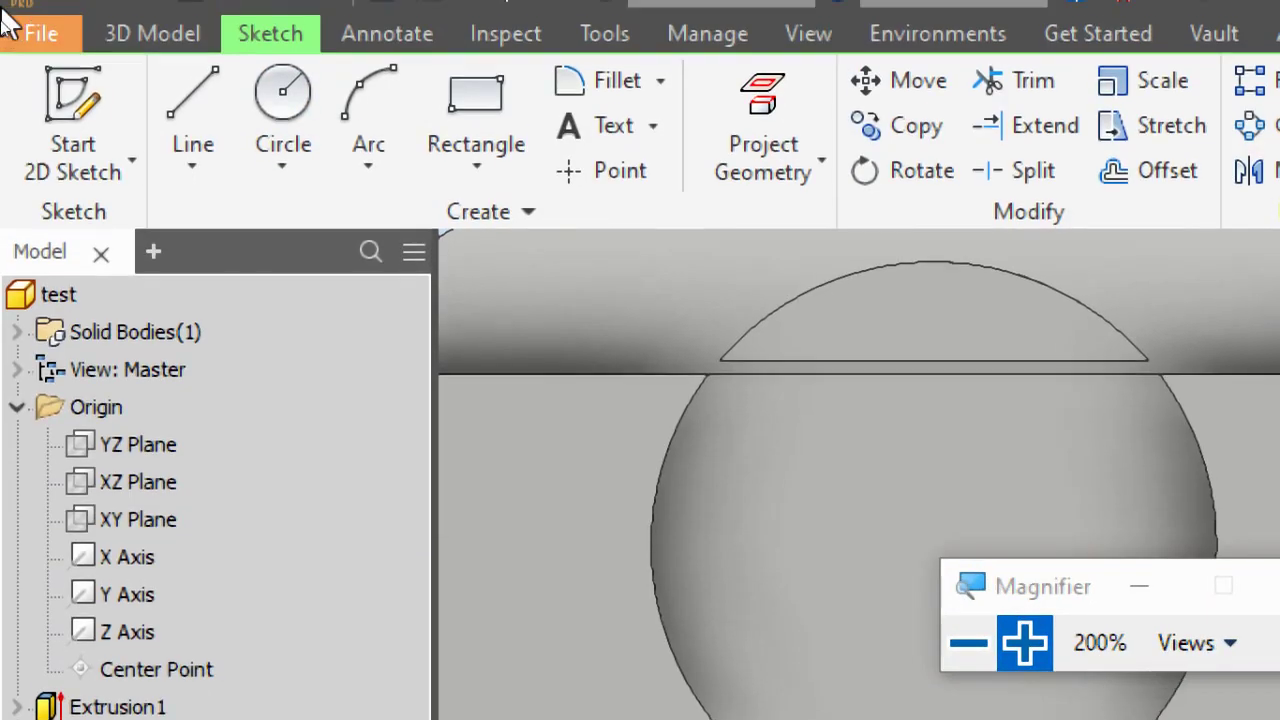
{"action": "left_click", "coordinate": [97, 68]}
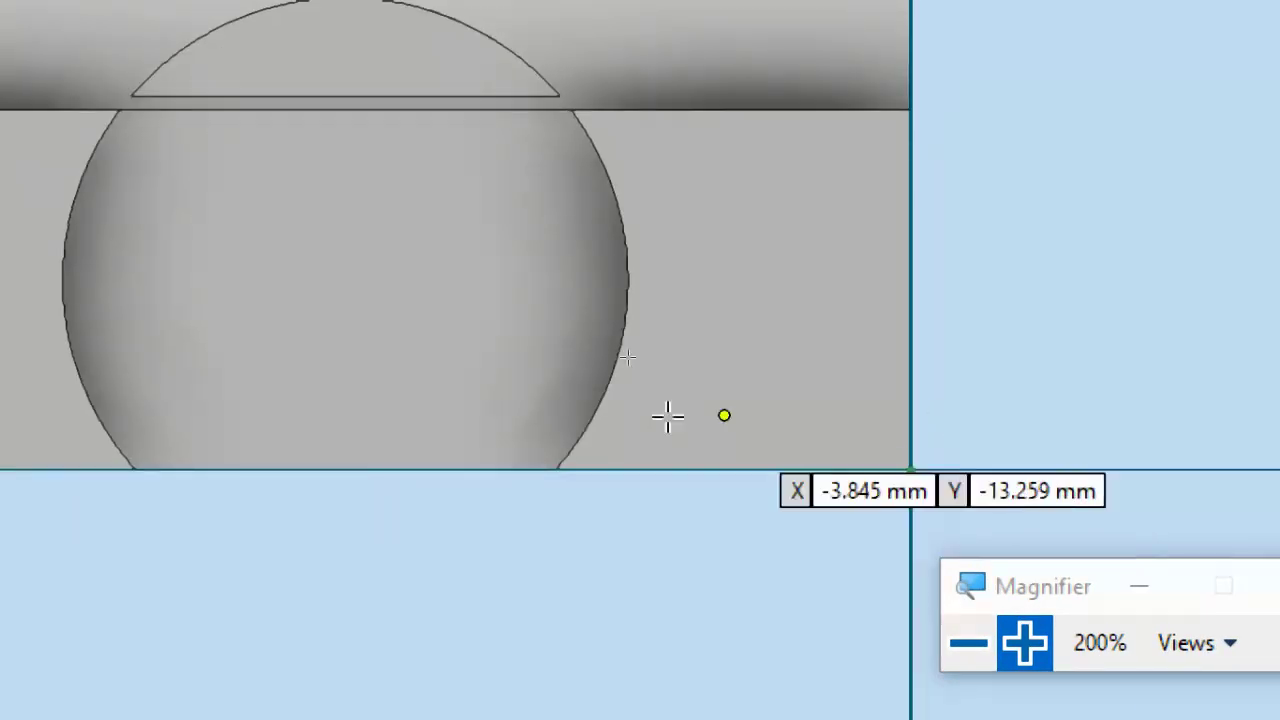
{"action": "left_click", "coordinate": [597, 469]}
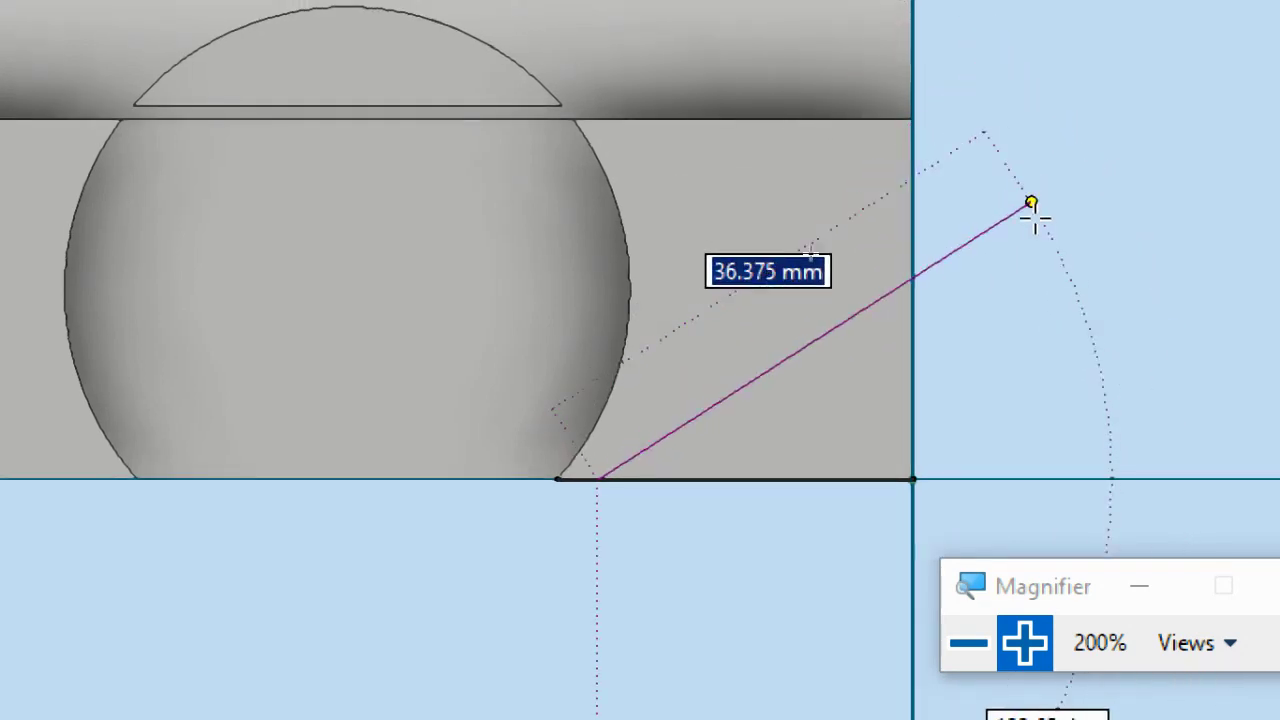
{"action": "left_click", "coordinate": [1044, 238]}
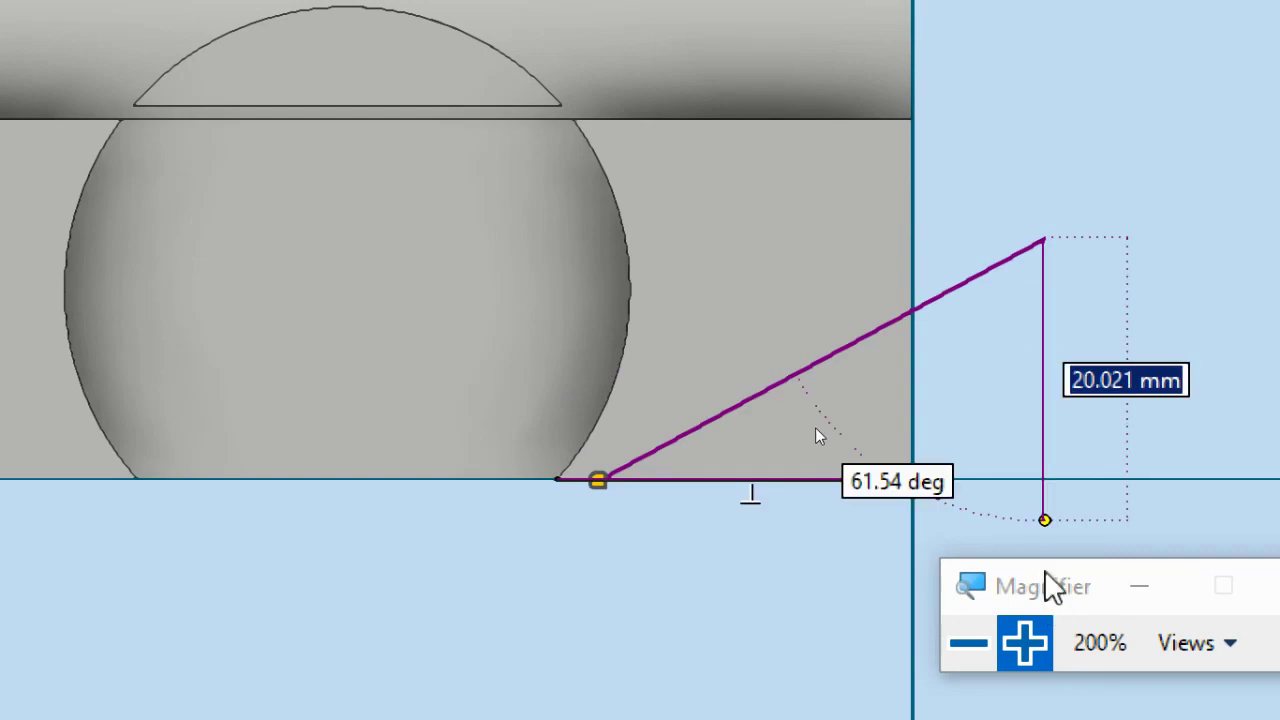
{"action": "left_click", "coordinate": [1028, 520]}
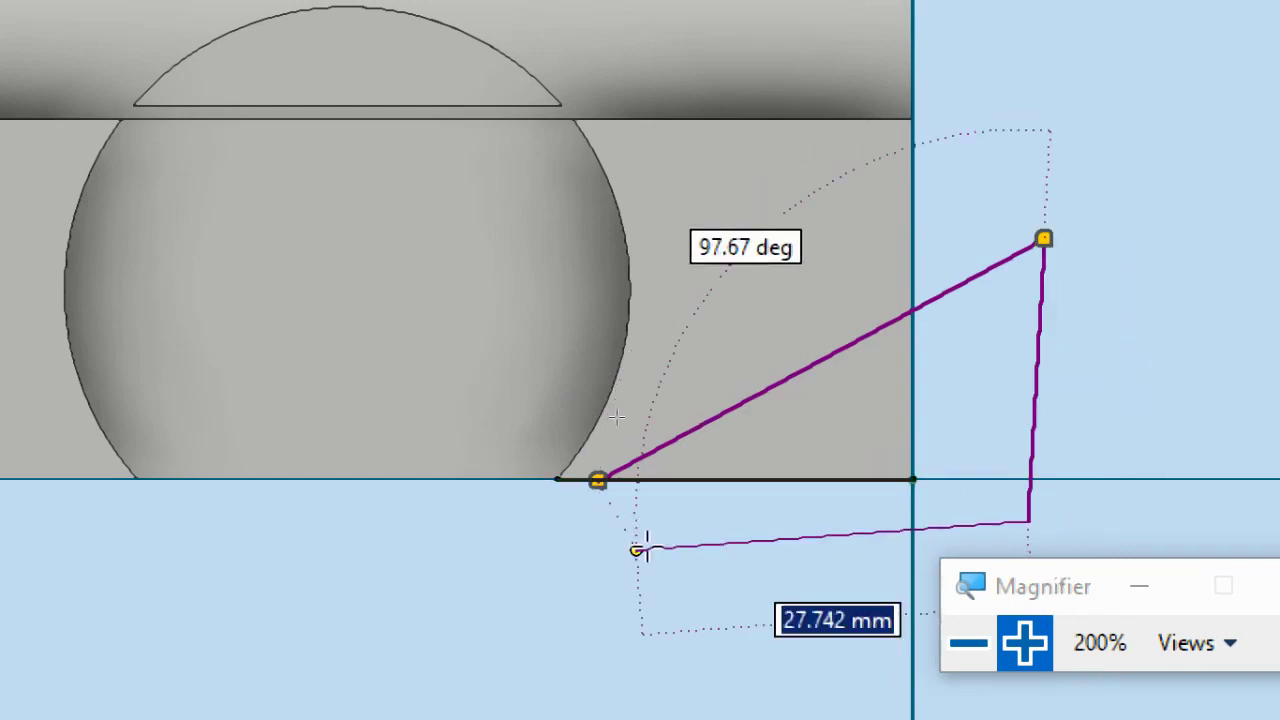
{"action": "left_click", "coordinate": [596, 480]}
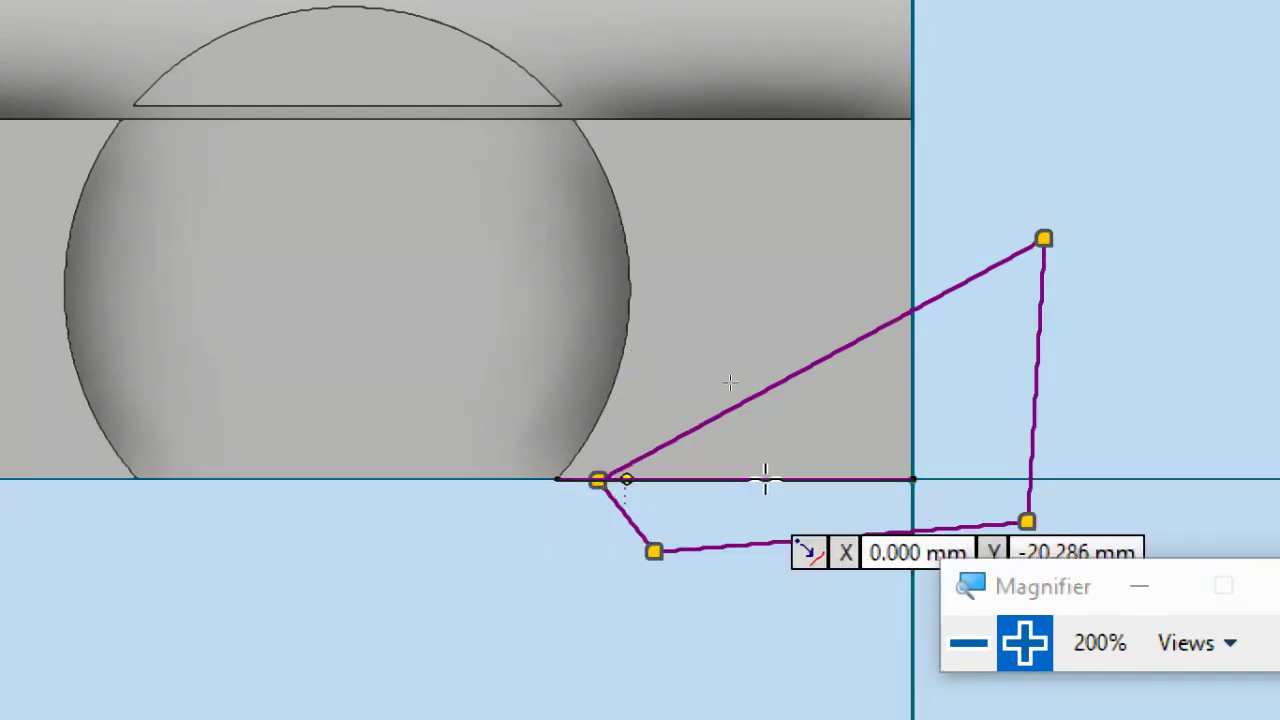
{"action": "left_click", "coordinate": [970, 643]}
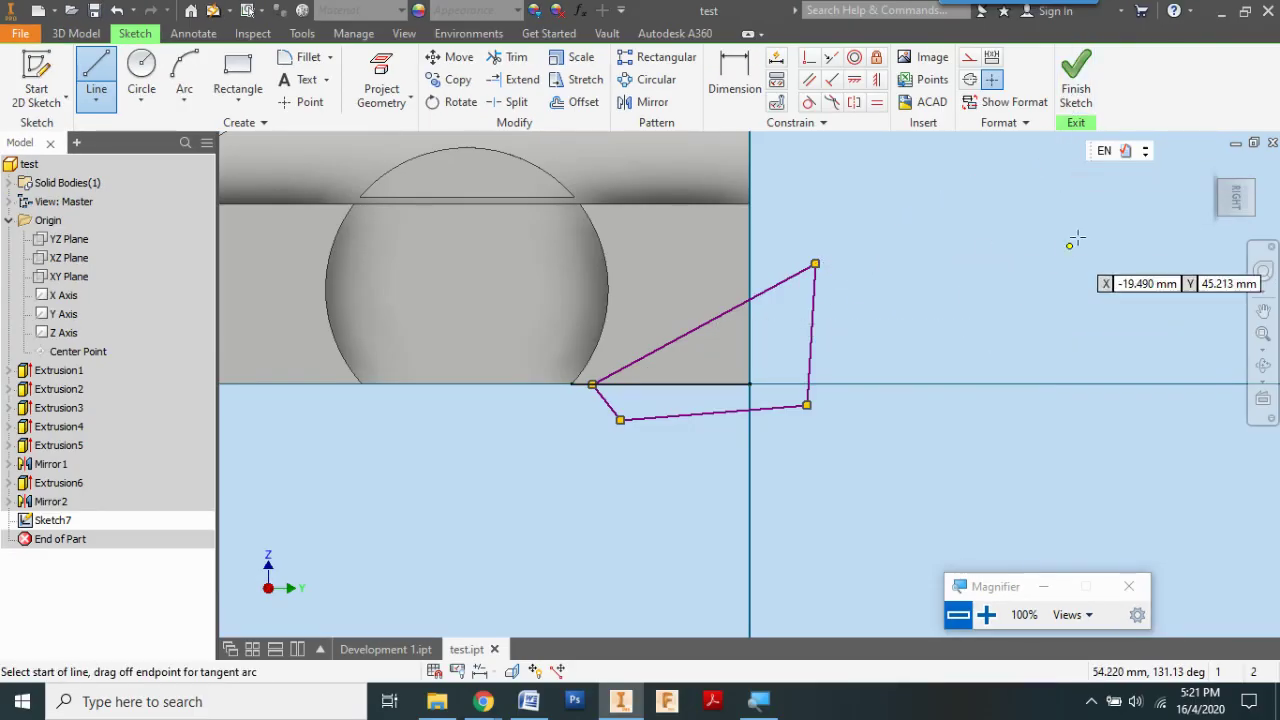
- Finish the sketch and extrude the rear corner profile as a 50 mm cut into the body
{"action": "left_click", "coordinate": [1073, 110]}
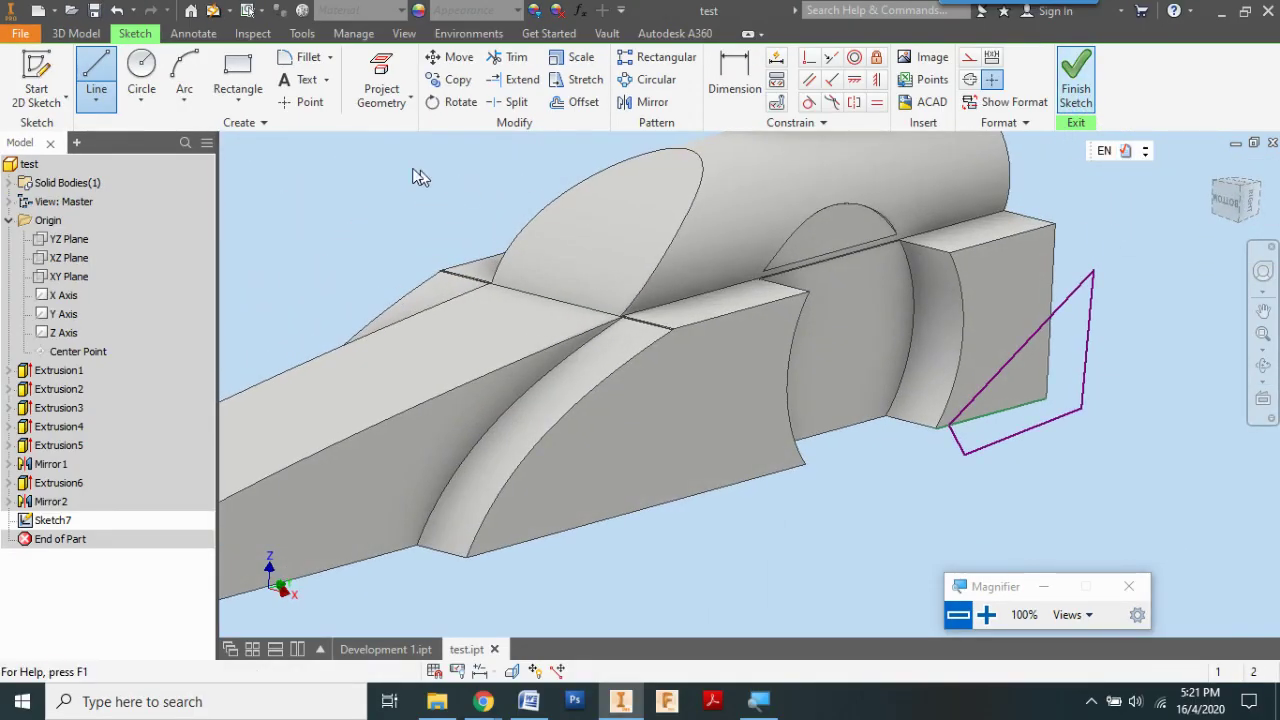
{"action": "left_click", "coordinate": [97, 88]}
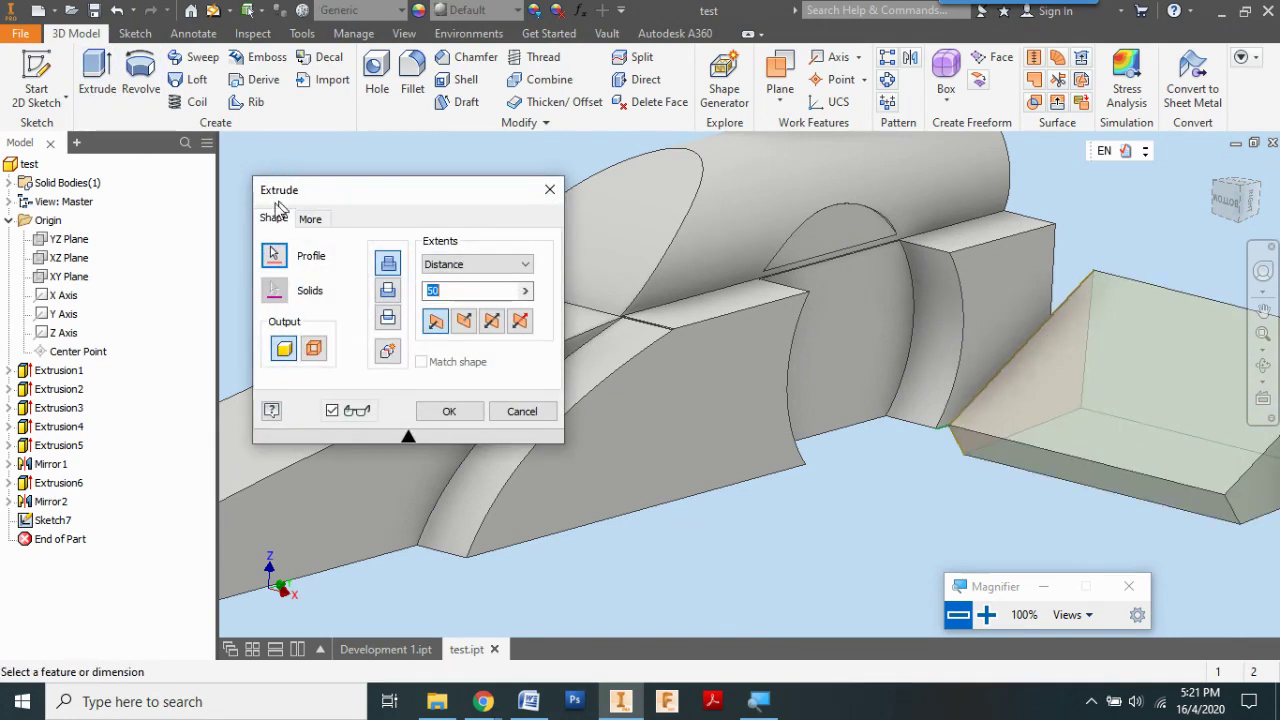
{"action": "left_click", "coordinate": [388, 290]}
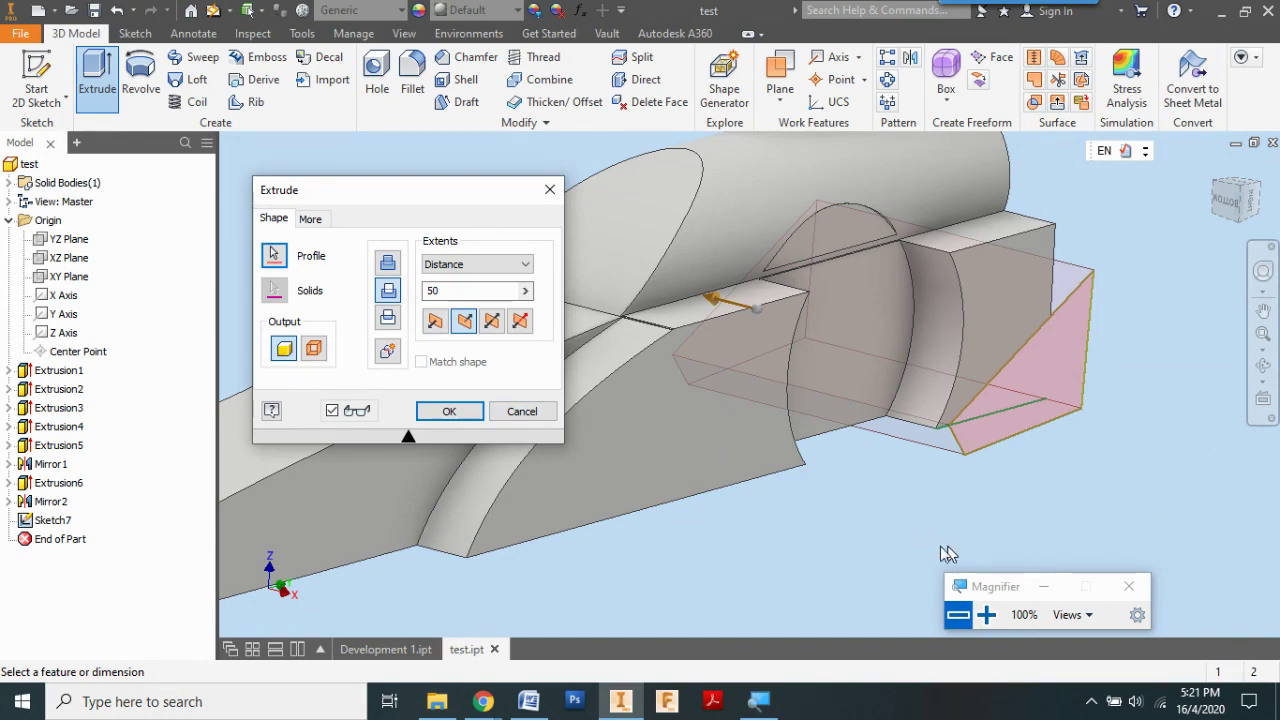
{"action": "left_click", "coordinate": [450, 412]}
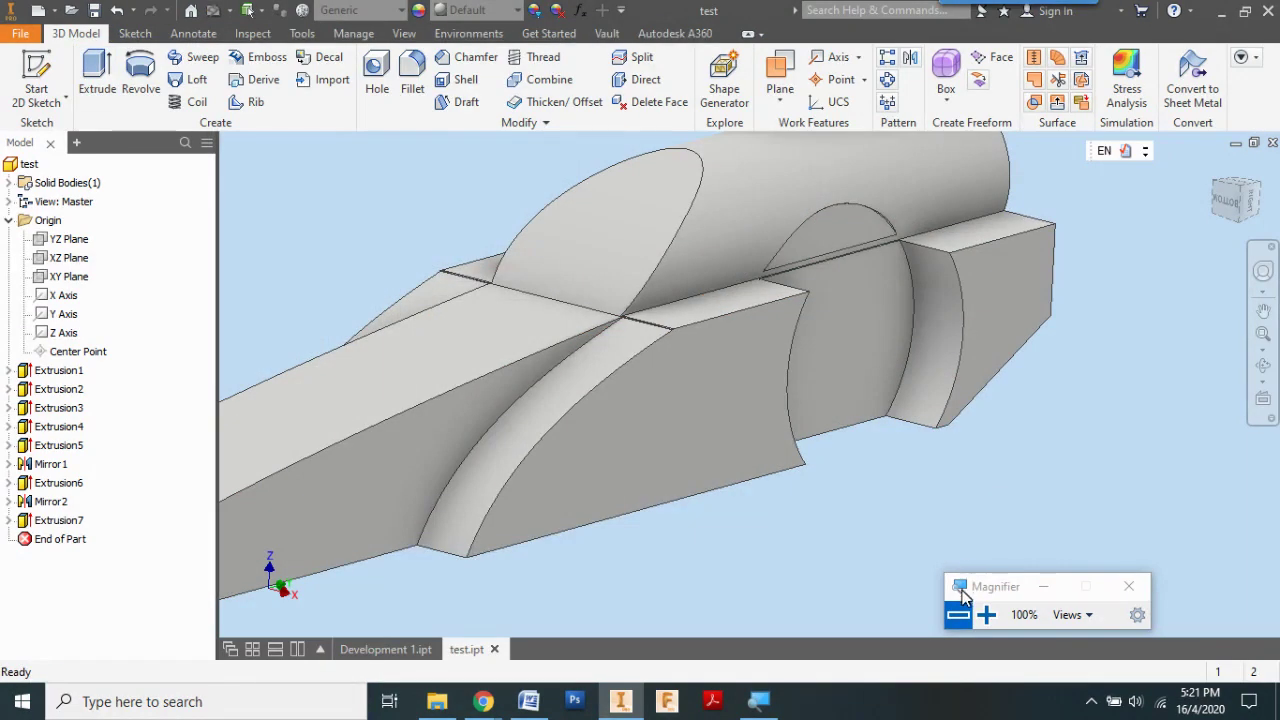
{"action": "scroll", "coordinate": [929, 487], "scroll_direction": "down", "scroll_amount": 5}
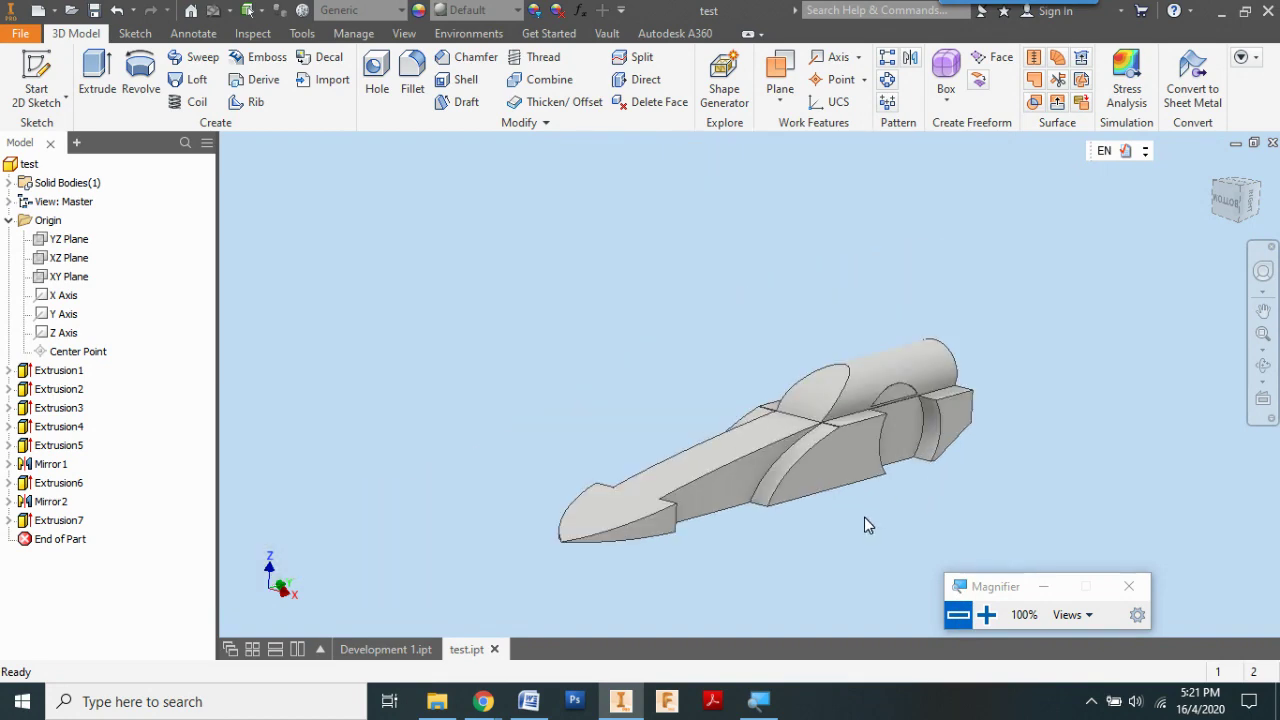
{"action": "scroll", "coordinate": [823, 525], "scroll_direction": "up", "scroll_amount": 7}
{"action": "scroll", "coordinate": [821, 517], "scroll_direction": "down", "scroll_amount": 5}
{"action": "middle_click_drag", "start_coordinate": [821, 517], "coordinate": [823, 506]}
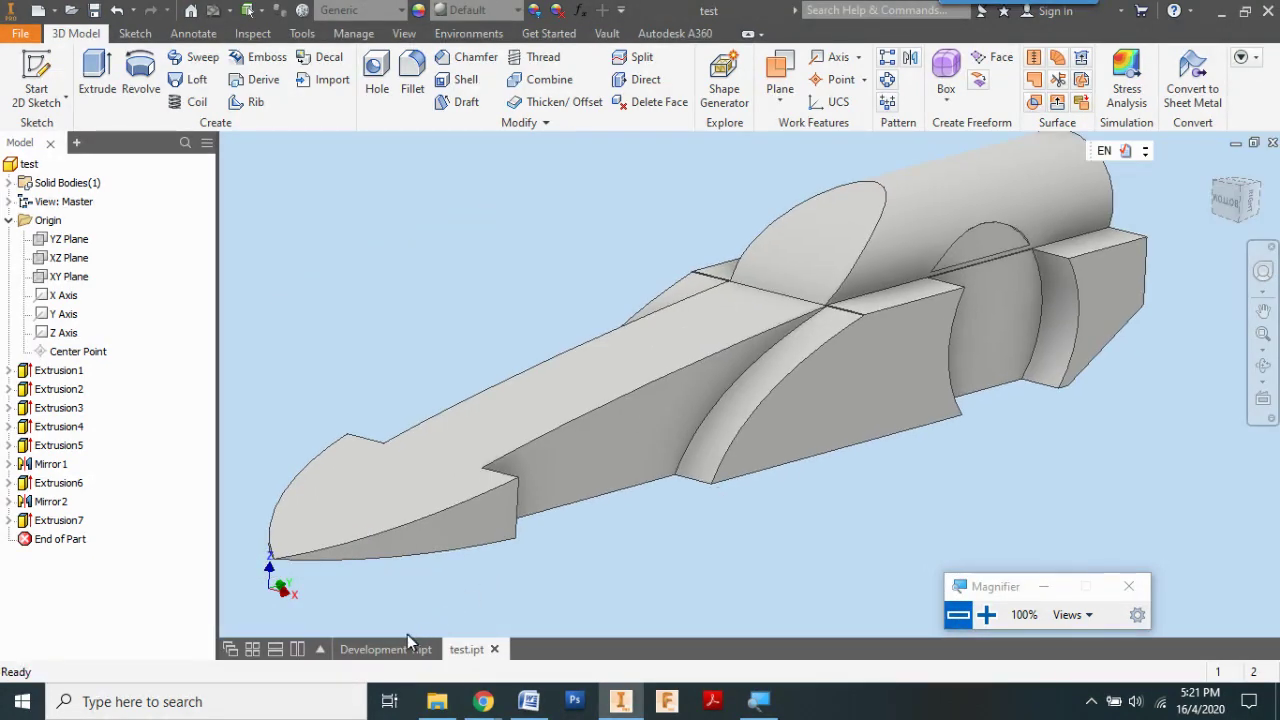
- Switch to the Development 1 reference part and unsuppress Fillet1 and Extrusion7 together
{"action": "left_click", "coordinate": [395, 648]}
{"action": "left_click", "coordinate": [75, 464]}
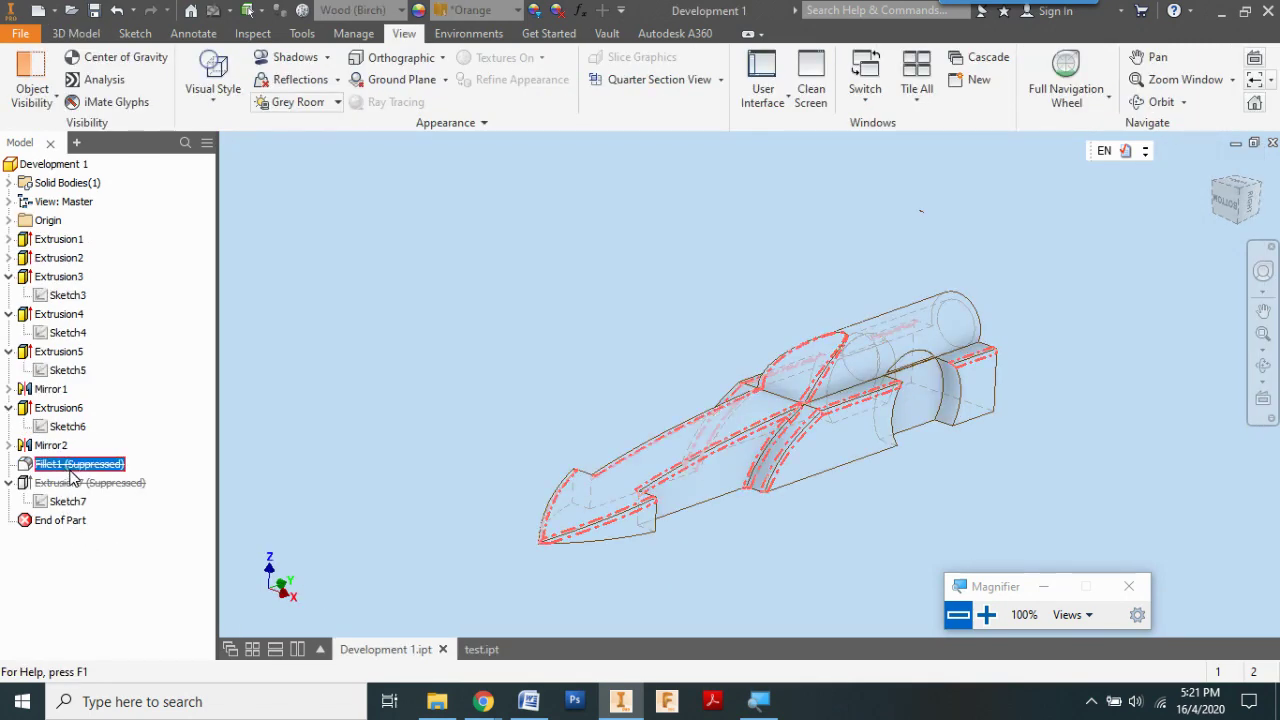
{"action": "left_click", "coordinate": [80, 484], "text": "shift"}
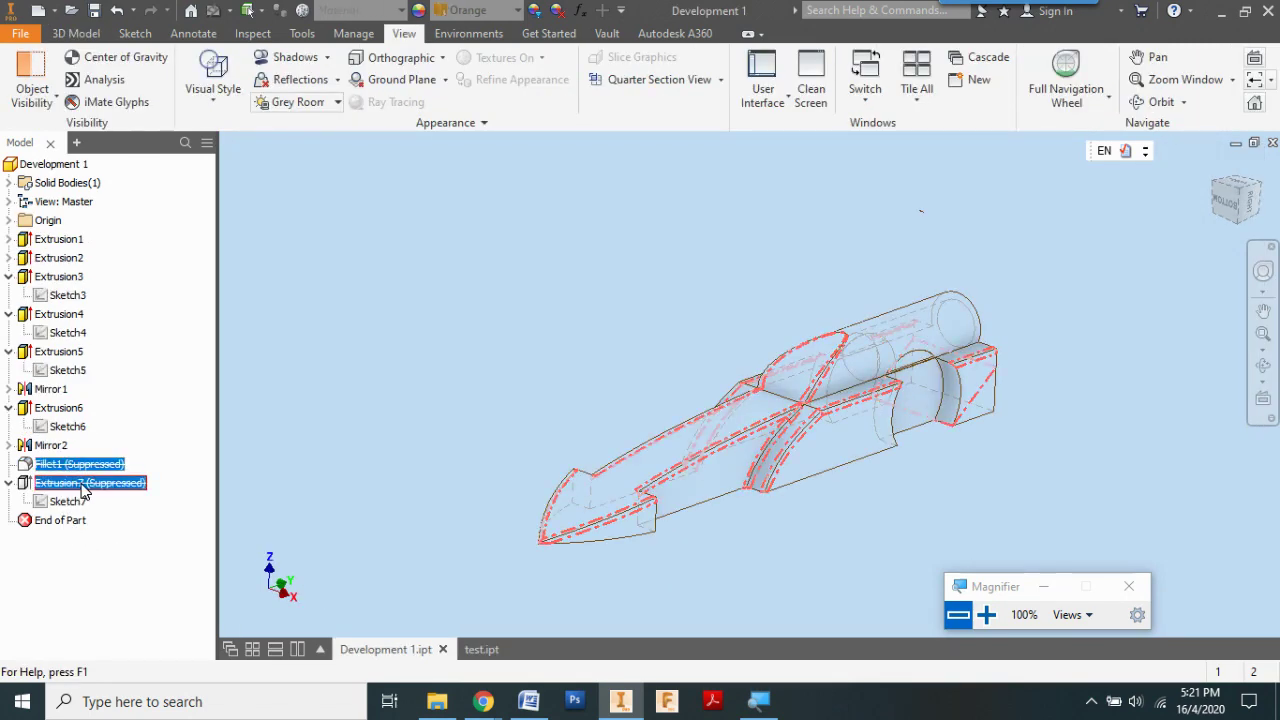
{"action": "left_click", "coordinate": [986, 616]}
{"action": "right_click", "coordinate": [68, 468]}
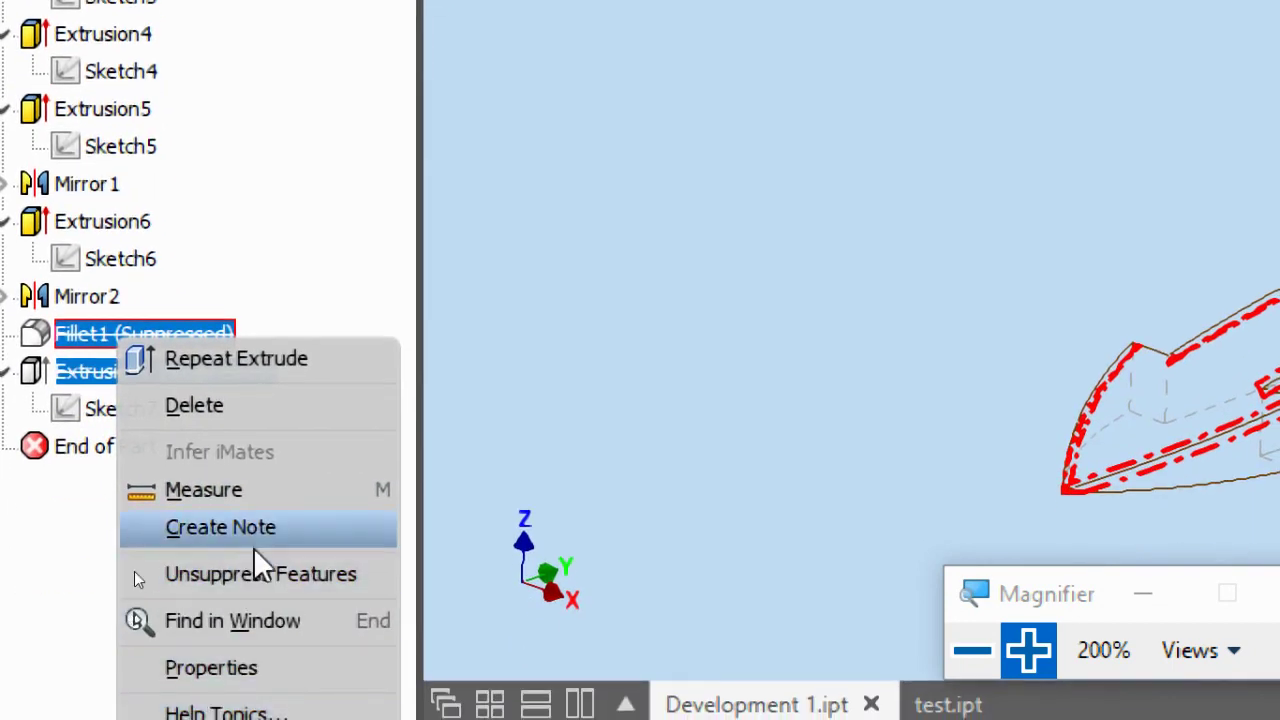
{"action": "left_click", "coordinate": [252, 569]}
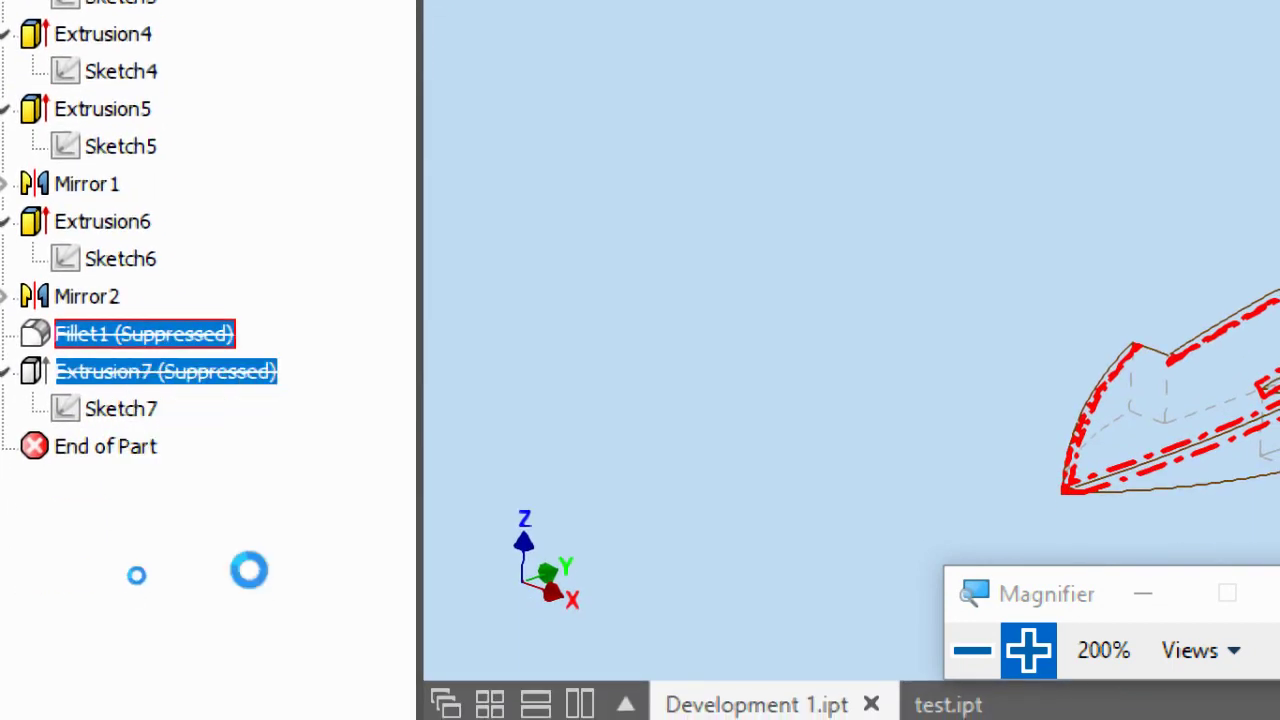
{"action": "left_click", "coordinate": [972, 651]}
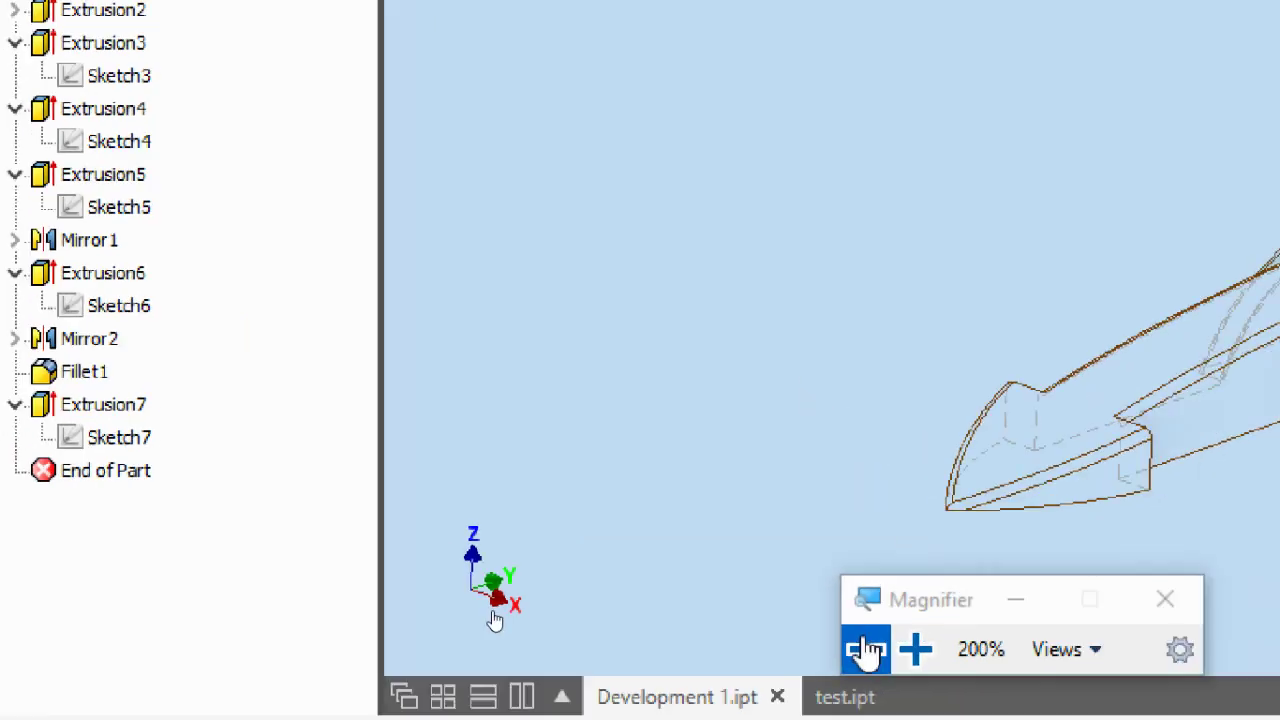
{"action": "left_click", "coordinate": [866, 651]}
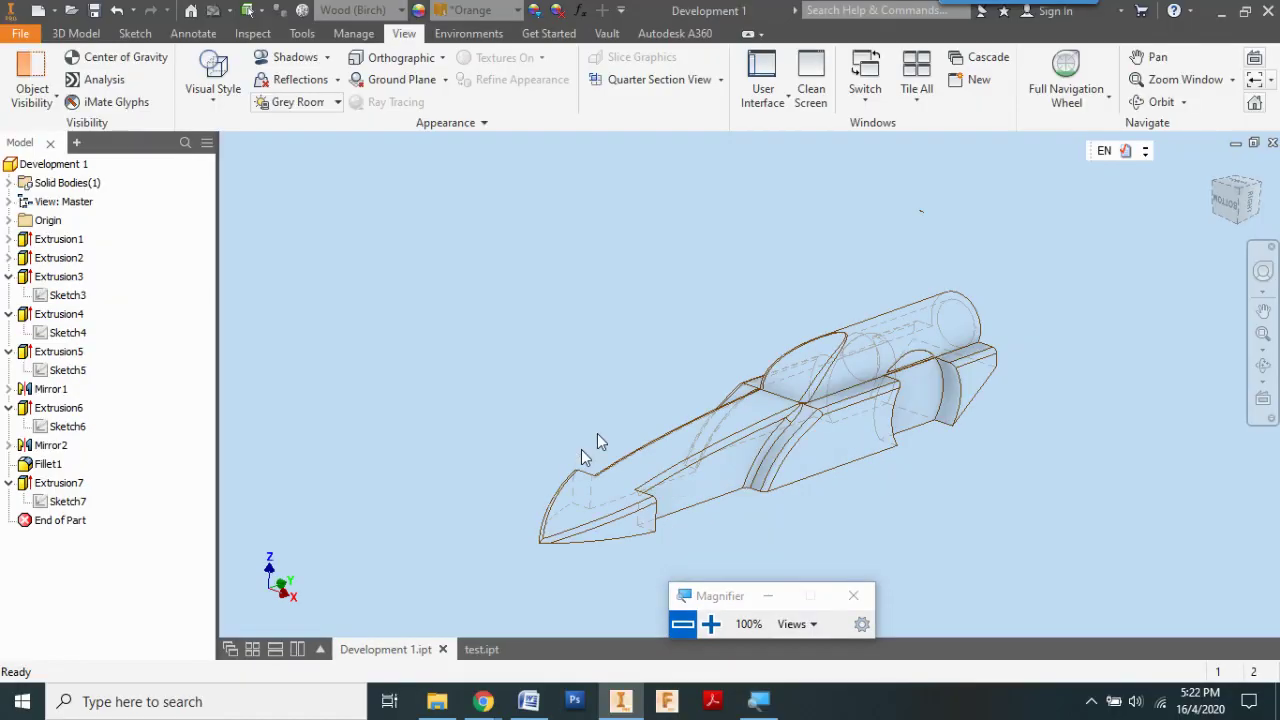
- Return to the test part, start a Fillet, and select the two curved upper edges of the nose
{"action": "left_click", "coordinate": [484, 650]}
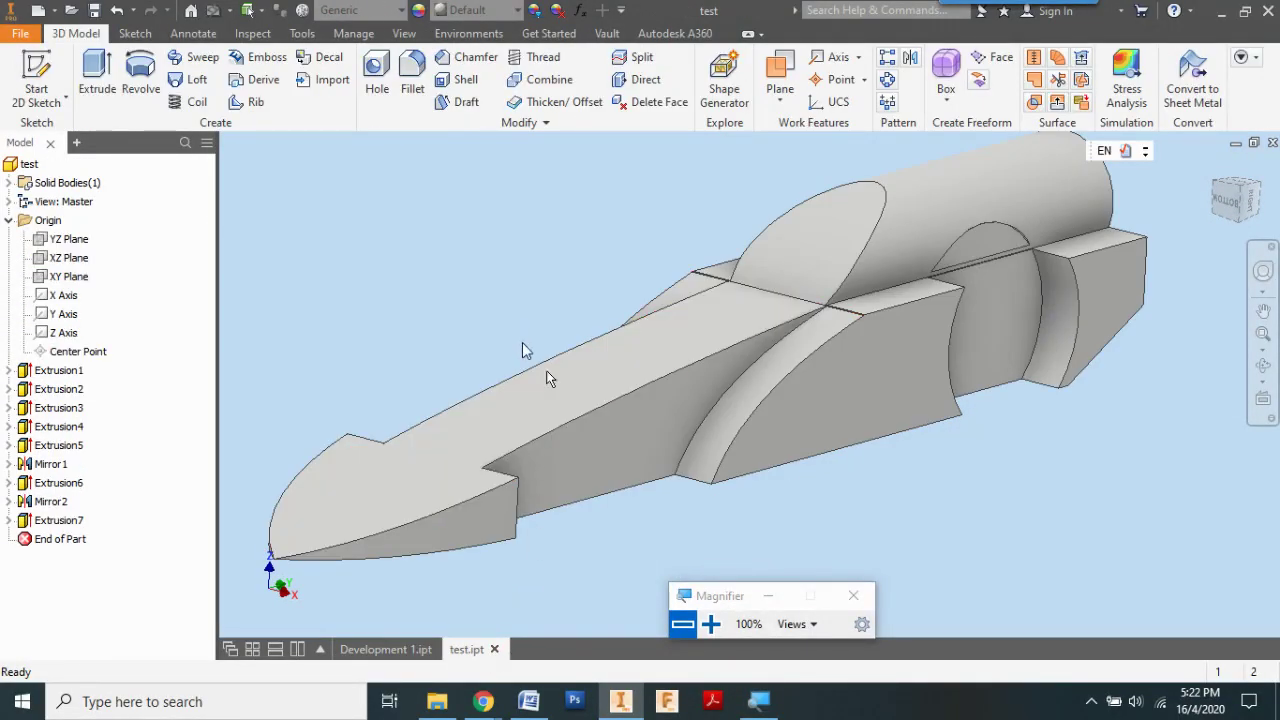
{"action": "left_click", "coordinate": [711, 625]}
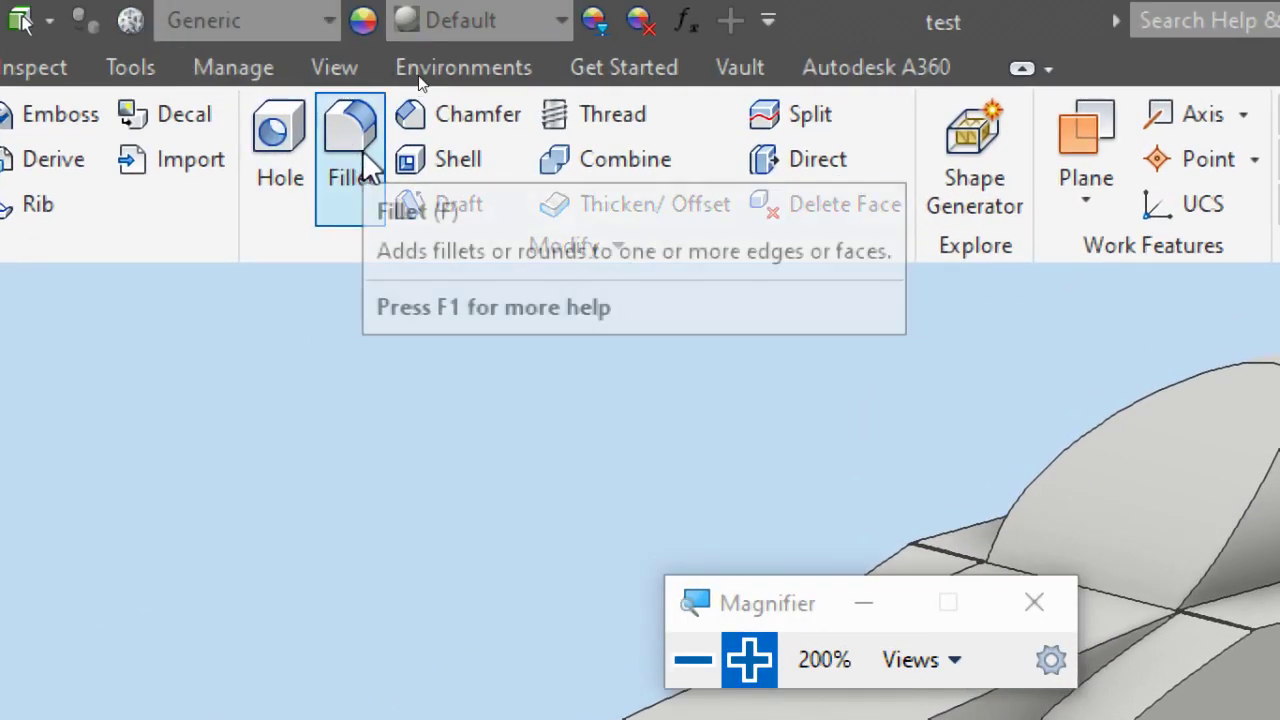
{"action": "left_click", "coordinate": [364, 165]}
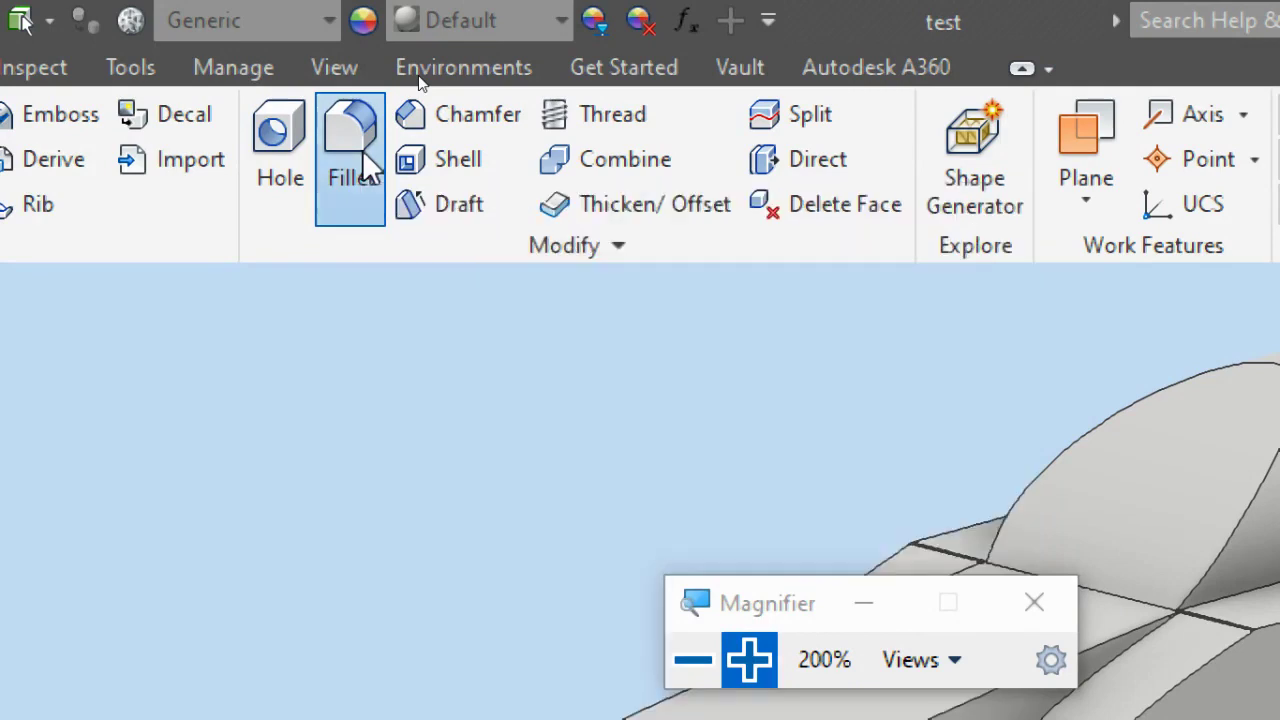
{"action": "left_click_drag", "start_coordinate": [189, 210], "coordinate": [625, 190]}
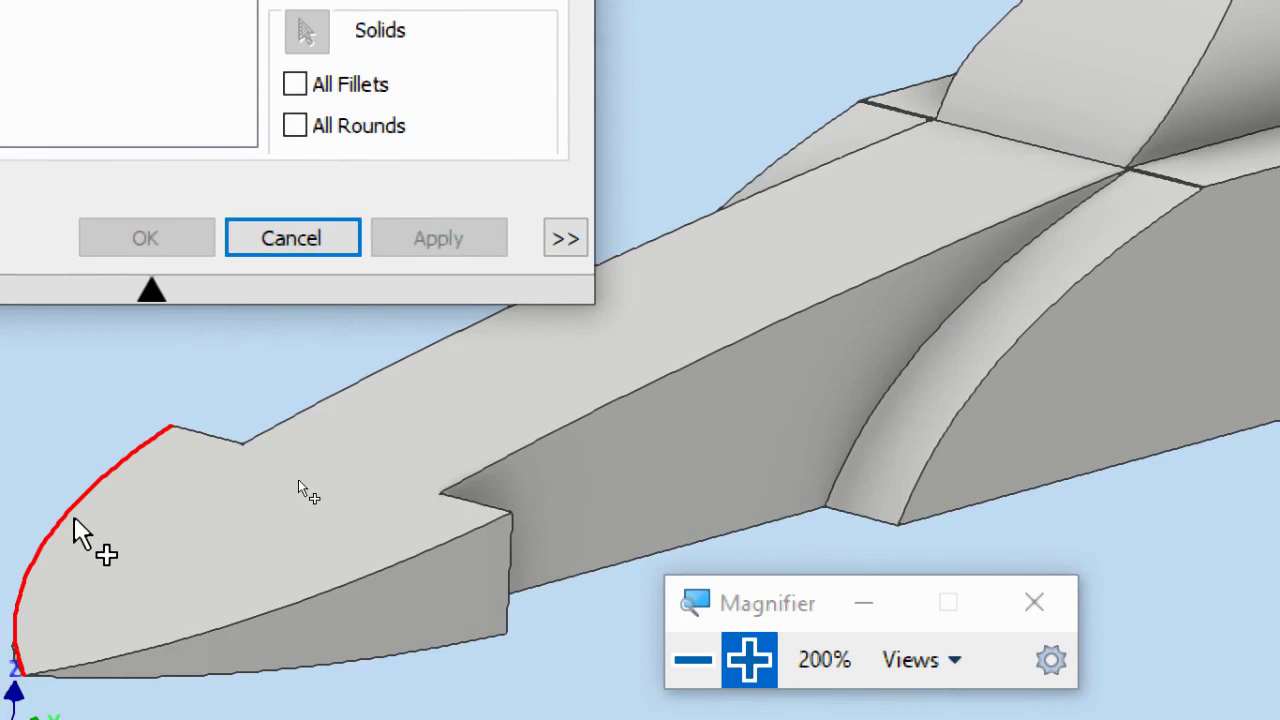
{"action": "left_click", "coordinate": [70, 522]}
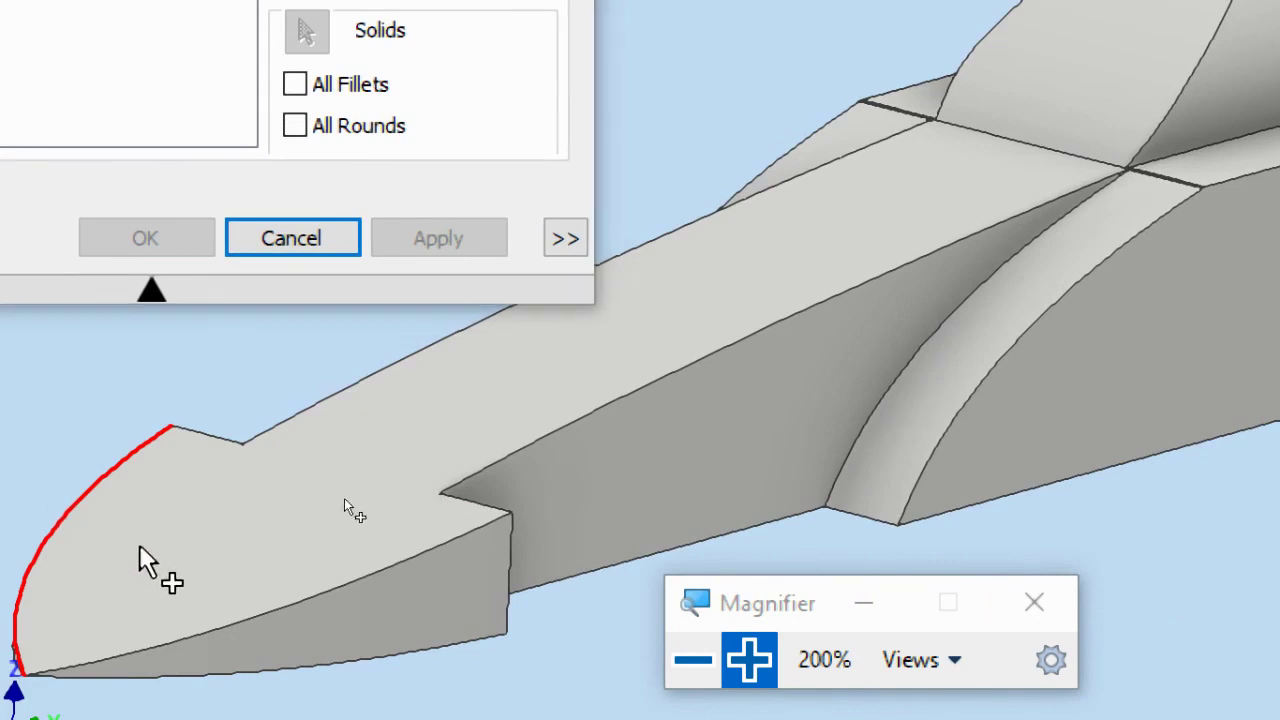
{"action": "left_click", "coordinate": [332, 597]}
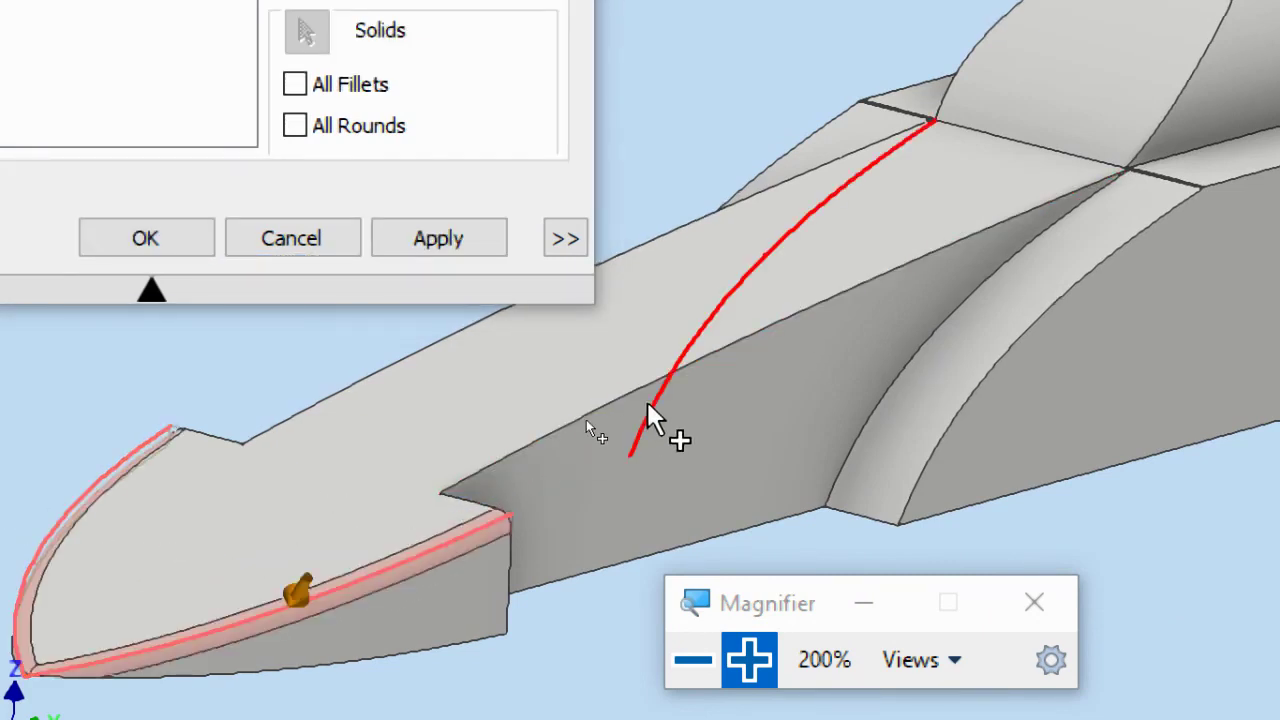
- Add the two long top edges behind the nose and the side sections' straight outer and curved front edges to the fillet selection
{"action": "left_click", "coordinate": [632, 258]}
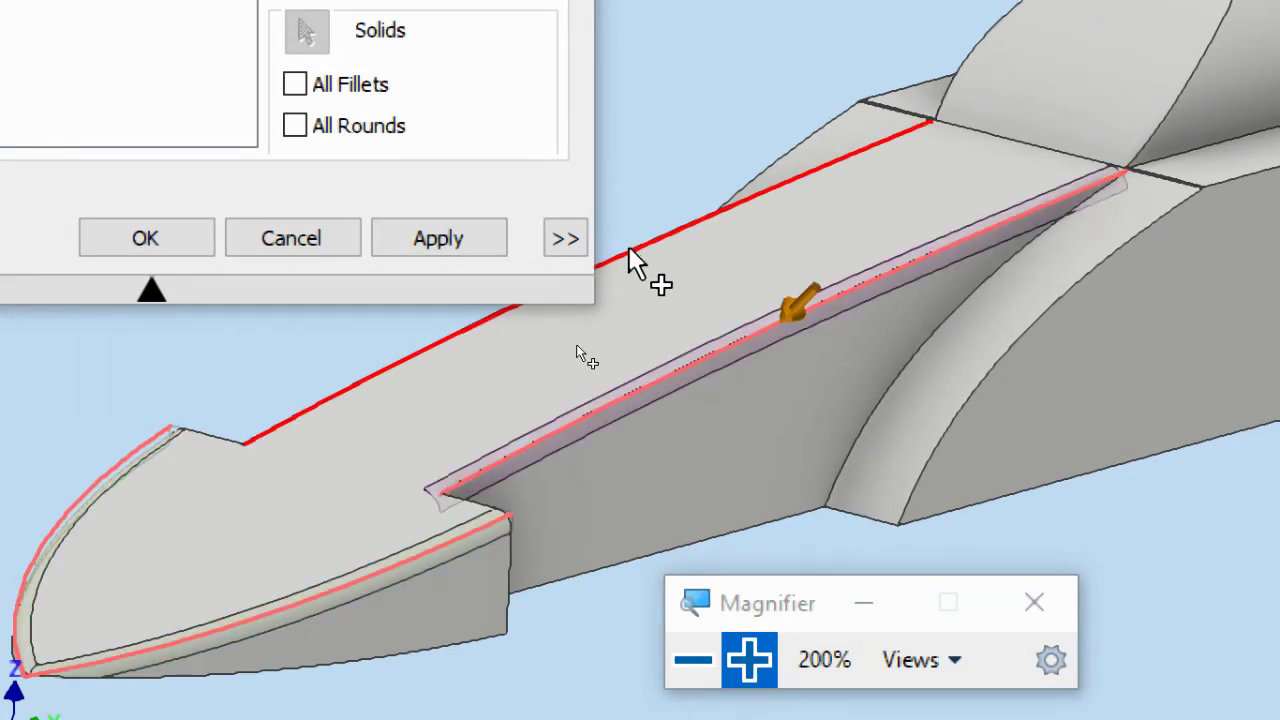
{"action": "left_click", "coordinate": [632, 258]}
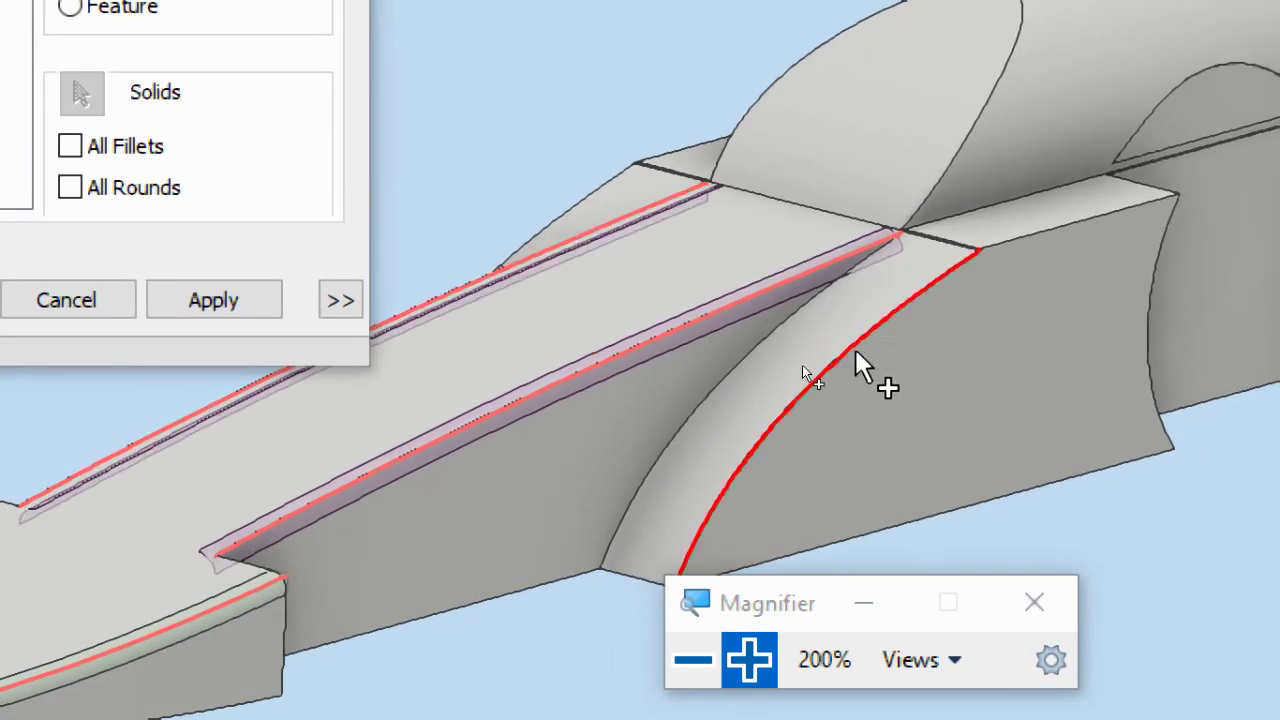
{"action": "left_click", "coordinate": [690, 140]}
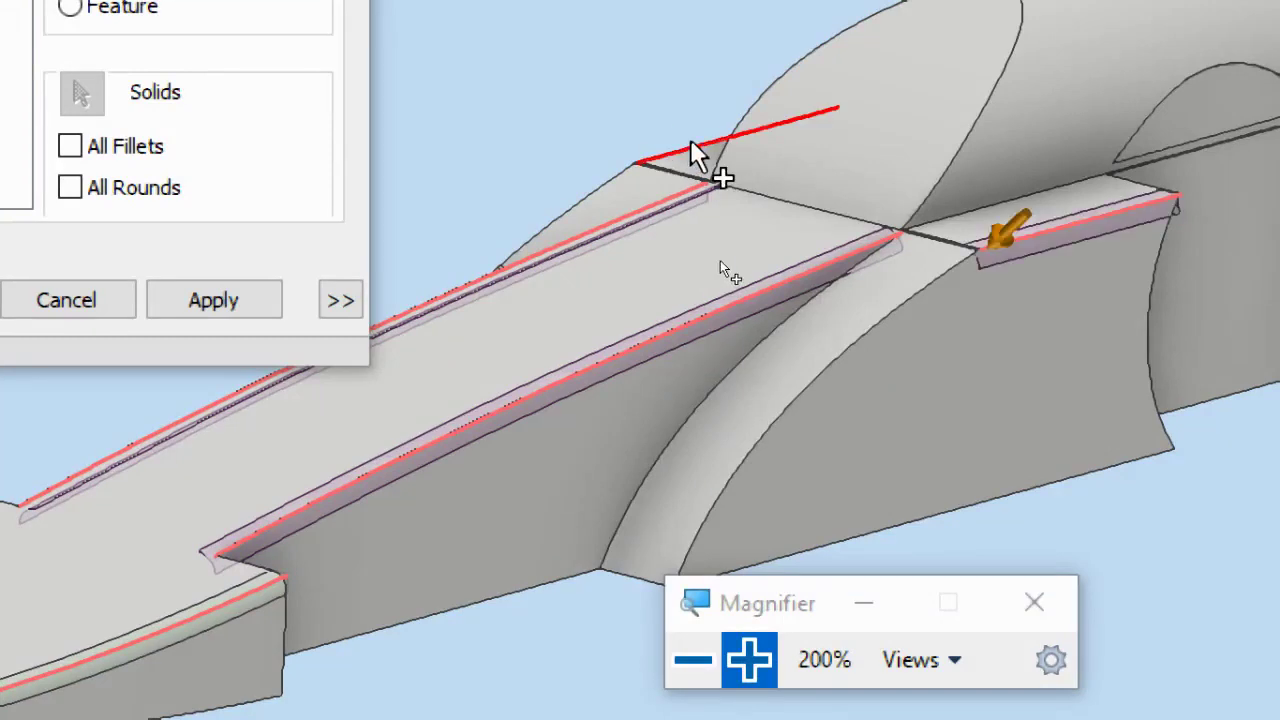
{"action": "left_click", "coordinate": [812, 372]}
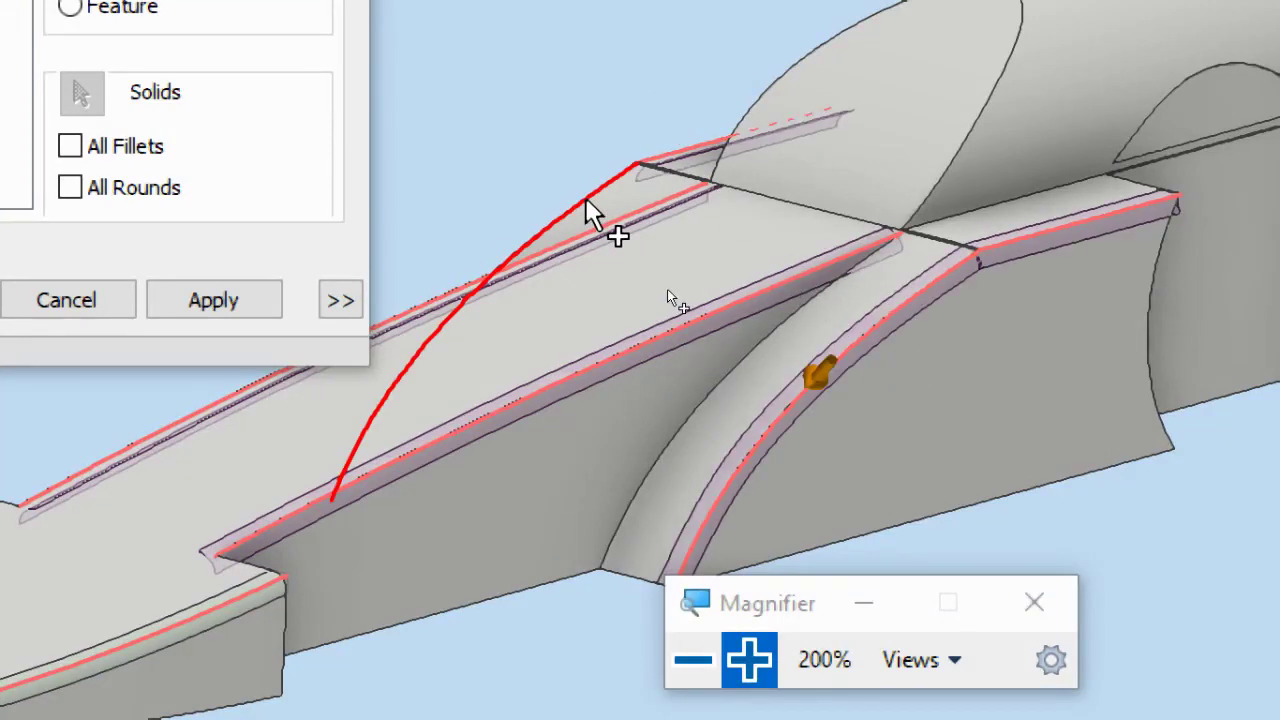
{"action": "left_click", "coordinate": [766, 355]}
{"action": "left_click", "coordinate": [744, 388]}
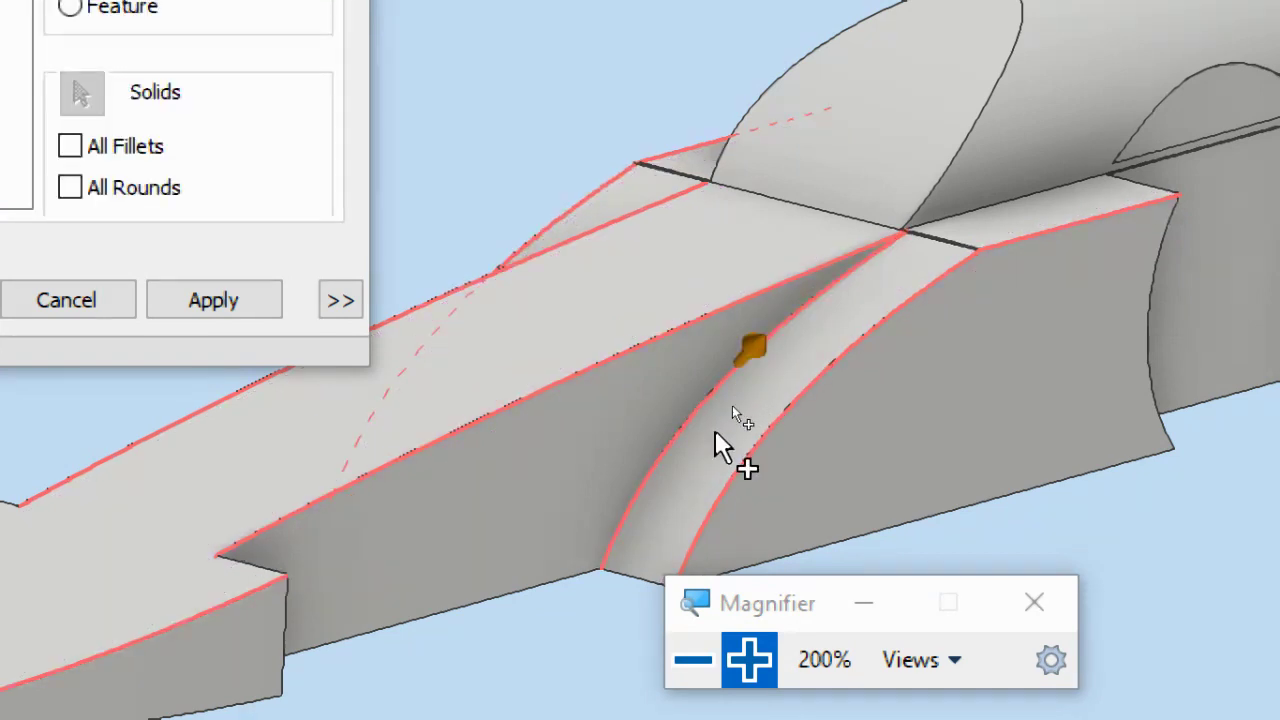
{"action": "middle_click_drag", "start_coordinate": [715, 435], "coordinate": [1195, 450], "text": "shift"}
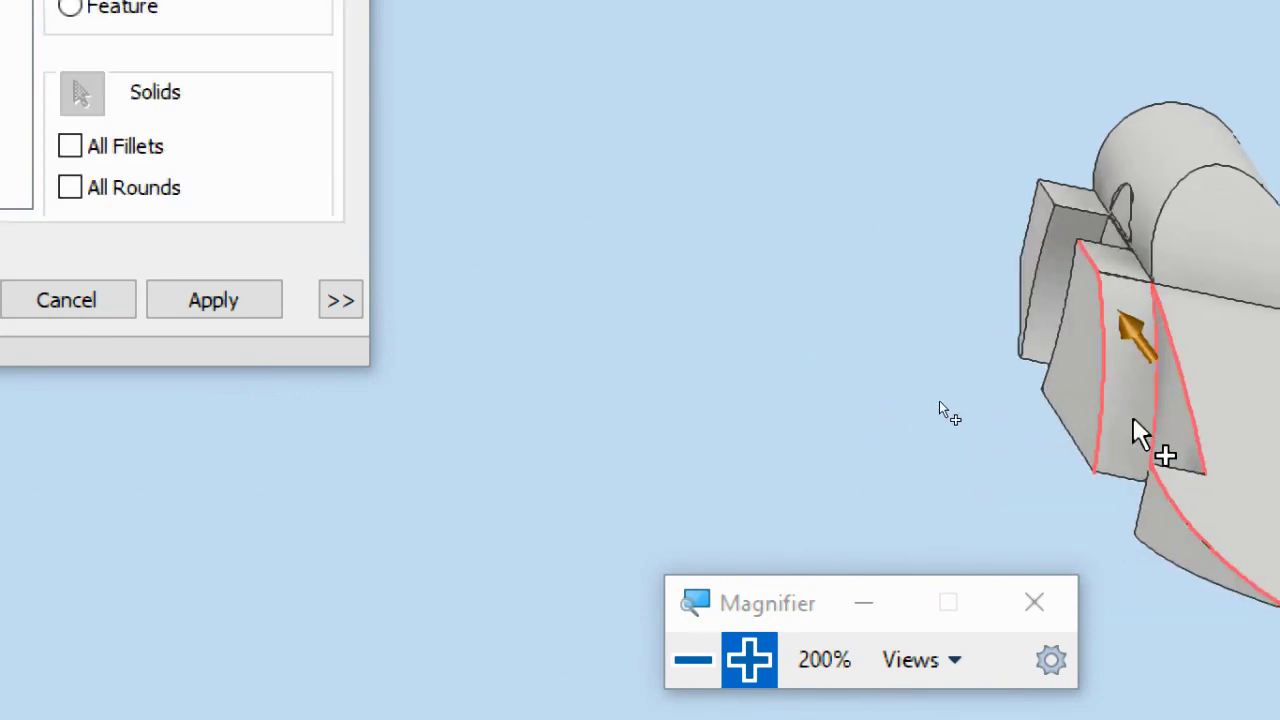